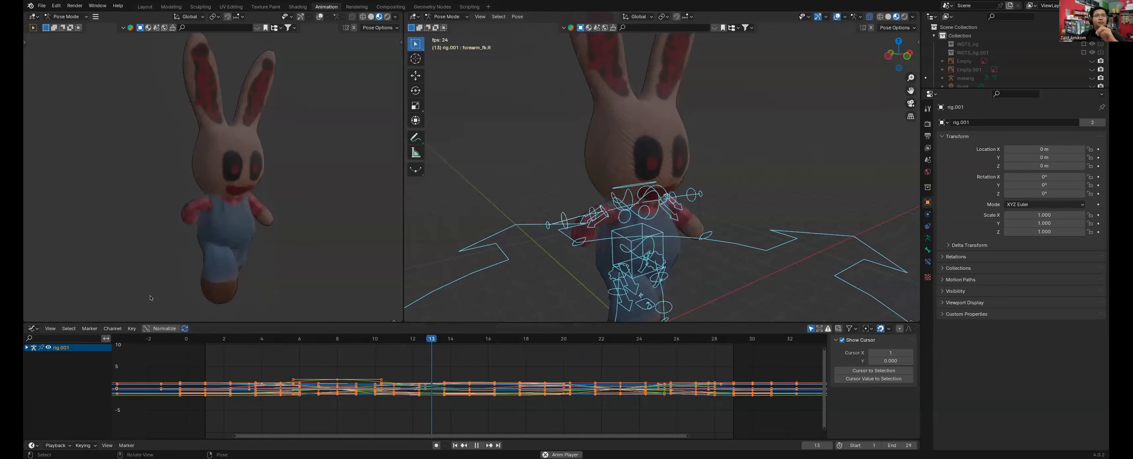
# Step: Stop the rabbit's animation playback and switch to the Layout workspace
pyautogui.press('space')
pyautogui.click(222, 148)
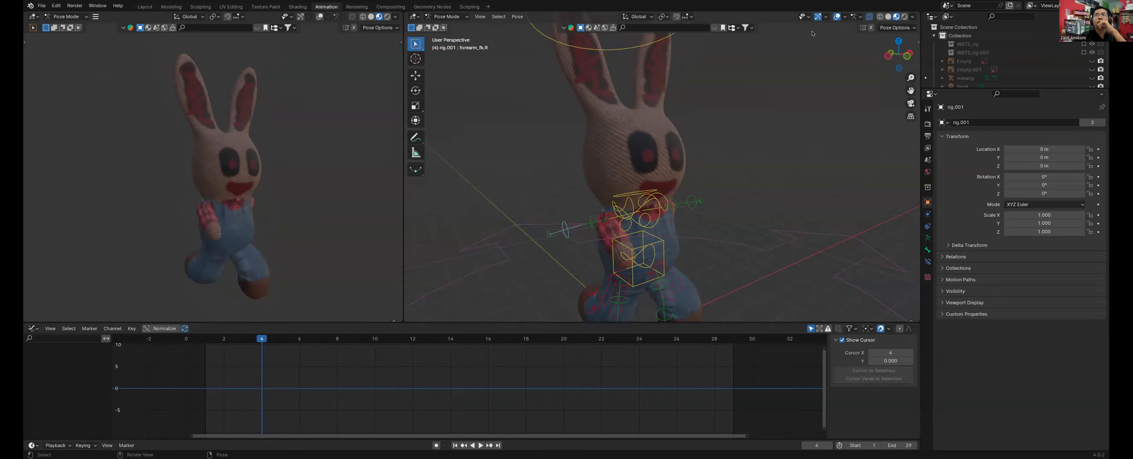
pyautogui.click(804, 16)
pyautogui.click(145, 6)
# Step: Select the rabbit mesh and open it in Edit Mode, facing it from the front
pyautogui.click(417, 193)
pyautogui.moveTo(417, 193); pyautogui.dragTo(445, 211, button='middle')
pyautogui.press('Tab')
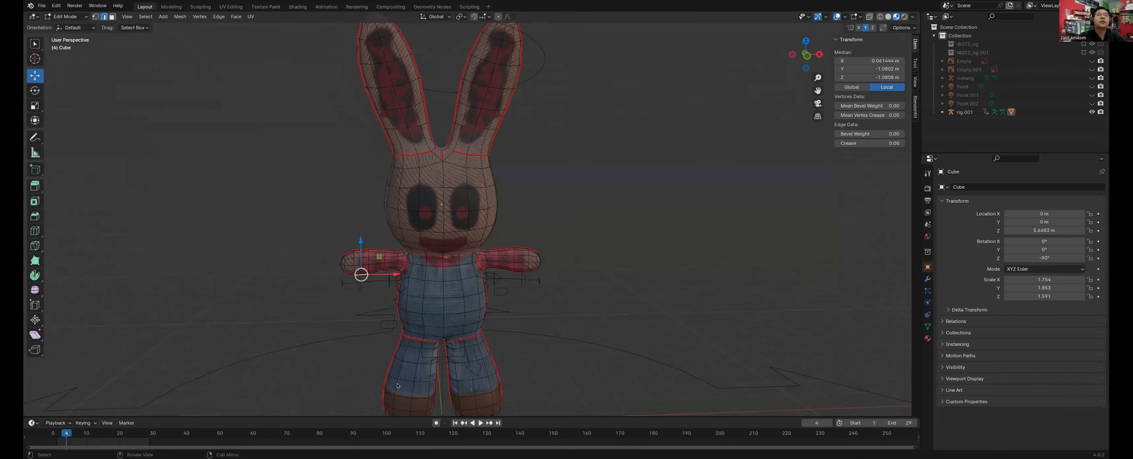
# Step: Switch to Preview to examine the rabbit blueprint Blueprint Kelinci.png, fit its window to the drawings, and close it
pyautogui.hotkey('ctrl', 'Left')
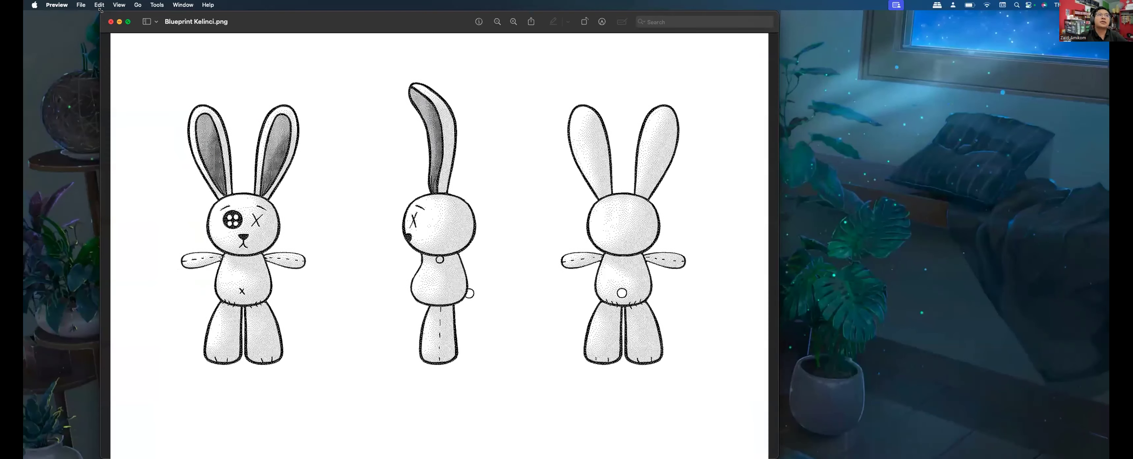
pyautogui.moveTo(100, 9); pyautogui.dragTo(319, 113)
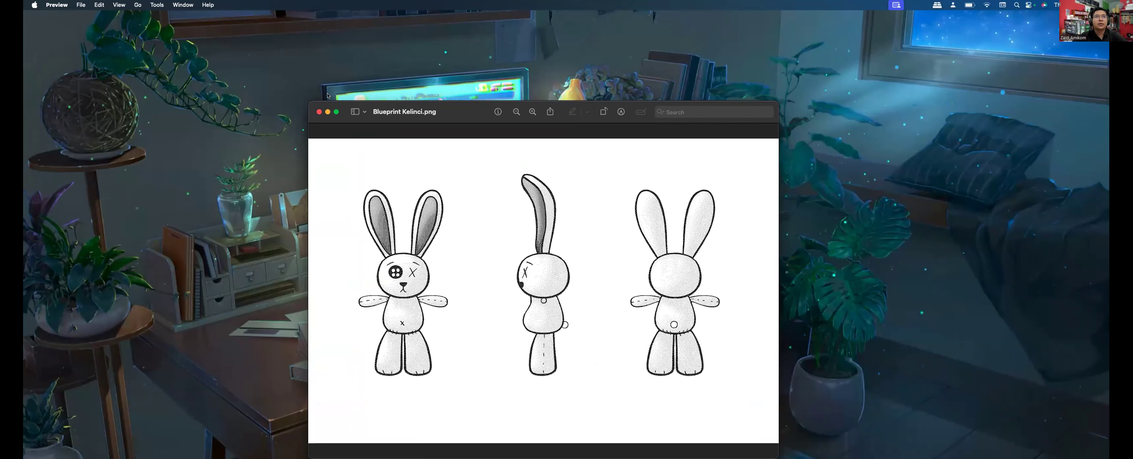
pyautogui.click(318, 112)
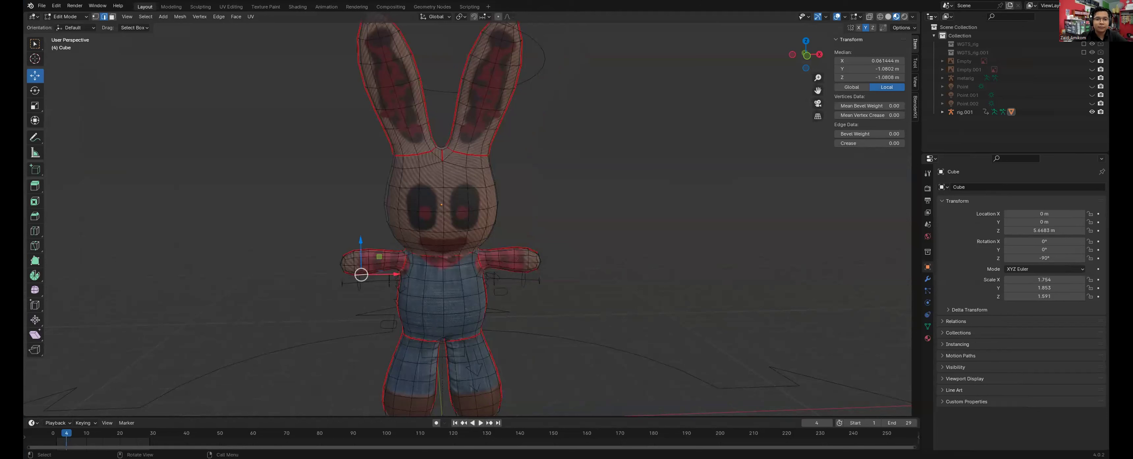
# Step: In Blender, start a new General file and discard the changes to the rabbit file
pyautogui.scroll(-2, 589, 253)
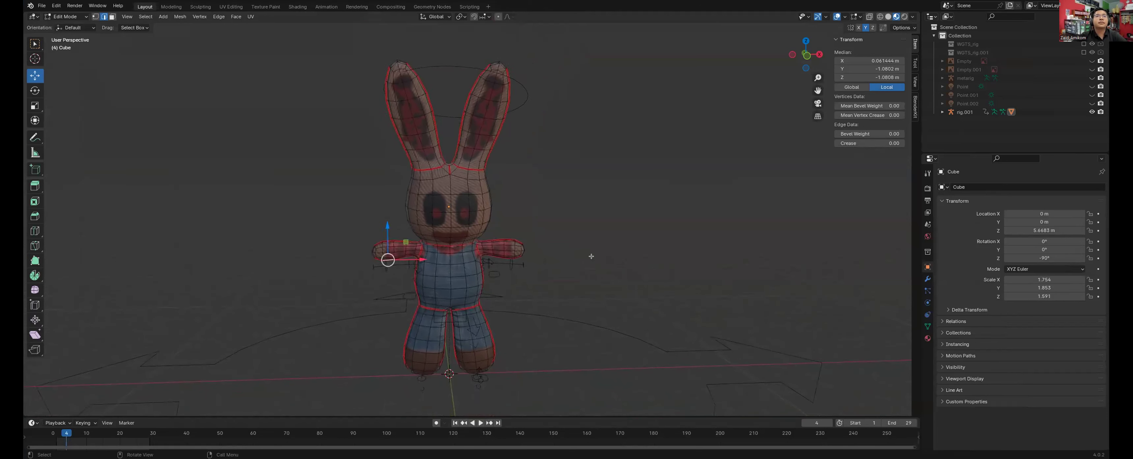
pyautogui.click(42, 5)
pyautogui.moveTo(88, 15)
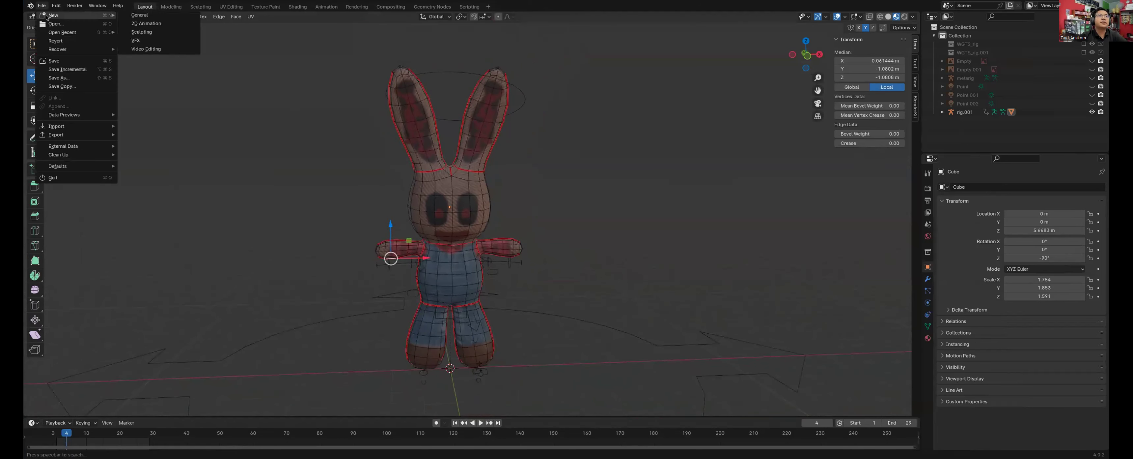
pyautogui.click(132, 15)
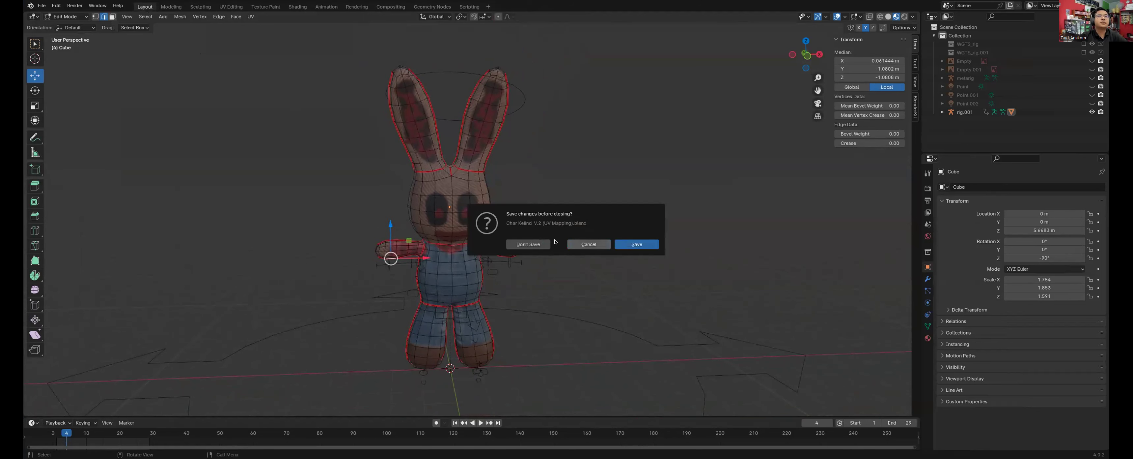
pyautogui.click(528, 244)
pyautogui.moveTo(528, 244); pyautogui.dragTo(599, 230, button='middle')
# Step: Set the viewport to the right orthographic view and deselect the default cube
pyautogui.click(900, 57)
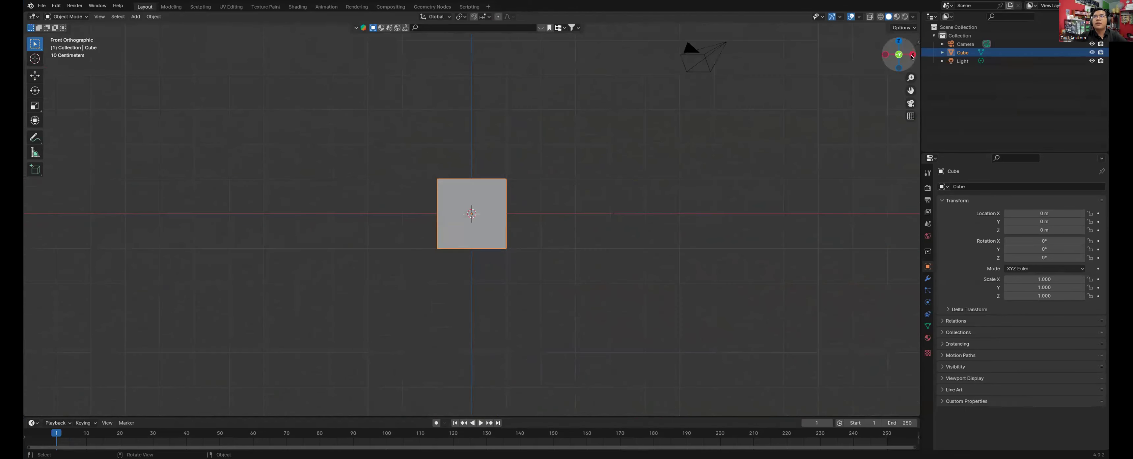
pyautogui.click(912, 56)
pyautogui.moveTo(823, 98); pyautogui.dragTo(825, 99, button='middle')
pyautogui.click(896, 64)
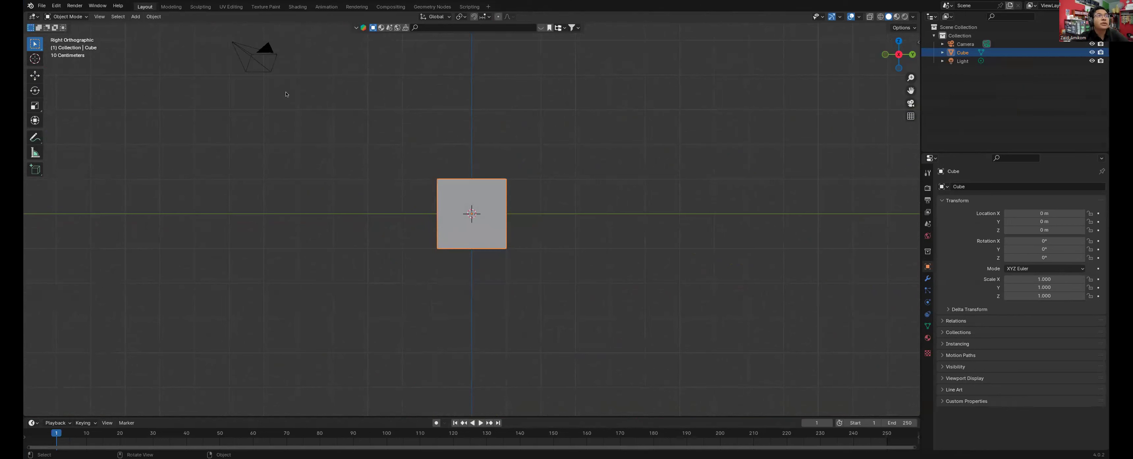
pyautogui.click(42, 6)
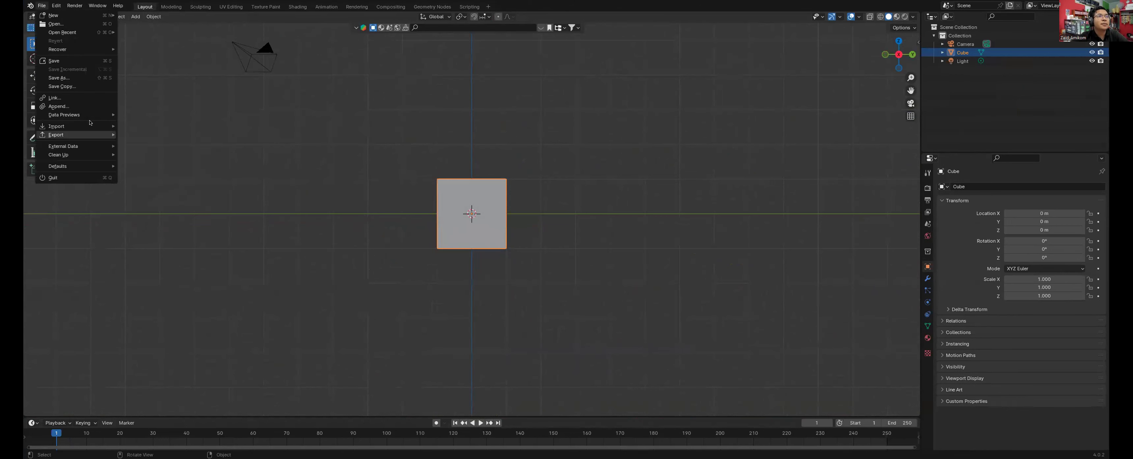
pyautogui.moveTo(115, 122)
pyautogui.click(351, 152)
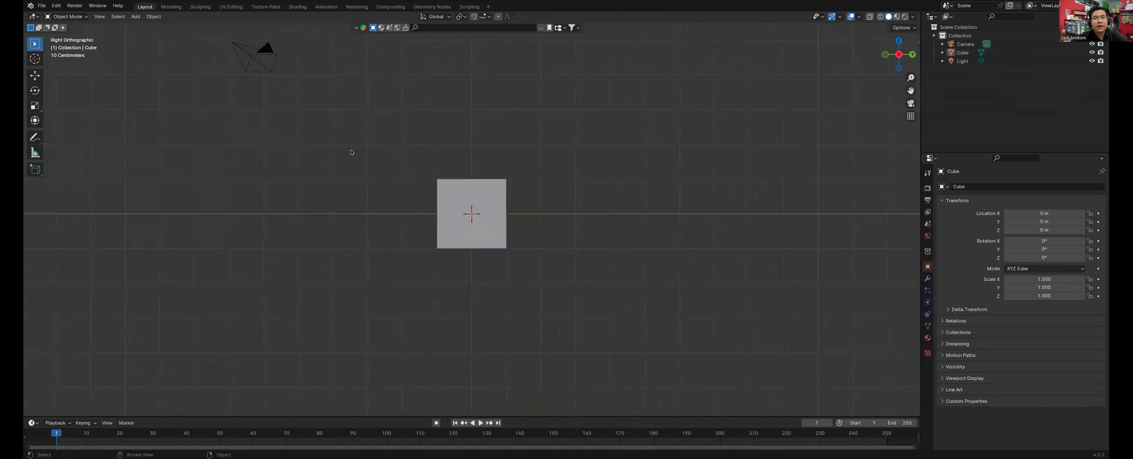
# Step: Add Blueprint Kelinci.png from the Documents subfolder 05. PMGD ICE 2023 as a reference image aligned to the right view
pyautogui.hotkey('shift', 'a')
pyautogui.moveTo(353, 253)
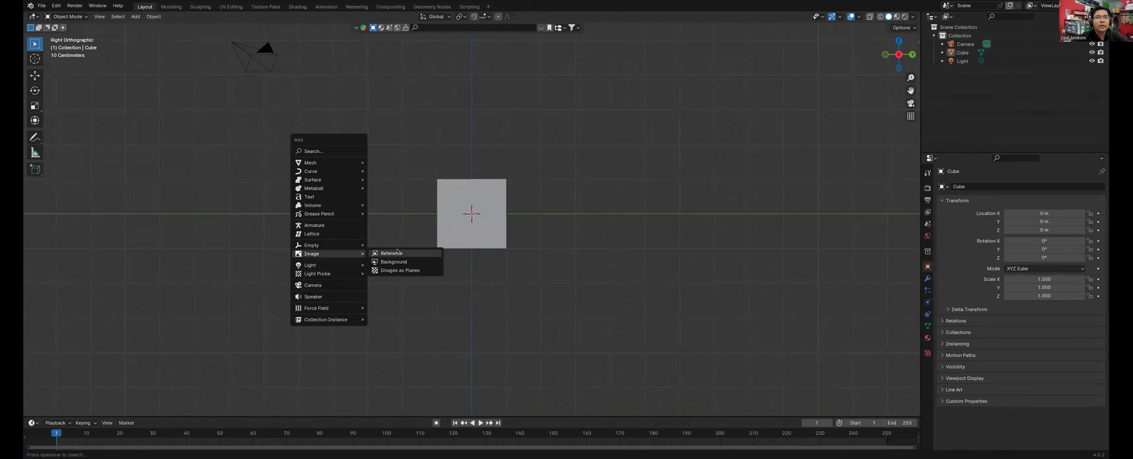
pyautogui.click(400, 252)
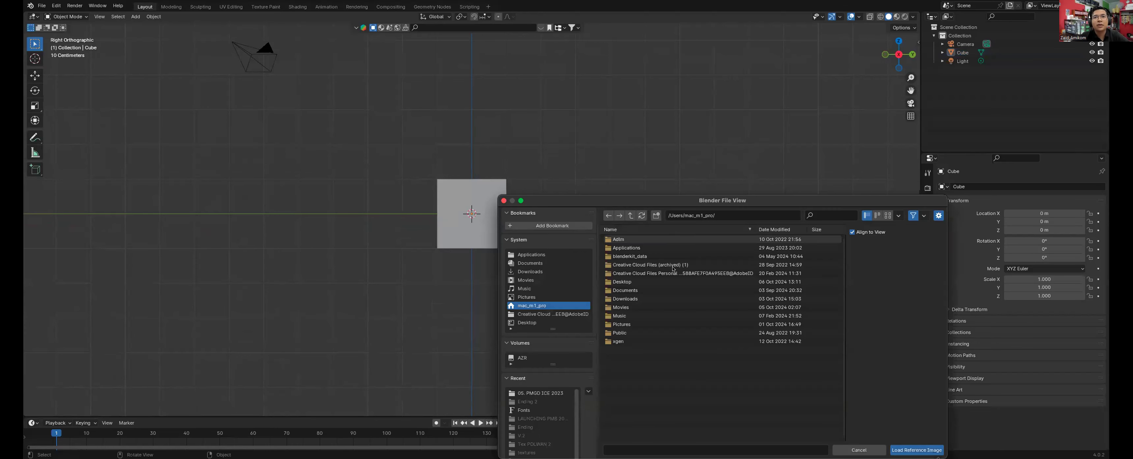
pyautogui.click(537, 299)
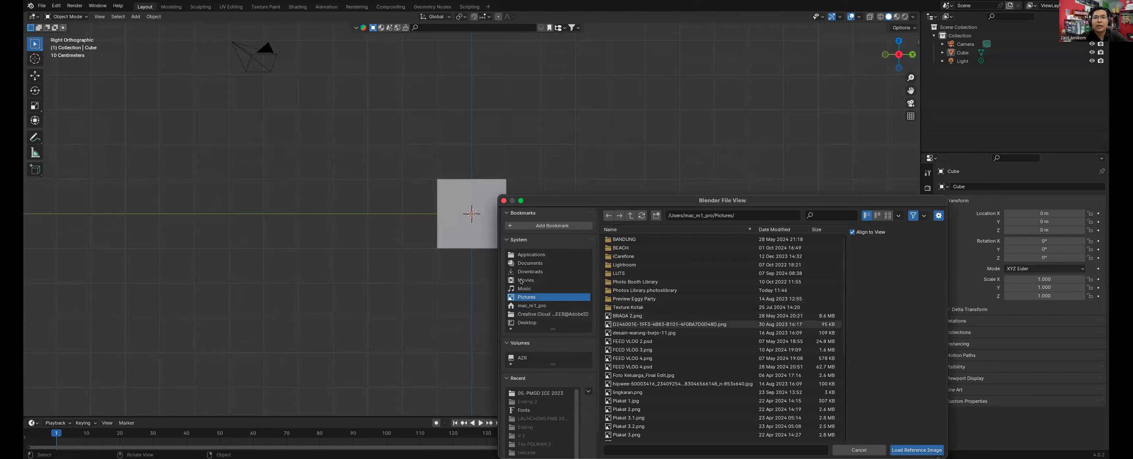
pyautogui.click(524, 263)
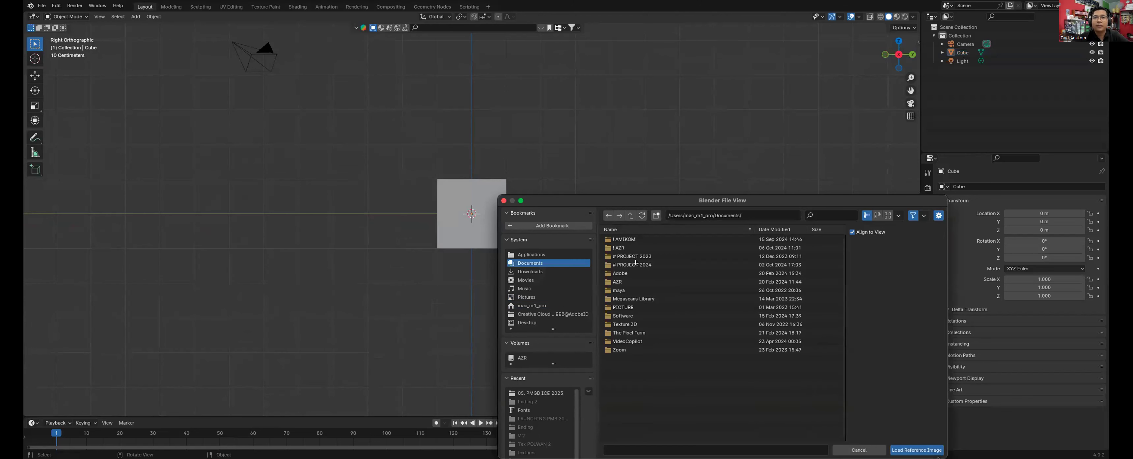
pyautogui.click(632, 238)
pyautogui.doubleClick(633, 239)
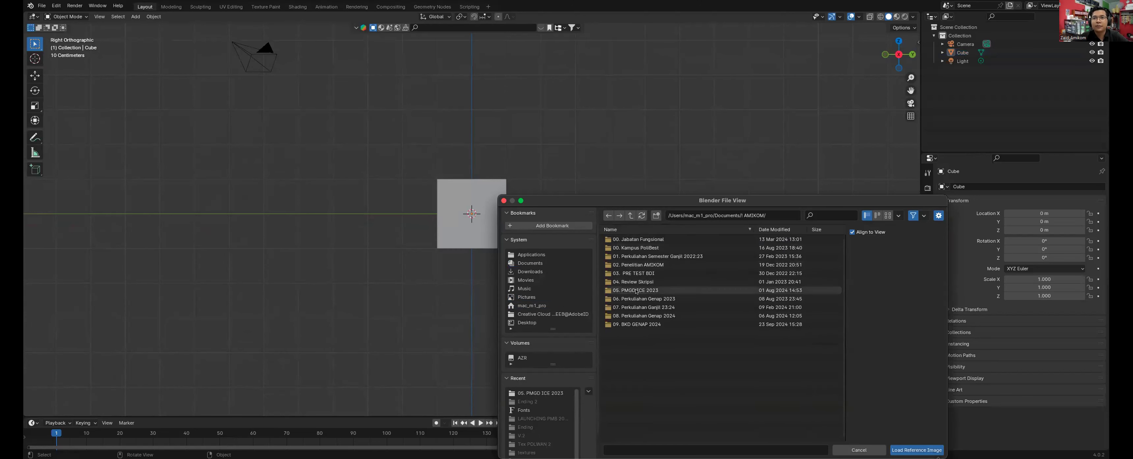
pyautogui.doubleClick(637, 290)
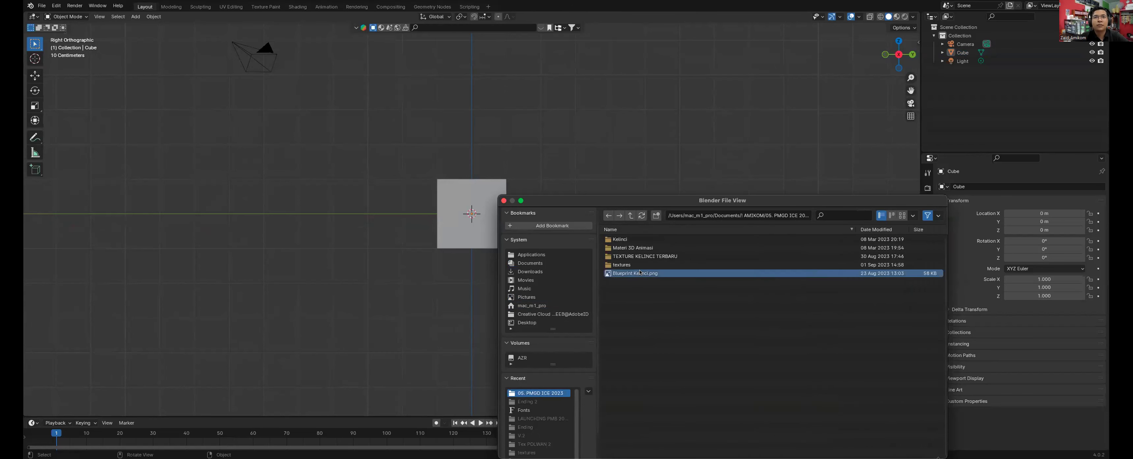
pyautogui.doubleClick(638, 274)
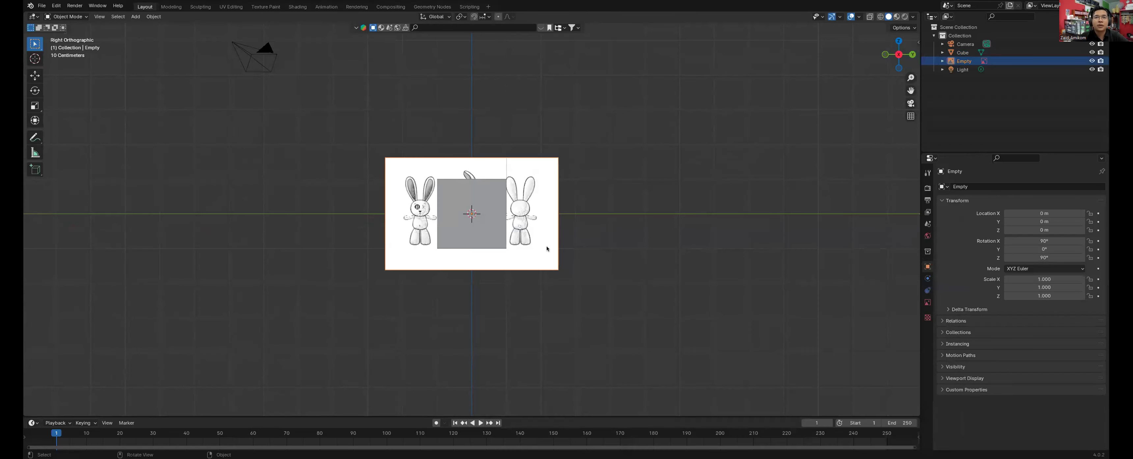
# Step: Delete the default cube in front of the reference image
pyautogui.click(484, 233)
pyautogui.press('x')
pyautogui.click(483, 237)
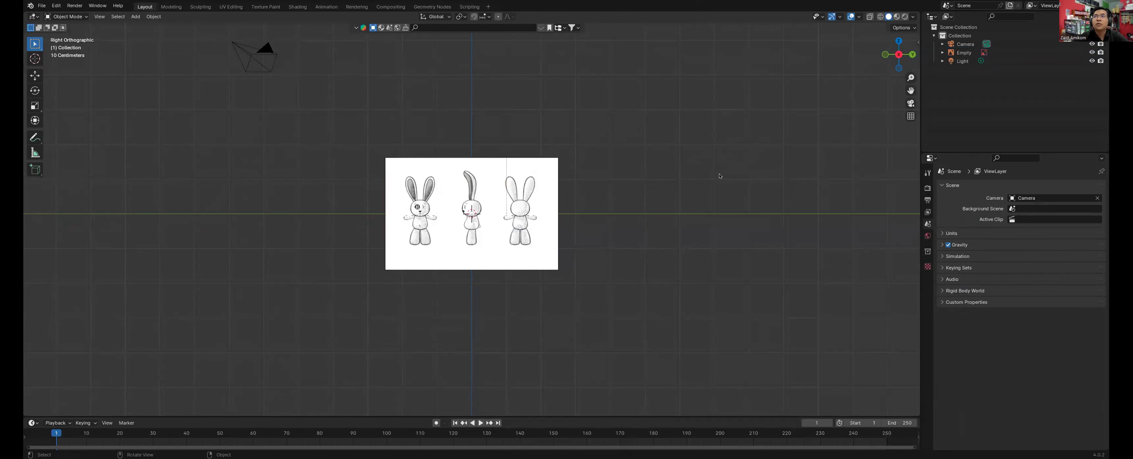
# Step: Add Blueprint Kelinci.png again as a reference image aligned to the back orthographic view
pyautogui.click(913, 54)
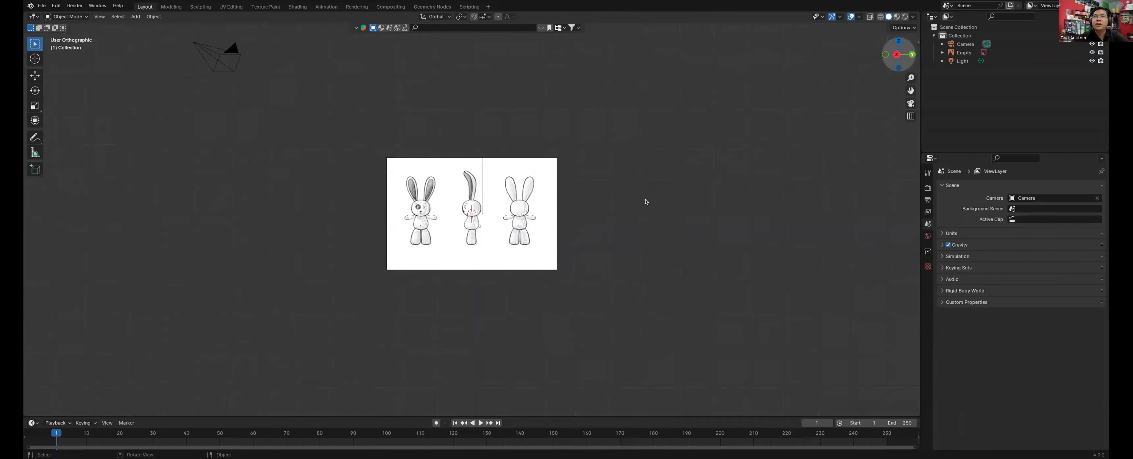
pyautogui.hotkey('shift', 'a')
pyautogui.moveTo(505, 246)
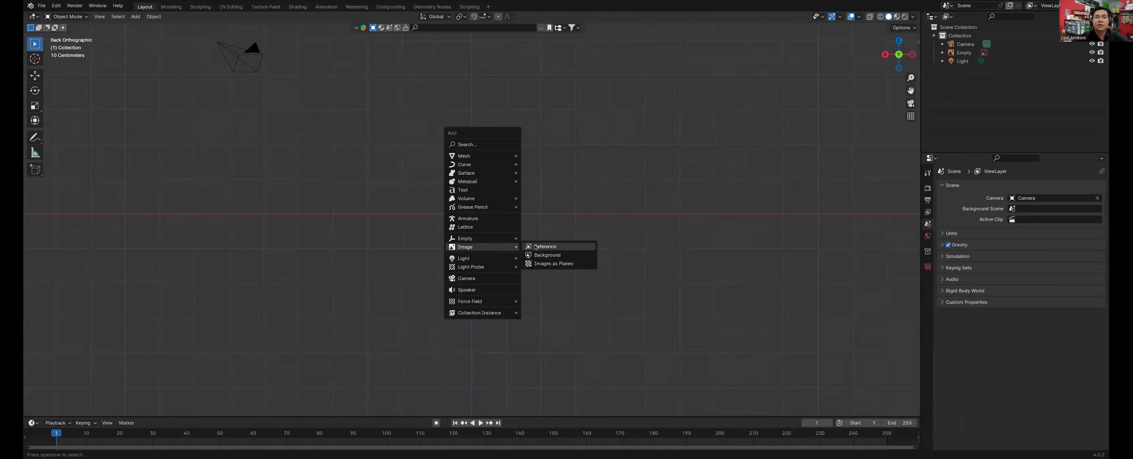
pyautogui.click(543, 246)
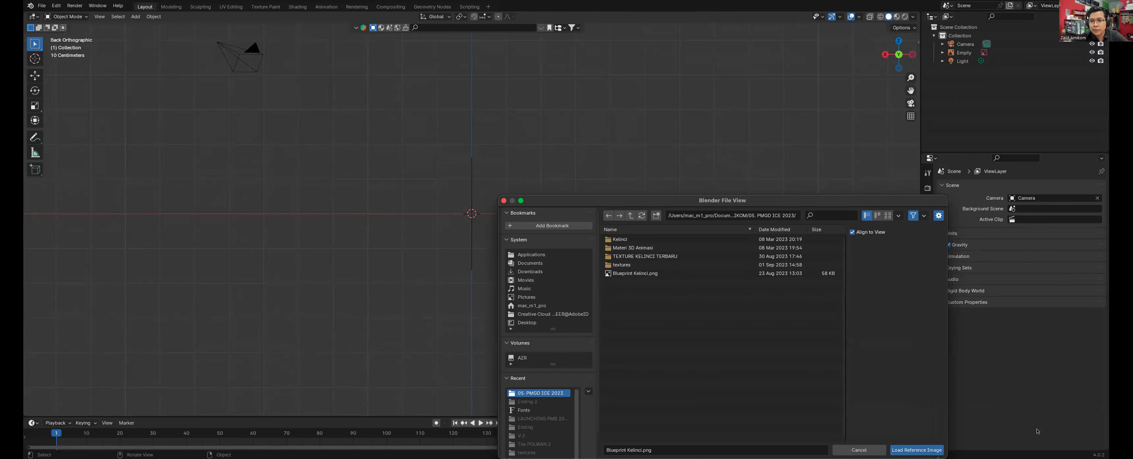
pyautogui.doubleClick(630, 273)
# Step: Select both crossed reference images and scale them up together by about 3.04
pyautogui.moveTo(544, 286); pyautogui.dragTo(374, 139, button='middle')
pyautogui.moveTo(371, 137); pyautogui.dragTo(510, 259)
pyautogui.press('s')
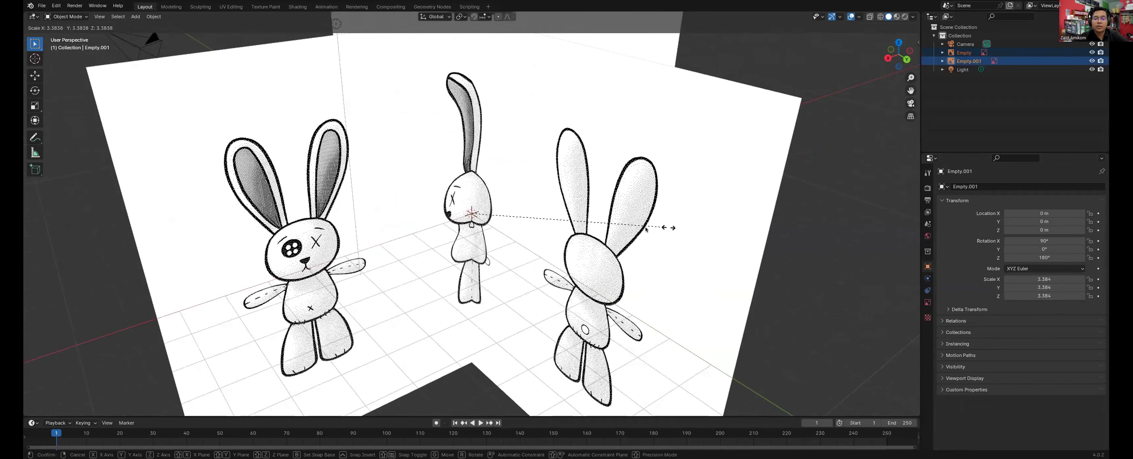
pyautogui.click(645, 228)
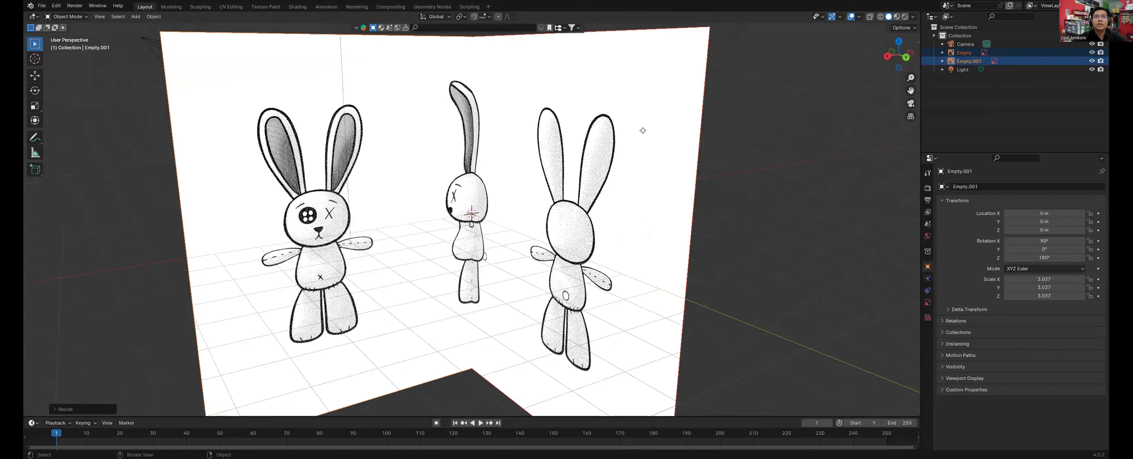
# Step: Move both reference images up about 2.72 m along Z so the rabbit's feet stand at ground level
pyautogui.press('g')
pyautogui.press('z')
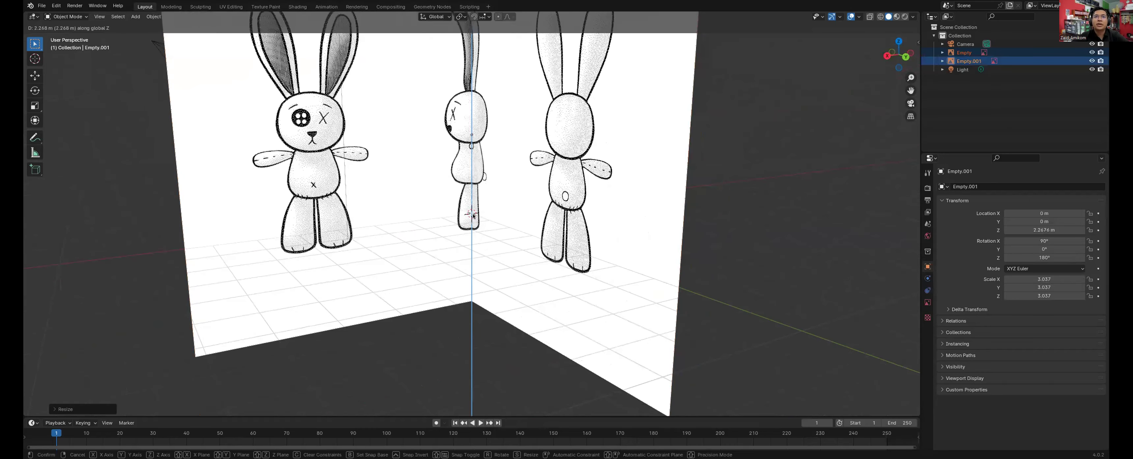
pyautogui.click(464, 215)
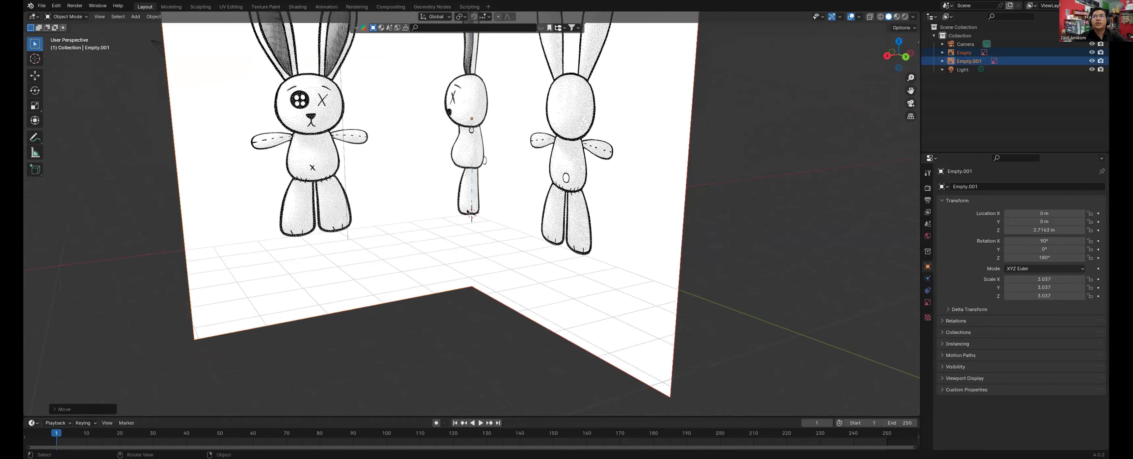
# Step: Move the right-view reference image along X to about -10.98 m, behind the scene origin
pyautogui.moveTo(464, 215); pyautogui.dragTo(468, 212, button='middle')
pyautogui.moveTo(498, 174); pyautogui.dragTo(480, 189, button='middle')
pyautogui.scroll(-2, 500, 183)
pyautogui.moveTo(559, 155); pyautogui.dragTo(538, 178, button='middle')
pyautogui.click(537, 178)
pyautogui.press('g')
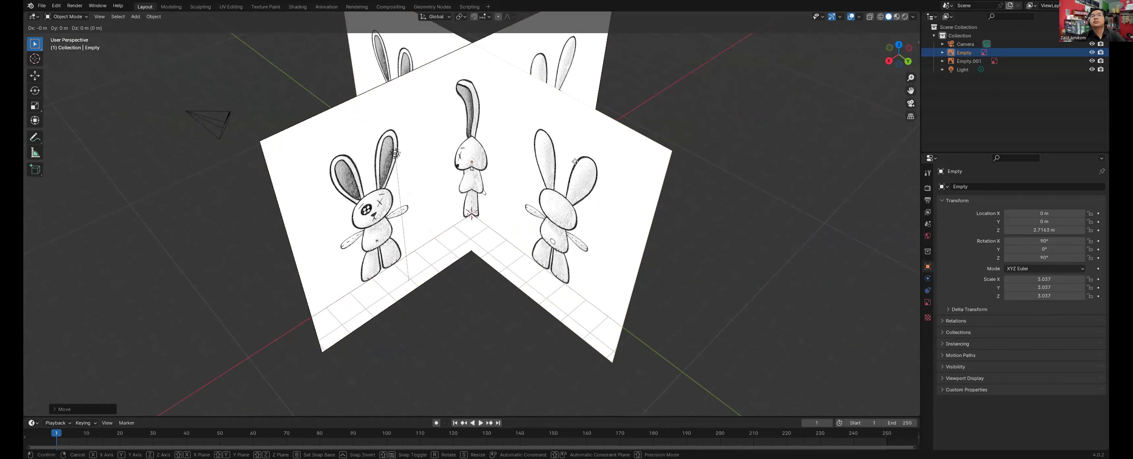
pyautogui.press('y')
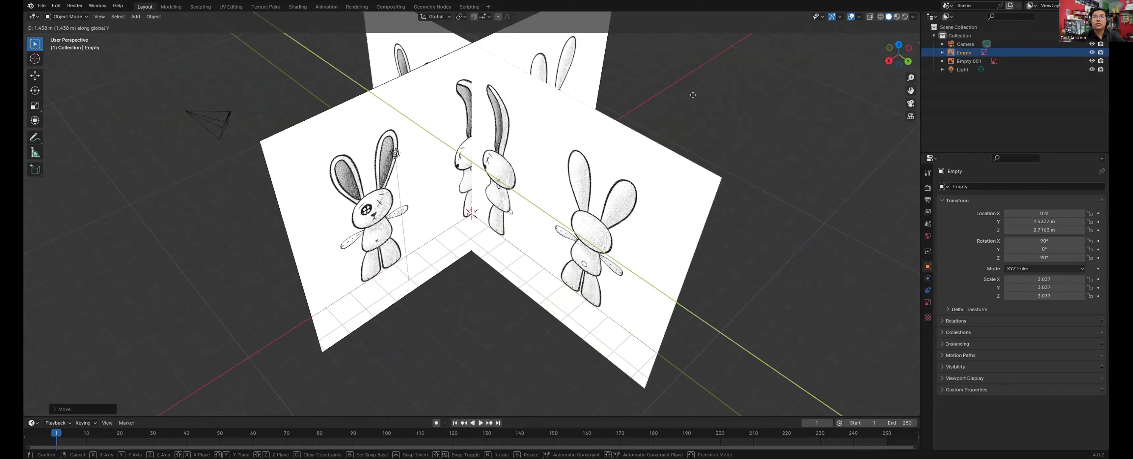
pyautogui.press('x')
pyautogui.click(463, 188)
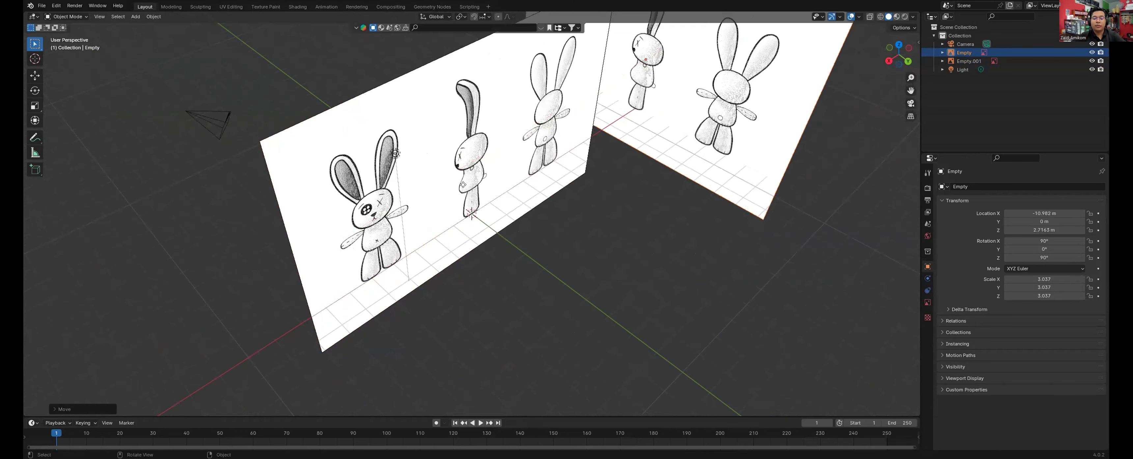
# Step: Move the back-view reference image along Y to about -11.37 m, away from the scene origin
pyautogui.click(463, 185)
pyautogui.press('g')
pyautogui.press('y')
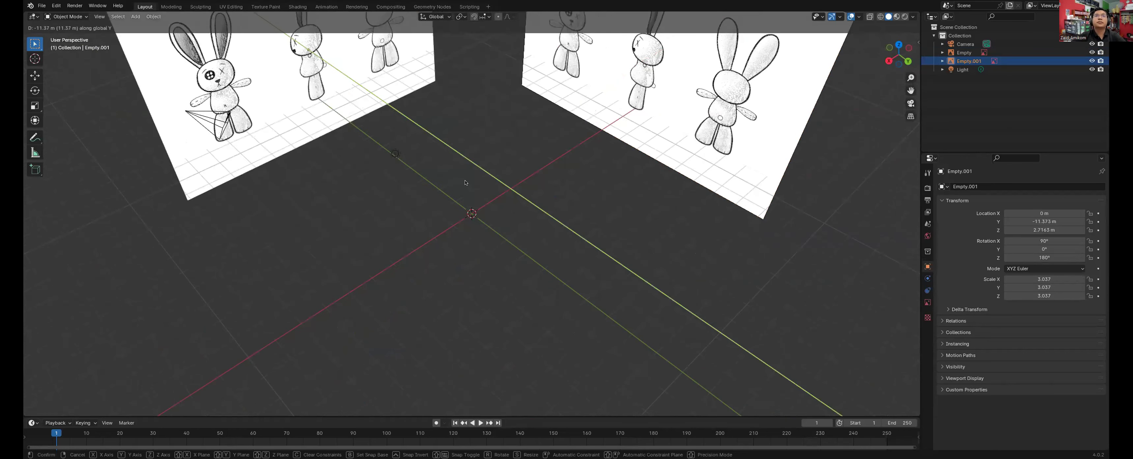
pyautogui.click(465, 182)
# Step: In the right orthographic view, move the side reference image along Y by about 4.52 m to centre the front-facing rabbit on the origin
pyautogui.moveTo(498, 93); pyautogui.dragTo(513, 68, button='middle')
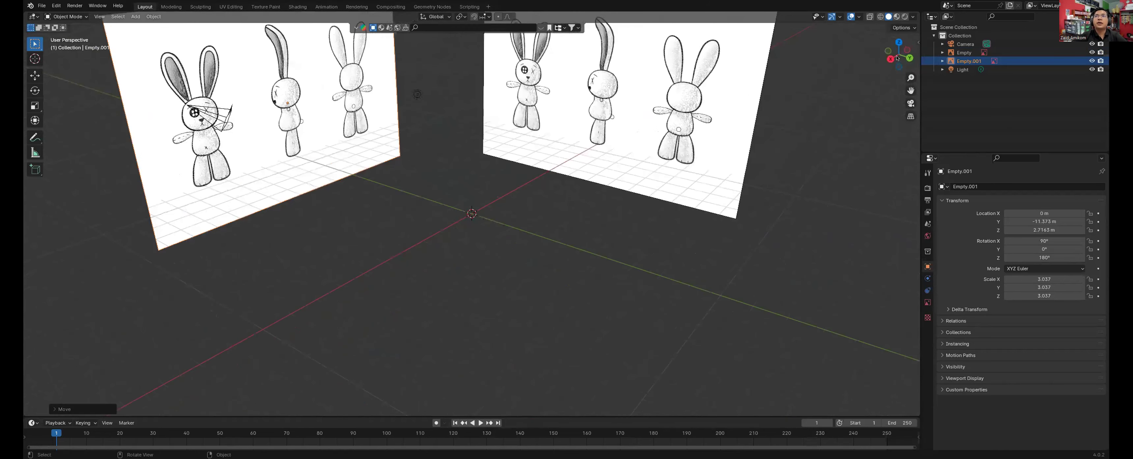
pyautogui.click(896, 57)
pyautogui.click(896, 57)
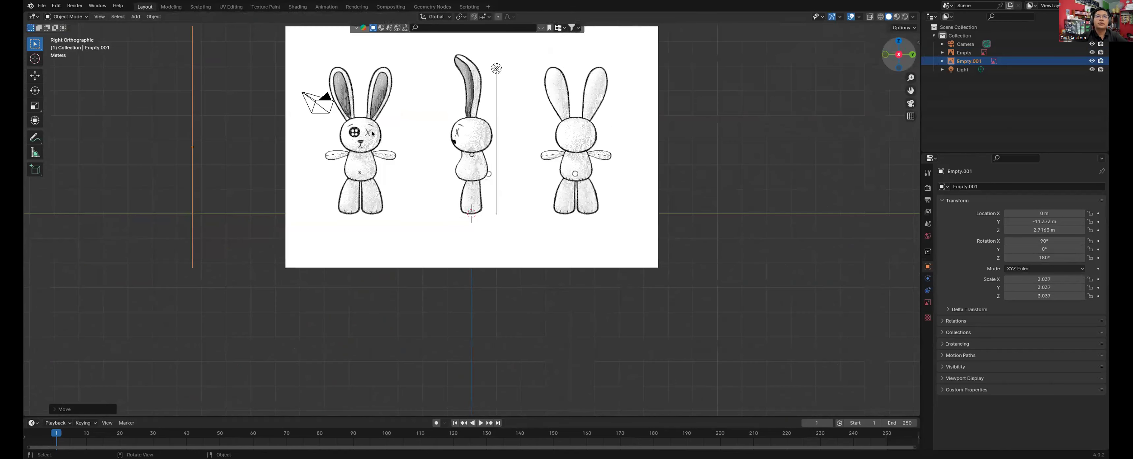
pyautogui.click(431, 145)
pyautogui.press('g')
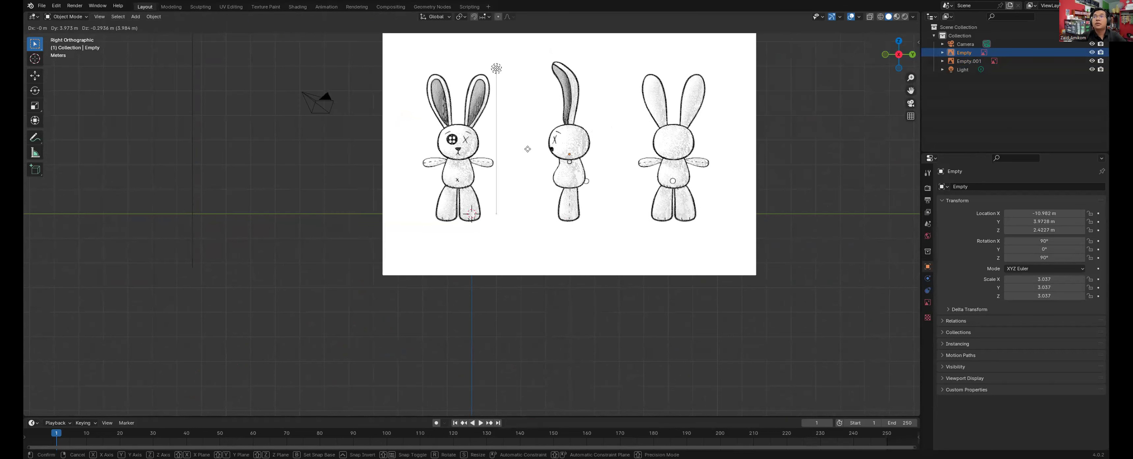
pyautogui.press('y')
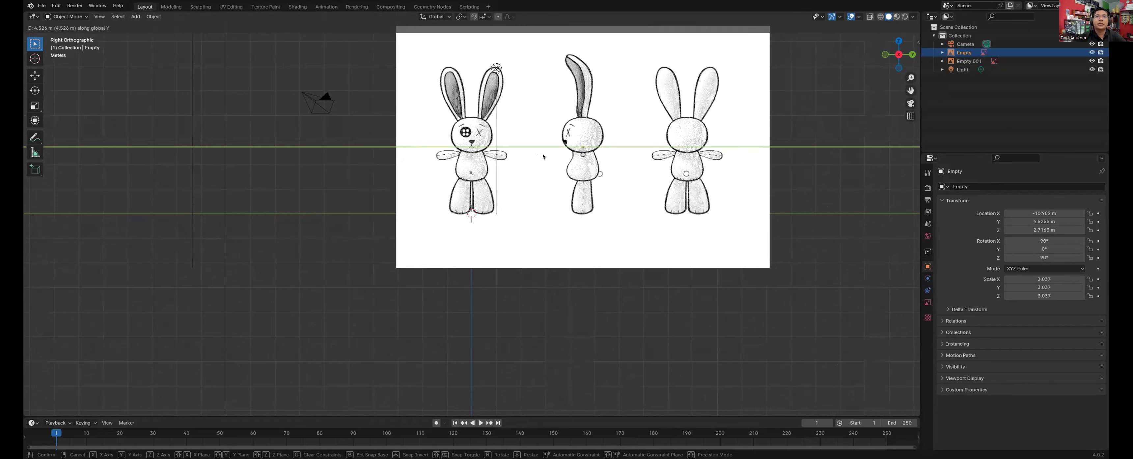
pyautogui.click(540, 154)
pyautogui.moveTo(485, 236); pyautogui.dragTo(433, 262, button='middle')
pyautogui.click(907, 58)
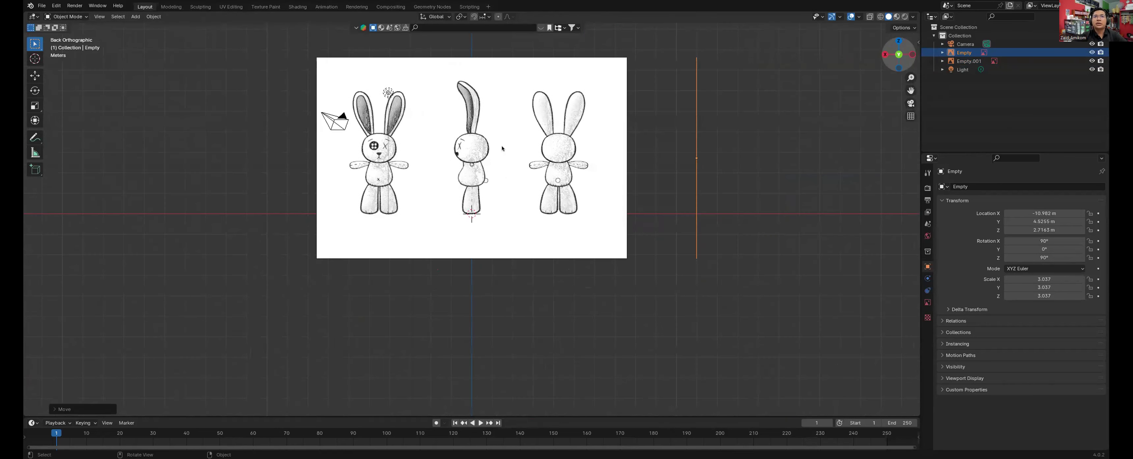
pyautogui.moveTo(499, 177); pyautogui.dragTo(357, 144, button='middle')
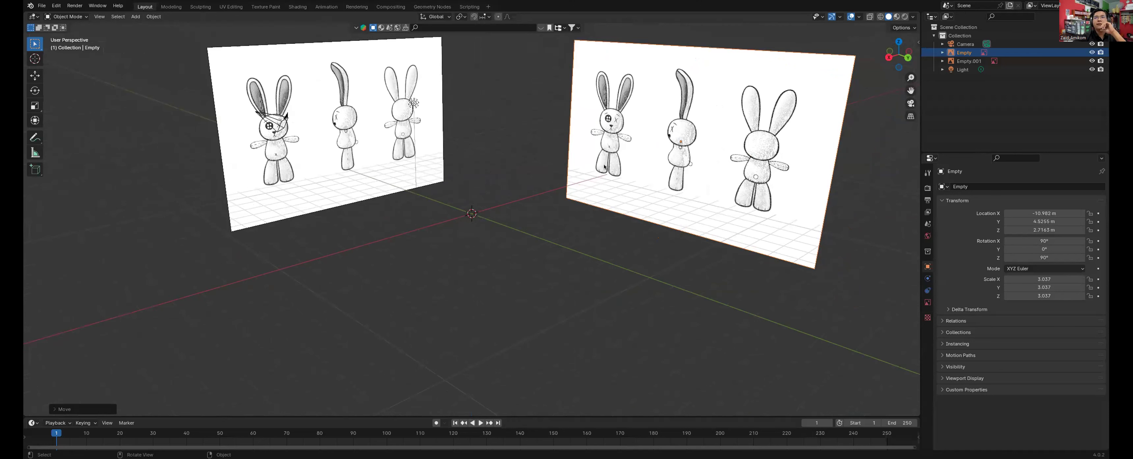
pyautogui.rightClick(920, 146)
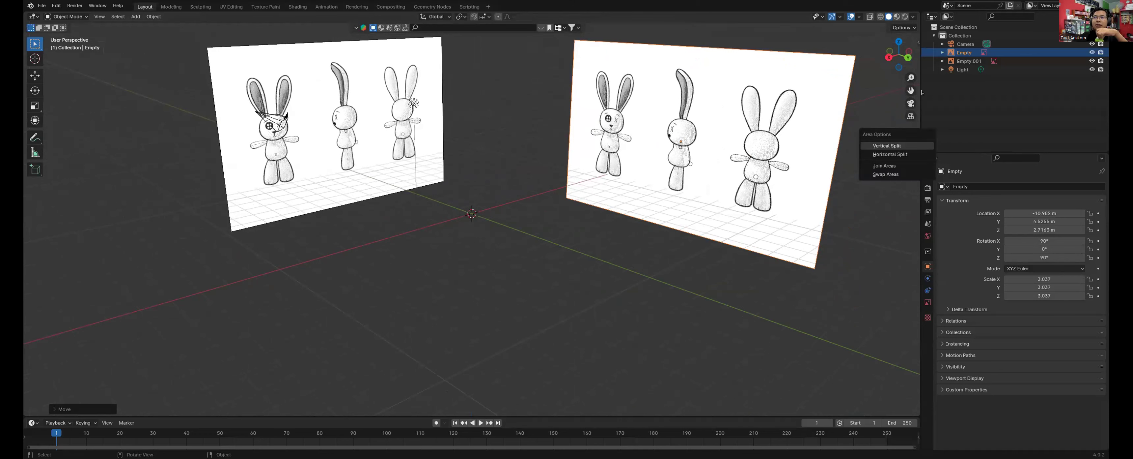
pyautogui.click(913, 173)
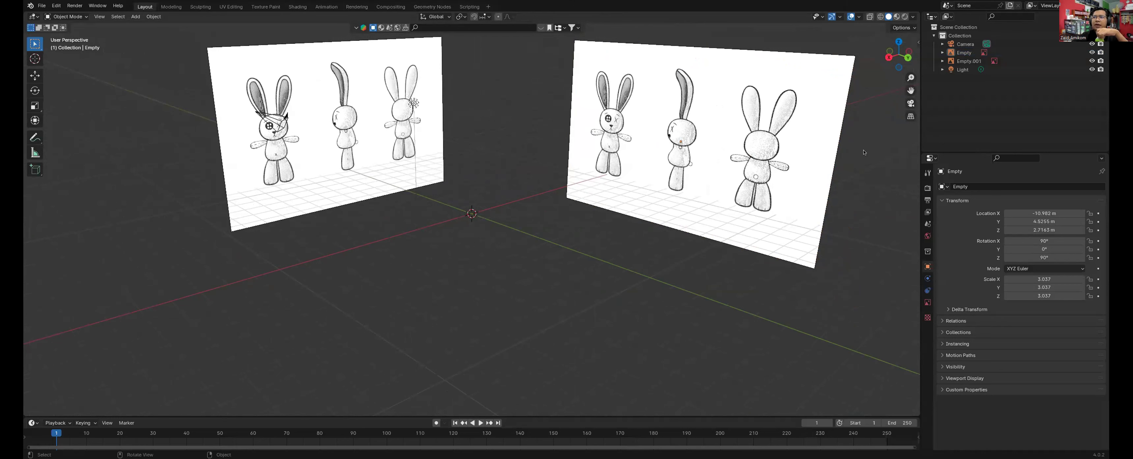
pyautogui.rightClick(918, 136)
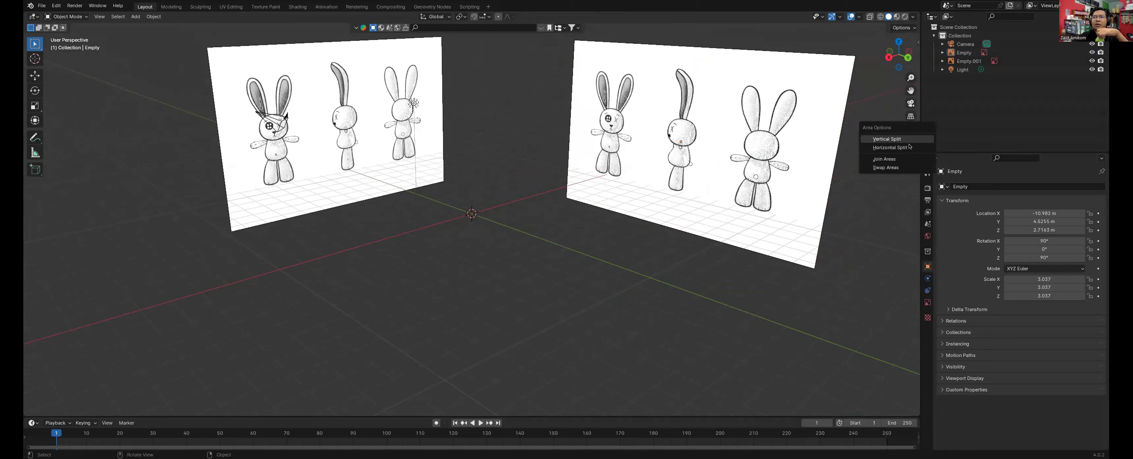
pyautogui.click(906, 147)
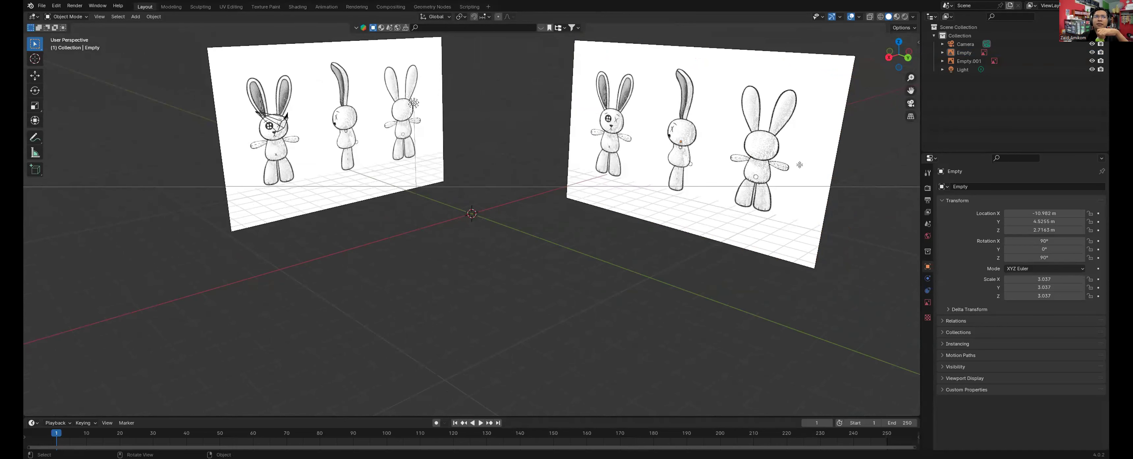
pyautogui.rightClick(755, 206)
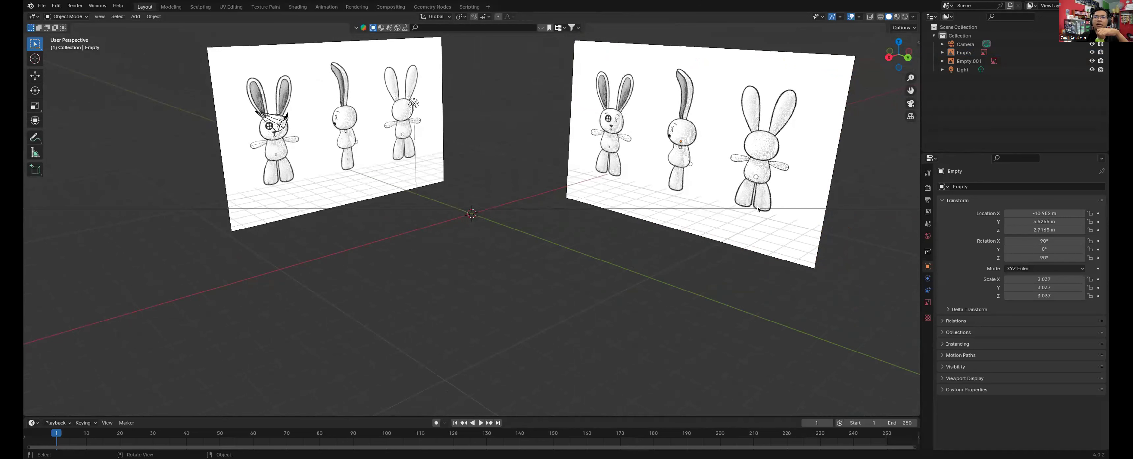
# Step: Split the 3D viewport vertically near its middle, and split one of the resulting halves horizontally into two stacked views
pyautogui.rightClick(917, 148)
pyautogui.click(882, 137)
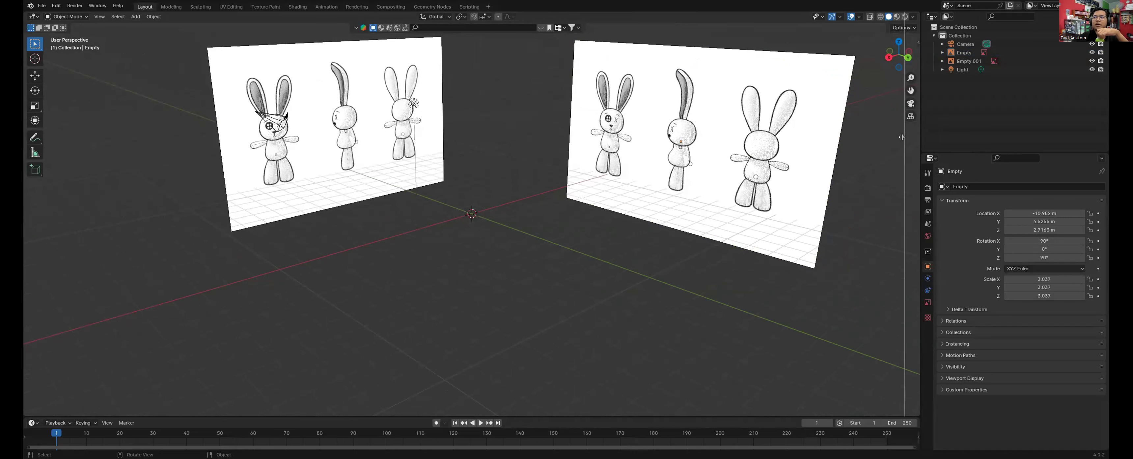
pyautogui.click(482, 165)
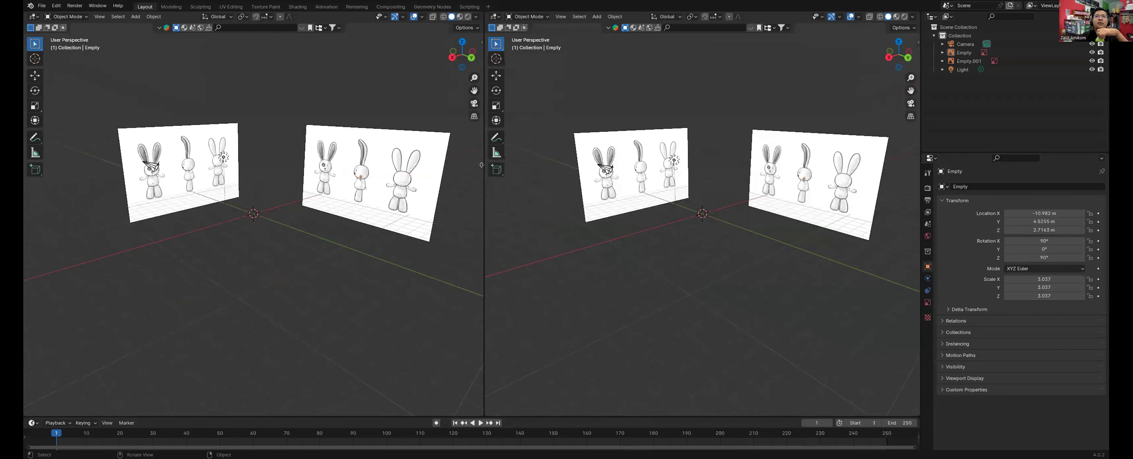
pyautogui.rightClick(554, 414)
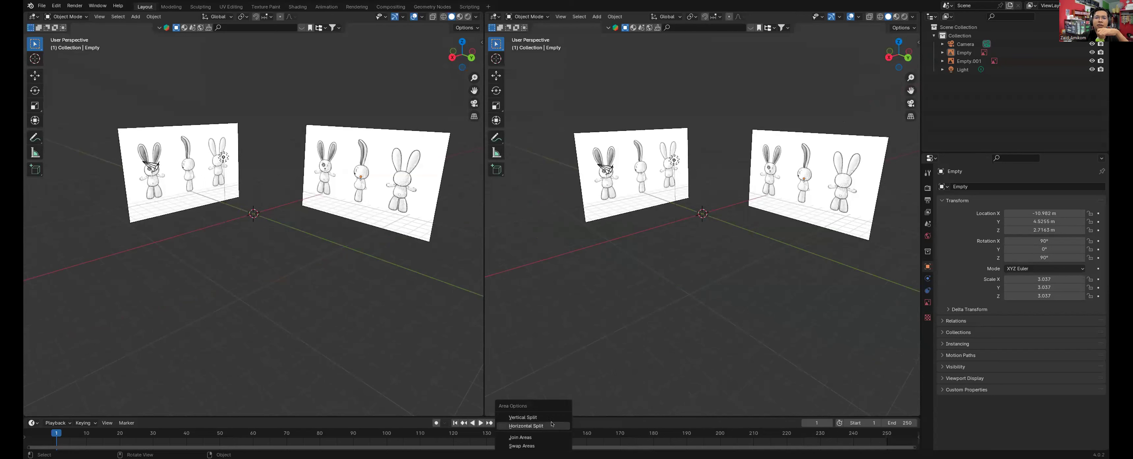
pyautogui.click(528, 422)
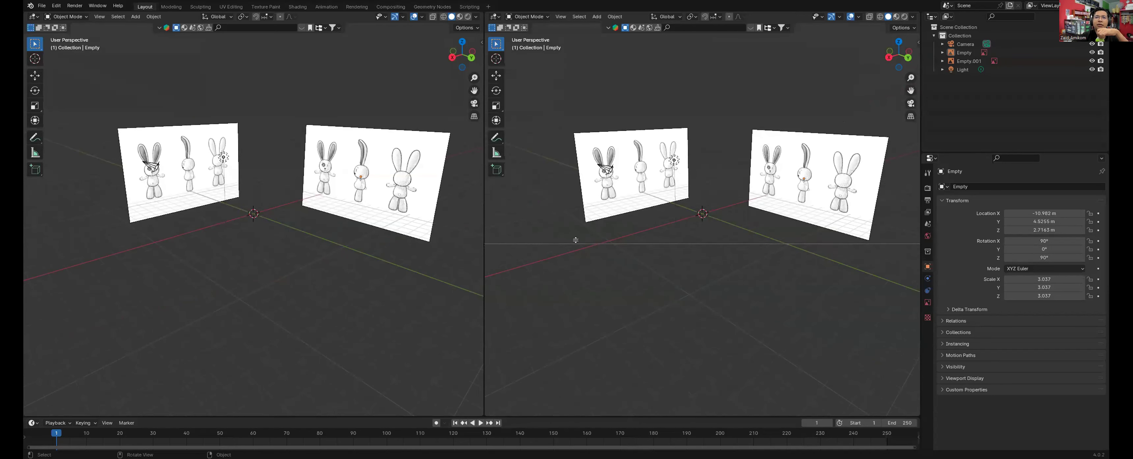
pyautogui.click(576, 243)
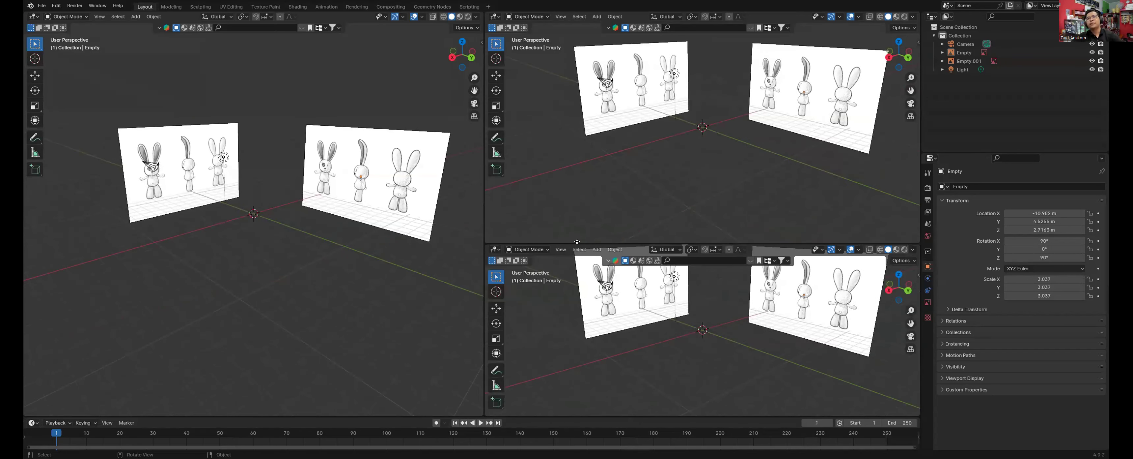
# Step: Set the upper stacked viewport to Right Orthographic and the lower one to Back Orthographic, keeping the tall viewport in perspective
pyautogui.click(888, 57)
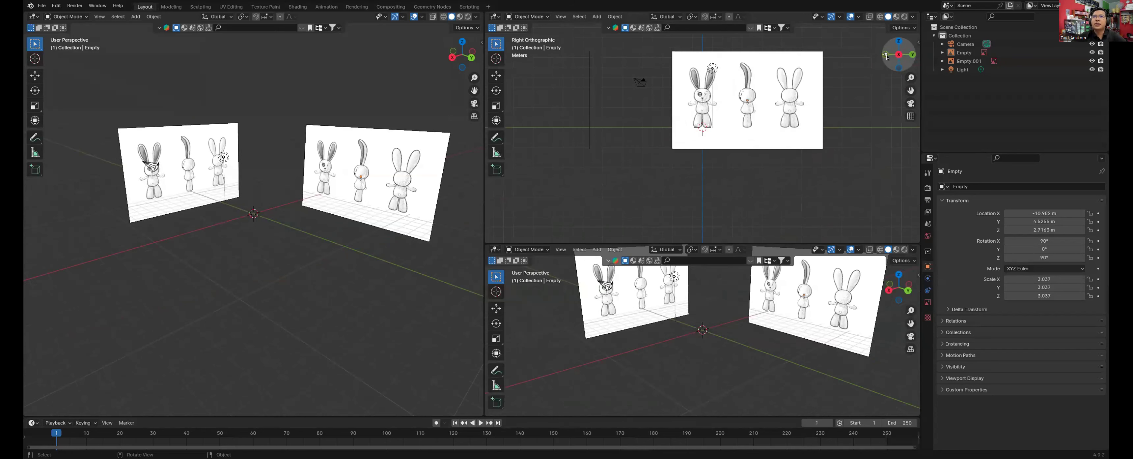
pyautogui.click(909, 291)
pyautogui.scroll(6, 351, 288)
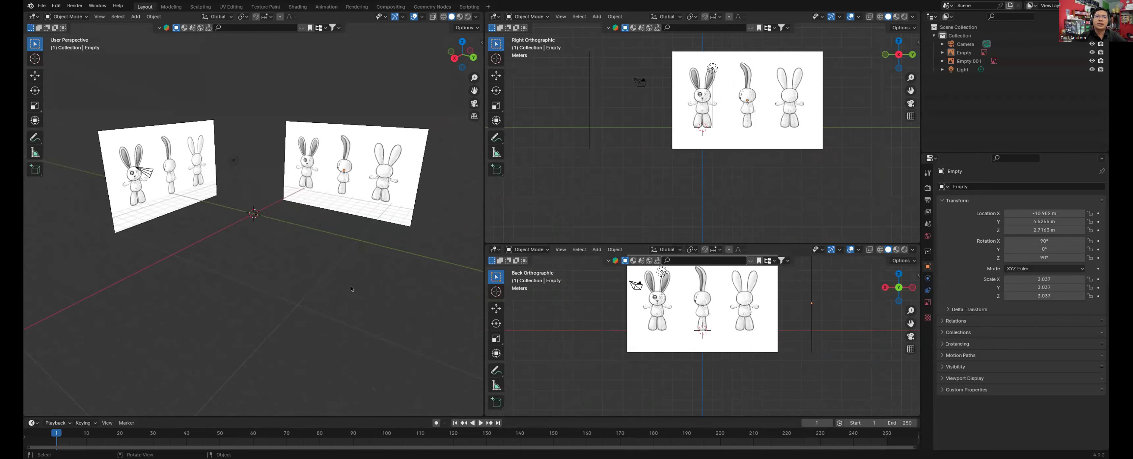
pyautogui.keyDown('shift'); pyautogui.scroll(8, 351, 288); pyautogui.keyUp('shift')
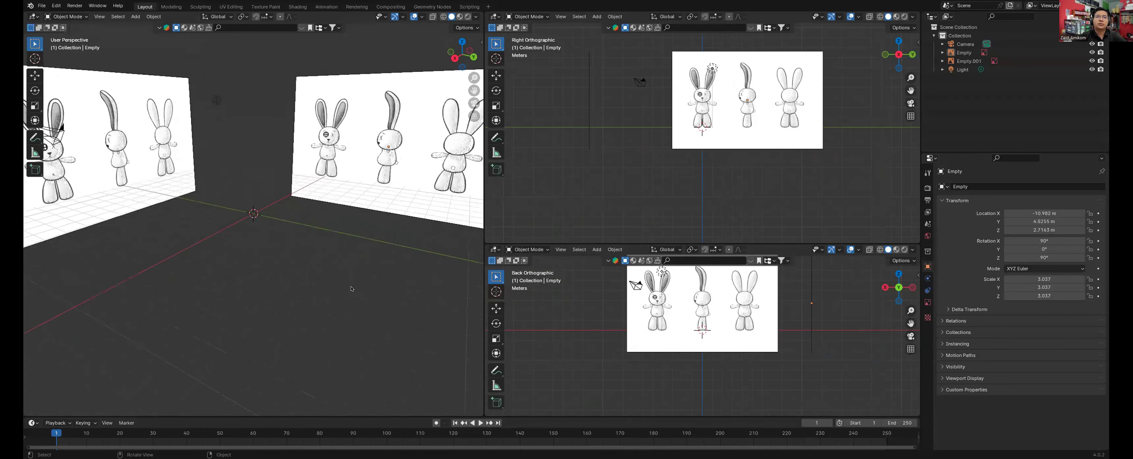
pyautogui.scroll(3, 351, 288)
# Step: Save the scene as KELINCI V.2.blend in the 05. PMGD ICE 2023 folder
pyautogui.press('super+s')
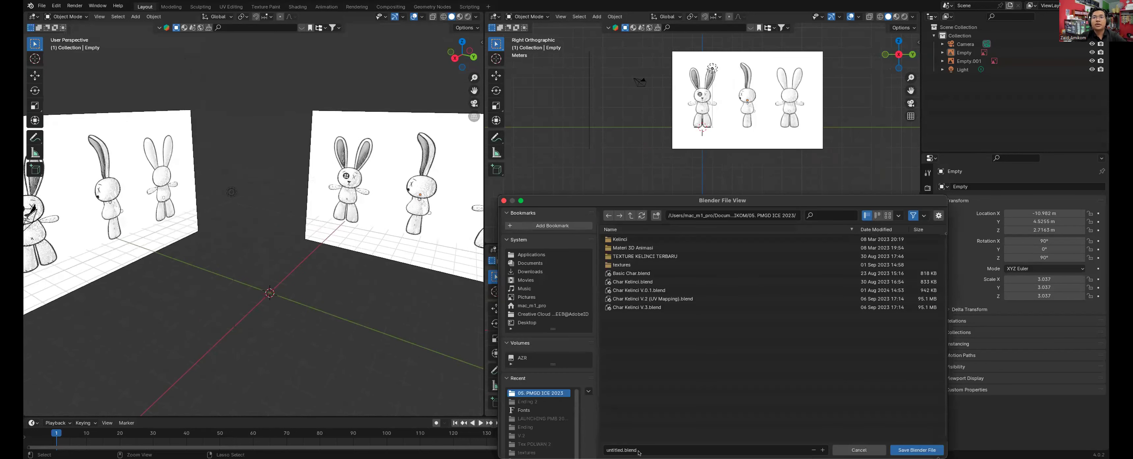
pyautogui.click(653, 446)
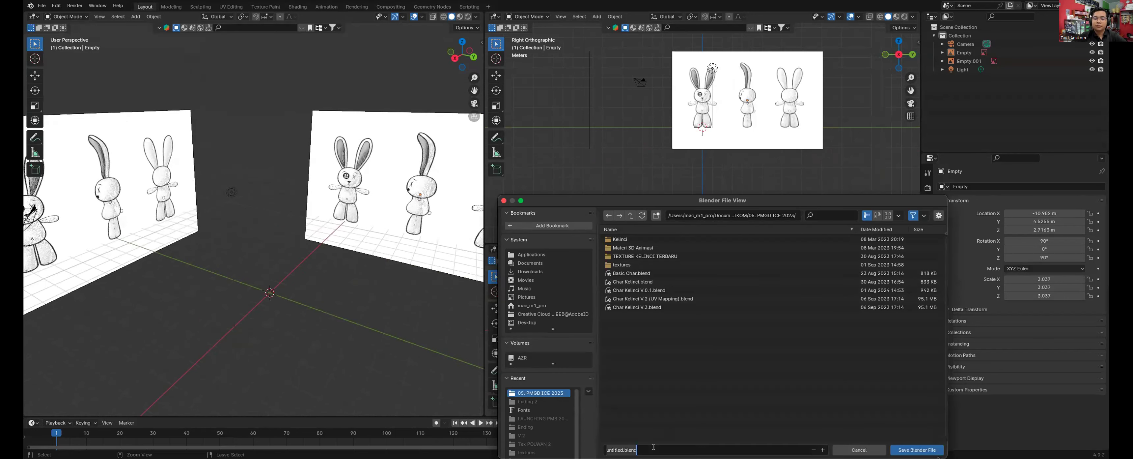
pyautogui.write('KELINCI V.2')
pyautogui.press('Return')
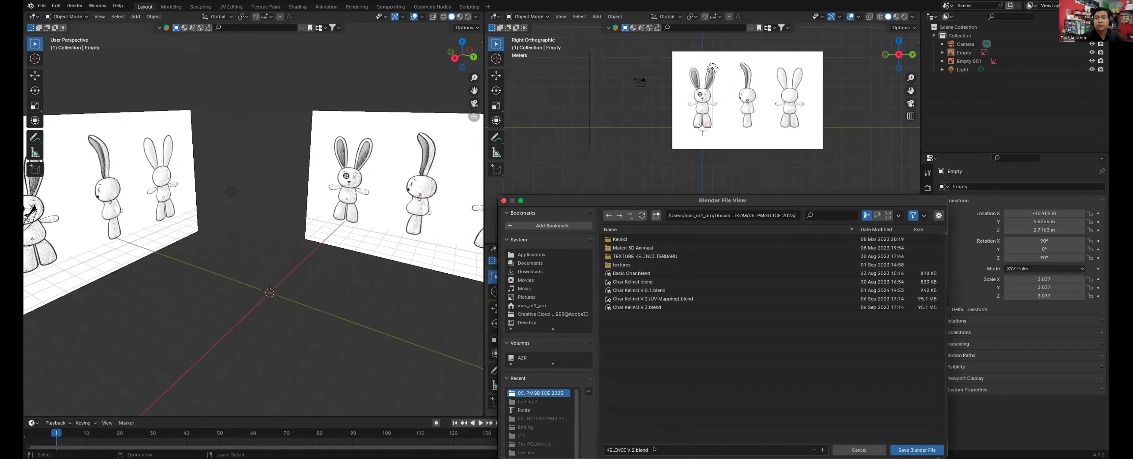
pyautogui.click(916, 449)
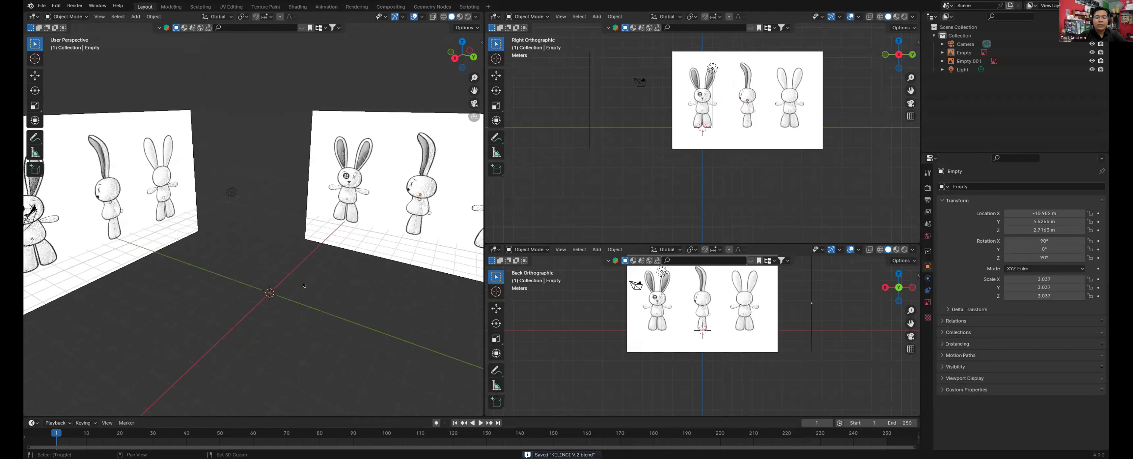
# Step: Add a cube mesh at the scene origin
pyautogui.hotkey('shift', 'a')
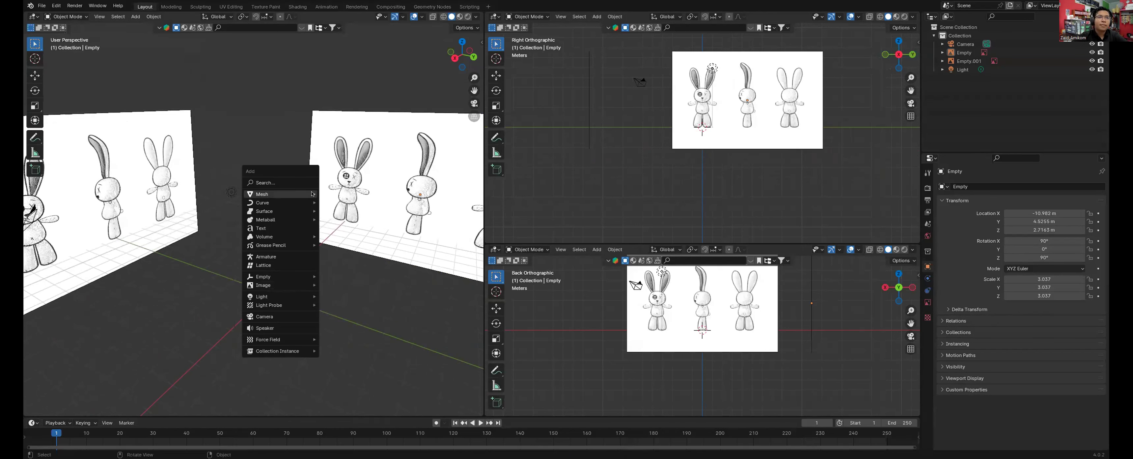
pyautogui.moveTo(312, 193)
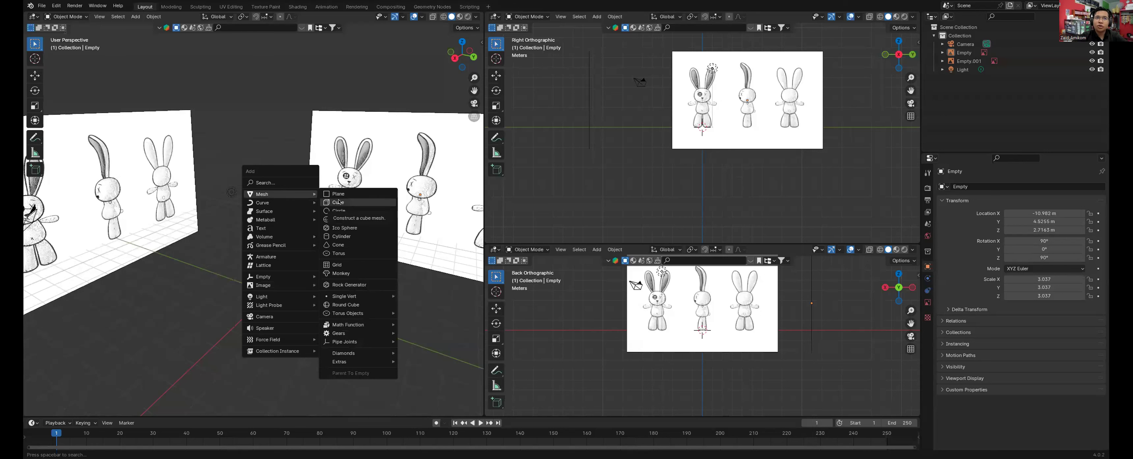
pyautogui.click(340, 202)
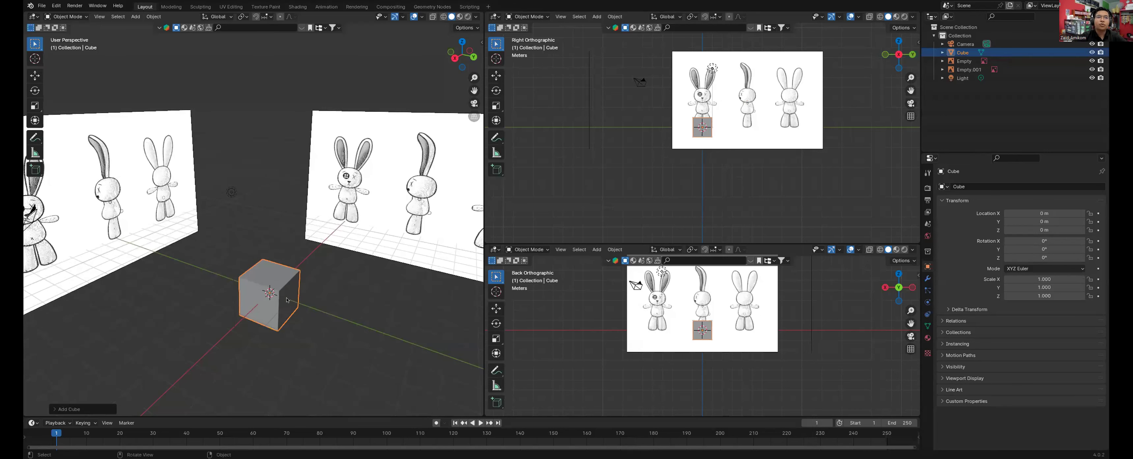
# Step: Examine the cube against the rabbit drawings up close in the Back Orthographic and Right Orthographic viewports
pyautogui.scroll(4, 689, 358)
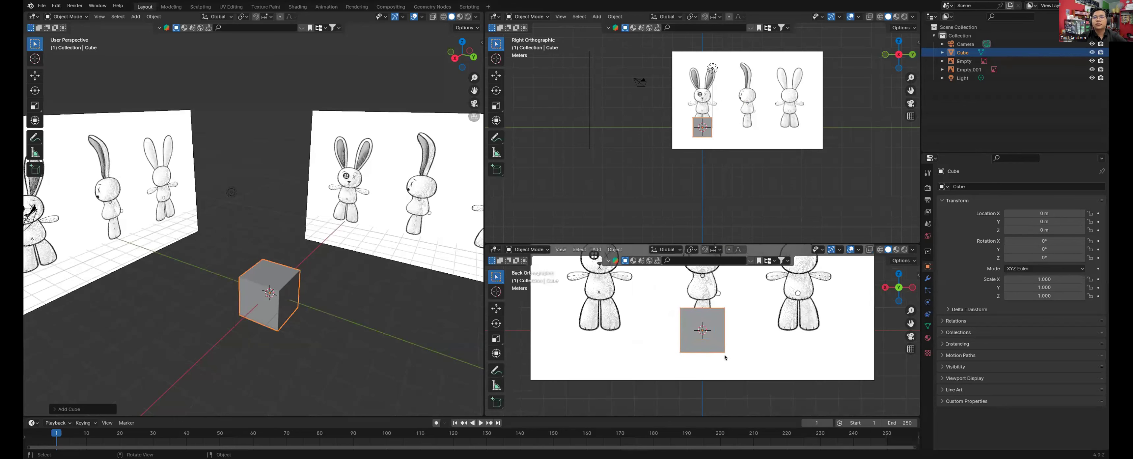
pyautogui.keyDown('shift'); pyautogui.scroll(2, 726, 355); pyautogui.keyUp('shift')
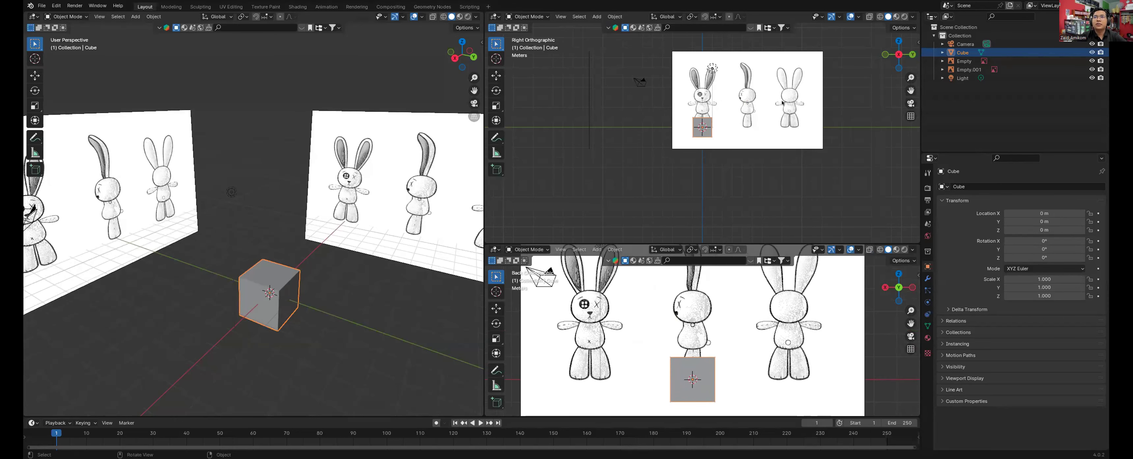
pyautogui.scroll(8, 782, 103)
pyautogui.scroll(1, 782, 100)
pyautogui.scroll(-1, 782, 101)
pyautogui.moveTo(782, 100); pyautogui.dragTo(782, 102, button='middle')
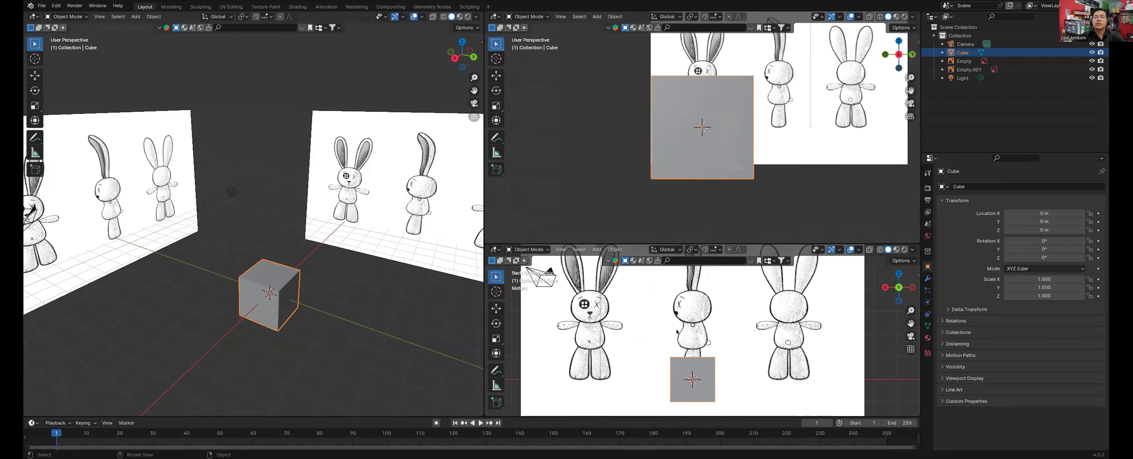
pyautogui.click(898, 54)
pyautogui.click(898, 54)
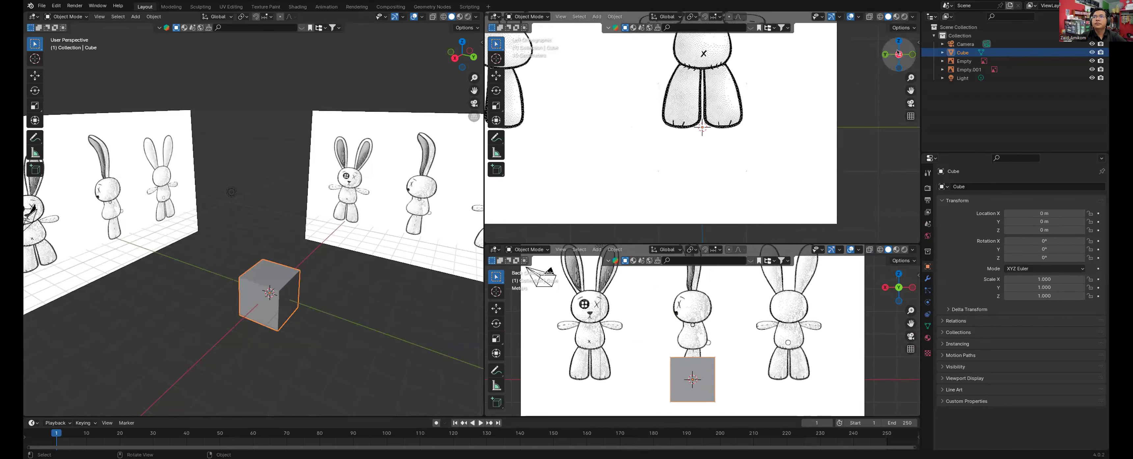
pyautogui.click(899, 54)
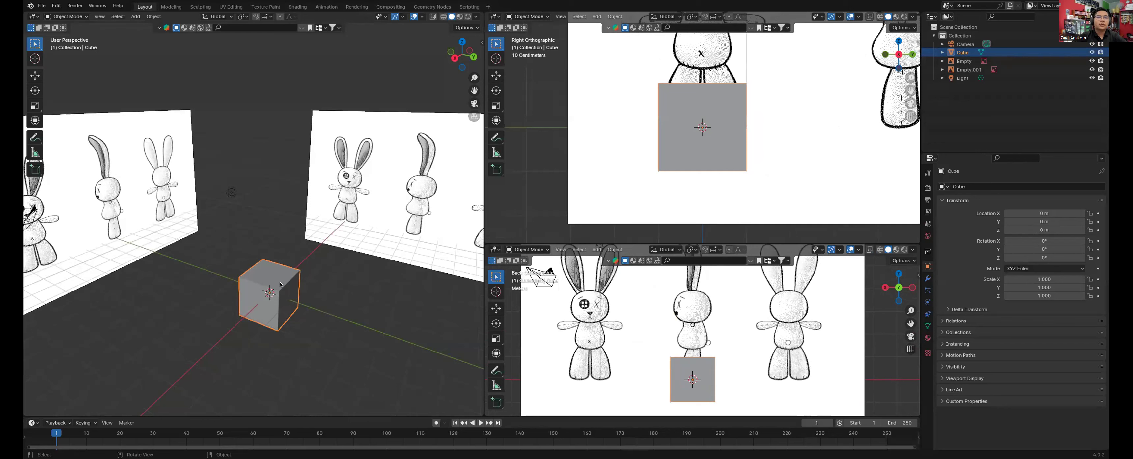
# Step: In Edit Mode with edge selection, add a loop cut through the cube's middle across the Y axis, and activate the Move tool
pyautogui.moveTo(270, 292); pyautogui.dragTo(265, 242, button='middle')
pyautogui.scroll(3, 277, 284)
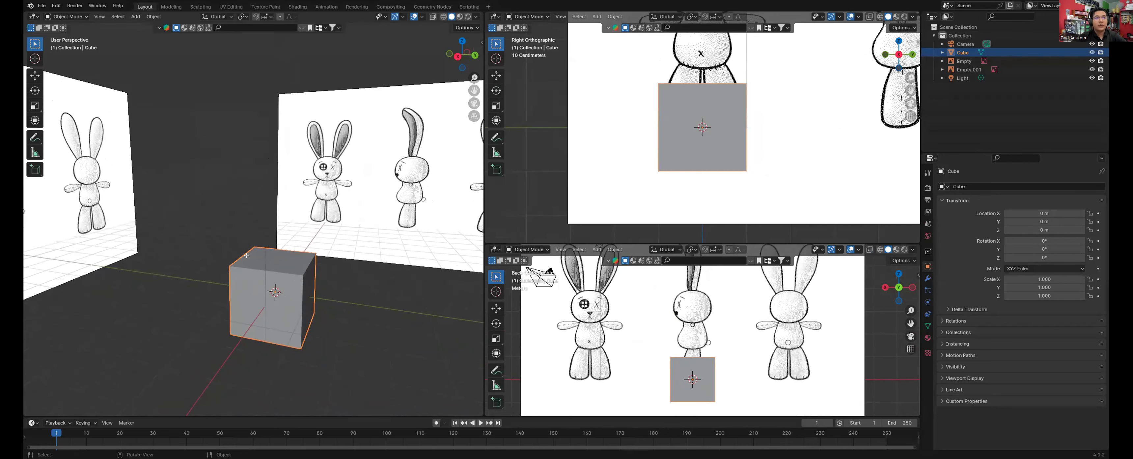
pyautogui.press('Tab')
pyautogui.click(104, 16)
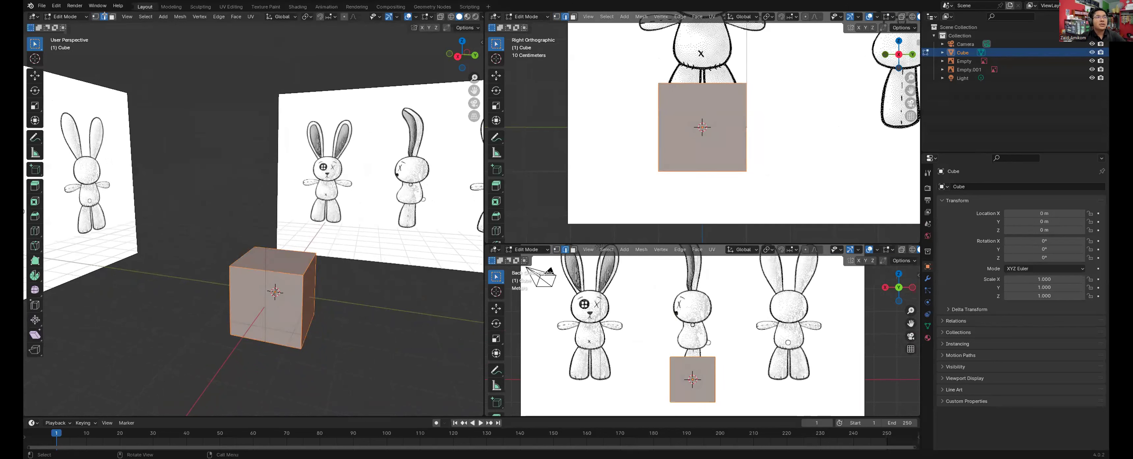
pyautogui.click(35, 231)
pyautogui.click(273, 276)
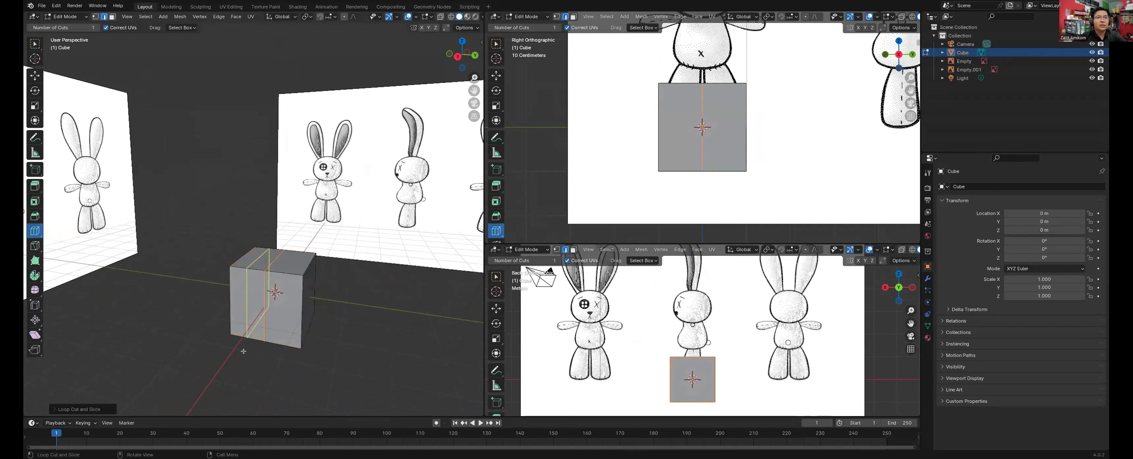
pyautogui.click(34, 75)
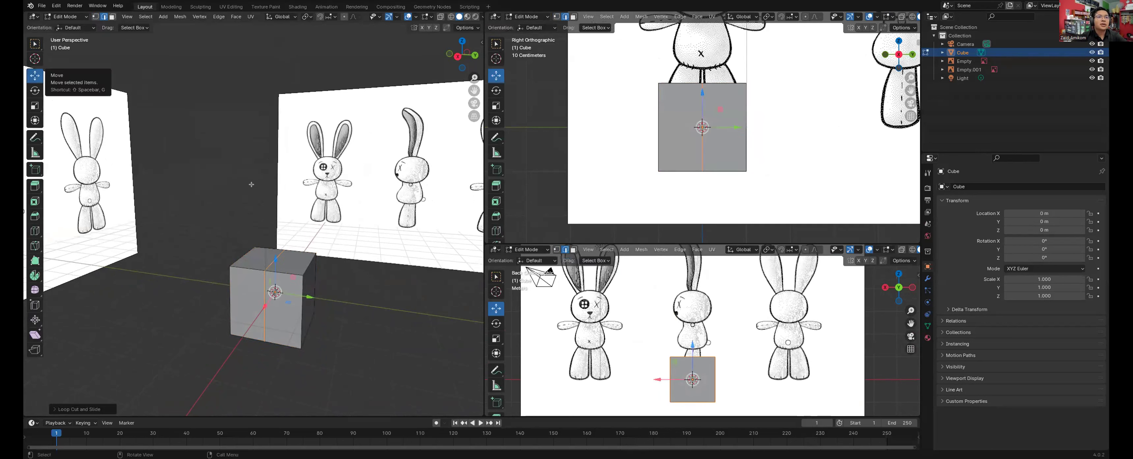
# Step: In vertex selection mode, select the cube's outer vertices on the negative Y side and delete them, leaving half a cube
pyautogui.moveTo(240, 181); pyautogui.dragTo(264, 186, button='middle')
pyautogui.press('1')
pyautogui.moveTo(207, 242); pyautogui.dragTo(260, 347)
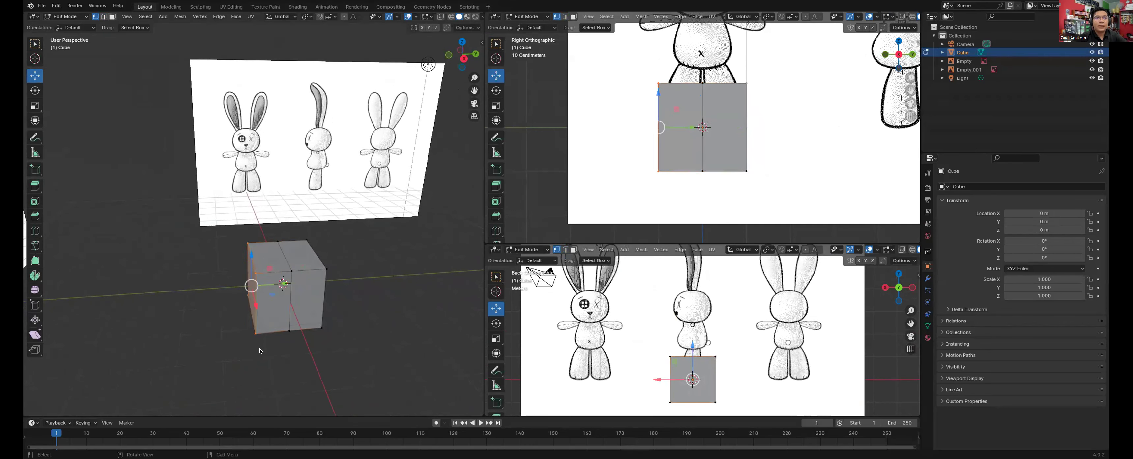
pyautogui.press('x')
pyautogui.click(241, 347)
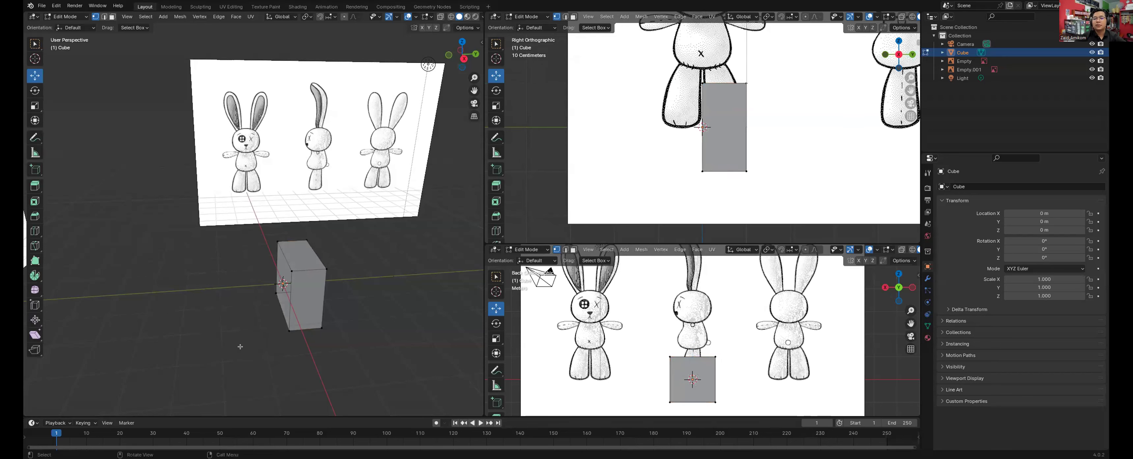
# Step: Add a Mirror modifier to the half cube on the Y axis only, with Clipping enabled, and return to Edit Mode
pyautogui.press('Tab')
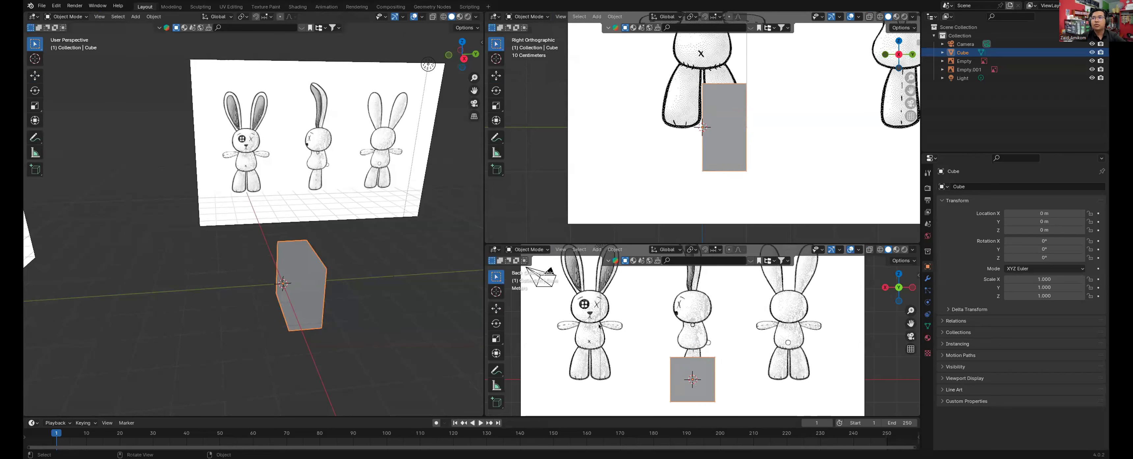
pyautogui.click(928, 278)
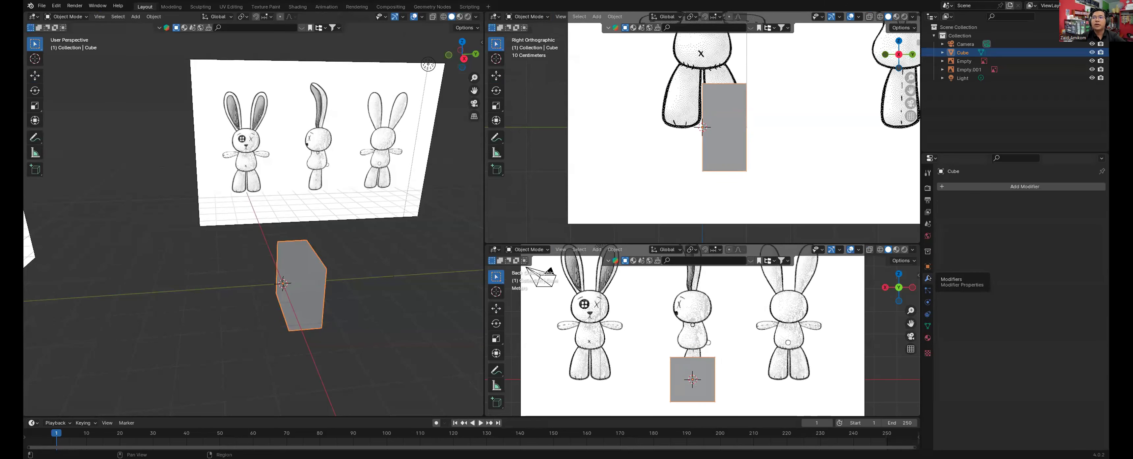
pyautogui.click(984, 187)
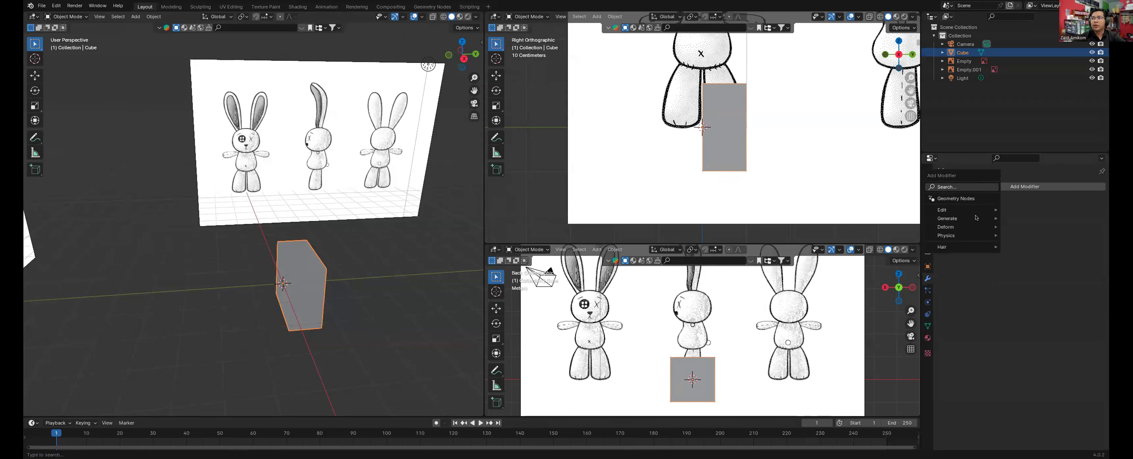
pyautogui.moveTo(976, 218)
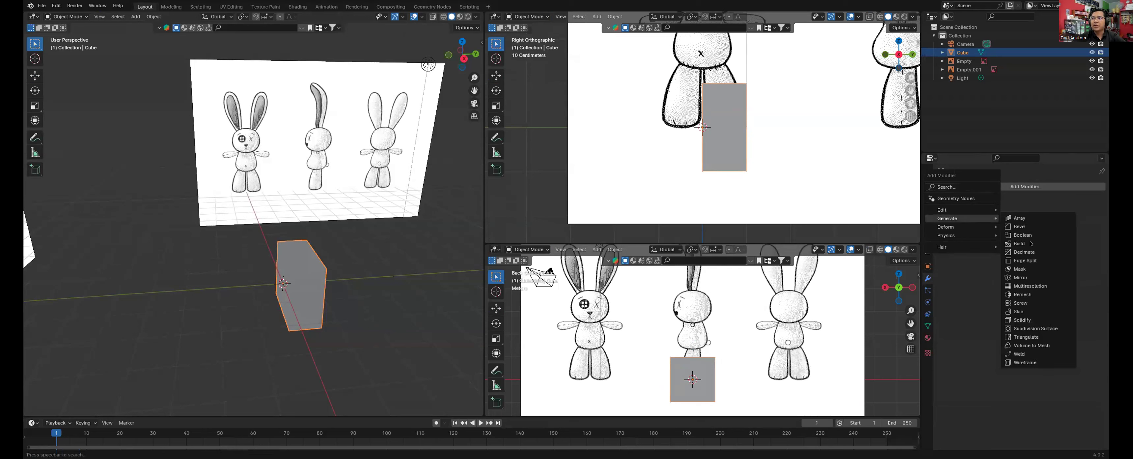
pyautogui.click(1030, 277)
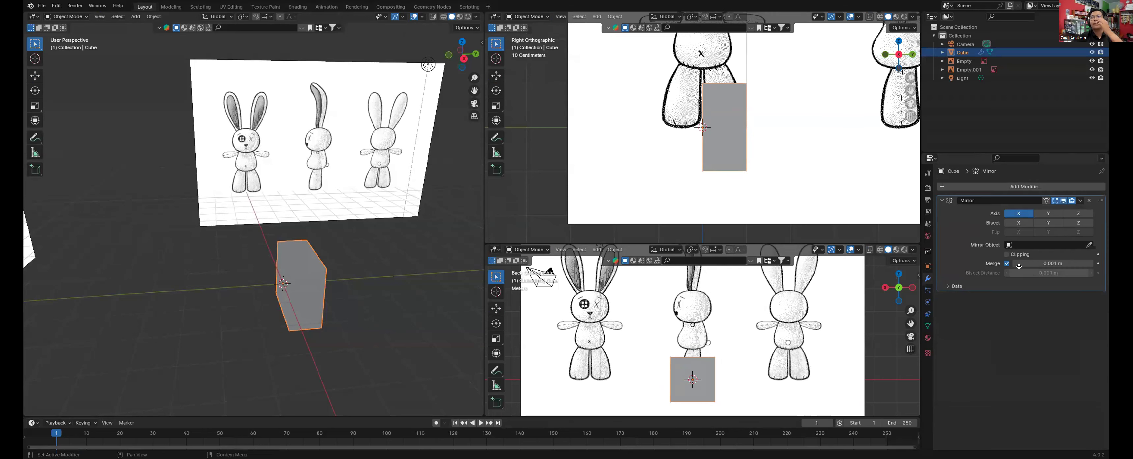
pyautogui.click(1048, 213)
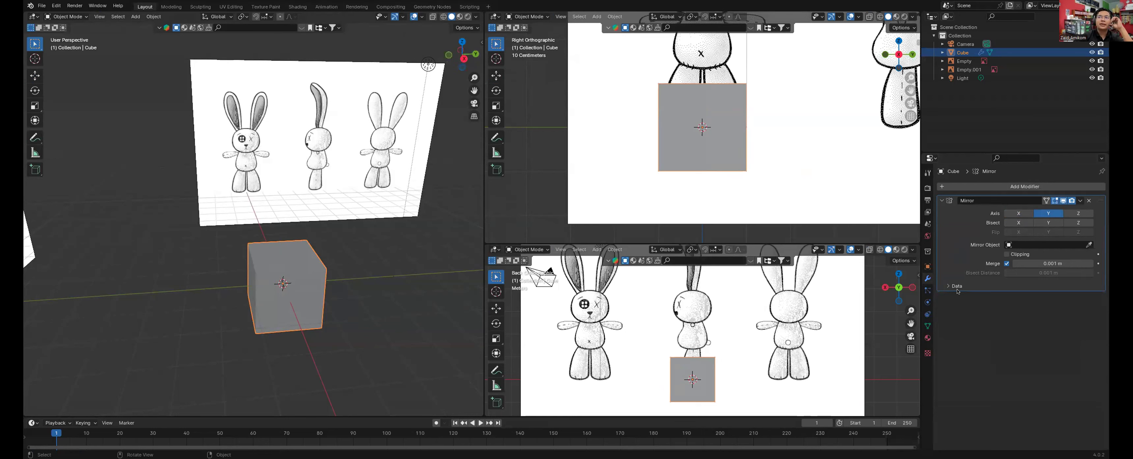
pyautogui.click(1011, 254)
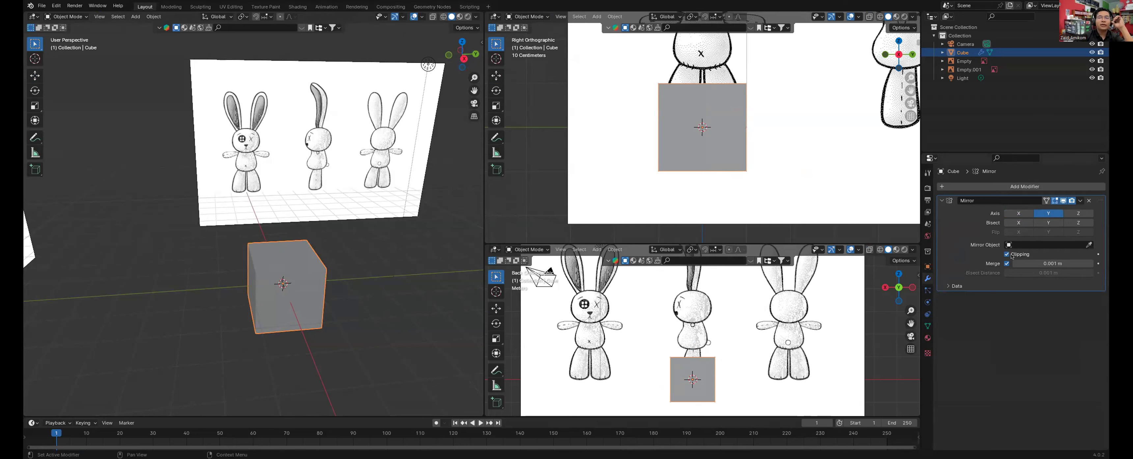
pyautogui.scroll(3, 352, 309)
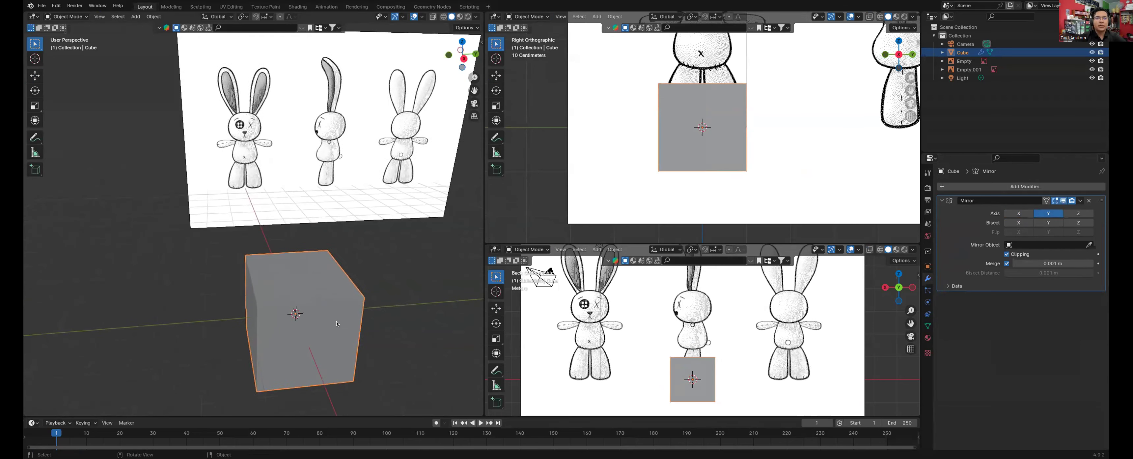
pyautogui.keyDown('shift'); pyautogui.moveTo(329, 328); pyautogui.dragTo(328, 308, button='middle'); pyautogui.keyUp('shift')
pyautogui.press('Tab')
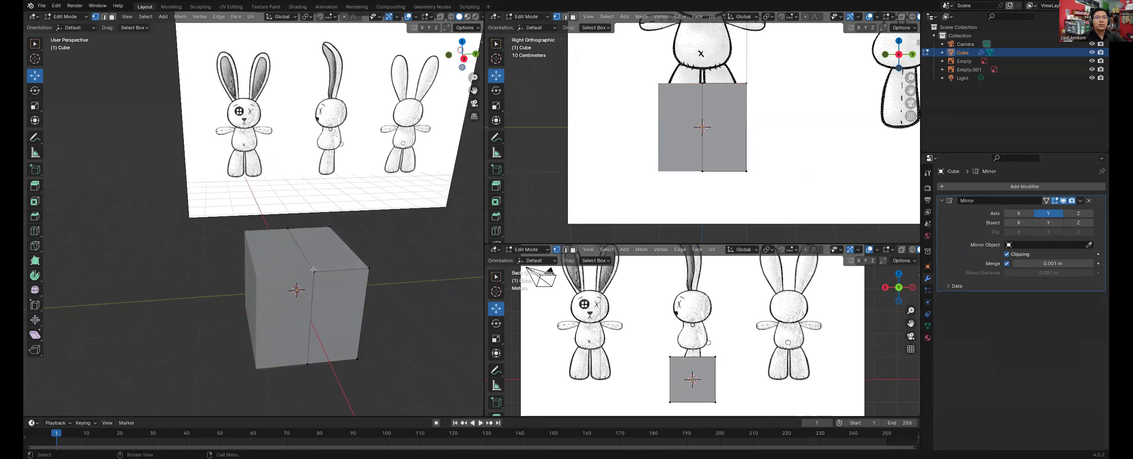
# Step: Try moving the cube's top centre vertex off the mirror line along the Y axis to test the Mirror modifier's Clipping option
pyautogui.click(314, 272)
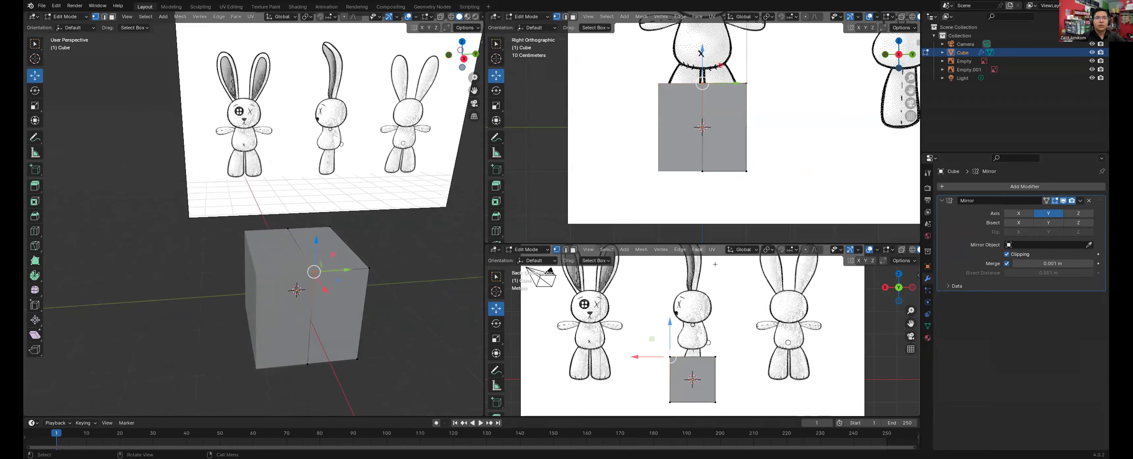
pyautogui.click(1007, 254)
pyautogui.press('g')
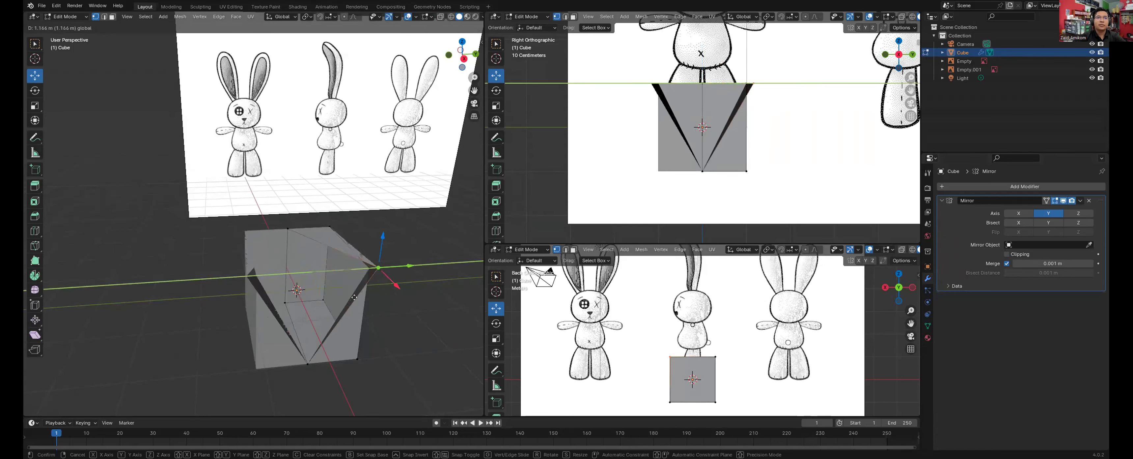
pyautogui.click(370, 289)
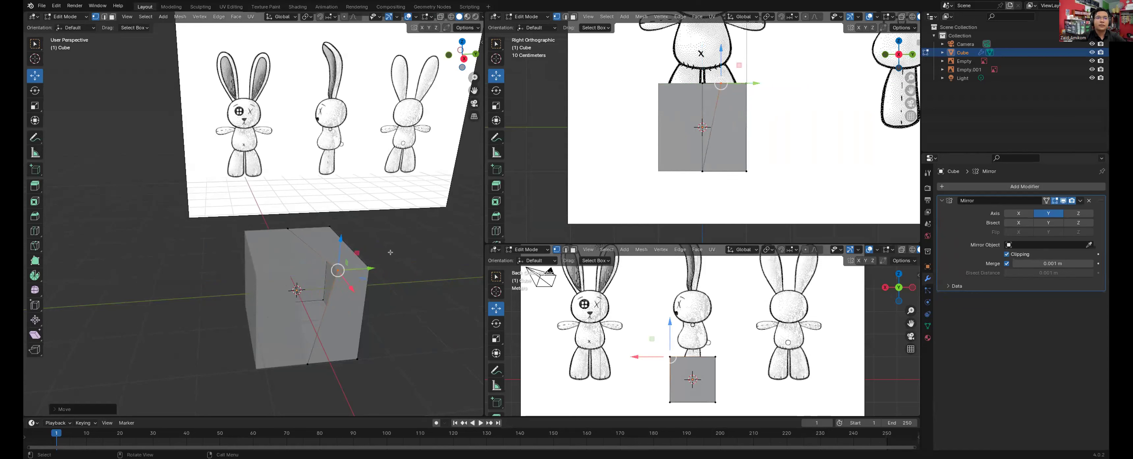
pyautogui.moveTo(369, 269); pyautogui.dragTo(305, 287)
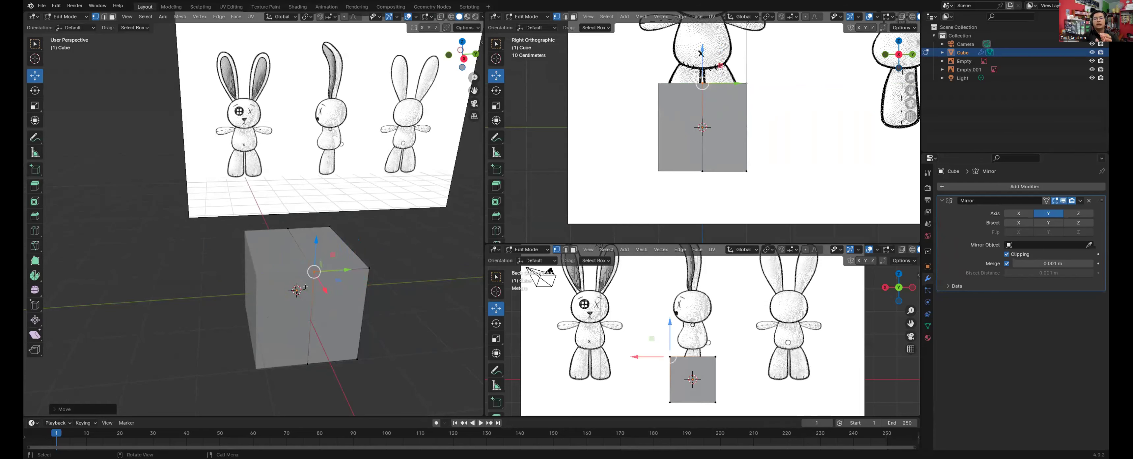
# Step: Add a Subdivision Surface modifier to the cube and set its viewport level to 2
pyautogui.moveTo(305, 287); pyautogui.dragTo(307, 307, button='middle')
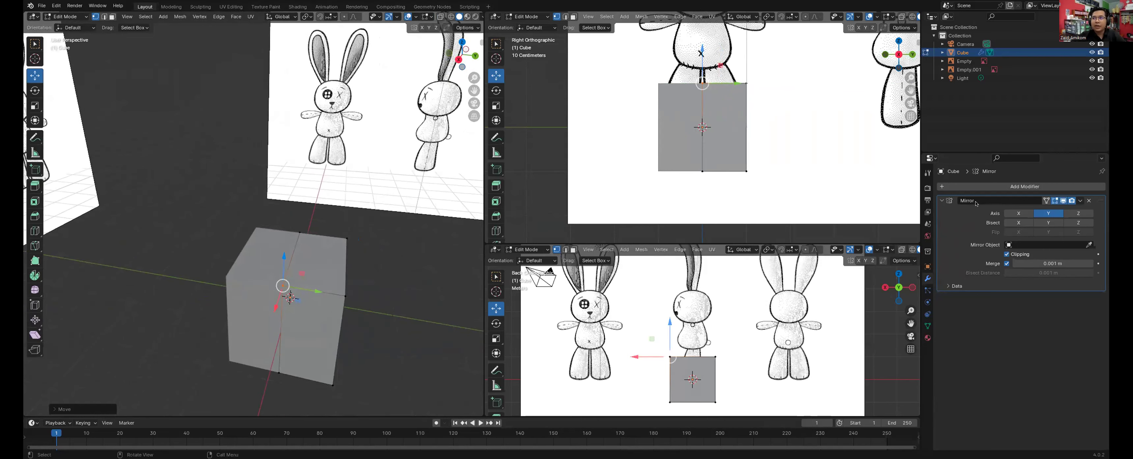
pyautogui.click(983, 185)
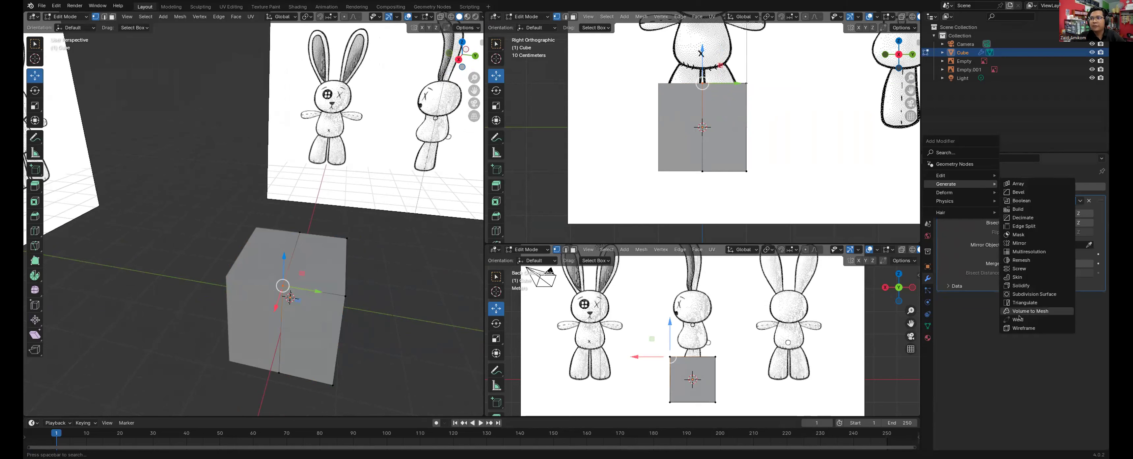
pyautogui.click(1030, 293)
pyautogui.moveTo(395, 333); pyautogui.dragTo(397, 337, button='middle')
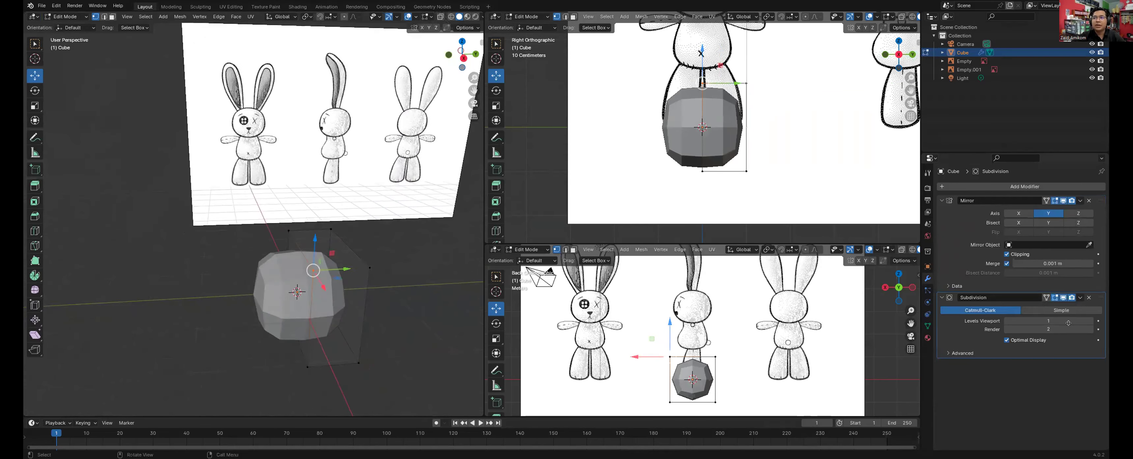
pyautogui.click(1087, 319)
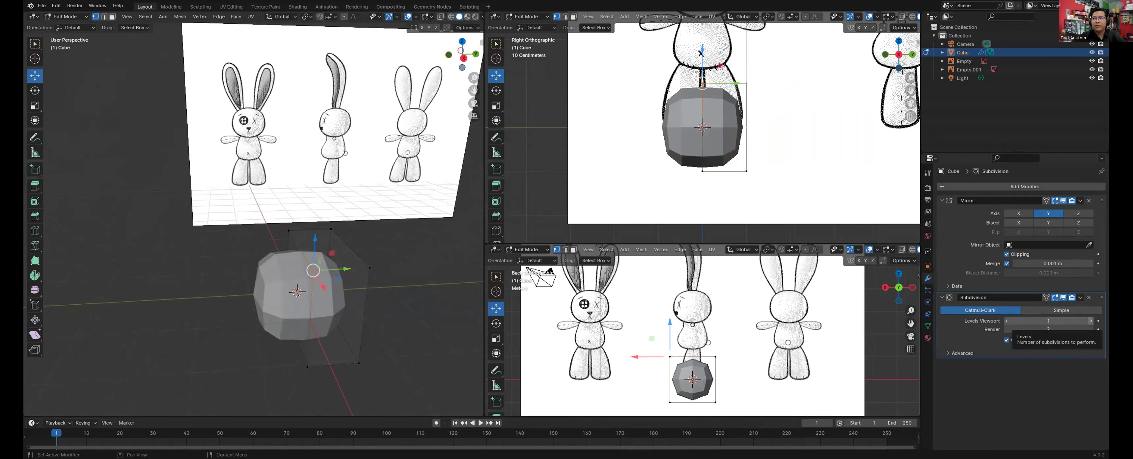
pyautogui.click(1007, 320)
pyautogui.click(1088, 319)
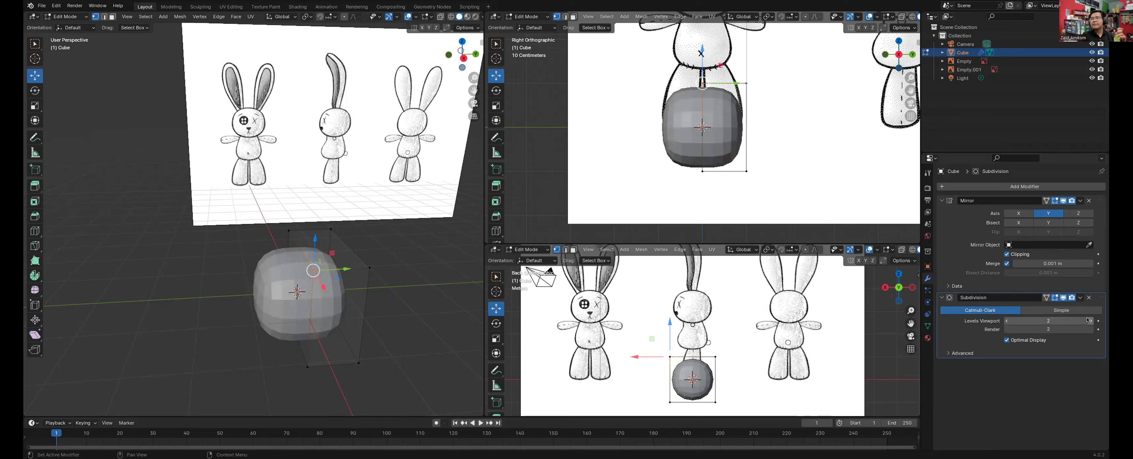
# Step: Compare the edit cage with and without On Cage display, leaving it enabled for both the Mirror and Subdivision modifiers
pyautogui.click(1045, 201)
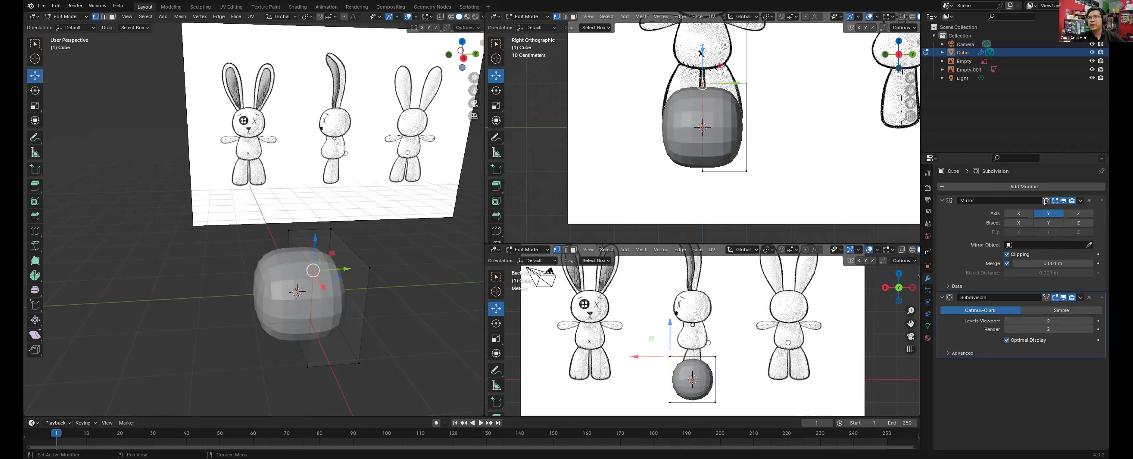
pyautogui.click(1046, 297)
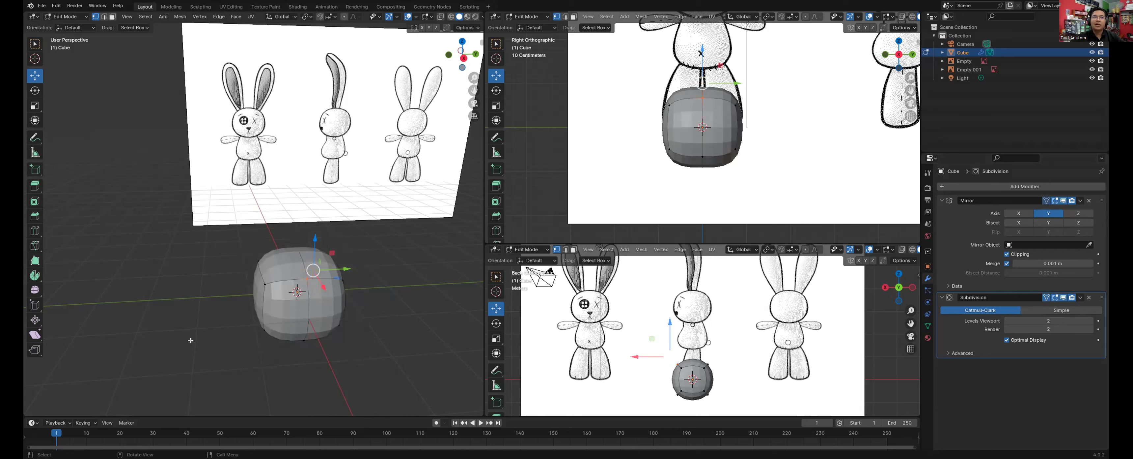
pyautogui.click(262, 283)
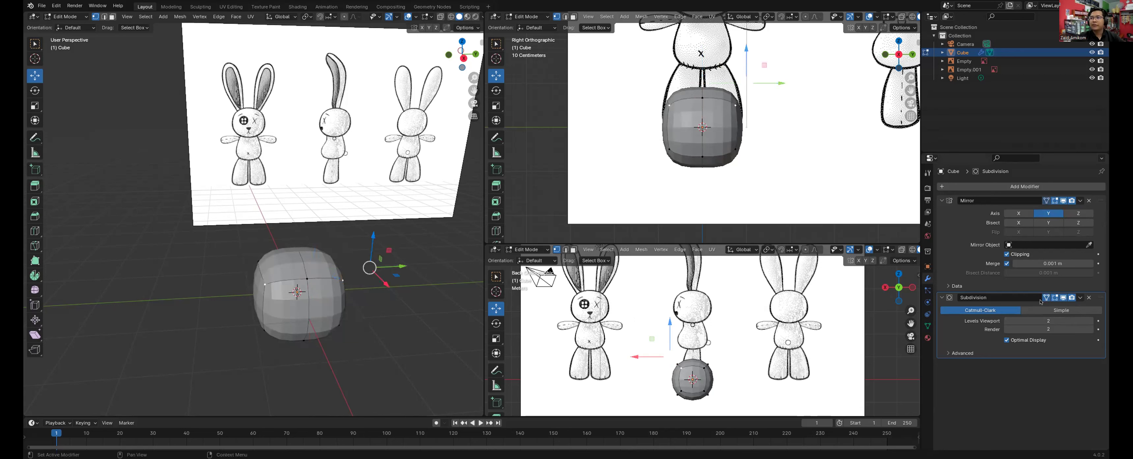
pyautogui.click(1045, 297)
pyautogui.click(1046, 200)
pyautogui.moveTo(344, 306); pyautogui.dragTo(325, 280, button='middle')
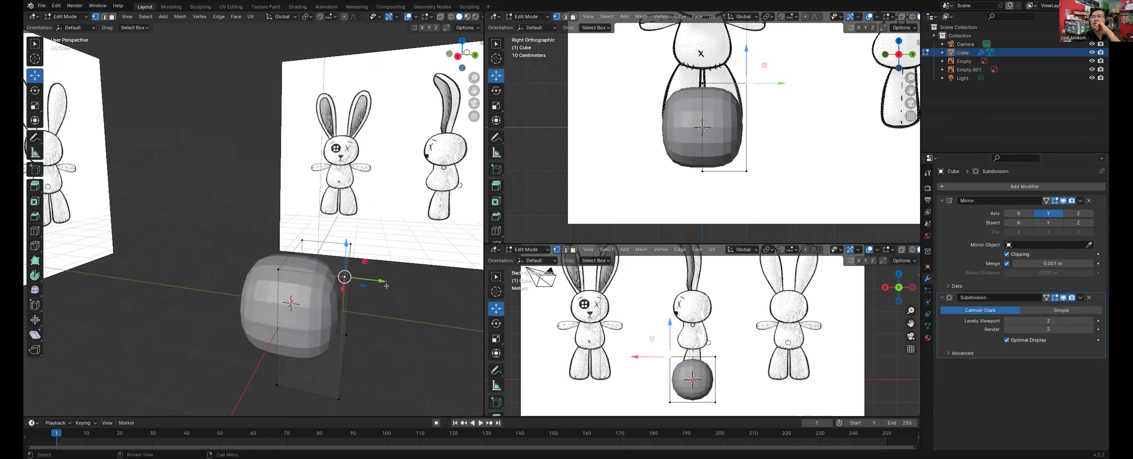
pyautogui.click(1047, 200)
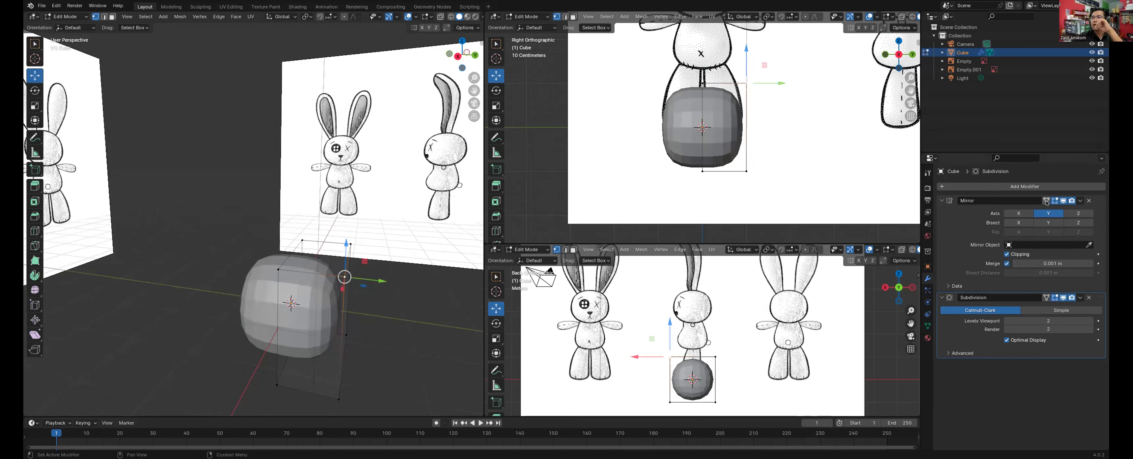
pyautogui.click(1046, 297)
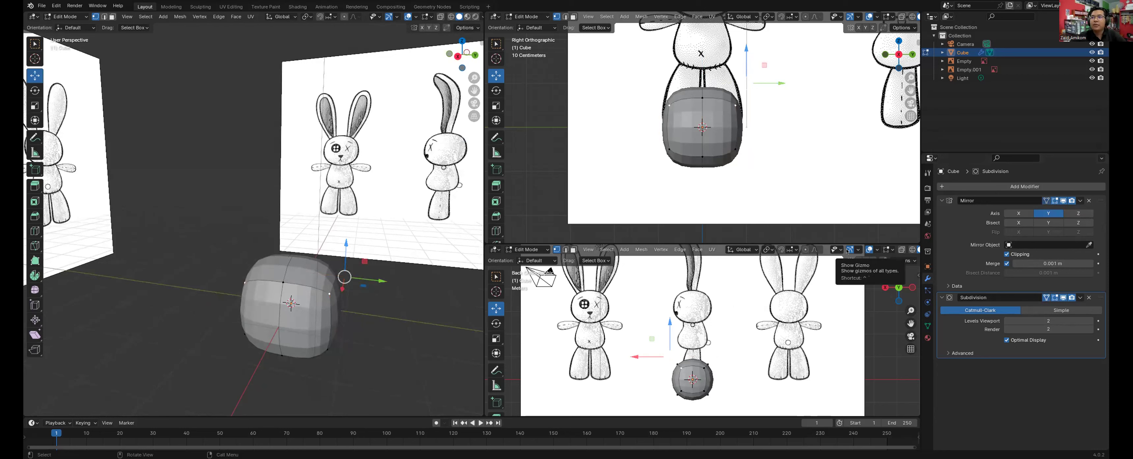
# Step: Turn on X-Ray display in the Back Orthographic and Right Orthographic viewports
pyautogui.scroll(-3, 848, 250)
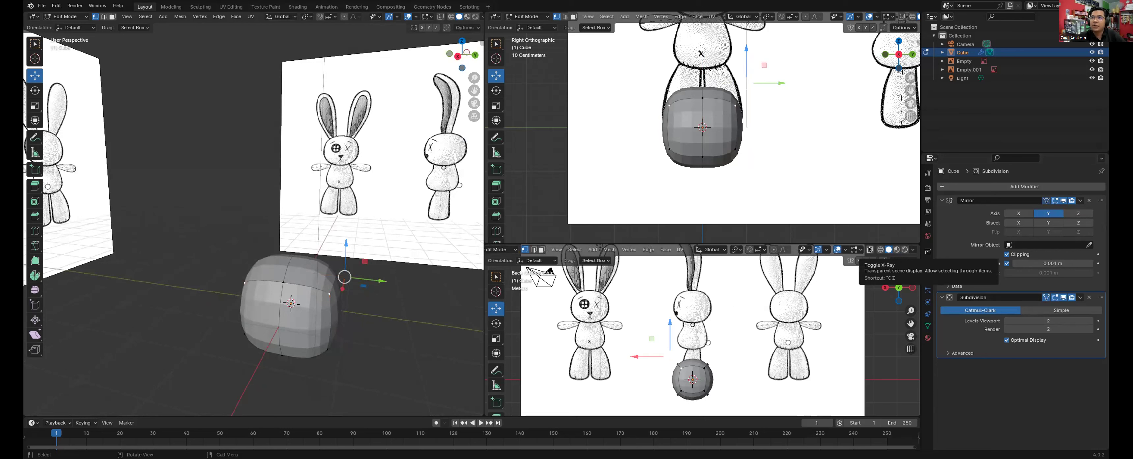
pyautogui.click(870, 249)
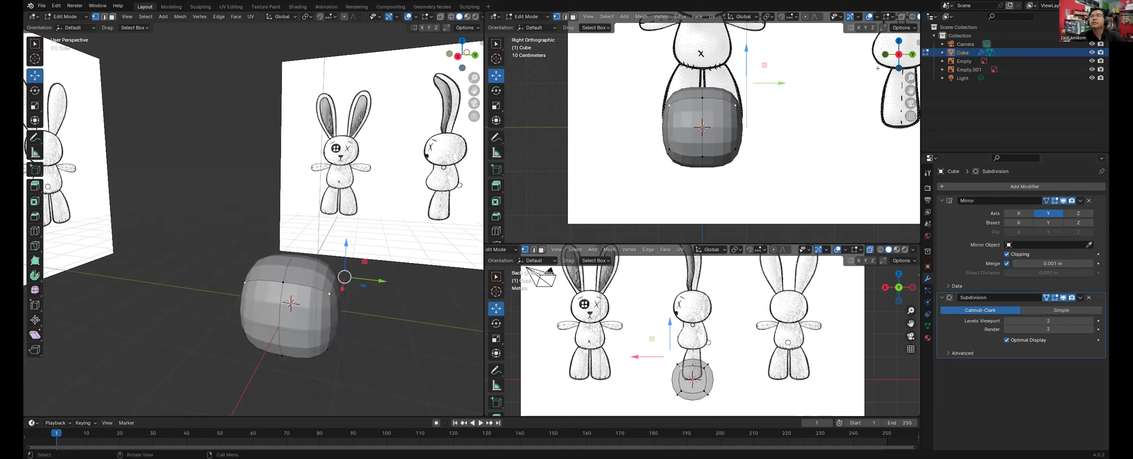
pyautogui.click(902, 17)
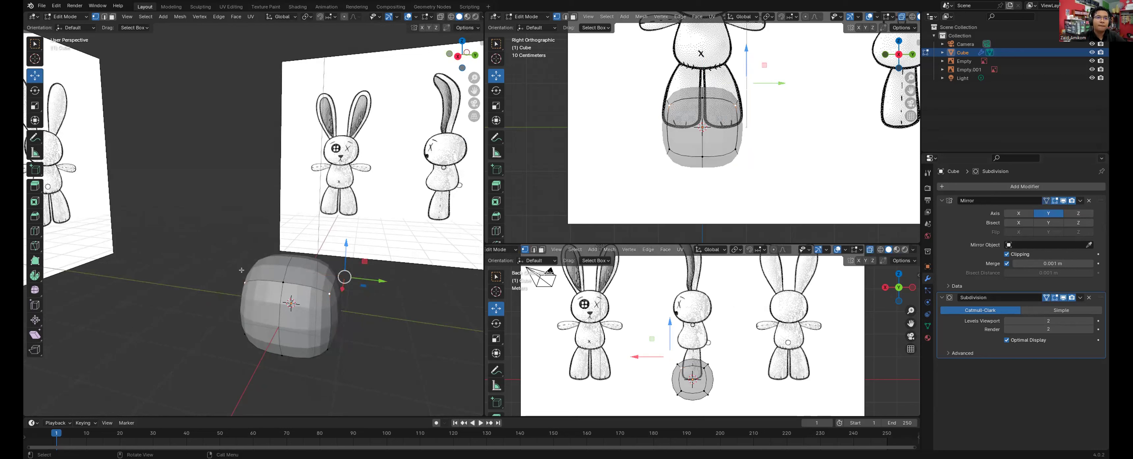
# Step: Select all the mesh's vertices and move them straight up along Z onto the side-view rabbit's head in the Back Orthographic viewport
pyautogui.press('b')
pyautogui.moveTo(752, 345); pyautogui.dragTo(646, 405)
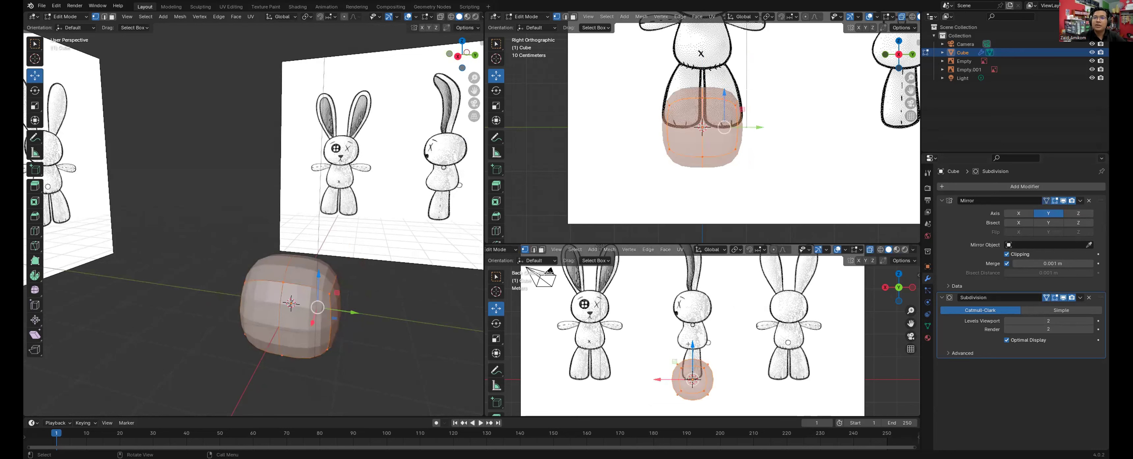
pyautogui.moveTo(696, 333); pyautogui.dragTo(848, 276, button='middle')
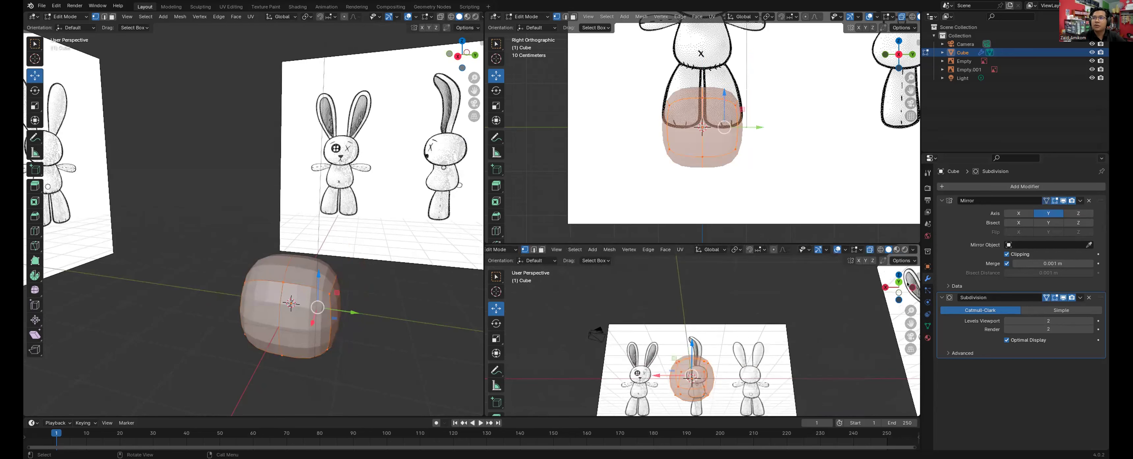
pyautogui.click(899, 280)
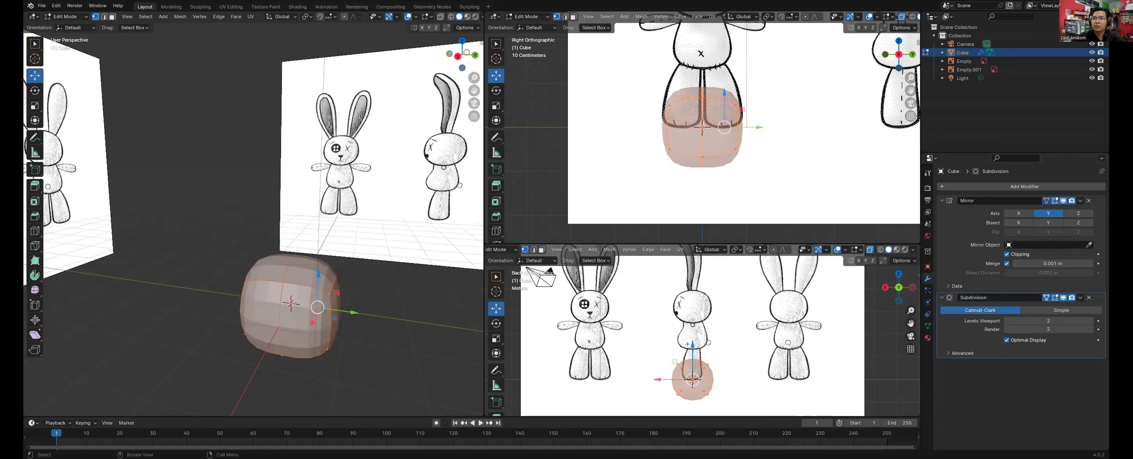
pyautogui.moveTo(694, 354); pyautogui.dragTo(689, 234)
pyautogui.scroll(-1, 719, 292)
pyautogui.scroll(8, 720, 292)
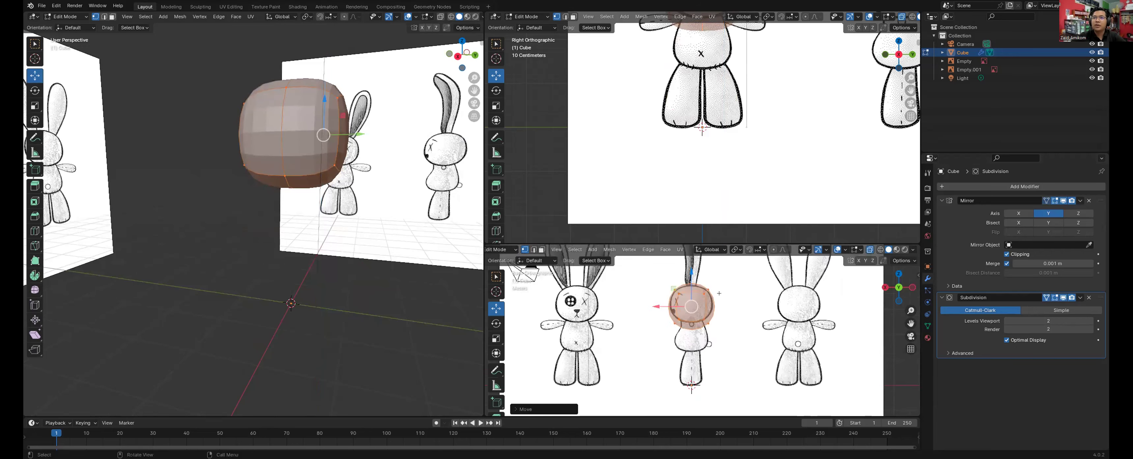
# Step: In the Back Orthographic viewport, move the upper and lower face-side vertices inward to follow the side-view head outline
pyautogui.scroll(-1, 874, 278)
pyautogui.moveTo(739, 274); pyautogui.dragTo(734, 310, button='middle')
pyautogui.click(899, 287)
pyautogui.scroll(-3, 739, 286)
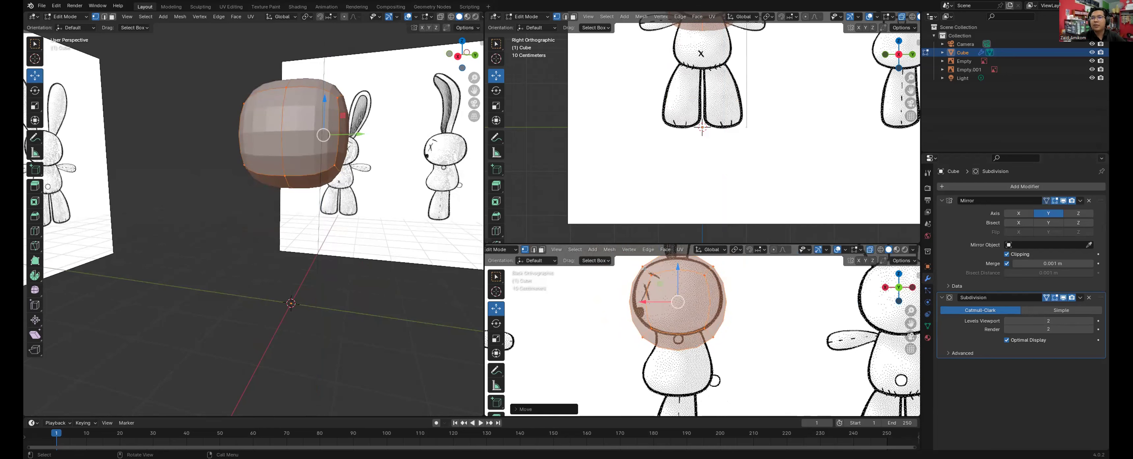
pyautogui.click(669, 291)
pyautogui.moveTo(634, 258); pyautogui.dragTo(660, 288)
pyautogui.press('g')
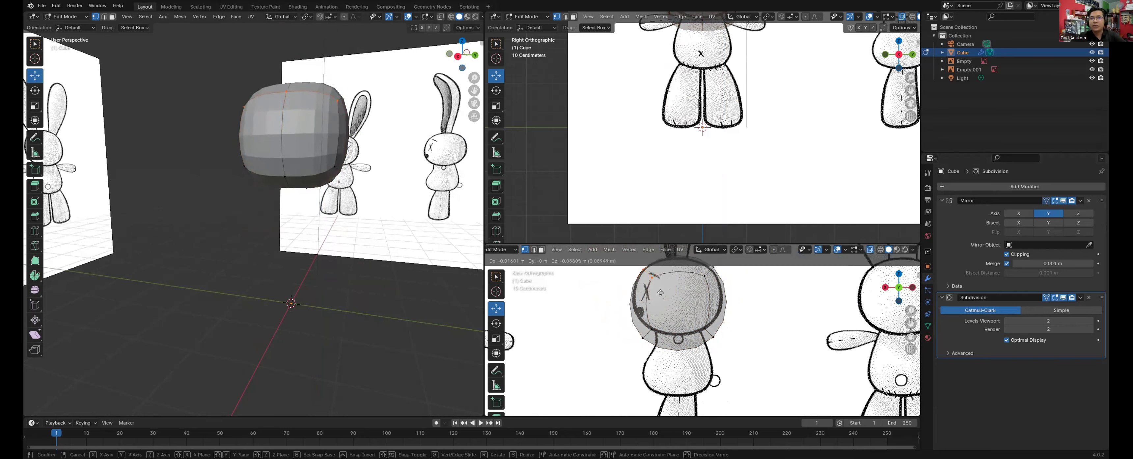
pyautogui.click(661, 292)
pyautogui.moveTo(631, 356); pyautogui.dragTo(668, 301)
pyautogui.press('g')
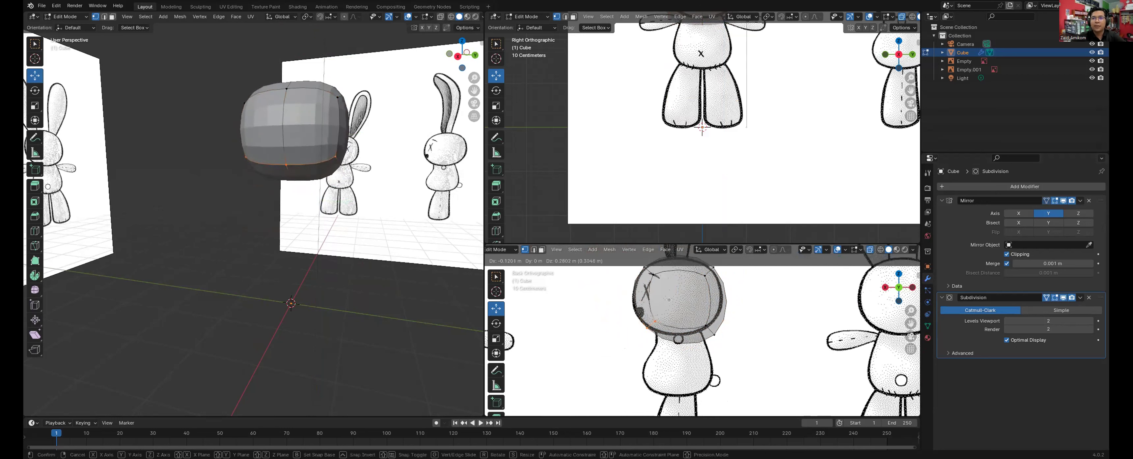
pyautogui.click(669, 299)
# Step: Move the lower and upper vertices at the back of the head onto the side-view reference outline in the Back Orthographic viewport
pyautogui.moveTo(756, 353); pyautogui.dragTo(710, 332)
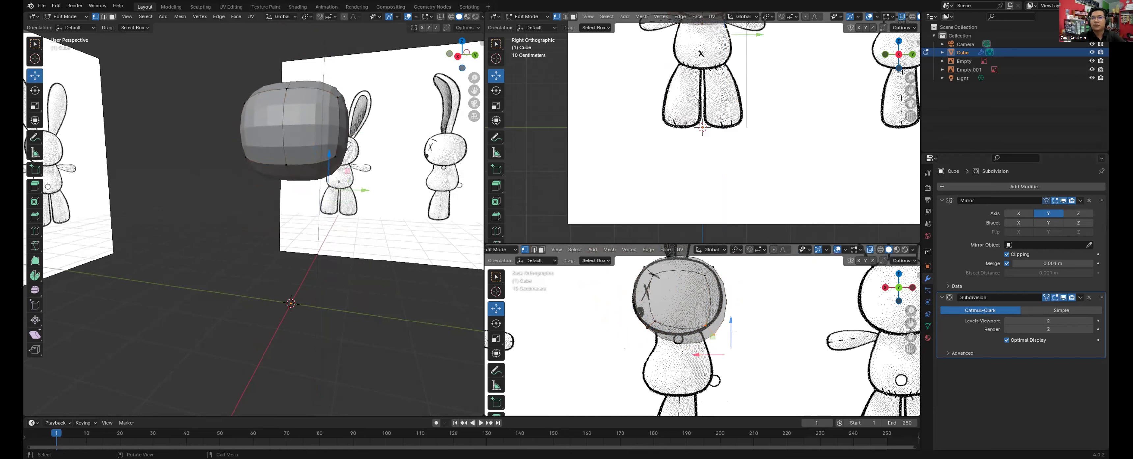
pyautogui.press('g')
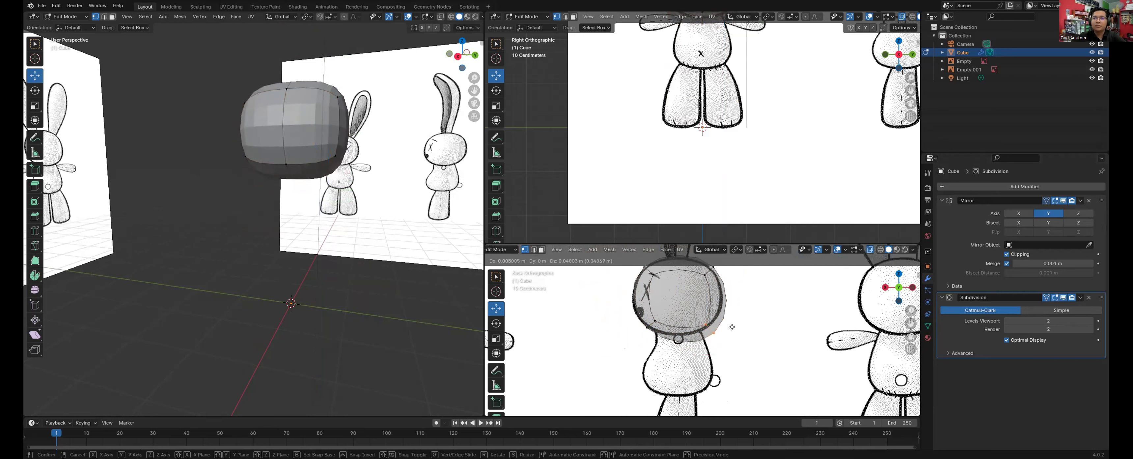
pyautogui.click(732, 324)
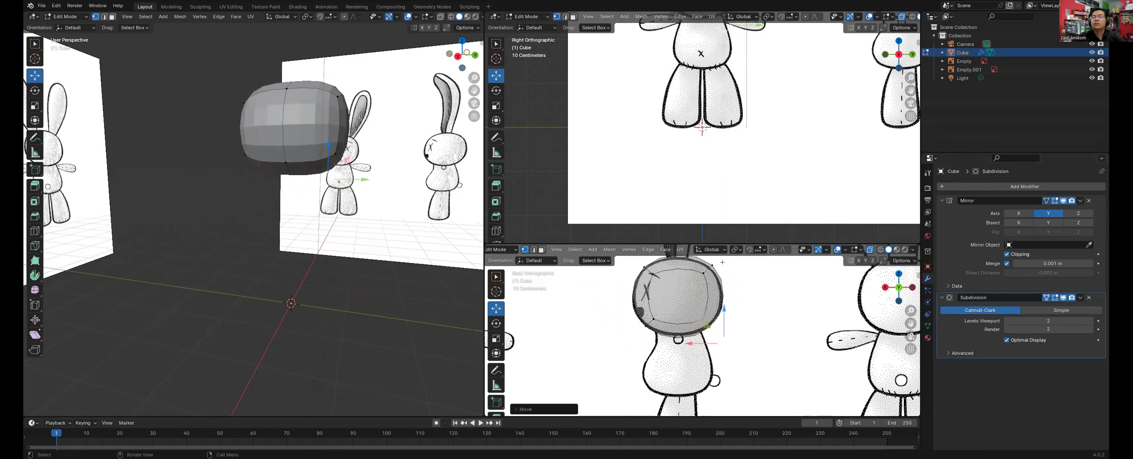
pyautogui.click(704, 270)
pyautogui.press('g')
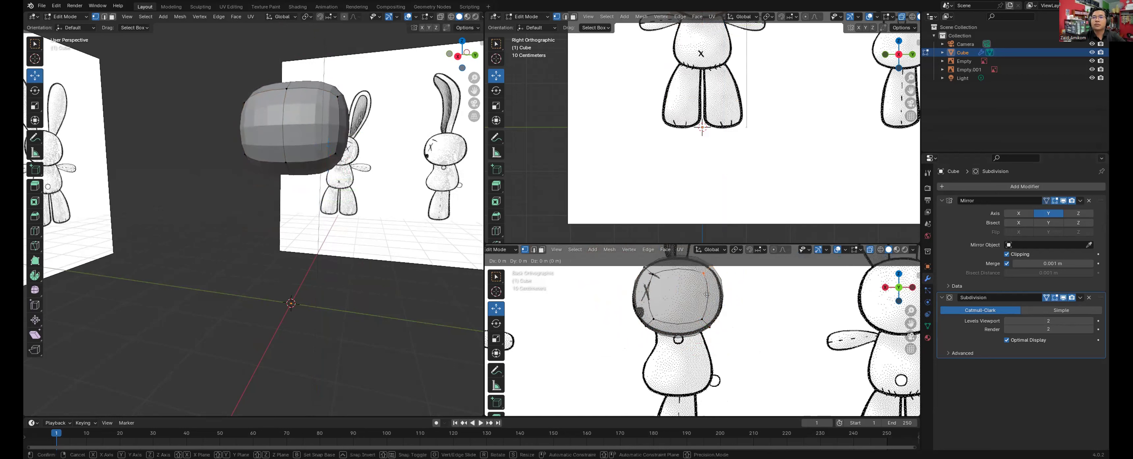
pyautogui.click(707, 288)
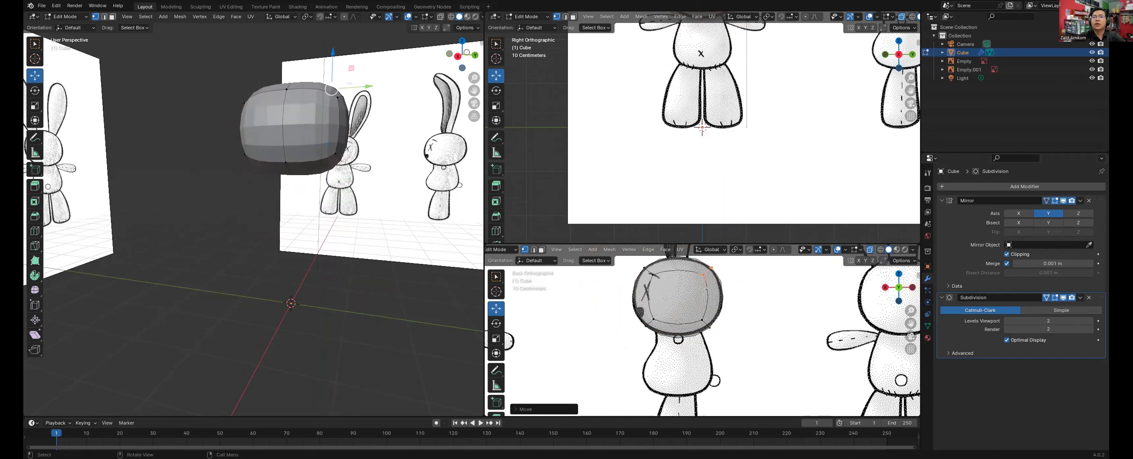
# Step: In the Right Orthographic viewport, move the outer lower and upper head vertices inward to match the front-view head outline
pyautogui.keyDown('shift'); pyautogui.scroll(6, 726, 181); pyautogui.keyUp('shift')
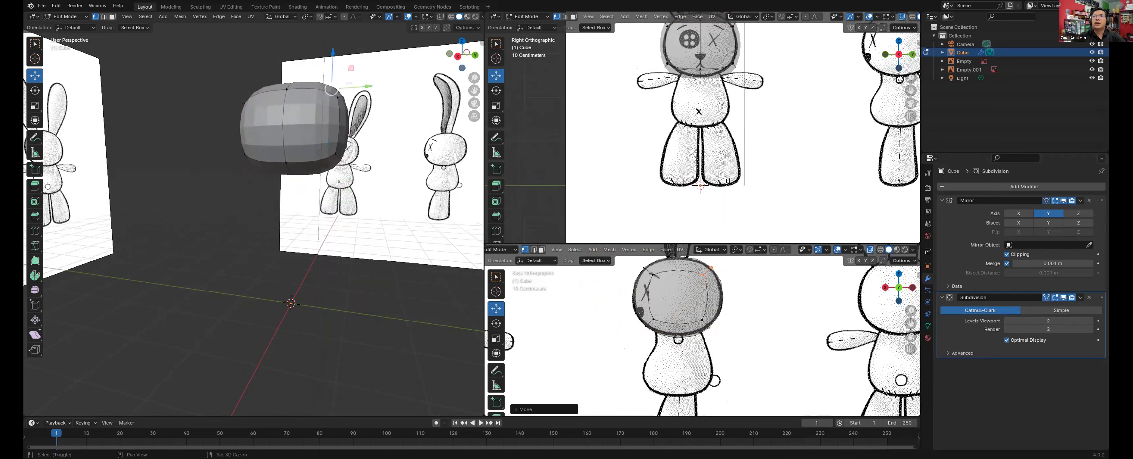
pyautogui.keyDown('shift'); pyautogui.scroll(5, 726, 181); pyautogui.keyUp('shift')
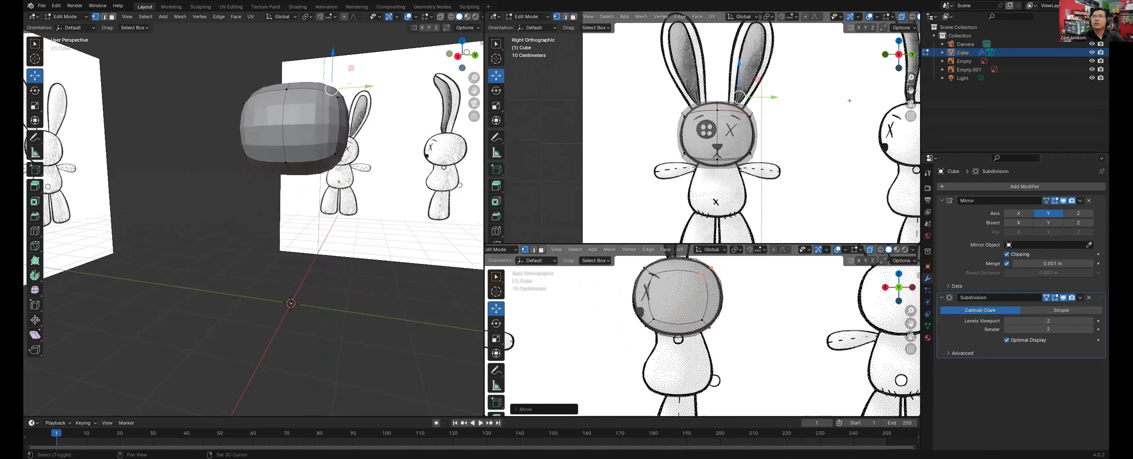
pyautogui.moveTo(898, 63); pyautogui.dragTo(900, 52)
pyautogui.click(901, 53)
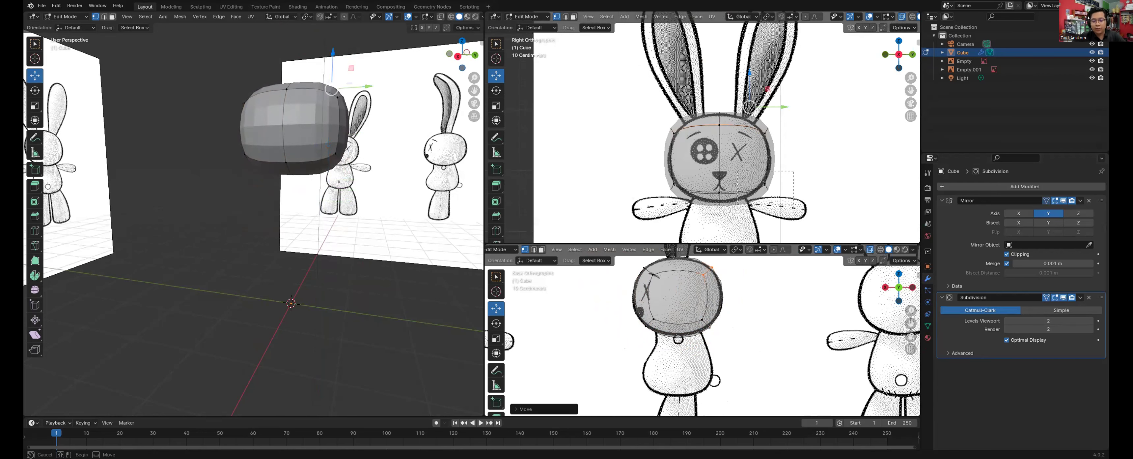
pyautogui.keyDown('alt'); pyautogui.click(756, 193); pyautogui.keyUp('alt')
pyautogui.moveTo(756, 193); pyautogui.dragTo(770, 162)
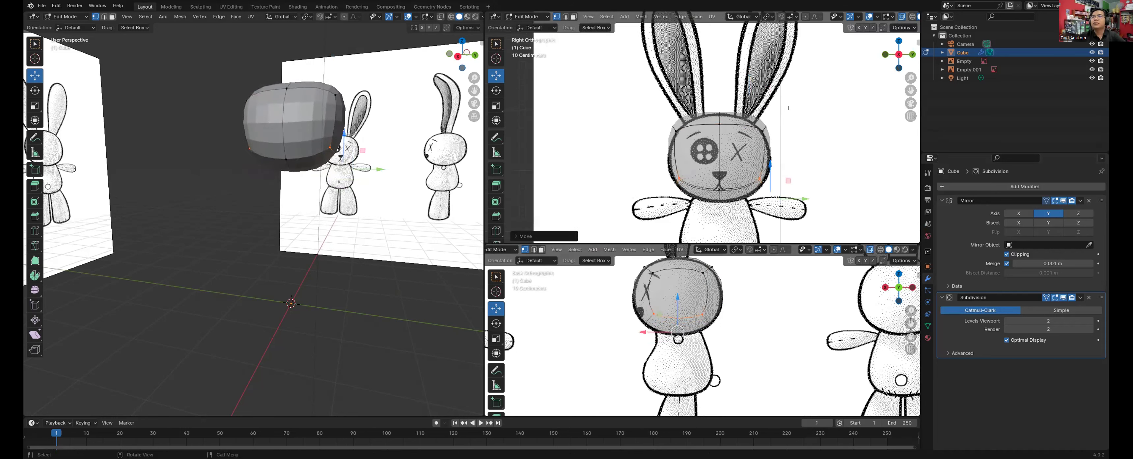
pyautogui.moveTo(789, 111); pyautogui.dragTo(746, 149)
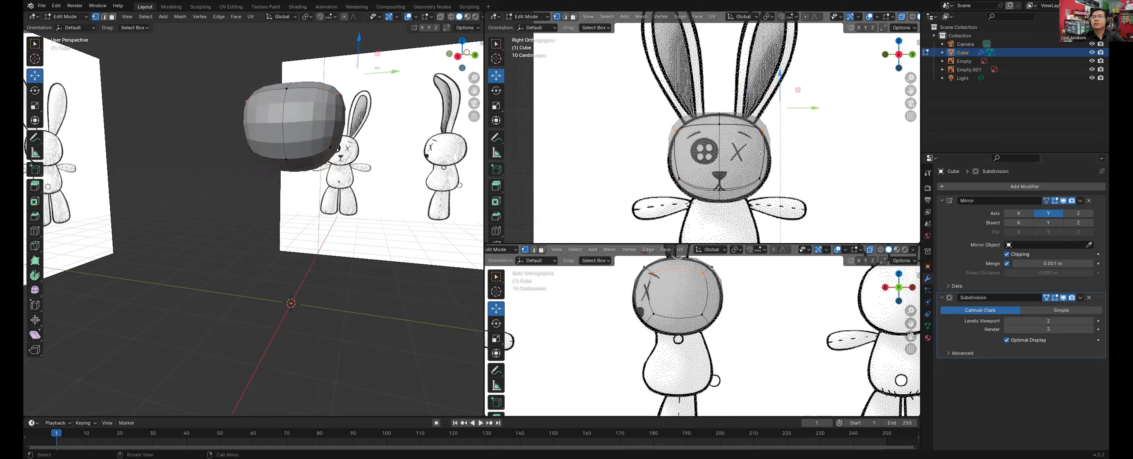
pyautogui.press('g')
pyautogui.click(756, 170)
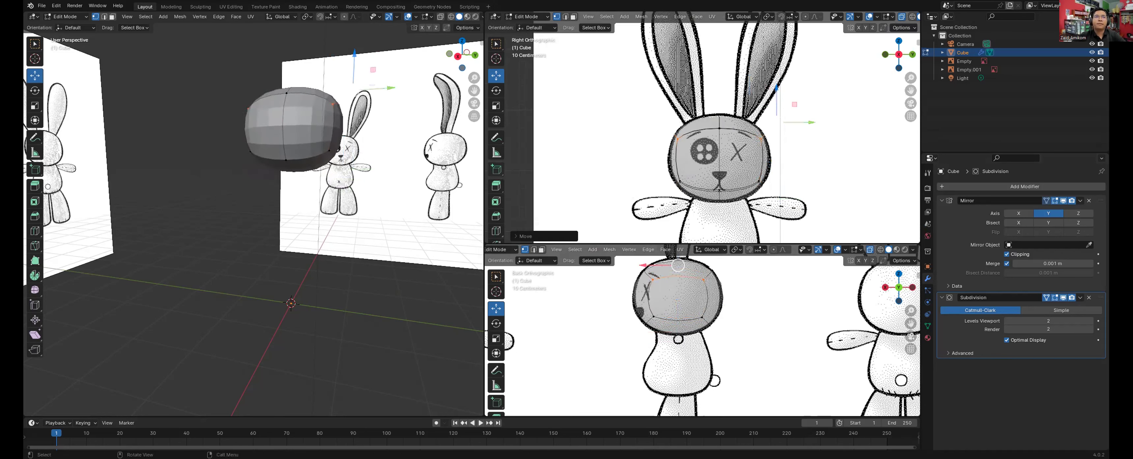
# Step: Apply Shade Smooth to the head in Object Mode and set the Subdivision modifier's viewport level to 3
pyautogui.press('Tab')
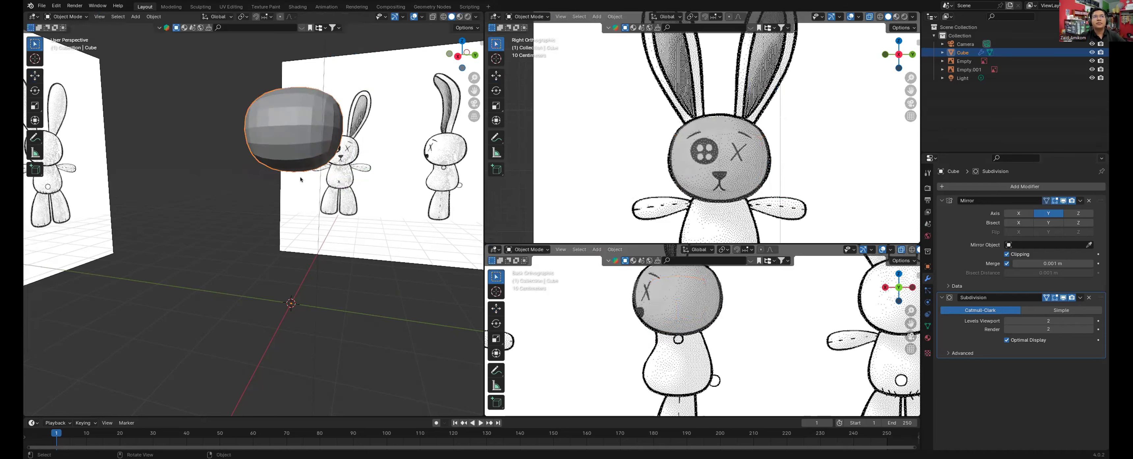
pyautogui.moveTo(282, 146); pyautogui.dragTo(255, 173, button='middle')
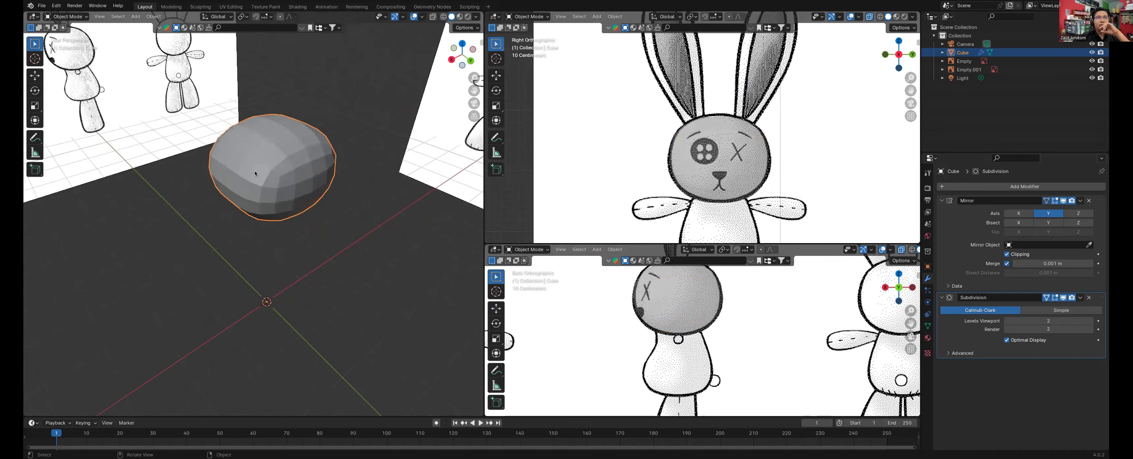
pyautogui.rightClick(255, 173)
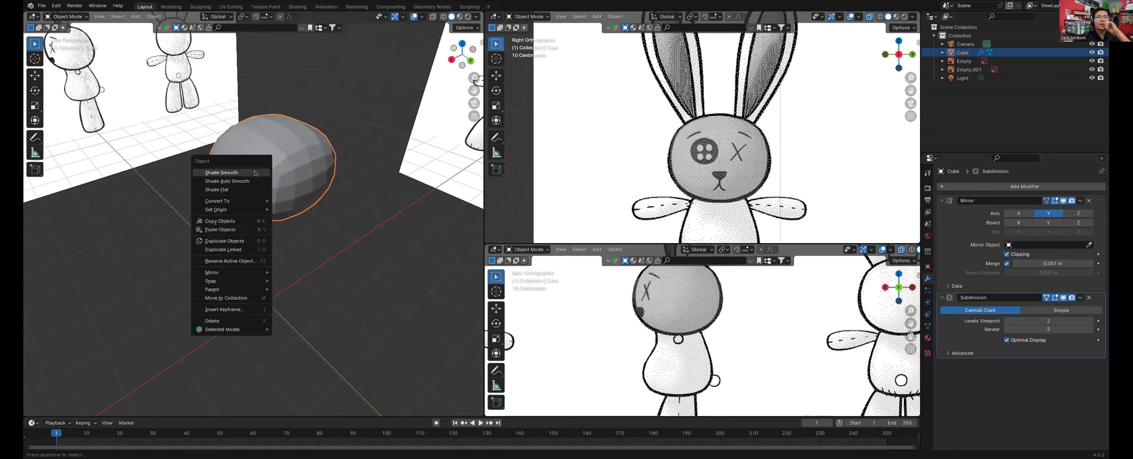
pyautogui.click(232, 181)
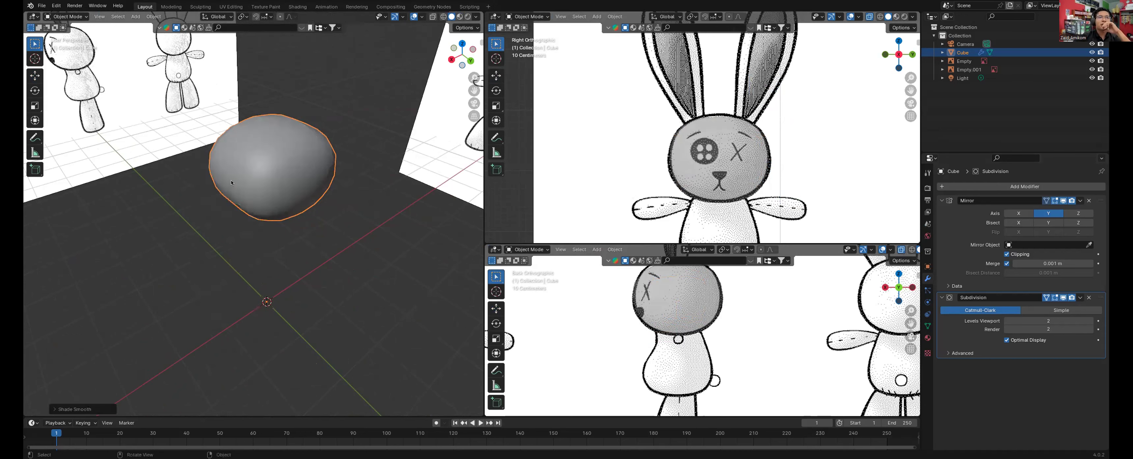
pyautogui.moveTo(232, 183)
pyautogui.mouseDown(button='middle')
pyautogui.moveTo(286, 155)
pyautogui.moveTo(264, 179)
pyautogui.mouseUp(button='middle')
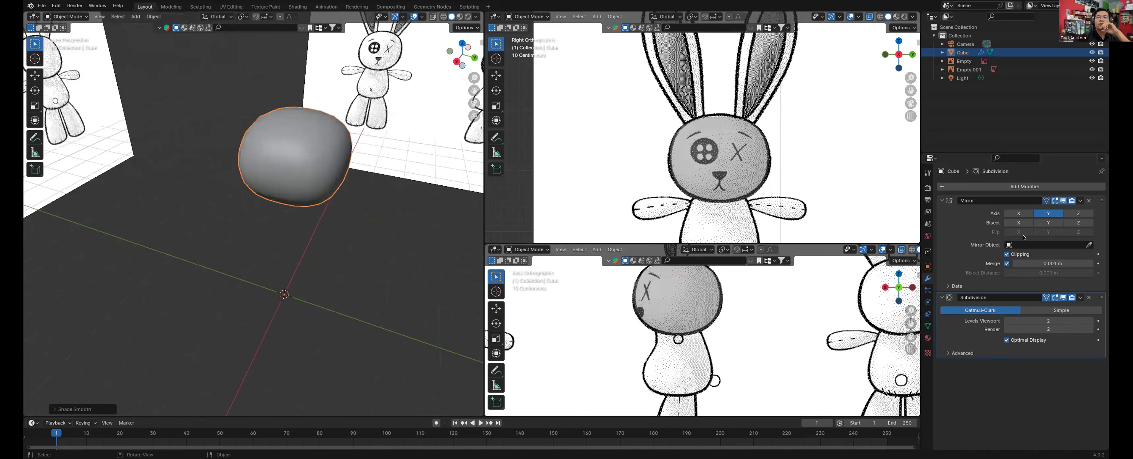
pyautogui.click(1091, 322)
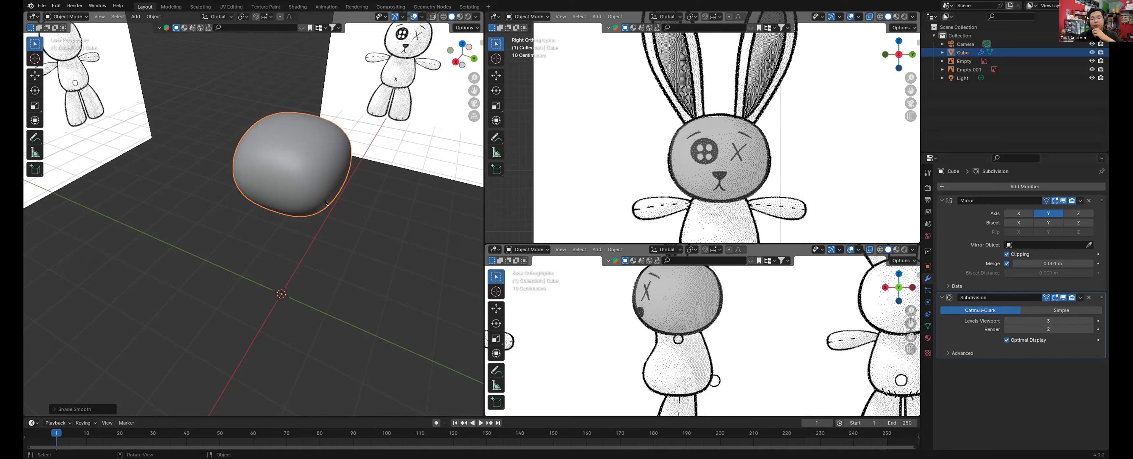
# Step: Extrude the bottom face of the head downward in Edit Mode and scale it down to form the neck
pyautogui.moveTo(327, 203); pyautogui.dragTo(293, 149, button='middle')
pyautogui.press('Tab')
pyautogui.press('3')
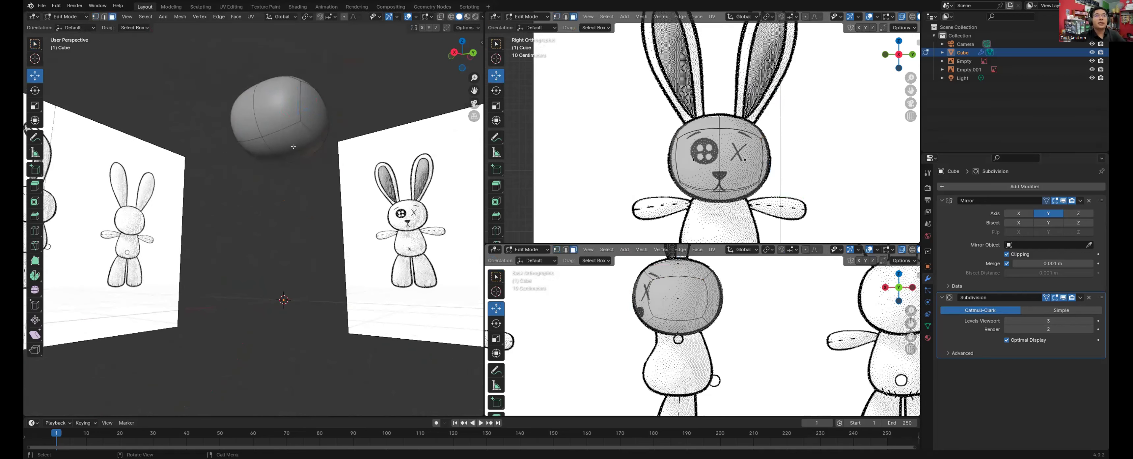
pyautogui.click(294, 149)
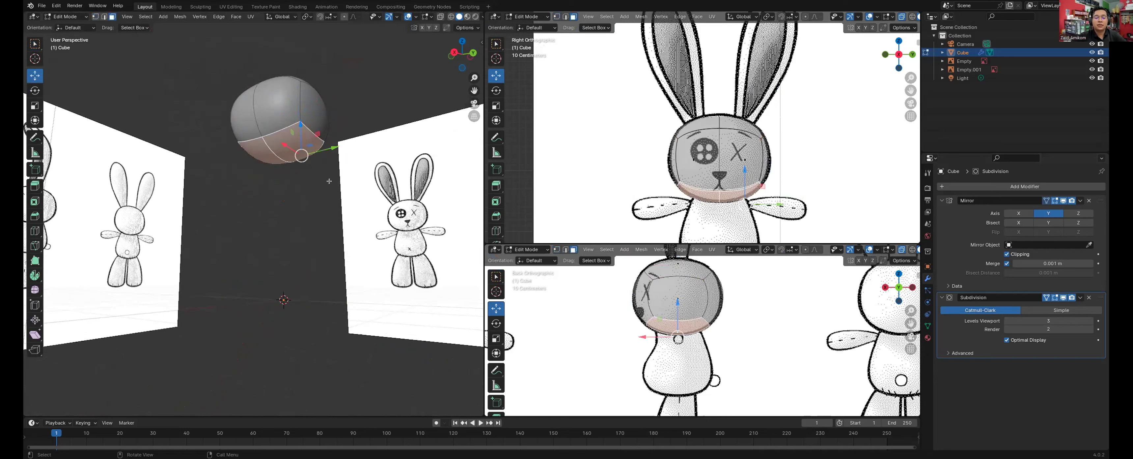
pyautogui.press('e')
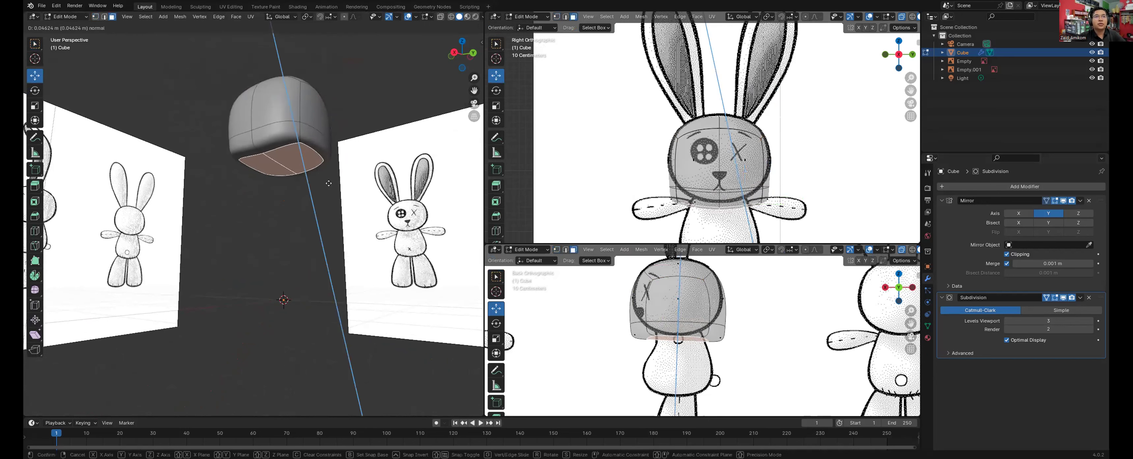
pyautogui.click(353, 195)
pyautogui.press('s')
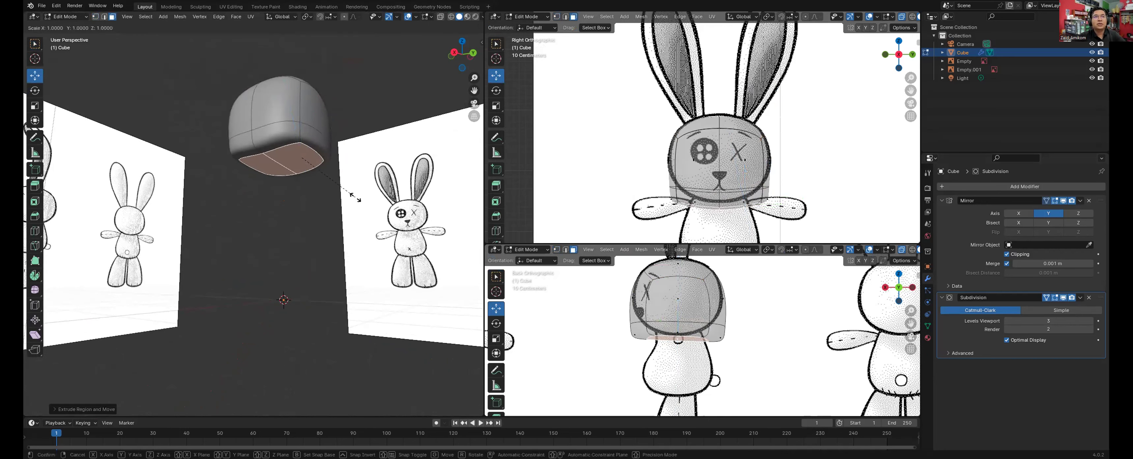
pyautogui.click(305, 181)
# Step: Extrude the neck's bottom face down into the torso and scale it up to widen the belly
pyautogui.press('e')
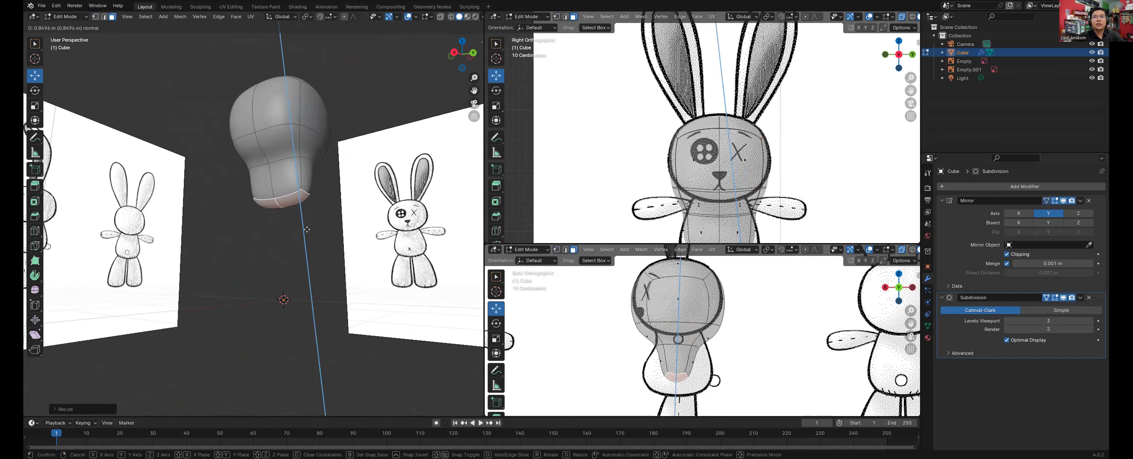
pyautogui.click(300, 203)
pyautogui.press('s')
pyautogui.click(340, 226)
pyautogui.keyDown('shift'); pyautogui.moveTo(726, 198); pyautogui.dragTo(718, 157, button='middle'); pyautogui.keyUp('shift')
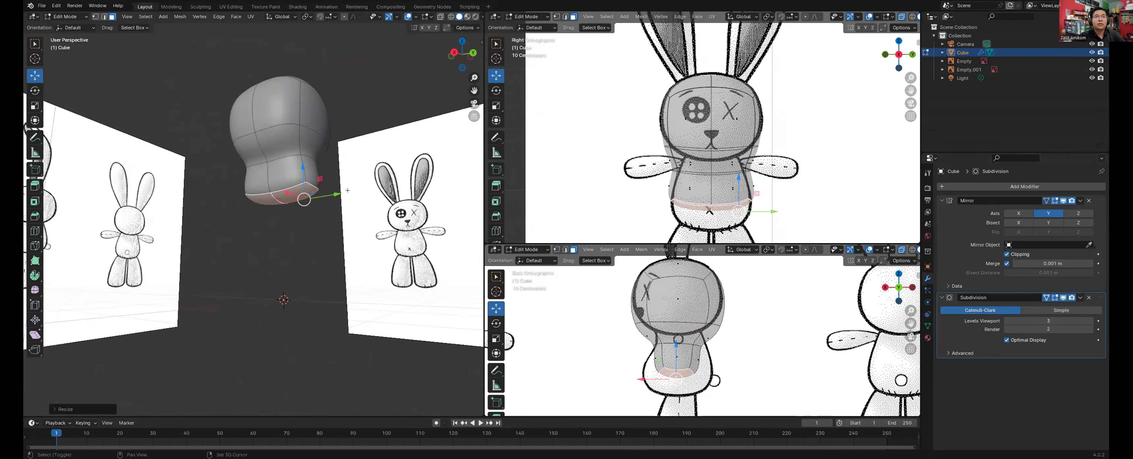
# Step: Extrude the belly's bottom face down to the base of the rabbit's torso and scale it down
pyautogui.press('e')
pyautogui.click(349, 223)
pyautogui.press('s')
pyautogui.click(322, 239)
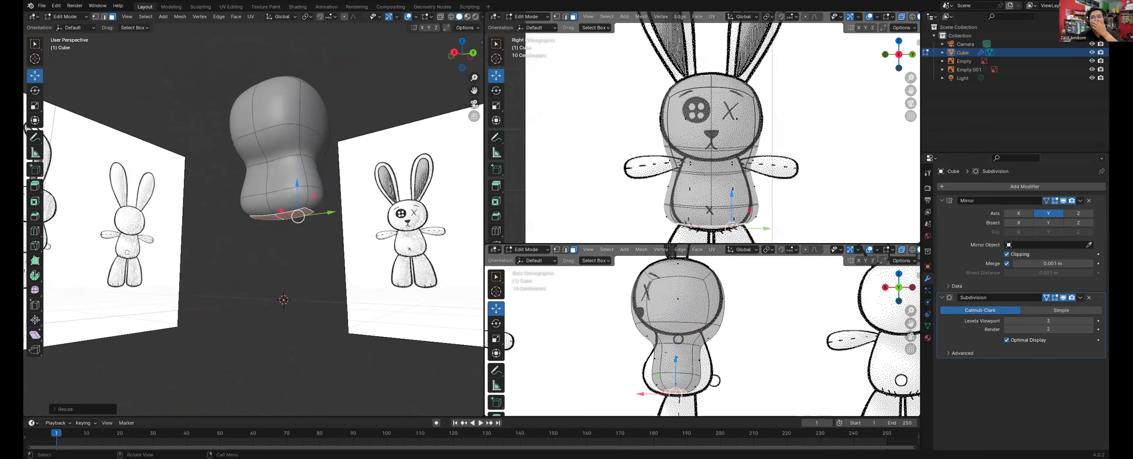
# Step: Move the front belly vertices forward onto the side-view torso outline in the Back Orthographic viewport
pyautogui.press('1')
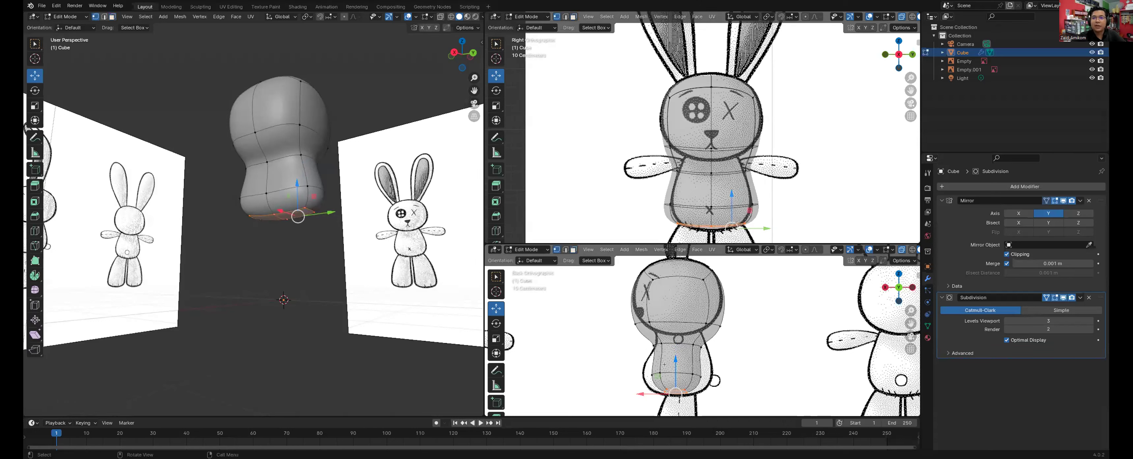
pyautogui.keyDown('alt'); pyautogui.click(673, 377); pyautogui.keyUp('alt')
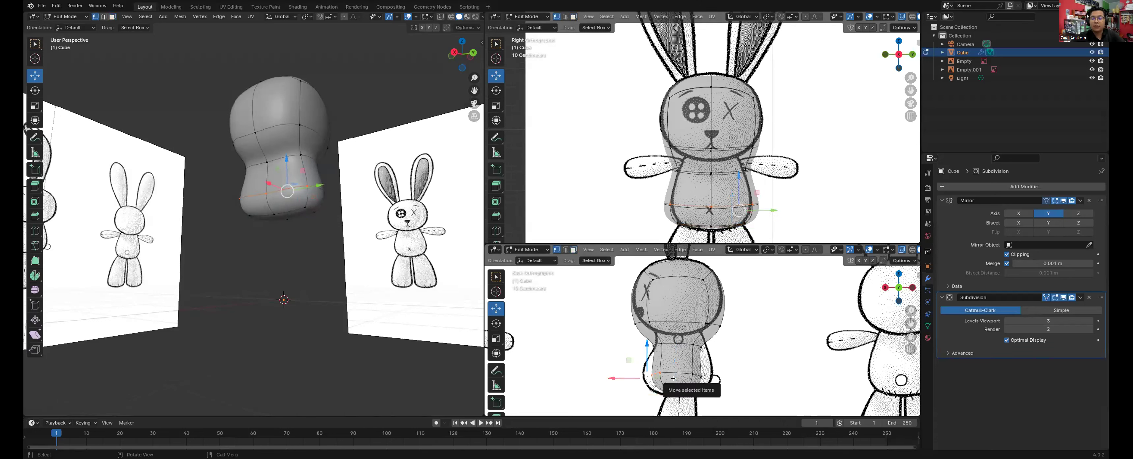
pyautogui.press('g')
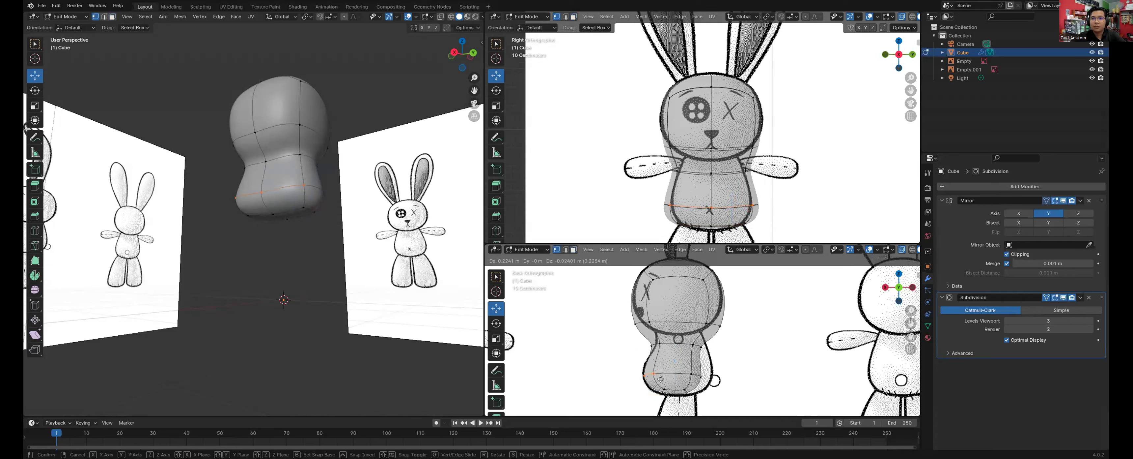
pyautogui.click(661, 379)
pyautogui.press('g')
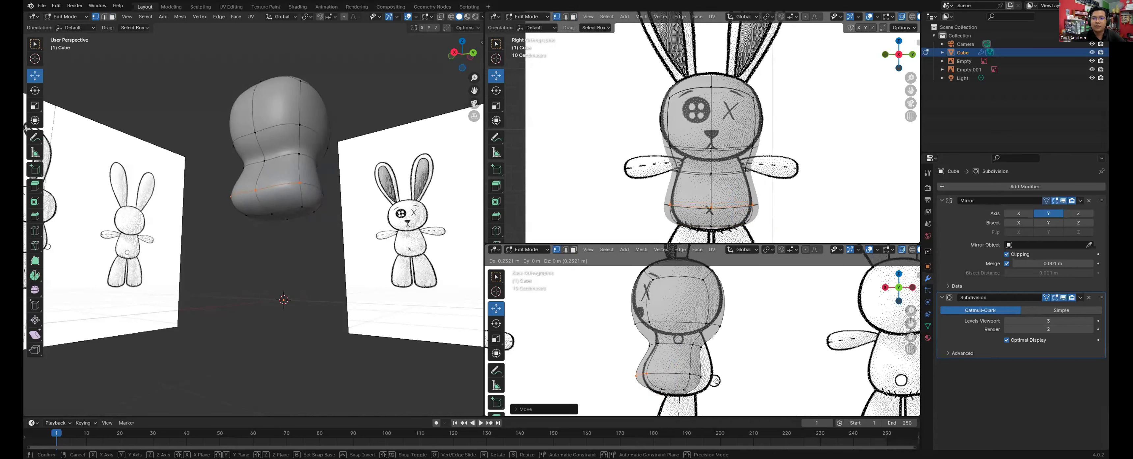
pyautogui.click(716, 381)
# Step: Move the rear lower-torso vertices back toward the tail to match the side-view body outline
pyautogui.moveTo(716, 381); pyautogui.dragTo(841, 296, button='middle')
pyautogui.click(896, 286)
pyautogui.press('b')
pyautogui.moveTo(682, 377); pyautogui.dragTo(681, 382)
pyautogui.press('g')
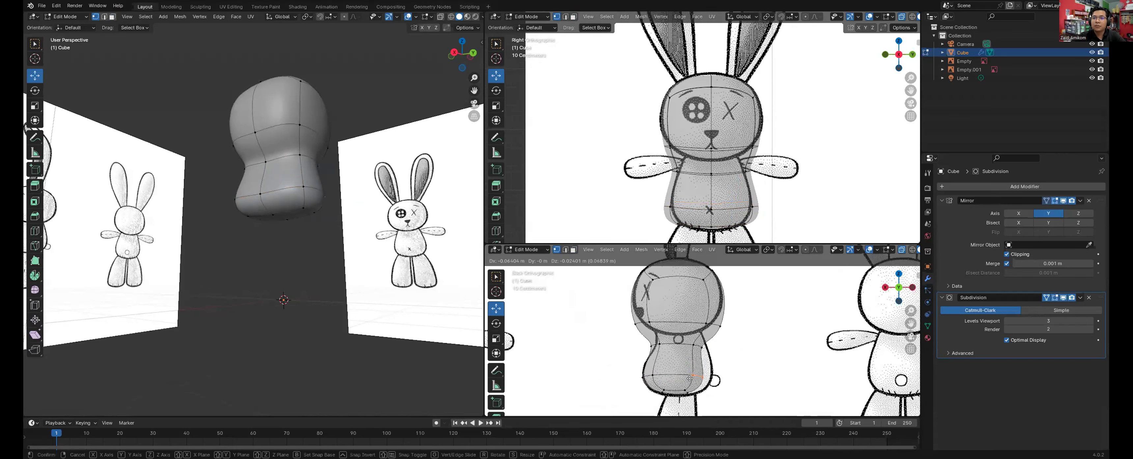
pyautogui.click(726, 348)
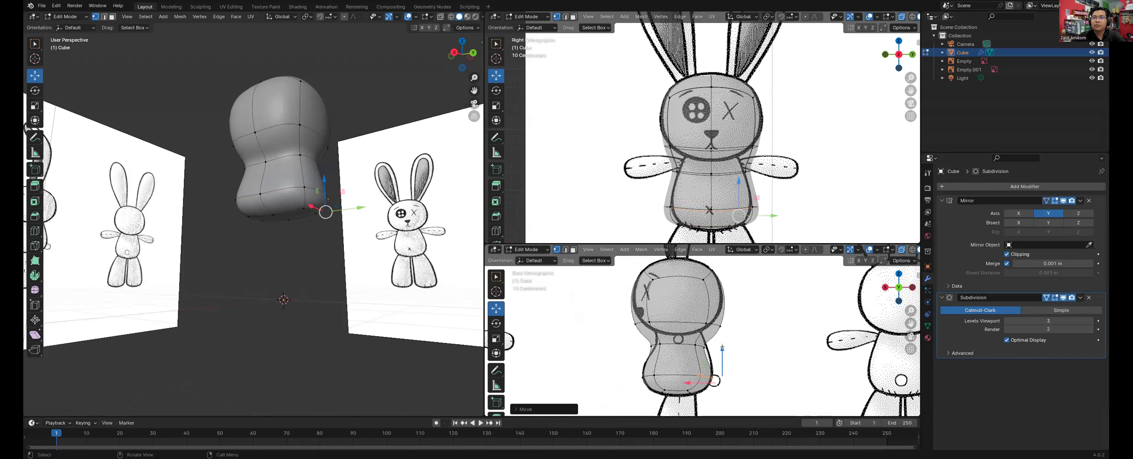
# Step: Reposition the rear neck vertices and the lower face-side head vertices to fit the side-view neck and chin outline
pyautogui.keyDown('alt'); pyautogui.click(676, 335); pyautogui.keyUp('alt')
pyautogui.press('g')
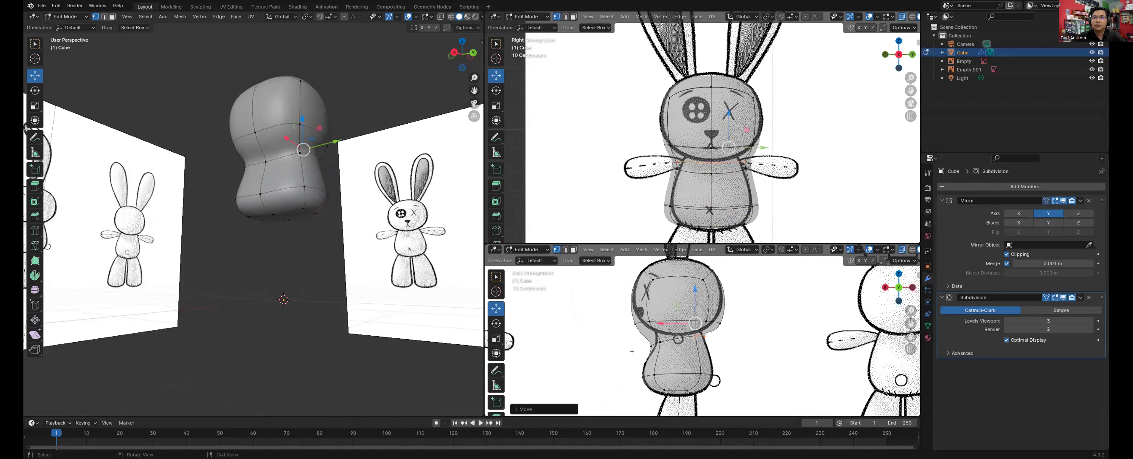
pyautogui.click(679, 321)
pyautogui.moveTo(613, 313); pyautogui.dragTo(665, 326)
pyautogui.press('g')
pyautogui.click(740, 313)
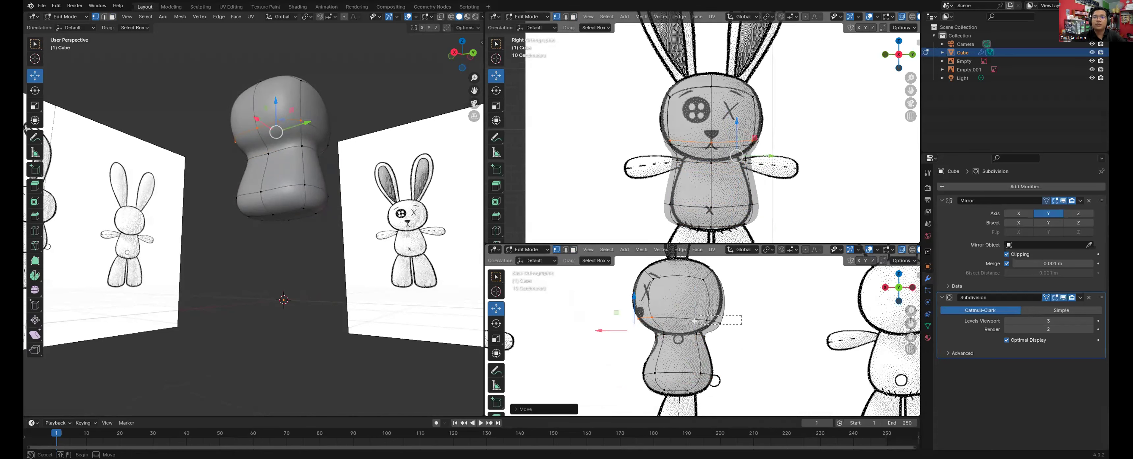
# Step: Move the lower rear head vertices inward onto the side-view head outline
pyautogui.click(735, 313)
pyautogui.press('g')
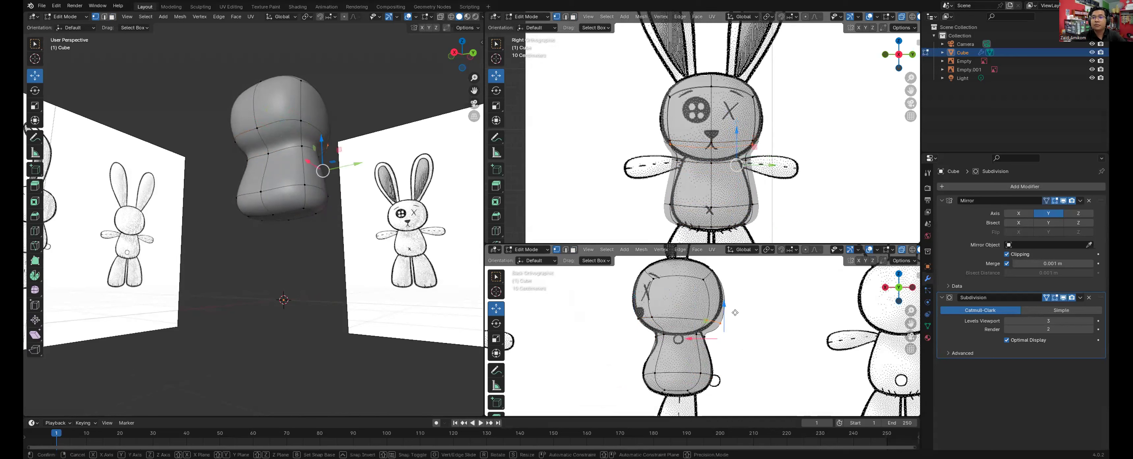
pyautogui.click(729, 305)
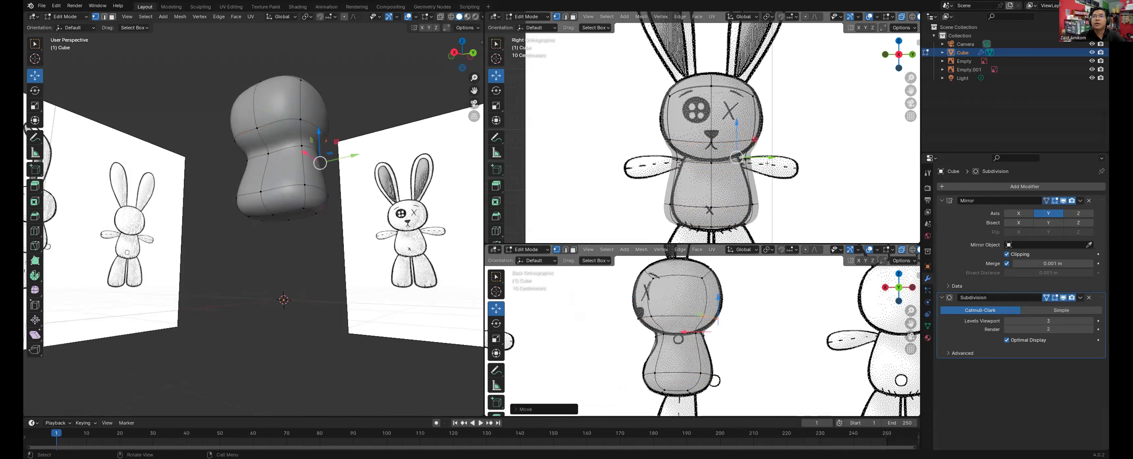
# Step: Try to move the selected lower rear head vertices inward and down toward the front-view neck
pyautogui.moveTo(770, 149); pyautogui.dragTo(750, 173, button='middle')
pyautogui.click(895, 58)
pyautogui.press('g')
pyautogui.click(726, 163)
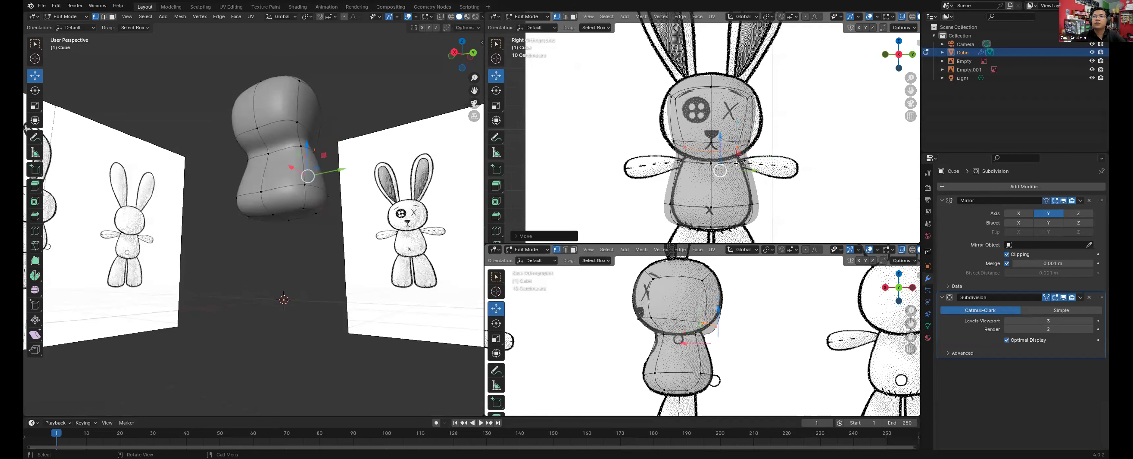
pyautogui.hotkey('ctrl', 'z')
pyautogui.click(770, 166)
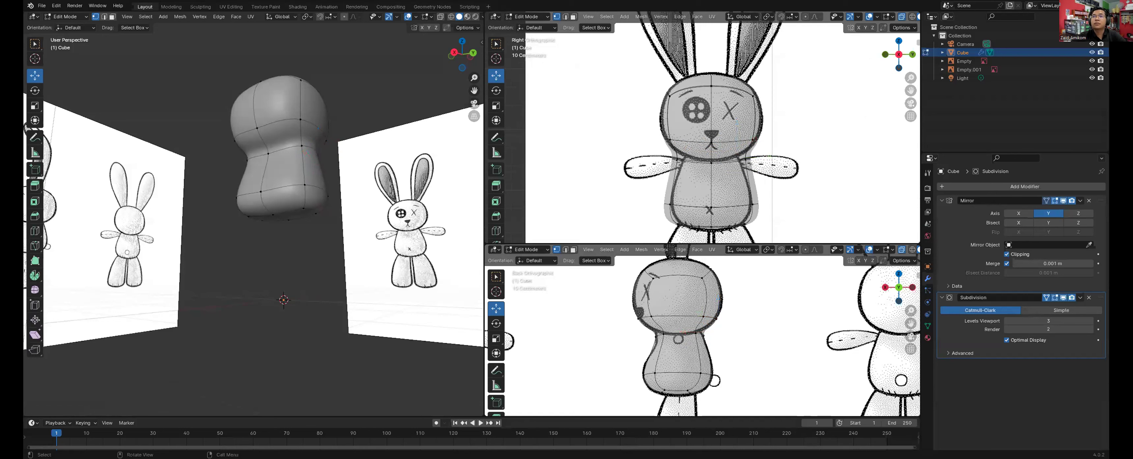
# Step: Move the side neck vertices inward to match the neck width in the front-view drawing
pyautogui.keyDown('alt'); pyautogui.click(726, 158); pyautogui.keyUp('alt')
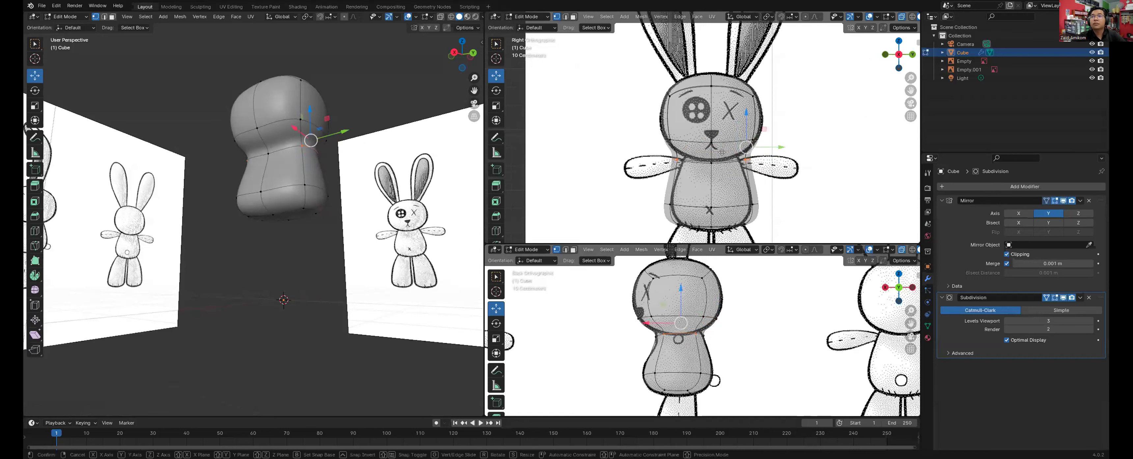
pyautogui.press('g')
pyautogui.click(747, 176)
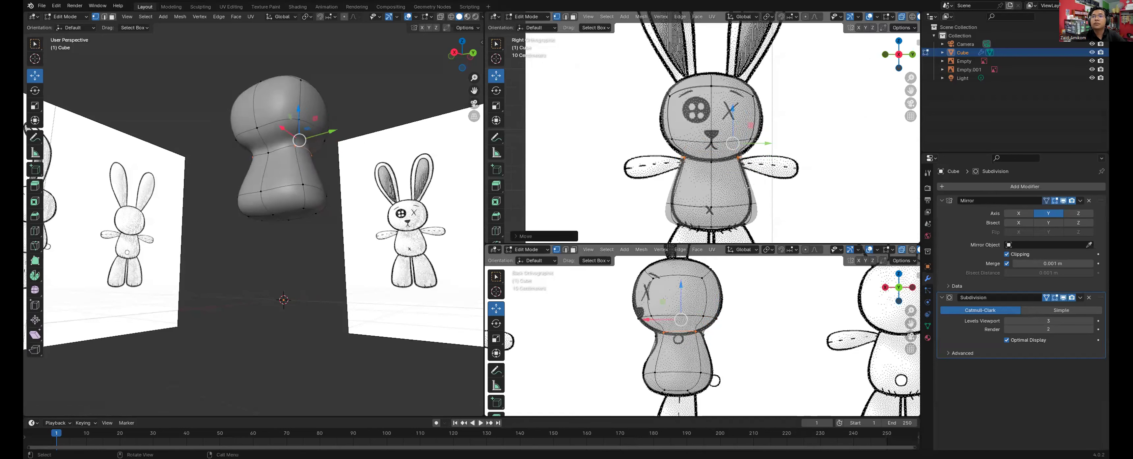
# Step: Move the side belly vertices and the torso base vertices inward onto the front-view body outline
pyautogui.keyDown('alt'); pyautogui.click(752, 200); pyautogui.keyUp('alt')
pyautogui.press('g')
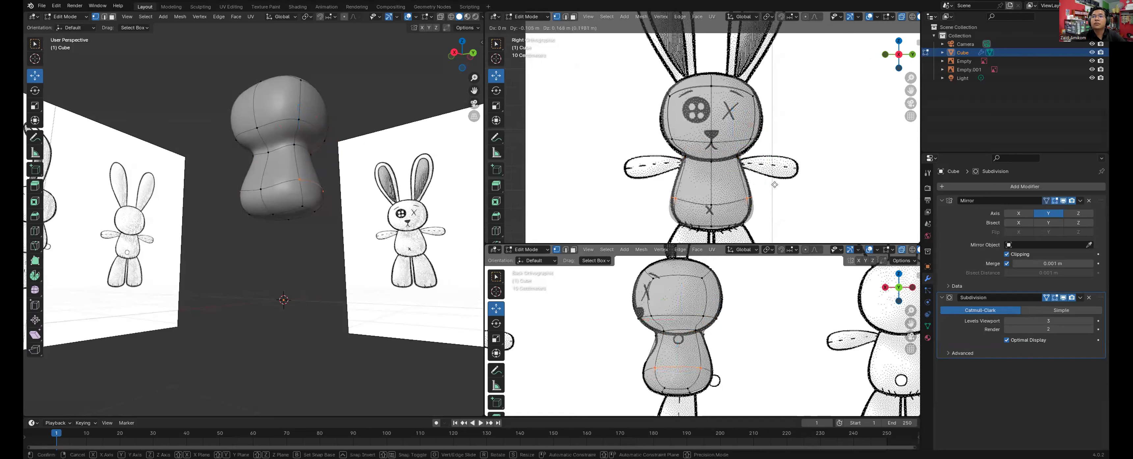
pyautogui.click(774, 184)
pyautogui.moveTo(700, 194); pyautogui.dragTo(781, 216)
pyautogui.press('g')
pyautogui.click(775, 219)
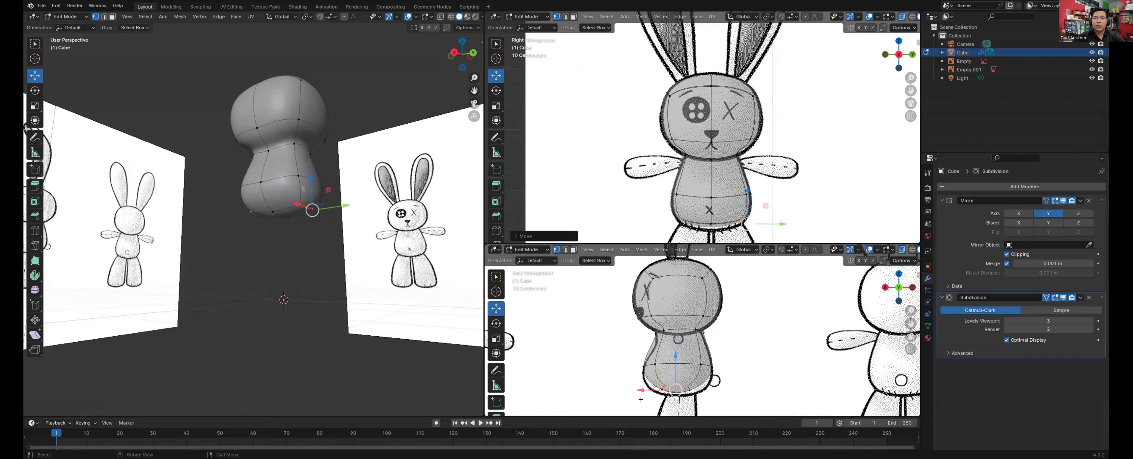
# Step: Move the rear base vertices of the torso down onto the bottom of the side-view body outline
pyautogui.moveTo(898, 287); pyautogui.dragTo(896, 282)
pyautogui.click(896, 284)
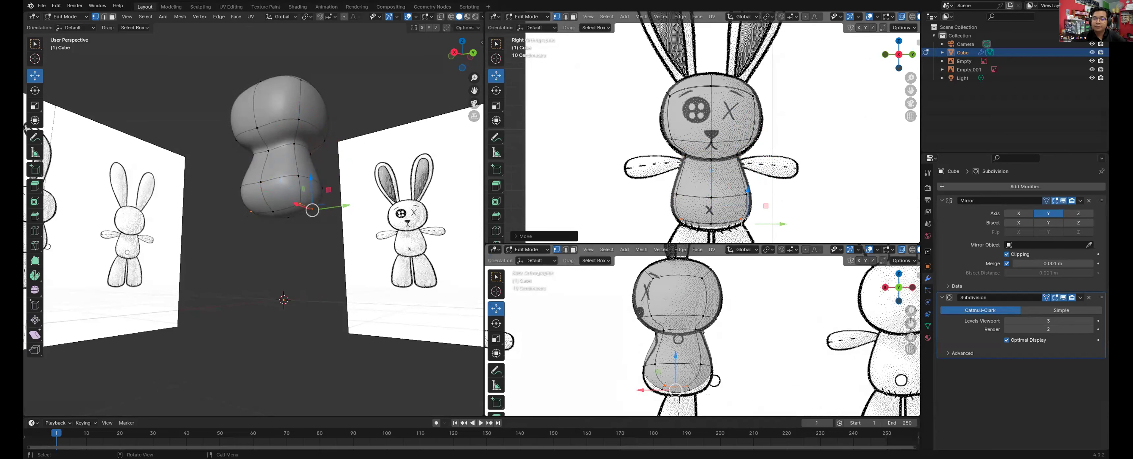
pyautogui.moveTo(725, 376); pyautogui.dragTo(695, 391)
pyautogui.press('g')
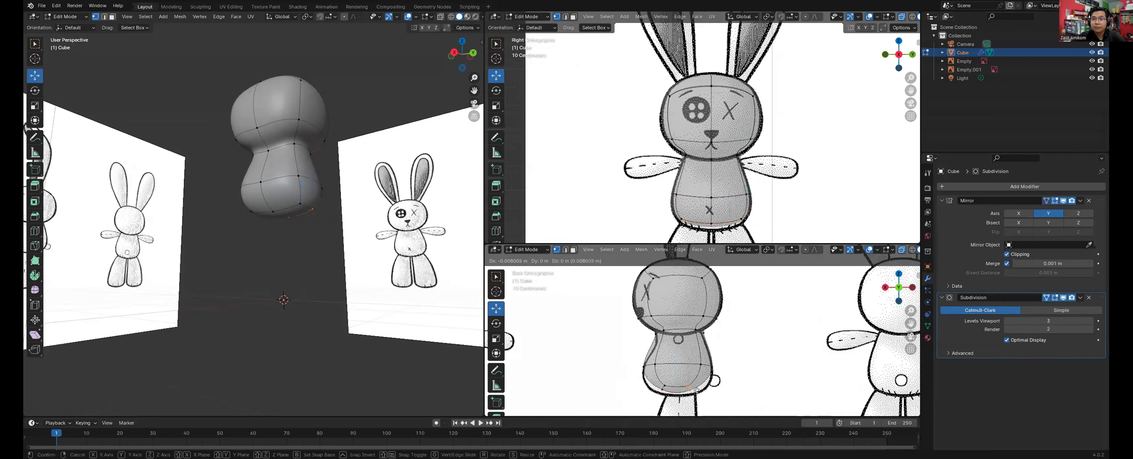
pyautogui.click(701, 393)
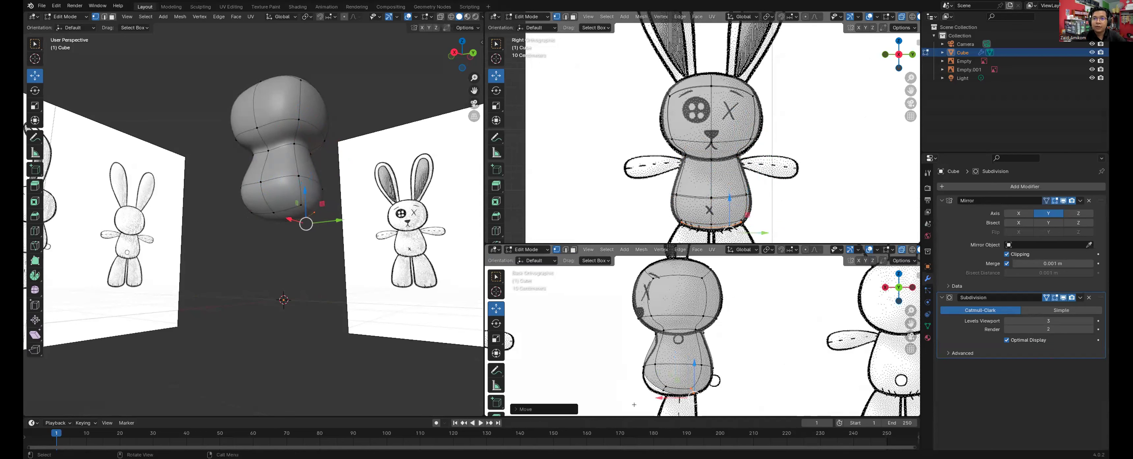
# Step: Reposition the front base vertices and their edge loop to fit the lower front curve of the side-view torso
pyautogui.moveTo(637, 405); pyautogui.dragTo(674, 379)
pyautogui.press('g')
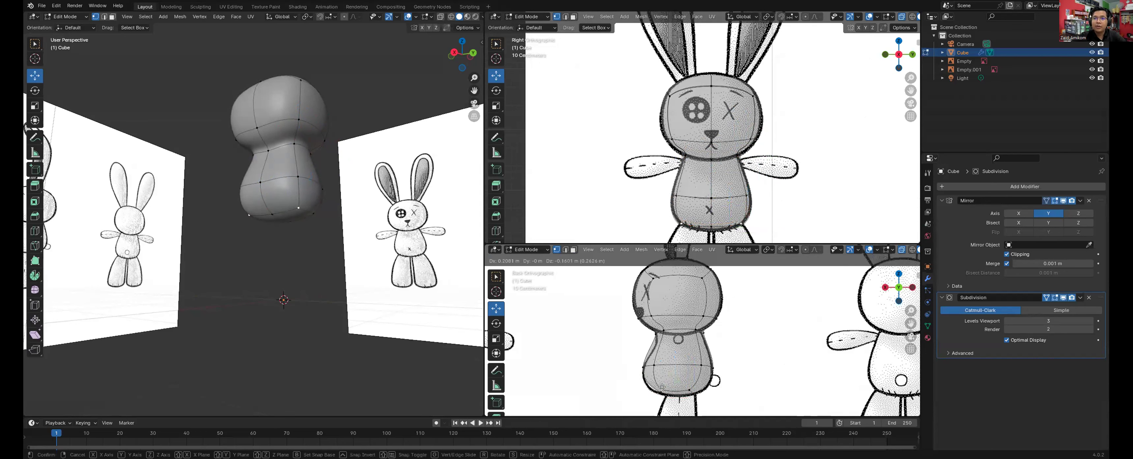
pyautogui.click(673, 376)
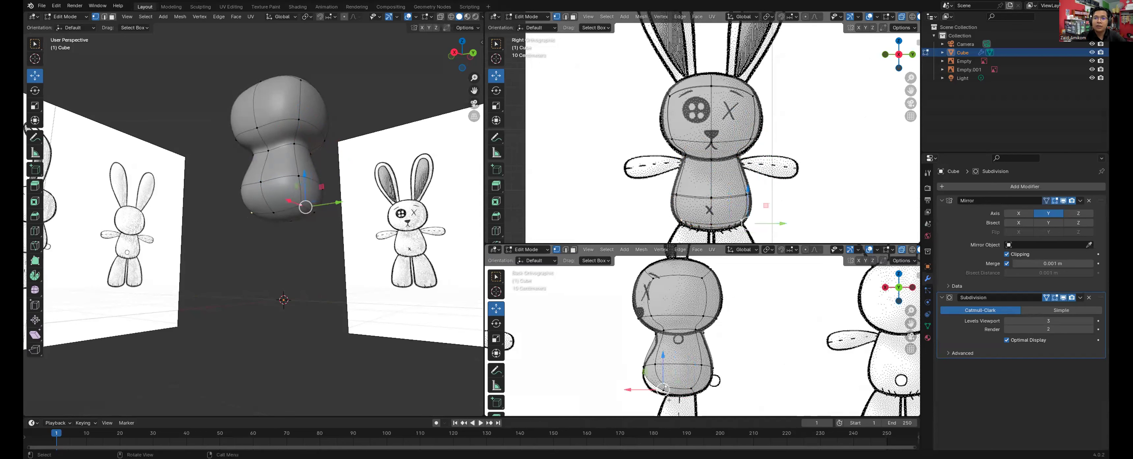
pyautogui.keyDown('alt'); pyautogui.click(665, 388); pyautogui.keyUp('alt')
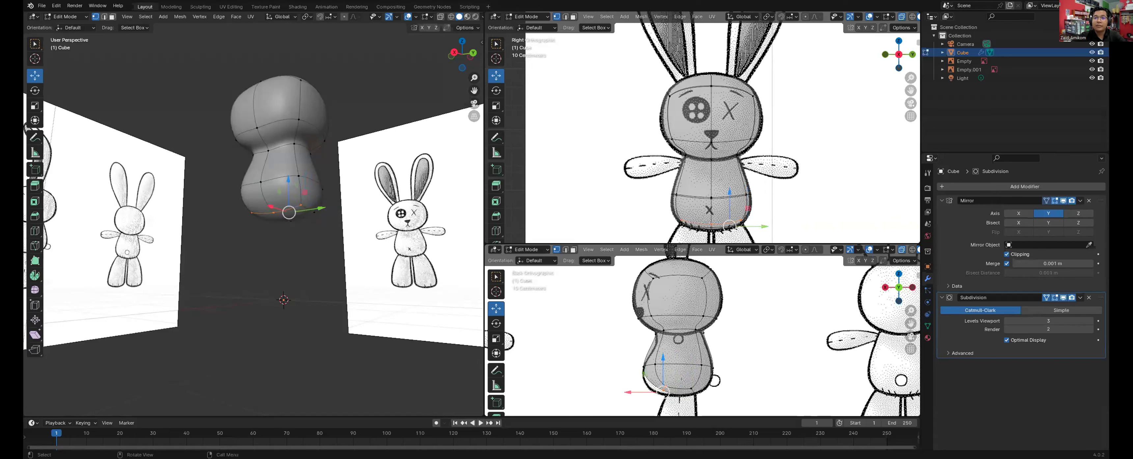
pyautogui.press('g')
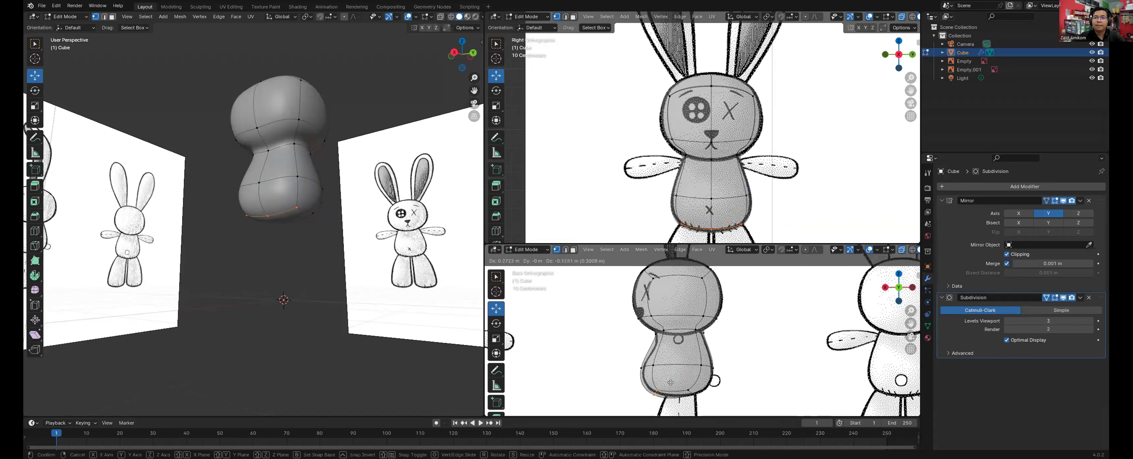
pyautogui.click(672, 382)
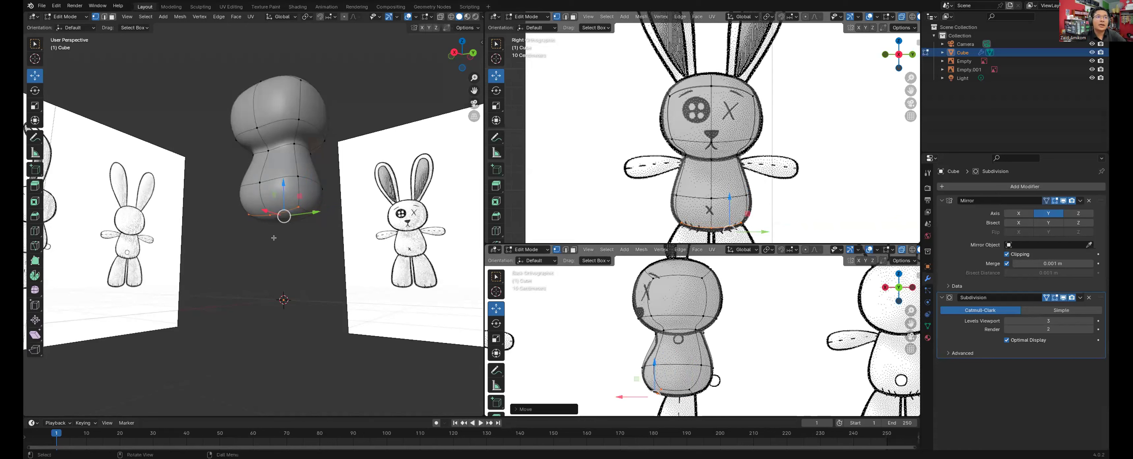
# Step: Add a loop cut around the upper torso and move its front vertices back onto the side-view outline
pyautogui.click(35, 230)
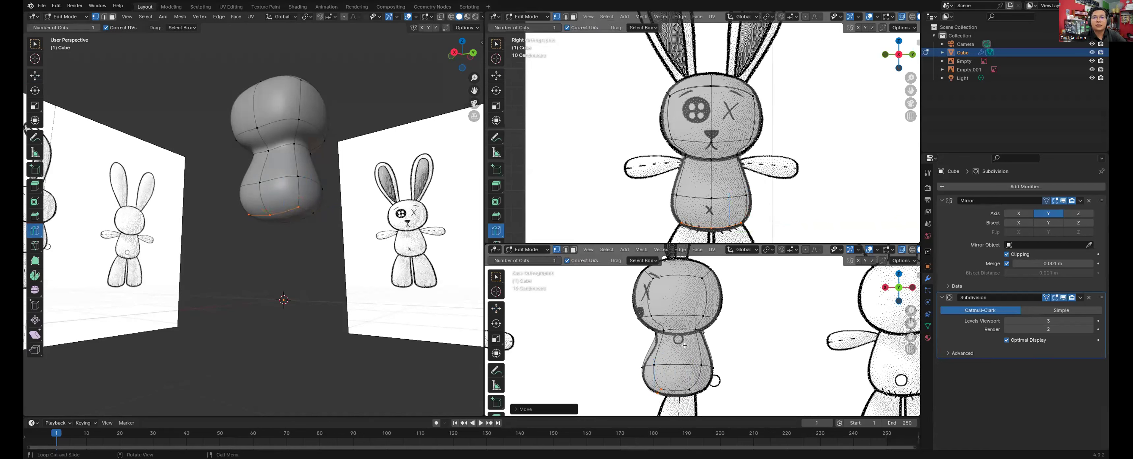
pyautogui.click(699, 345)
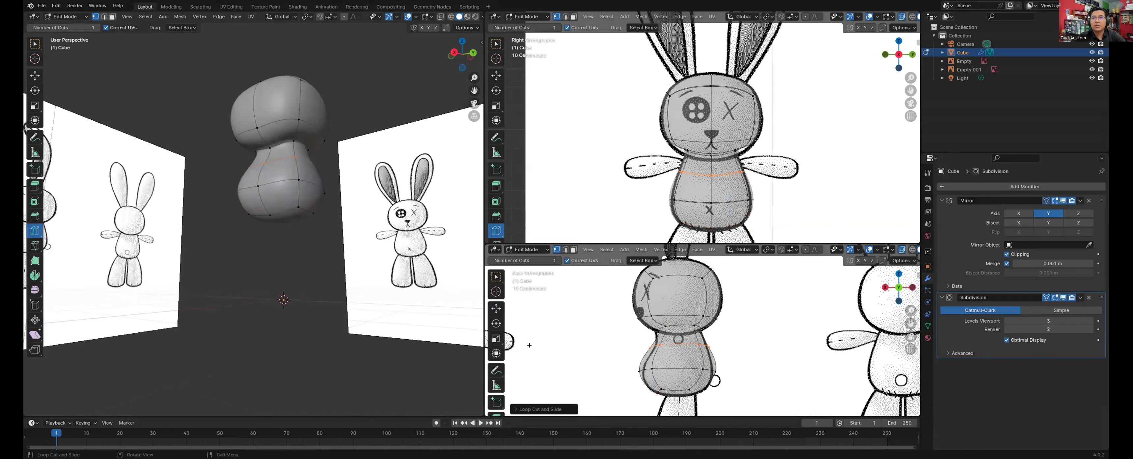
pyautogui.click(35, 75)
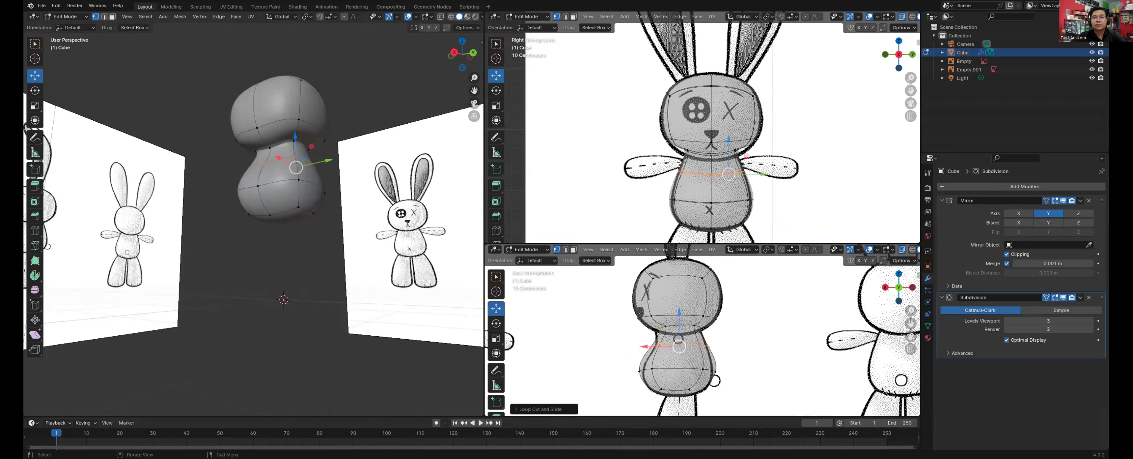
pyautogui.moveTo(632, 336); pyautogui.dragTo(666, 351)
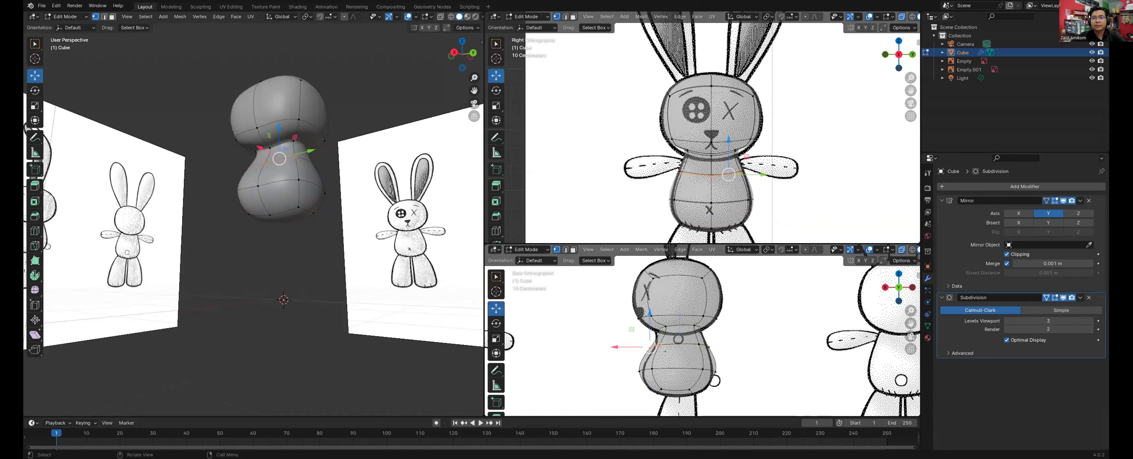
pyautogui.press('g')
pyautogui.click(669, 355)
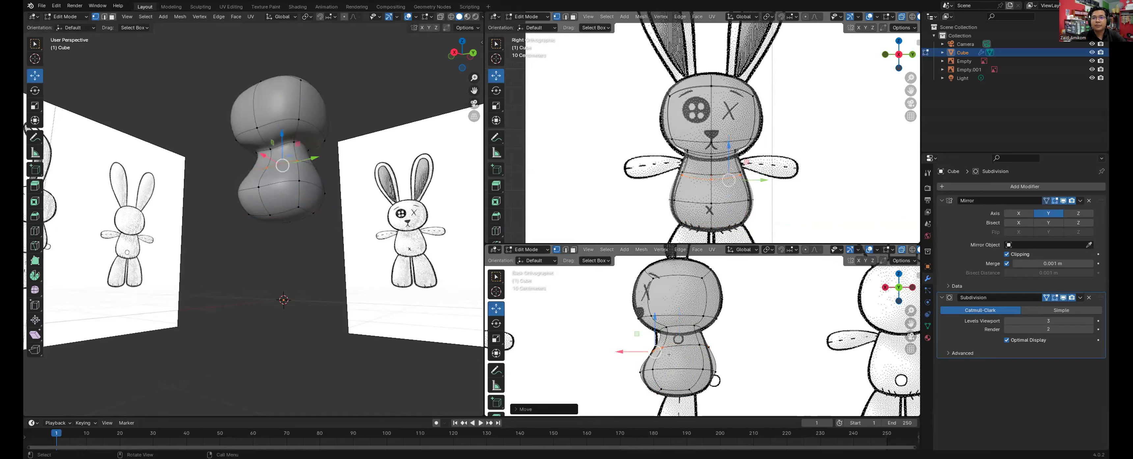
# Step: Try to move the rear of the new upper-torso loop onto the side-view back outline
pyautogui.moveTo(719, 340); pyautogui.dragTo(687, 348, button='middle')
pyautogui.click(897, 293)
pyautogui.moveTo(897, 292); pyautogui.dragTo(919, 293)
pyautogui.click(902, 289)
pyautogui.click(716, 338)
pyautogui.press('g')
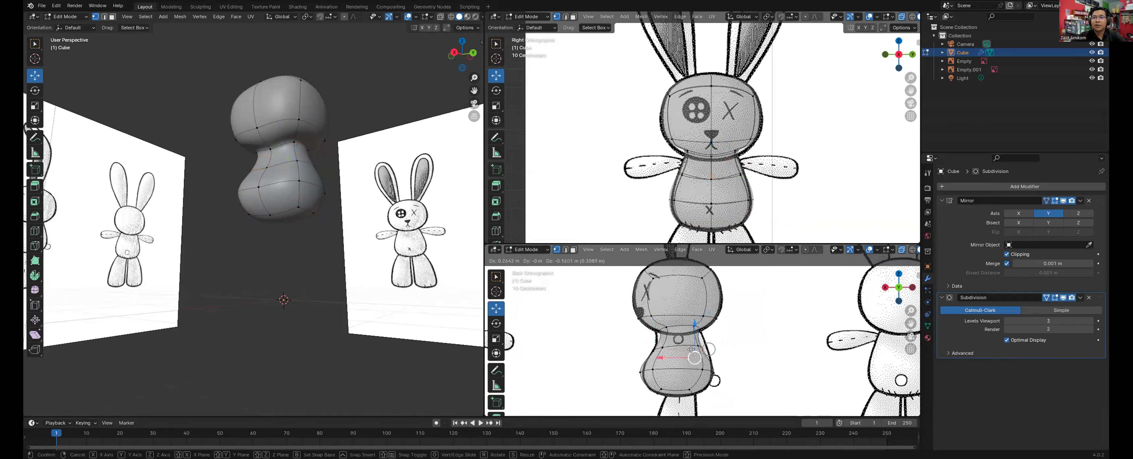
pyautogui.click(730, 338)
pyautogui.hotkey('ctrl', 'z')
# Step: Move the rear vertices of the upper-torso loop down along the side-view back outline
pyautogui.moveTo(721, 335); pyautogui.dragTo(696, 362)
pyautogui.press('h')
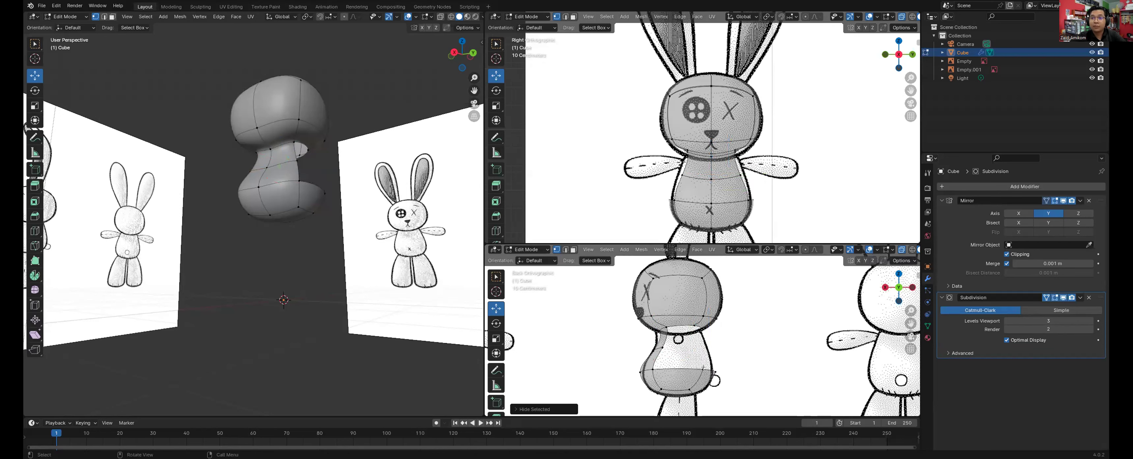
pyautogui.hotkey('ctrl', 'z')
pyautogui.press('h')
pyautogui.hotkey('ctrl', 'z')
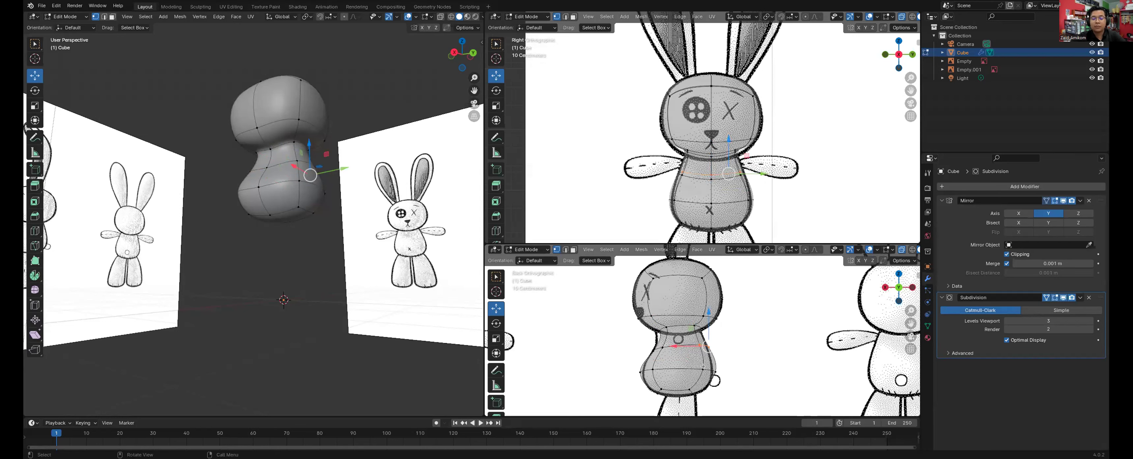
pyautogui.press('g')
pyautogui.click(703, 373)
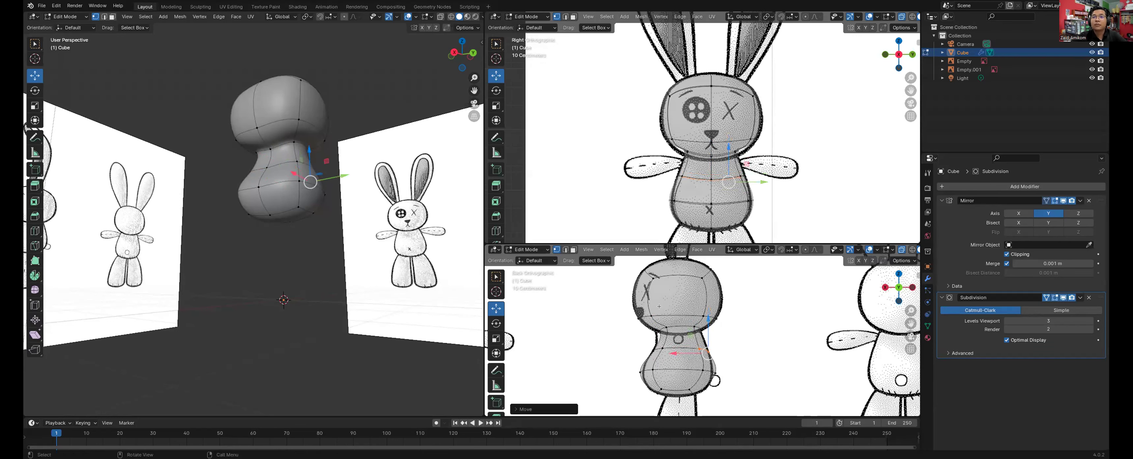
# Step: Reposition the front neck vertices under the chin to match the side-view neck outline
pyautogui.keyDown('alt'); pyautogui.click(655, 331); pyautogui.keyUp('alt')
pyautogui.press('g')
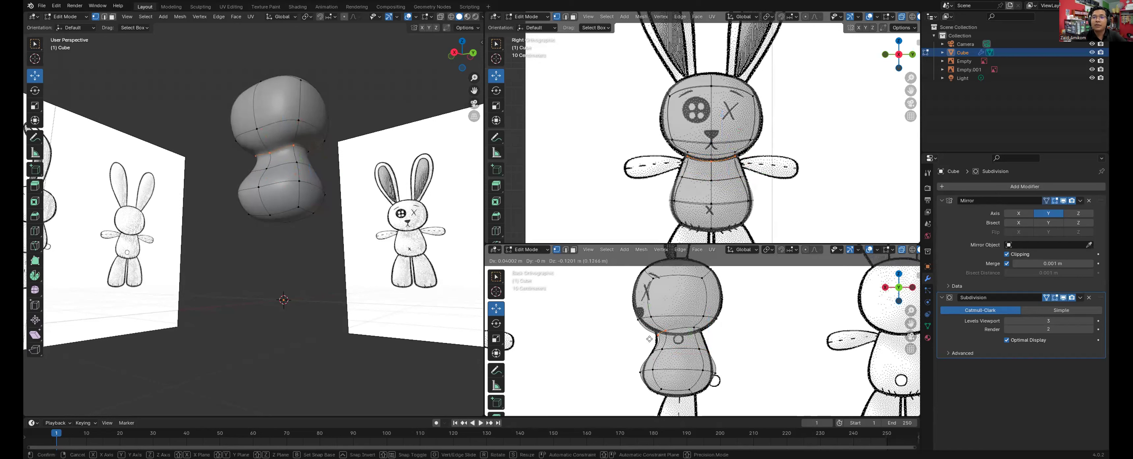
pyautogui.click(650, 336)
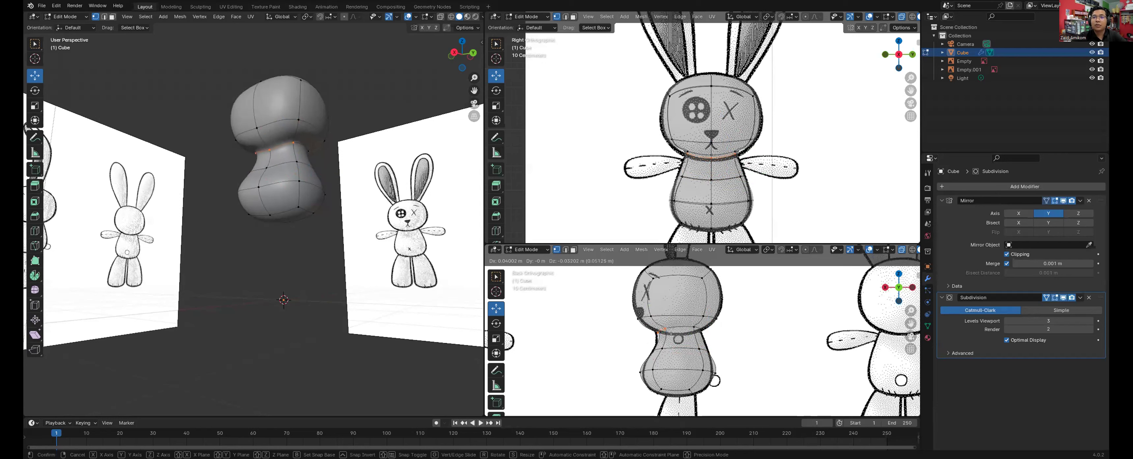
pyautogui.press('b')
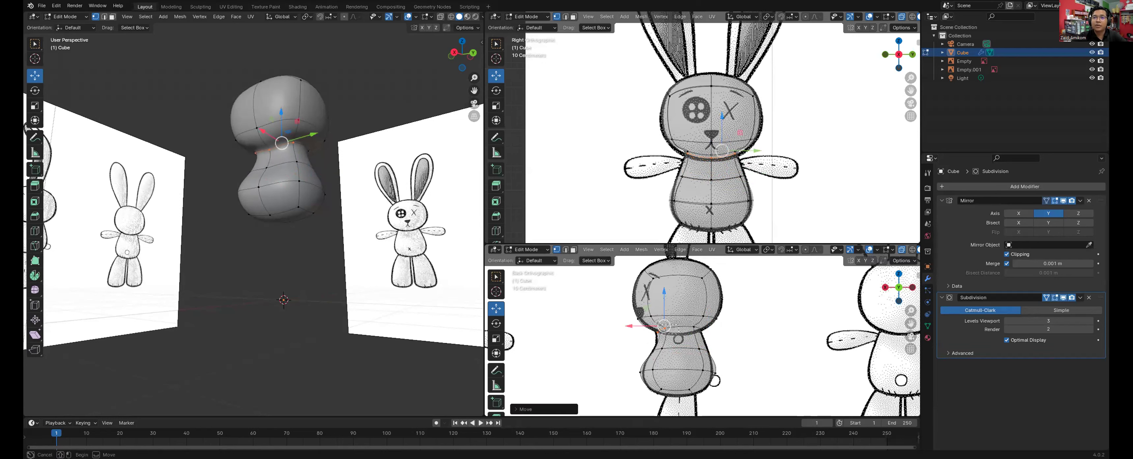
pyautogui.moveTo(658, 323); pyautogui.dragTo(682, 340)
pyautogui.press('g')
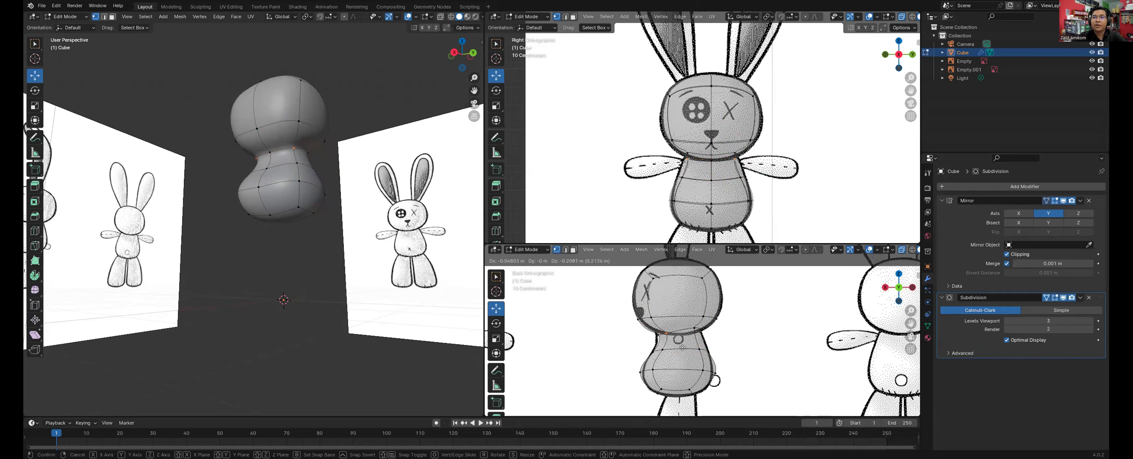
pyautogui.click(687, 320)
# Step: Lower the side neck vertices toward the back of the neck in the side view
pyautogui.moveTo(735, 300); pyautogui.dragTo(792, 307, button='middle')
pyautogui.click(901, 288)
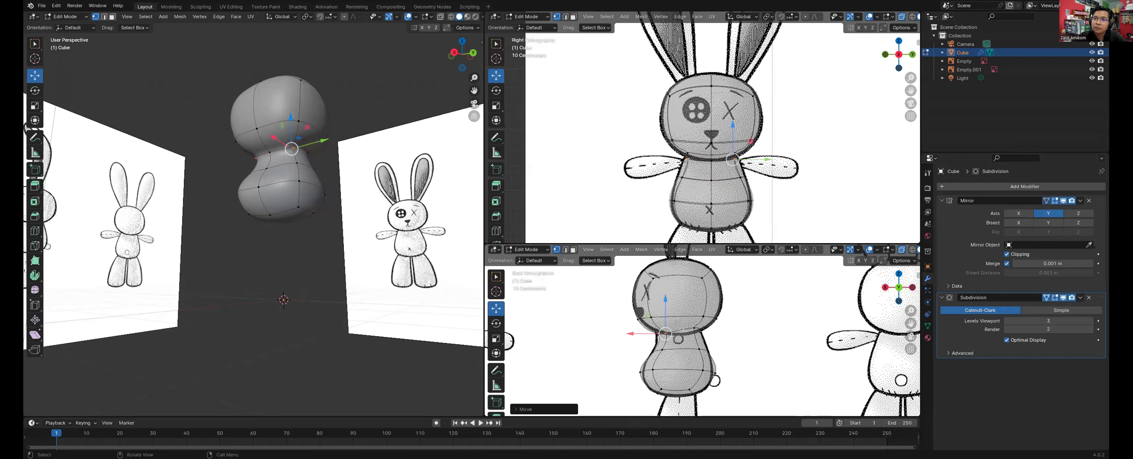
pyautogui.keyDown('shift'); pyautogui.click(694, 329); pyautogui.keyUp('shift')
pyautogui.press('g')
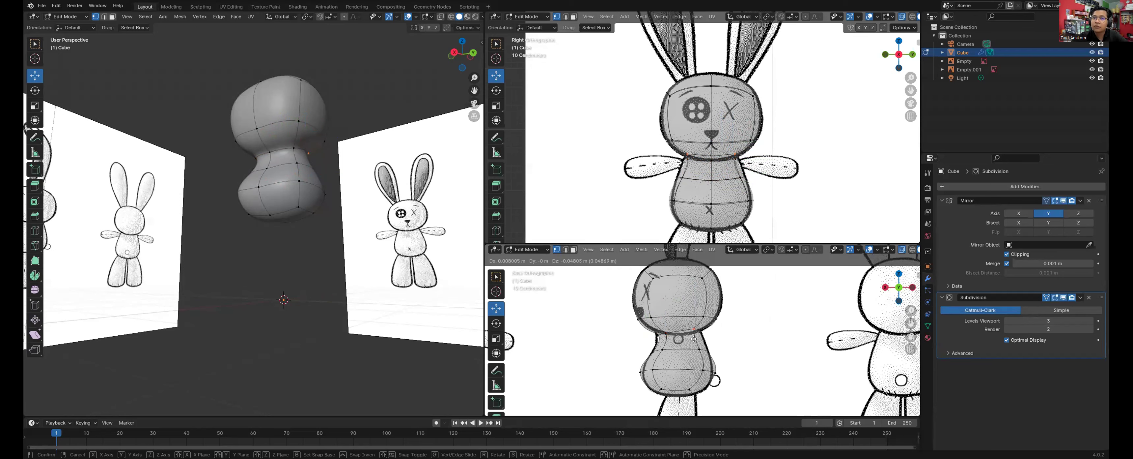
pyautogui.click(716, 190)
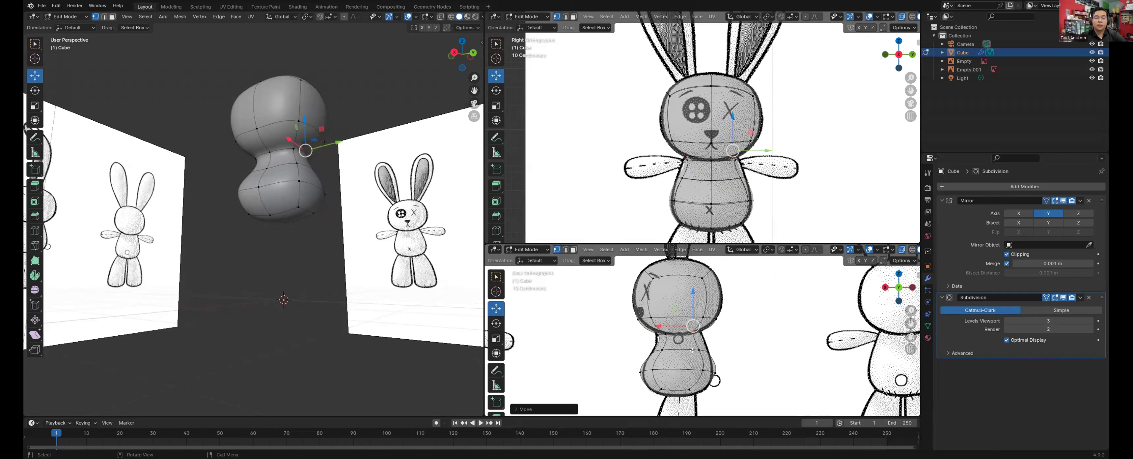
# Step: Select the face on the underside of the torso in face selection mode
pyautogui.press('Tab')
pyautogui.press('Tab')
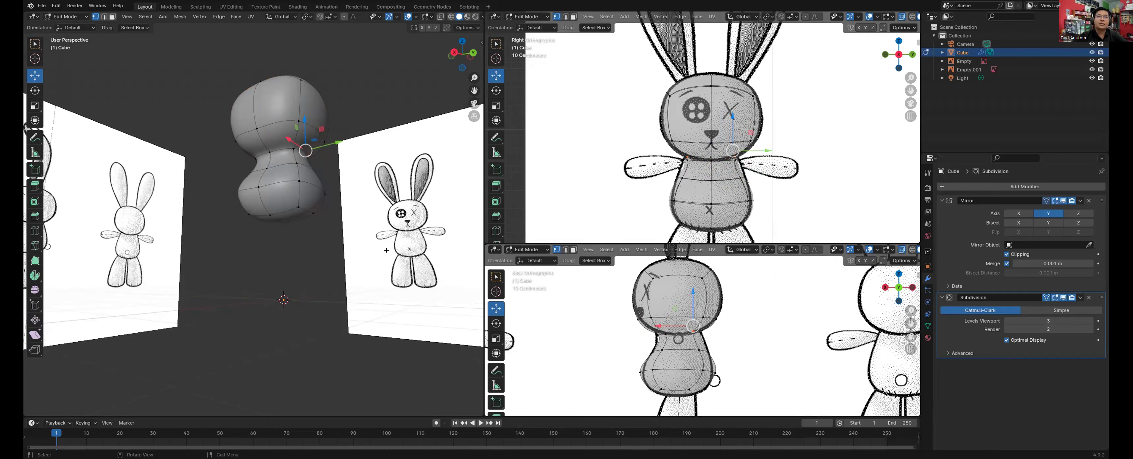
pyautogui.moveTo(351, 239); pyautogui.dragTo(275, 176, button='middle')
pyautogui.press('r')
pyautogui.click(289, 184)
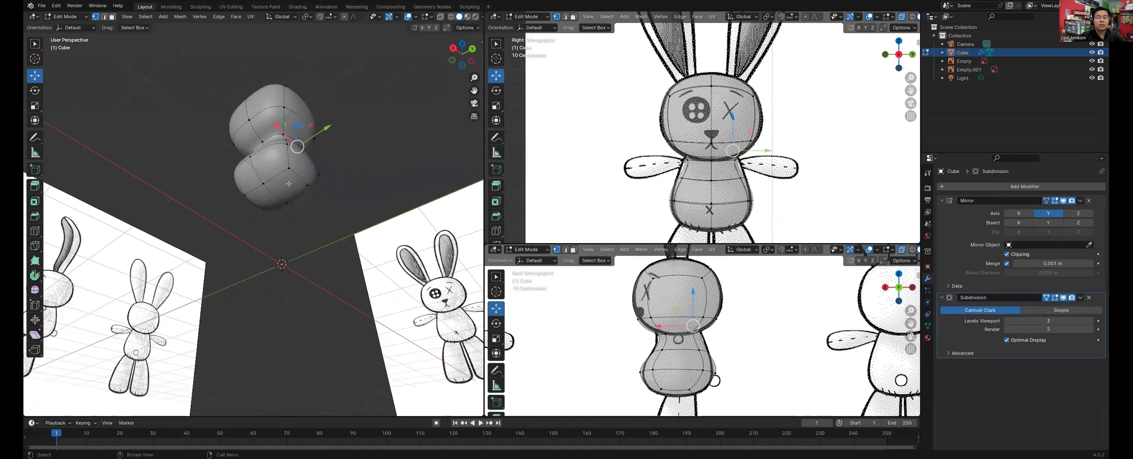
pyautogui.press('3')
pyautogui.click(288, 187)
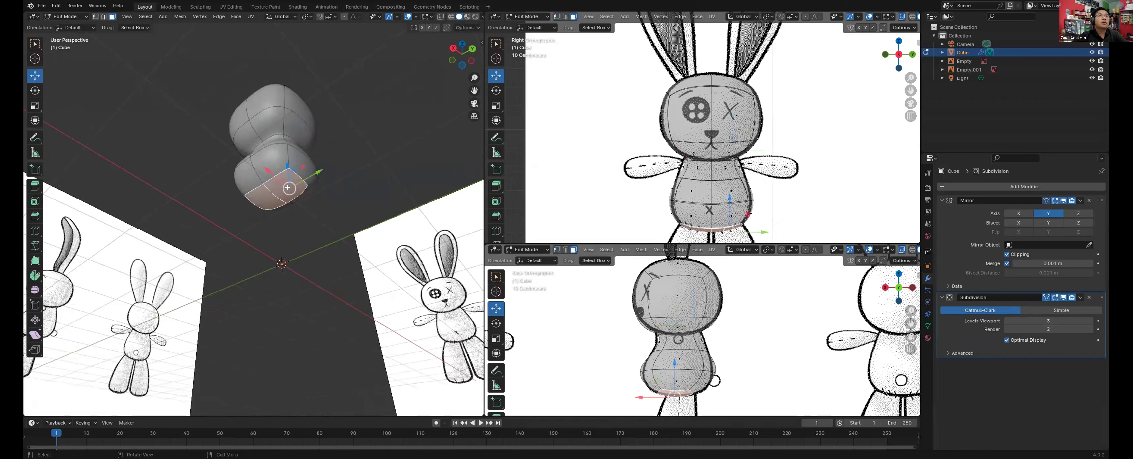
# Step: Try to extrude the torso's bottom face downward, and undo the extrusion
pyautogui.moveTo(289, 187); pyautogui.dragTo(287, 220, button='middle')
pyautogui.press('e')
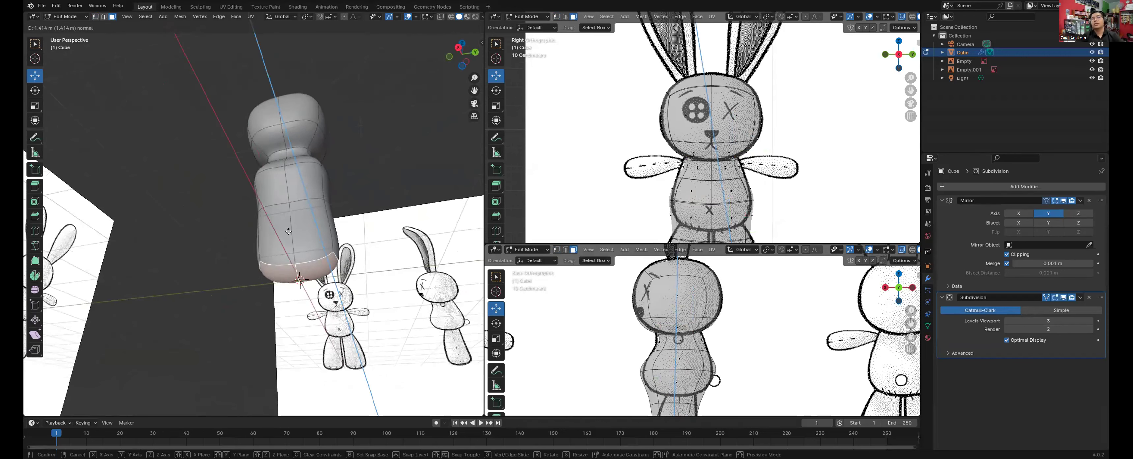
pyautogui.click(313, 222)
pyautogui.rightClick(312, 222)
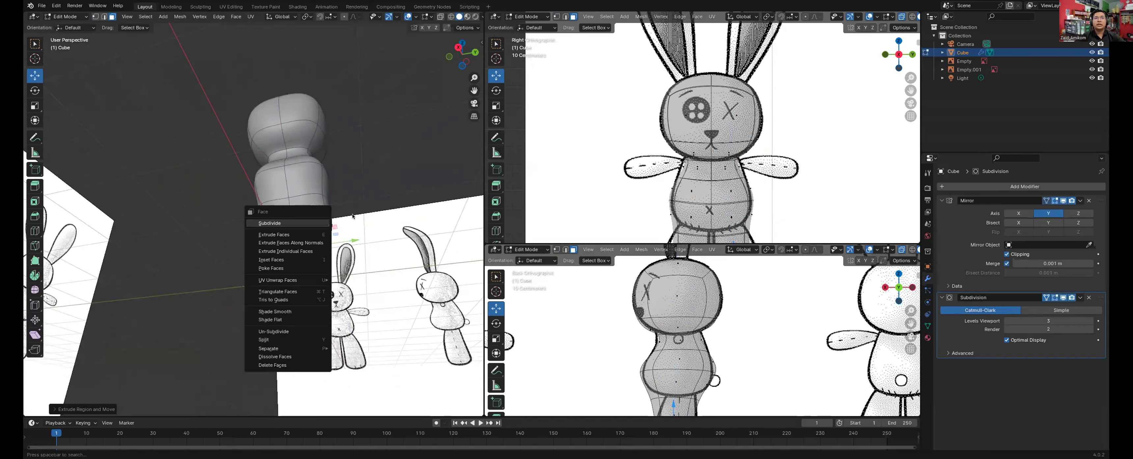
pyautogui.press('Escape')
pyautogui.hotkey('ctrl', 'z')
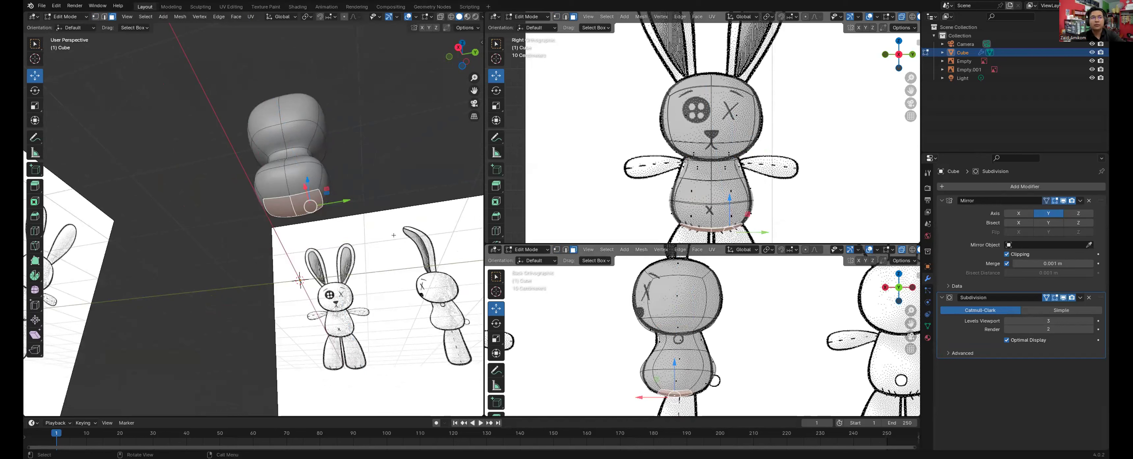
# Step: Inset the torso's bottom face on each mirrored side and extrude it down into short leg stubs
pyautogui.press('i')
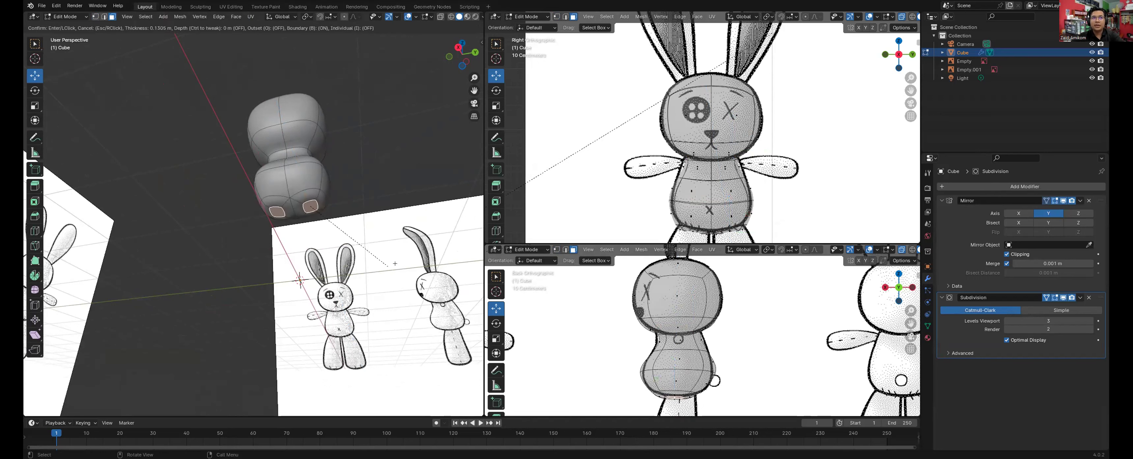
pyautogui.press('Return')
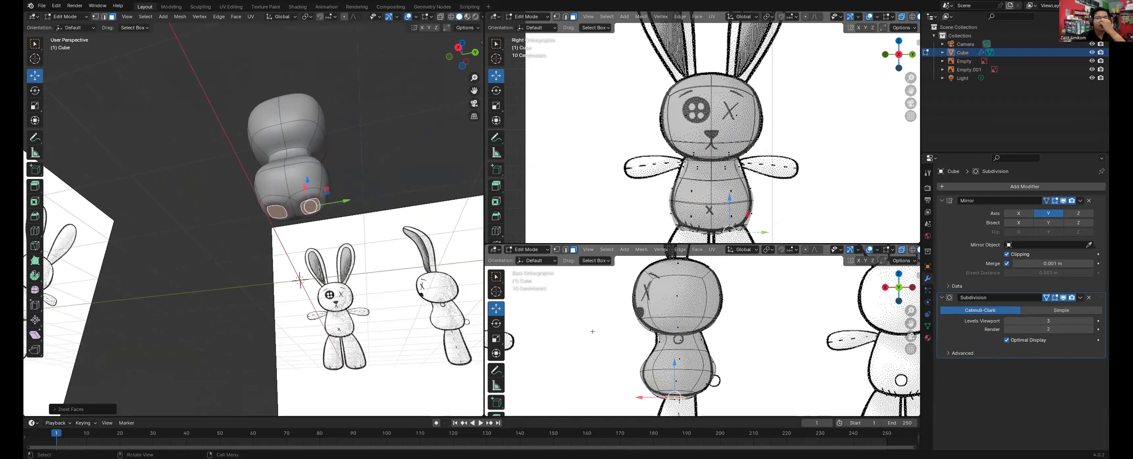
pyautogui.press('e')
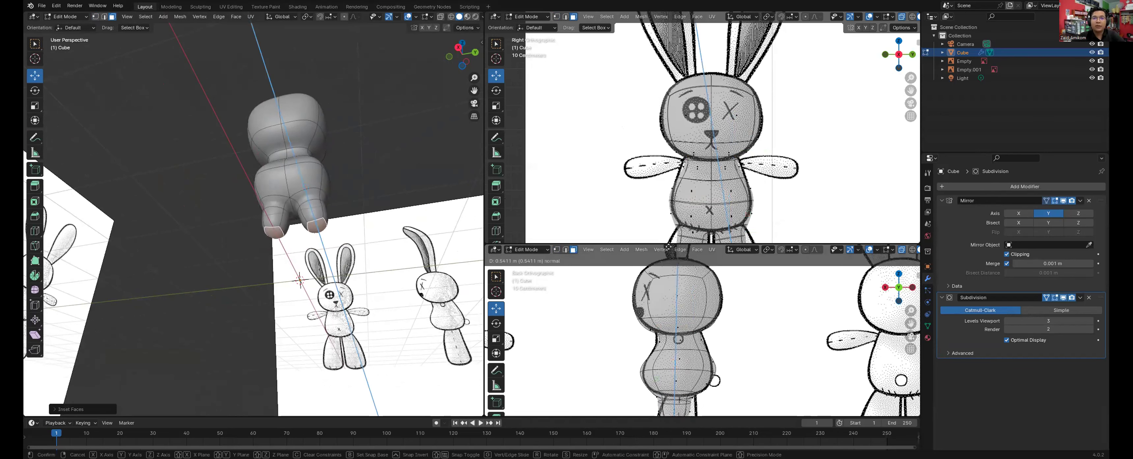
pyautogui.click(669, 245)
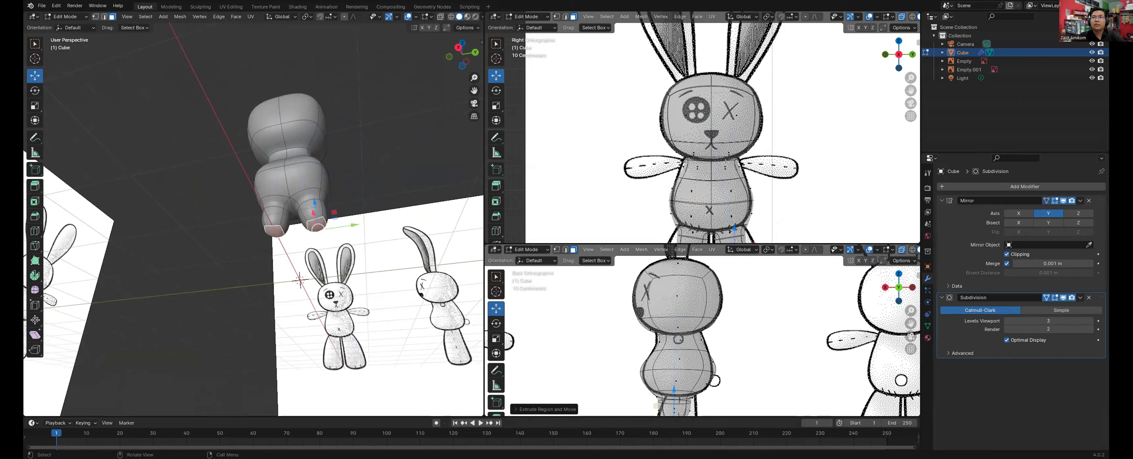
# Step: Extrude the leg ends further down to the bottom of the feet in the front-view drawing
pyautogui.keyDown('shift'); pyautogui.scroll(-6, 725, 161); pyautogui.keyUp('shift')
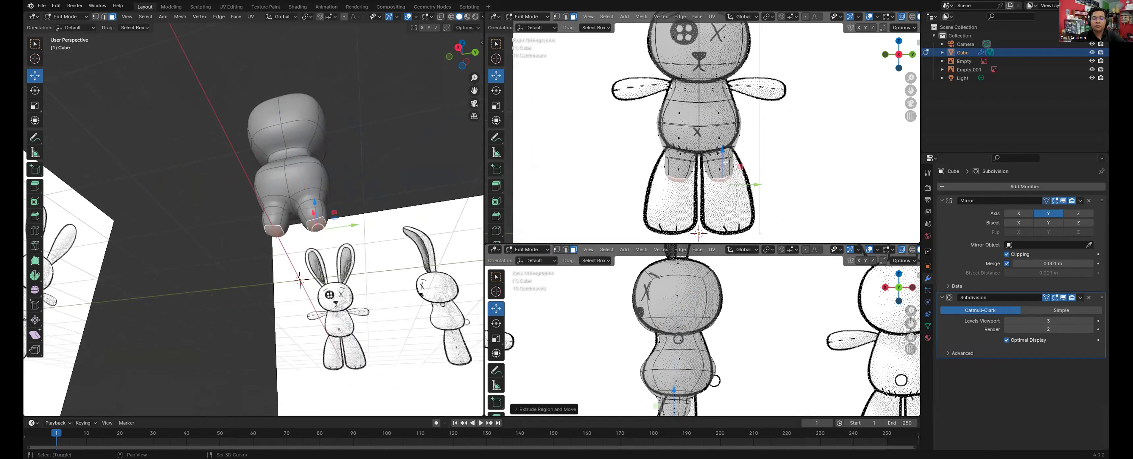
pyautogui.keyDown('shift'); pyautogui.scroll(-1, 725, 162); pyautogui.keyUp('shift')
pyautogui.press('e')
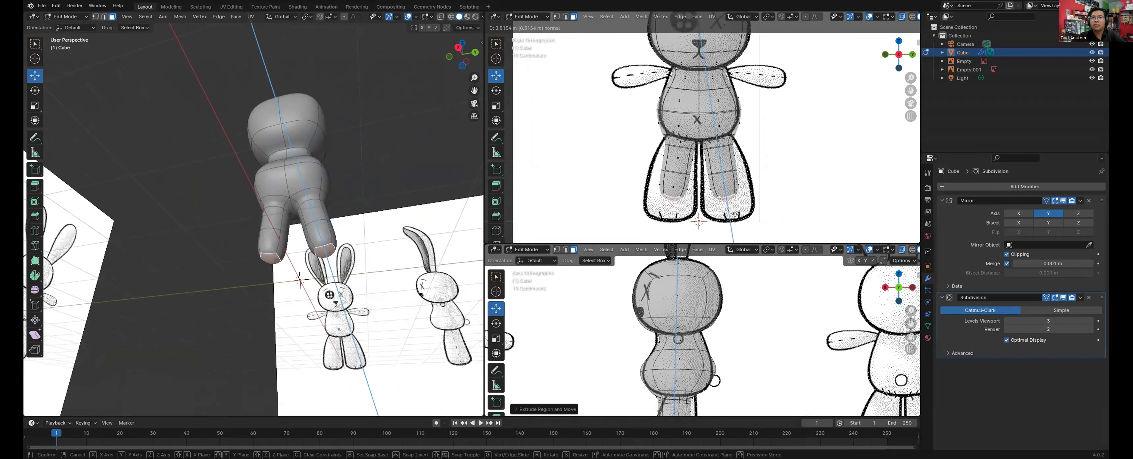
pyautogui.click(738, 213)
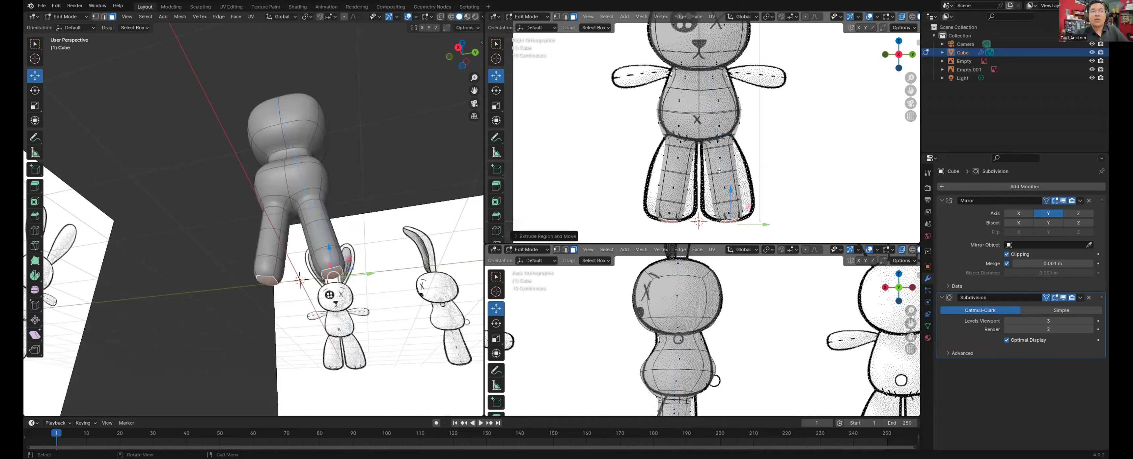
# Step: Move the outer mid-leg vertices outward onto the leg outline of the front-view drawing
pyautogui.press('1')
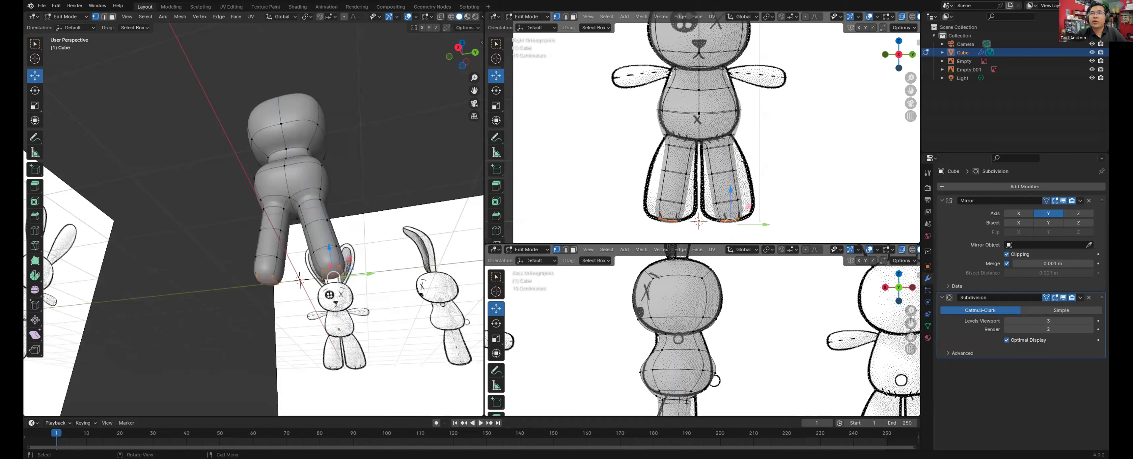
pyautogui.keyDown('alt'); pyautogui.click(727, 172); pyautogui.keyUp('alt')
pyautogui.press('g')
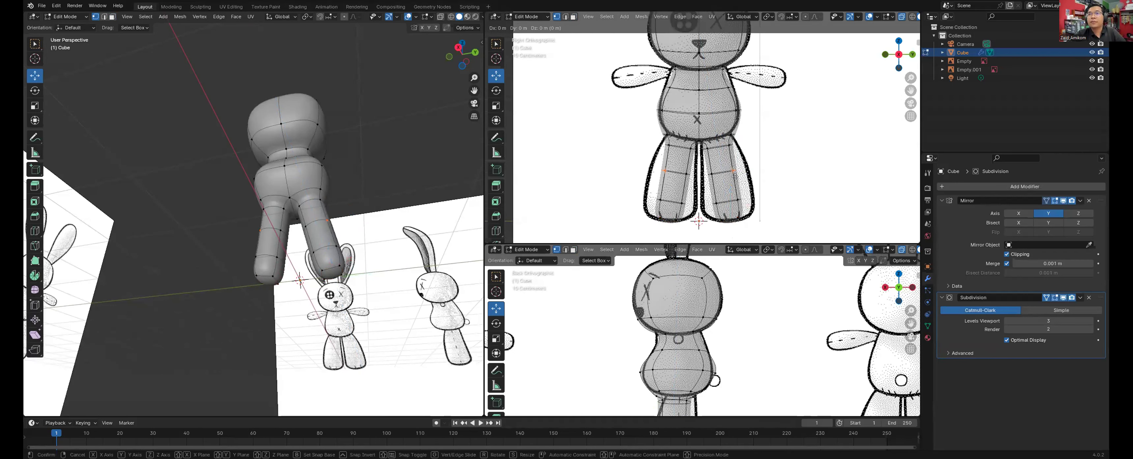
pyautogui.click(724, 190)
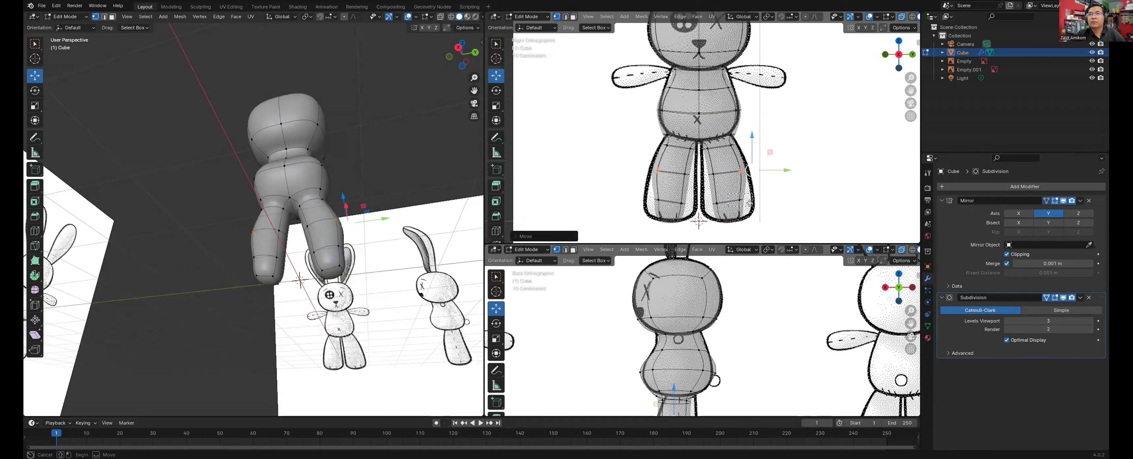
# Step: Move the outer foot vertices outward onto the foot outline of the front-view drawing
pyautogui.press('g')
pyautogui.click(721, 198)
pyautogui.press('g')
pyautogui.press('g')
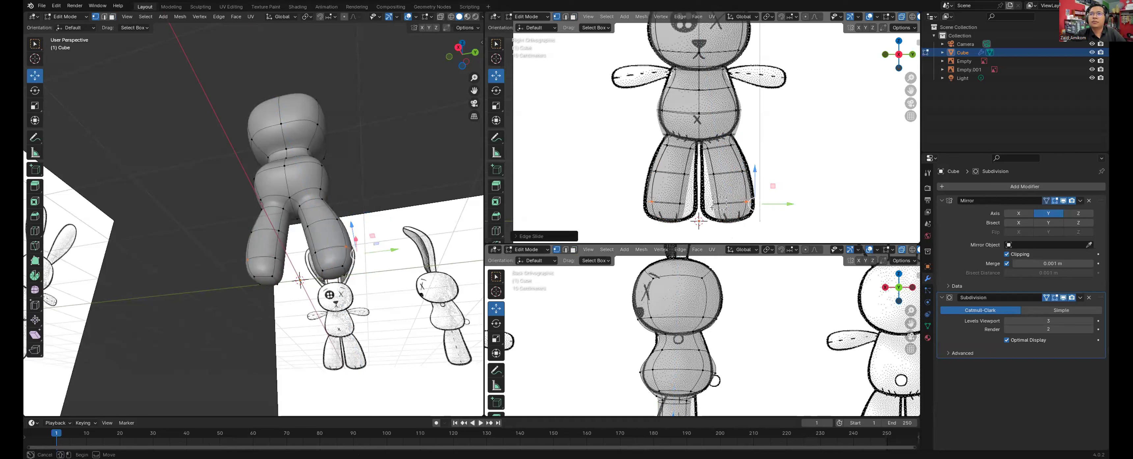
# Step: Move the inner foot and inner mid-leg vertices toward the centre to match the front-view inner leg outline
pyautogui.press('g')
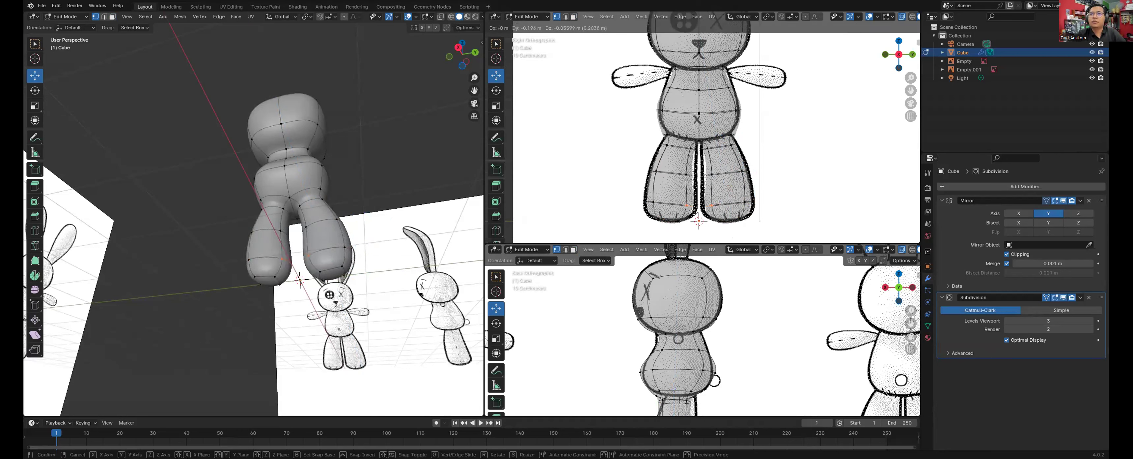
pyautogui.click(721, 169)
pyautogui.moveTo(707, 178); pyautogui.dragTo(708, 178)
pyautogui.press('g')
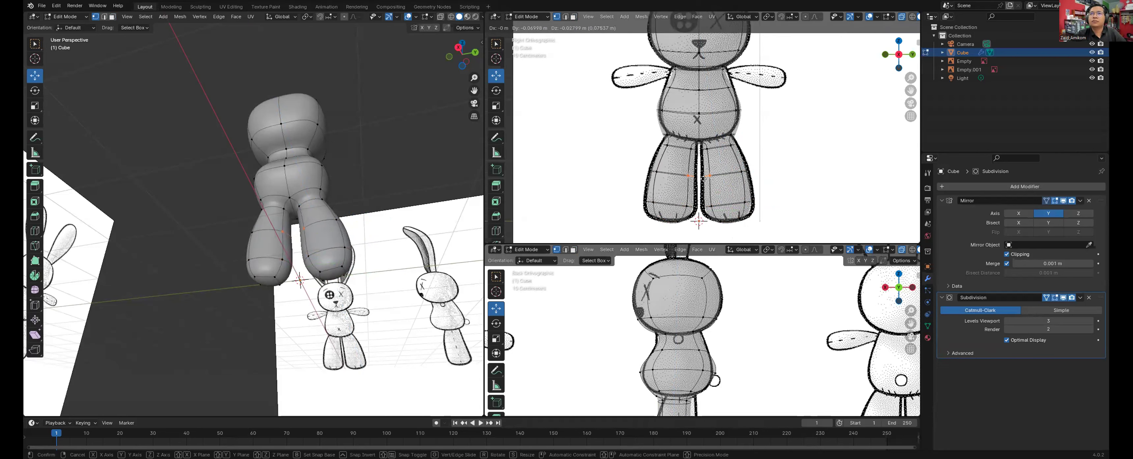
pyautogui.click(703, 180)
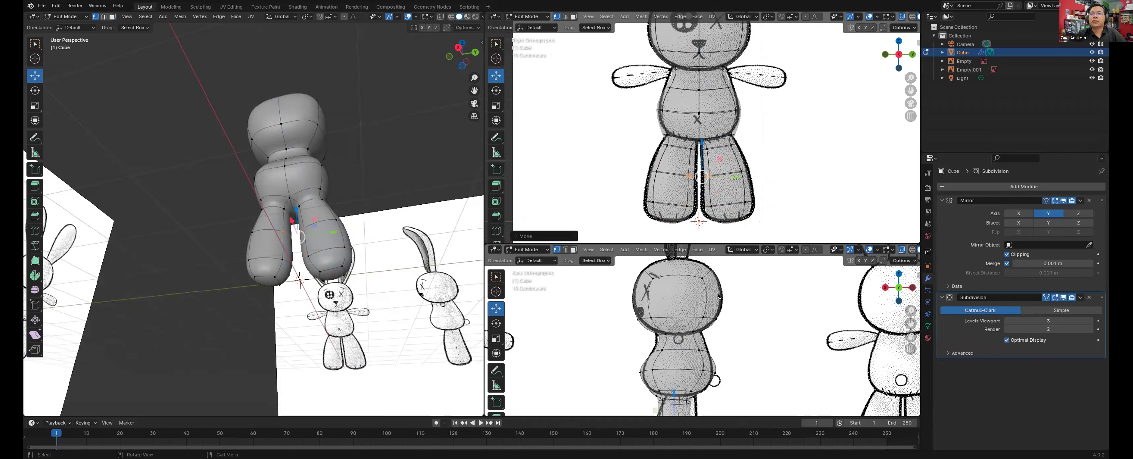
# Step: Fit the rear mid-leg vertices and the foot vertices to the leg outline of the side-view drawing
pyautogui.keyDown('shift'); pyautogui.scroll(-3, 707, 352); pyautogui.keyUp('shift')
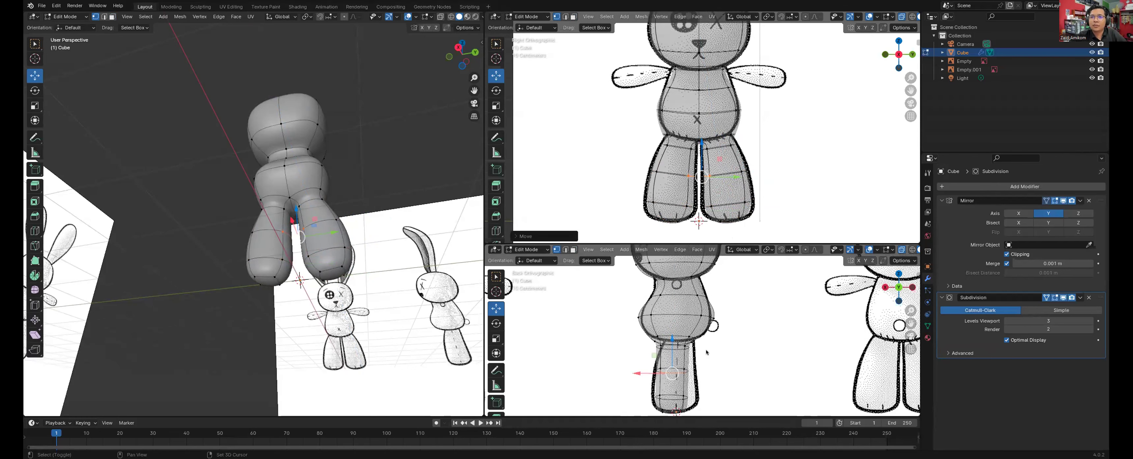
pyautogui.keyDown('shift'); pyautogui.scroll(-3, 707, 352); pyautogui.keyUp('shift')
pyautogui.scroll(1, 697, 323)
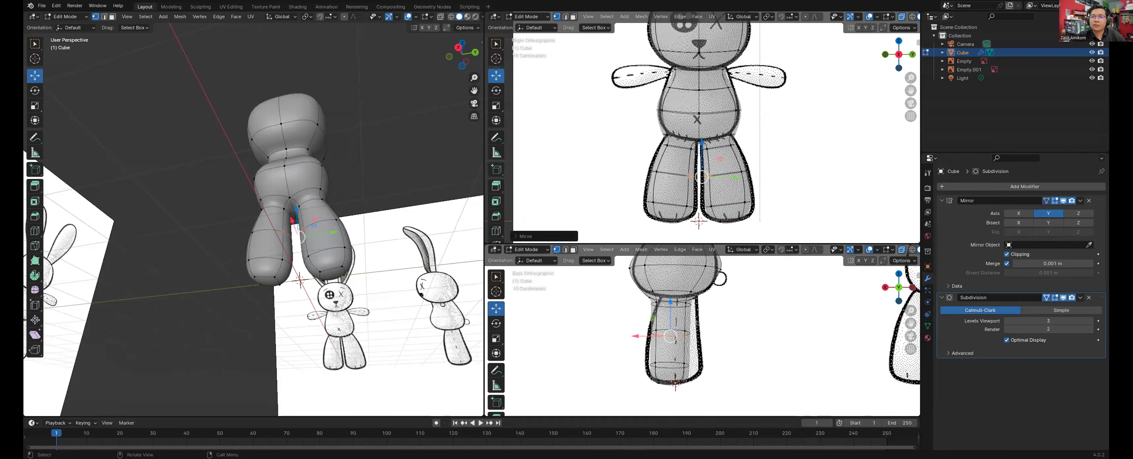
pyautogui.press('g')
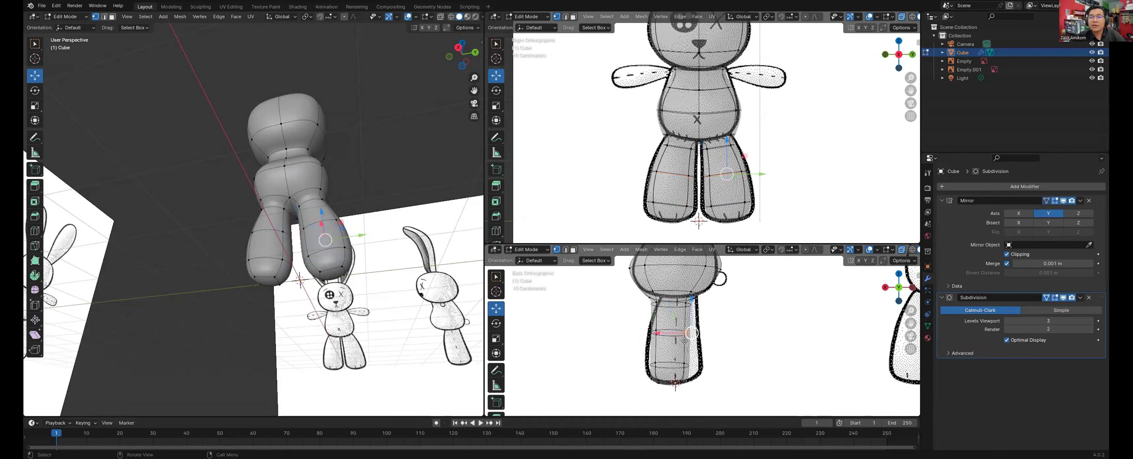
pyautogui.click(687, 340)
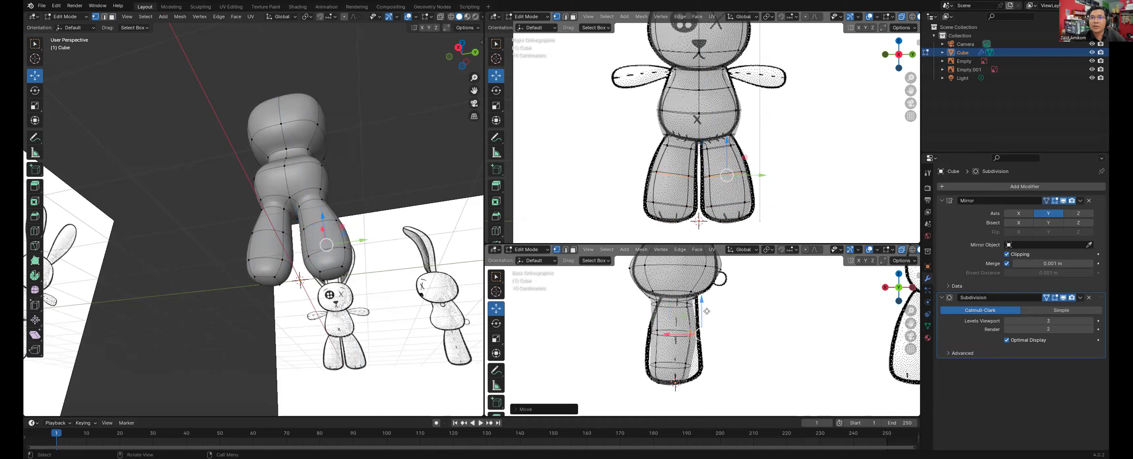
pyautogui.press('g')
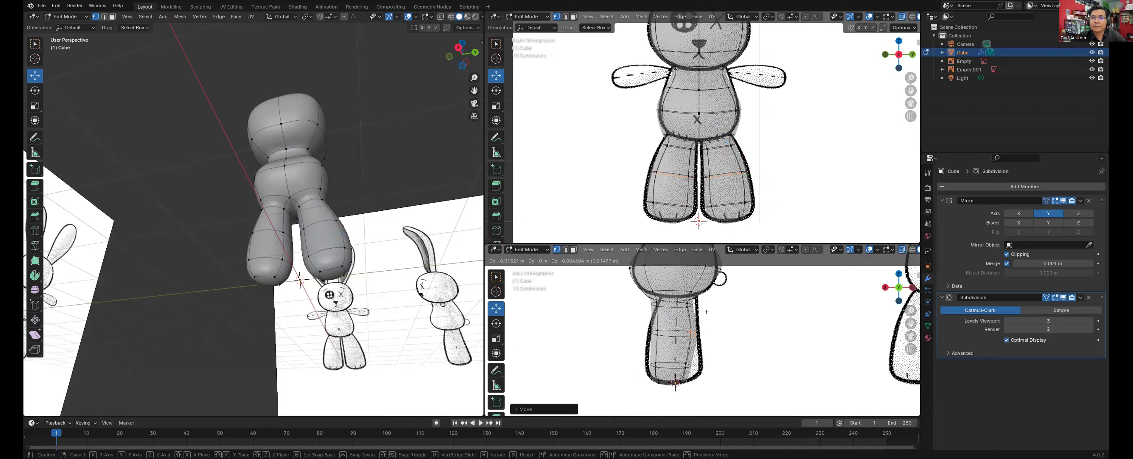
pyautogui.click(696, 352)
pyautogui.moveTo(681, 367); pyautogui.dragTo(659, 372)
pyautogui.press('b')
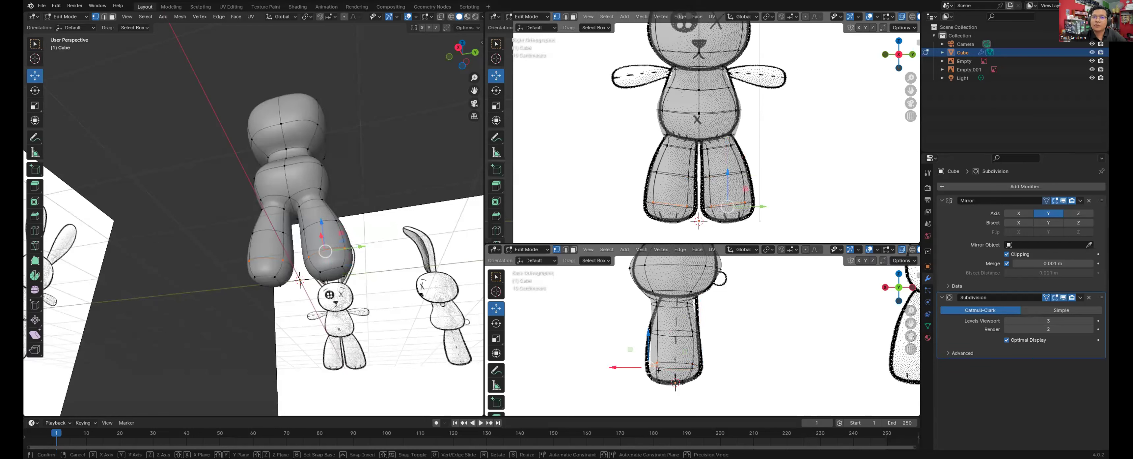
# Step: Move the front and rear vertices at the top of the legs to the torso's lower edge in the side view
pyautogui.press('b')
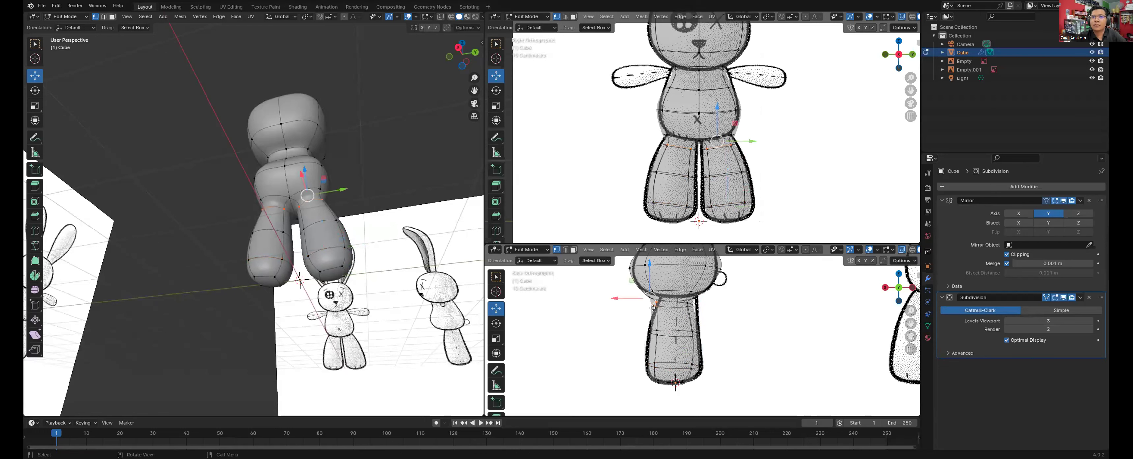
pyautogui.moveTo(654, 309); pyautogui.dragTo(702, 307)
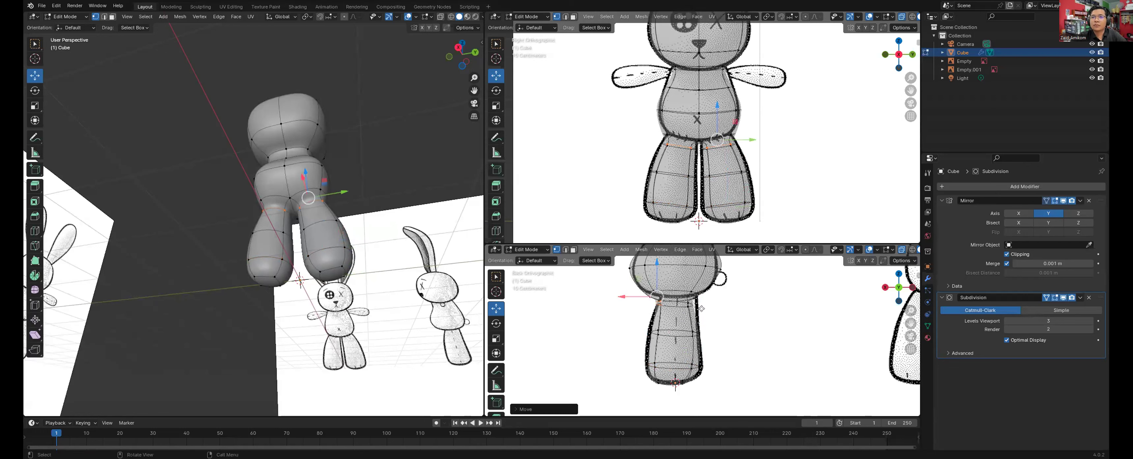
pyautogui.press('g')
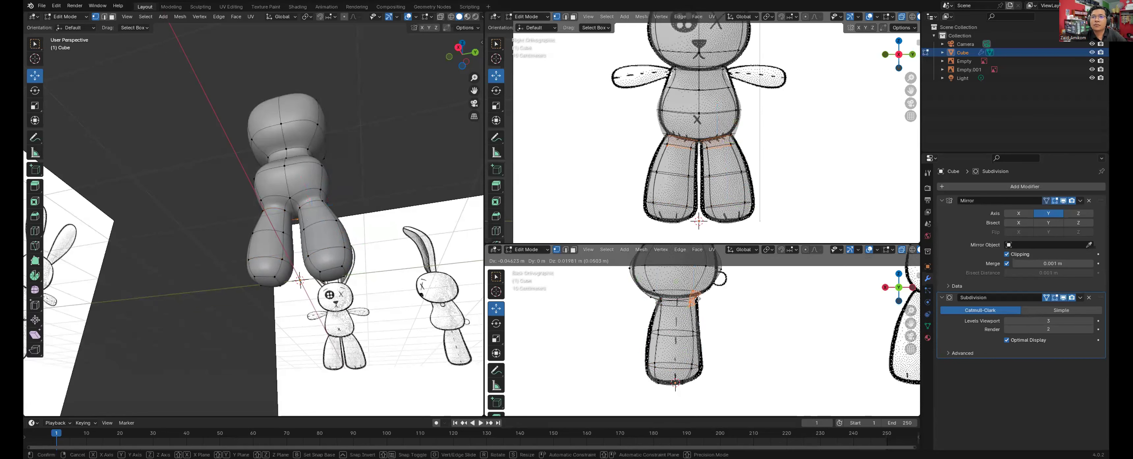
pyautogui.click(697, 299)
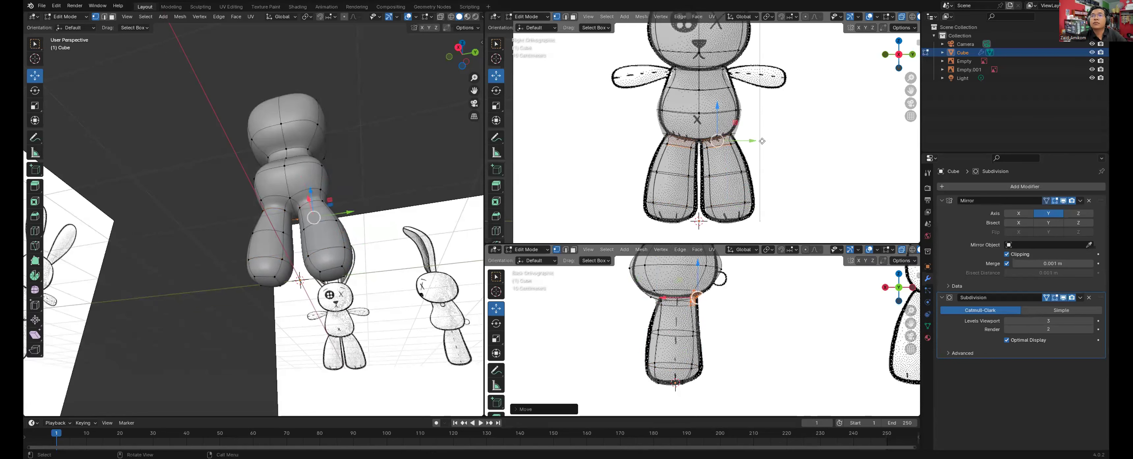
# Step: Reposition the outer hip vertices where the legs meet the torso to match the front-view outline
pyautogui.click(732, 133)
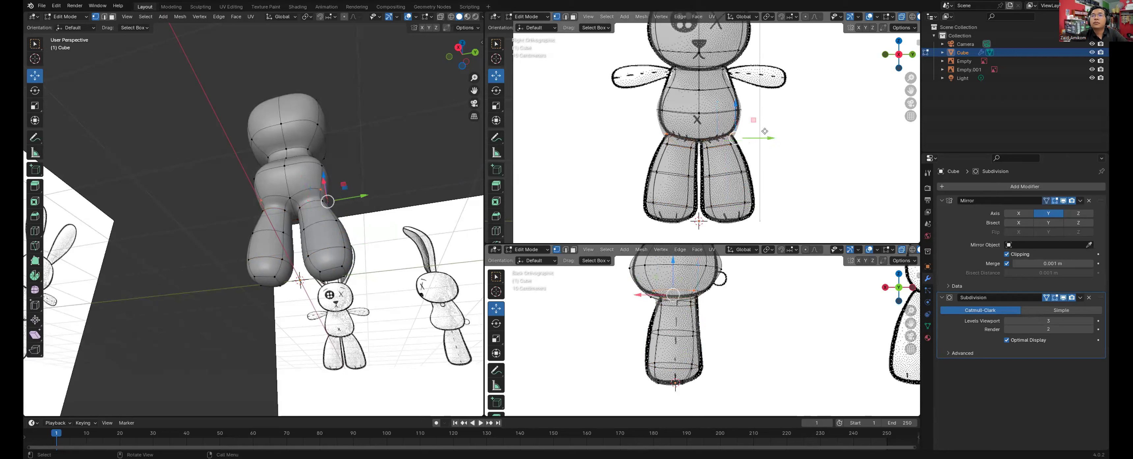
pyautogui.press('g')
pyautogui.click(762, 130)
pyautogui.moveTo(757, 130); pyautogui.dragTo(746, 126, button='middle')
pyautogui.click(897, 54)
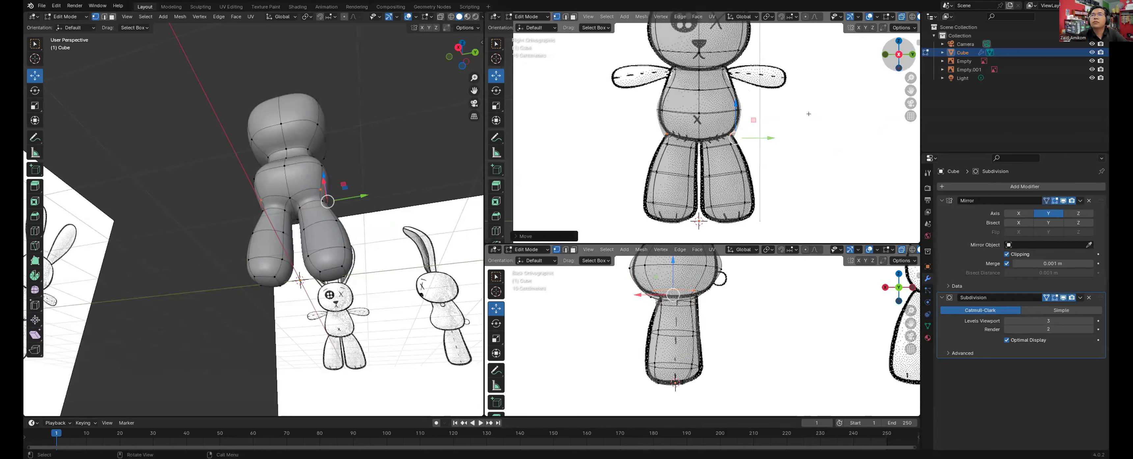
pyautogui.press('g')
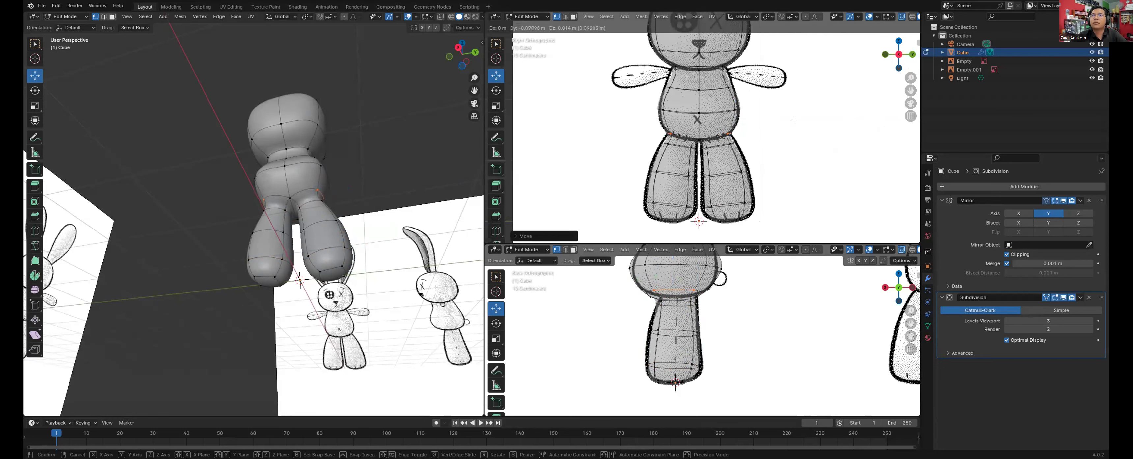
pyautogui.press('Return')
# Step: Save the rabbit file and look over the new legs in the perspective view
pyautogui.hotkey('ctrl', 's')
pyautogui.moveTo(344, 287)
pyautogui.mouseDown(button='middle')
pyautogui.moveTo(374, 220)
pyautogui.moveTo(345, 287)
pyautogui.mouseUp(button='middle')
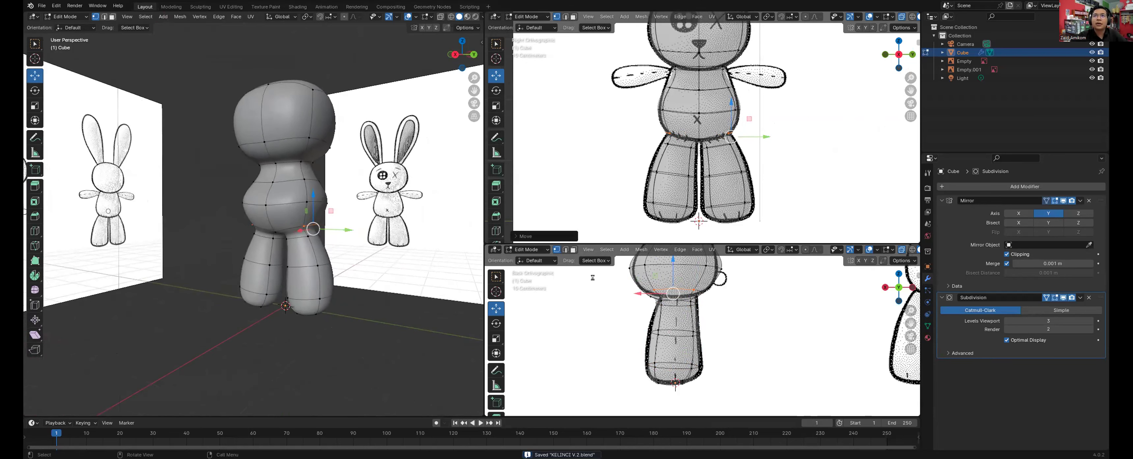
pyautogui.keyDown('shift'); pyautogui.moveTo(397, 193); pyautogui.dragTo(405, 216, button='middle'); pyautogui.keyUp('shift')
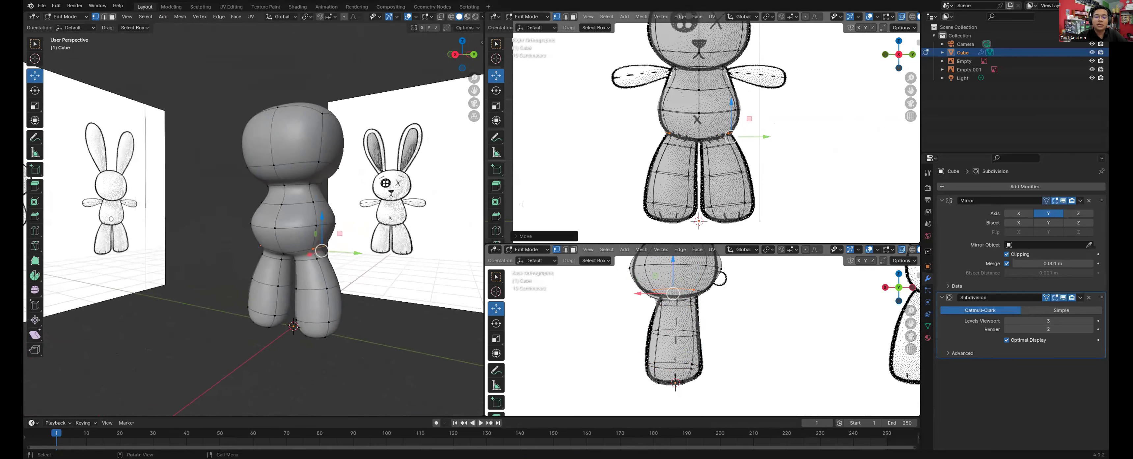
# Step: Extrude the upper torso's side face outward as the first arm segment, rotating and scaling its end to fit the front-view drawing
pyautogui.press('3')
pyautogui.click(320, 194)
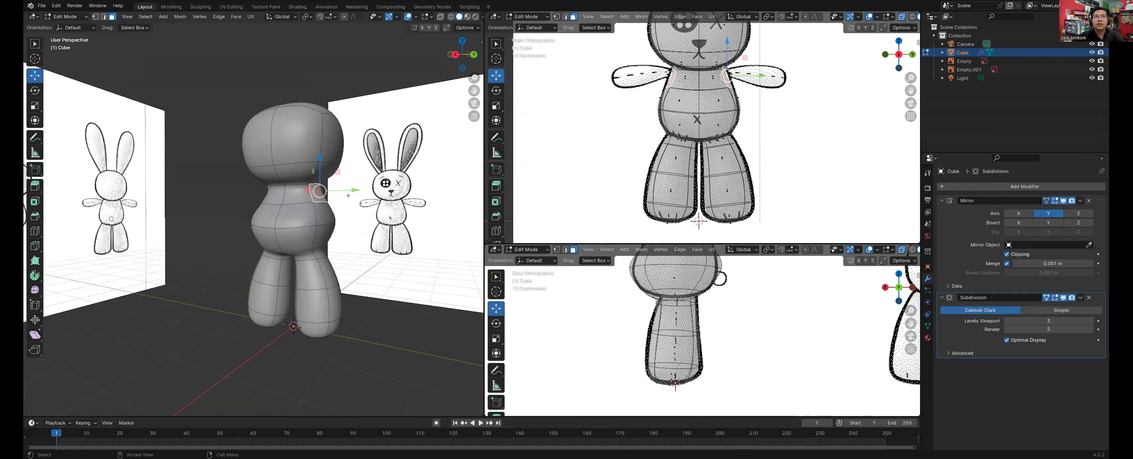
pyautogui.press('e')
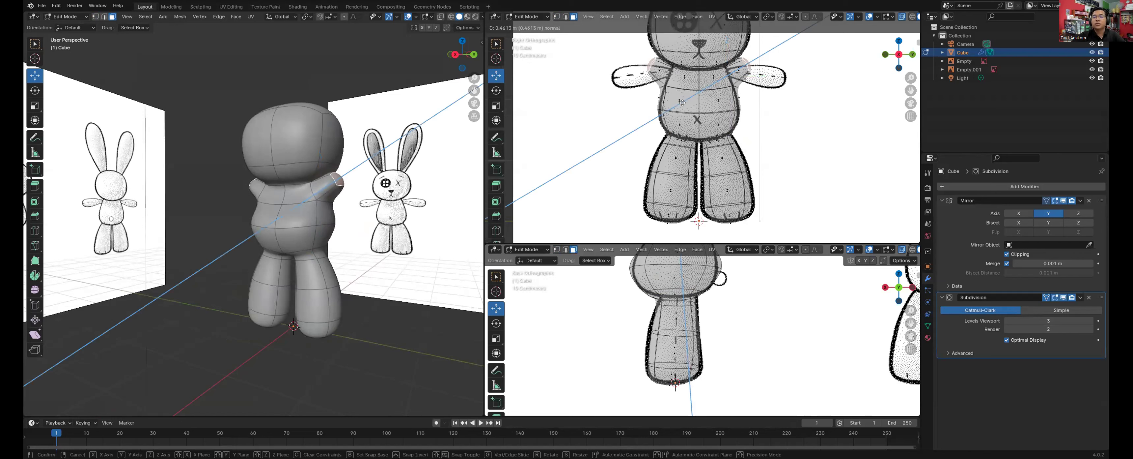
pyautogui.click(682, 103)
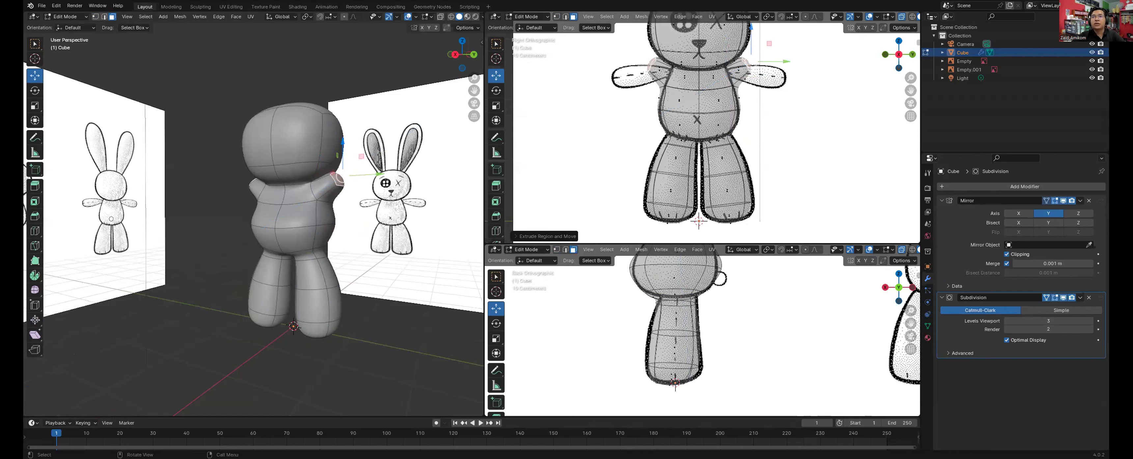
pyautogui.press('g')
pyautogui.click(683, 102)
pyautogui.press('r')
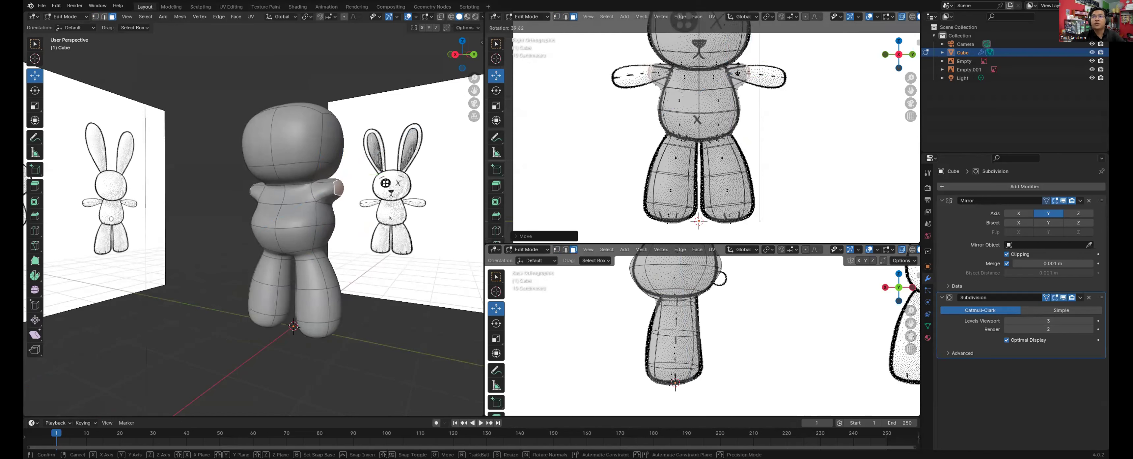
pyautogui.click(739, 67)
pyautogui.press('s')
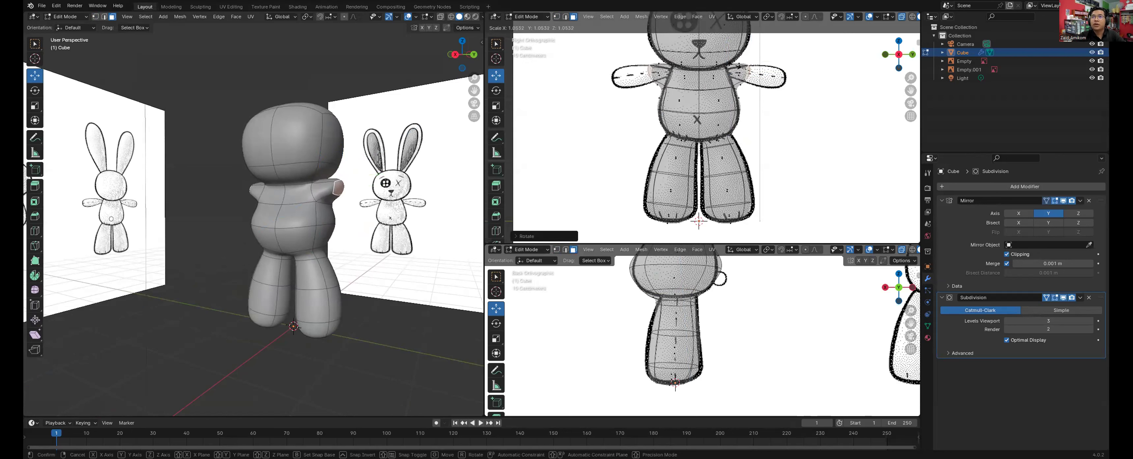
# Step: Extrude a second arm segment along the drawn arm, then rotate, move and scale its end face to the outline
pyautogui.press('g')
pyautogui.press('z')
pyautogui.press('z')
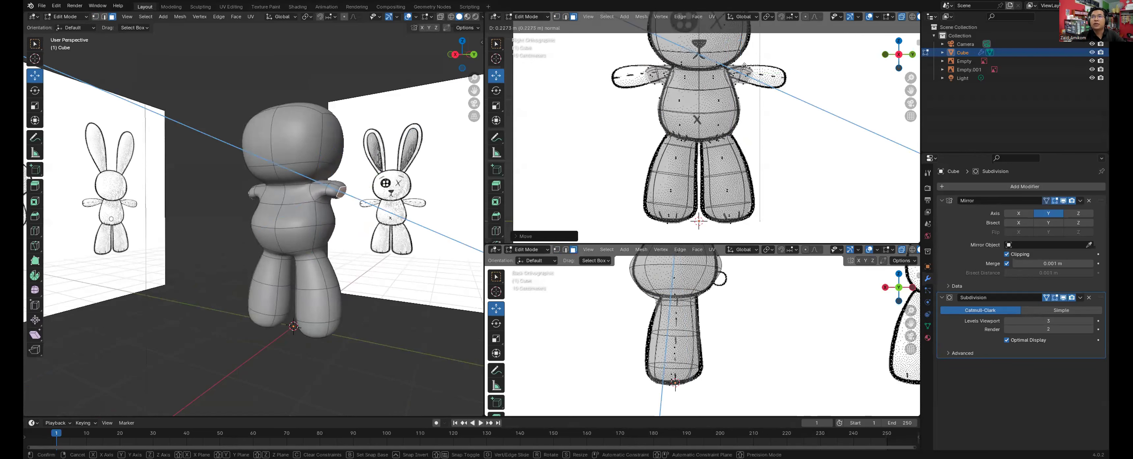
pyautogui.click(761, 65)
pyautogui.press('r')
pyautogui.click(743, 59)
pyautogui.press('g')
pyautogui.click(741, 55)
pyautogui.press('s')
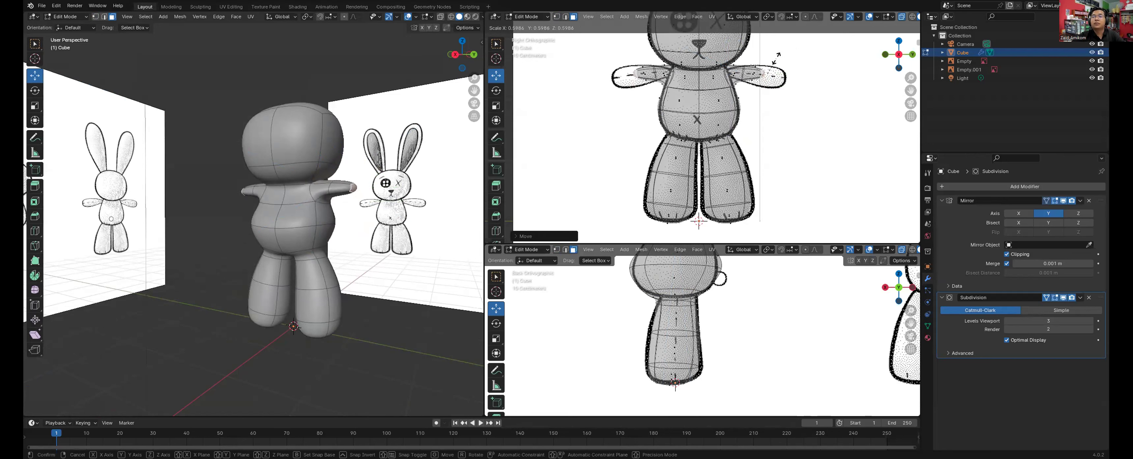
pyautogui.click(780, 54)
# Step: Extend the arm to the hand end of the drawing and shrink its end face to round the tip
pyautogui.press('s')
pyautogui.press('g')
pyautogui.click(809, 42)
pyautogui.press('e')
pyautogui.click(834, 44)
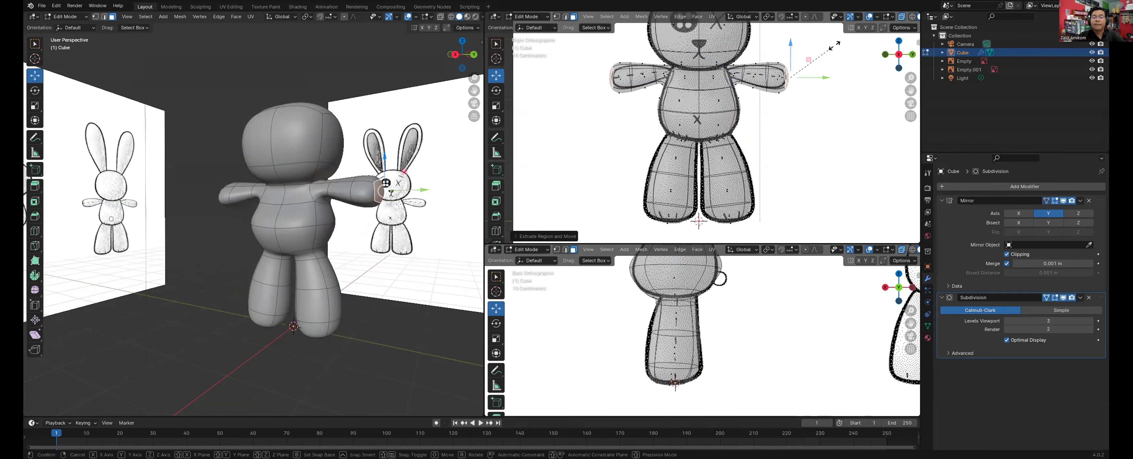
pyautogui.click(797, 53)
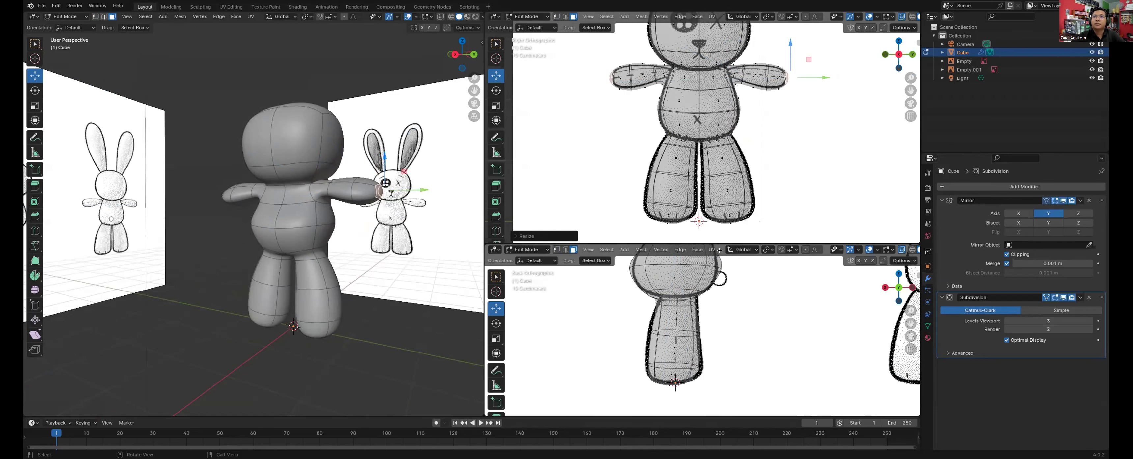
# Step: Move the arm's lengthwise side edges inward along the X axis to slim the arm's depth
pyautogui.keyDown('shift'); pyautogui.scroll(5, 700, 305); pyautogui.keyUp('shift')
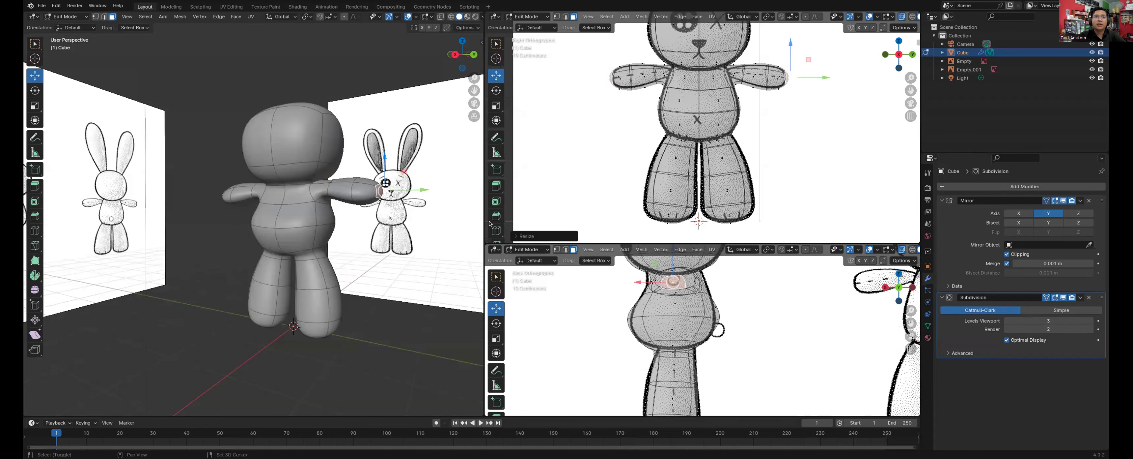
pyautogui.moveTo(440, 216); pyautogui.dragTo(260, 298, button='middle')
pyautogui.press('2')
pyautogui.keyDown('alt'); pyautogui.click(341, 235); pyautogui.keyUp('alt')
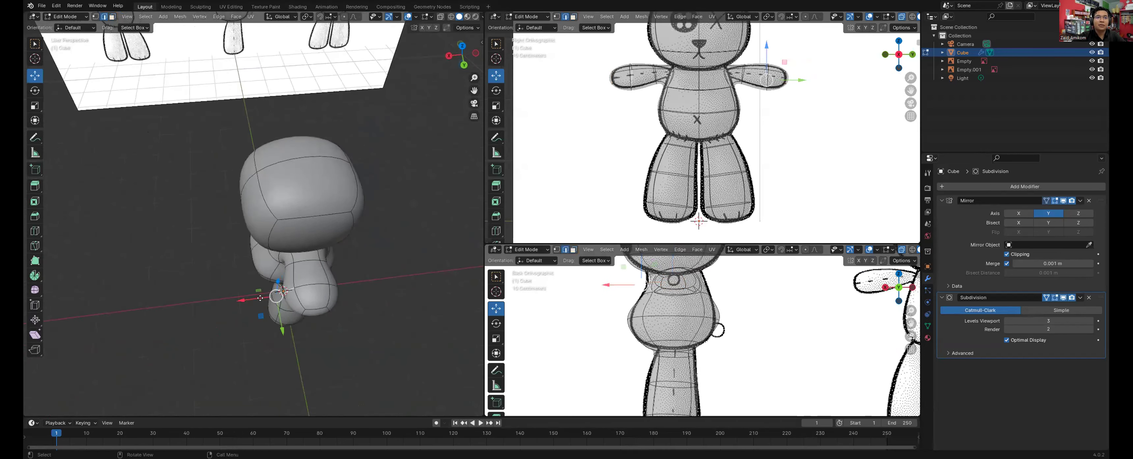
pyautogui.moveTo(260, 298); pyautogui.dragTo(272, 296)
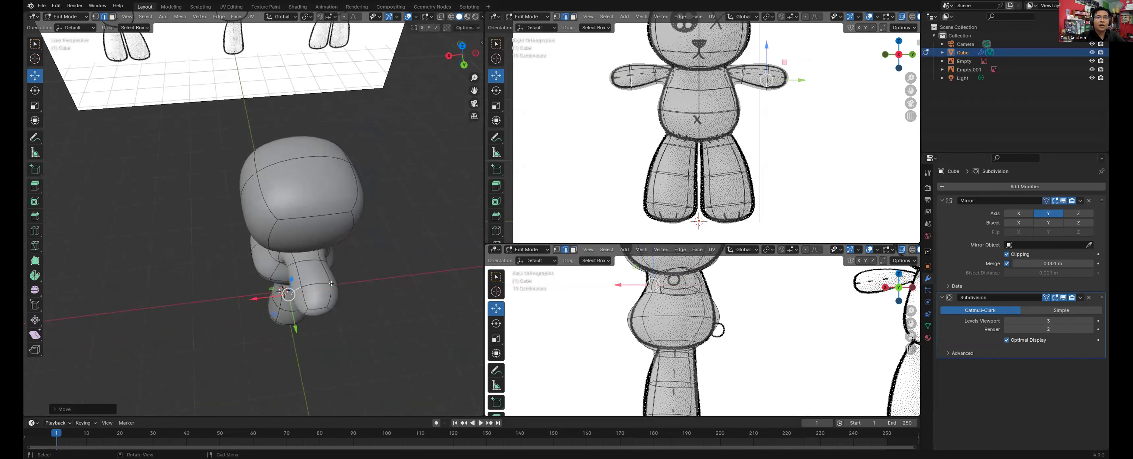
pyautogui.keyDown('alt'); pyautogui.click(322, 291); pyautogui.keyUp('alt')
pyautogui.moveTo(318, 288); pyautogui.dragTo(309, 291)
# Step: Shift the edges where the arm joins the torso along the X axis to smooth the shoulder
pyautogui.moveTo(320, 259); pyautogui.dragTo(320, 259)
pyautogui.moveTo(320, 259); pyautogui.dragTo(303, 208, button='middle')
pyautogui.press('g')
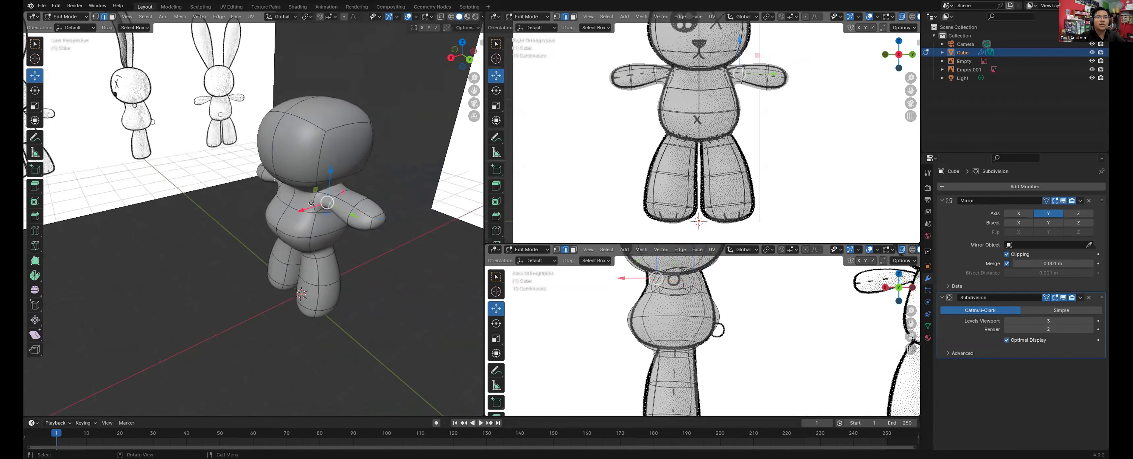
pyautogui.press('x')
pyautogui.click(309, 205)
pyautogui.moveTo(308, 205); pyautogui.dragTo(256, 221, button='middle')
pyautogui.press('g')
pyautogui.press('x')
pyautogui.click(260, 216)
# Step: Reposition the chest vertex beneath the head along the X axis
pyautogui.press('1')
pyautogui.click(258, 212)
pyautogui.press('g')
pyautogui.press('x')
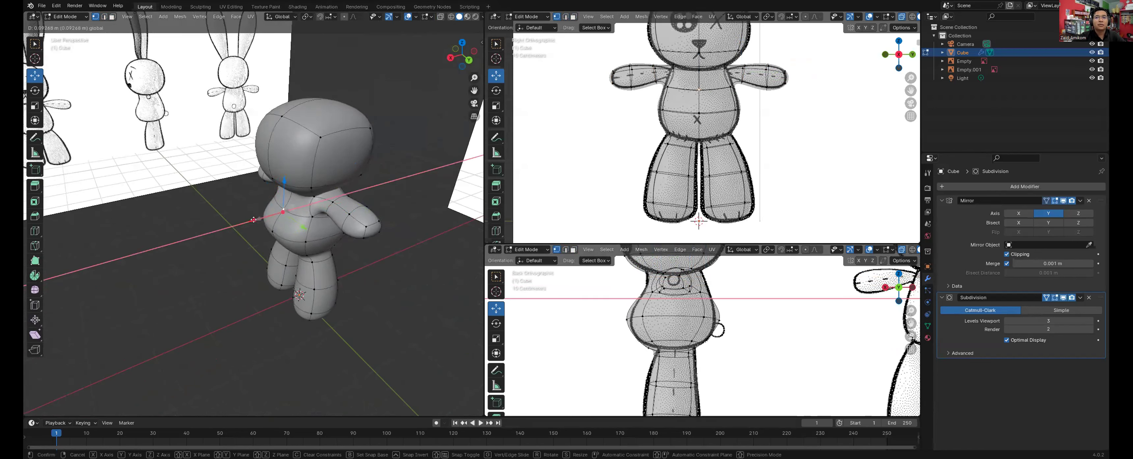
pyautogui.click(275, 224)
# Step: Adjust the front belly vertices along the X axis to follow the belly outline in the side view
pyautogui.click(271, 232)
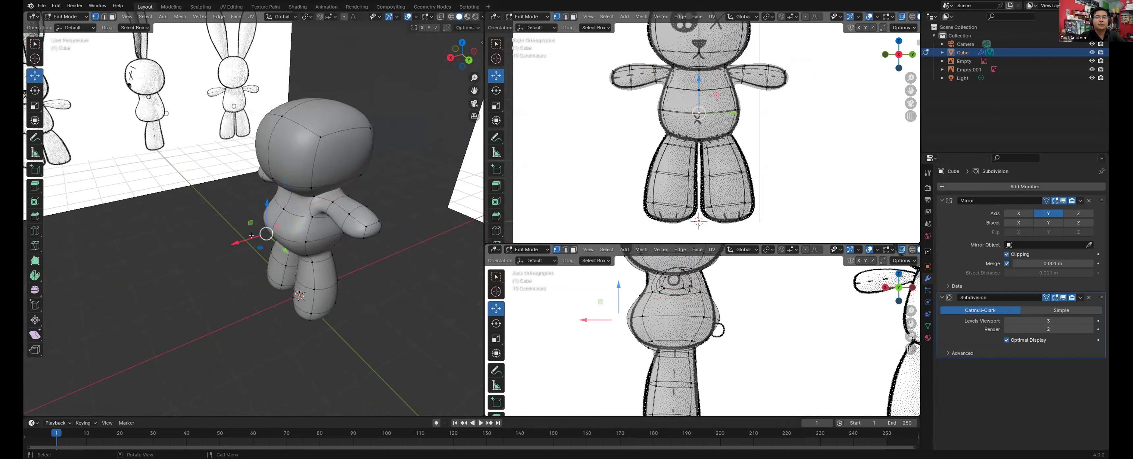
pyautogui.press('g')
pyautogui.press('x')
pyautogui.click(259, 232)
pyautogui.click(306, 237)
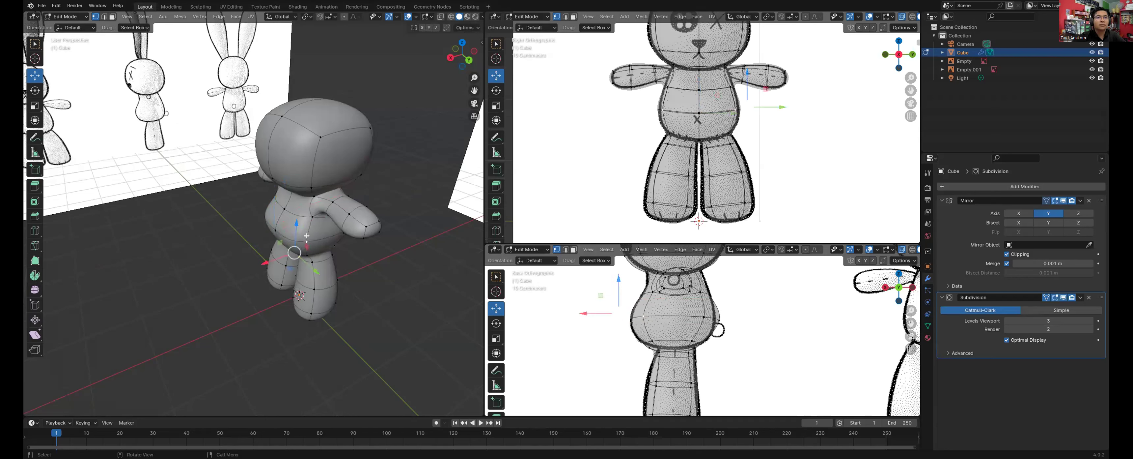
pyautogui.moveTo(290, 252); pyautogui.dragTo(248, 237)
pyautogui.click(279, 225)
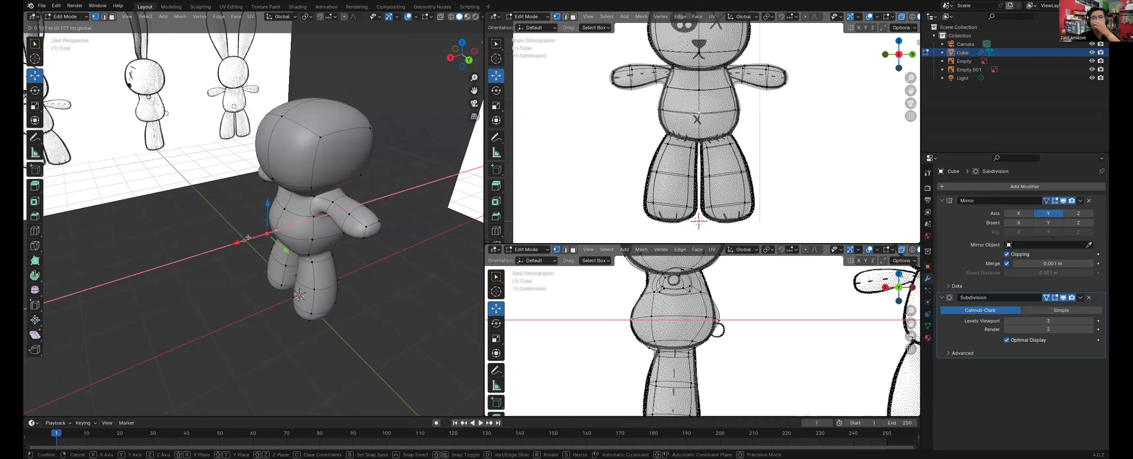
pyautogui.moveTo(386, 250); pyautogui.dragTo(386, 250)
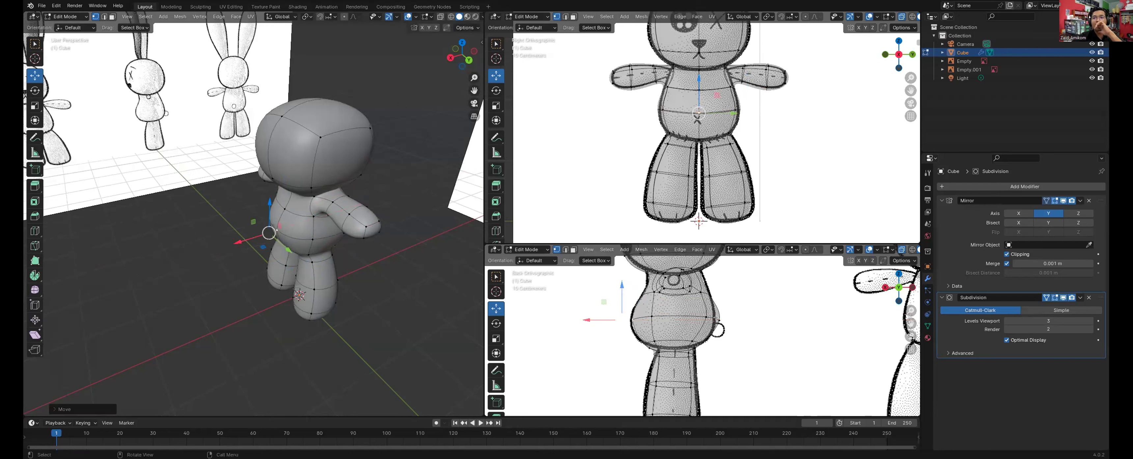
# Step: Move the torso's rear side vertex along the X axis to reshape the back, and save the file
pyautogui.click(340, 212)
pyautogui.moveTo(352, 282); pyautogui.dragTo(277, 231, button='middle')
pyautogui.moveTo(275, 235); pyautogui.dragTo(272, 234)
pyautogui.click(268, 245)
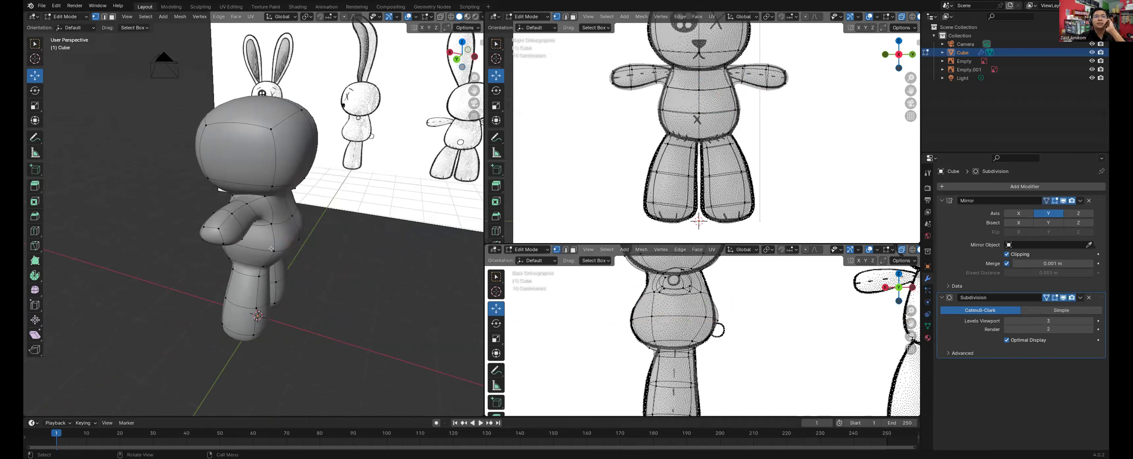
pyautogui.click(255, 250)
pyautogui.press('g')
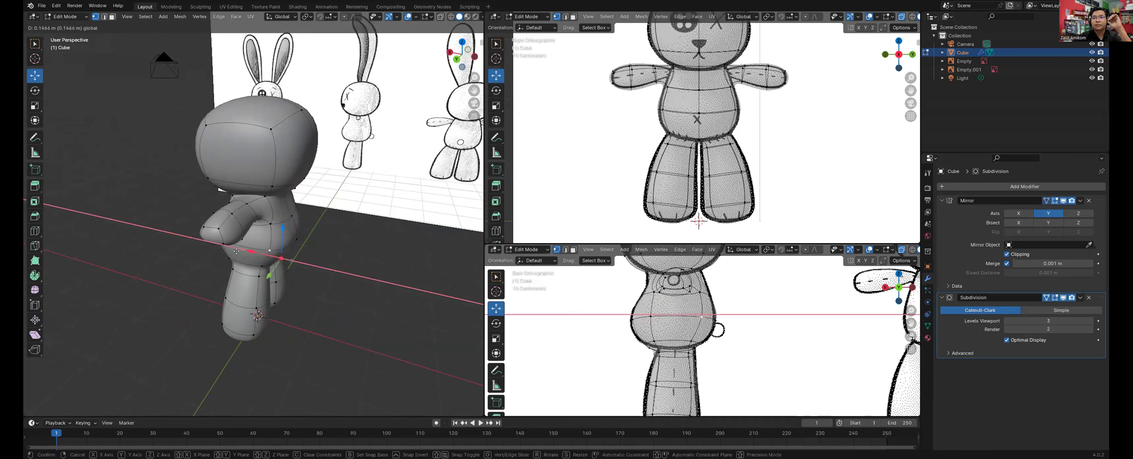
pyautogui.click(240, 249)
pyautogui.moveTo(239, 302); pyautogui.dragTo(240, 302, button='middle')
pyautogui.moveTo(290, 265); pyautogui.dragTo(291, 265, button='middle')
pyautogui.hotkey('ctrl', 's')
# Step: Inset the top face of the head to form the base of the ears
pyautogui.moveTo(334, 170); pyautogui.dragTo(366, 184, button='middle')
pyautogui.click(348, 174)
pyautogui.press('i')
pyautogui.click(361, 182)
pyautogui.moveTo(328, 210); pyautogui.dragTo(312, 222, button='middle')
pyautogui.press('s')
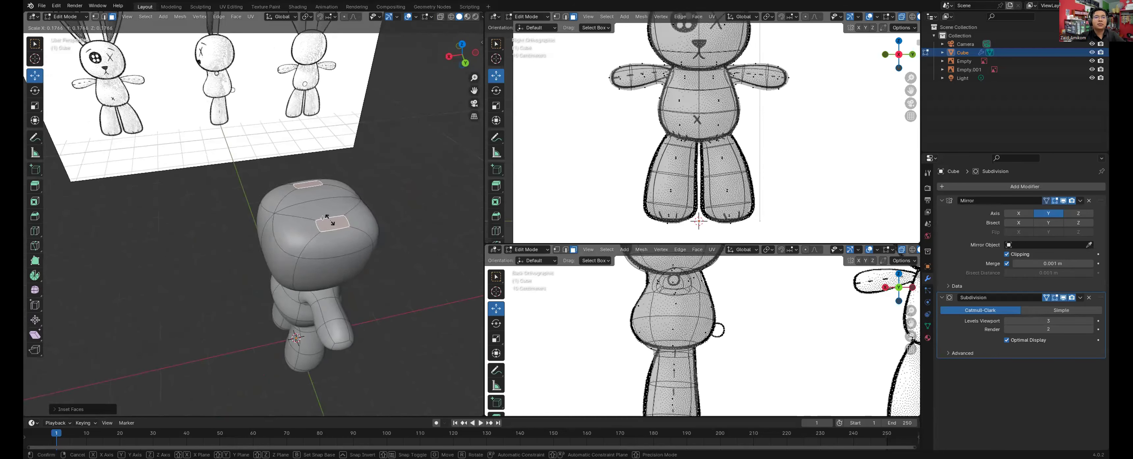
pyautogui.click(339, 218)
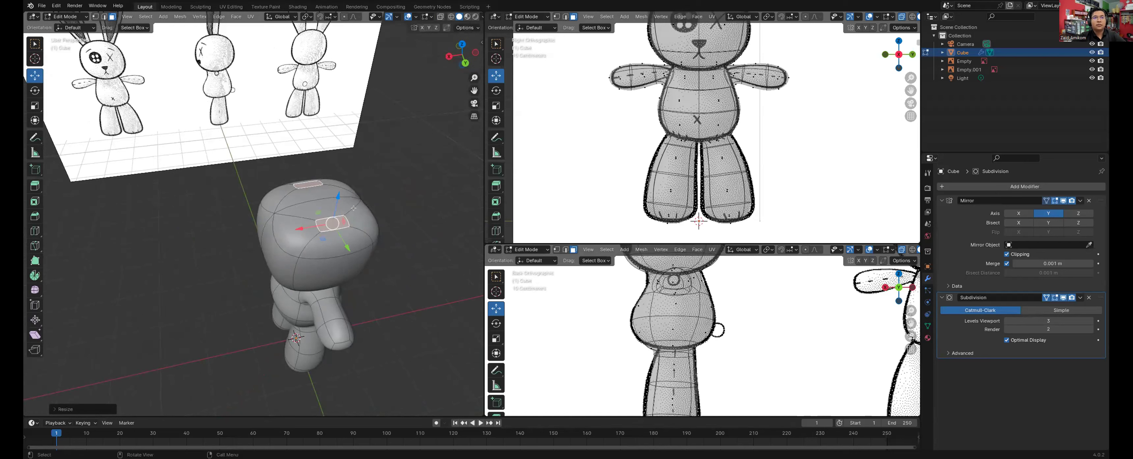
pyautogui.hotkey('ctrl', 'z')
# Step: Scale the inset ear-base face along the X axis only
pyautogui.press('s')
pyautogui.press('x')
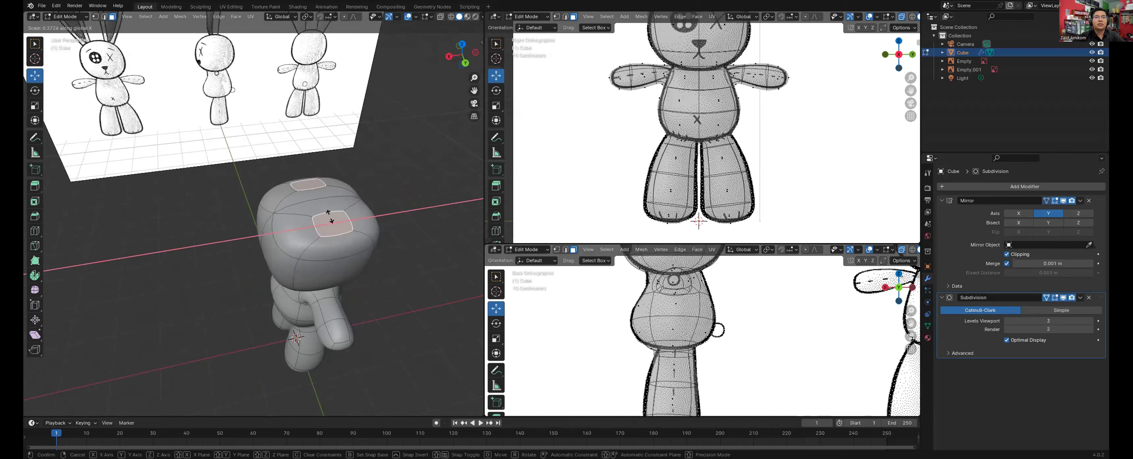
pyautogui.click(329, 216)
# Step: Extrude the ear-base face upward in three segments along the drawn ear to its tip in the front view
pyautogui.keyDown('shift'); pyautogui.moveTo(654, 114); pyautogui.dragTo(748, 48, button='middle'); pyautogui.keyUp('shift')
pyautogui.press('e')
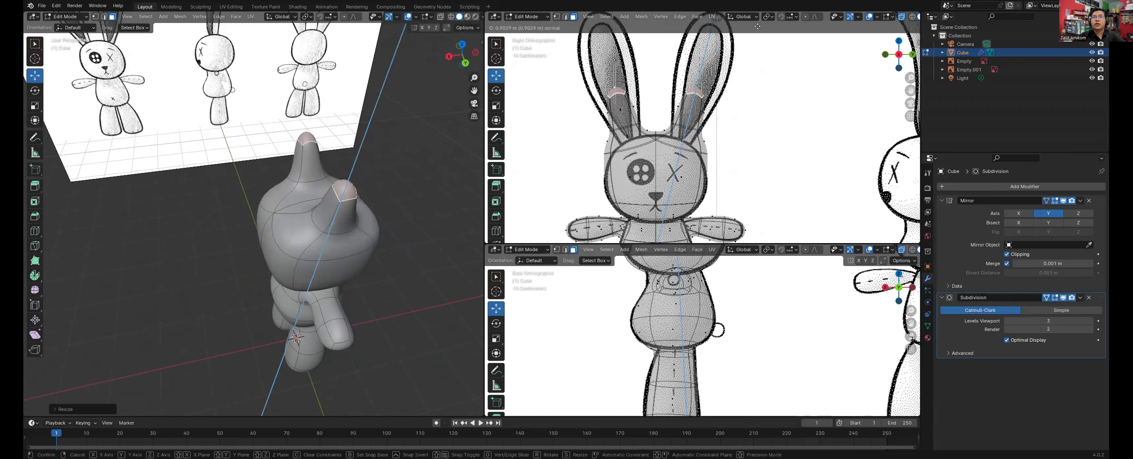
pyautogui.click(659, 114)
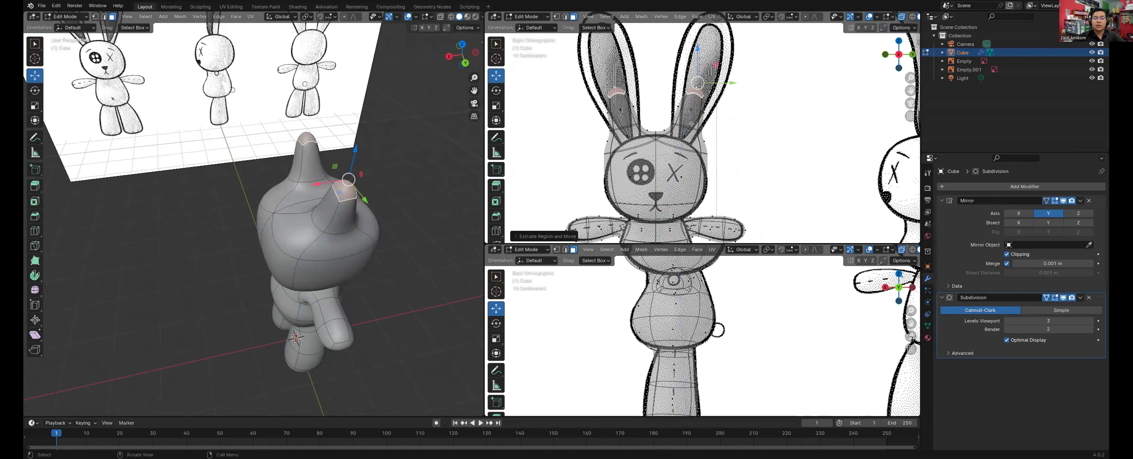
pyautogui.press('e')
pyautogui.click(716, 58)
pyautogui.keyDown('shift'); pyautogui.moveTo(730, 27); pyautogui.dragTo(717, 59, button='middle'); pyautogui.keyUp('shift')
pyautogui.press('e')
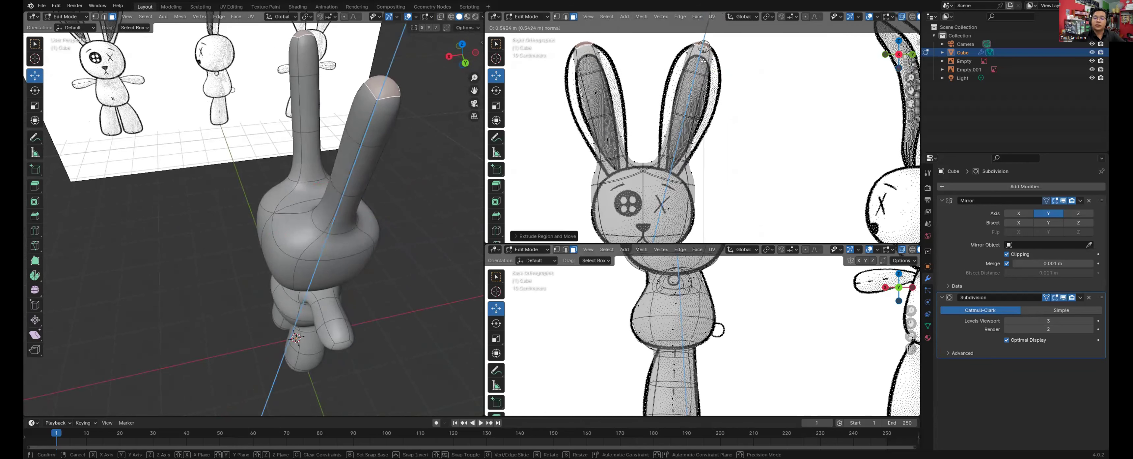
pyautogui.click(727, 25)
# Step: Move the inner and outer vertices of the upper ear to the ear outline in the front view
pyautogui.press('1')
pyautogui.click(687, 76)
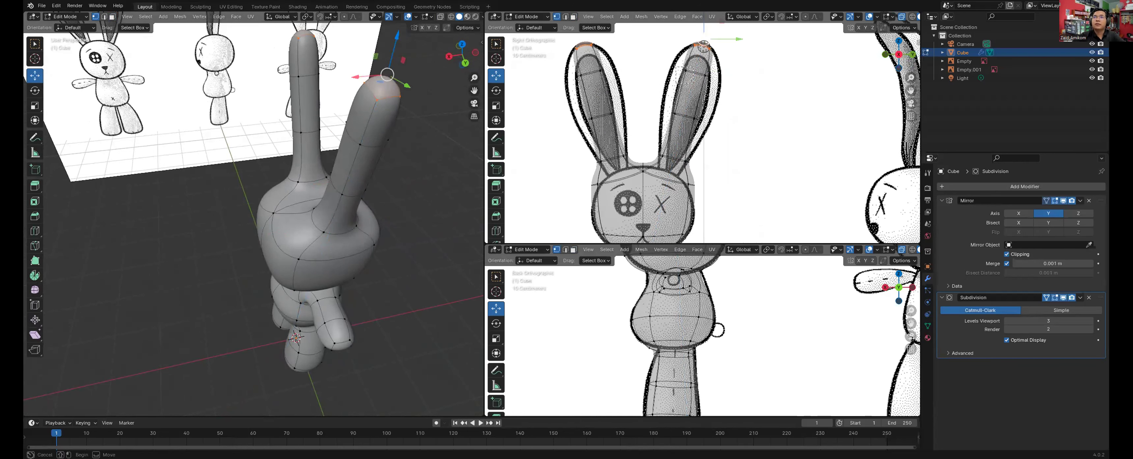
pyautogui.press('g')
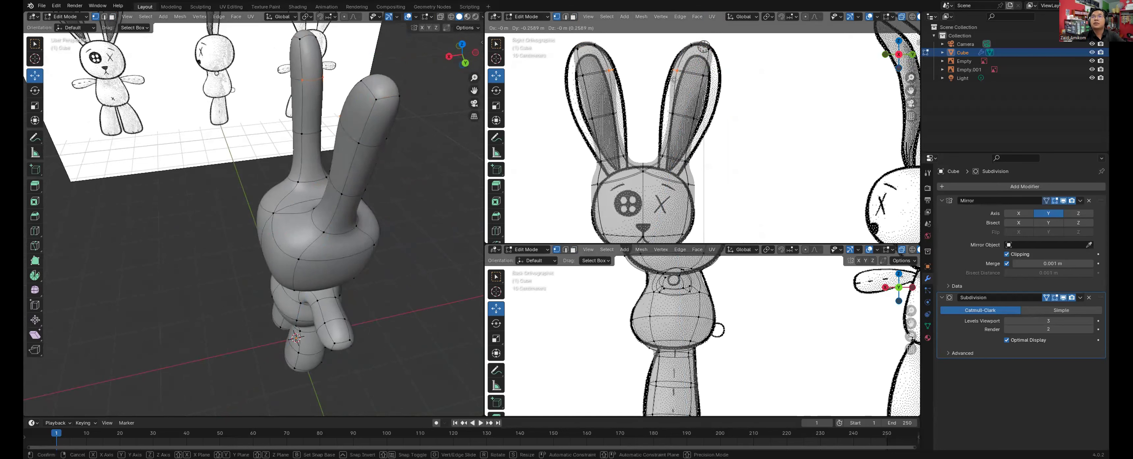
pyautogui.click(673, 79)
pyautogui.click(704, 75)
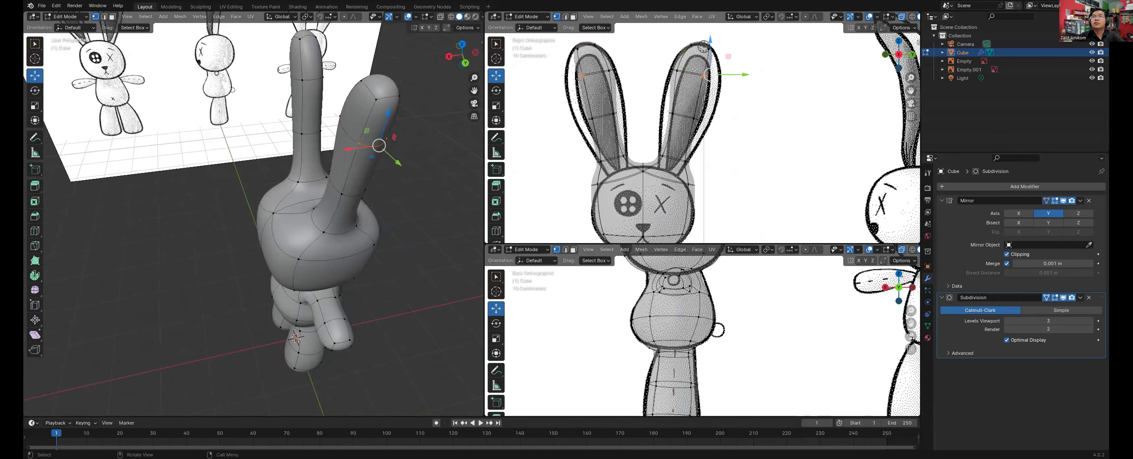
pyautogui.press('g')
pyautogui.click(718, 89)
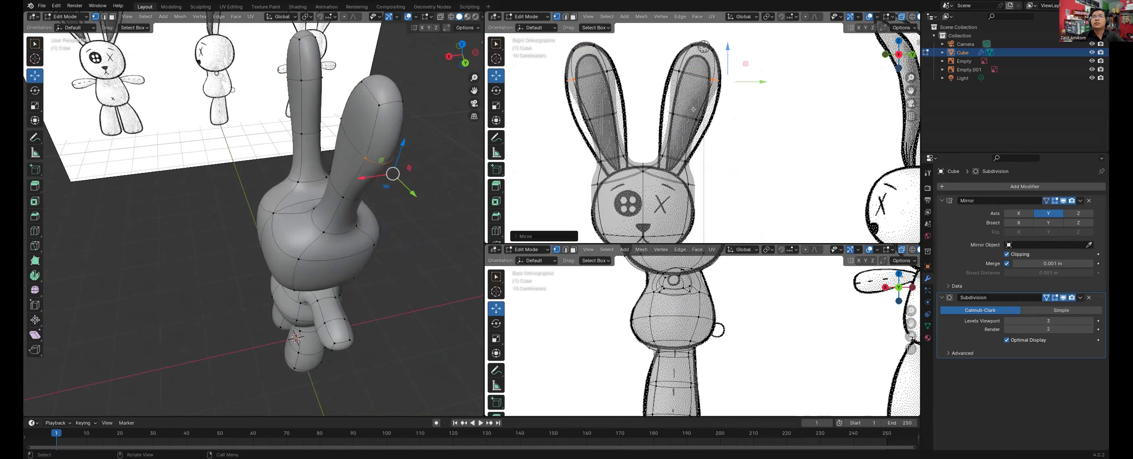
# Step: Fit the outer and inner mid-ear vertices to the ear outline in the front-view drawing
pyautogui.click(686, 112)
pyautogui.press('g')
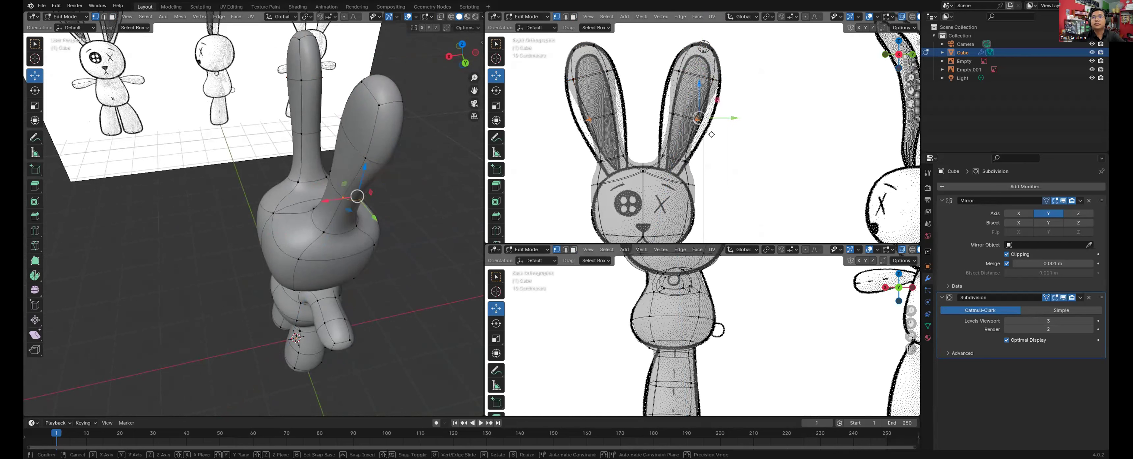
pyautogui.click(680, 116)
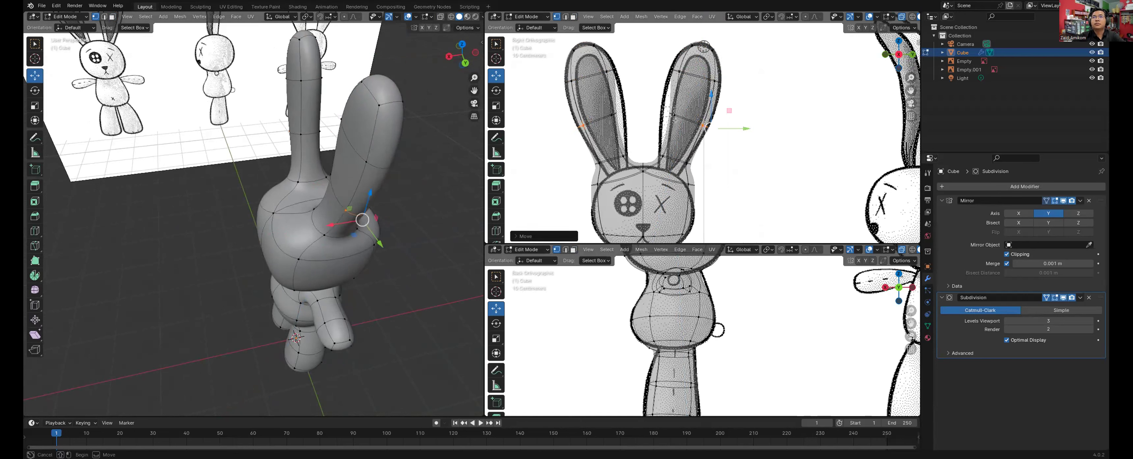
pyautogui.keyDown('alt'); pyautogui.click(661, 106); pyautogui.keyUp('alt')
pyautogui.press('g')
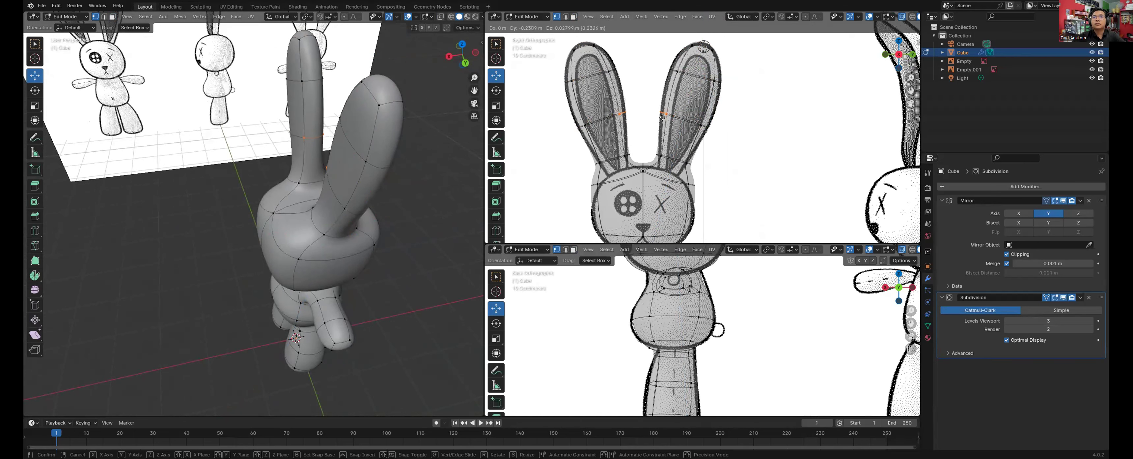
pyautogui.click(699, 175)
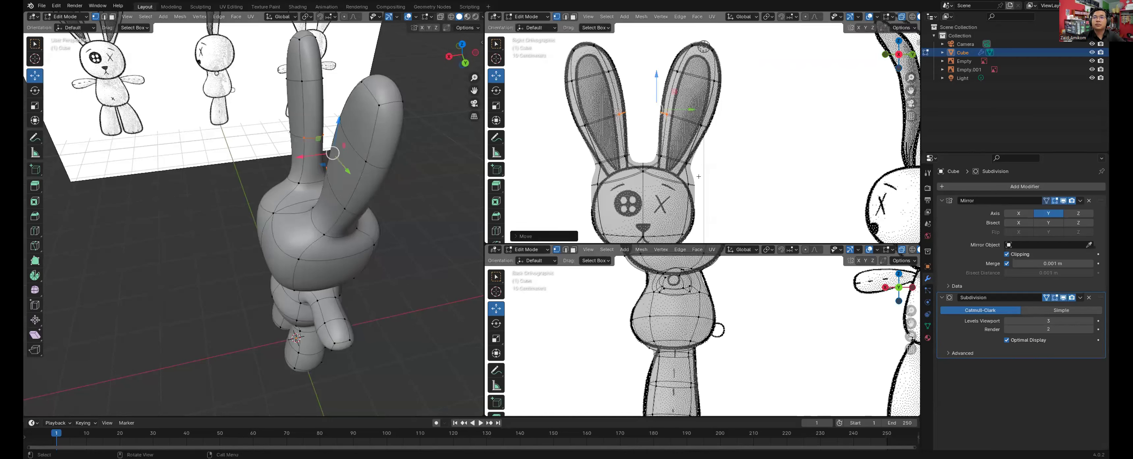
# Step: Move the upper side vertices of the head to the head outline in the front view
pyautogui.keyDown('alt'); pyautogui.click(682, 185); pyautogui.keyUp('alt')
pyautogui.press('g')
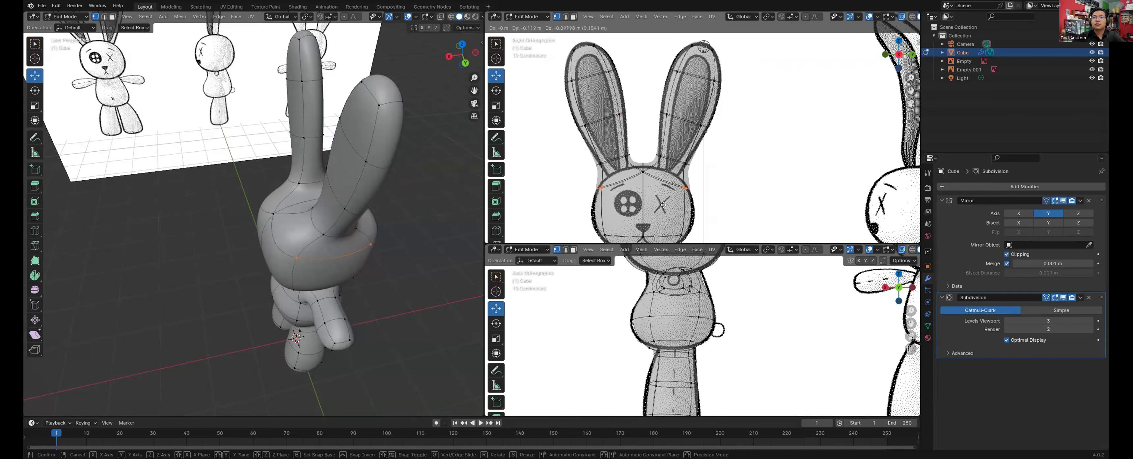
pyautogui.click(683, 187)
# Step: Fit the outer and inner ear-base vertices to the ear and head outline in the front-view drawing
pyautogui.moveTo(676, 146); pyautogui.dragTo(688, 176)
pyautogui.press('g')
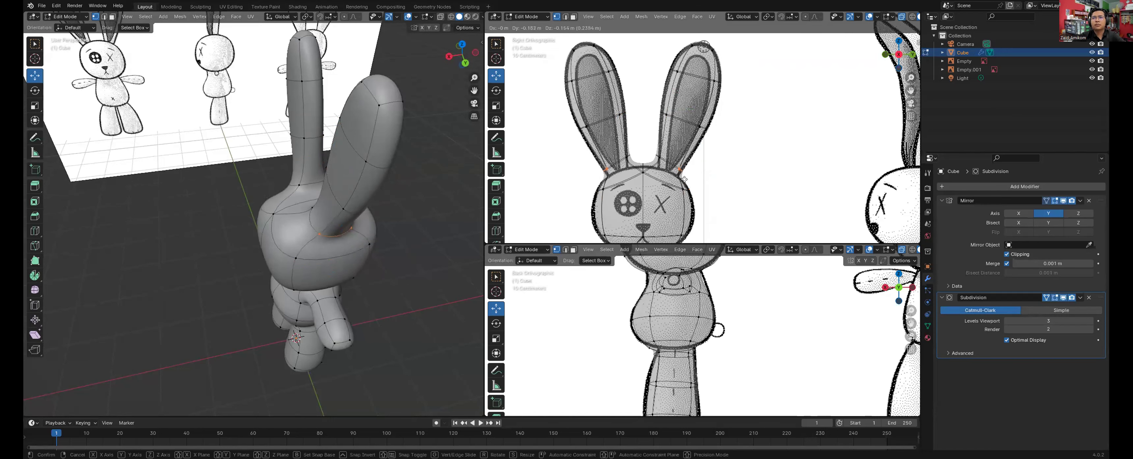
pyautogui.click(685, 185)
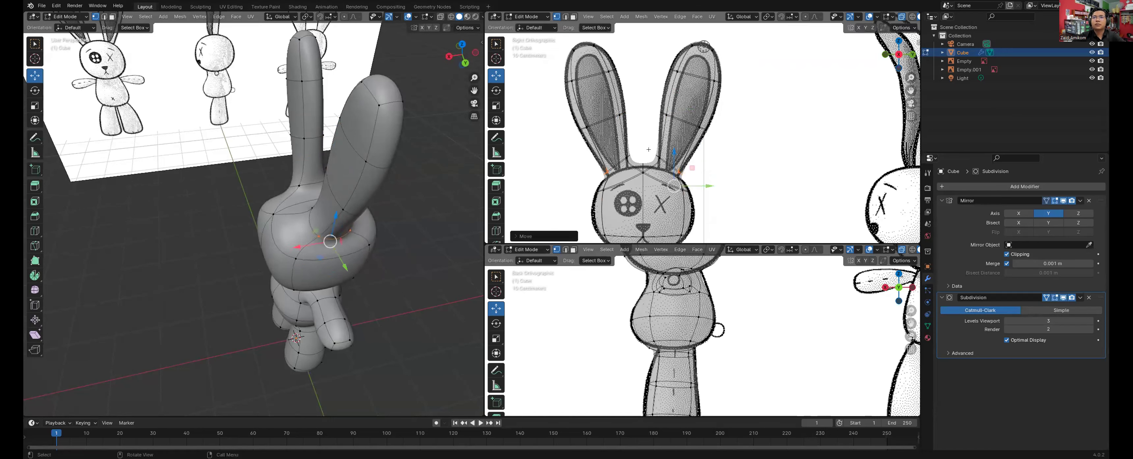
pyautogui.click(659, 164)
pyautogui.press('g')
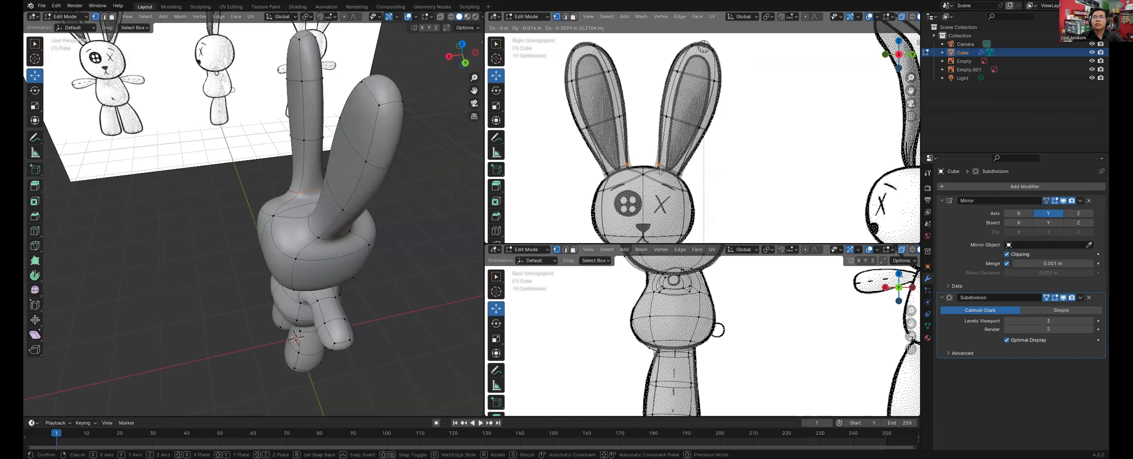
pyautogui.click(661, 171)
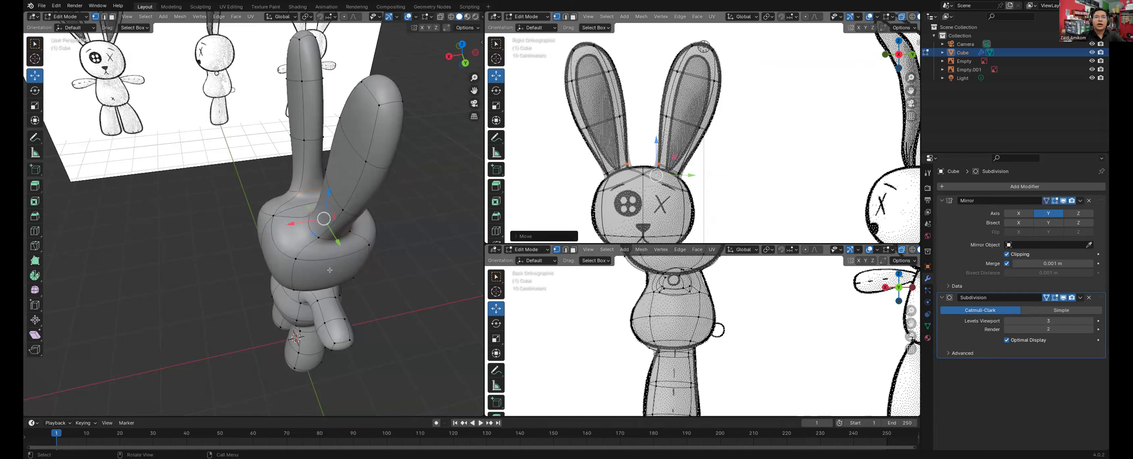
# Step: Move the head's upper front and rear side vertices along the X axis in the perspective view to round the head
pyautogui.moveTo(330, 270); pyautogui.dragTo(344, 181, button='middle')
pyautogui.moveTo(319, 150)
pyautogui.mouseDown(button='middle')
pyautogui.moveTo(348, 158)
pyautogui.moveTo(318, 150)
pyautogui.mouseUp(button='middle')
pyautogui.click(336, 144)
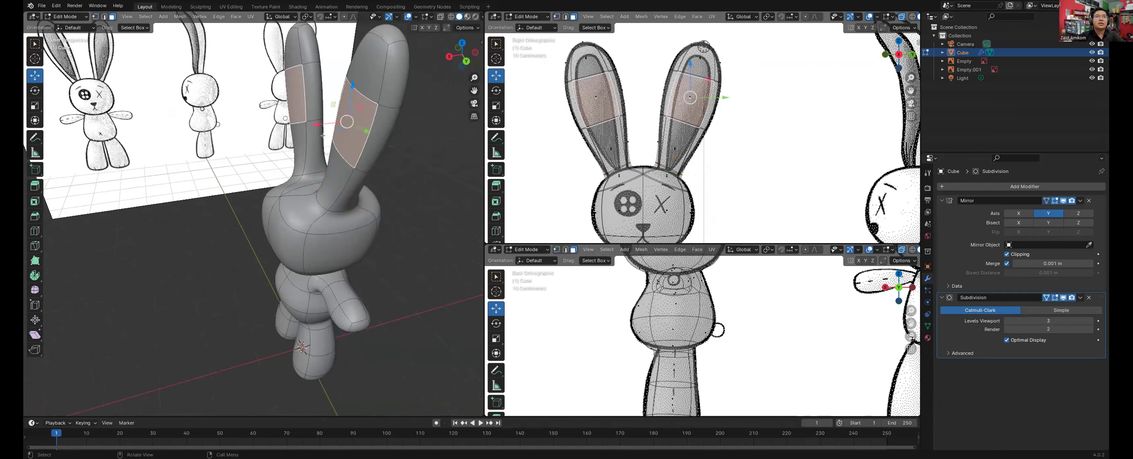
pyautogui.moveTo(320, 121); pyautogui.dragTo(334, 118)
pyautogui.click(334, 118)
pyautogui.press('1')
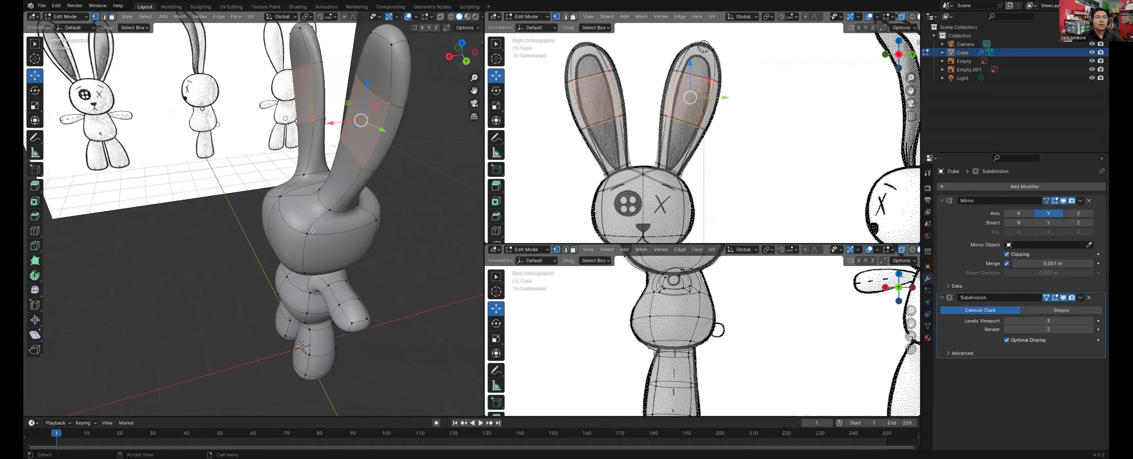
pyautogui.click(306, 231)
pyautogui.moveTo(247, 241); pyautogui.dragTo(284, 233)
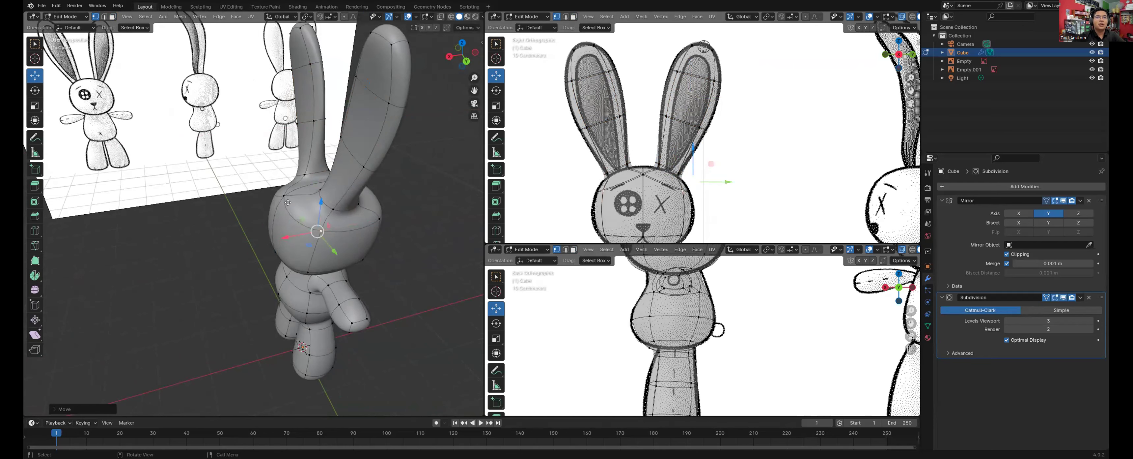
pyautogui.moveTo(288, 202); pyautogui.dragTo(321, 210, button='middle')
pyautogui.click(322, 211)
pyautogui.moveTo(314, 204); pyautogui.dragTo(304, 204)
# Step: Move the upper rear and upper front centre vertices of the head toward the head outline in the side view
pyautogui.moveTo(570, 299); pyautogui.dragTo(590, 310, button='middle')
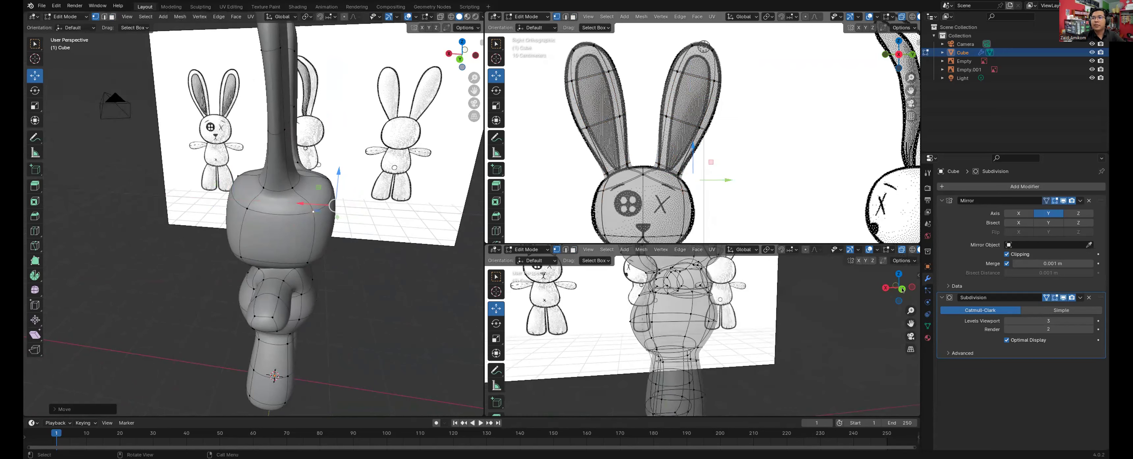
pyautogui.keyDown('shift'); pyautogui.moveTo(750, 298); pyautogui.dragTo(748, 388, button='middle'); pyautogui.keyUp('shift')
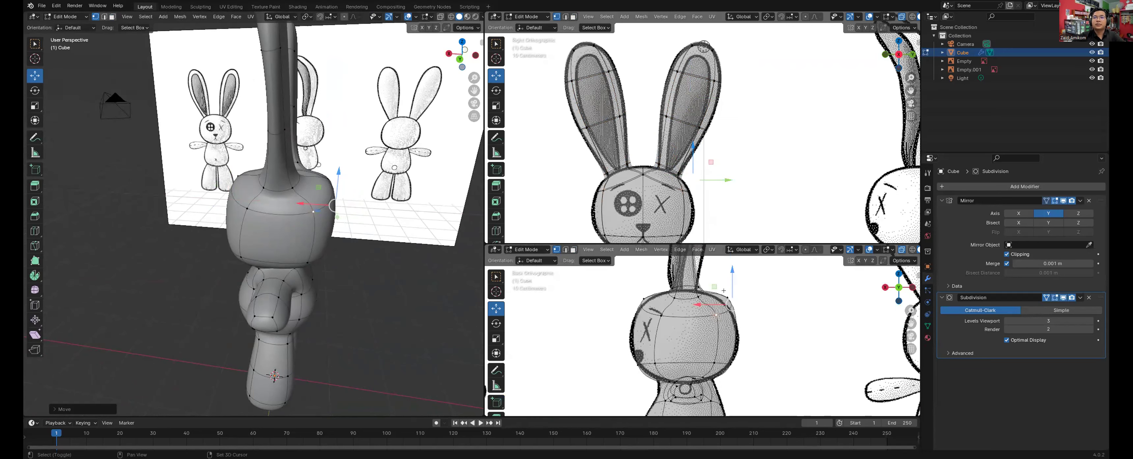
pyautogui.moveTo(715, 287); pyautogui.dragTo(731, 307)
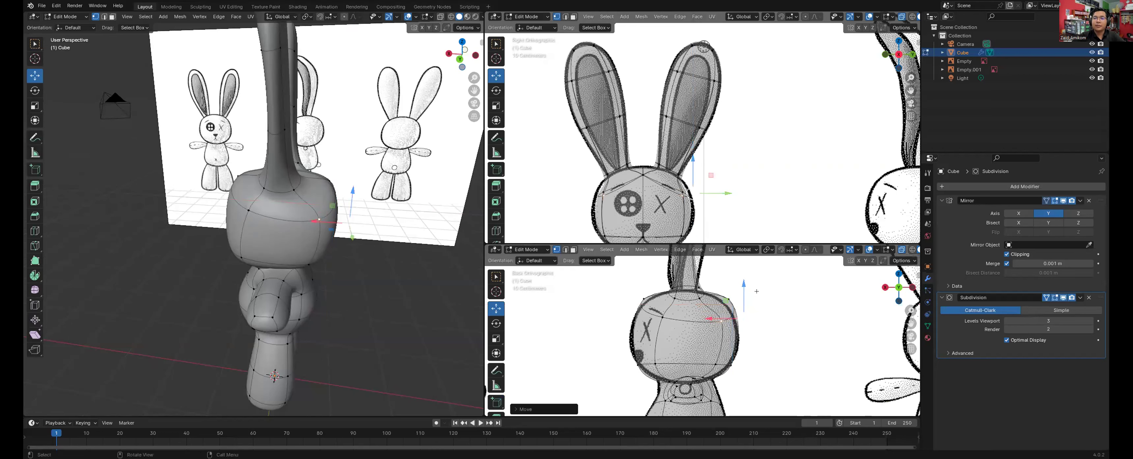
pyautogui.hotkey('ctrl', 'z')
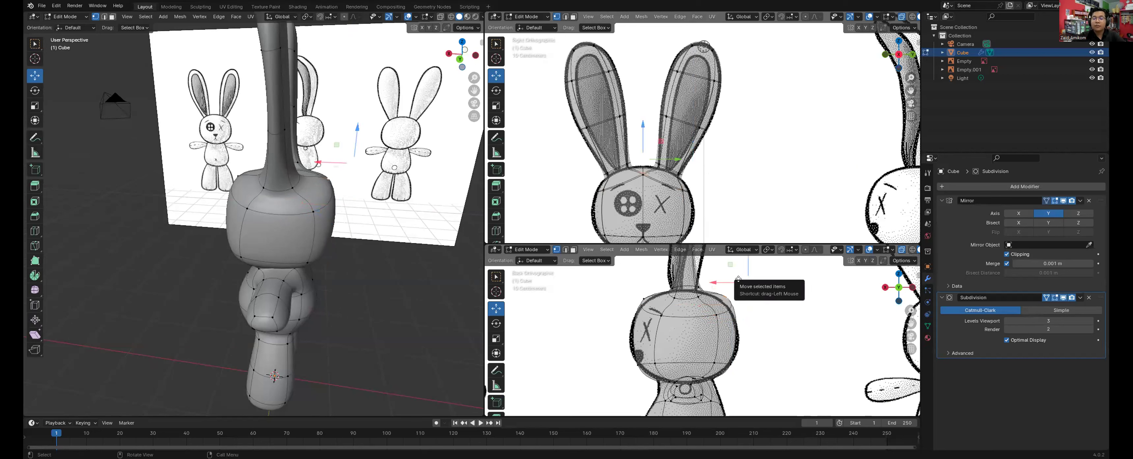
pyautogui.press('g')
pyautogui.click(737, 284)
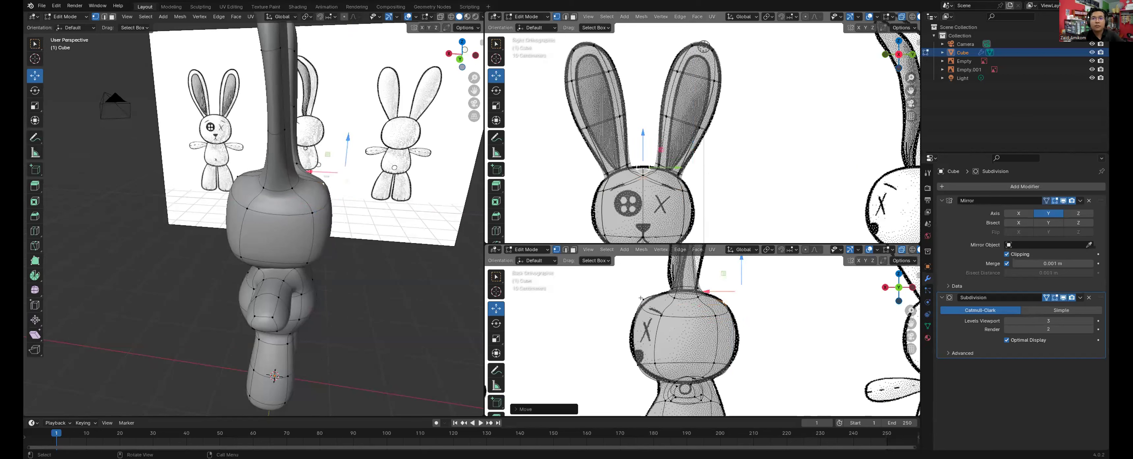
pyautogui.press('g')
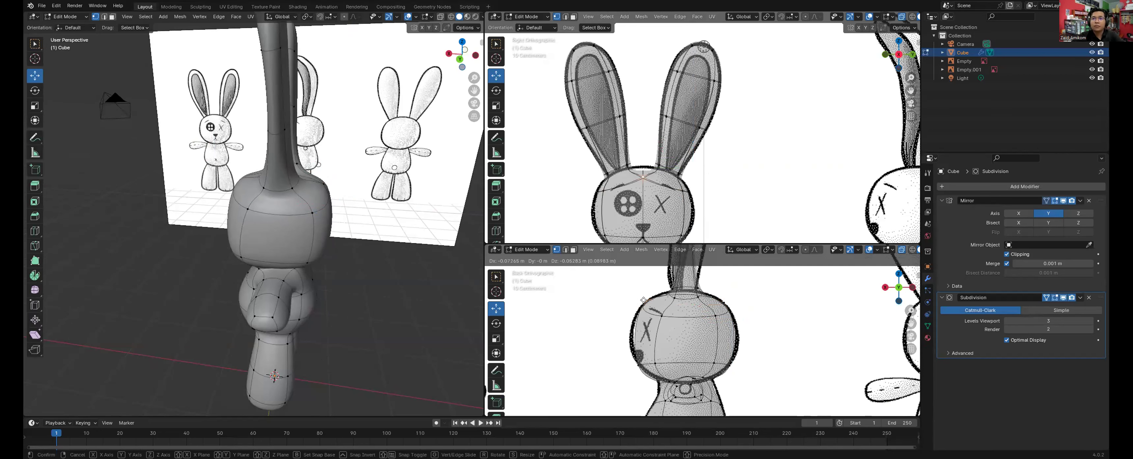
pyautogui.click(641, 301)
# Step: Add a horizontal loop cut around the middle of the head
pyautogui.moveTo(339, 256); pyautogui.dragTo(611, 350, button='middle')
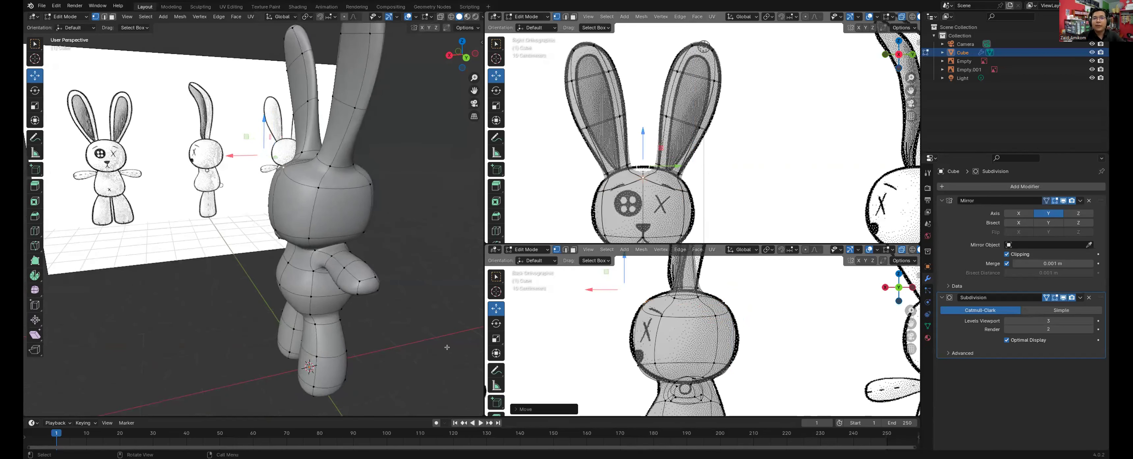
pyautogui.click(34, 229)
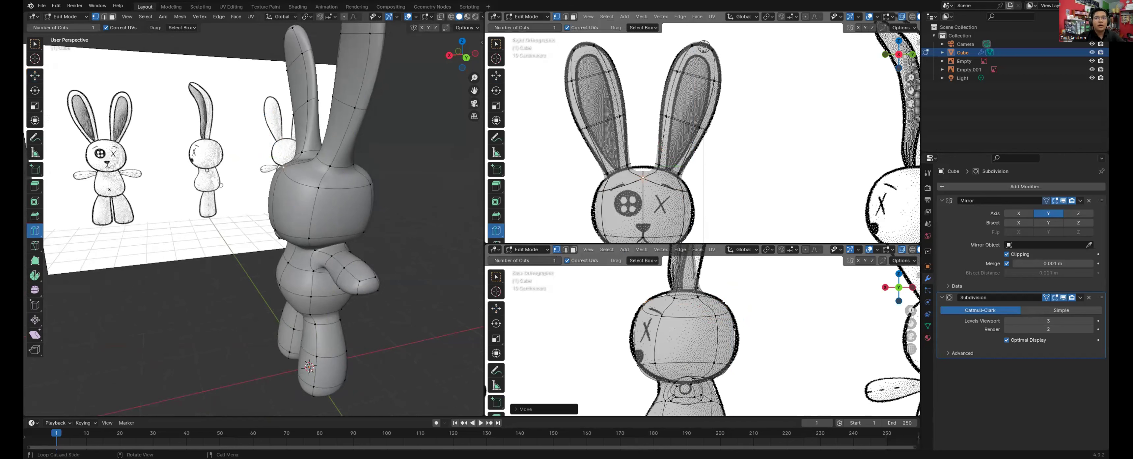
pyautogui.click(718, 337)
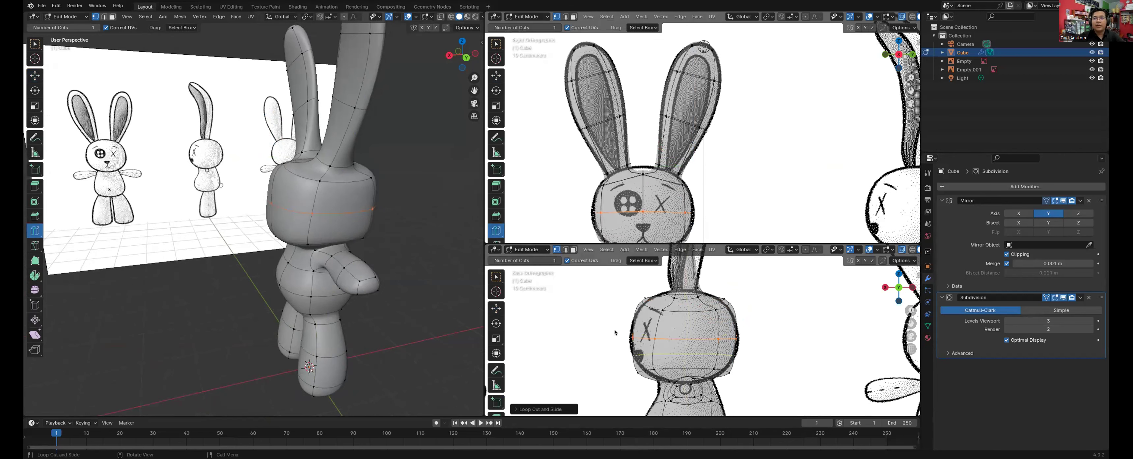
pyautogui.press('w')
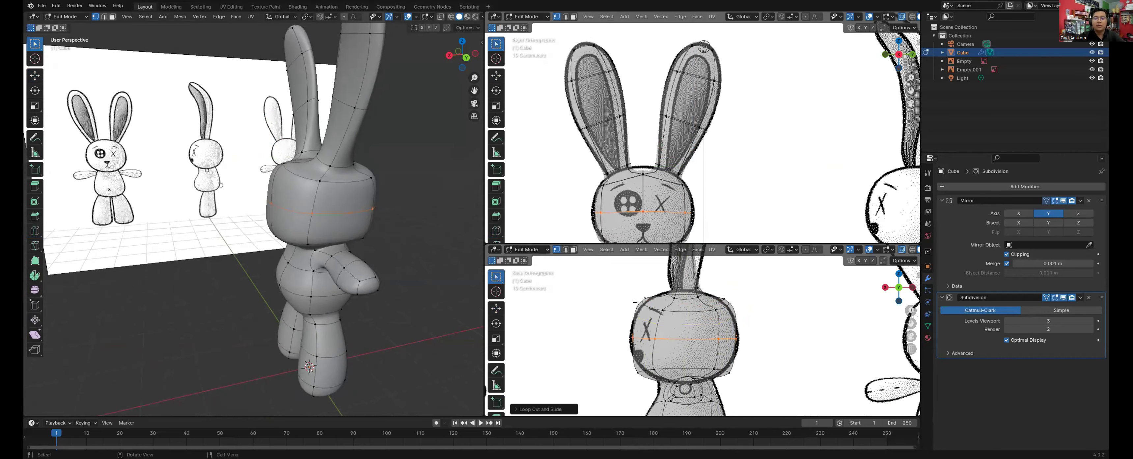
# Step: Fit the head's upper and lower front vertices to the face outline in the side view
pyautogui.click(645, 303)
pyautogui.press('g')
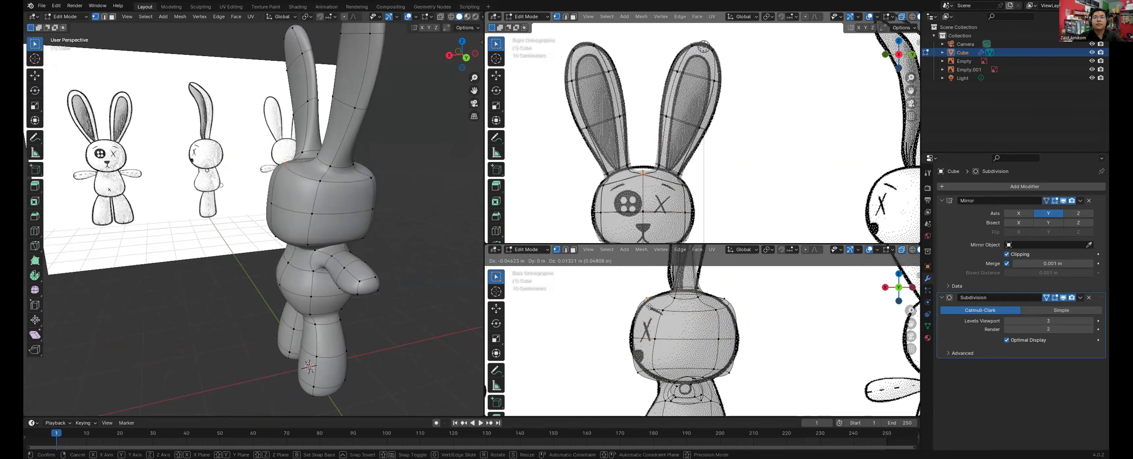
pyautogui.click(544, 278)
pyautogui.moveTo(315, 203); pyautogui.dragTo(214, 251, button='middle')
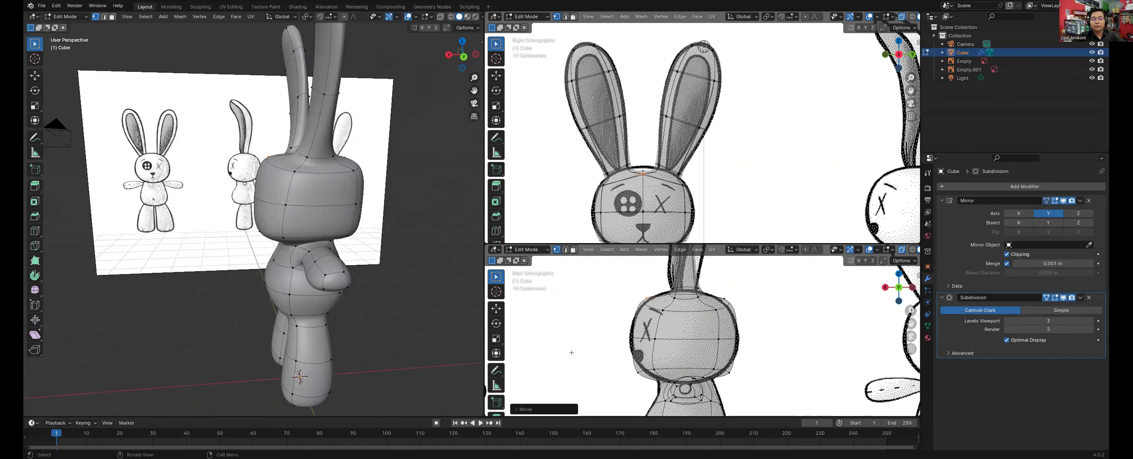
pyautogui.press('g')
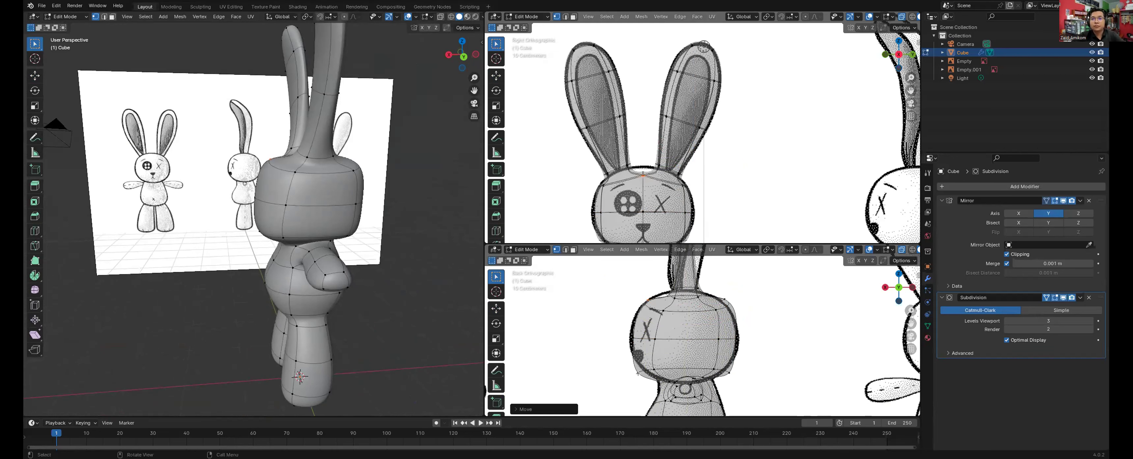
pyautogui.moveTo(633, 365); pyautogui.dragTo(645, 377)
pyautogui.press('g')
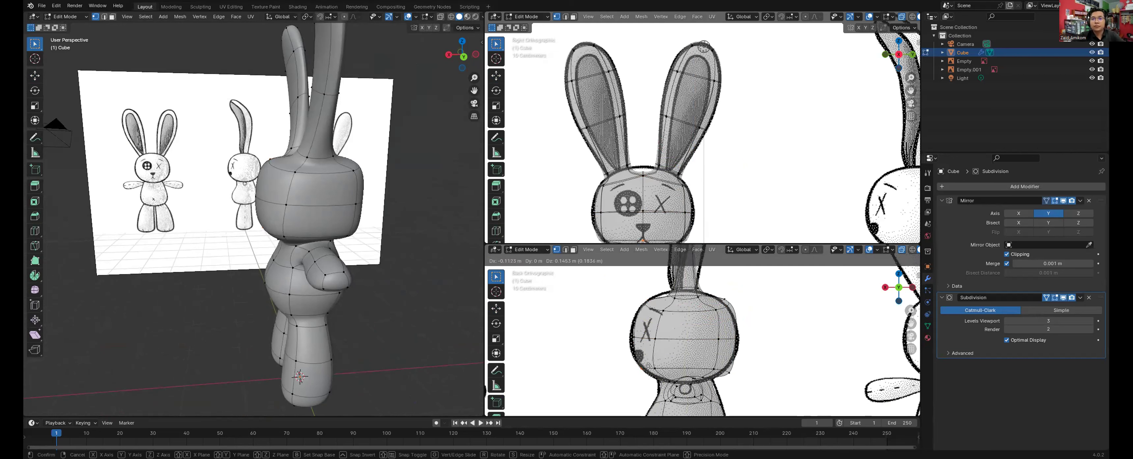
pyautogui.click(646, 366)
# Step: Fit the head's lower and upper rear vertices to the back-of-head outline in the side view
pyautogui.moveTo(621, 327); pyautogui.dragTo(643, 347)
pyautogui.moveTo(740, 378); pyautogui.dragTo(724, 366)
pyautogui.press('g')
pyautogui.click(720, 363)
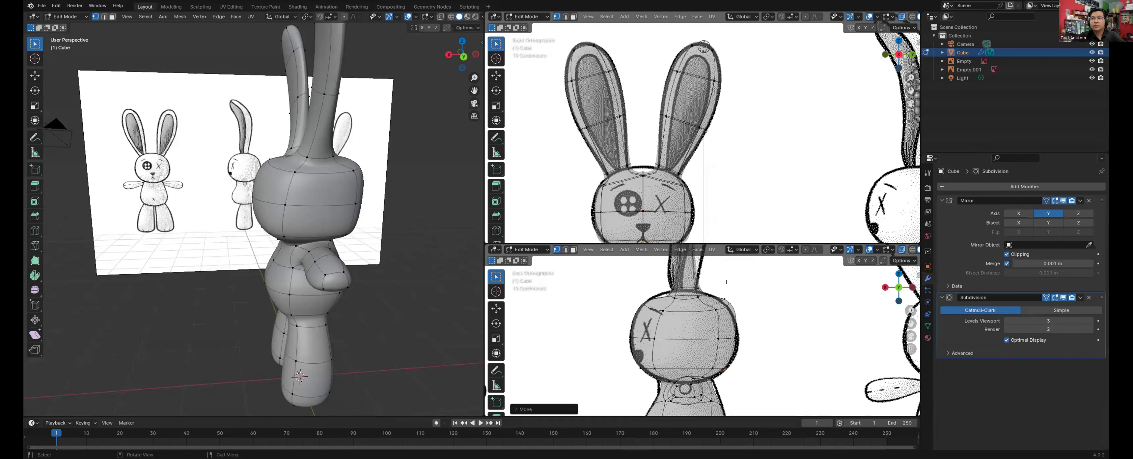
pyautogui.moveTo(733, 289); pyautogui.dragTo(721, 324)
pyautogui.press('g')
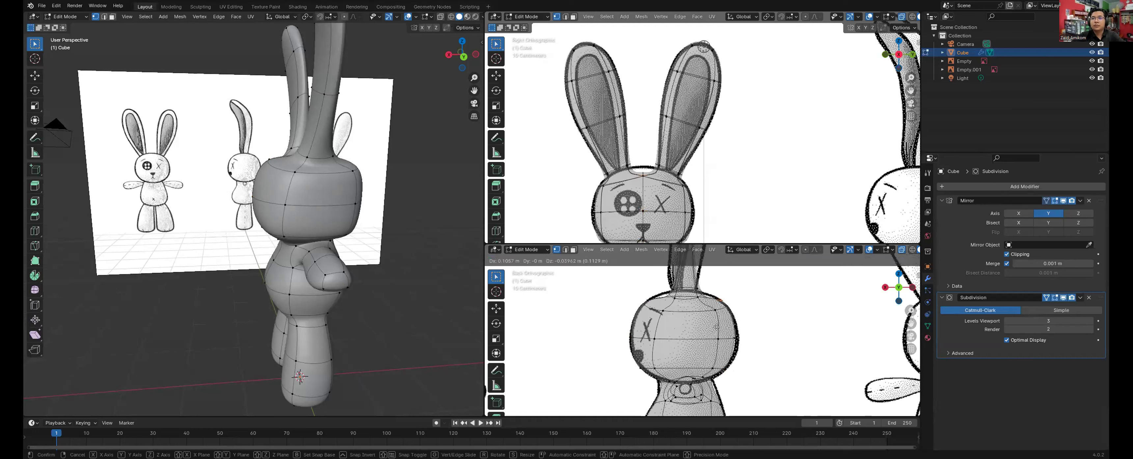
pyautogui.click(715, 328)
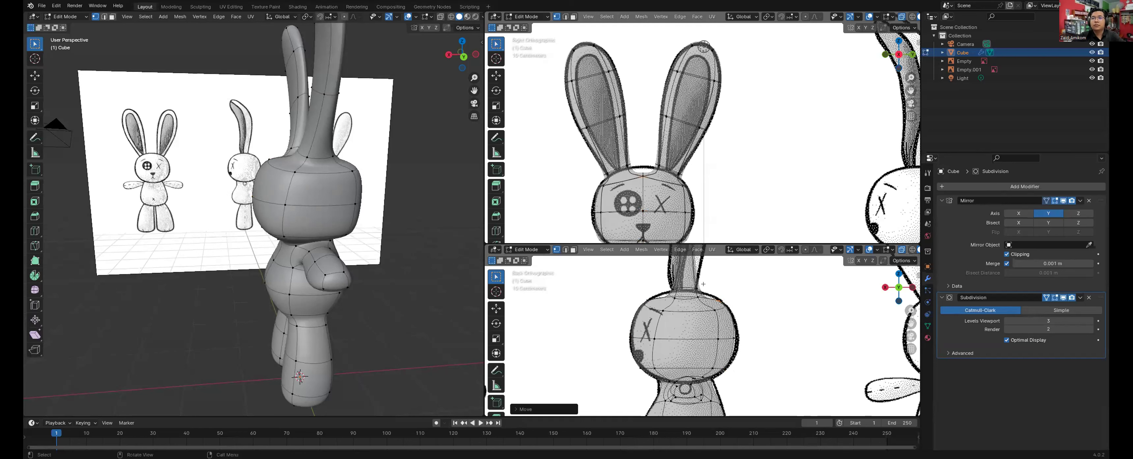
# Step: Move the rear and front ear-base vertices to the drawn ear base in the side view
pyautogui.moveTo(689, 300); pyautogui.dragTo(704, 280)
pyautogui.press('g')
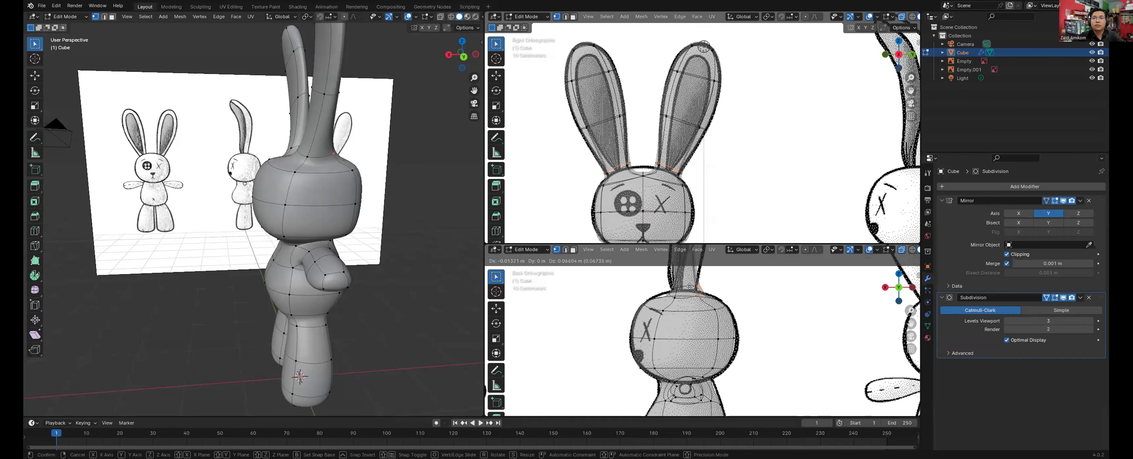
pyautogui.click(687, 291)
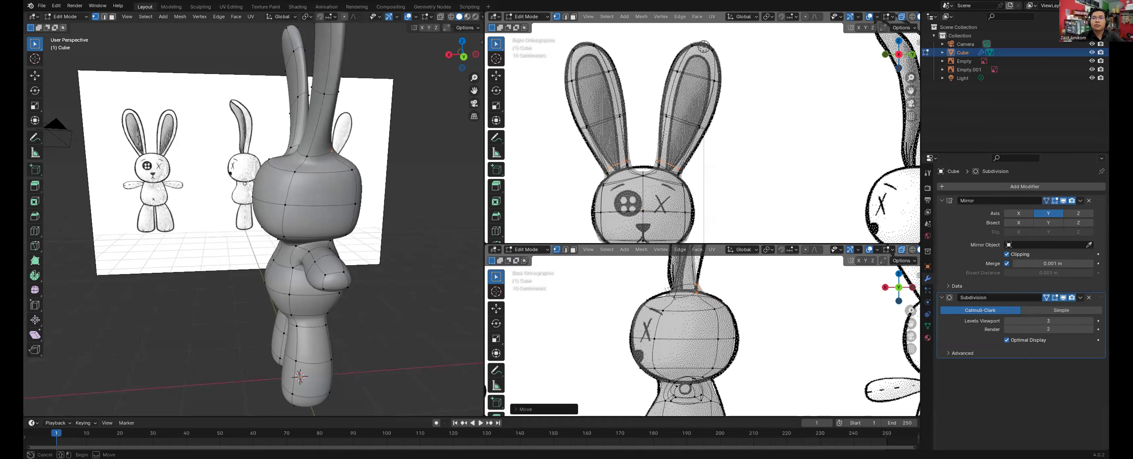
pyautogui.moveTo(676, 304); pyautogui.dragTo(676, 304)
pyautogui.press('g')
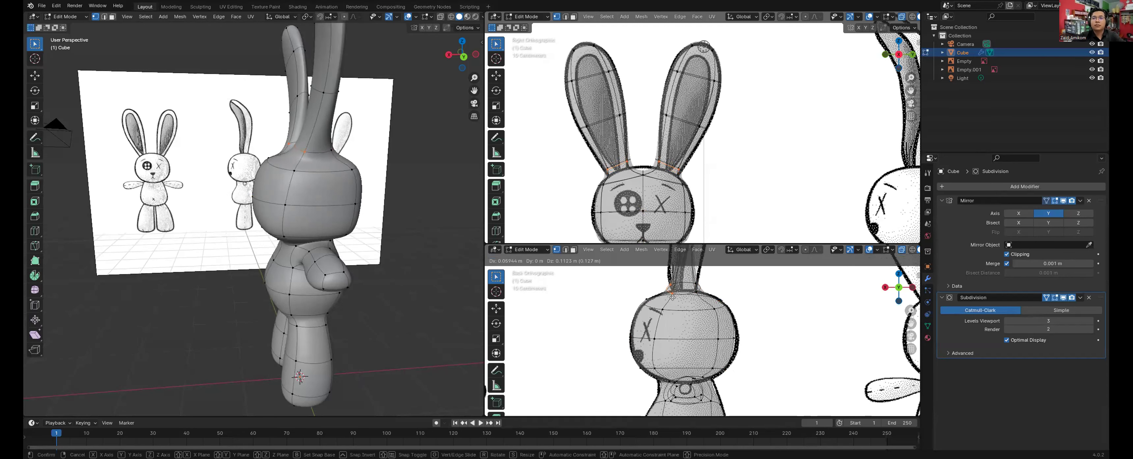
pyautogui.click(672, 297)
pyautogui.moveTo(356, 180); pyautogui.dragTo(264, 308, button='middle')
pyautogui.press('Tab')
pyautogui.press('Tab')
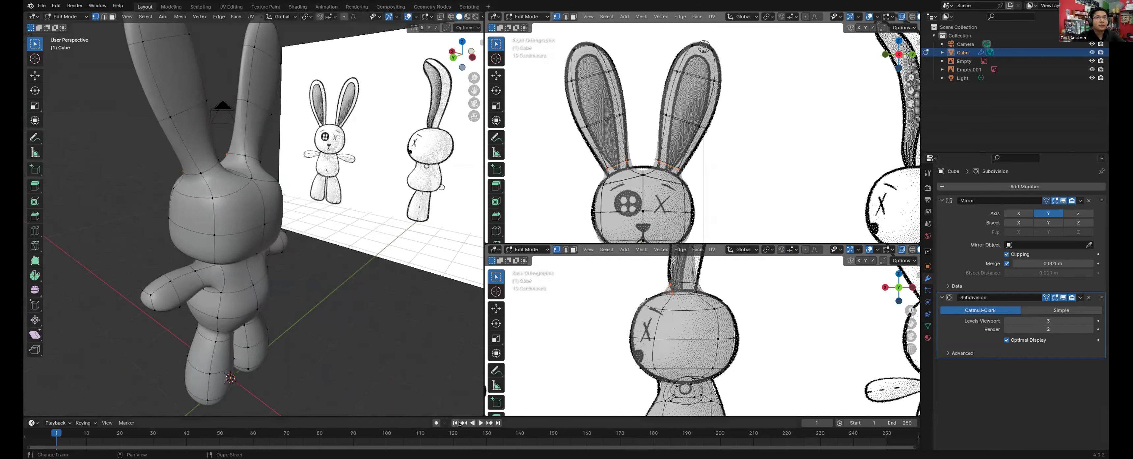
pyautogui.moveTo(334, 317); pyautogui.dragTo(244, 272, button='middle')
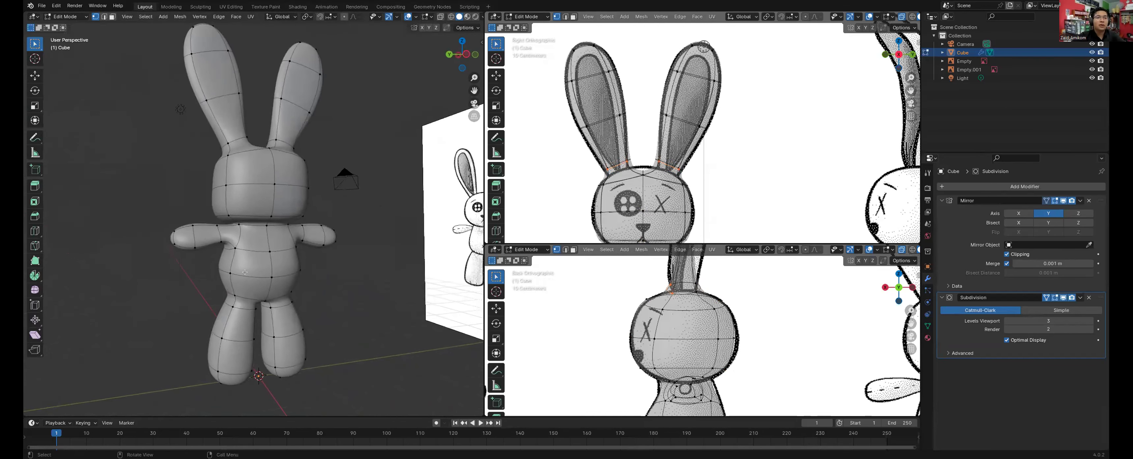
pyautogui.scroll(3, 201, 270)
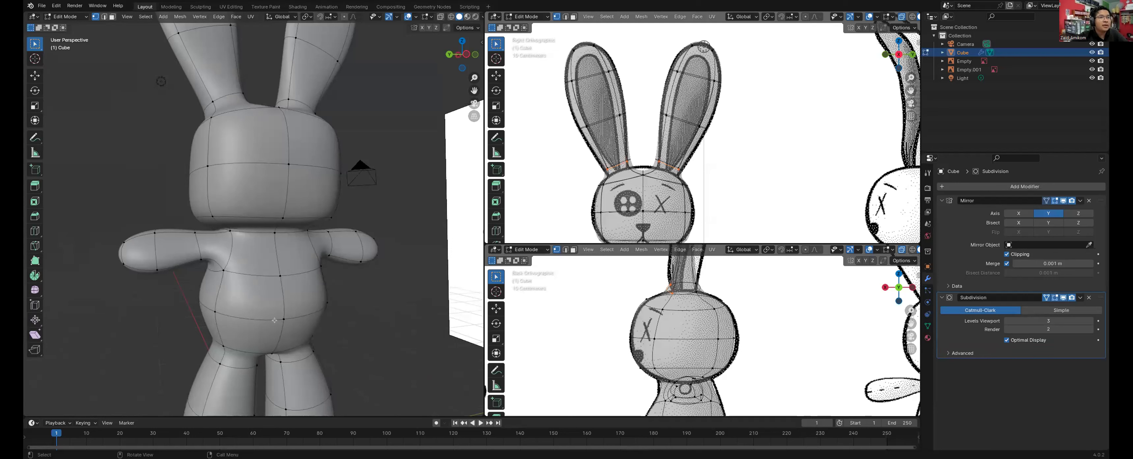
pyautogui.moveTo(268, 316); pyautogui.dragTo(260, 312, button='middle')
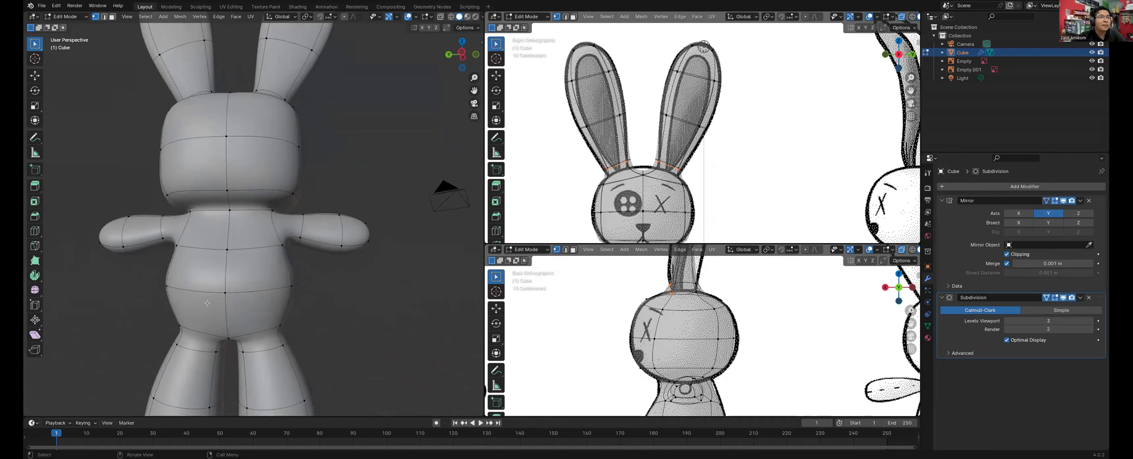
# Step: Extrude the central faces on the lower back of the rabbit's body and scale them down for the tail base
pyautogui.click(223, 312)
pyautogui.press('2')
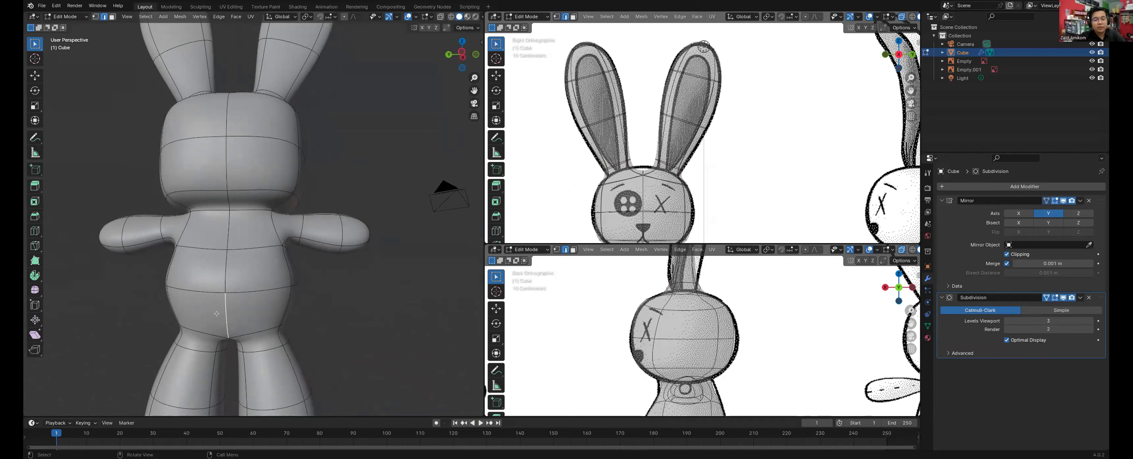
pyautogui.press('3')
pyautogui.keyDown('alt'); pyautogui.click(235, 318); pyautogui.keyUp('alt')
pyautogui.moveTo(235, 317); pyautogui.dragTo(288, 316, button='middle')
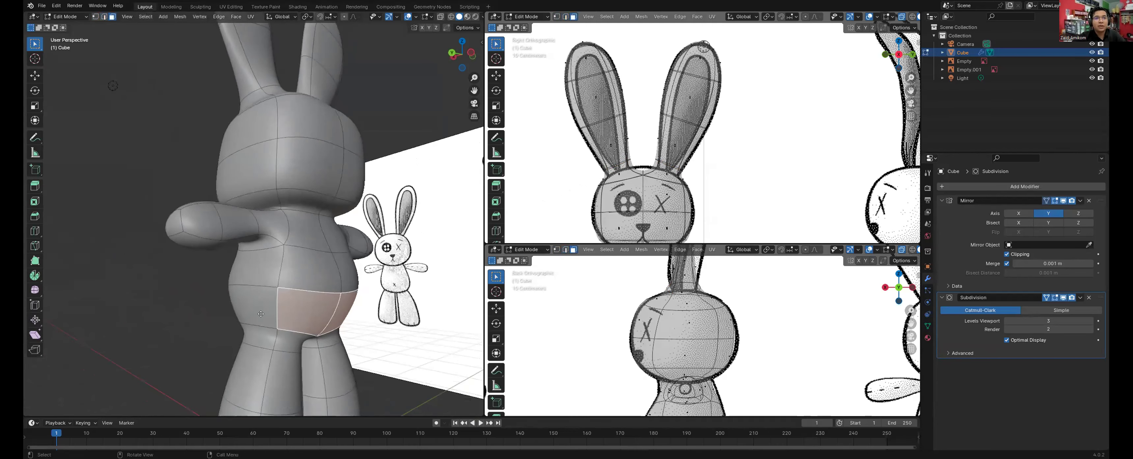
pyautogui.press('e')
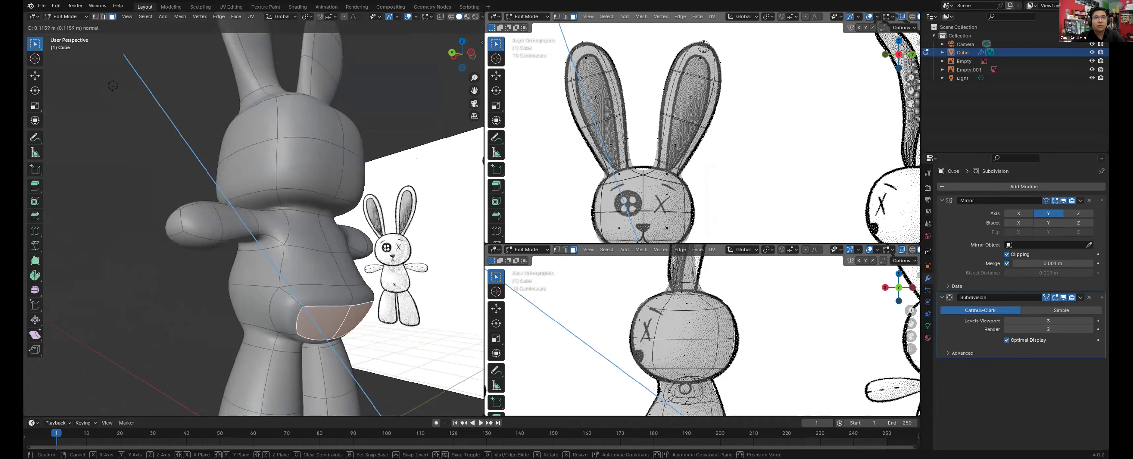
pyautogui.click(348, 319)
pyautogui.press('s')
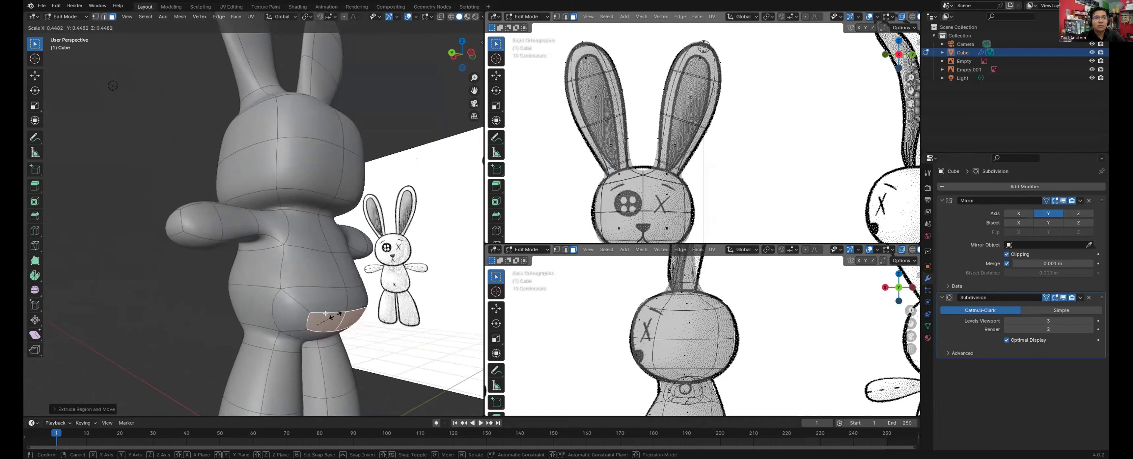
pyautogui.click(340, 326)
# Step: Move the tail base faces to the tail in the side reference and pull their outer edges inward along the Y axis
pyautogui.keyDown('shift'); pyautogui.moveTo(658, 360); pyautogui.dragTo(636, 289, button='middle'); pyautogui.keyUp('shift')
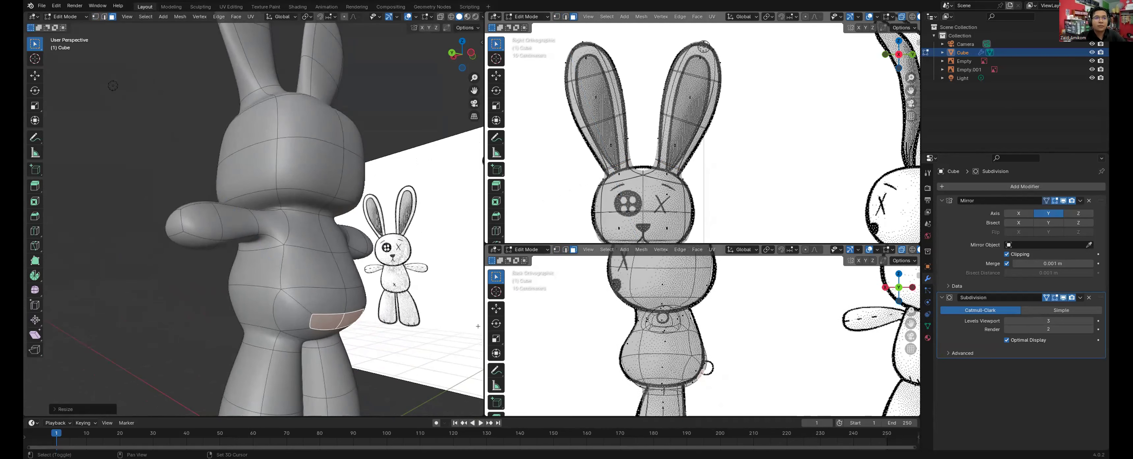
pyautogui.press('g')
pyautogui.click(728, 355)
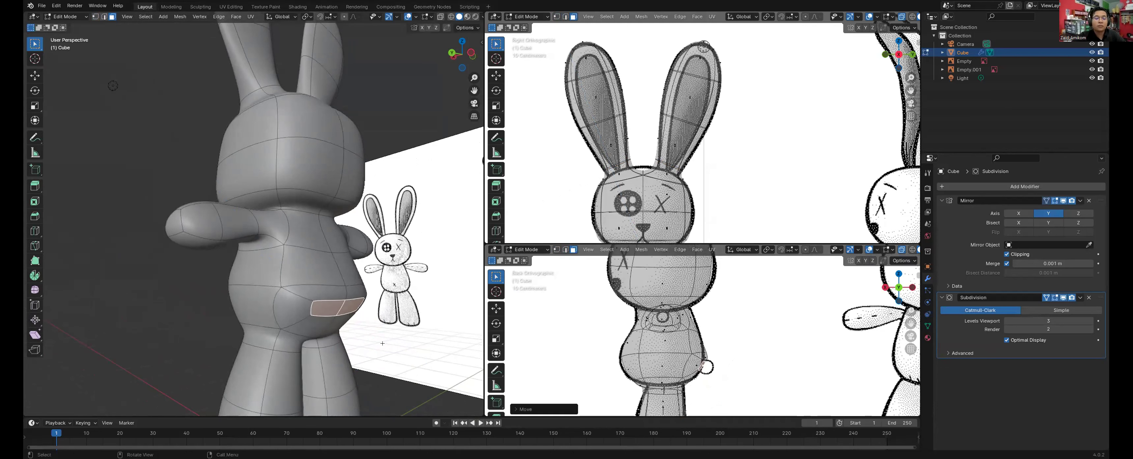
pyautogui.press('2')
pyautogui.moveTo(354, 304); pyautogui.dragTo(367, 296, button='middle')
pyautogui.press('g')
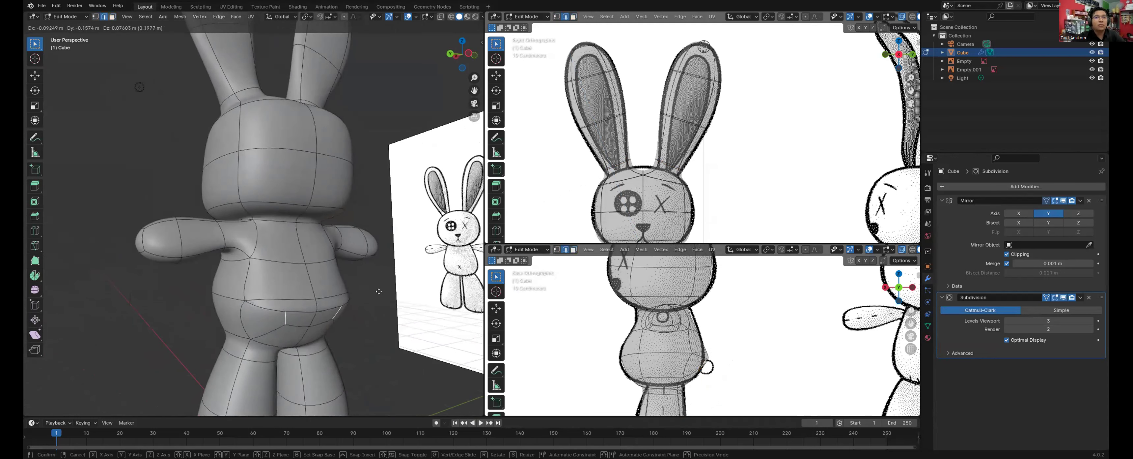
pyautogui.press('y')
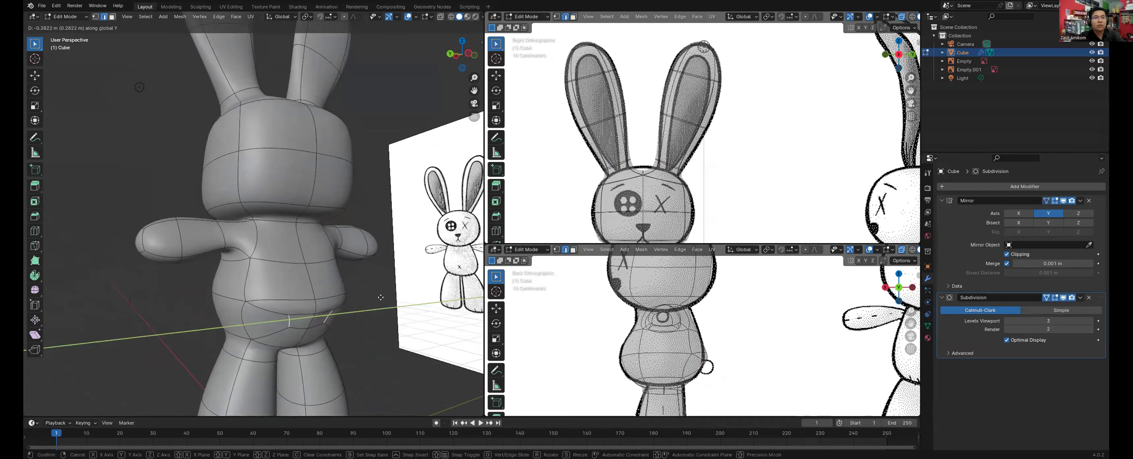
pyautogui.click(315, 308)
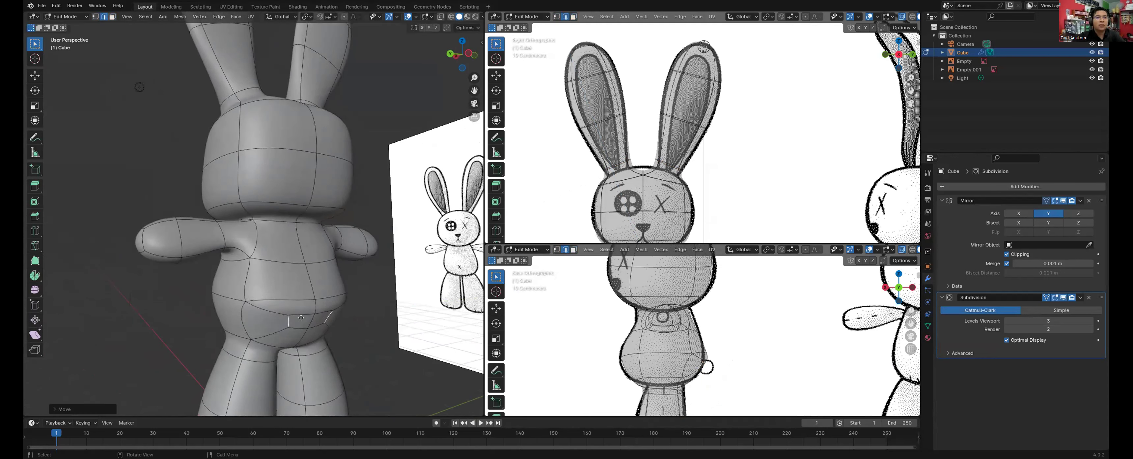
# Step: Extrude the tail base faces outward twice to fill the tail outline in the side reference
pyautogui.press('3')
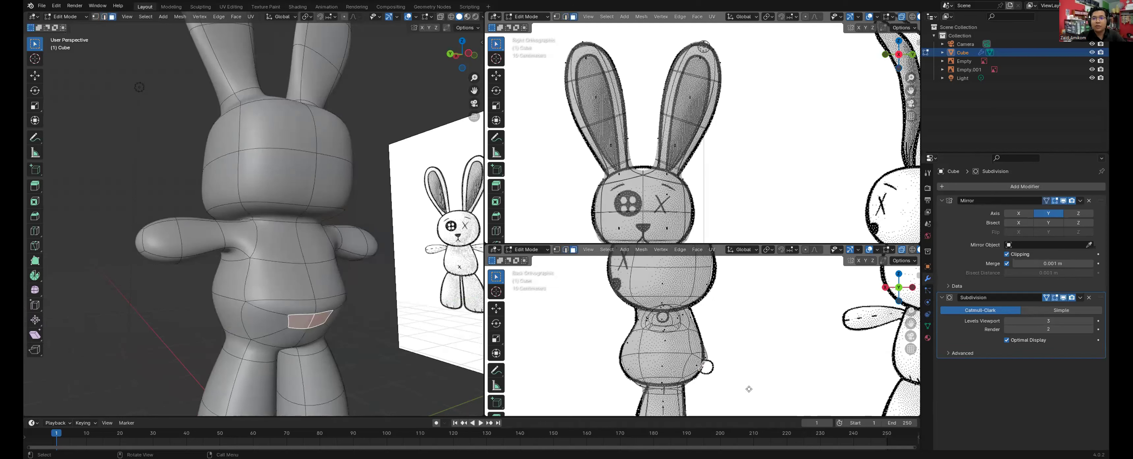
pyautogui.press('e')
pyautogui.click(741, 385)
pyautogui.press('e')
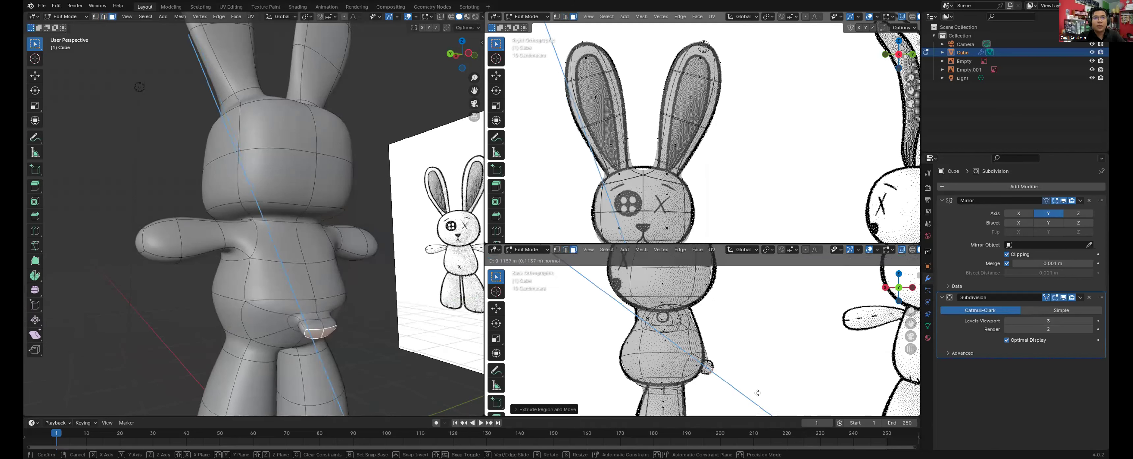
pyautogui.click(751, 386)
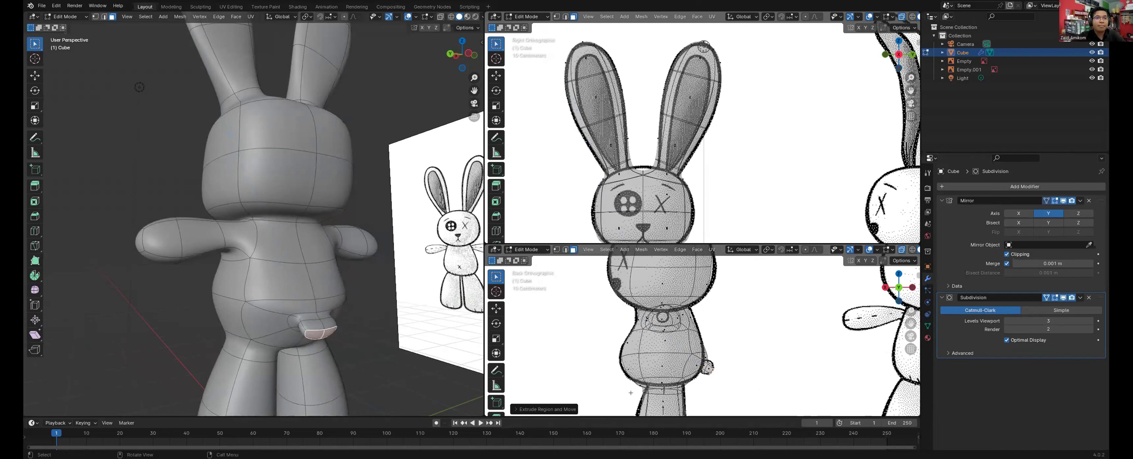
# Step: Adjust the position of the tail vertices in the side view to follow the reference tail outline
pyautogui.press('1')
pyautogui.hotkey('alt', 'a')
pyautogui.scroll(3, 751, 378)
pyautogui.moveTo(751, 377); pyautogui.dragTo(698, 360, button='middle')
pyautogui.click(898, 286)
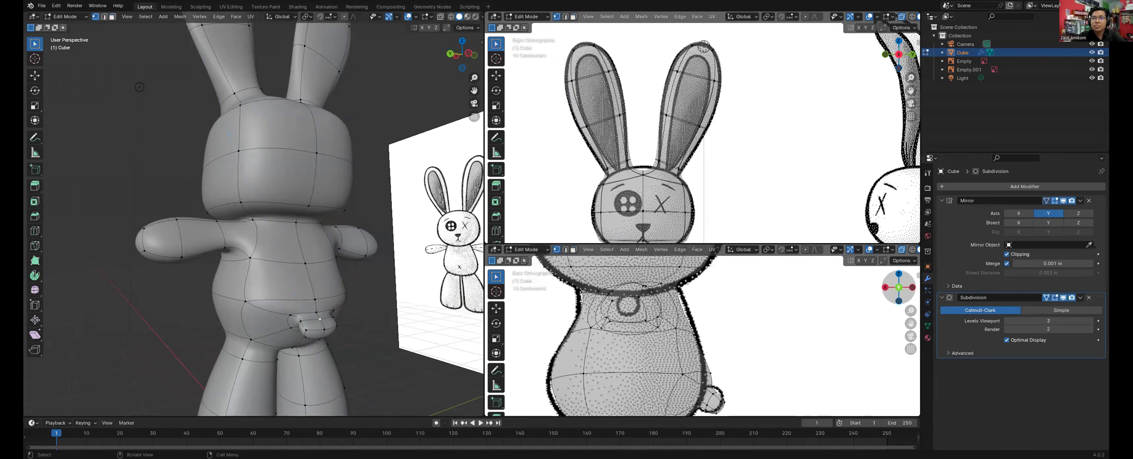
pyautogui.press('b')
pyautogui.moveTo(698, 361); pyautogui.dragTo(698, 362)
pyautogui.moveTo(698, 361)
pyautogui.mouseDown(button='middle')
pyautogui.moveTo(685, 332)
pyautogui.moveTo(702, 351)
pyautogui.mouseUp(button='middle')
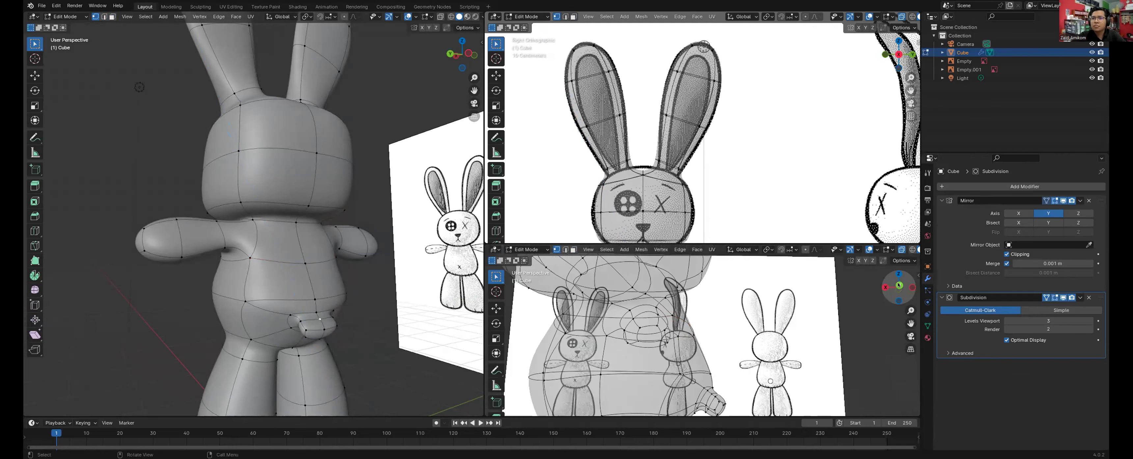
pyautogui.click(899, 285)
pyautogui.press('g')
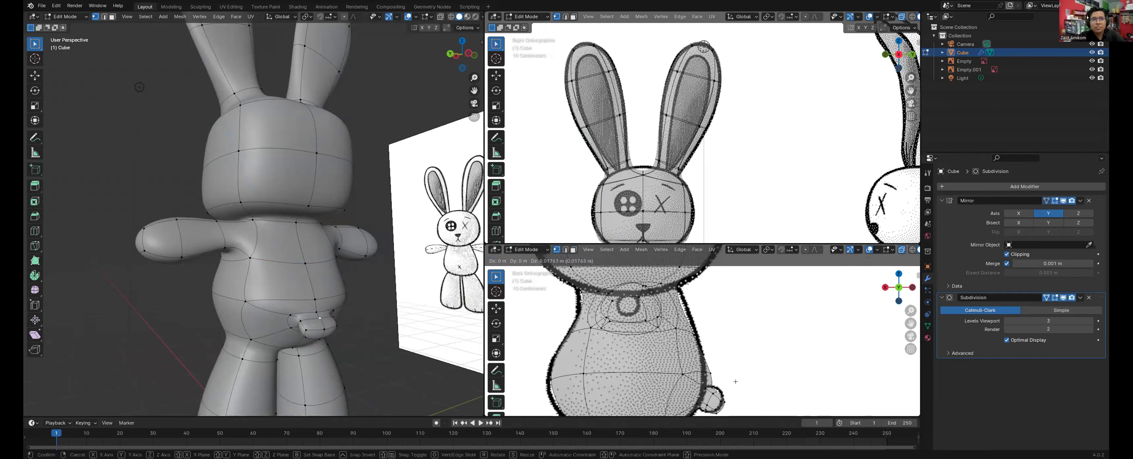
pyautogui.click(339, 336)
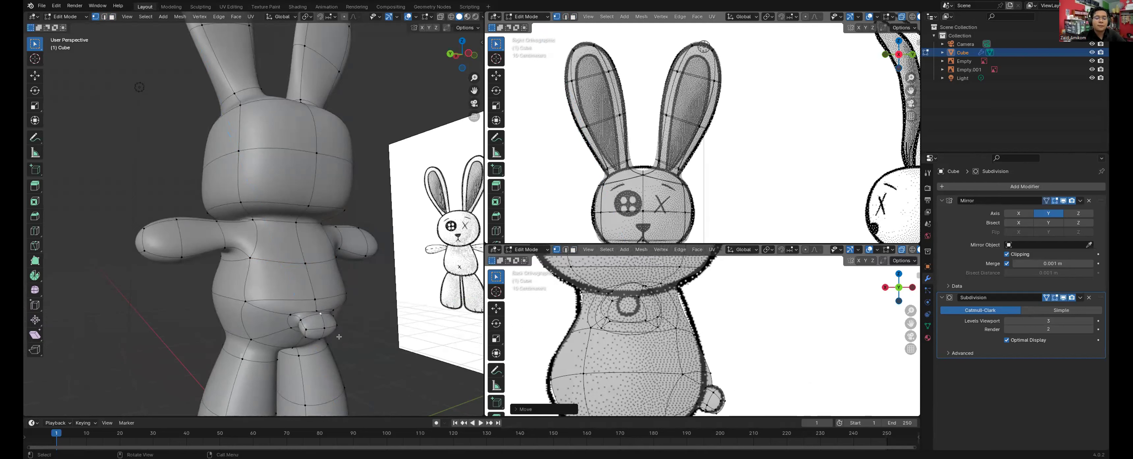
# Step: Reposition individual vertices where the tail joins the back to refine the transition into the body
pyautogui.moveTo(339, 336)
pyautogui.keyDown('shift'); pyautogui.mouseDown(button='middle')
pyautogui.moveTo(354, 249)
pyautogui.moveTo(377, 317)
pyautogui.moveTo(414, 298)
pyautogui.mouseUp(button='middle'); pyautogui.keyUp('shift')
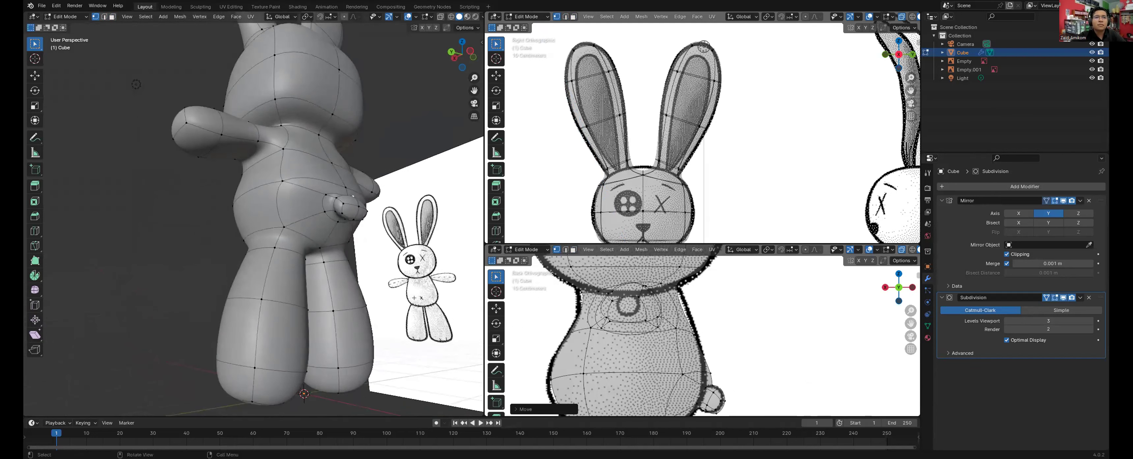
pyautogui.scroll(3, 397, 309)
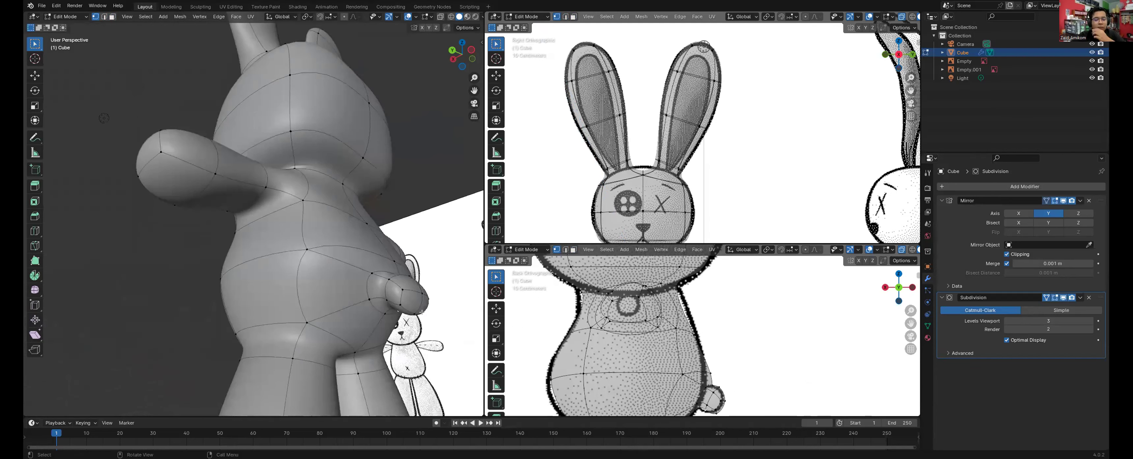
pyautogui.press('g')
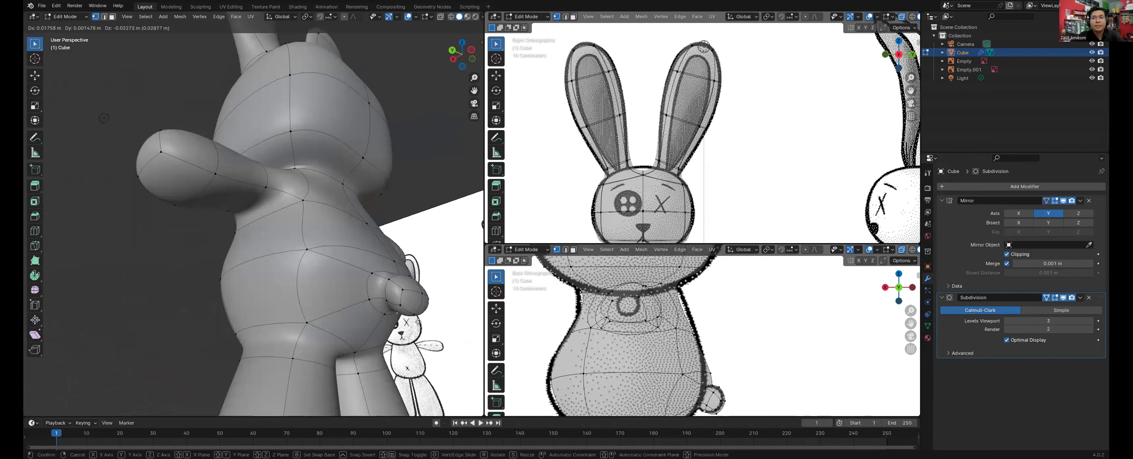
pyautogui.click(417, 321)
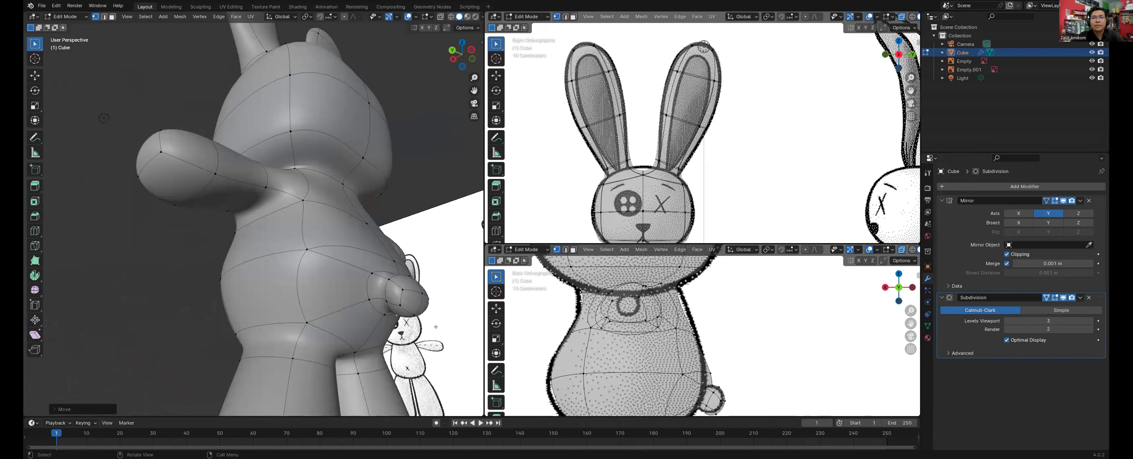
pyautogui.click(412, 311)
pyautogui.press('g')
pyautogui.click(703, 367)
pyautogui.click(709, 370)
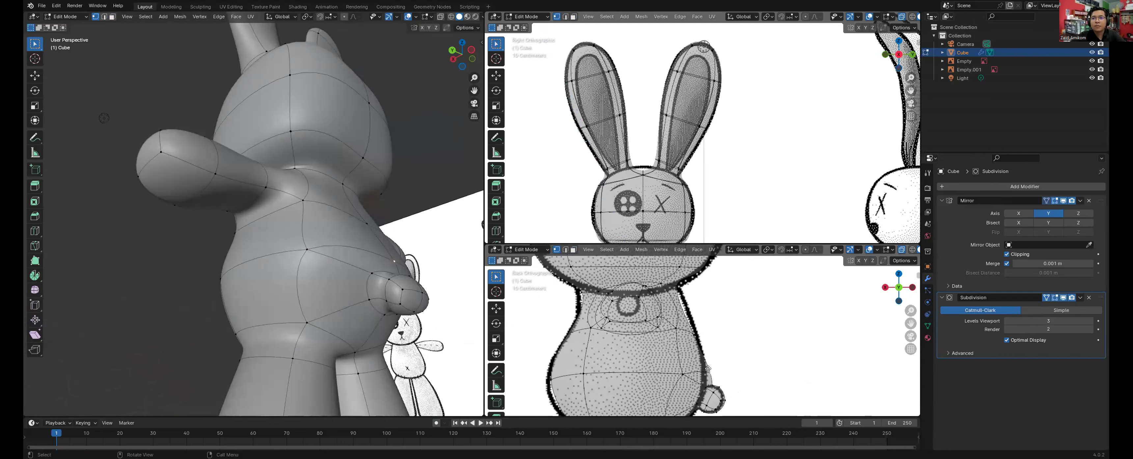
pyautogui.press('g')
pyautogui.click(704, 370)
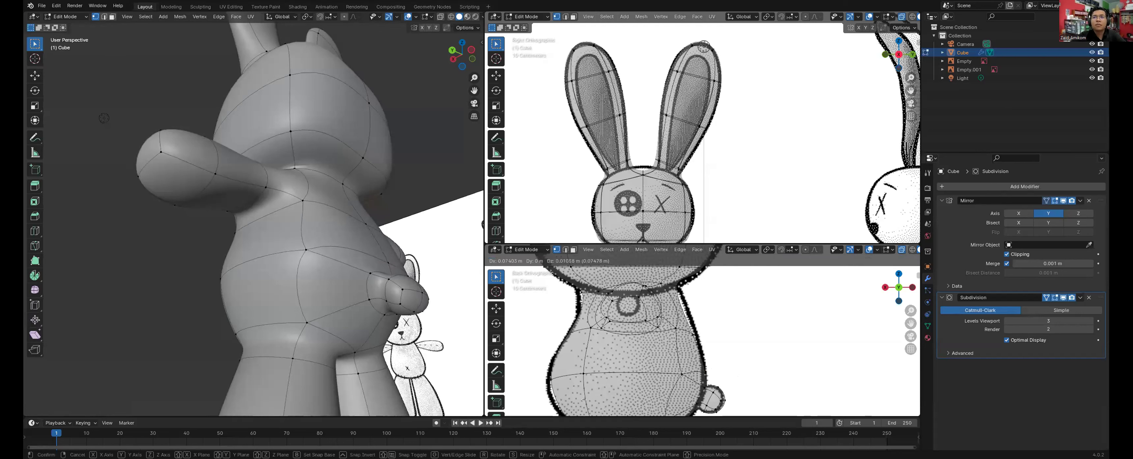
# Step: Adjust the vertices around the tail from behind to round its shape, and save the file
pyautogui.moveTo(410, 331); pyautogui.dragTo(287, 356, button='middle')
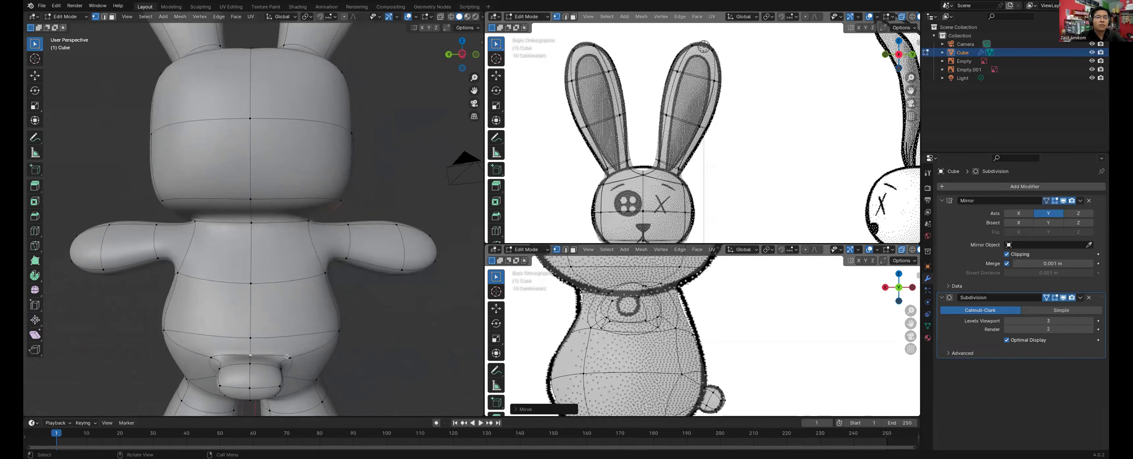
pyautogui.press('g')
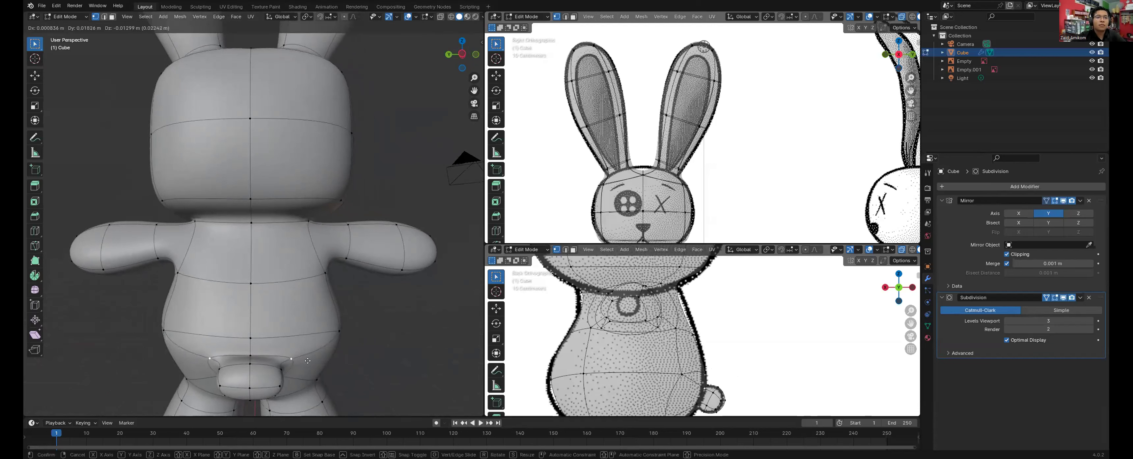
pyautogui.click(315, 362)
pyautogui.moveTo(315, 362); pyautogui.dragTo(399, 342, button='middle')
pyautogui.press('g')
pyautogui.click(326, 240)
pyautogui.hotkey('ctrl', 's')
# Step: Nudge vertices on the back of the body and at the lower side of the head to refine the silhouette
pyautogui.press('g')
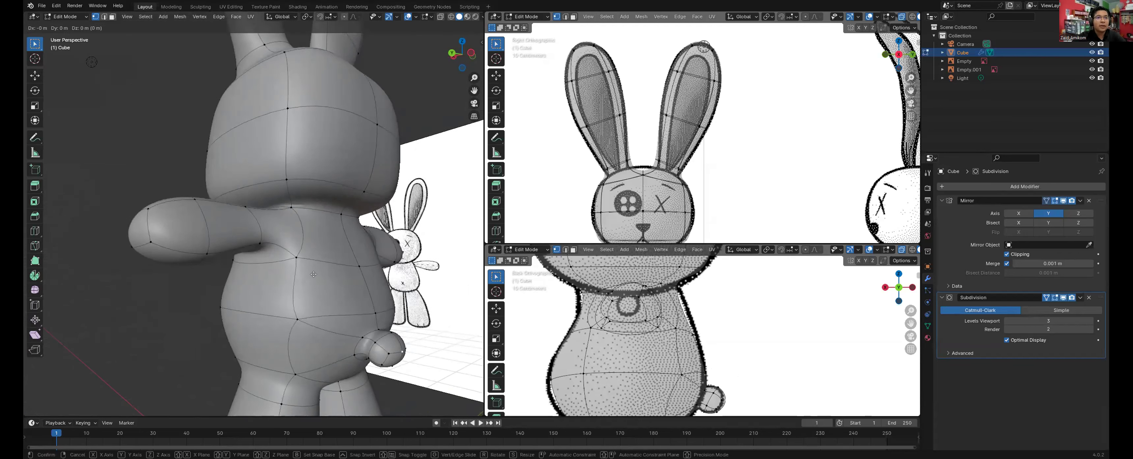
pyautogui.click(313, 274)
pyautogui.moveTo(313, 274); pyautogui.dragTo(355, 172, button='middle')
pyautogui.press('g')
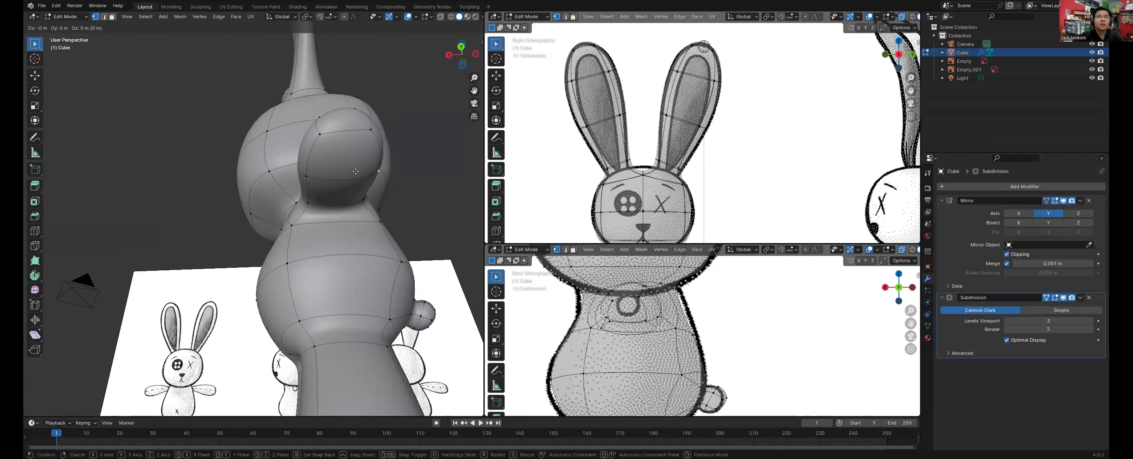
pyautogui.click(359, 173)
pyautogui.moveTo(360, 173); pyautogui.dragTo(316, 170, button='middle')
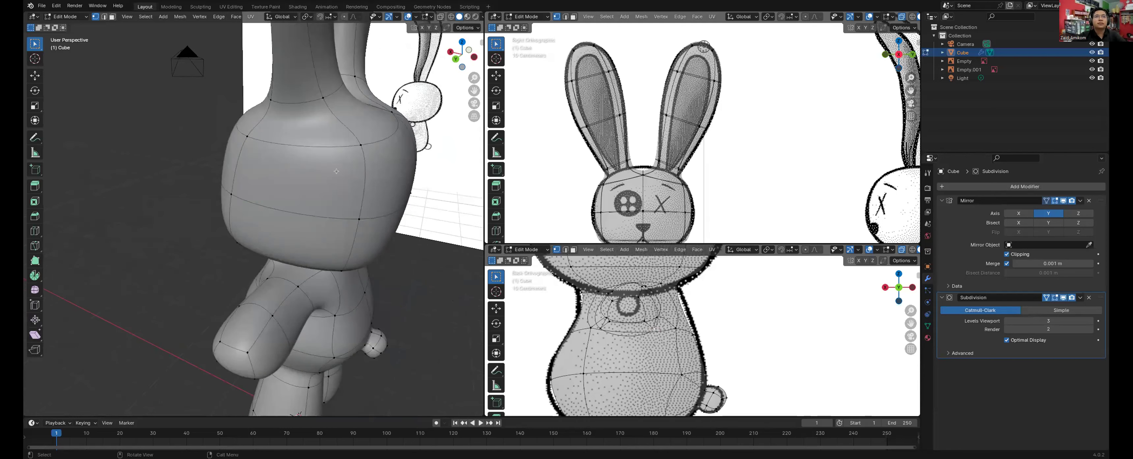
pyautogui.scroll(-6, 337, 171)
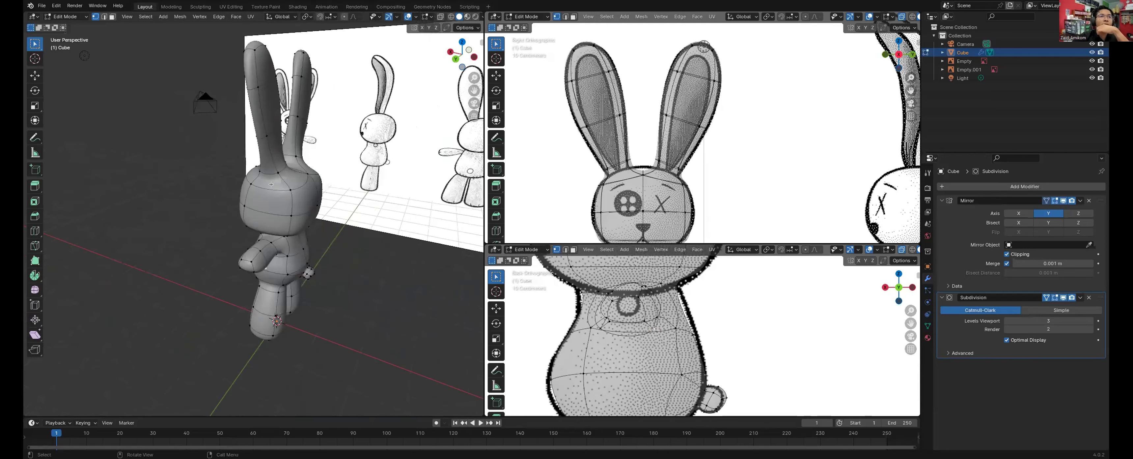
# Step: Add a vertical loop cut along the side of the rabbit through the ear, head, arm and leg, and activate the Move tool
pyautogui.click(35, 231)
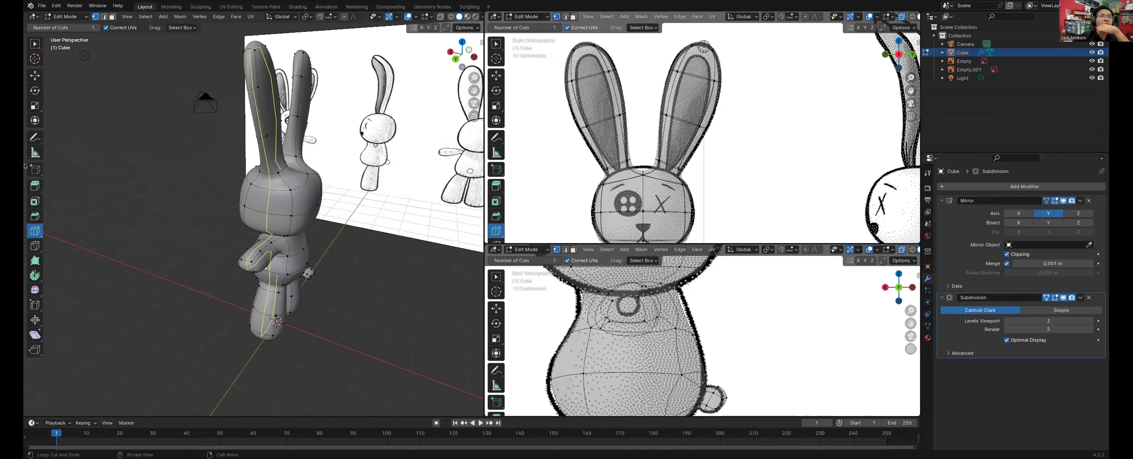
pyautogui.click(266, 188)
pyautogui.click(34, 75)
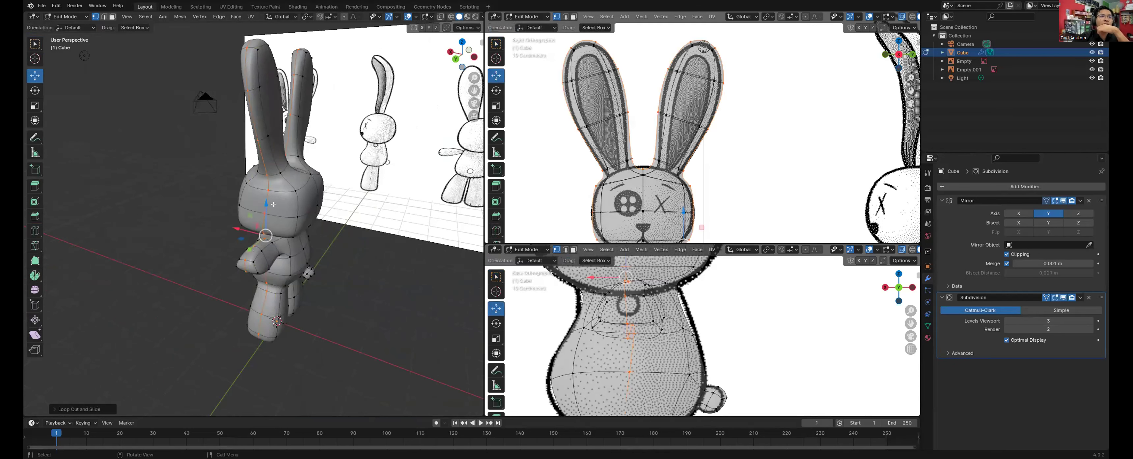
# Step: Move the new vertices on the side of the head and at the ear base to round out the head
pyautogui.click(274, 203)
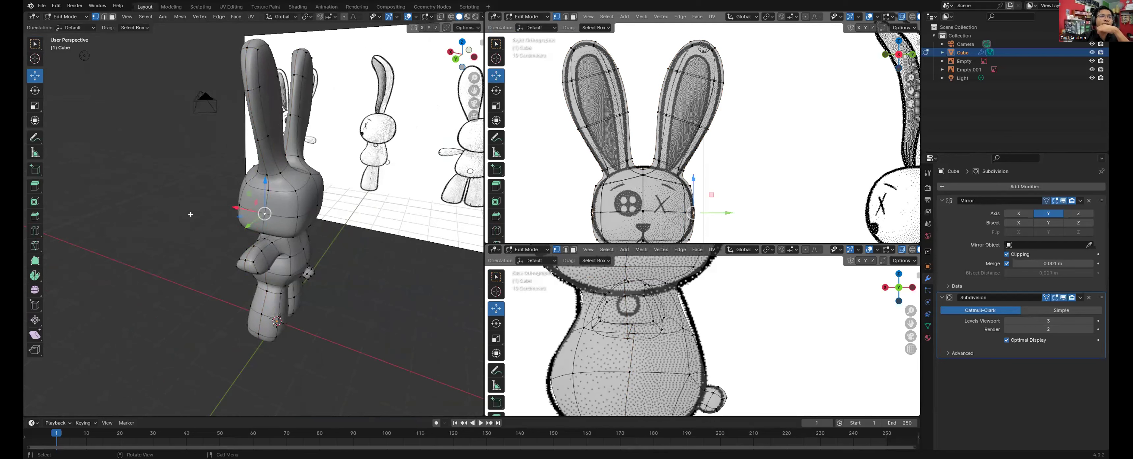
pyautogui.moveTo(191, 215); pyautogui.dragTo(147, 214, button='middle')
pyautogui.moveTo(190, 215); pyautogui.dragTo(221, 197)
pyautogui.click(221, 196)
pyautogui.moveTo(221, 197)
pyautogui.mouseDown(button='middle')
pyautogui.moveTo(246, 198)
pyautogui.moveTo(200, 198)
pyautogui.mouseUp(button='middle')
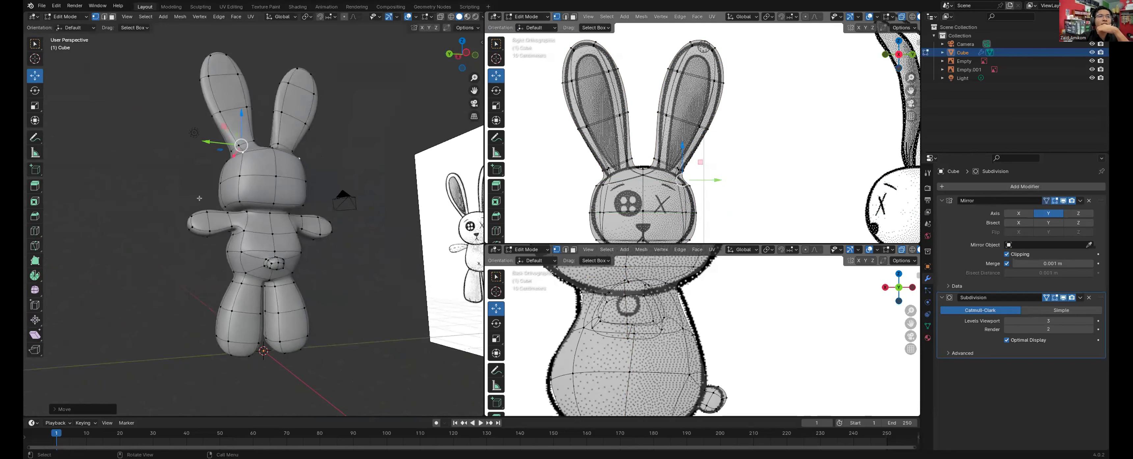
# Step: Move the vertices at the rear side and lower corner of the head to round its contour
pyautogui.click(240, 201)
pyautogui.moveTo(204, 201); pyautogui.dragTo(209, 202)
pyautogui.moveTo(305, 200); pyautogui.dragTo(289, 195, button='middle')
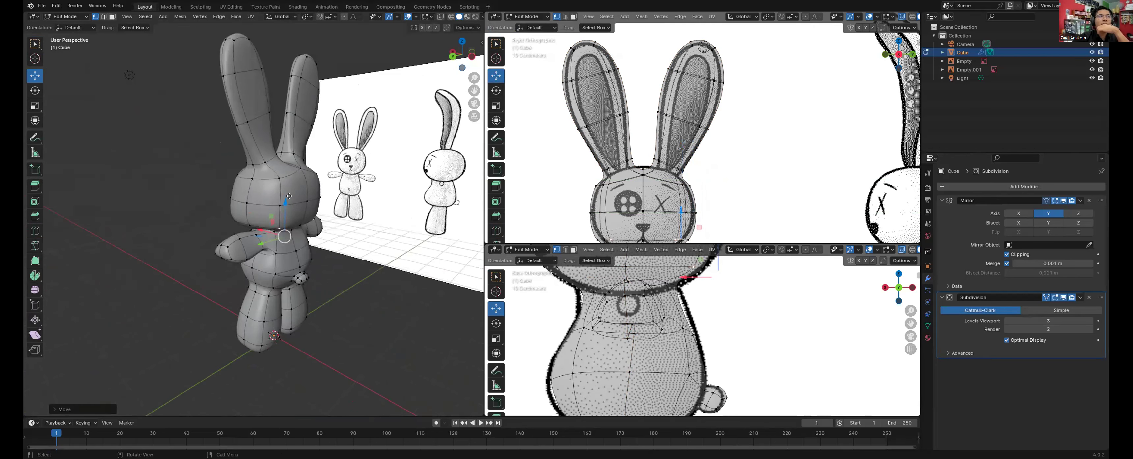
pyautogui.click(289, 195)
pyautogui.moveTo(283, 198); pyautogui.dragTo(287, 199)
# Step: Move the vertices at the lower side of the head slightly inward to match the front reference contour
pyautogui.click(683, 329)
pyautogui.moveTo(392, 282); pyautogui.dragTo(431, 275, button='middle')
pyautogui.moveTo(681, 214)
pyautogui.keyDown('shift'); pyautogui.mouseDown(button='middle')
pyautogui.moveTo(667, 190)
pyautogui.moveTo(679, 215)
pyautogui.mouseUp(button='middle'); pyautogui.keyUp('shift')
pyautogui.click(898, 55)
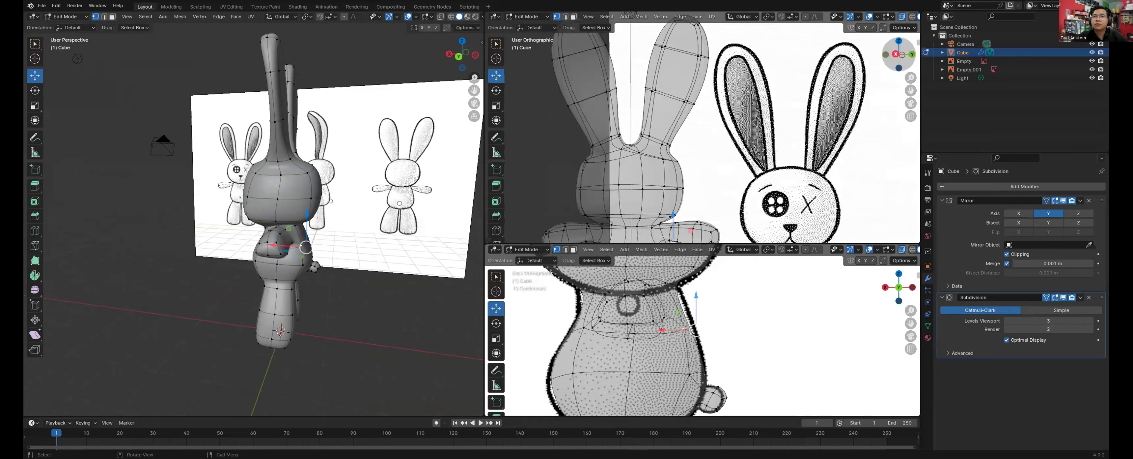
pyautogui.moveTo(665, 206); pyautogui.dragTo(681, 217)
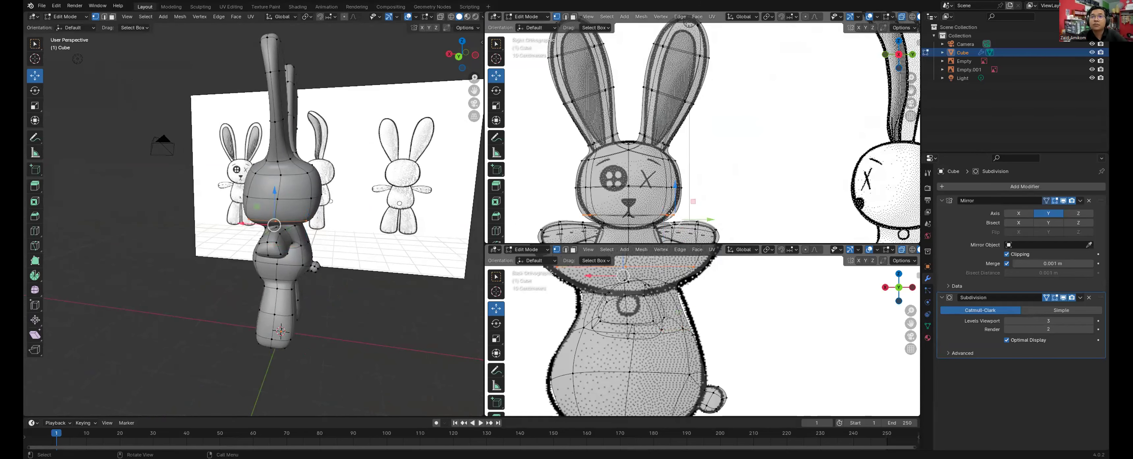
pyautogui.press('g')
pyautogui.click(681, 217)
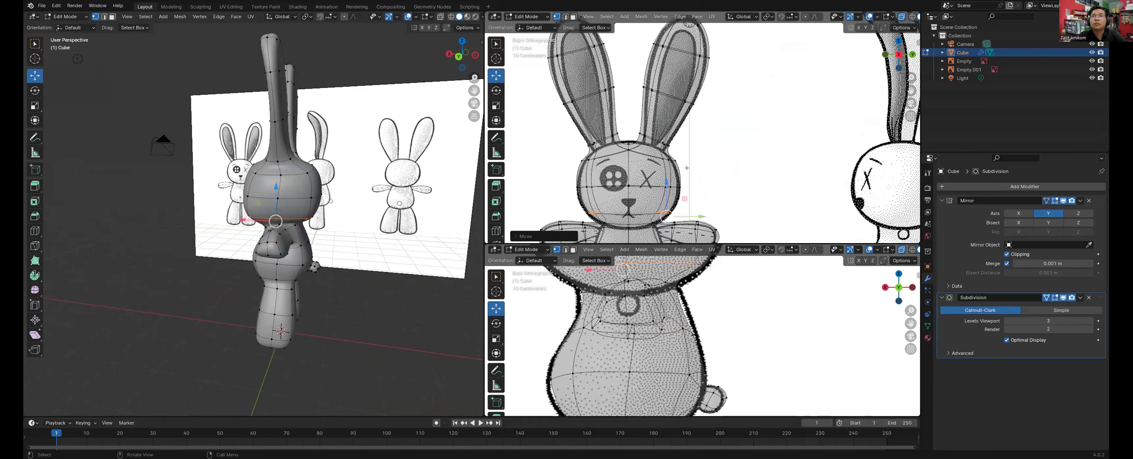
# Step: Select the edge loop around the top of the head below the ears and reposition it against the front reference
pyautogui.keyDown('alt'); pyautogui.click(670, 160); pyautogui.keyUp('alt')
pyautogui.press('g')
pyautogui.click(666, 336)
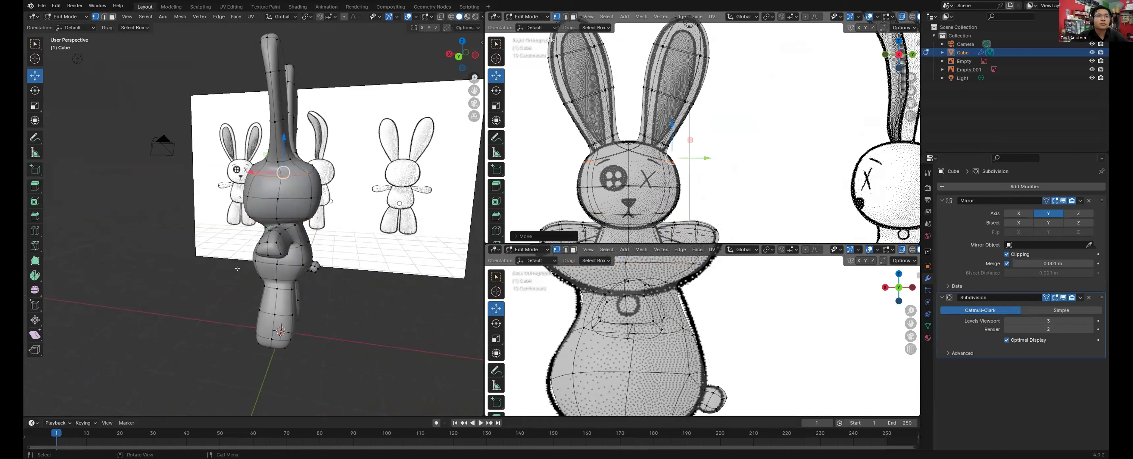
# Step: Move the vertex on top of the shoulder, where the arm meets the neck, to smooth the joint
pyautogui.moveTo(237, 268); pyautogui.dragTo(330, 236, button='middle')
pyautogui.press('Tab')
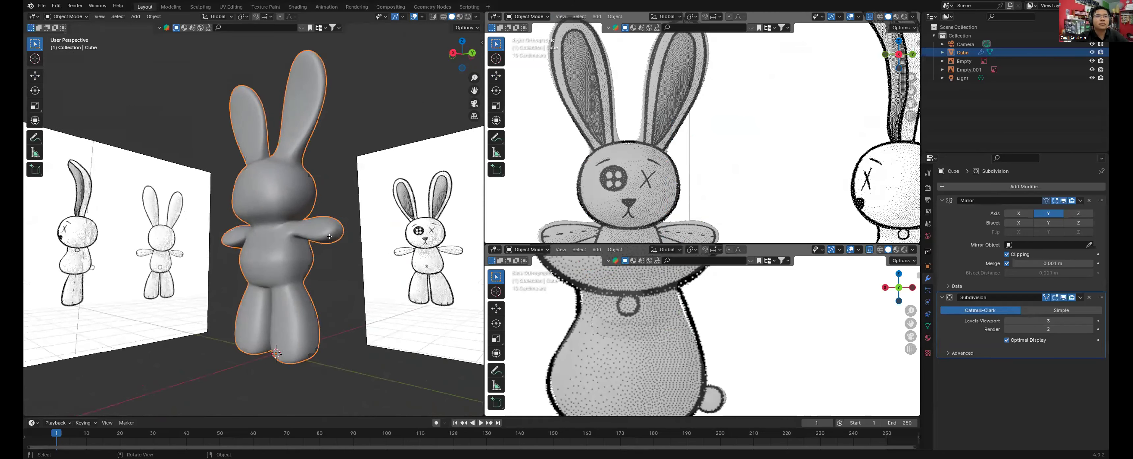
pyautogui.scroll(3, 350, 221)
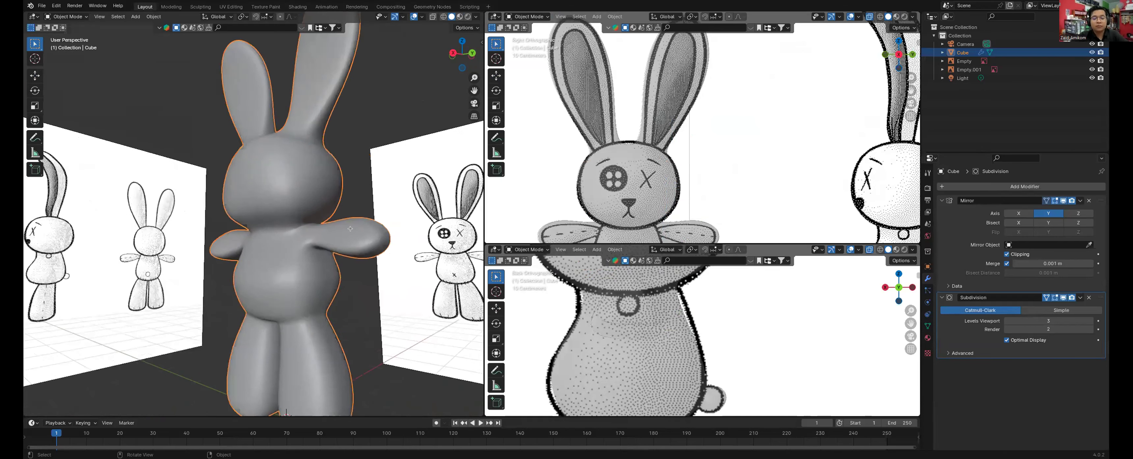
pyautogui.press('Tab')
pyautogui.moveTo(355, 237); pyautogui.dragTo(350, 243, button='middle')
pyautogui.scroll(2, 353, 230)
pyautogui.click(352, 227)
pyautogui.press('g')
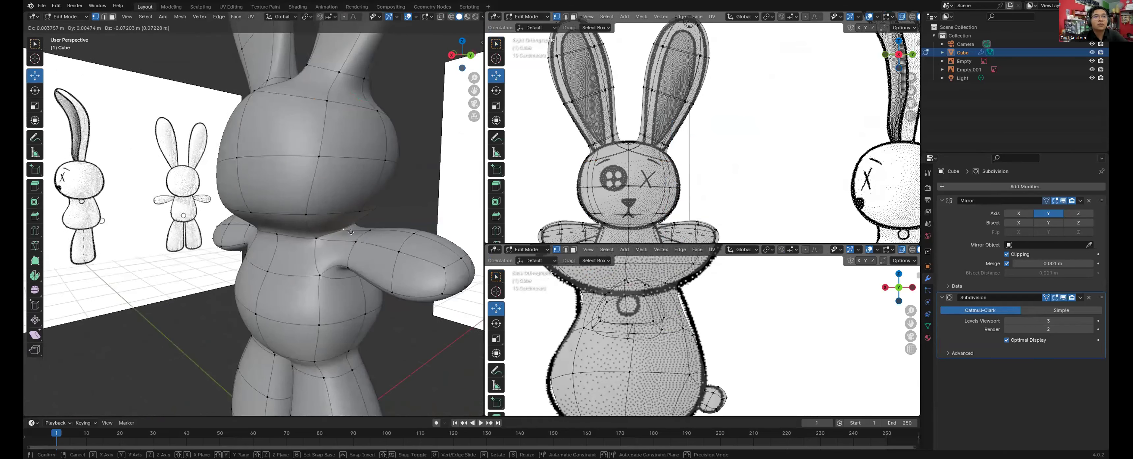
pyautogui.click(353, 232)
# Step: Move the vertices around the arm's base under the head along the X axis to reshape the shoulder
pyautogui.moveTo(353, 231); pyautogui.dragTo(340, 176, button='middle')
pyautogui.press('g')
pyautogui.press('x')
pyautogui.click(297, 204)
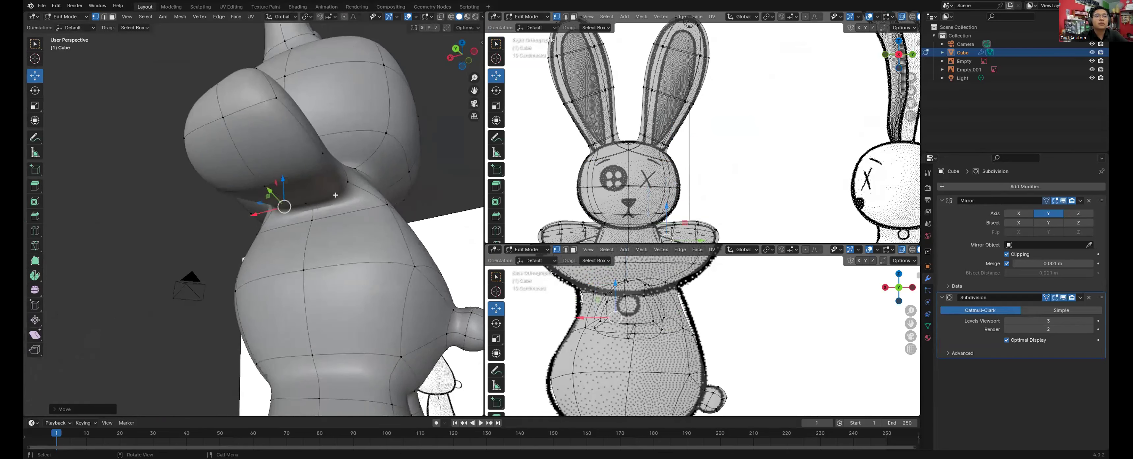
pyautogui.press('g')
pyautogui.press('x')
pyautogui.click(348, 185)
# Step: Shift the vertices on the rear side of the arm along the X axis to refine its thickness
pyautogui.moveTo(348, 185); pyautogui.dragTo(313, 263, button='middle')
pyautogui.moveTo(326, 266); pyautogui.dragTo(343, 268)
pyautogui.moveTo(395, 289); pyautogui.dragTo(403, 261, button='middle')
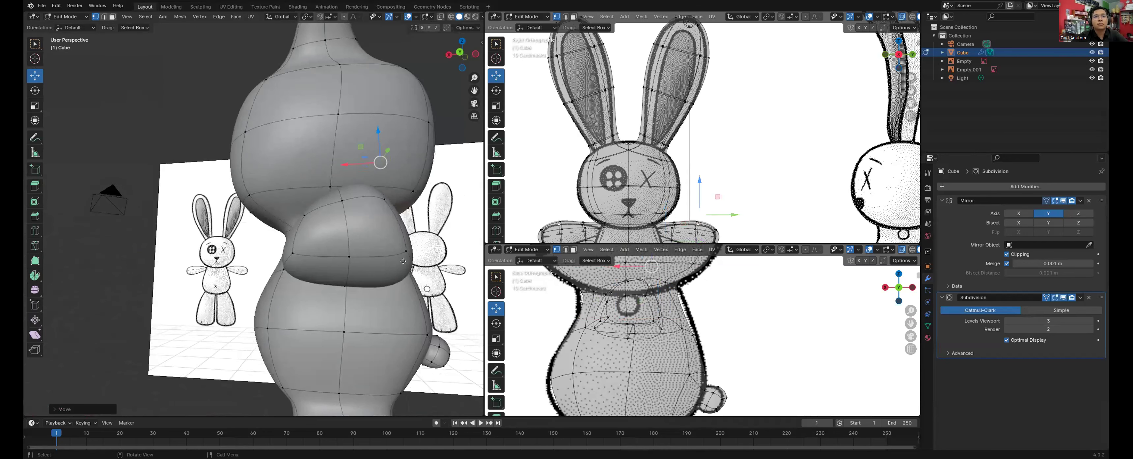
pyautogui.click(406, 253)
pyautogui.moveTo(400, 263); pyautogui.dragTo(372, 266)
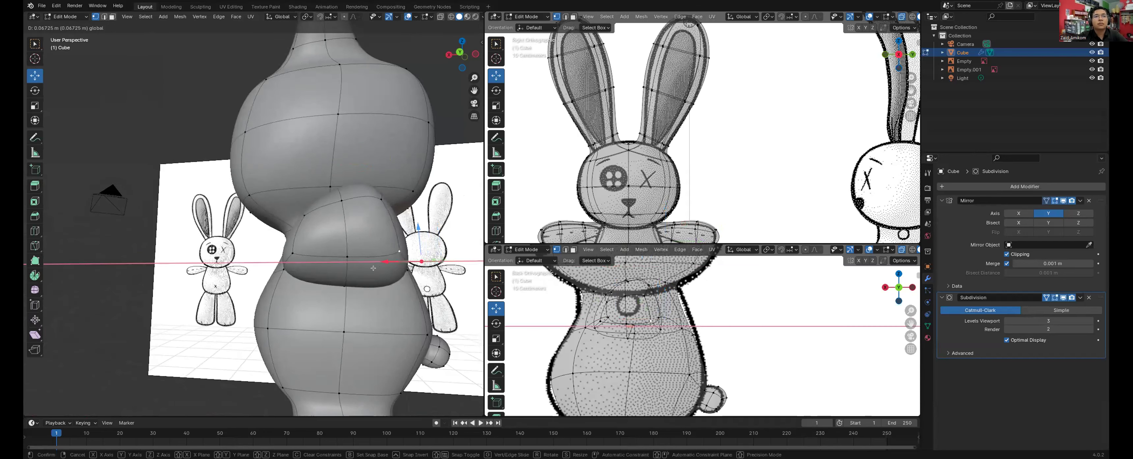
pyautogui.moveTo(397, 307); pyautogui.dragTo(396, 307)
# Step: Save the file and return the rabbit to Object Mode
pyautogui.moveTo(355, 301); pyautogui.dragTo(398, 307, button='middle')
pyautogui.hotkey('ctrl', 's')
pyautogui.moveTo(402, 263); pyautogui.dragTo(402, 263, button='middle')
pyautogui.scroll(-4, 401, 263)
pyautogui.moveTo(265, 328); pyautogui.dragTo(307, 336, button='middle')
pyautogui.press('Tab')
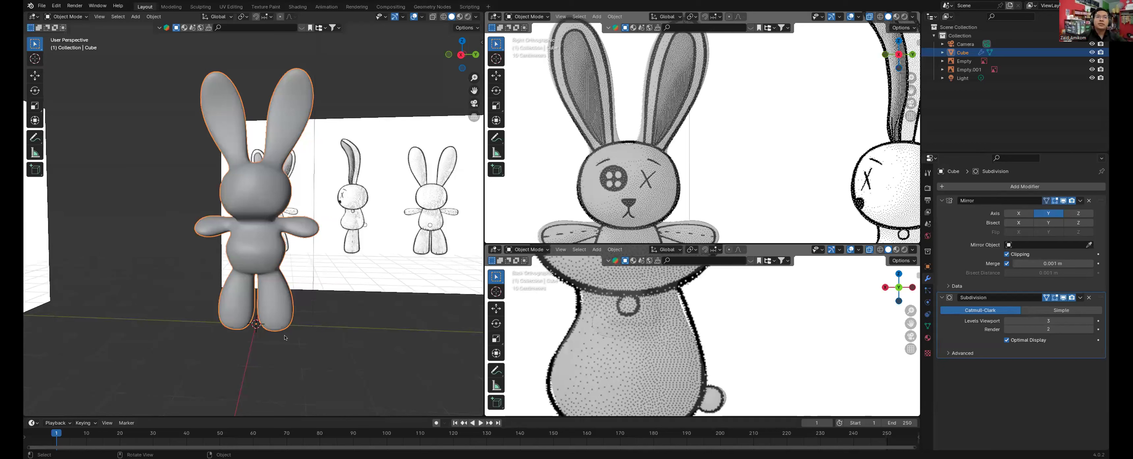
# Step: Examine the smoothed rabbit from the front, side and rear, checking the head, arms and body against the reference drawings
pyautogui.scroll(5, 285, 337)
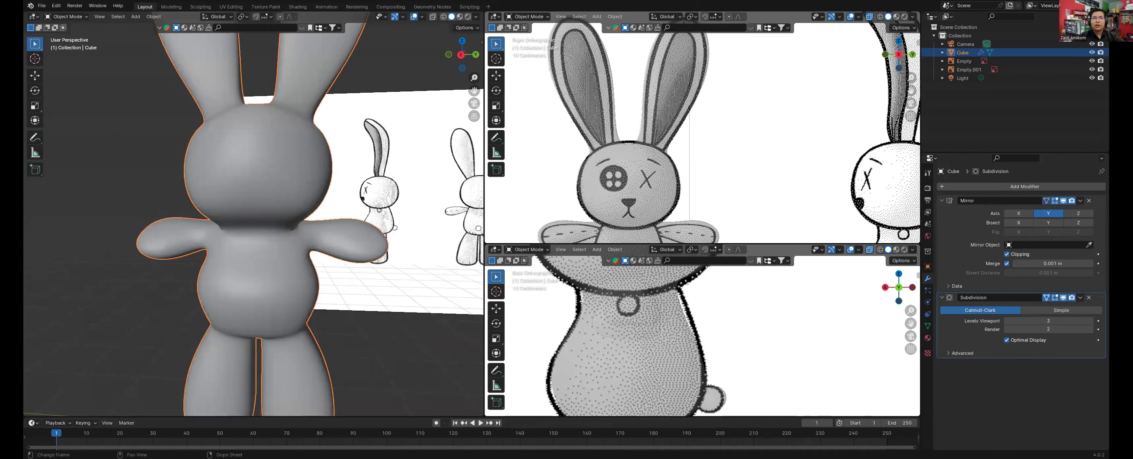
pyautogui.moveTo(326, 351); pyautogui.dragTo(303, 235, button='middle')
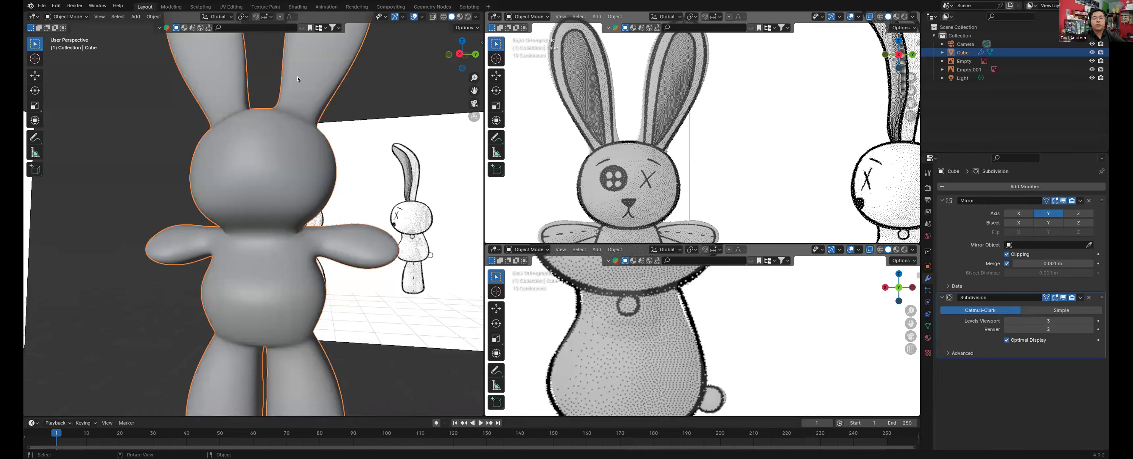
pyautogui.scroll(-4, 285, 149)
pyautogui.moveTo(285, 148)
pyautogui.mouseDown(button='middle')
pyautogui.moveTo(337, 146)
pyautogui.moveTo(234, 176)
pyautogui.moveTo(285, 149)
pyautogui.moveTo(269, 149)
pyautogui.moveTo(300, 149)
pyautogui.mouseUp(button='middle')
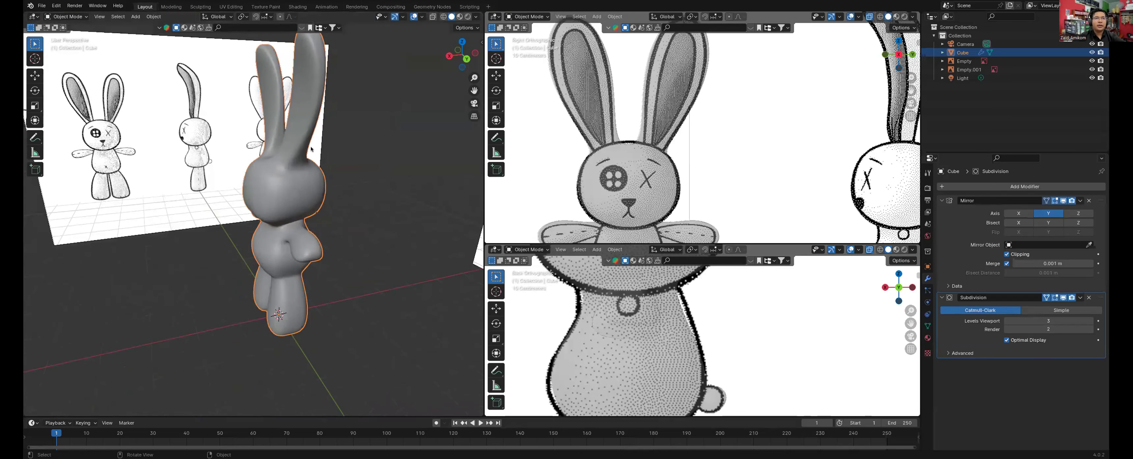
pyautogui.scroll(-4, 310, 146)
pyautogui.moveTo(312, 134); pyautogui.dragTo(130, 207, button='middle')
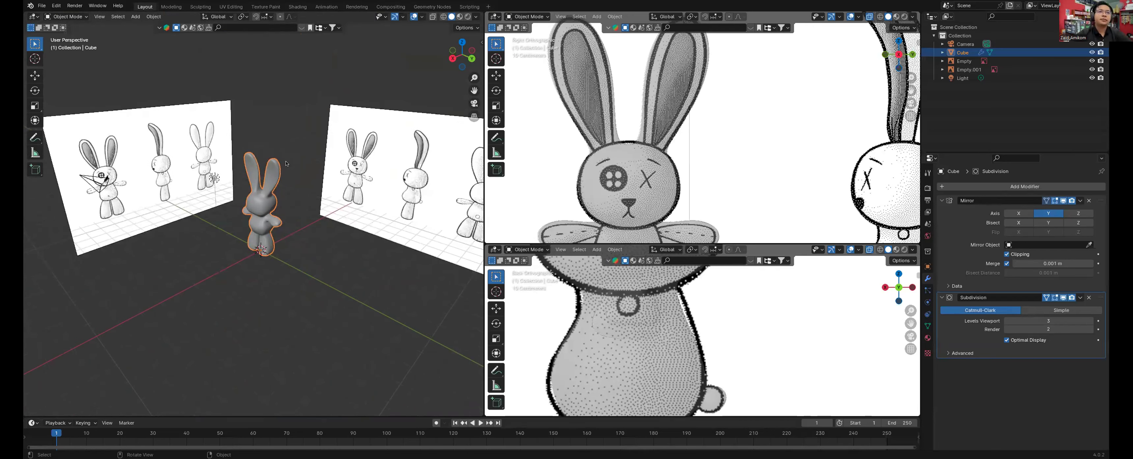
pyautogui.scroll(4, 282, 164)
pyautogui.scroll(3, 277, 163)
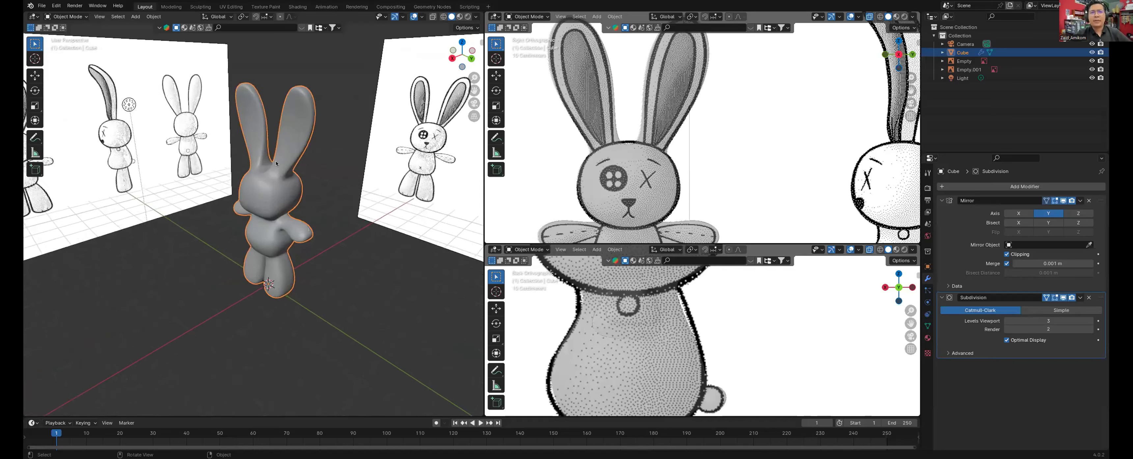
pyautogui.scroll(-3, 276, 163)
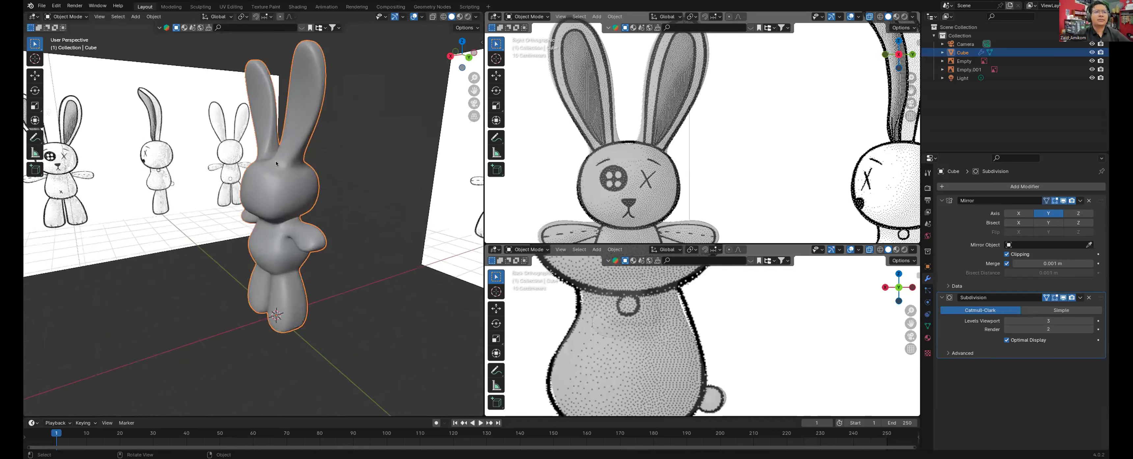
pyautogui.keyDown('shift'); pyautogui.scroll(3, 276, 163); pyautogui.keyUp('shift')
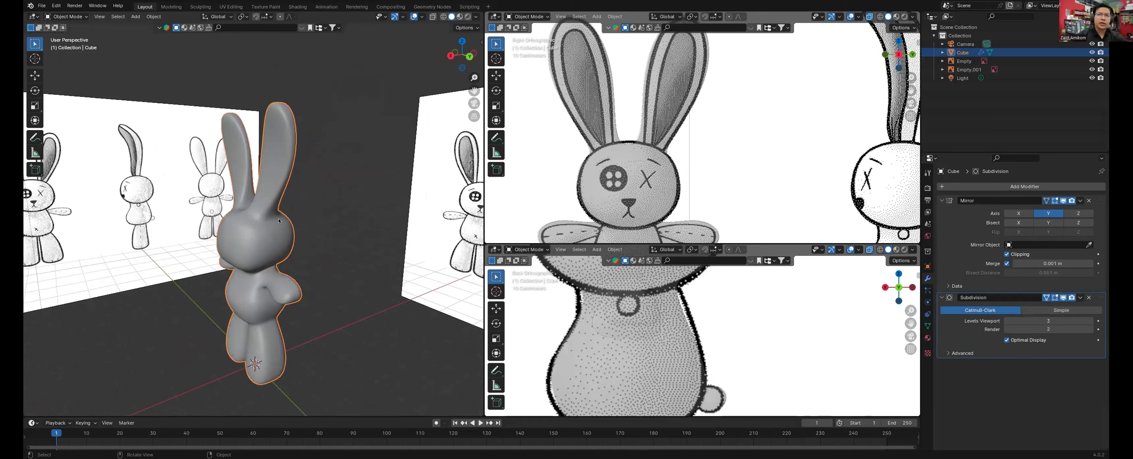
pyautogui.hscroll(10, 328, 256)
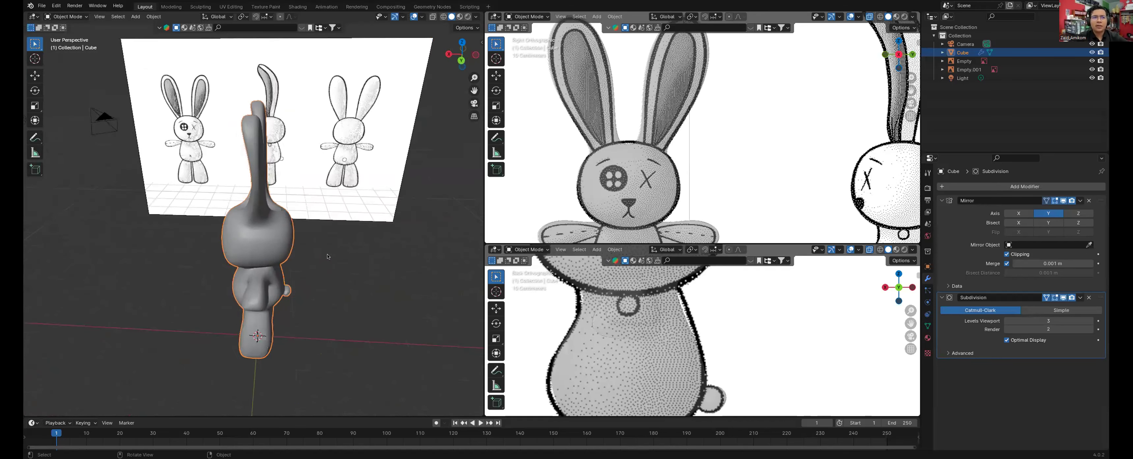
pyautogui.hscroll(8, 328, 256)
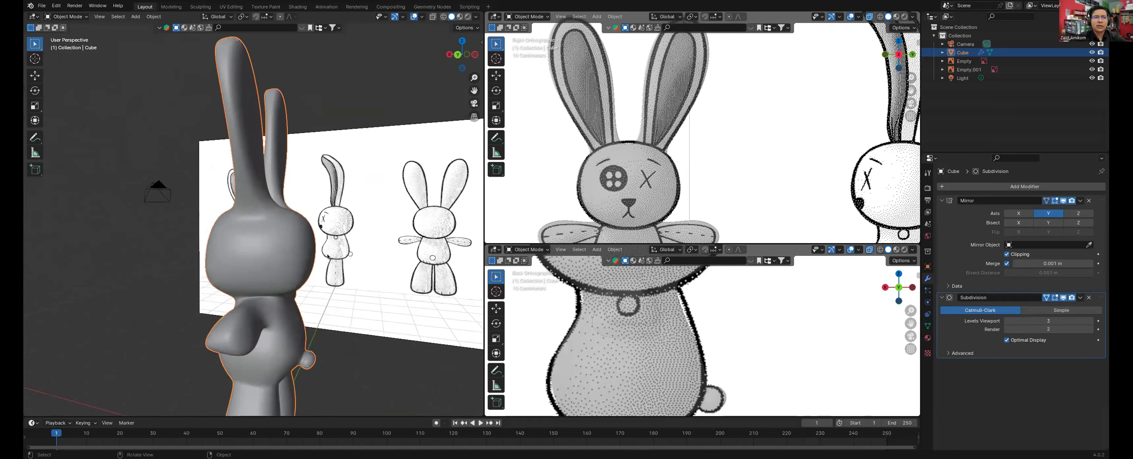
pyautogui.hscroll(6, 286, 329)
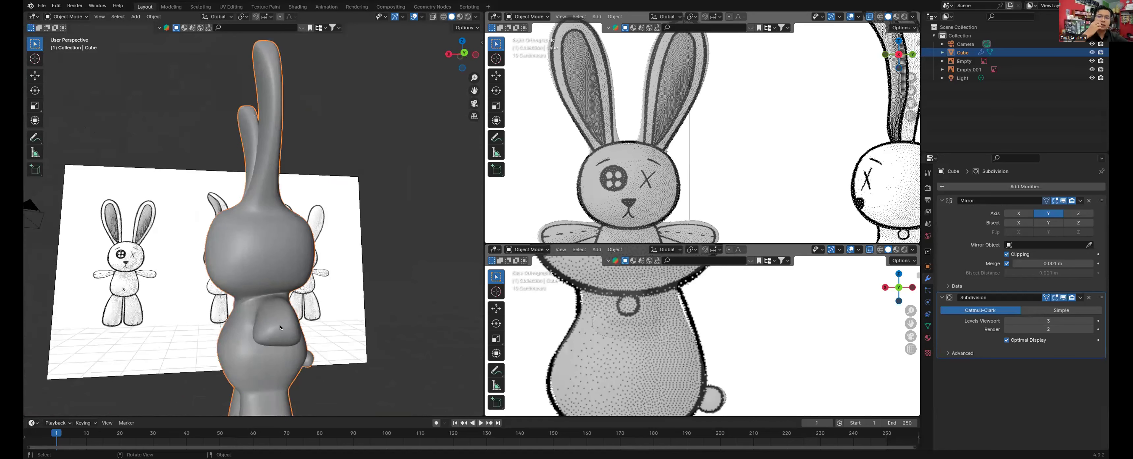
pyautogui.hscroll(2, 280, 327)
pyautogui.hscroll(-3, 266, 330)
pyautogui.hscroll(3, 269, 333)
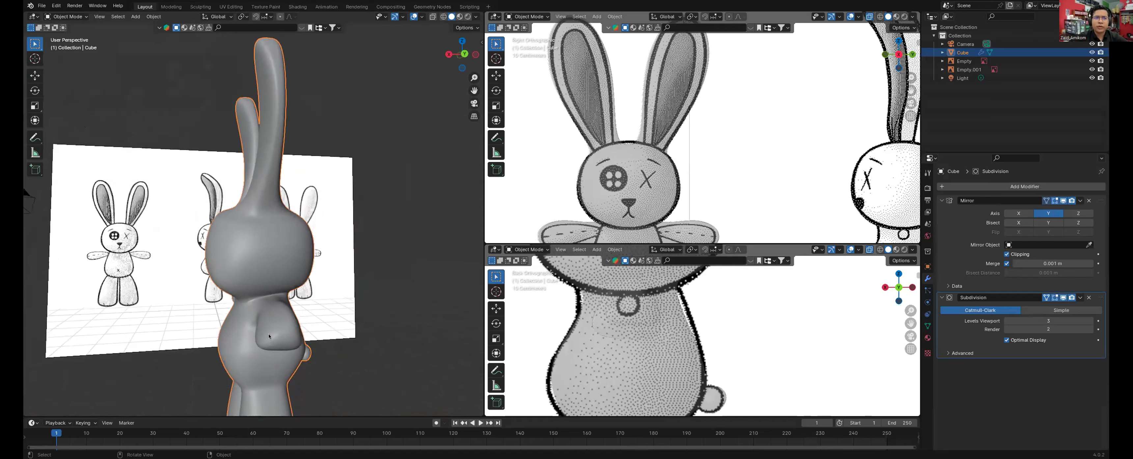
# Step: Raise the selected arm vertices slightly in Edit Mode and adjust the vertices on the side of the belly along the X axis
pyautogui.press('Tab')
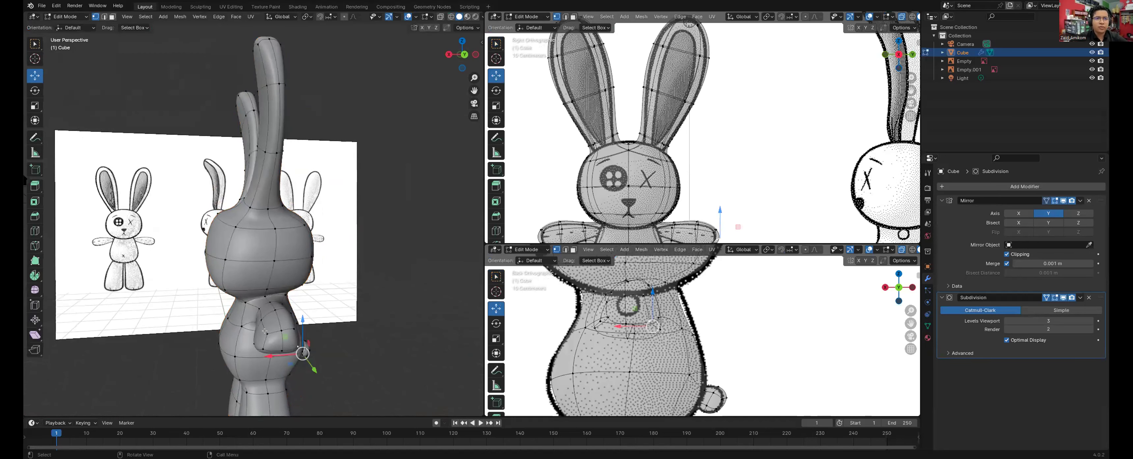
pyautogui.click(266, 331)
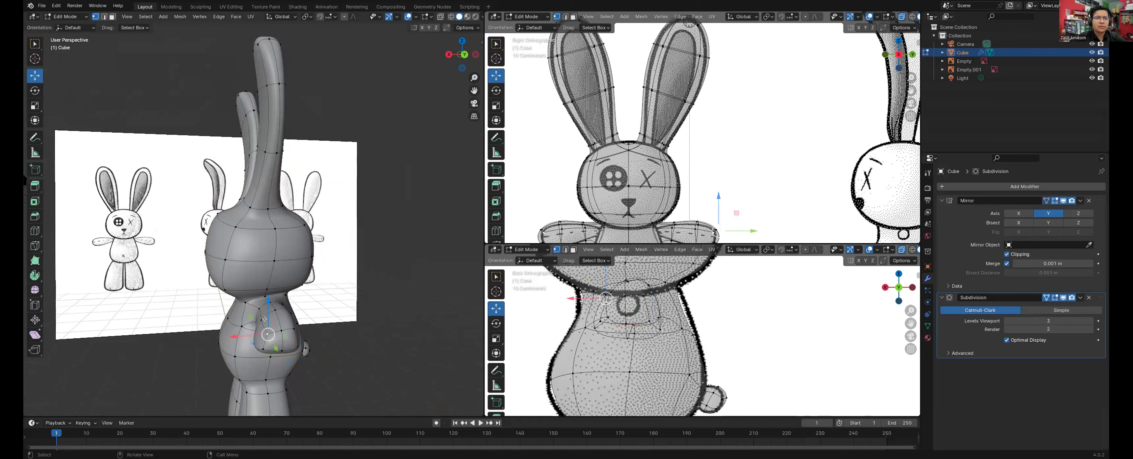
pyautogui.moveTo(263, 315); pyautogui.dragTo(263, 309)
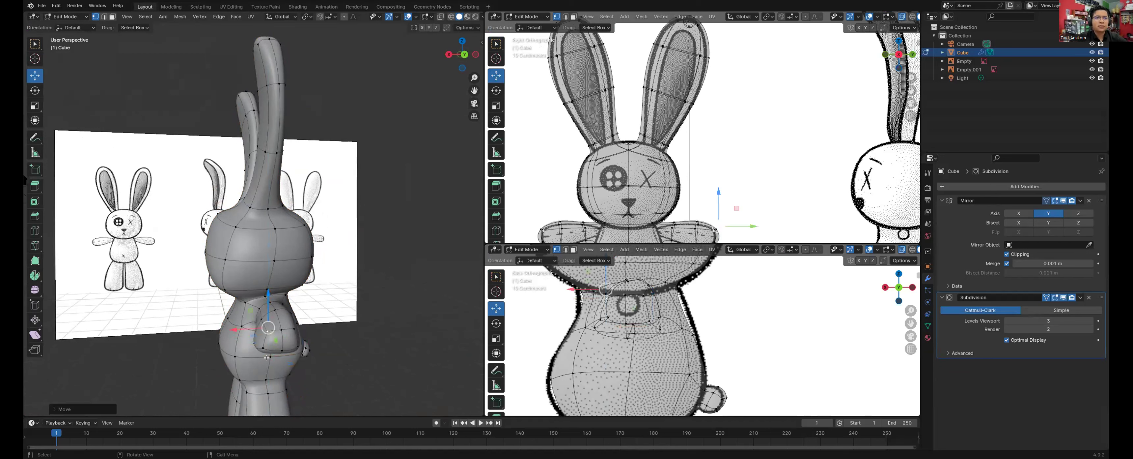
pyautogui.click(259, 355)
pyautogui.moveTo(226, 356); pyautogui.dragTo(267, 354)
# Step: Return to Object Mode and save the rabbit file
pyautogui.press('Tab')
pyautogui.press('Tab')
pyautogui.press('Tab')
pyautogui.hotkey('ctrl', 's')
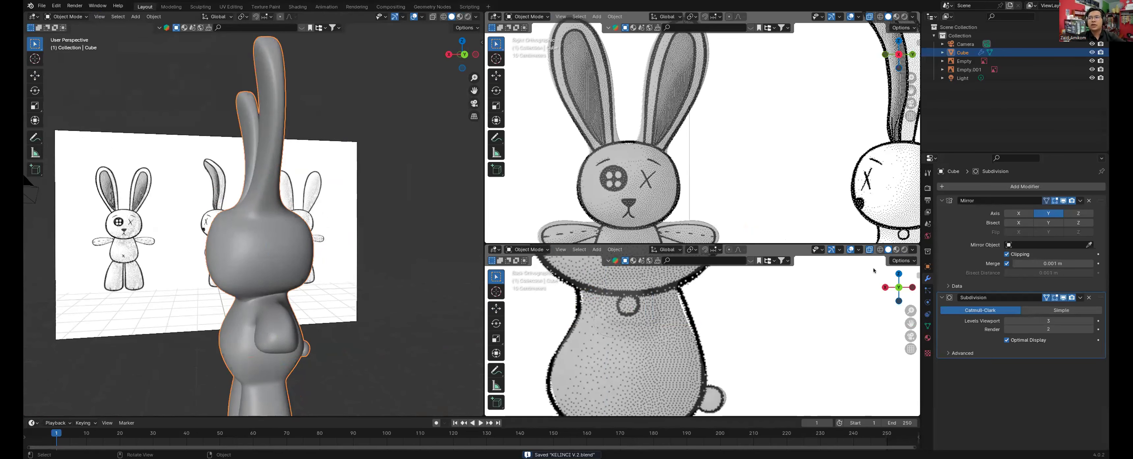
# Step: Turn off the Mirror modifier's viewport display to show only half of the rabbit, and turn it back on
pyautogui.moveTo(405, 285); pyautogui.dragTo(476, 279, button='middle')
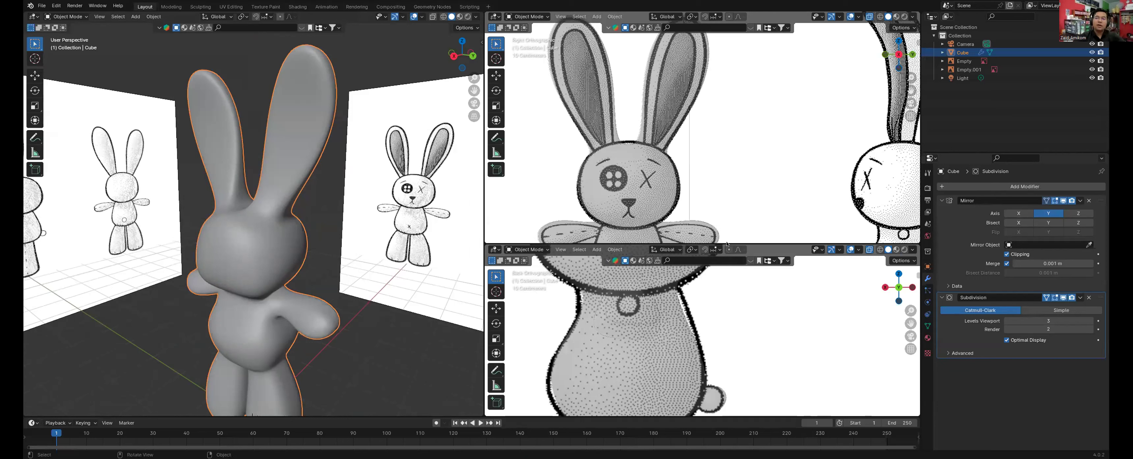
pyautogui.click(1062, 200)
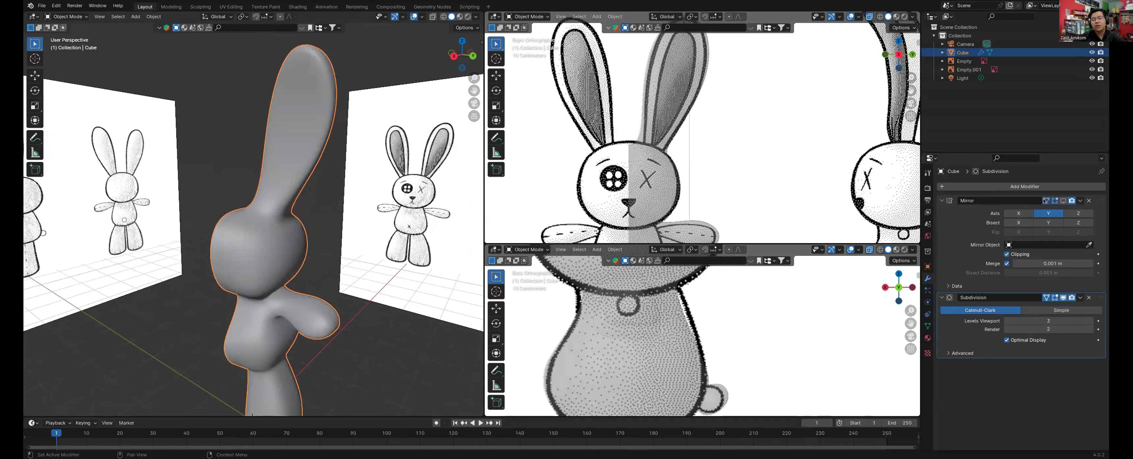
pyautogui.click(1064, 205)
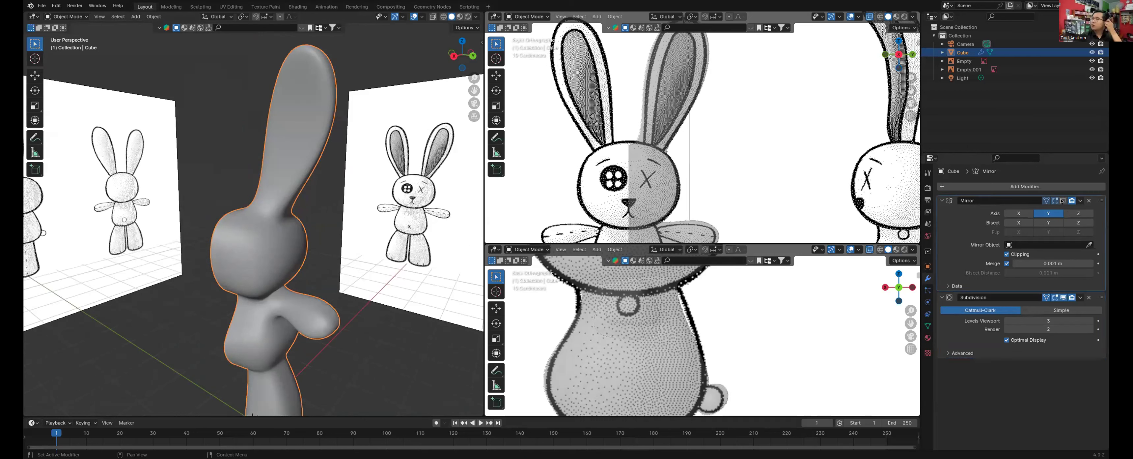
pyautogui.click(1062, 200)
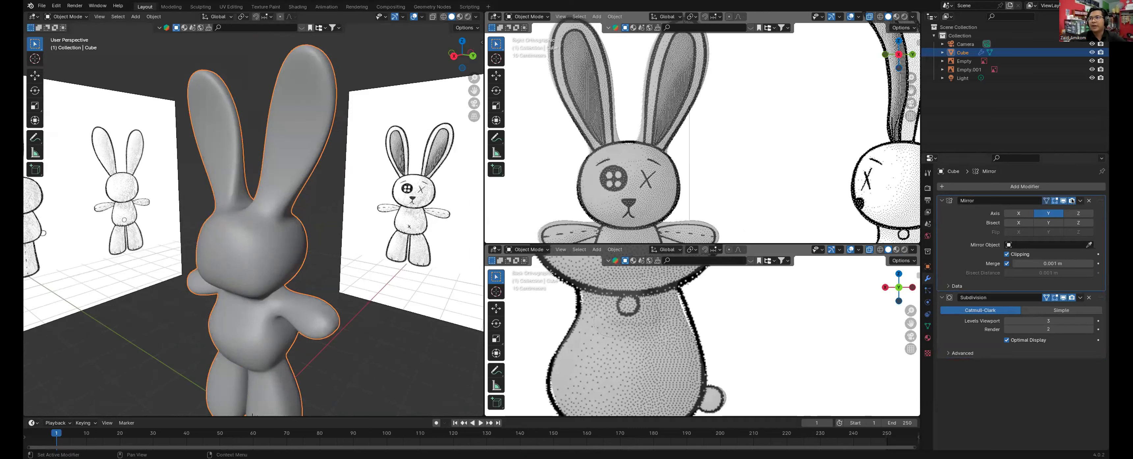
# Step: Apply the Mirror modifier to the rabbit and enter Edit Mode on the full mesh
pyautogui.click(1078, 200)
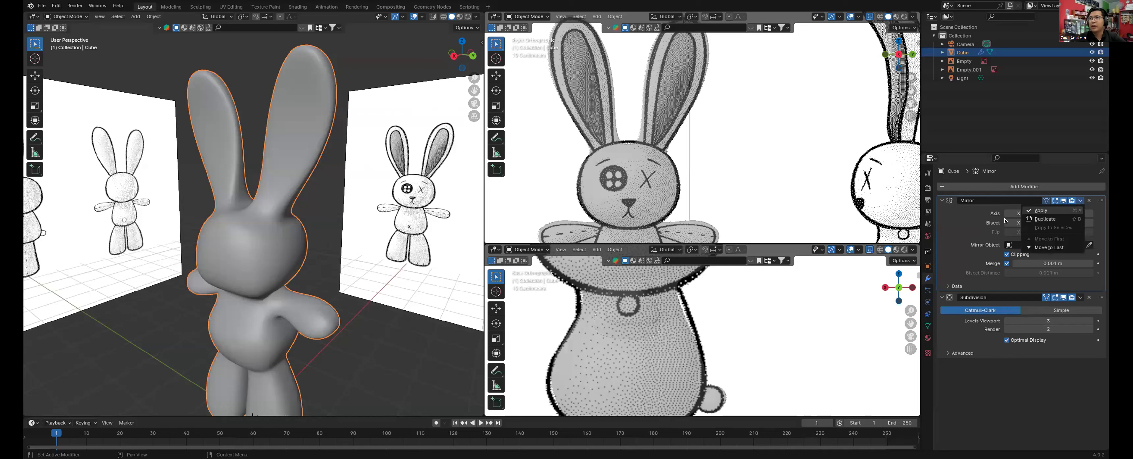
pyautogui.hotkey('ctrl', 'a')
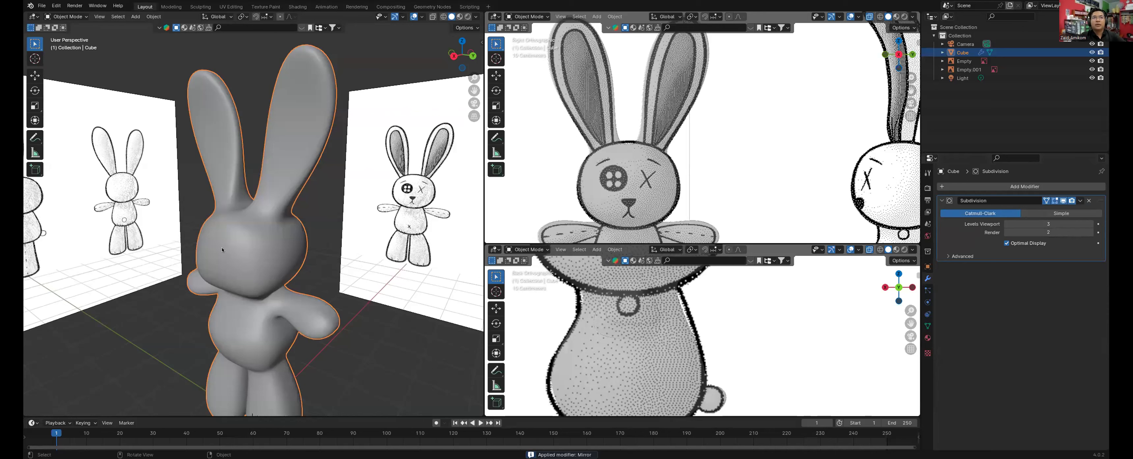
pyautogui.press('Tab')
# Step: Move a vertex on one side of the head outward along the Y axis
pyautogui.moveTo(211, 266); pyautogui.dragTo(192, 257, button='middle')
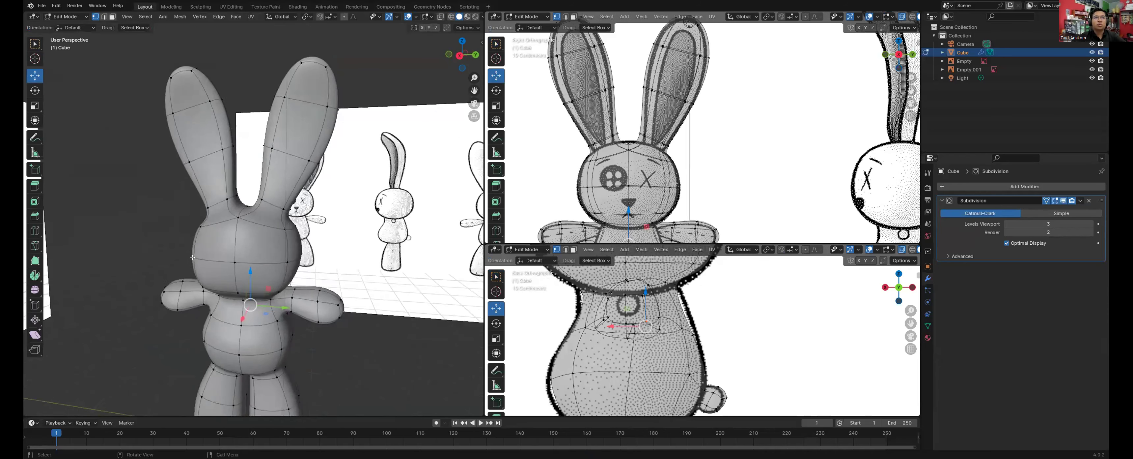
pyautogui.click(281, 257)
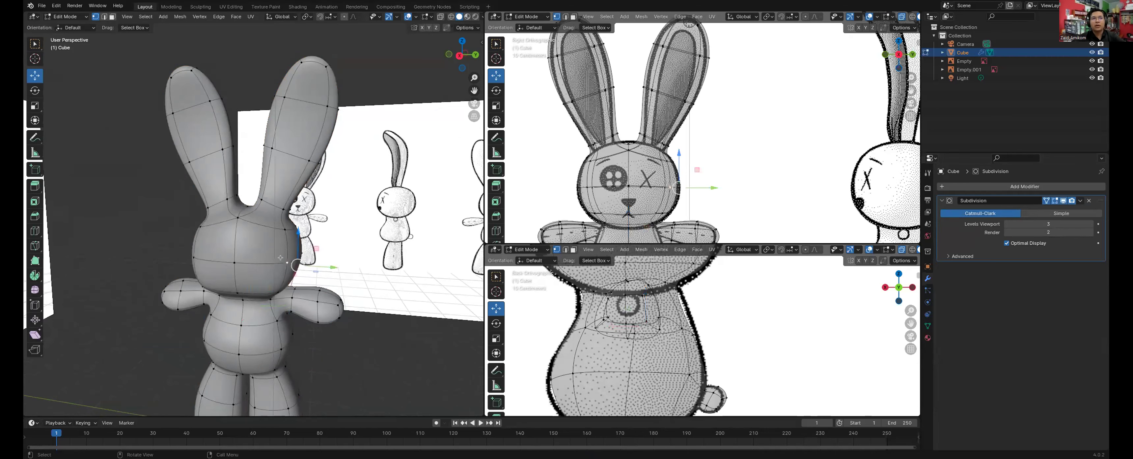
pyautogui.moveTo(329, 267); pyautogui.dragTo(363, 266)
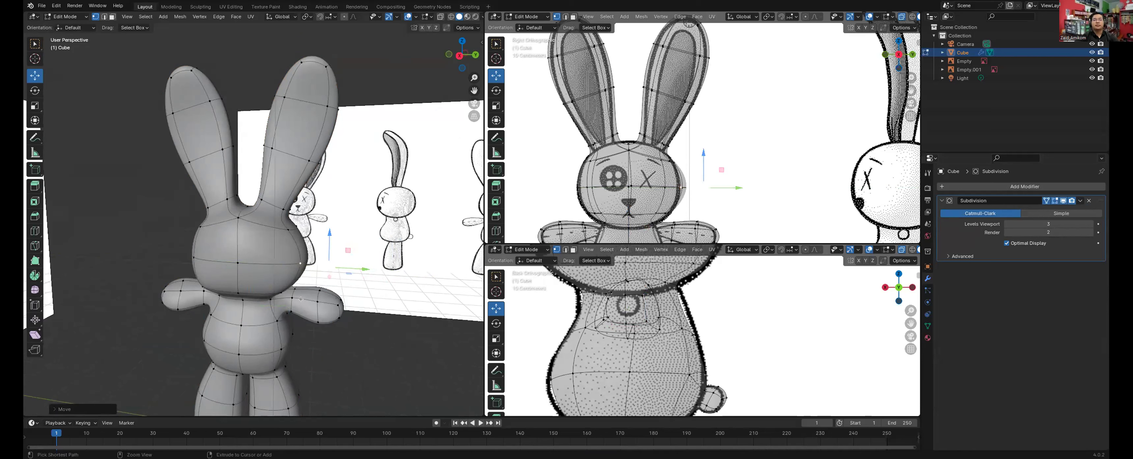
# Step: Undo the last vertex move on the side of the head
pyautogui.hotkey('ctrl', 'z')
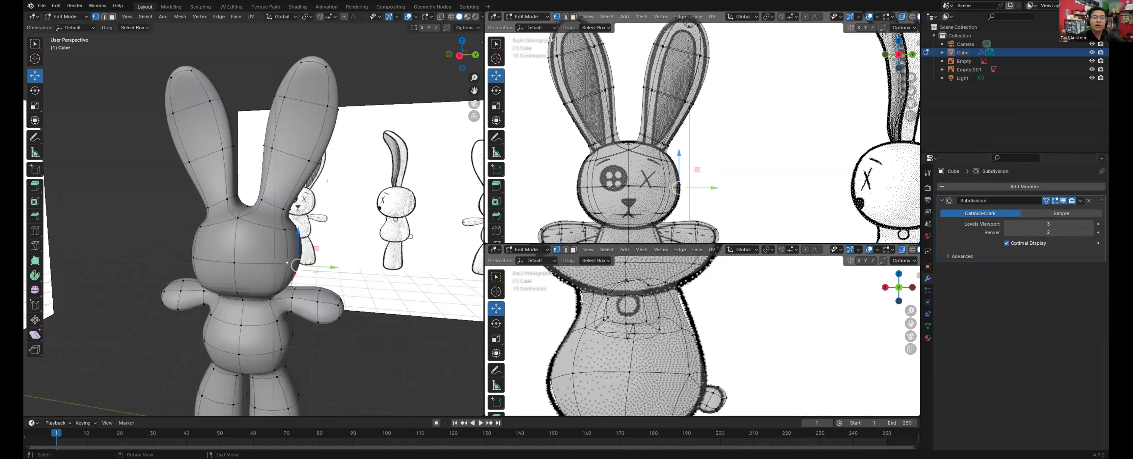
# Step: Try applying the Subdivision modifier, examine the dense mesh in Edit Mode, and return to the live modifier with three viewport levels
pyautogui.press('Tab')
pyautogui.hotkey('ctrl', 'a')
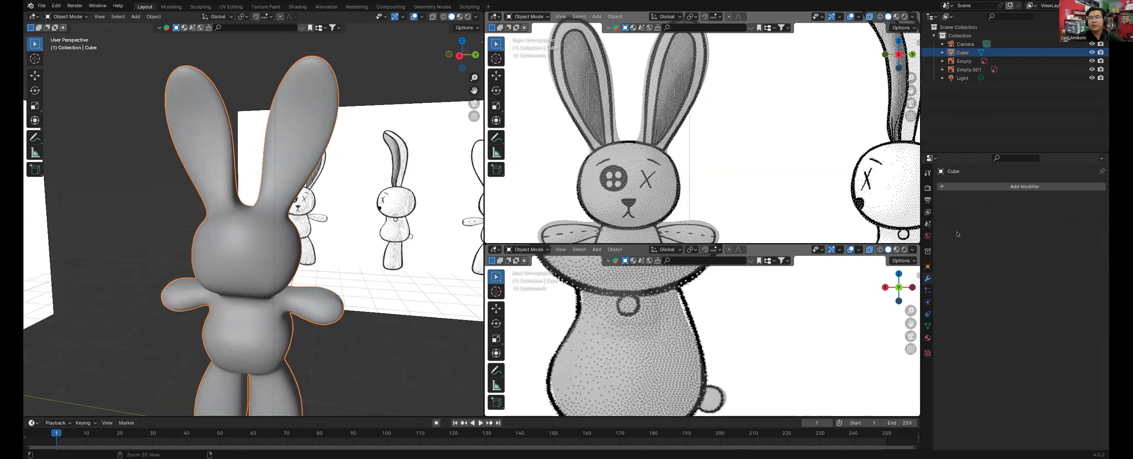
pyautogui.press('Tab')
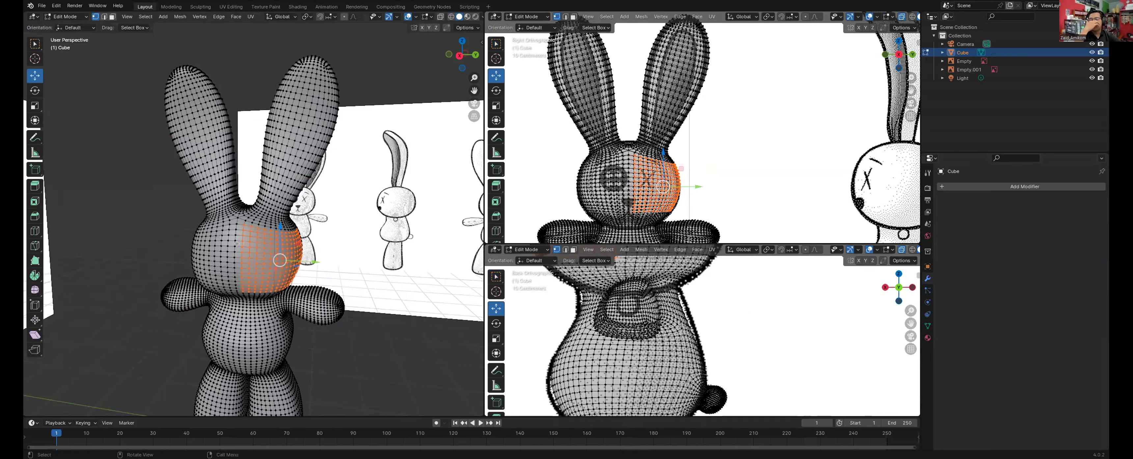
pyautogui.press('Tab')
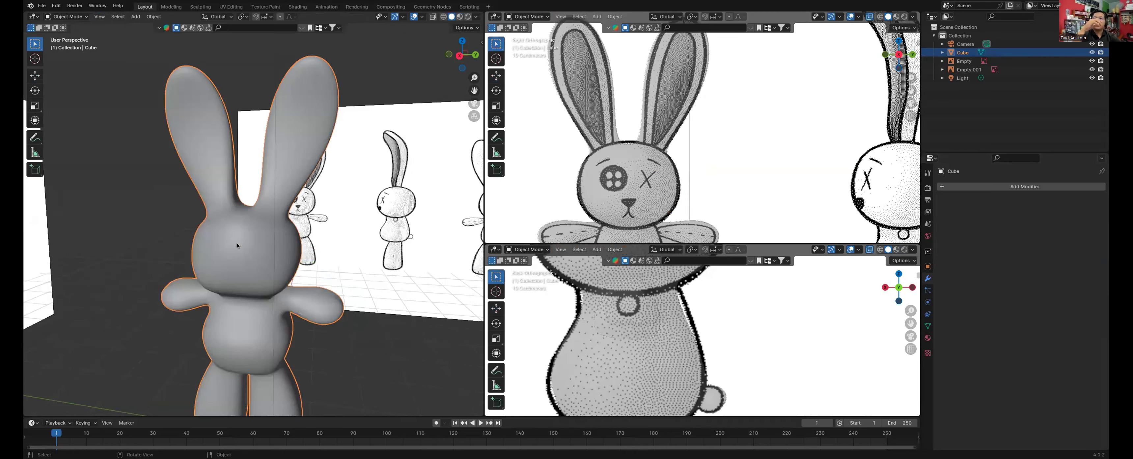
pyautogui.hotkey('ctrl', '3')
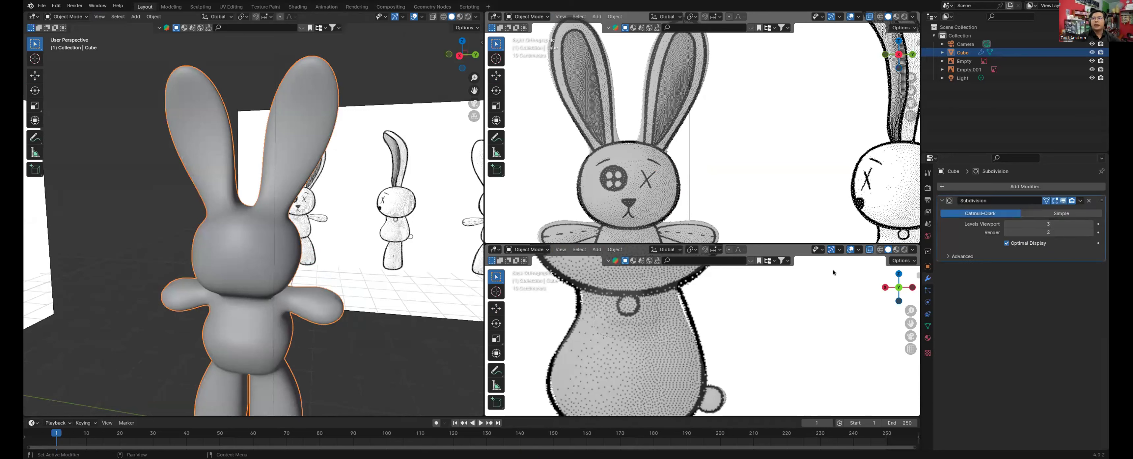
# Step: Switch to the UV Editing workspace and turn on UV Sync Selection to show the rabbit's full UV layout
pyautogui.click(233, 6)
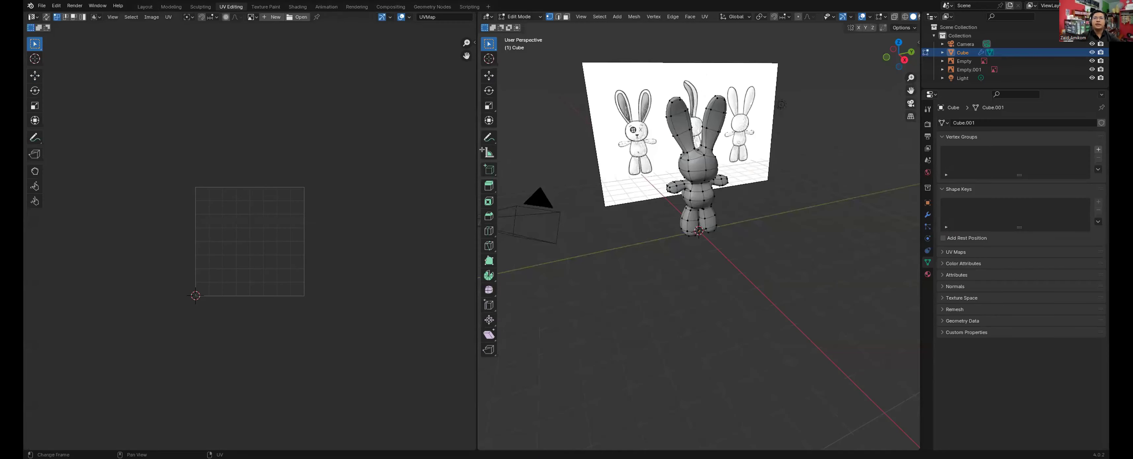
pyautogui.scroll(3, 706, 212)
pyautogui.scroll(2, 707, 212)
pyautogui.moveTo(707, 212); pyautogui.dragTo(706, 345, button='middle')
pyautogui.scroll(-1, 728, 216)
pyautogui.moveTo(728, 216); pyautogui.dragTo(696, 223, button='middle')
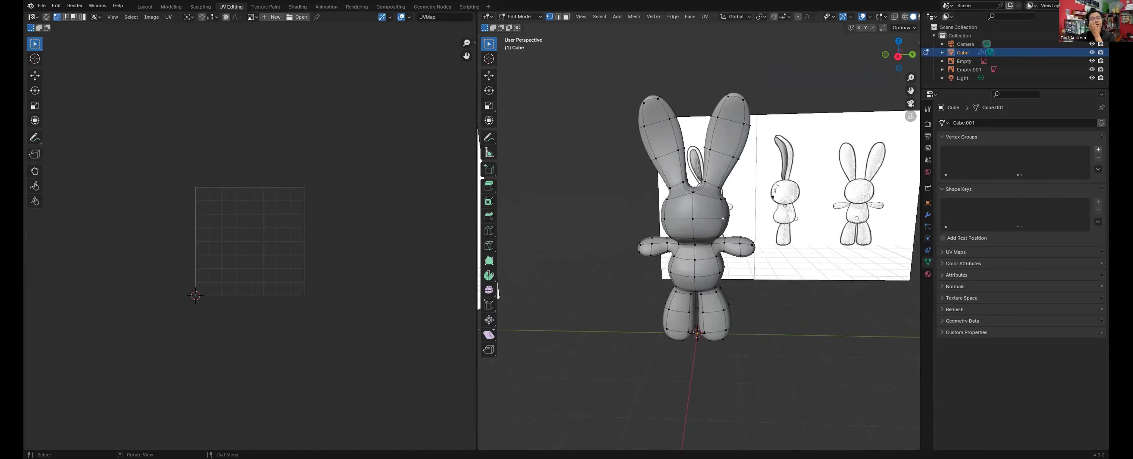
pyautogui.moveTo(764, 254); pyautogui.dragTo(723, 260, button='middle')
pyautogui.scroll(2, 705, 260)
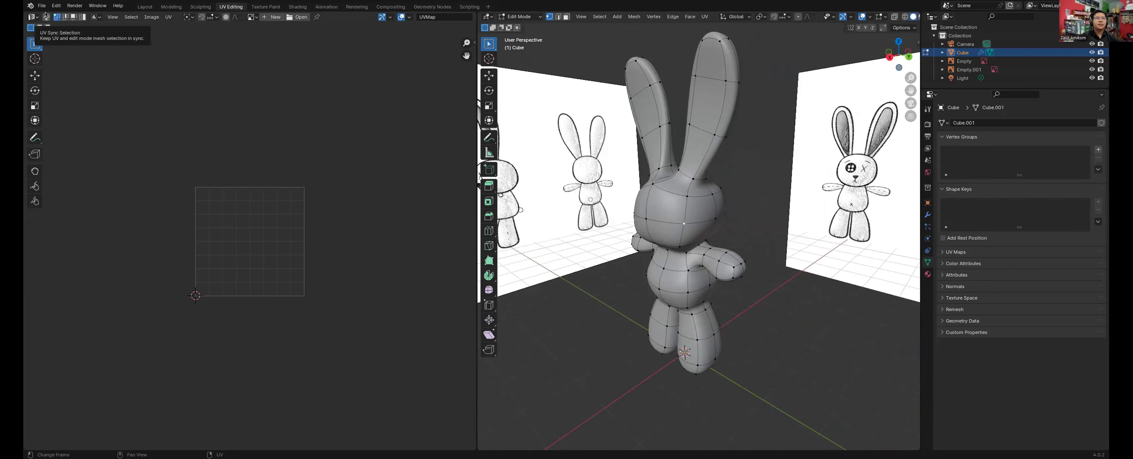
pyautogui.click(46, 16)
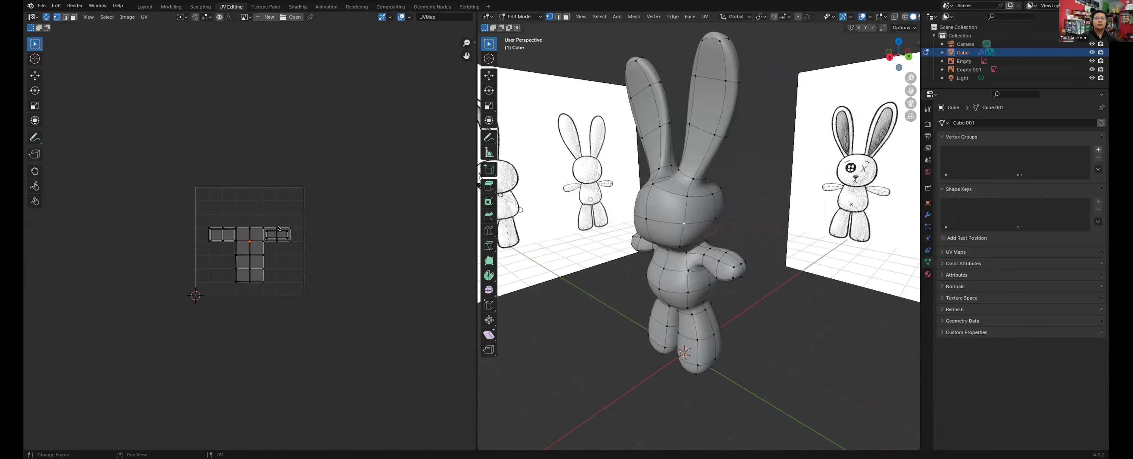
pyautogui.scroll(2, 277, 228)
pyautogui.scroll(1, 277, 228)
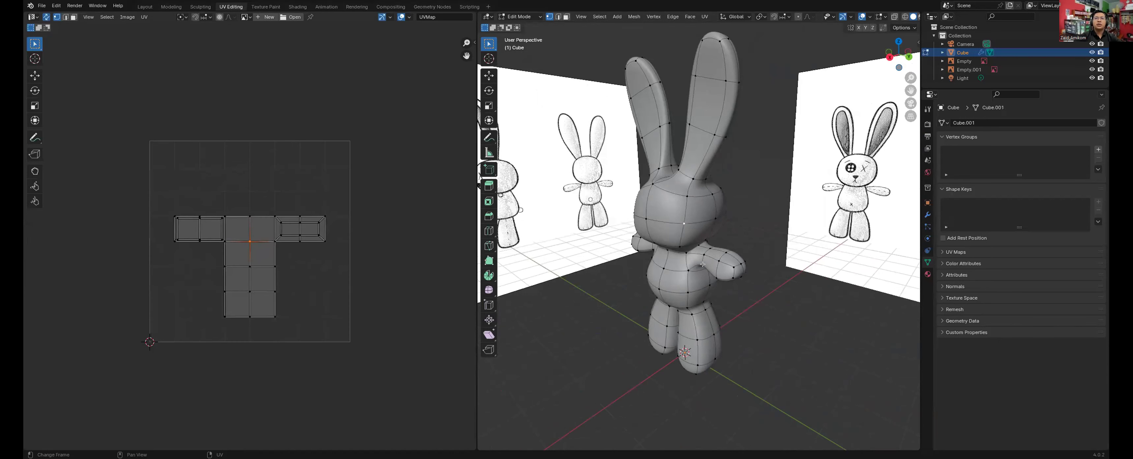
# Step: Switch to edge selection and mark the first edges along the crease between head and torso as a seam
pyautogui.moveTo(736, 235); pyautogui.dragTo(779, 237, button='middle')
pyautogui.scroll(3, 736, 234)
pyautogui.press('Tab')
pyautogui.press('Tab')
pyautogui.press('2')
pyautogui.click(719, 253)
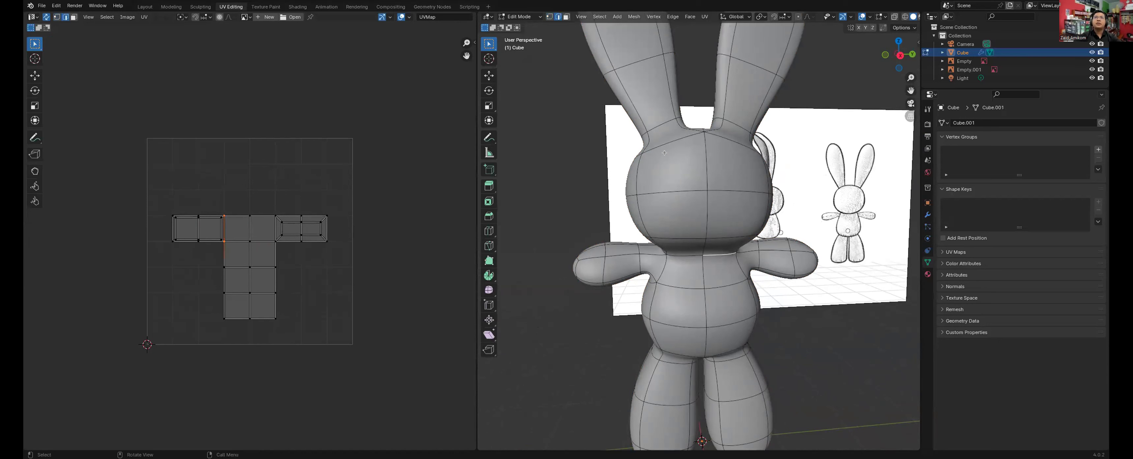
pyautogui.keyDown('shift'); pyautogui.click(692, 251); pyautogui.keyUp('shift')
pyautogui.moveTo(692, 251); pyautogui.dragTo(692, 252, button='middle')
pyautogui.hotkey('ctrl', 'e')
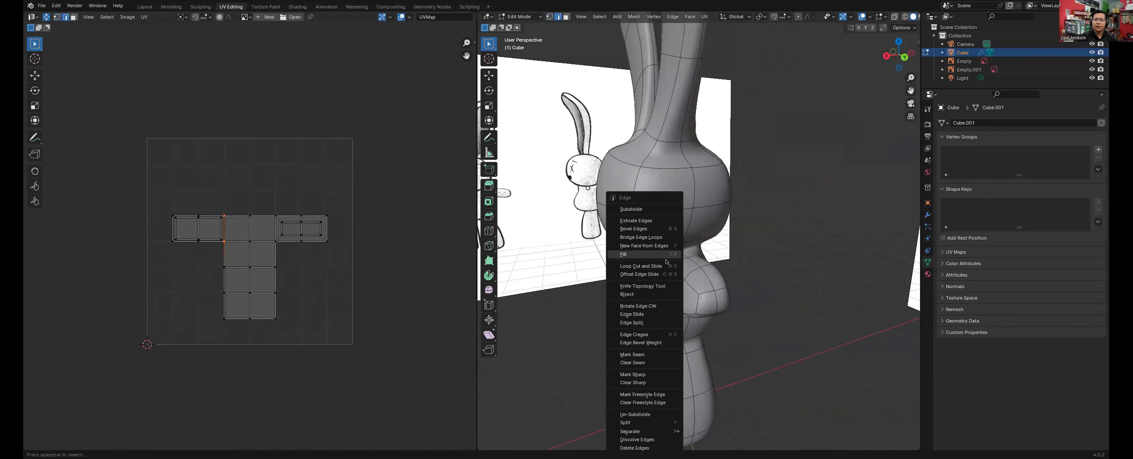
pyautogui.click(632, 354)
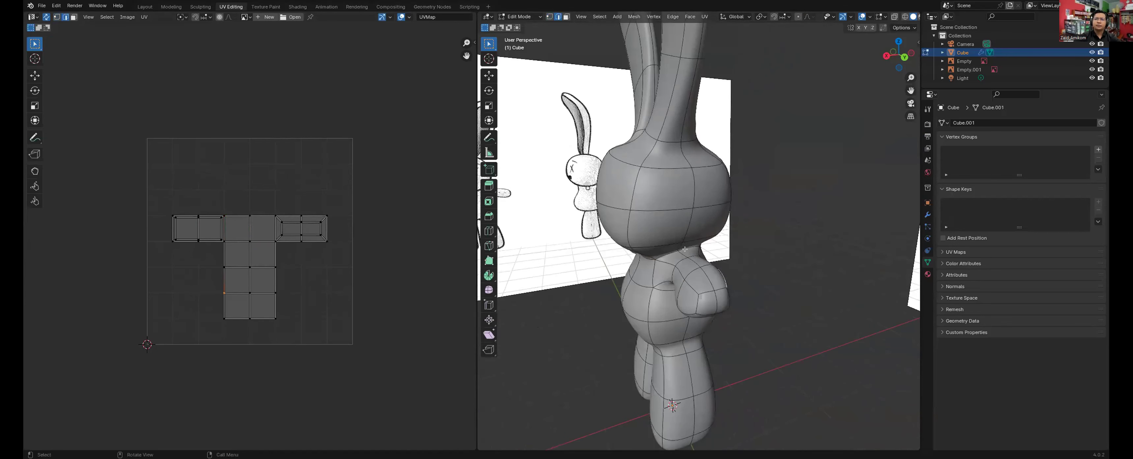
# Step: Select the remaining neck edges above the shoulders and mark them as a seam
pyautogui.moveTo(675, 249)
pyautogui.mouseDown(button='middle')
pyautogui.moveTo(693, 269)
pyautogui.moveTo(685, 261)
pyautogui.moveTo(709, 265)
pyautogui.moveTo(727, 250)
pyautogui.moveTo(652, 236)
pyautogui.moveTo(633, 258)
pyautogui.moveTo(667, 258)
pyautogui.mouseUp(button='middle')
pyautogui.click(680, 260)
pyautogui.scroll(3, 680, 260)
pyautogui.keyDown('shift'); pyautogui.click(694, 268); pyautogui.keyUp('shift')
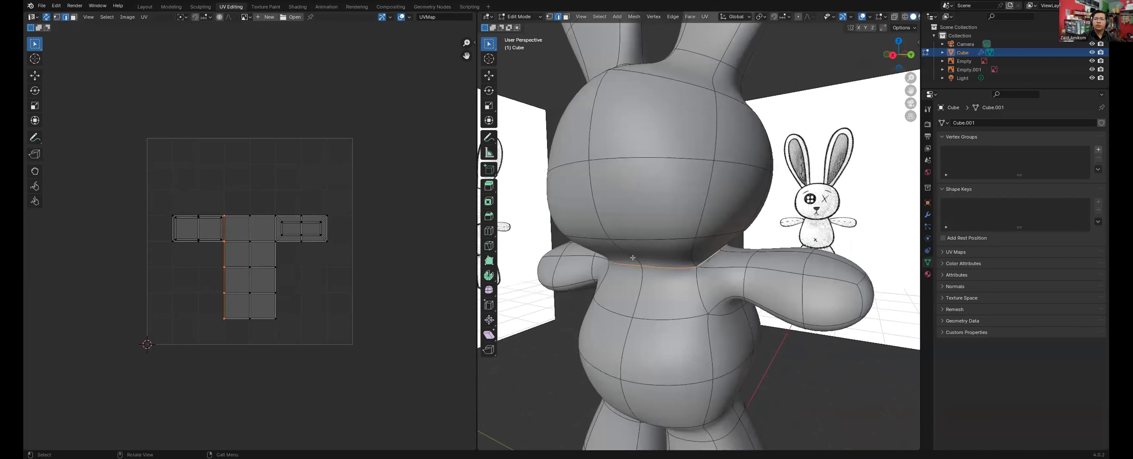
pyautogui.scroll(-3, 667, 258)
pyautogui.rightClick(667, 210)
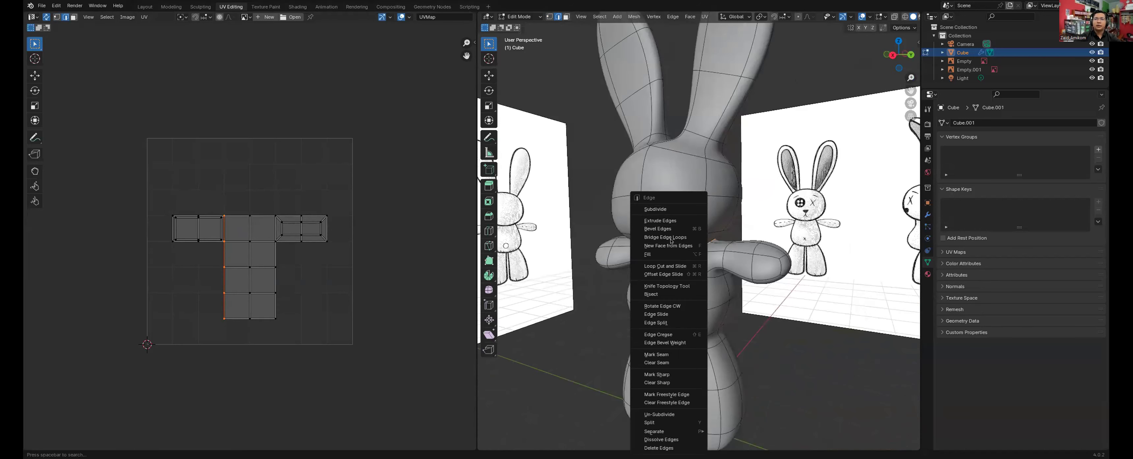
pyautogui.click(658, 354)
# Step: Mark the edge loops around the tops of both legs as seams
pyautogui.moveTo(709, 333); pyautogui.dragTo(716, 318, button='middle')
pyautogui.click(720, 312)
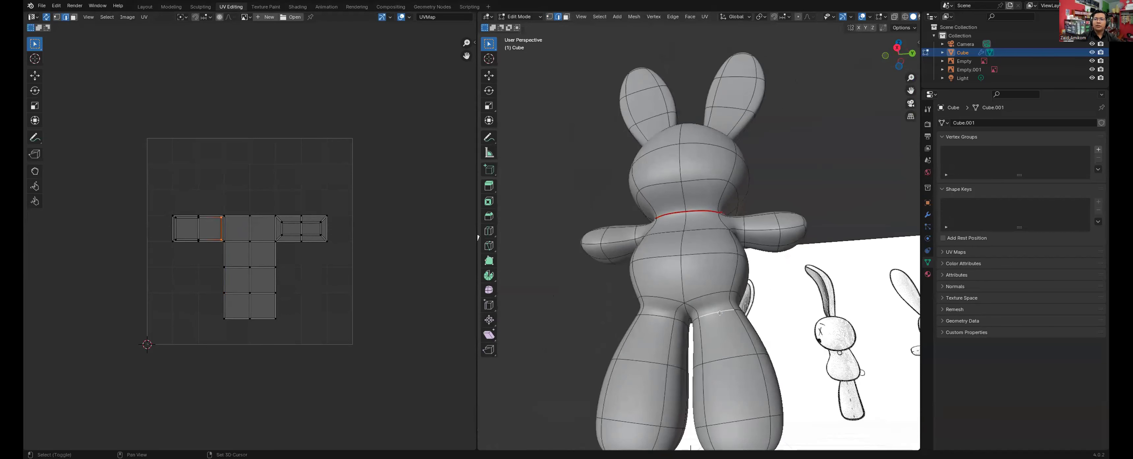
pyautogui.keyDown('alt'); pyautogui.click(701, 313); pyautogui.keyUp('alt')
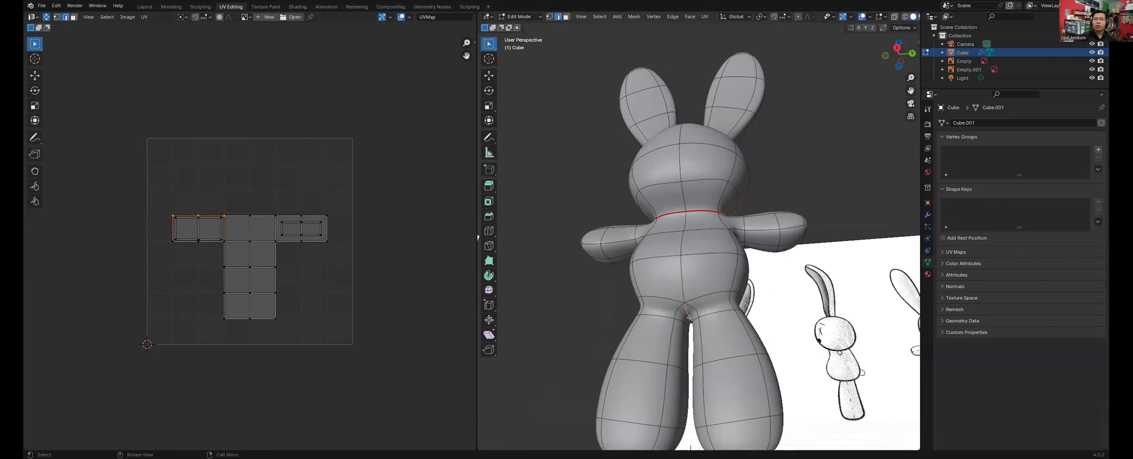
pyautogui.keyDown('alt'); pyautogui.click(707, 310); pyautogui.keyUp('alt')
pyautogui.moveTo(706, 309); pyautogui.dragTo(667, 329, button='middle')
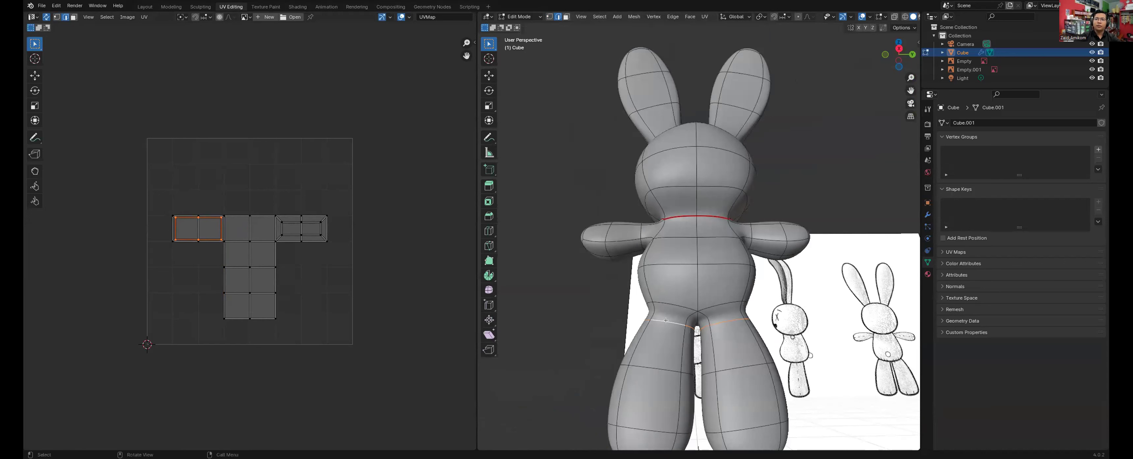
pyautogui.hotkey('ctrl', 'e')
pyautogui.click(655, 324)
# Step: Select the edges around the arm bases where they join the torso and mark them as seams
pyautogui.moveTo(656, 323); pyautogui.dragTo(665, 266, button='middle')
pyautogui.scroll(3, 665, 265)
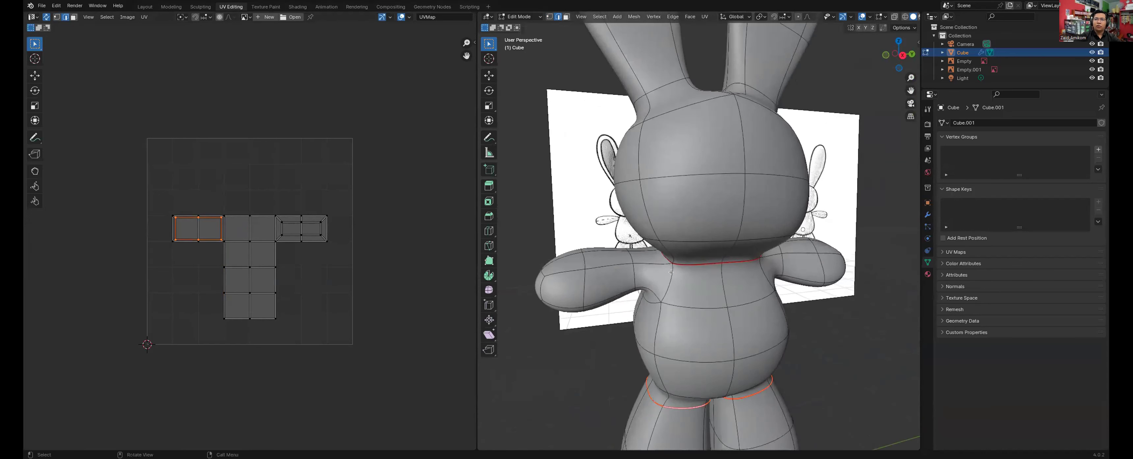
pyautogui.click(668, 281)
pyautogui.keyDown('shift'); pyautogui.click(653, 301); pyautogui.keyUp('shift')
pyautogui.moveTo(631, 297); pyautogui.dragTo(638, 267, button='middle')
pyautogui.rightClick(728, 263)
pyautogui.click(716, 265)
pyautogui.click(701, 263)
pyautogui.moveTo(716, 276); pyautogui.dragTo(682, 267, button='middle')
pyautogui.keyDown('shift'); pyautogui.click(682, 264); pyautogui.keyUp('shift')
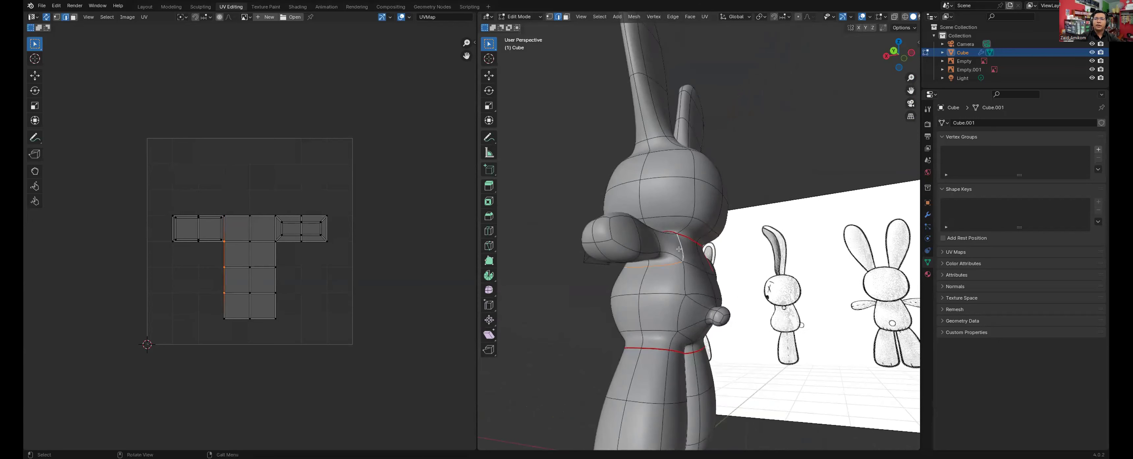
pyautogui.press('super+e')
pyautogui.click(659, 249)
# Step: Mark the vertical edges down one side of the torso, from armpit to leg seam, as a seam
pyautogui.moveTo(660, 250); pyautogui.dragTo(679, 276, button='middle')
pyautogui.keyDown('shift'); pyautogui.click(685, 278); pyautogui.keyUp('shift')
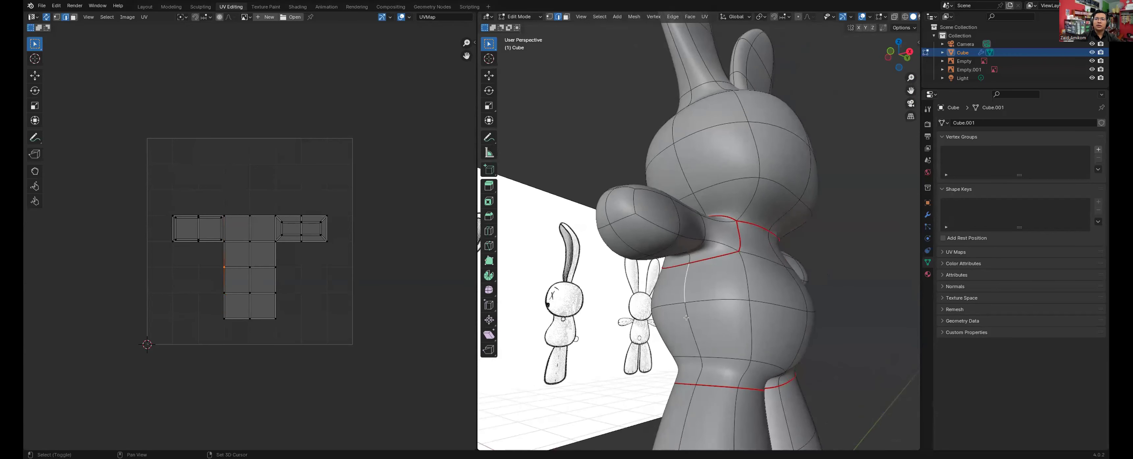
pyautogui.keyDown('shift'); pyautogui.click(692, 360); pyautogui.keyUp('shift')
pyautogui.moveTo(693, 360); pyautogui.dragTo(687, 334, button='middle')
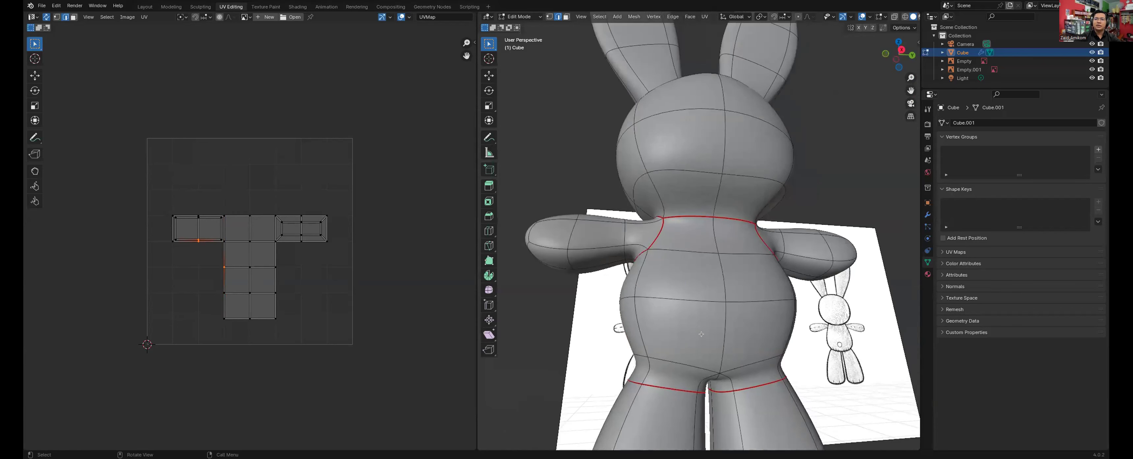
pyautogui.hotkey('ctrl', 'e')
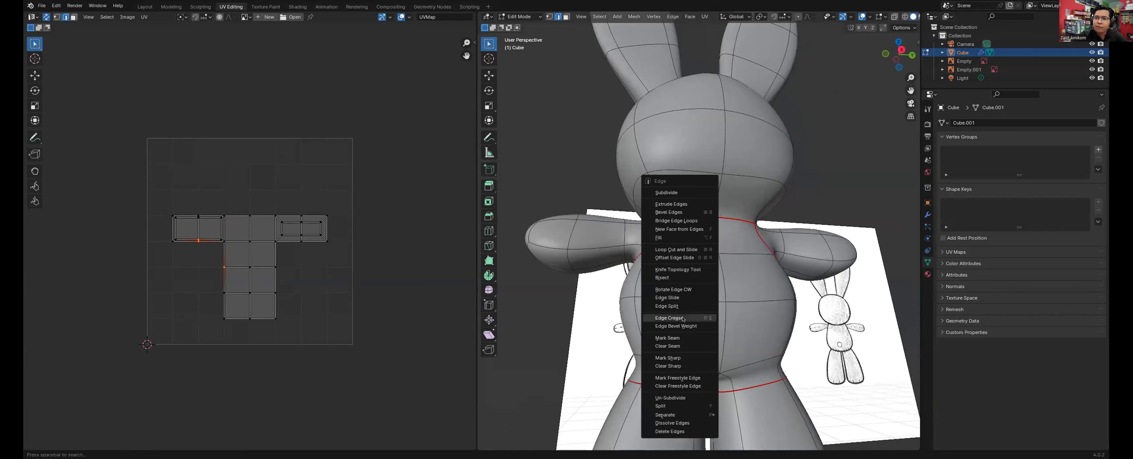
pyautogui.click(672, 337)
# Step: Mark the matching vertical edges down the other side of the torso as a seam
pyautogui.moveTo(672, 337); pyautogui.dragTo(708, 311, button='middle')
pyautogui.keyDown('shift'); pyautogui.click(708, 311); pyautogui.keyUp('shift')
pyautogui.keyDown('shift'); pyautogui.click(707, 314); pyautogui.keyUp('shift')
pyautogui.keyDown('shift'); pyautogui.click(704, 364); pyautogui.keyUp('shift')
pyautogui.rightClick(707, 364)
pyautogui.click(691, 355)
# Step: Mark the edges along the underside of one arm, from the armpit to the tip, as a seam
pyautogui.moveTo(692, 355); pyautogui.dragTo(659, 282, button='middle')
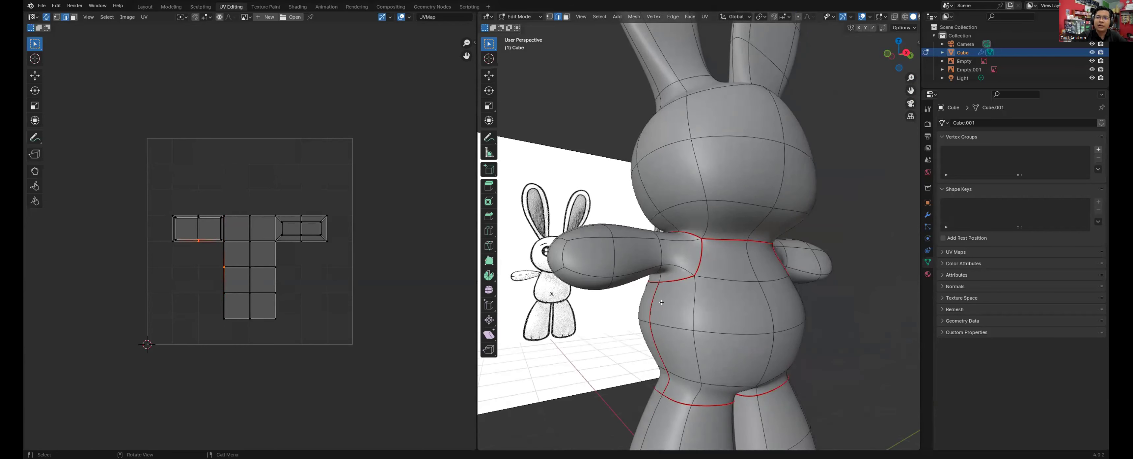
pyautogui.moveTo(644, 372); pyautogui.dragTo(654, 198, button='middle')
pyautogui.keyDown('shift'); pyautogui.click(654, 197); pyautogui.keyUp('shift')
pyautogui.keyDown('shift'); pyautogui.click(638, 187); pyautogui.keyUp('shift')
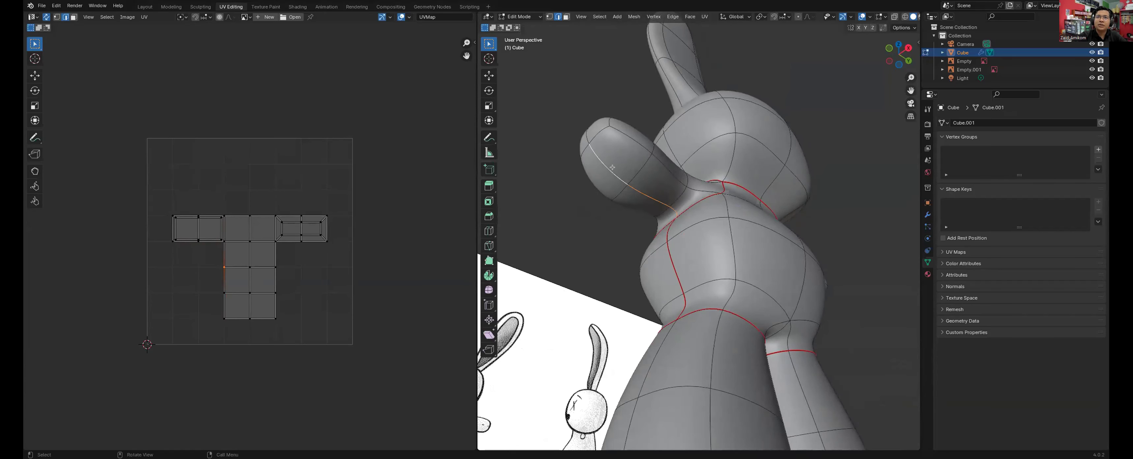
pyautogui.hotkey('ctrl', 'e')
pyautogui.click(598, 169)
# Step: Select the edges along the top of the same arm and mark them as a seam
pyautogui.moveTo(599, 169); pyautogui.dragTo(647, 245, button='middle')
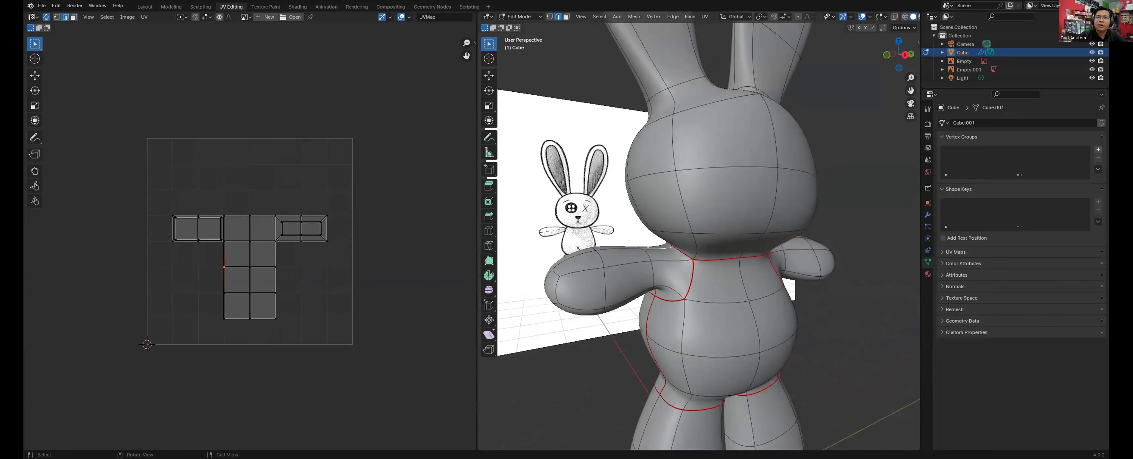
pyautogui.keyDown('shift'); pyautogui.click(615, 249); pyautogui.keyUp('shift')
pyautogui.keyDown('shift'); pyautogui.click(578, 253); pyautogui.keyUp('shift')
pyautogui.rightClick(570, 256)
pyautogui.click(570, 256)
# Step: Select the edges around the tip and underside of the opposite arm and mark them as a seam
pyautogui.moveTo(569, 255); pyautogui.dragTo(715, 248, button='middle')
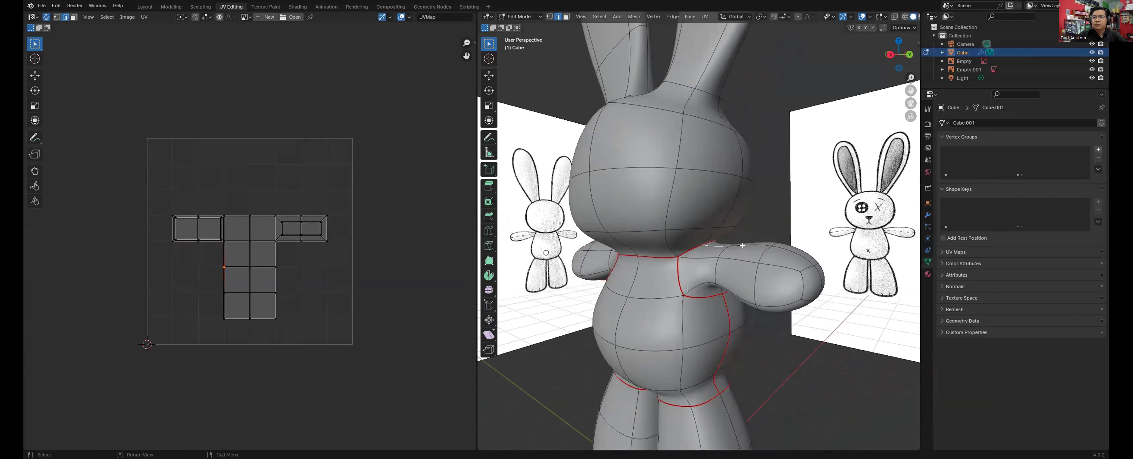
pyautogui.keyDown('shift'); pyautogui.click(782, 252); pyautogui.keyUp('shift')
pyautogui.moveTo(784, 252); pyautogui.dragTo(795, 208, button='middle')
pyautogui.keyDown('shift'); pyautogui.click(792, 209); pyautogui.keyUp('shift')
pyautogui.keyDown('shift'); pyautogui.click(729, 224); pyautogui.keyUp('shift')
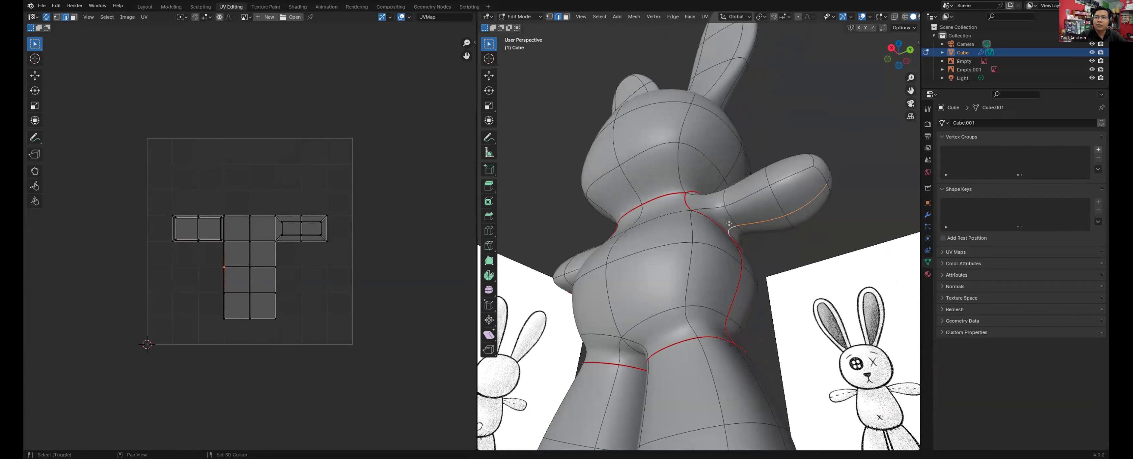
pyautogui.rightClick(729, 223)
pyautogui.click(720, 225)
# Step: Mark the edges running down one leg and around its foot as a seam
pyautogui.moveTo(720, 276); pyautogui.dragTo(708, 297, button='middle')
pyautogui.keyDown('shift'); pyautogui.click(696, 377); pyautogui.keyUp('shift')
pyautogui.moveTo(701, 392); pyautogui.dragTo(719, 292, button='middle')
pyautogui.keyDown('shift'); pyautogui.click(737, 360); pyautogui.keyUp('shift')
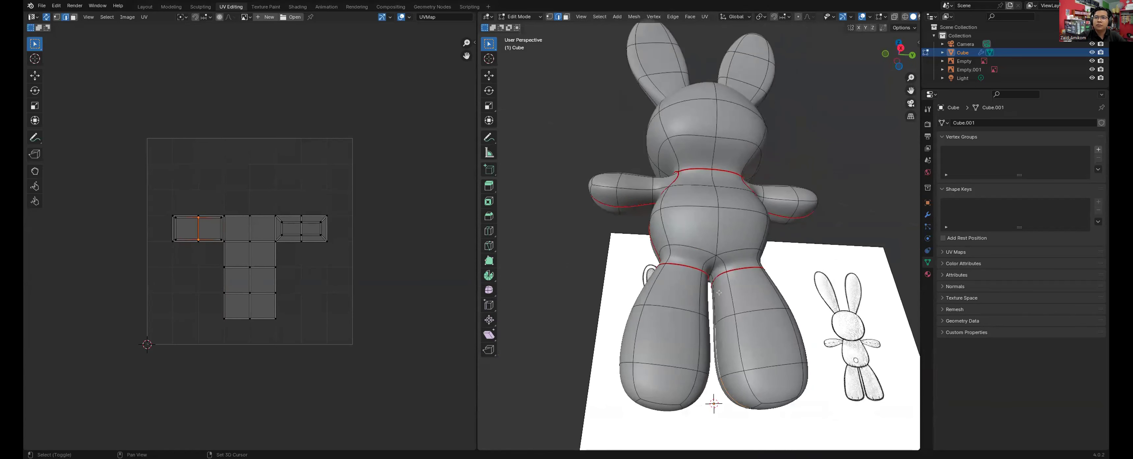
pyautogui.rightClick(696, 295)
pyautogui.click(696, 296)
# Step: Mark the edges along the inner side of the other leg as a seam
pyautogui.moveTo(696, 296); pyautogui.dragTo(676, 284, button='middle')
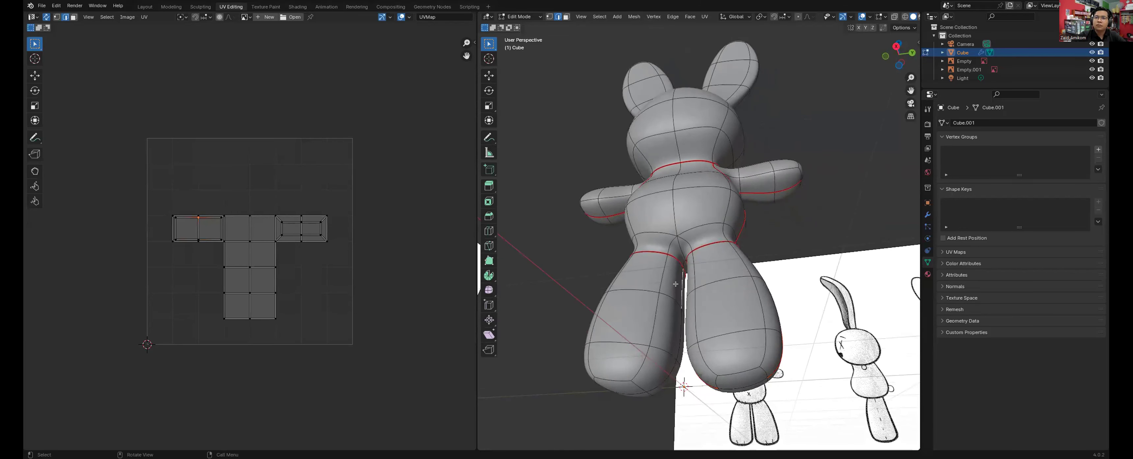
pyautogui.keyDown('shift'); pyautogui.click(674, 336); pyautogui.keyUp('shift')
pyautogui.keyDown('shift'); pyautogui.click(662, 371); pyautogui.keyUp('shift')
pyautogui.rightClick(665, 373)
pyautogui.click(649, 355)
# Step: Select the edges down the outer side of that leg to the foot and mark them as a seam
pyautogui.moveTo(649, 355); pyautogui.dragTo(693, 306, button='middle')
pyautogui.click(696, 298)
pyautogui.keyDown('shift'); pyautogui.click(687, 348); pyautogui.keyUp('shift')
pyautogui.keyDown('shift'); pyautogui.click(691, 385); pyautogui.keyUp('shift')
pyautogui.rightClick(669, 383)
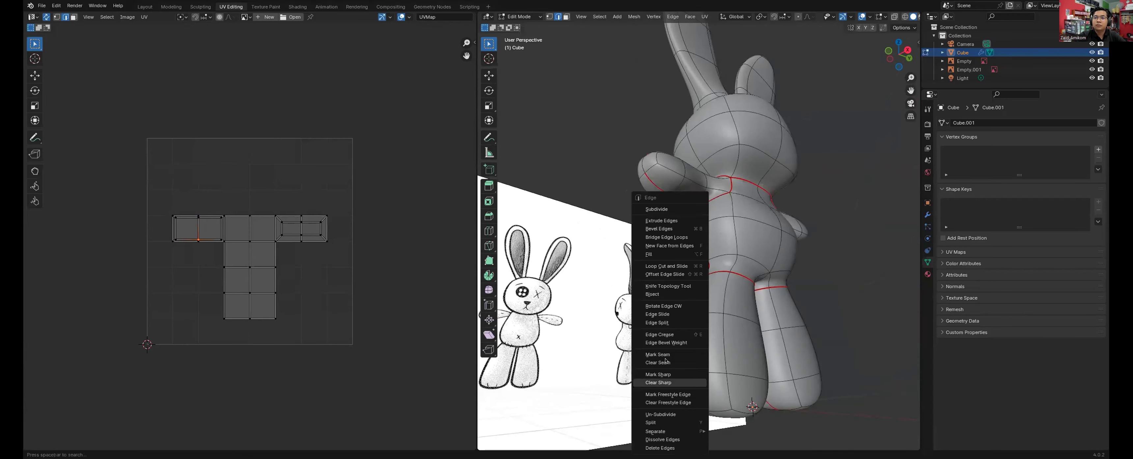
pyautogui.click(665, 354)
# Step: Mark the edge loop around the base of the tail as a seam
pyautogui.moveTo(664, 354); pyautogui.dragTo(728, 305, button='middle')
pyautogui.keyDown('alt'); pyautogui.click(728, 305); pyautogui.keyUp('alt')
pyautogui.rightClick(719, 319)
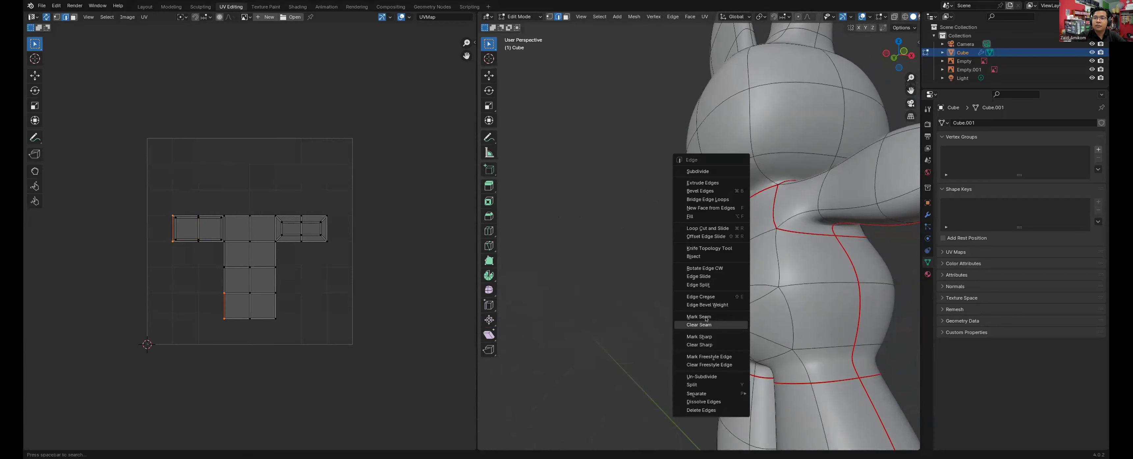
pyautogui.click(720, 320)
# Step: Mark an edge on the outer end of the tail as a seam
pyautogui.moveTo(720, 320); pyautogui.dragTo(707, 313, button='middle')
pyautogui.scroll(2, 706, 313)
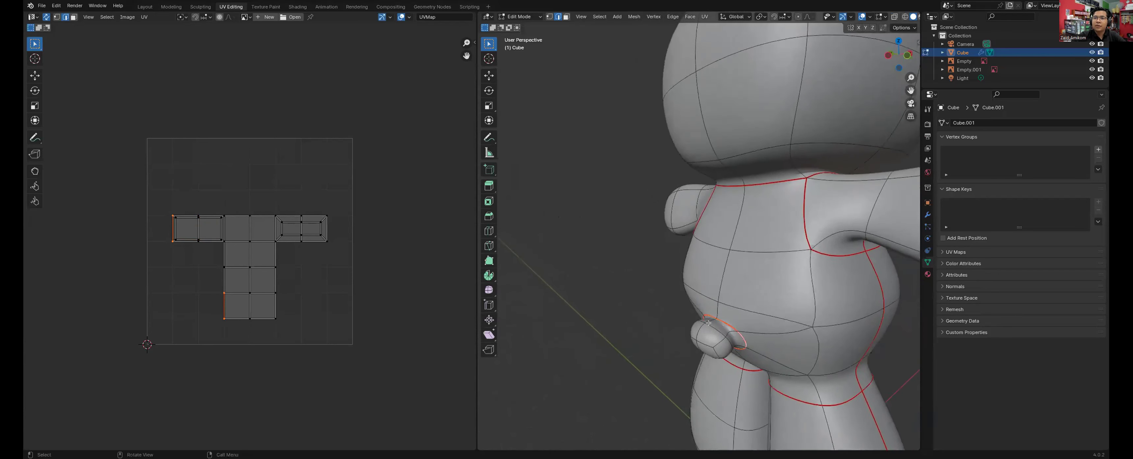
pyautogui.click(708, 326)
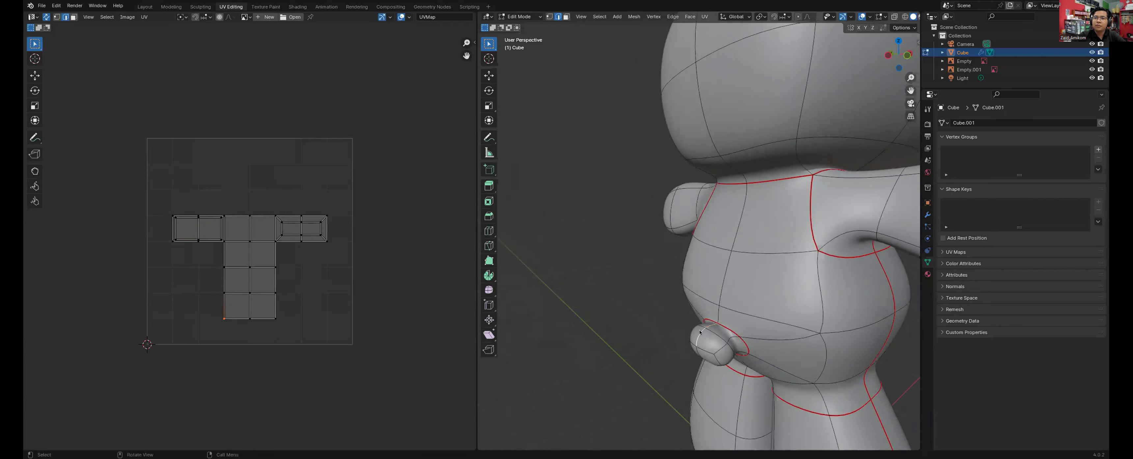
pyautogui.rightClick(699, 329)
pyautogui.click(695, 330)
pyautogui.moveTo(694, 330); pyautogui.dragTo(729, 339, button='middle')
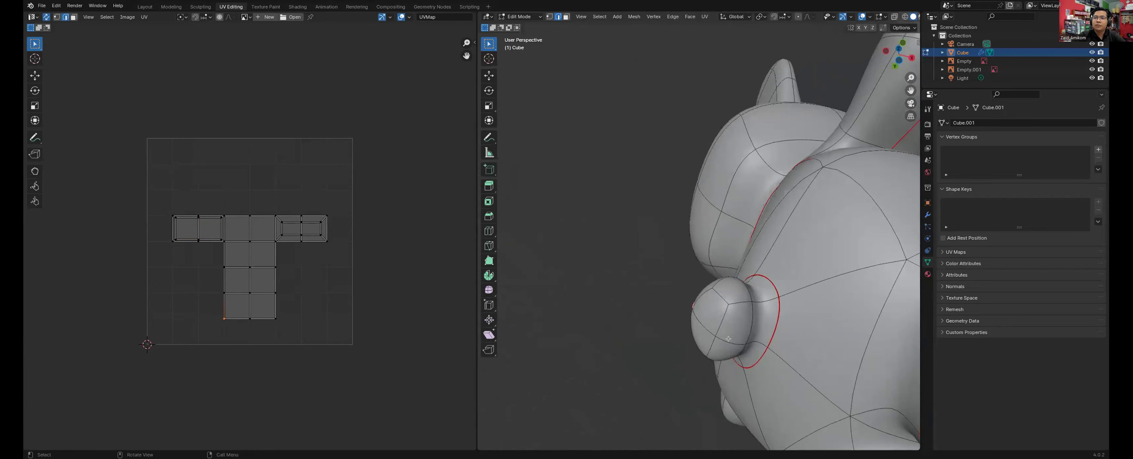
# Step: Mark the selected edge along the side of the tail as a seam
pyautogui.rightClick(753, 339)
pyautogui.click(748, 339)
pyautogui.moveTo(747, 338); pyautogui.dragTo(749, 181, button='middle')
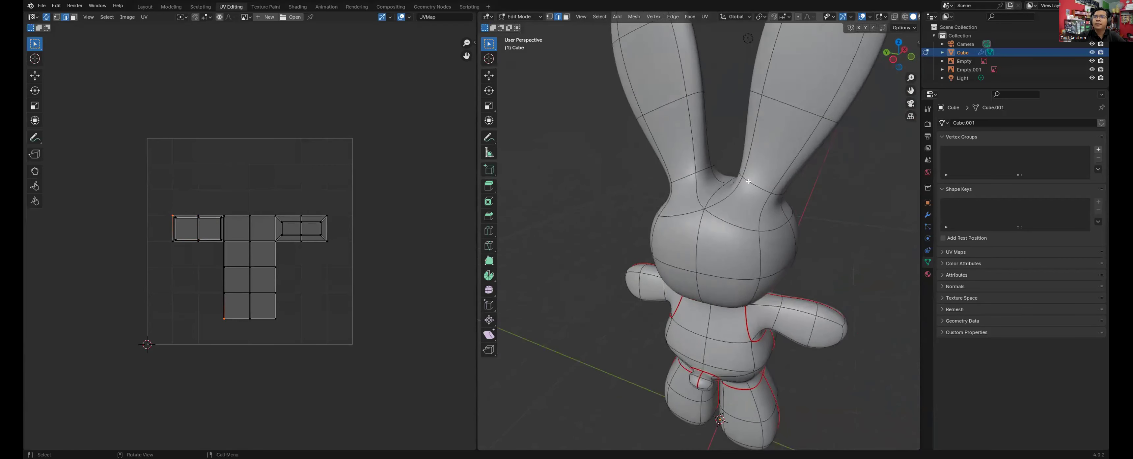
# Step: Select the edge loop around the top of the head below both ears and mark it as a seam
pyautogui.keyDown('alt'); pyautogui.click(719, 211); pyautogui.keyUp('alt')
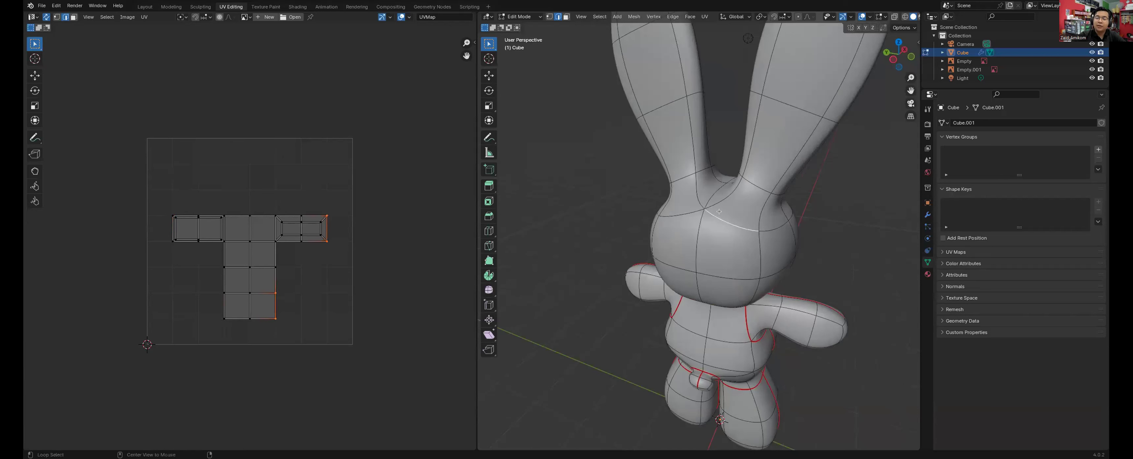
pyautogui.keyDown('alt'); pyautogui.click(688, 208); pyautogui.keyUp('alt')
pyautogui.keyDown('alt'); pyautogui.keyDown('shift'); pyautogui.click(713, 193); pyautogui.keyUp('shift'); pyautogui.keyUp('alt')
pyautogui.moveTo(713, 193); pyautogui.dragTo(770, 219, button='middle')
pyautogui.hotkey('ctrl', 'e')
pyautogui.click(741, 228)
# Step: Select the edge path down the outer side of one ear to the head seam and mark it as a seam
pyautogui.click(746, 230)
pyautogui.keyDown('ctrl'); pyautogui.click(755, 73); pyautogui.keyUp('ctrl')
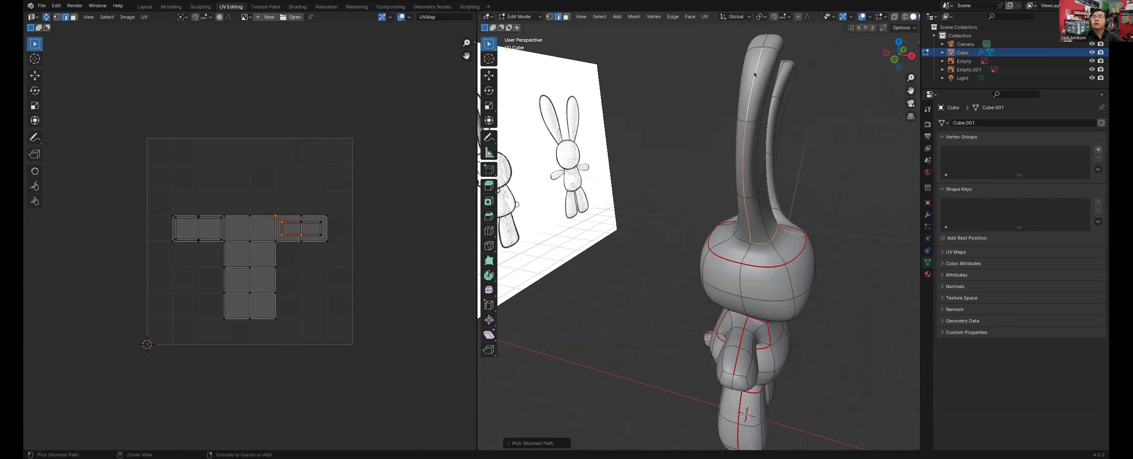
pyautogui.click(741, 250)
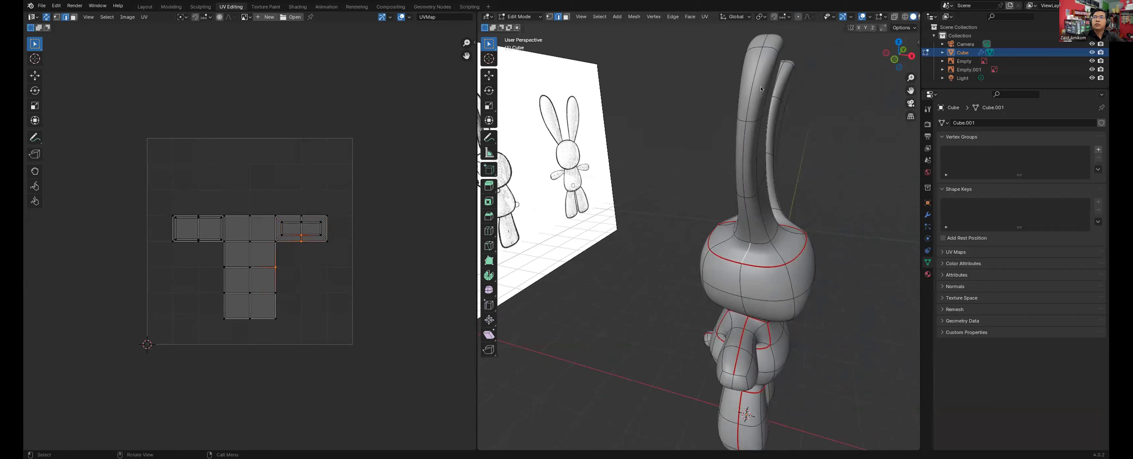
pyautogui.click(753, 72)
pyautogui.keyDown('ctrl'); pyautogui.click(744, 255); pyautogui.keyUp('ctrl')
pyautogui.rightClick(745, 256)
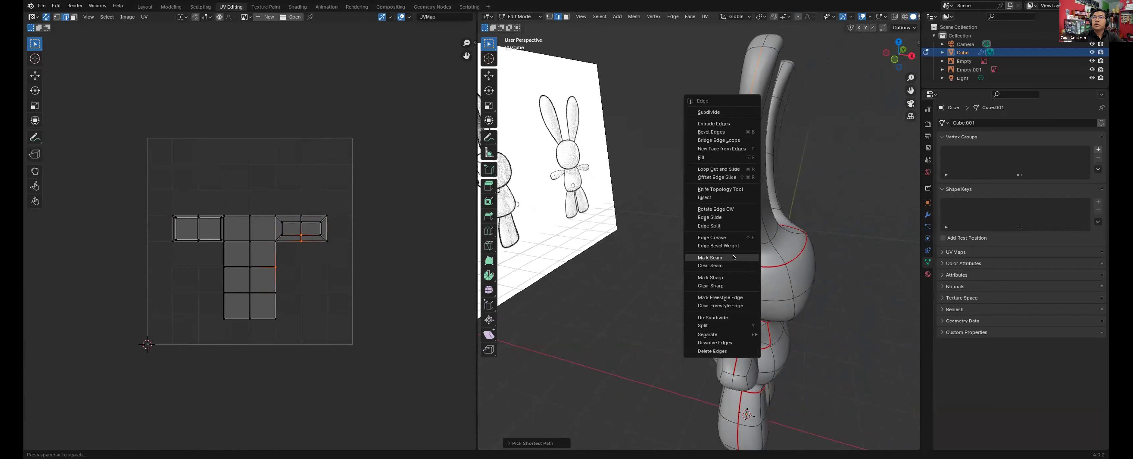
pyautogui.click(733, 257)
# Step: Select the edge path along the inner sides of both ears, across the top of the head, and mark it as a seam
pyautogui.moveTo(731, 257); pyautogui.dragTo(652, 136, button='middle')
pyautogui.click(626, 94)
pyautogui.keyDown('ctrl'); pyautogui.click(774, 92); pyautogui.keyUp('ctrl')
pyautogui.rightClick(774, 91)
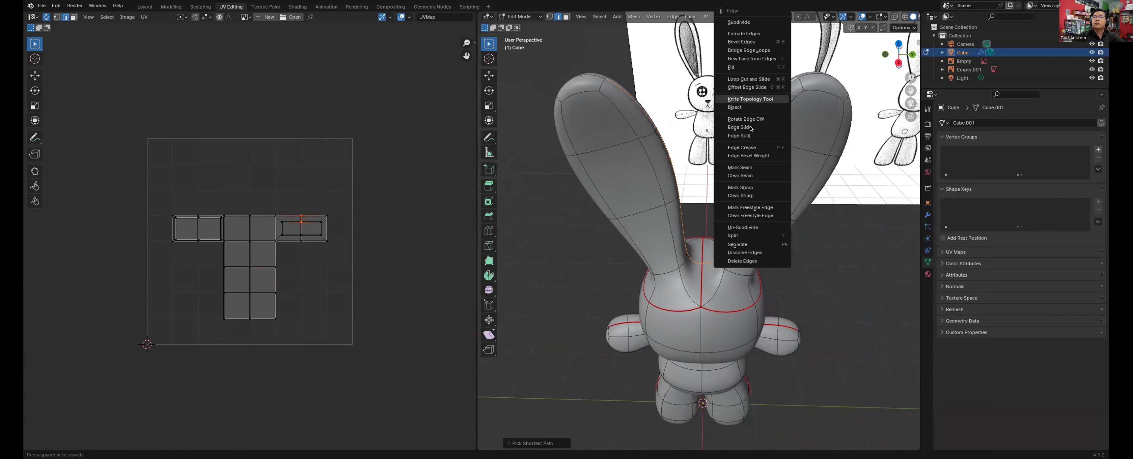
pyautogui.click(746, 163)
# Step: Select the edges along the outer side of the other ear and mark them as a seam
pyautogui.moveTo(746, 163); pyautogui.dragTo(655, 176, button='middle')
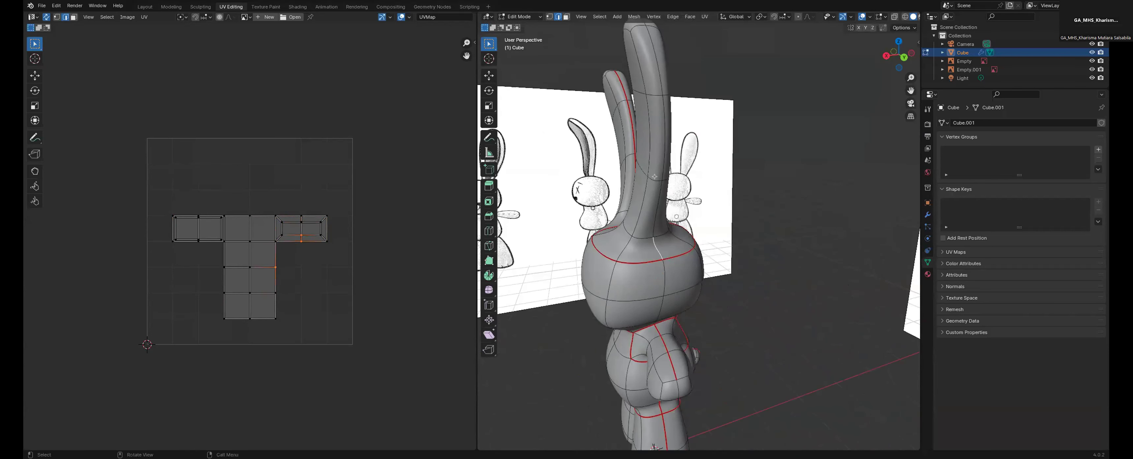
pyautogui.keyDown('ctrl'); pyautogui.click(654, 53); pyautogui.keyUp('ctrl')
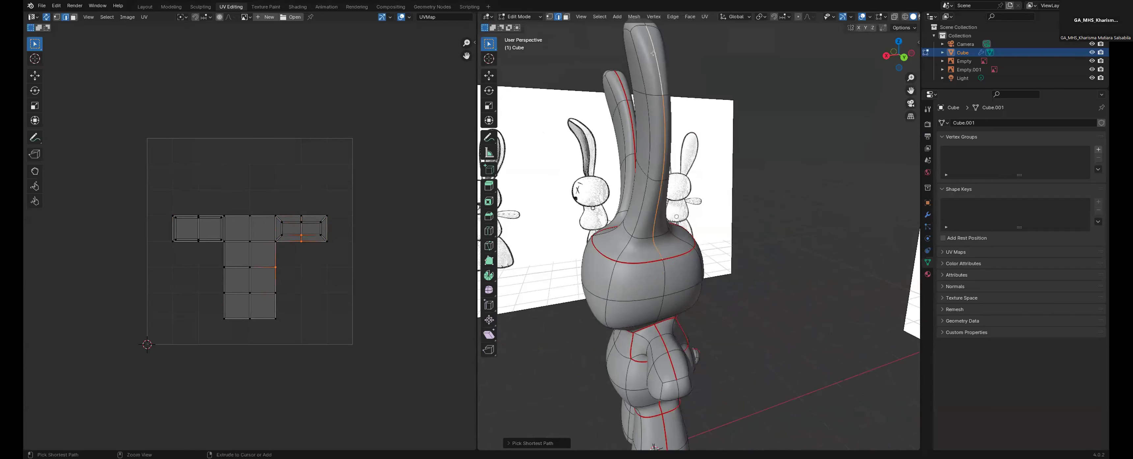
pyautogui.rightClick(629, 140)
pyautogui.click(619, 167)
# Step: Mark the vertical edges down the back of the head as a seam
pyautogui.moveTo(619, 168); pyautogui.dragTo(645, 199, button='middle')
pyautogui.click(688, 234)
pyautogui.moveTo(690, 286); pyautogui.dragTo(687, 261, button='middle')
pyautogui.keyDown('shift'); pyautogui.click(689, 279); pyautogui.keyUp('shift')
pyautogui.keyDown('shift'); pyautogui.click(681, 299); pyautogui.keyUp('shift')
pyautogui.rightClick(683, 302)
pyautogui.click(669, 301)
pyautogui.moveTo(669, 301); pyautogui.dragTo(594, 299, button='middle')
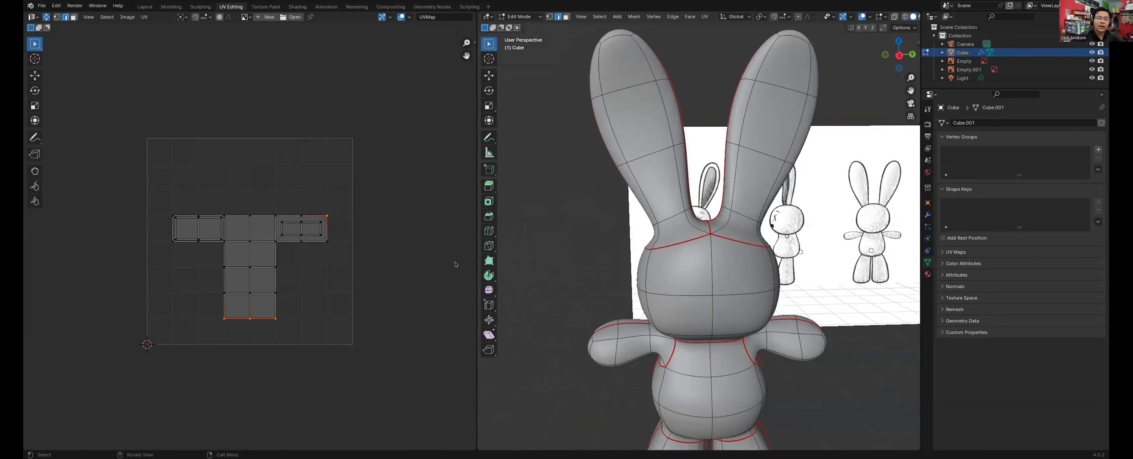
# Step: Start a new image named PATOKANNYA and open its width for editing
pyautogui.click(267, 18)
pyautogui.click(282, 31)
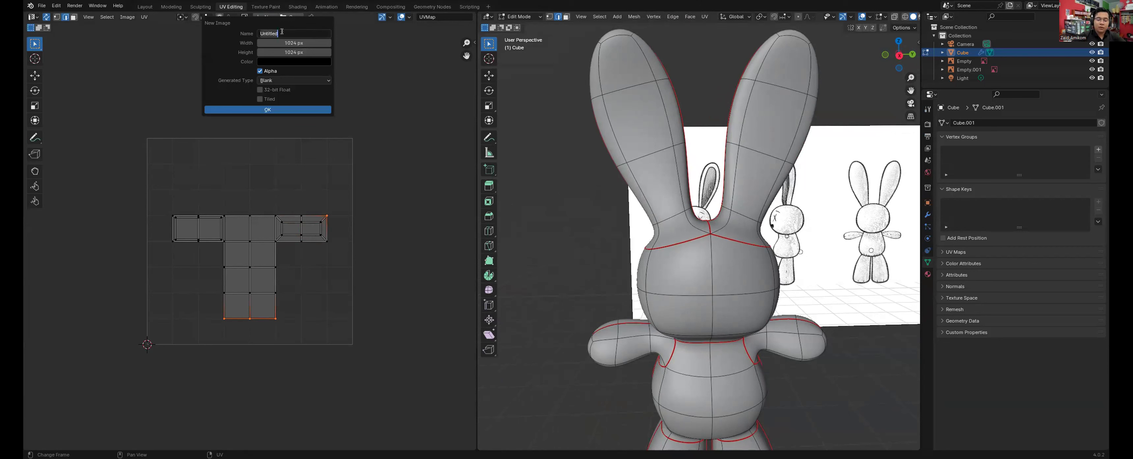
pyautogui.write('G')
pyautogui.write('PATOKANNYA')
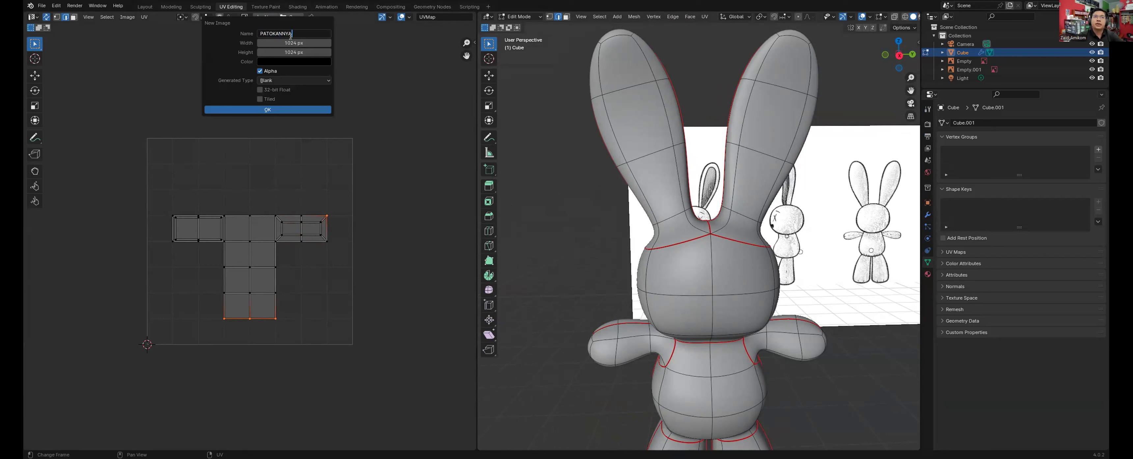
pyautogui.click(308, 41)
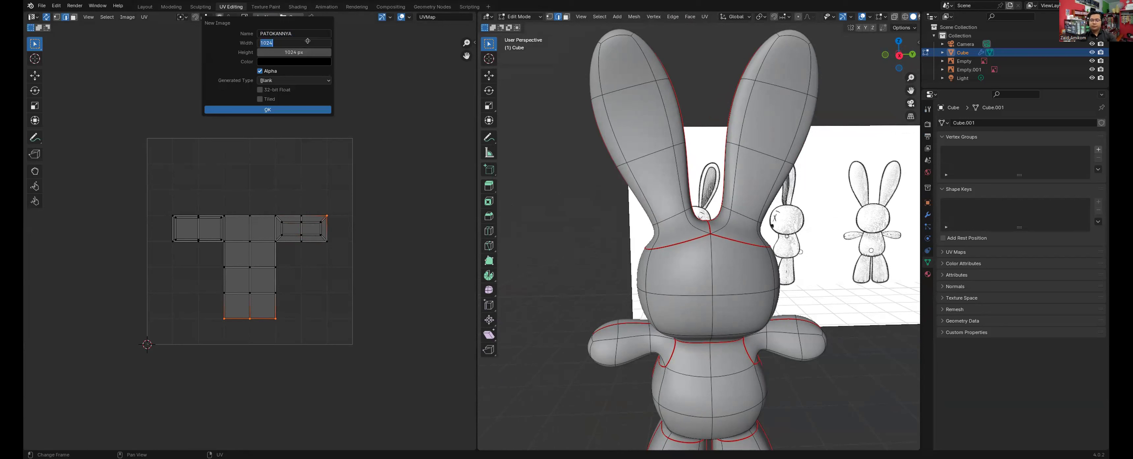
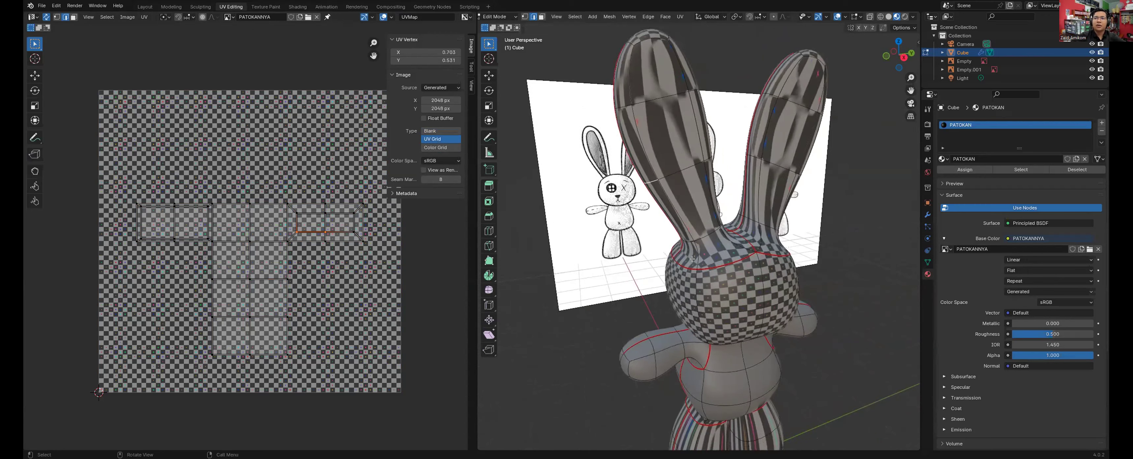
# Step: Select the whole rabbit mesh and unwrap its UVs along the marked seams
pyautogui.moveTo(667, 320); pyautogui.dragTo(646, 304, button='middle')
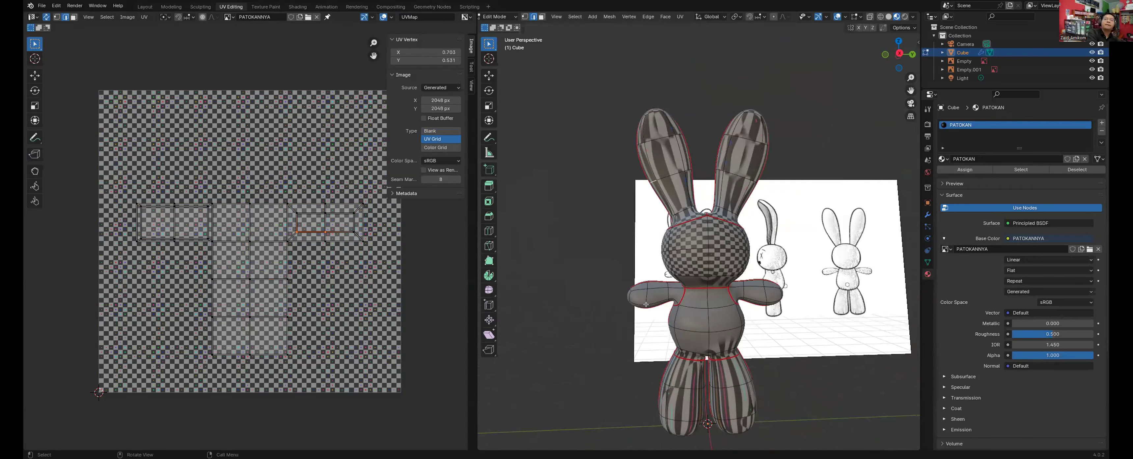
pyautogui.moveTo(649, 313); pyautogui.dragTo(687, 204, button='middle')
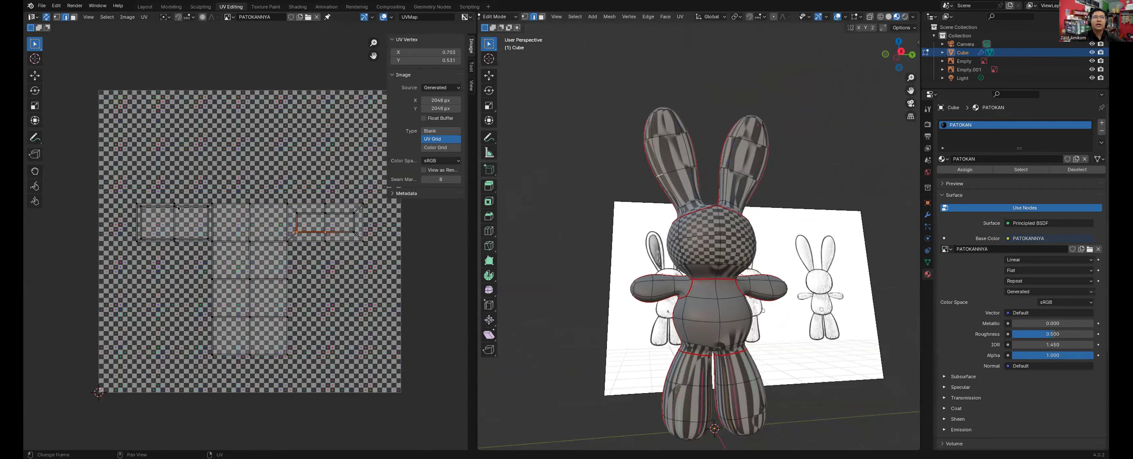
pyautogui.press('a')
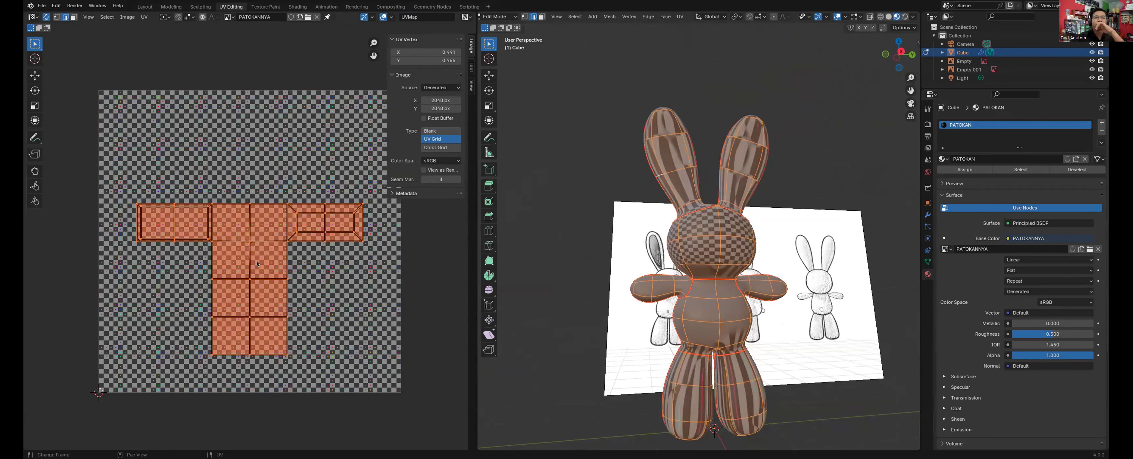
pyautogui.rightClick(238, 249)
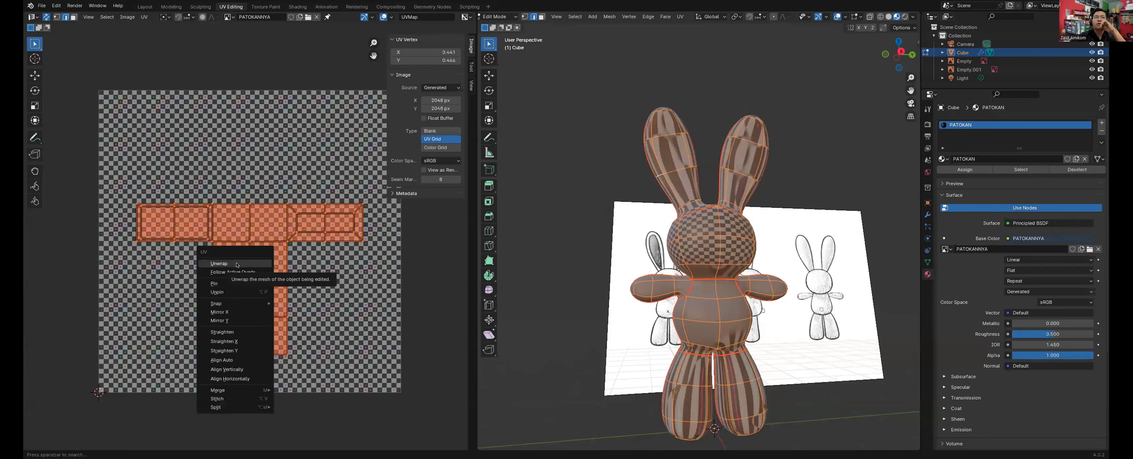
pyautogui.click(237, 263)
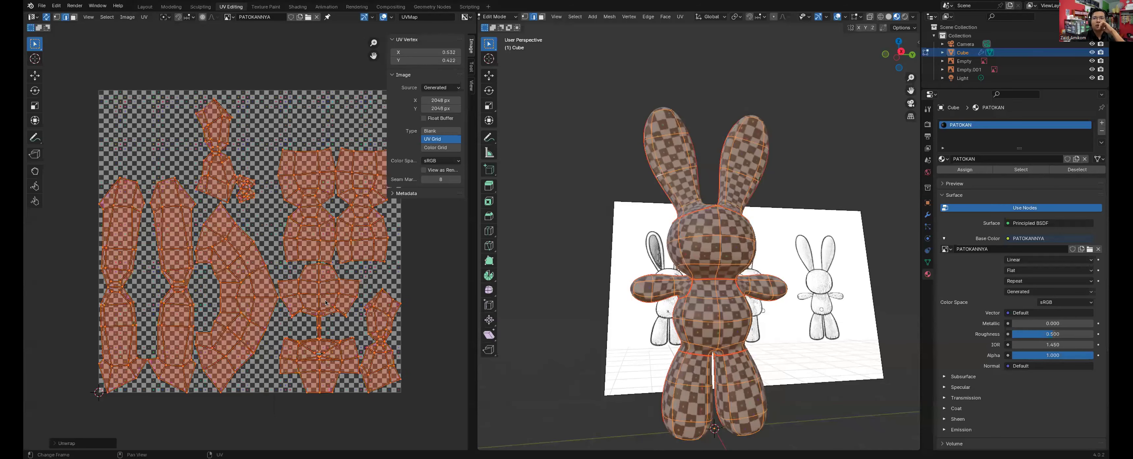
pyautogui.moveTo(690, 320); pyautogui.dragTo(568, 320, button='middle')
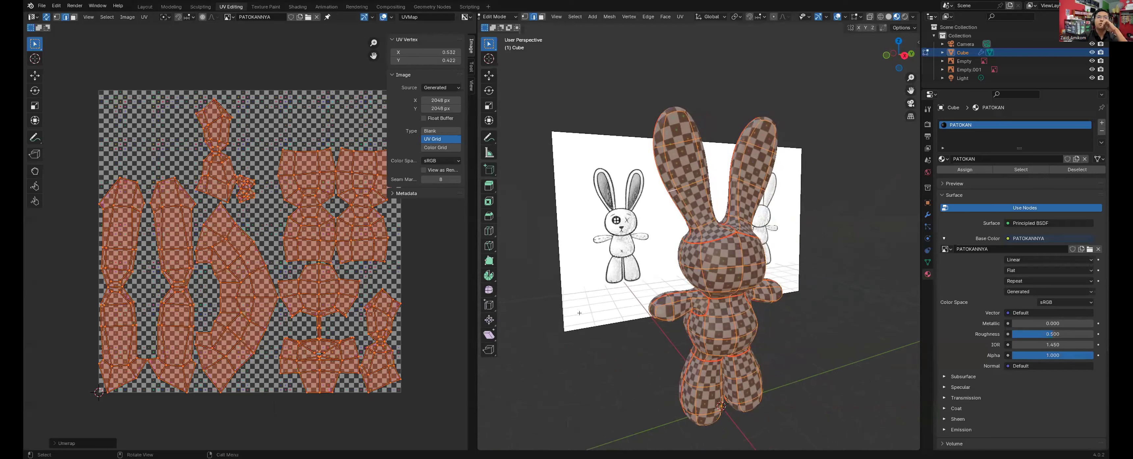
# Step: Switch to face selection and select the head's entire UV island
pyautogui.click(228, 267)
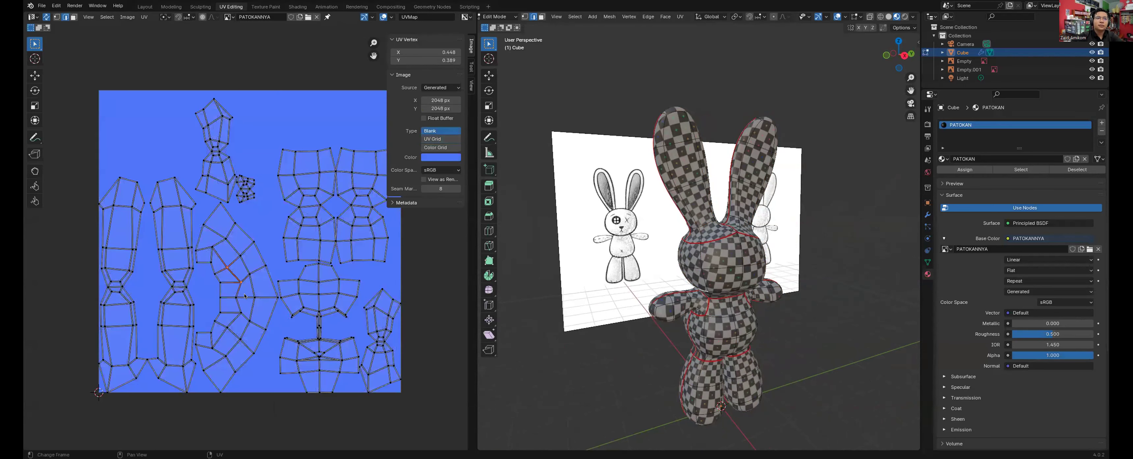
pyautogui.press('3')
pyautogui.click(259, 302)
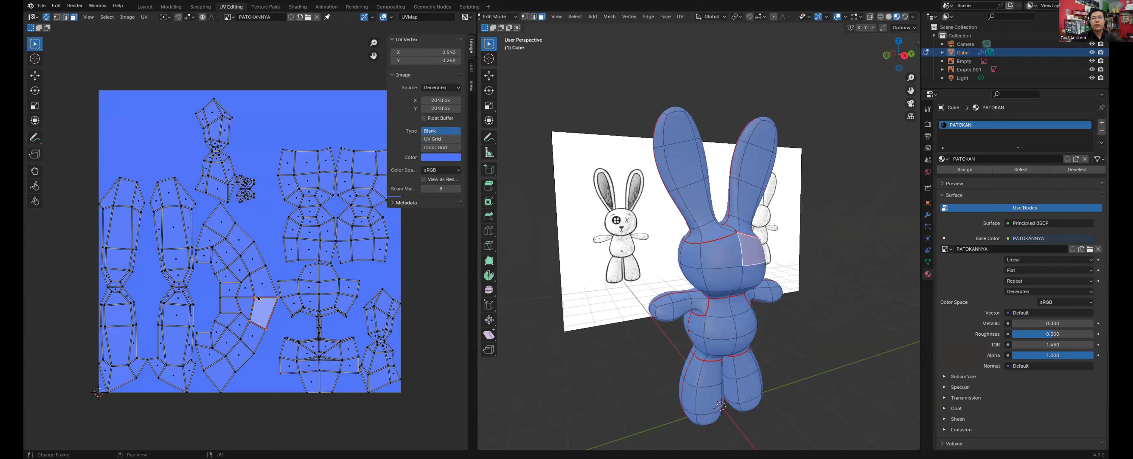
pyautogui.press('l')
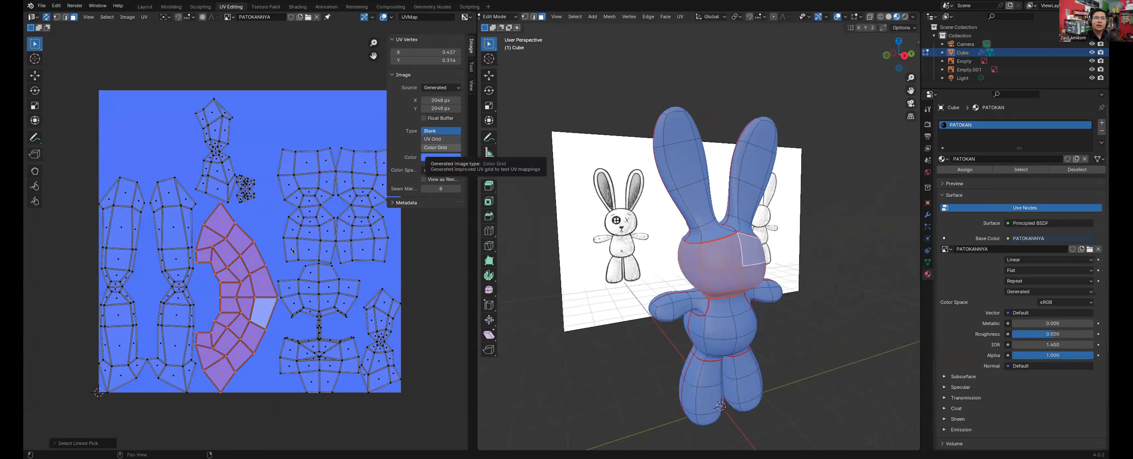
# Step: Change the generated type of the PATOKANNYA image to Color Grid
pyautogui.click(435, 146)
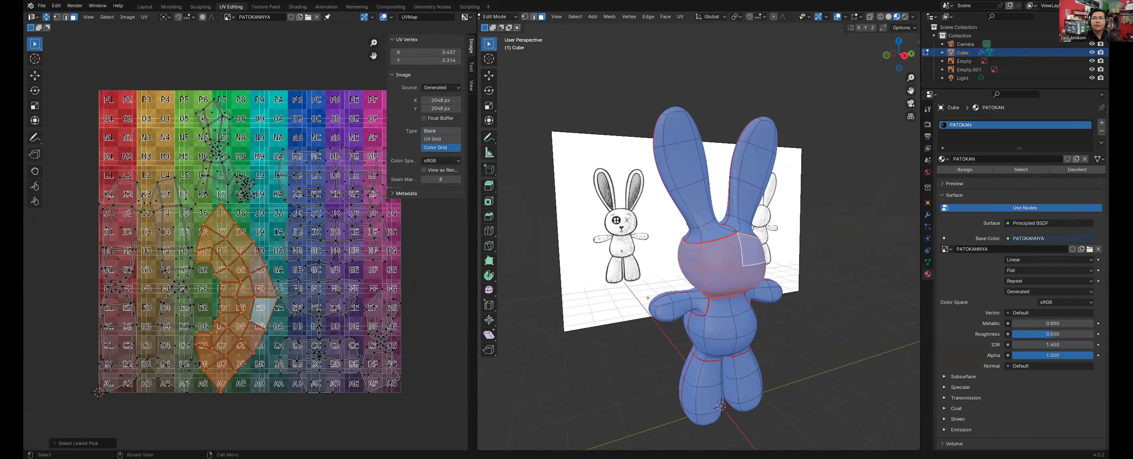
pyautogui.click(653, 336)
pyautogui.moveTo(664, 315); pyautogui.dragTo(648, 297, button='middle')
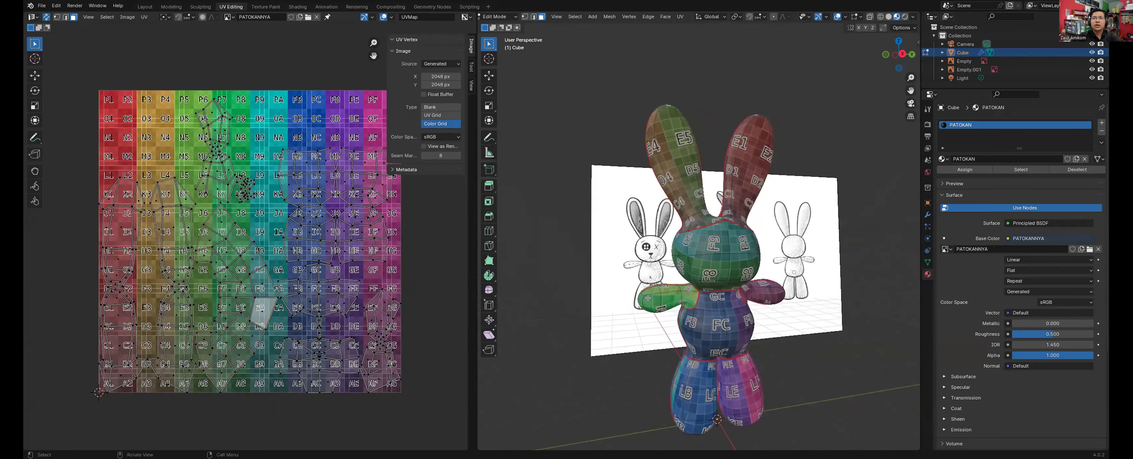
pyautogui.scroll(1, 660, 107)
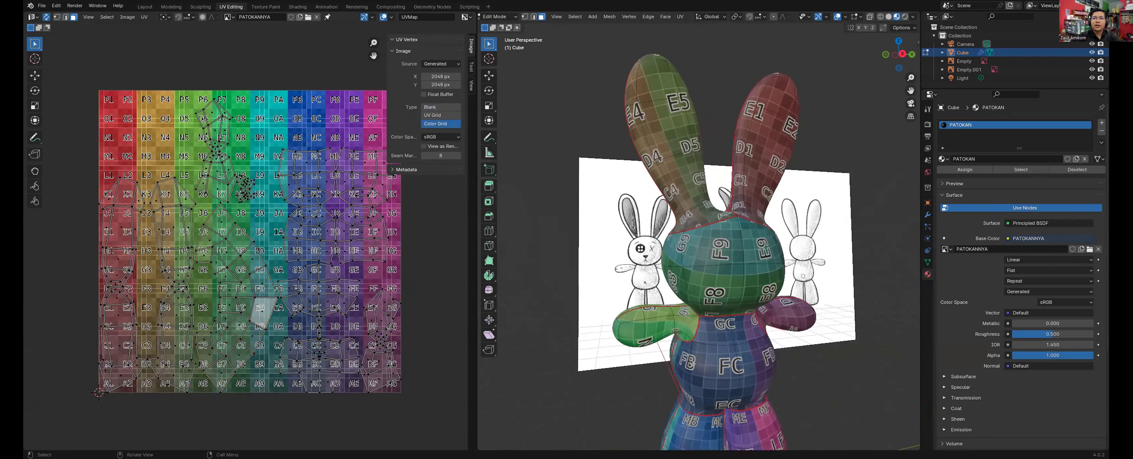
pyautogui.keyDown('shift'); pyautogui.moveTo(693, 363); pyautogui.dragTo(675, 293, button='middle'); pyautogui.keyUp('shift')
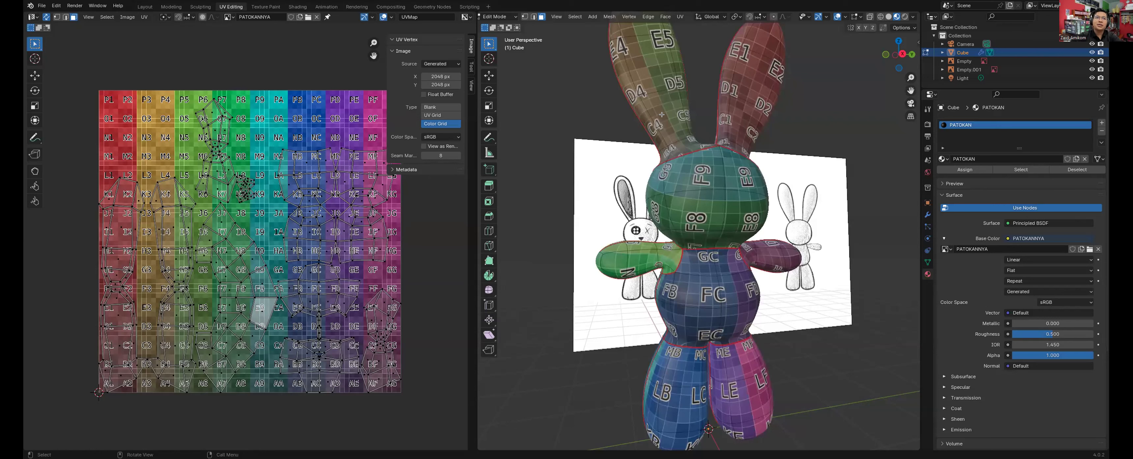
# Step: Select the head's linked UV island and rotate it by -90 degrees
pyautogui.click(216, 261)
pyautogui.press('l')
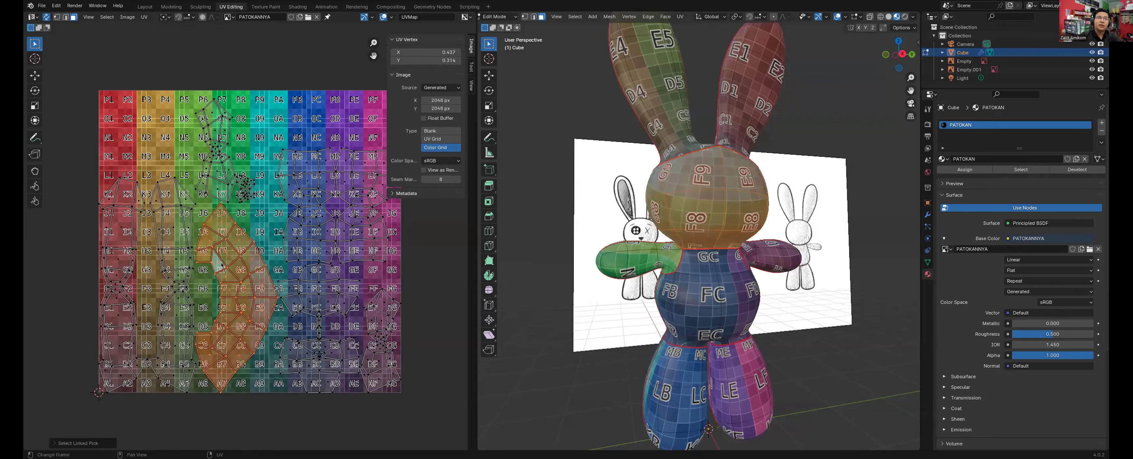
pyautogui.click(259, 306)
pyautogui.press('l')
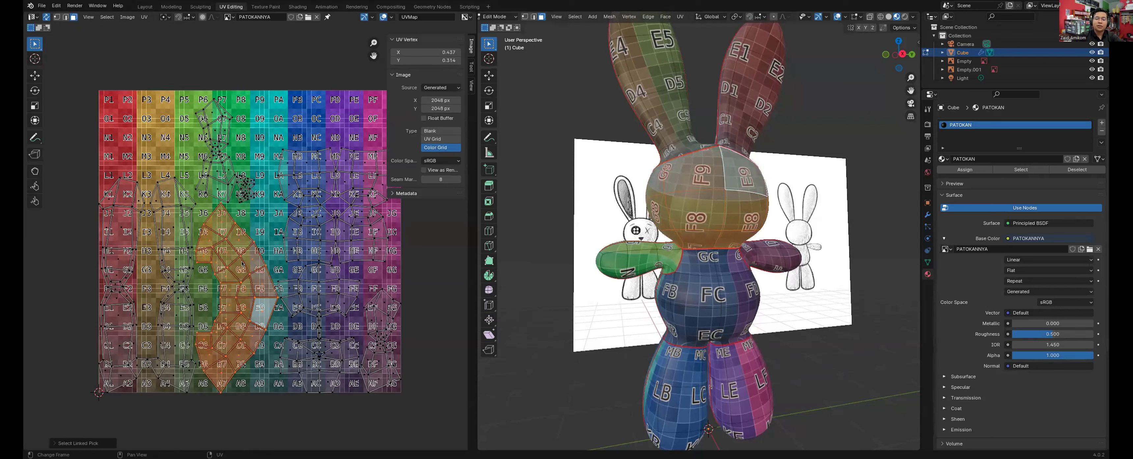
pyautogui.press('r')
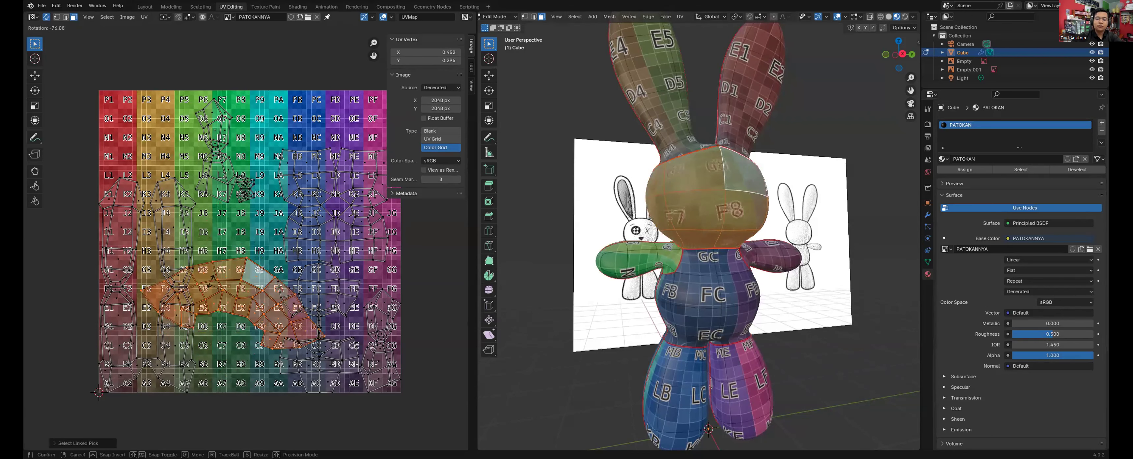
pyautogui.press('9')
pyautogui.press('0')
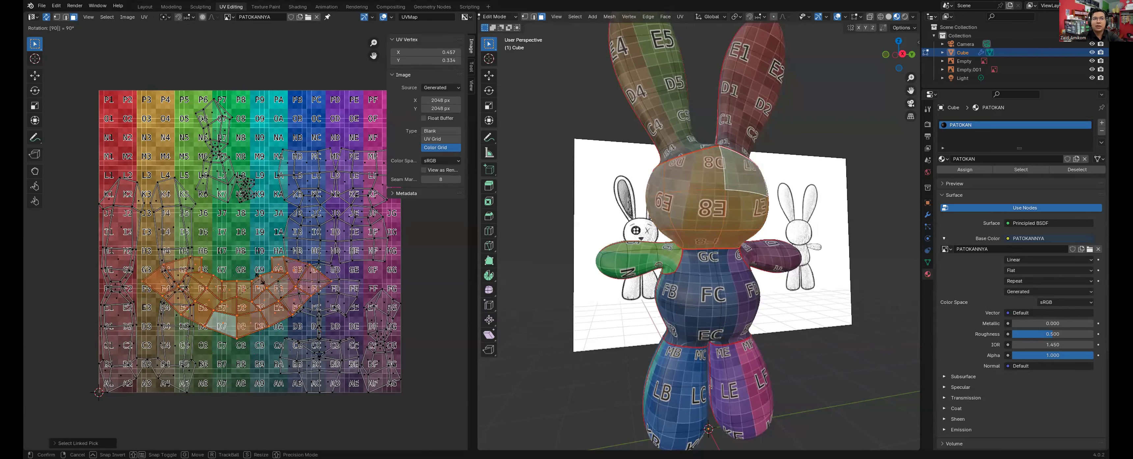
pyautogui.press('-')
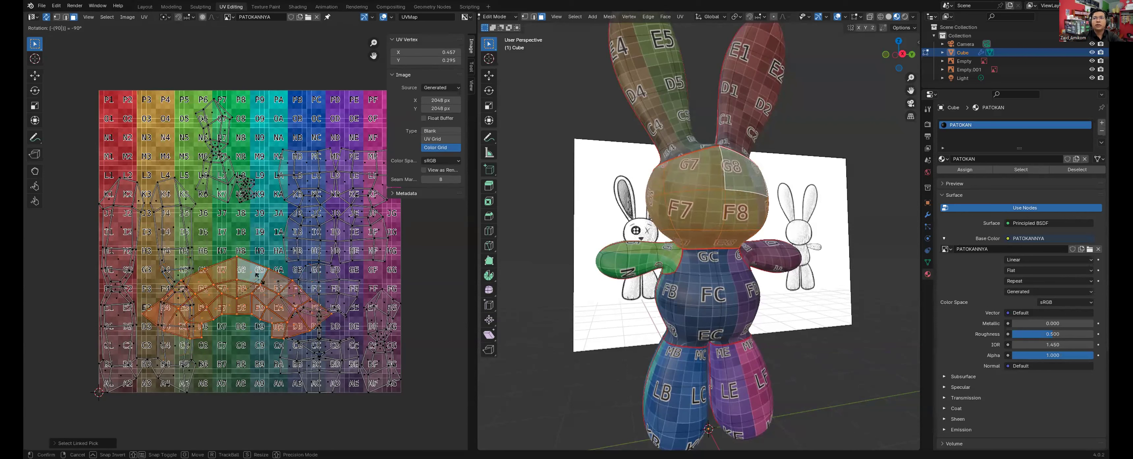
pyautogui.press('Return')
# Step: Move the head's UV island out of the grid image to the empty space directly below it
pyautogui.press('g')
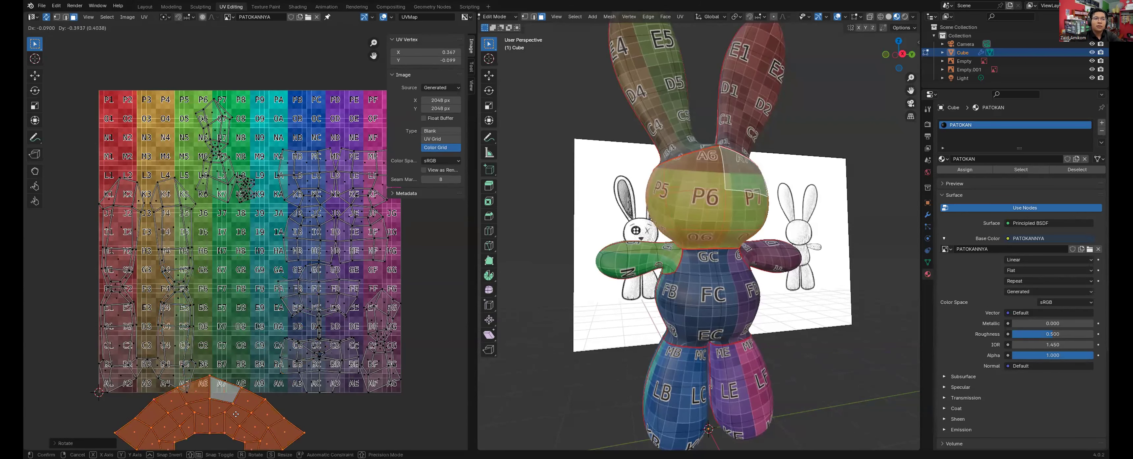
pyautogui.click(254, 405)
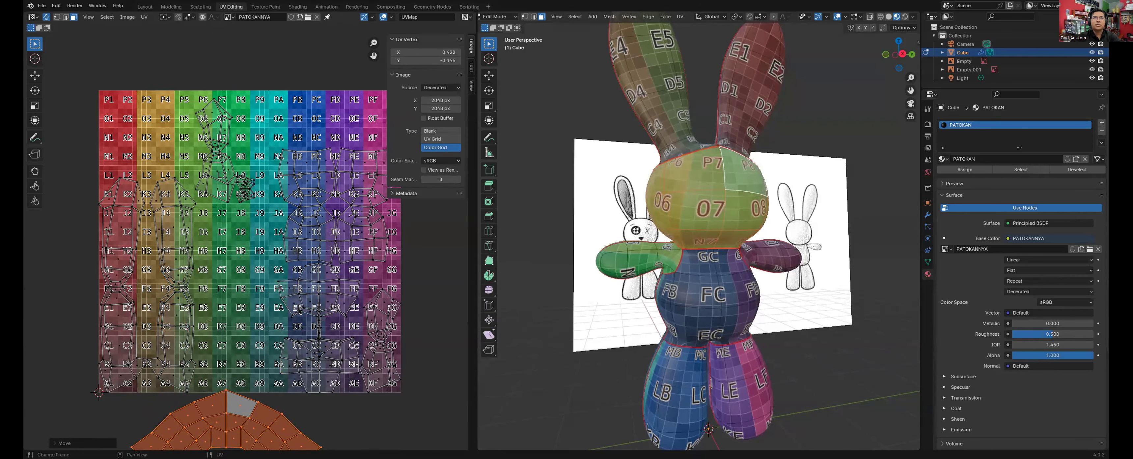
pyautogui.scroll(-1, 239, 204)
pyautogui.scroll(-2, 254, 204)
# Step: Select the UV island of the rabbit's right arm and rotate it by 90 degrees
pyautogui.moveTo(616, 286); pyautogui.dragTo(669, 262, button='middle')
pyautogui.click(672, 260)
pyautogui.moveTo(572, 264)
pyautogui.mouseDown(button='middle')
pyautogui.moveTo(670, 257)
pyautogui.moveTo(592, 262)
pyautogui.mouseUp(button='middle')
pyautogui.click(227, 186)
pyautogui.press('l')
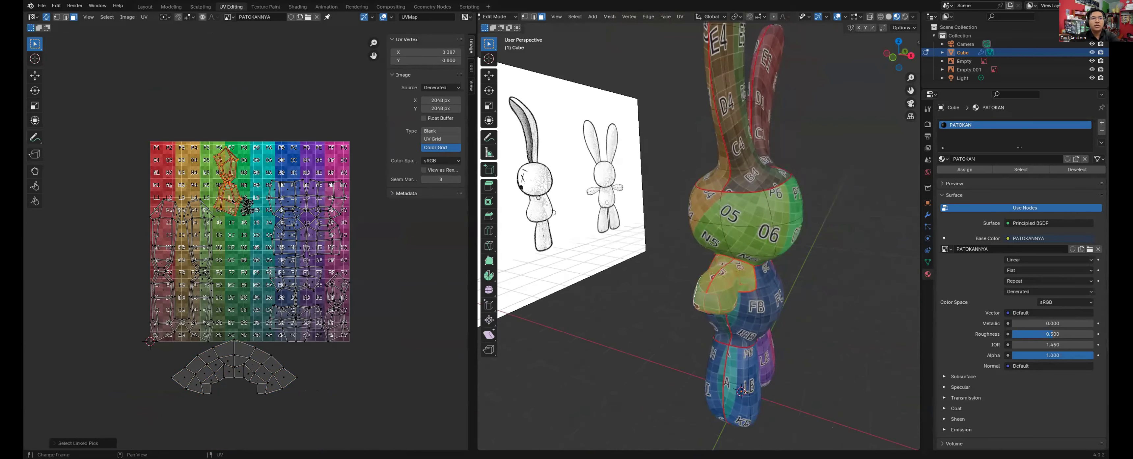
pyautogui.write('r90')
pyautogui.press('Return')
pyautogui.moveTo(747, 290); pyautogui.dragTo(638, 334, button='middle')
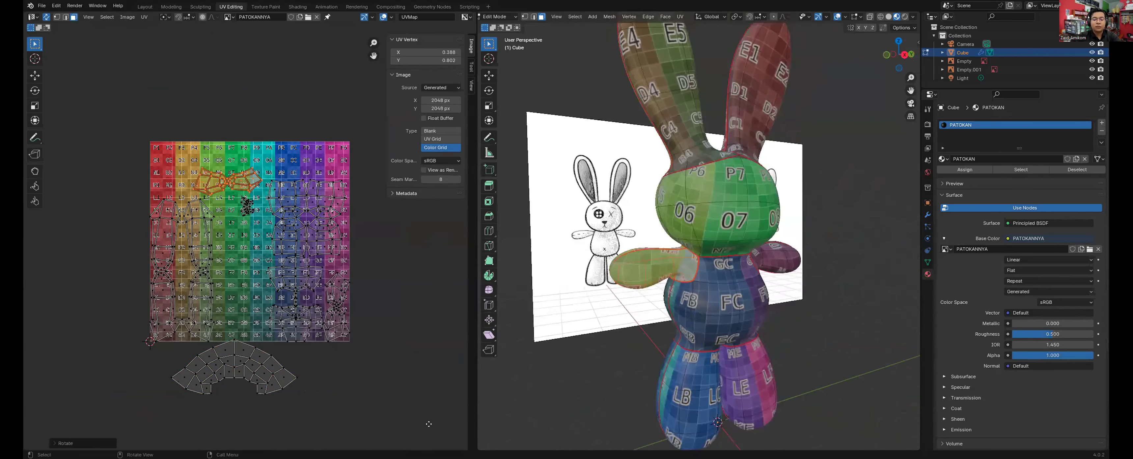
# Step: Move the right arm's UV island out of the grid image to the empty space beside the head's island
pyautogui.press('g')
pyautogui.click(421, 13)
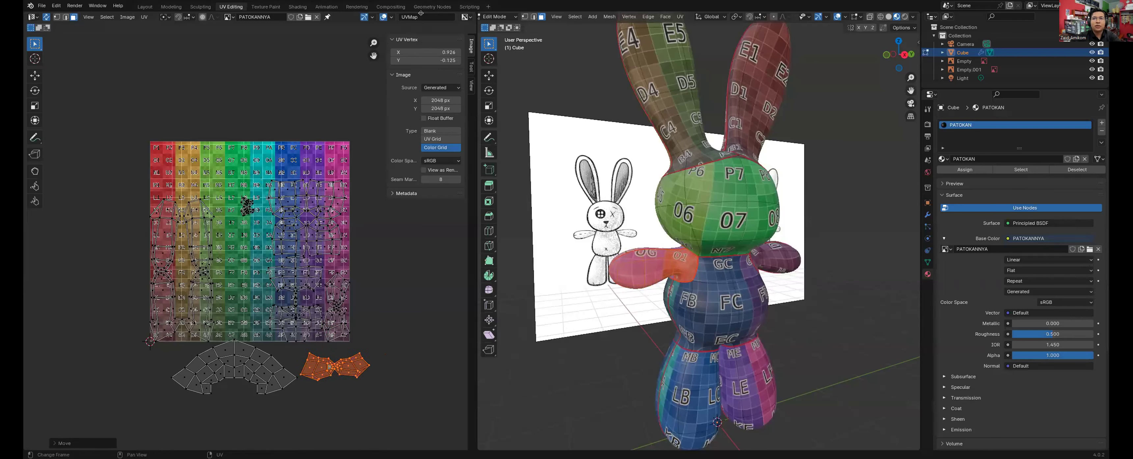
# Step: Rotate the left arm's UV island by 90 and another 180 degrees, and move it below the right arm's island outside the image
pyautogui.click(345, 284)
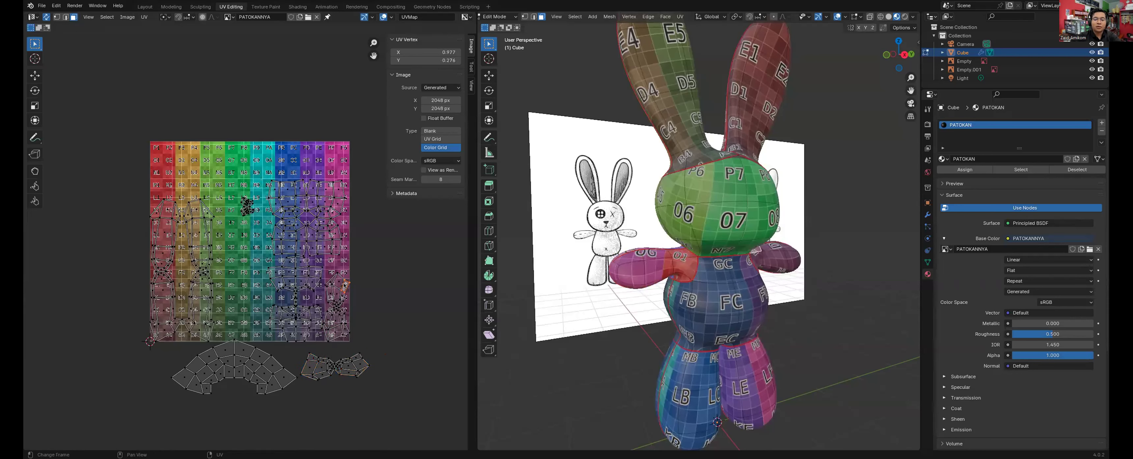
pyautogui.write('lr')
pyautogui.write('90')
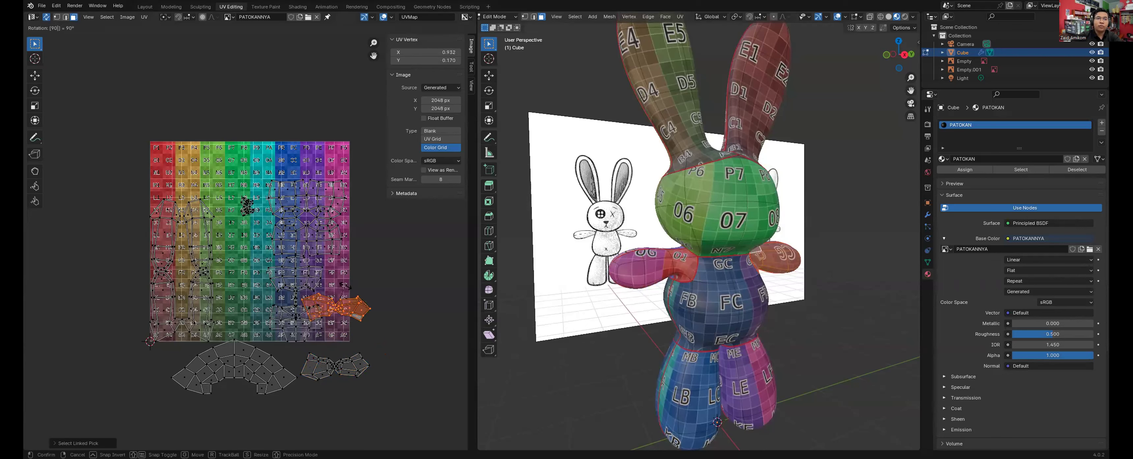
pyautogui.press('Return')
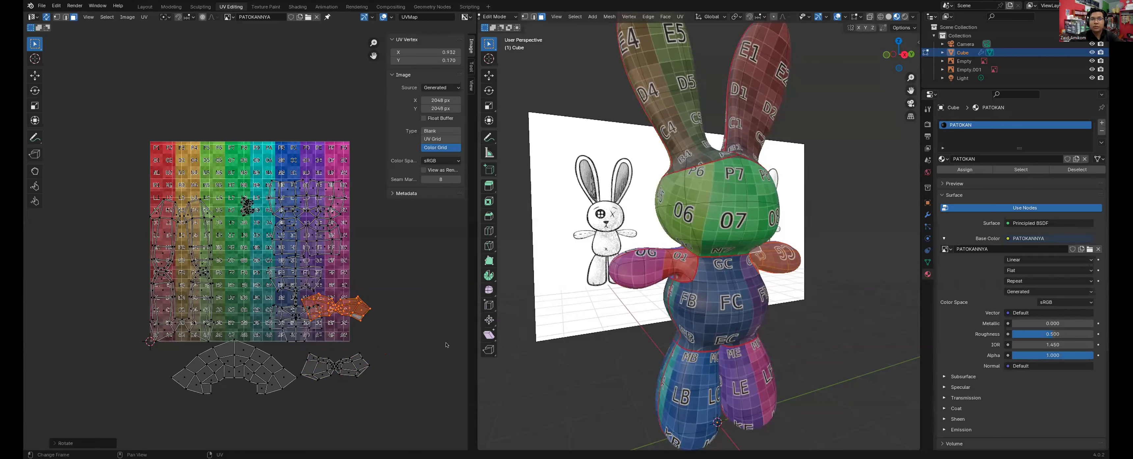
pyautogui.write('r180')
pyautogui.press('Return')
pyautogui.press('g')
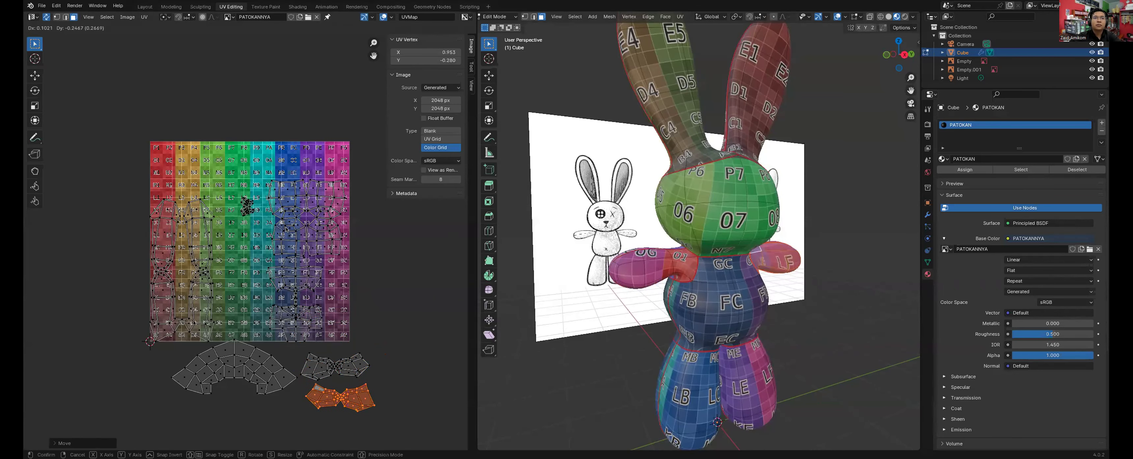
pyautogui.click(453, 169)
# Step: Change the image's generated type to Blank and move the torso's linked UV island directly below the head's island
pyautogui.click(439, 131)
pyautogui.click(290, 270)
pyautogui.press('l')
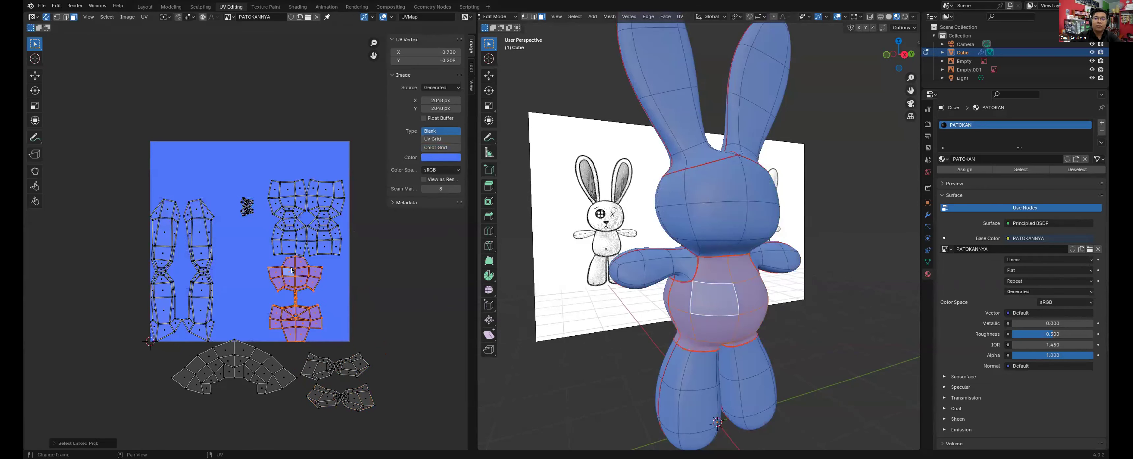
pyautogui.press('g')
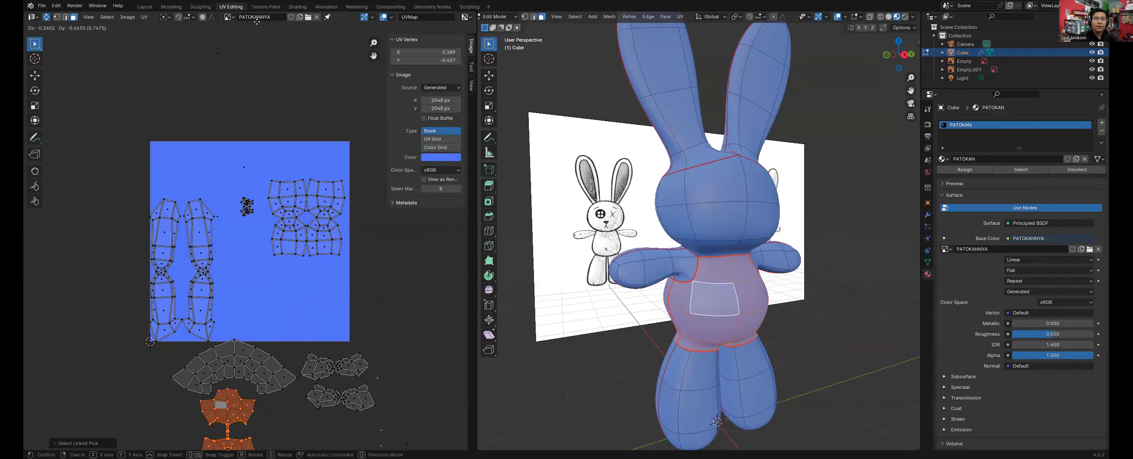
pyautogui.click(280, 146)
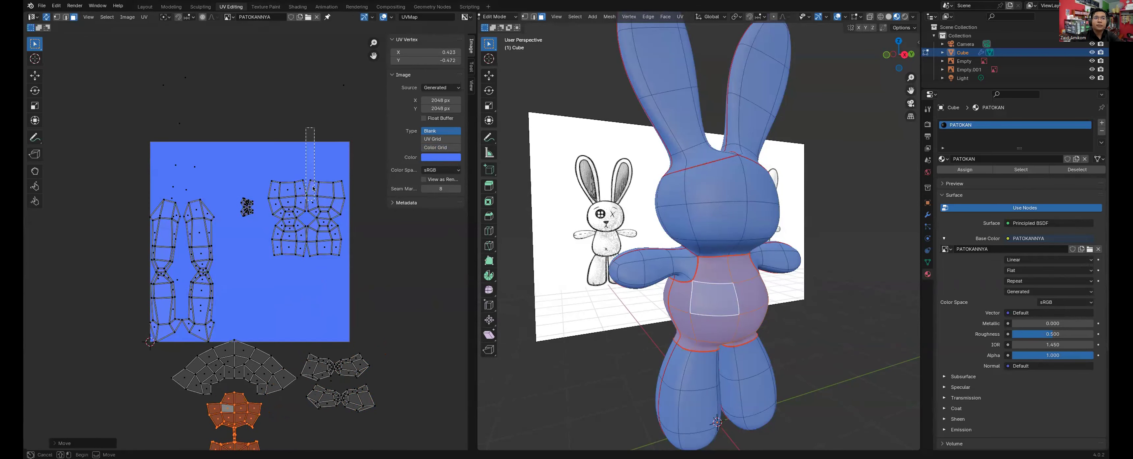
# Step: Select the linked UV islands of both legs and move them below the image, beside the torso's island
pyautogui.click(312, 188)
pyautogui.scroll(-1, 292, 214)
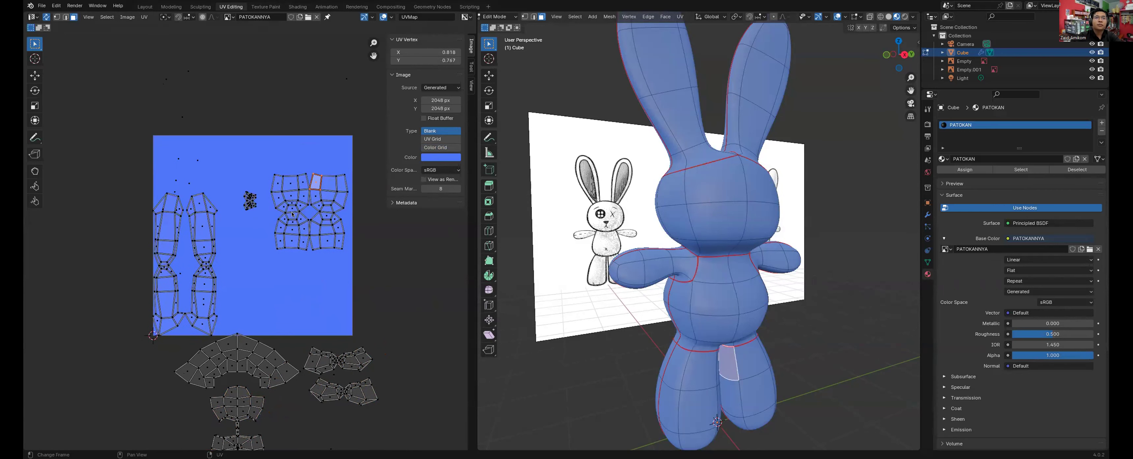
pyautogui.scroll(-5, 291, 214)
pyautogui.moveTo(292, 214); pyautogui.dragTo(284, 181, button='middle')
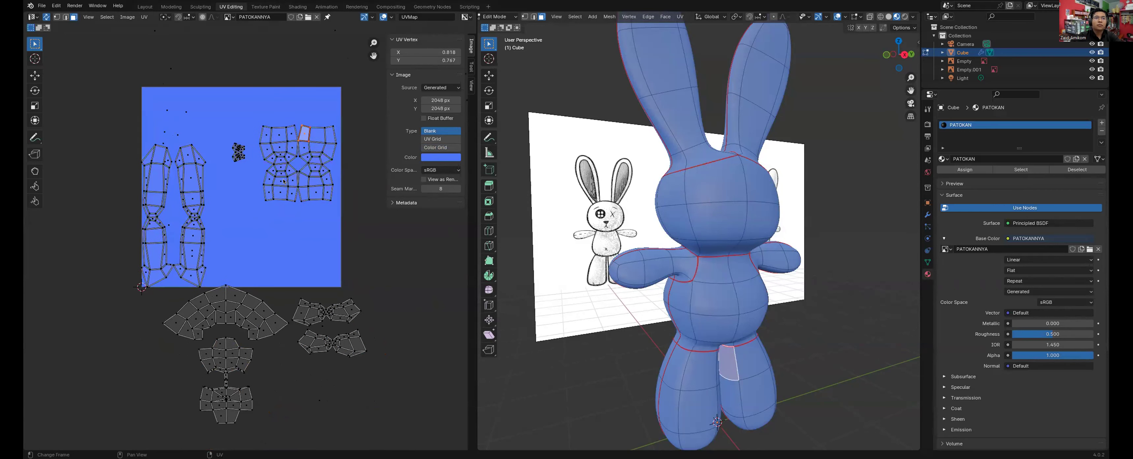
pyautogui.hotkey('alt', 'a')
pyautogui.press('l')
pyautogui.press('l')
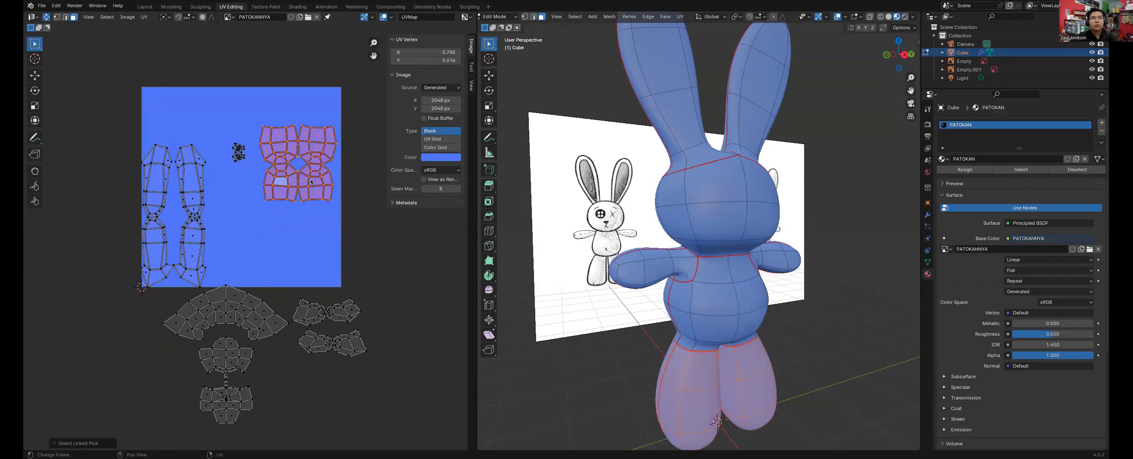
pyautogui.press('g')
pyautogui.click(338, 410)
pyautogui.press('g')
pyautogui.click(295, 387)
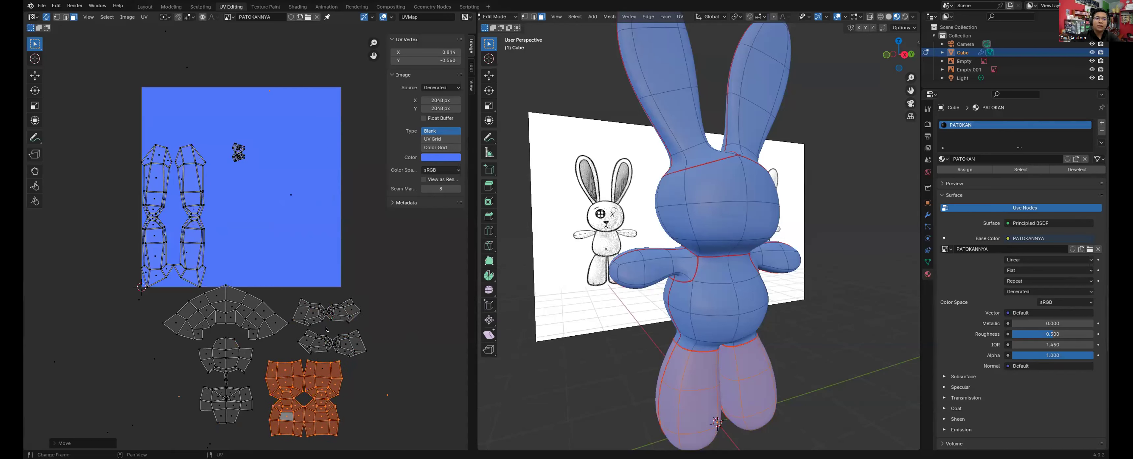
pyautogui.click(193, 239)
pyautogui.press('g')
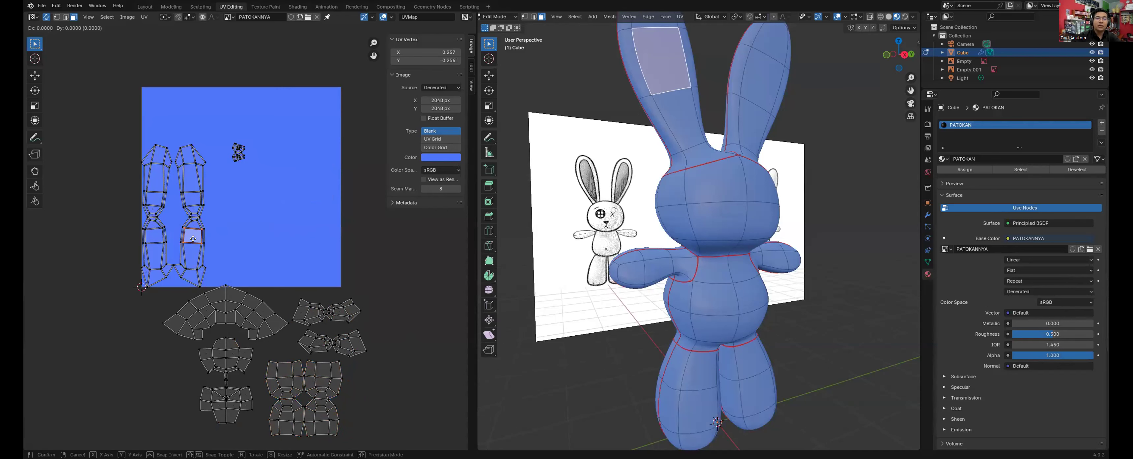
pyautogui.press('Escape')
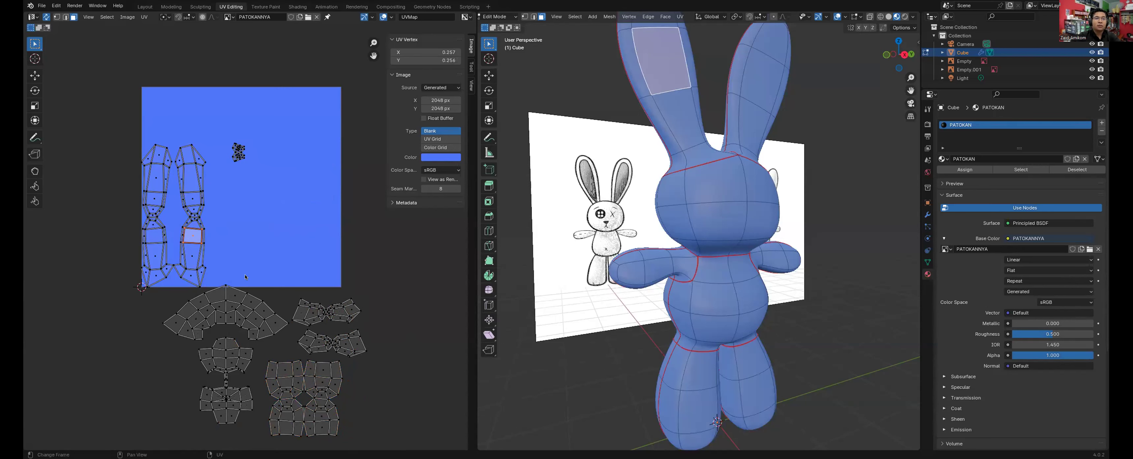
pyautogui.hotkey('ctrl', 'z')
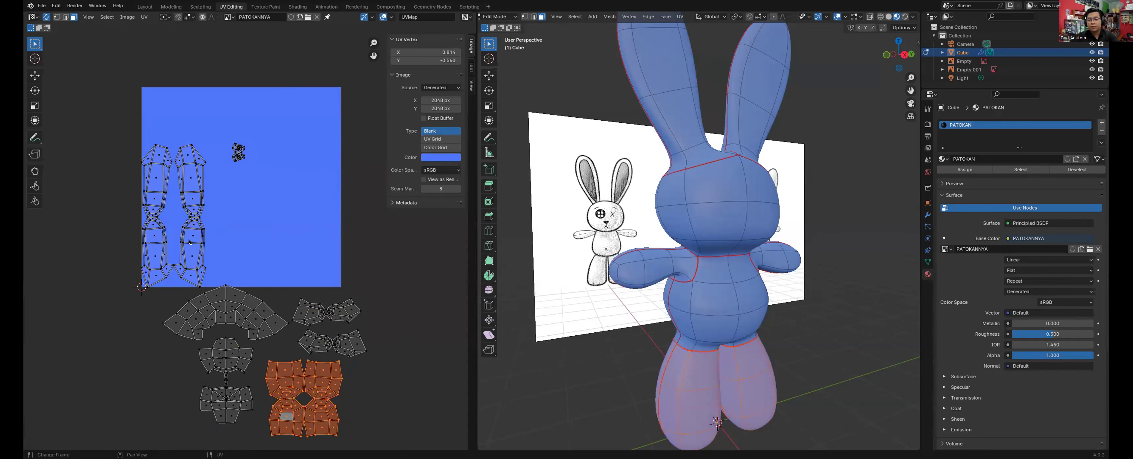
# Step: Select the linked UV islands of both ears and move them below the image, on the other side of the torso's island
pyautogui.click(190, 241)
pyautogui.press('l')
pyautogui.press('l')
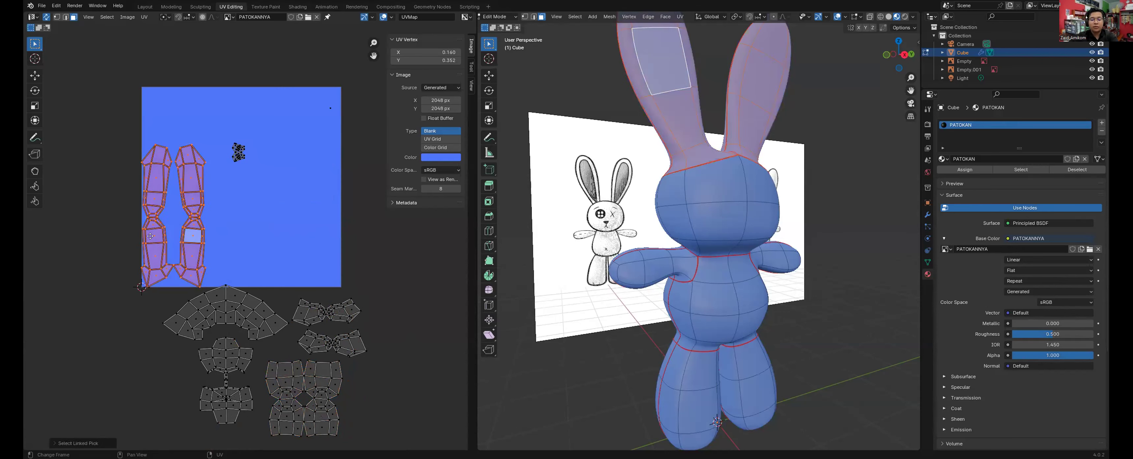
pyautogui.press('g')
pyautogui.click(228, 179)
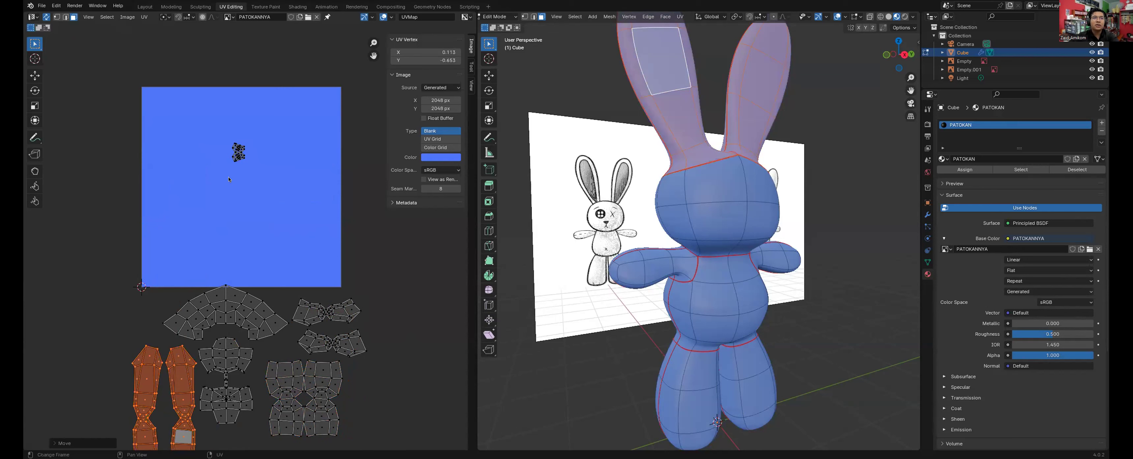
# Step: Select the small UV island remaining on the image and move it directly below the torso's island
pyautogui.click(238, 152)
pyautogui.press('l')
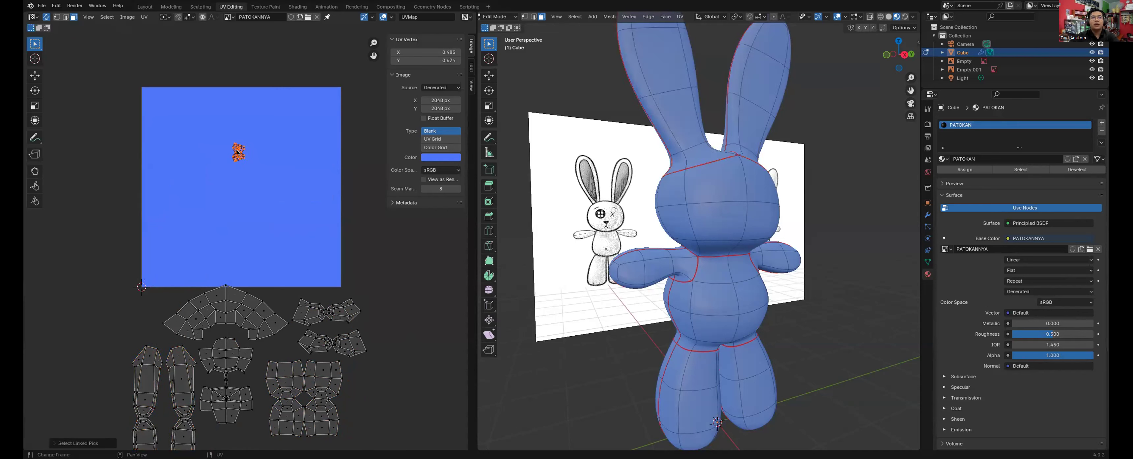
pyautogui.press('g')
pyautogui.click(227, 438)
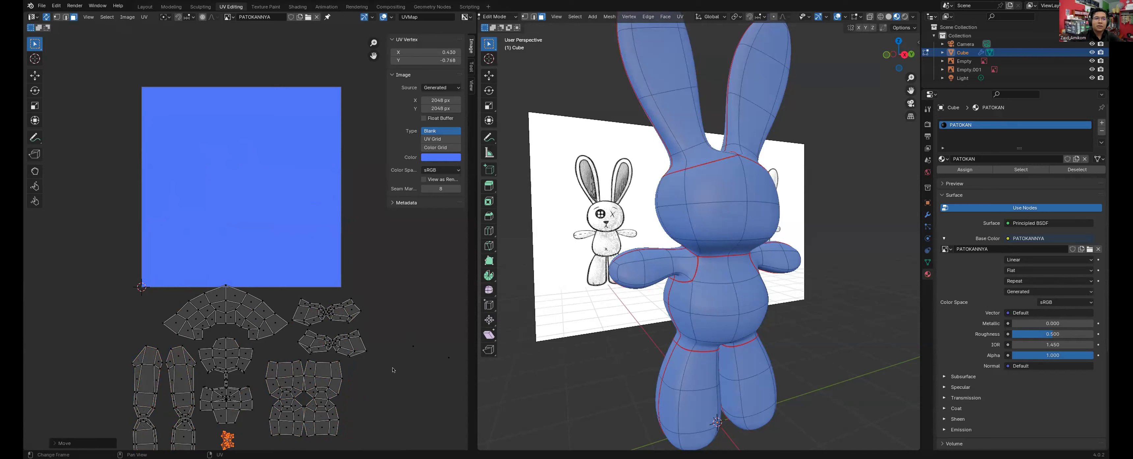
# Step: Select all UV islands, move them together onto the blank image and scale them down to fit inside its borders
pyautogui.scroll(-2, 352, 426)
pyautogui.moveTo(353, 422); pyautogui.dragTo(149, 250)
pyautogui.press('g')
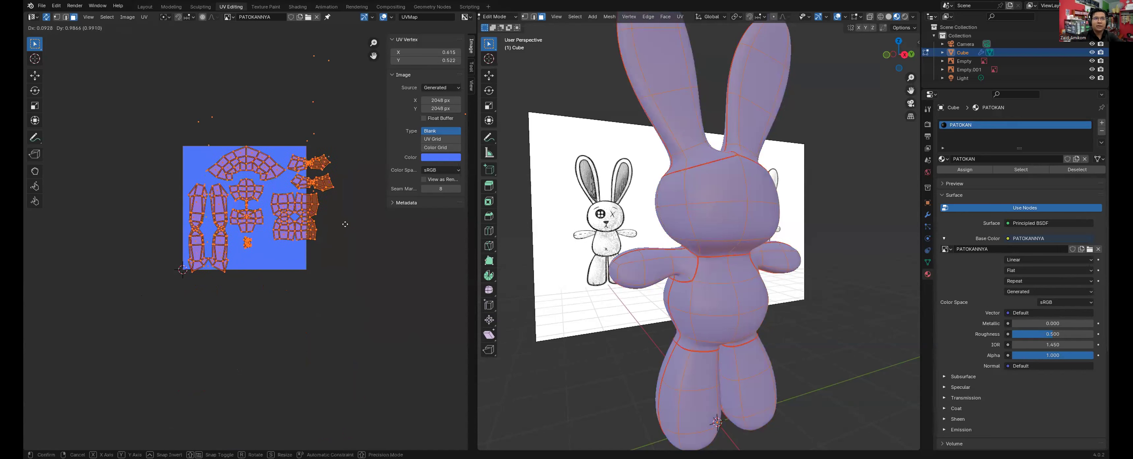
pyautogui.click(346, 227)
pyautogui.press('s')
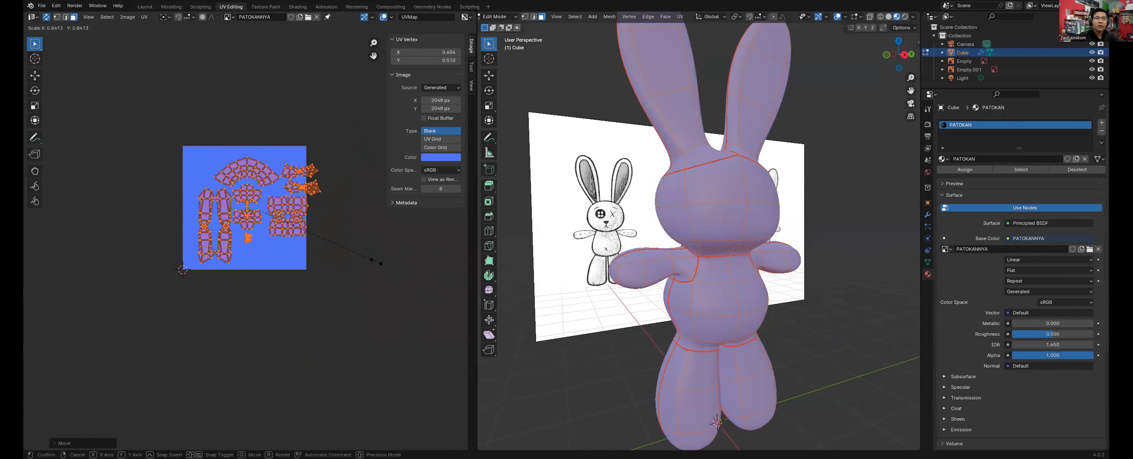
pyautogui.click(370, 257)
pyautogui.press('g')
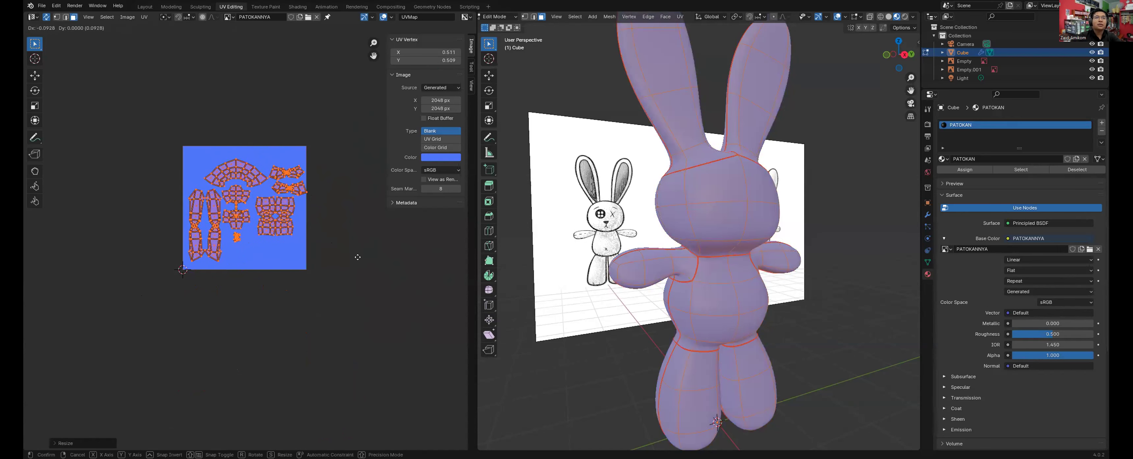
pyautogui.click(357, 265)
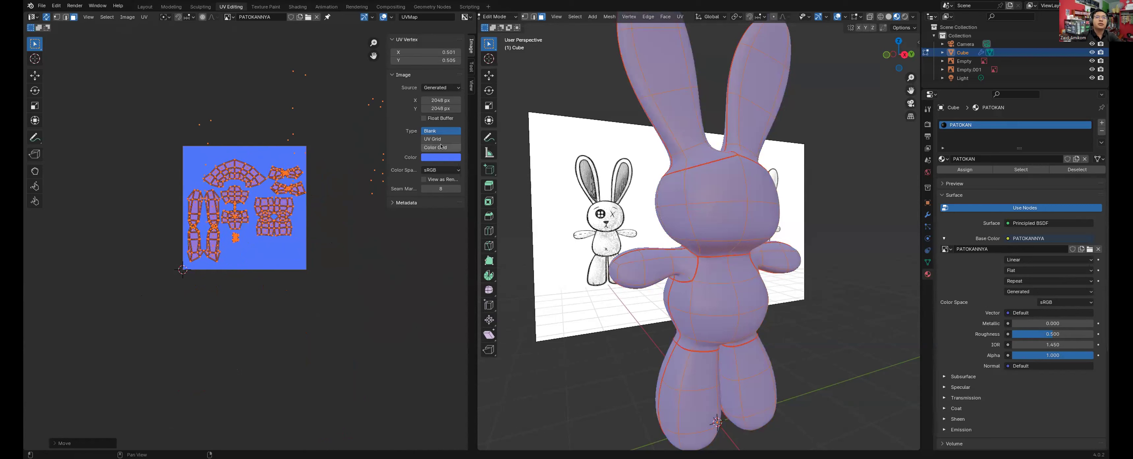
# Step: Set the image's generated type to Color Grid and then UV Grid to check the rabbit's texture, and save the file
pyautogui.click(441, 147)
pyautogui.click(703, 351)
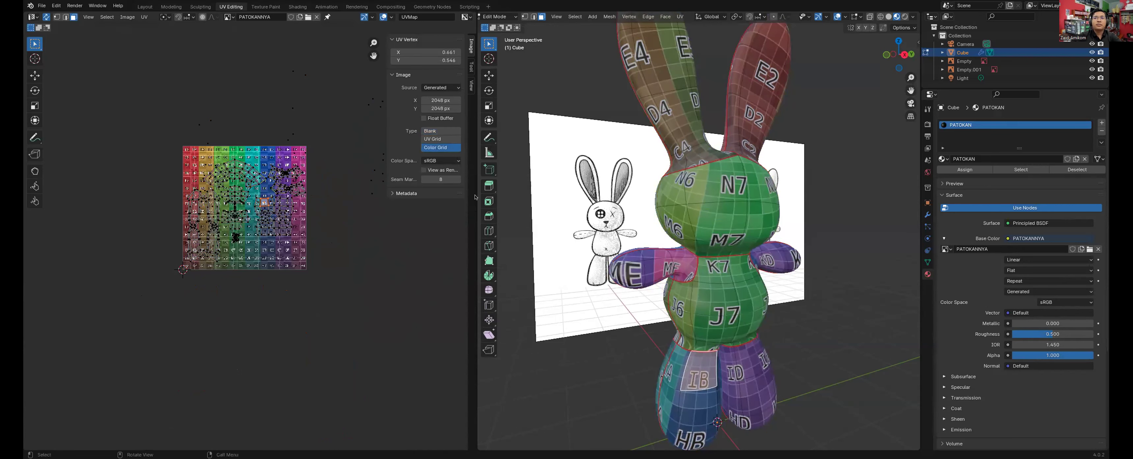
pyautogui.click(432, 139)
pyautogui.moveTo(594, 286); pyautogui.dragTo(641, 331, button='middle')
pyautogui.hotkey('ctrl', 's')
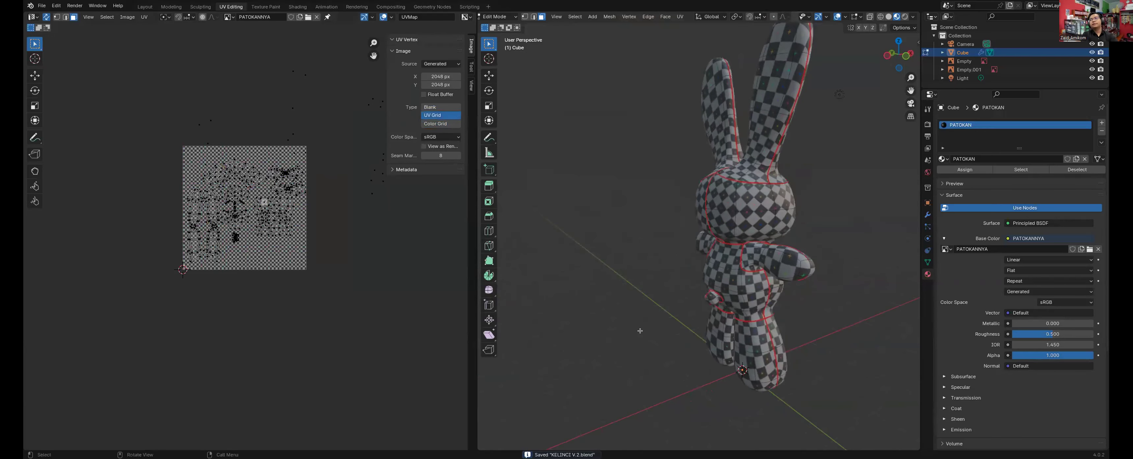
# Step: Inspect the checker pattern around the rabbit, save the file again and switch to Object Mode
pyautogui.moveTo(641, 330); pyautogui.dragTo(732, 230, button='middle')
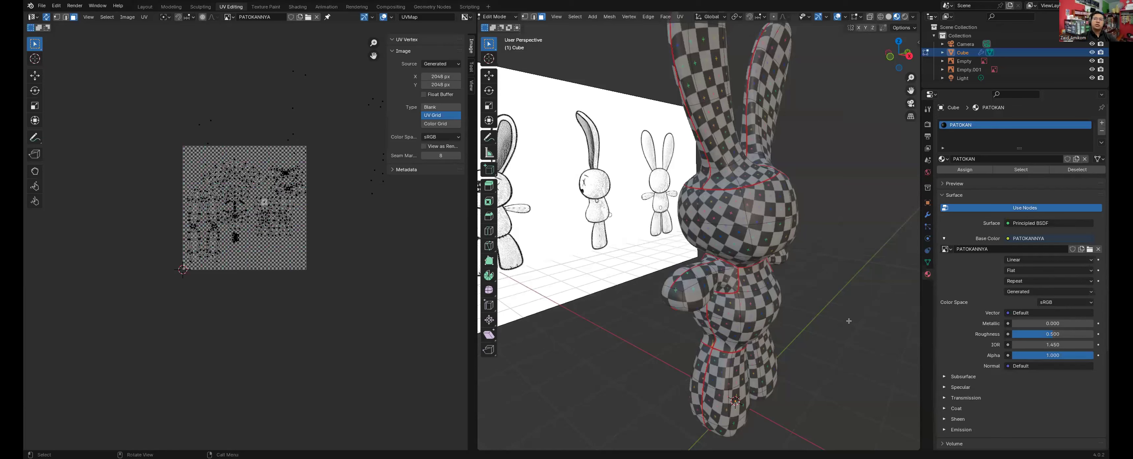
pyautogui.moveTo(849, 321); pyautogui.dragTo(770, 192, button='middle')
pyautogui.hotkey('ctrl', 's')
pyautogui.press('Tab')
pyautogui.moveTo(741, 221)
pyautogui.mouseDown(button='middle')
pyautogui.moveTo(757, 207)
pyautogui.moveTo(741, 220)
pyautogui.mouseUp(button='middle')
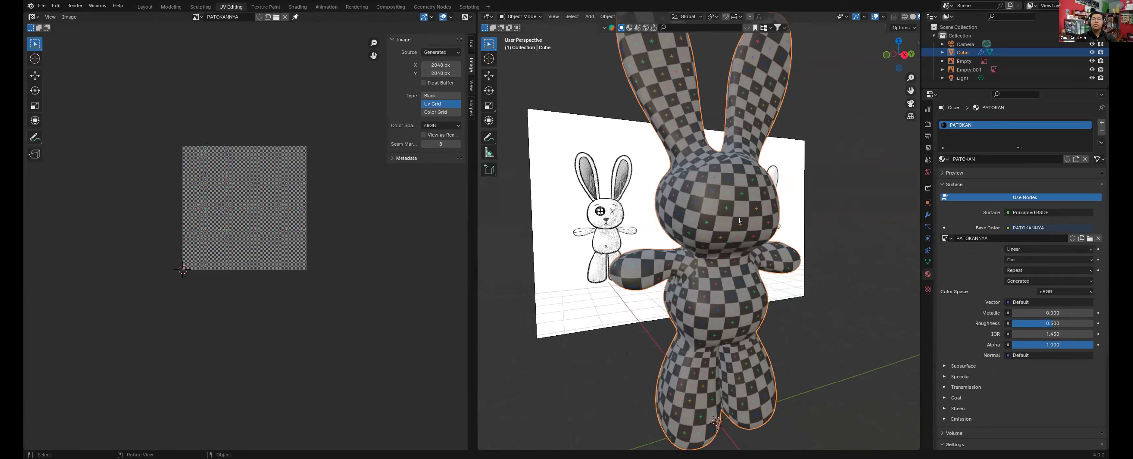
# Step: Export the model in Wavefront OBJ format as KELINCI V.2.obj in the 05. PMGD ICE 2023 folder
pyautogui.moveTo(452, 3)
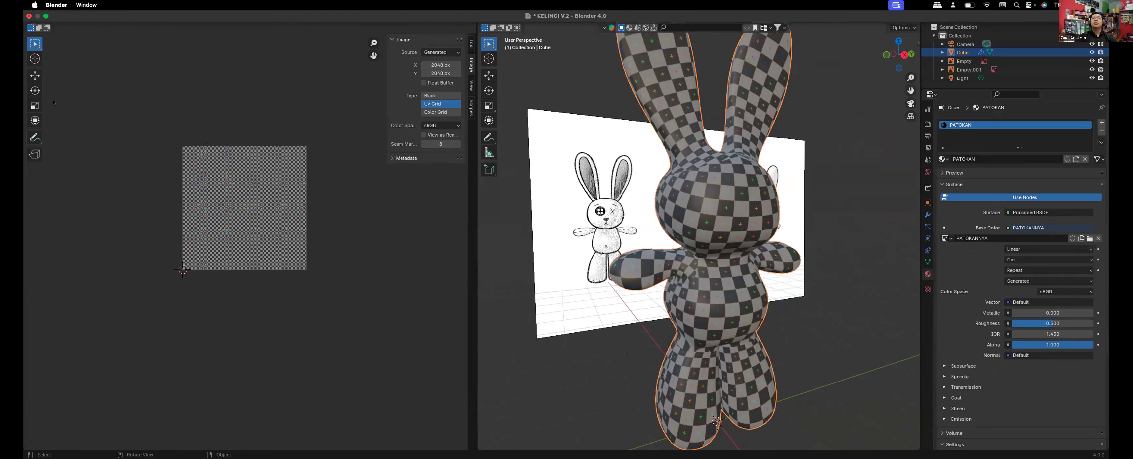
pyautogui.click(42, 6)
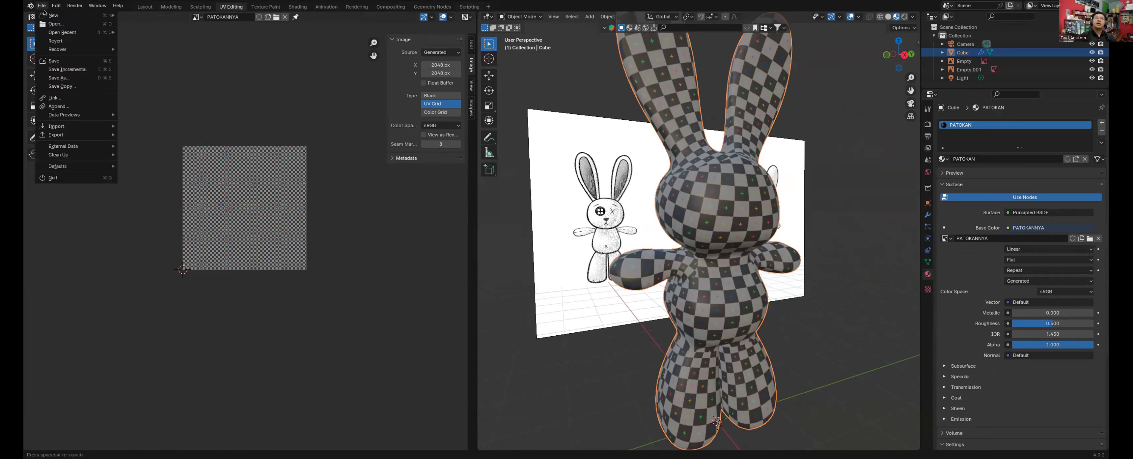
pyautogui.moveTo(79, 135)
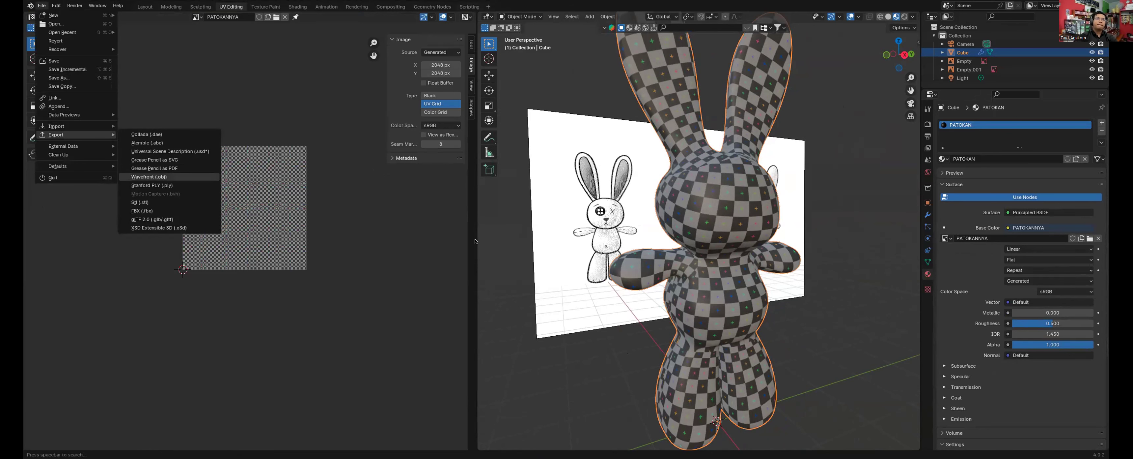
pyautogui.press('Return')
pyautogui.moveTo(665, 203); pyautogui.dragTo(588, 124)
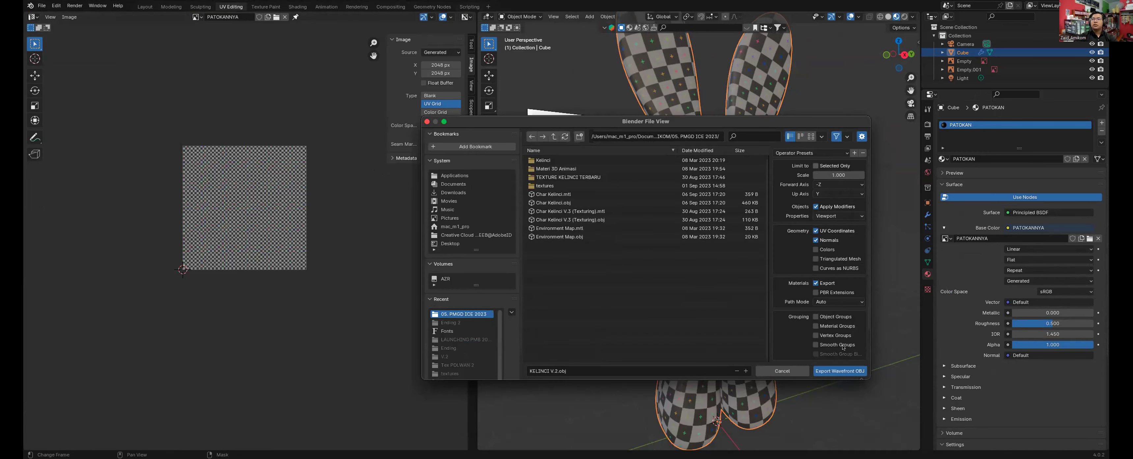
pyautogui.click(850, 372)
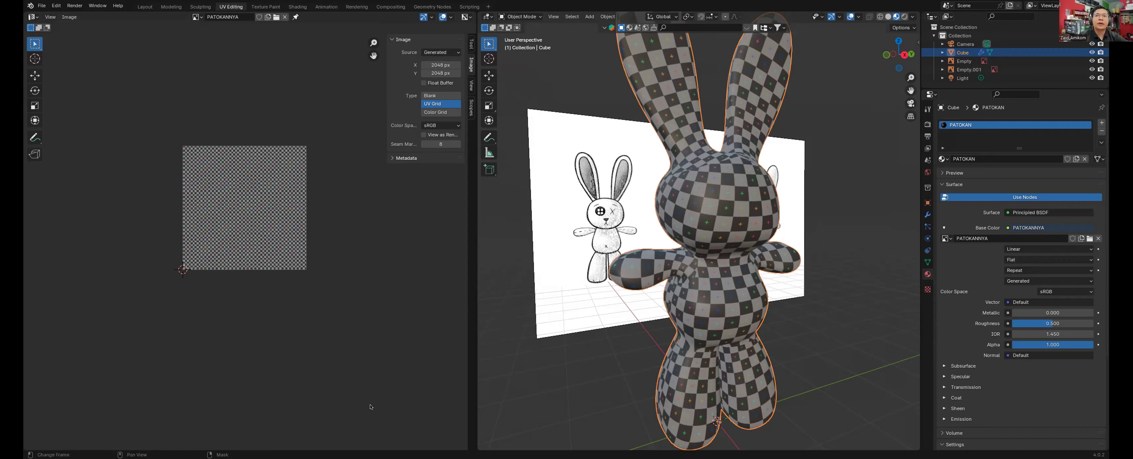
# Step: Switch to Adobe Substance 3D Painter
pyautogui.hotkey('ctrl', 'Left')
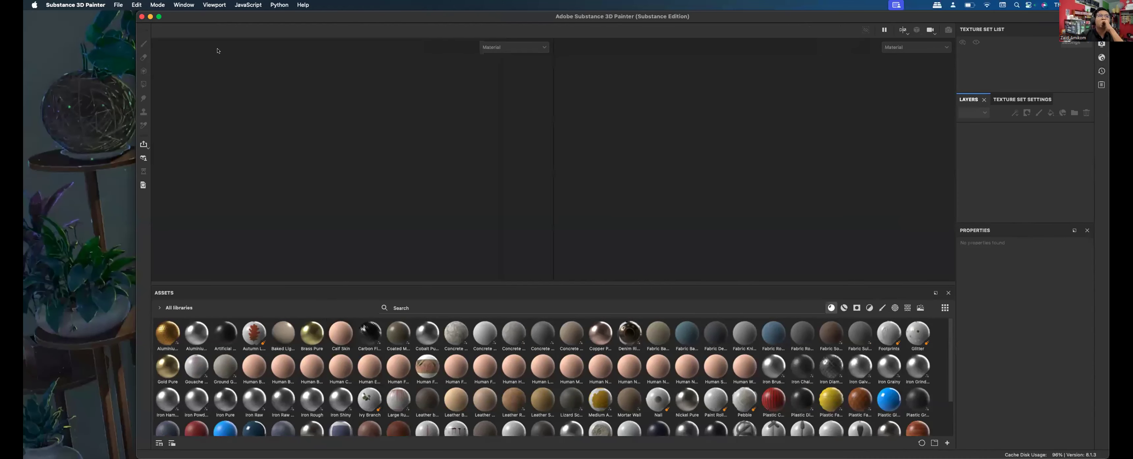
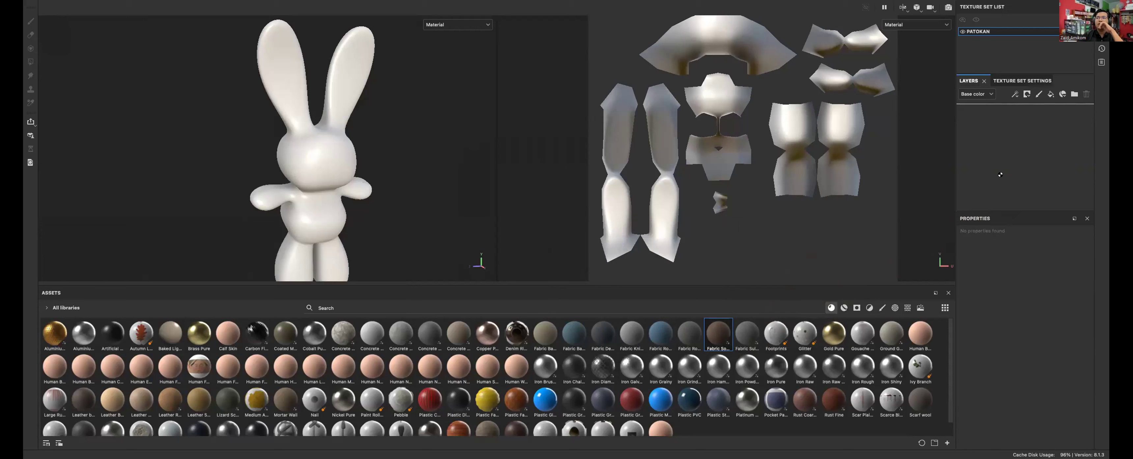
# Step: Apply the Fabric Soft Denim material as a fill layer on the PATOKAN texture set and view it on the rabbit
pyautogui.scroll(3, 337, 211)
pyautogui.scroll(-7, 328, 214)
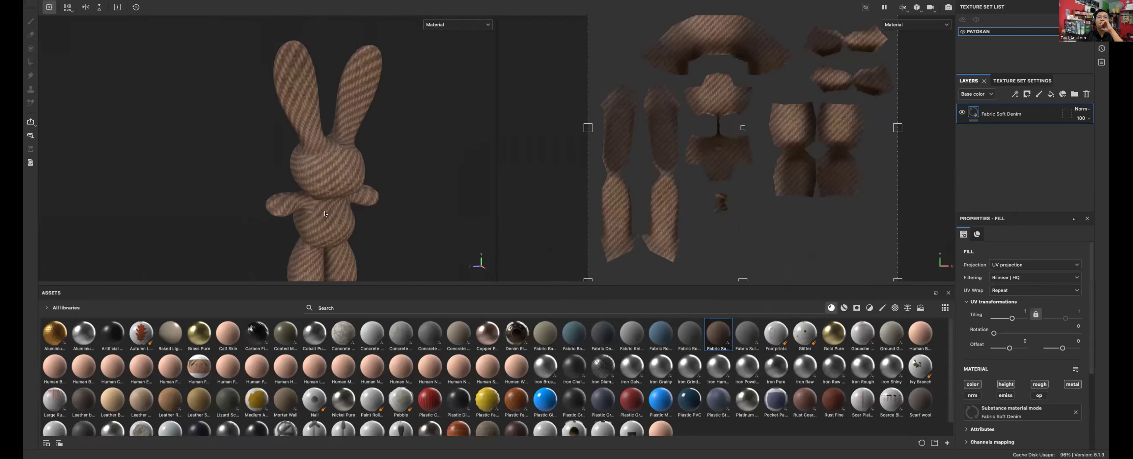
# Step: Delete the Fabric Soft Denim fill layer and display the smart materials in the asset library
pyautogui.scroll(3, 326, 214)
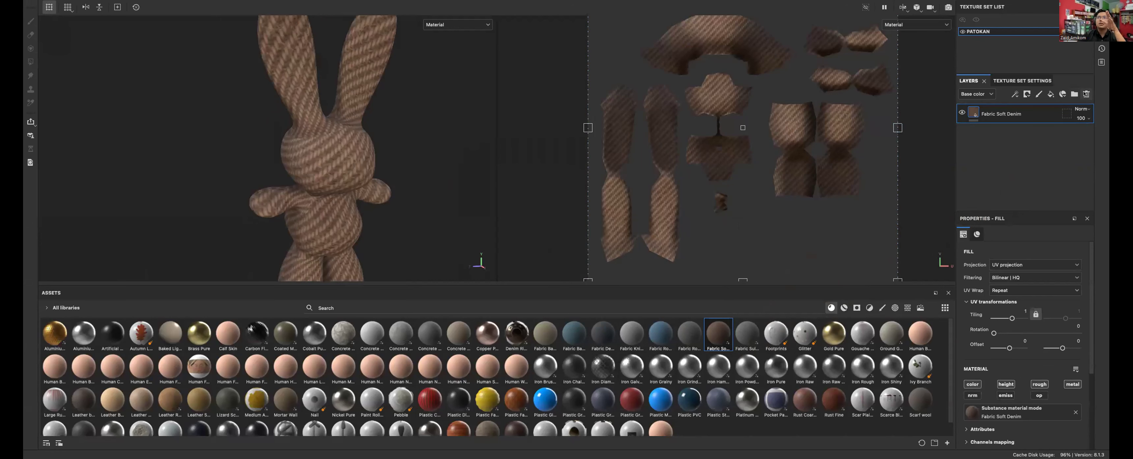
pyautogui.click(1086, 94)
pyautogui.click(844, 307)
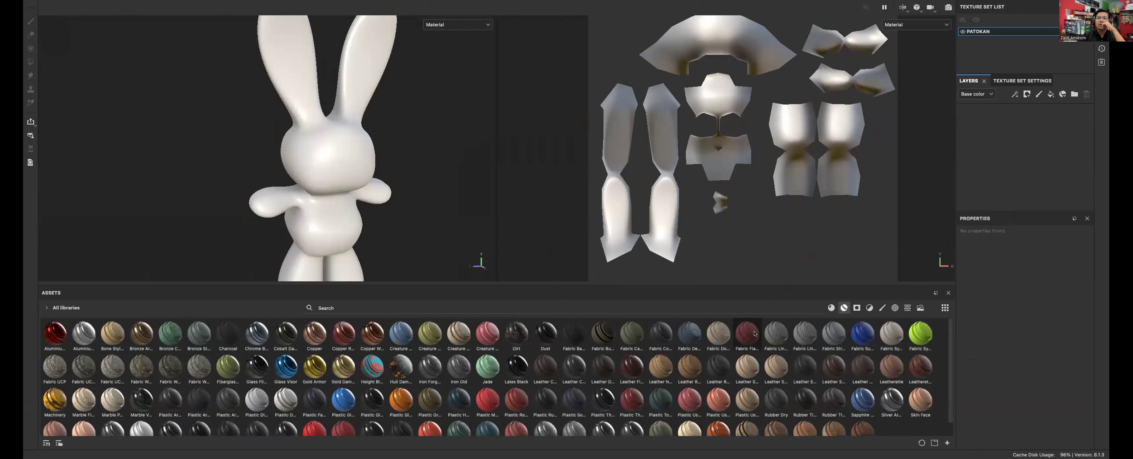
# Step: Try the Fabric Denim Washed Out smart material on the rabbit, look through its layer group and delete it
pyautogui.moveTo(690, 333); pyautogui.dragTo(980, 169)
pyautogui.click(972, 113)
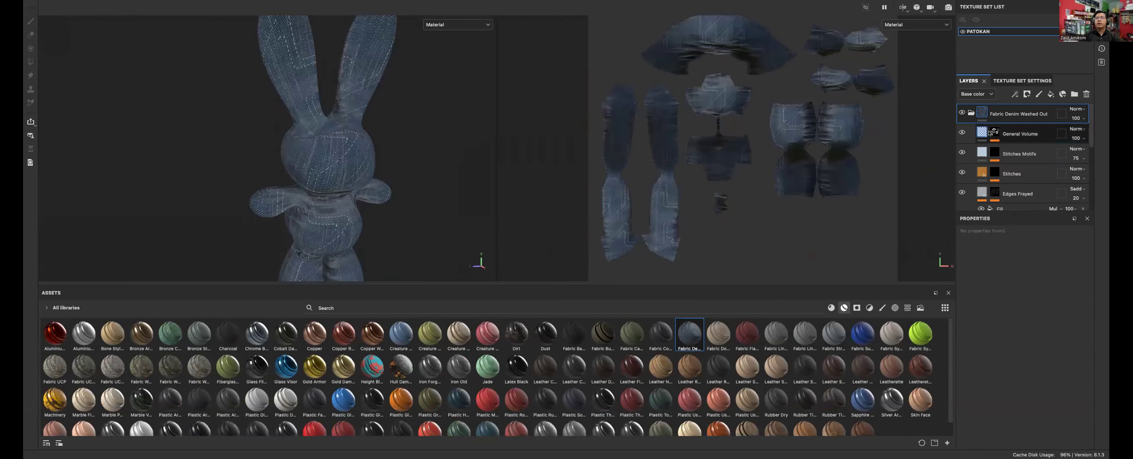
pyautogui.click(975, 117)
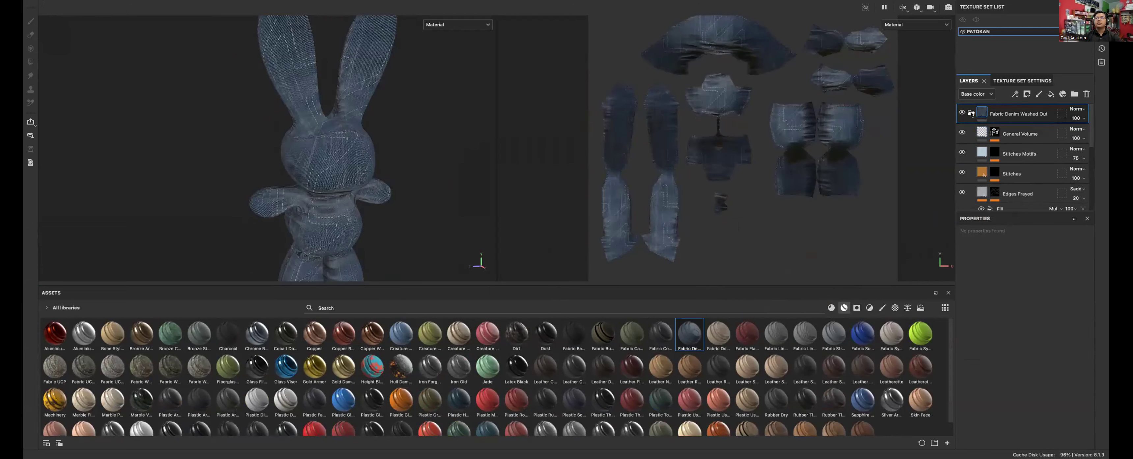
pyautogui.scroll(-3, 549, 171)
pyautogui.press('Delete')
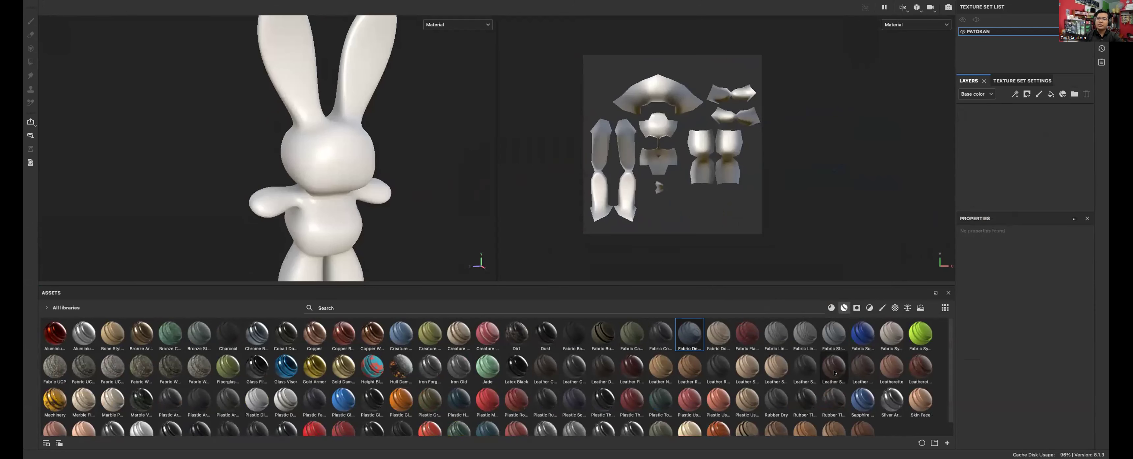
# Step: Apply the Leather Stylized smart material to the rabbit as the base layer group and check how it looks
pyautogui.moveTo(835, 372)
pyautogui.moveTo(835, 372); pyautogui.dragTo(1056, 173)
pyautogui.scroll(-2, 405, 200)
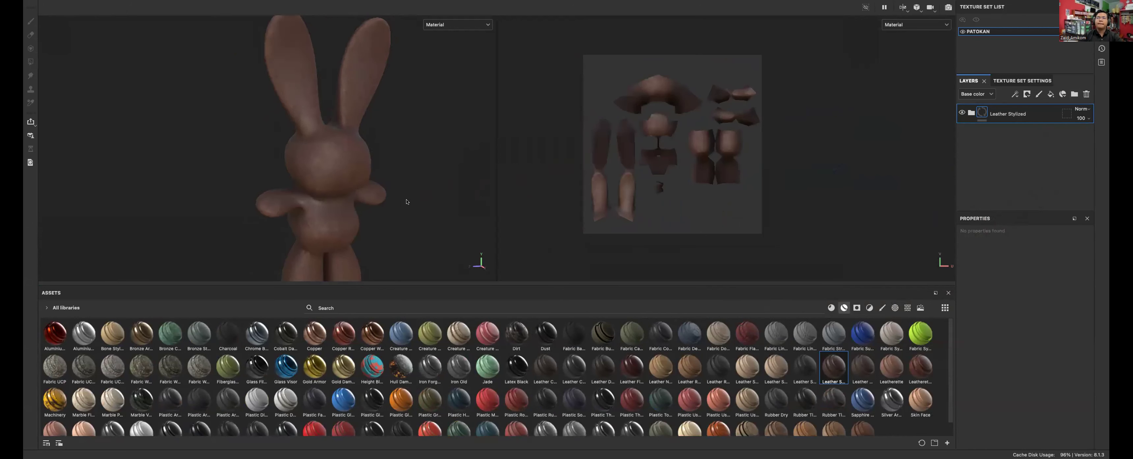
pyautogui.scroll(4, 405, 199)
pyautogui.scroll(-2, 413, 202)
pyautogui.moveTo(415, 202)
pyautogui.keyDown('alt'); pyautogui.mouseDown()
pyautogui.moveTo(365, 184)
pyautogui.moveTo(533, 185)
pyautogui.moveTo(418, 187)
pyautogui.mouseUp(); pyautogui.keyUp('alt')
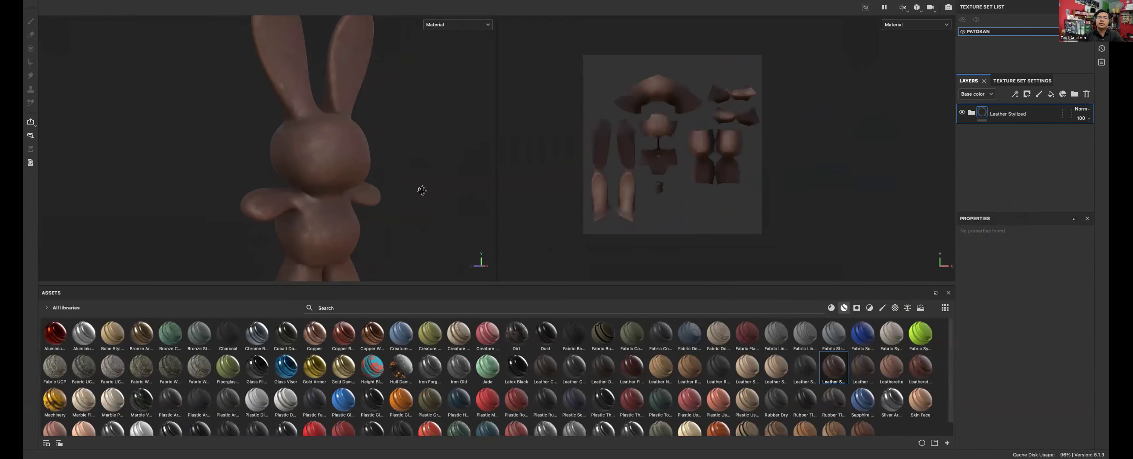
# Step: Add the Fabric Denim Washed Out smart material above Leather Stylized and give it a black mask
pyautogui.click(693, 333)
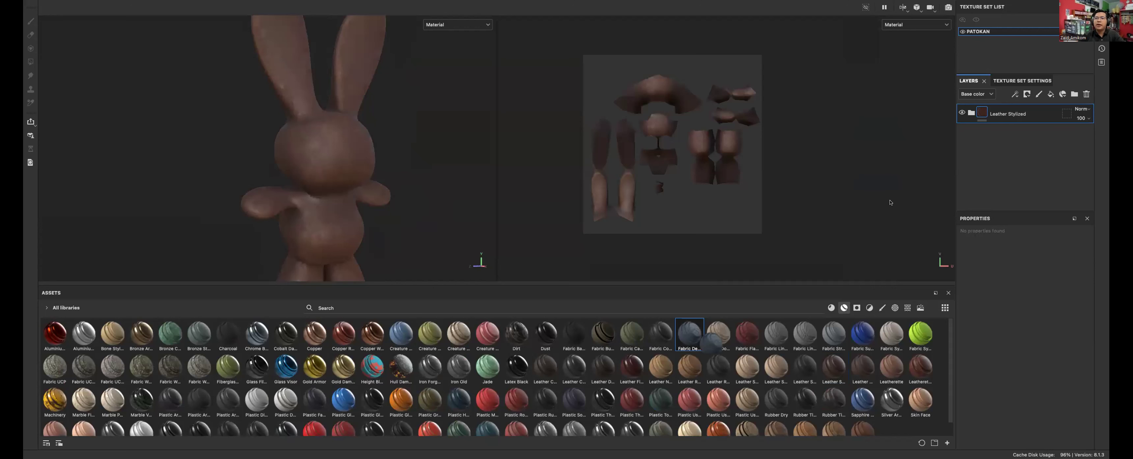
pyautogui.moveTo(1026, 105); pyautogui.dragTo(1025, 107)
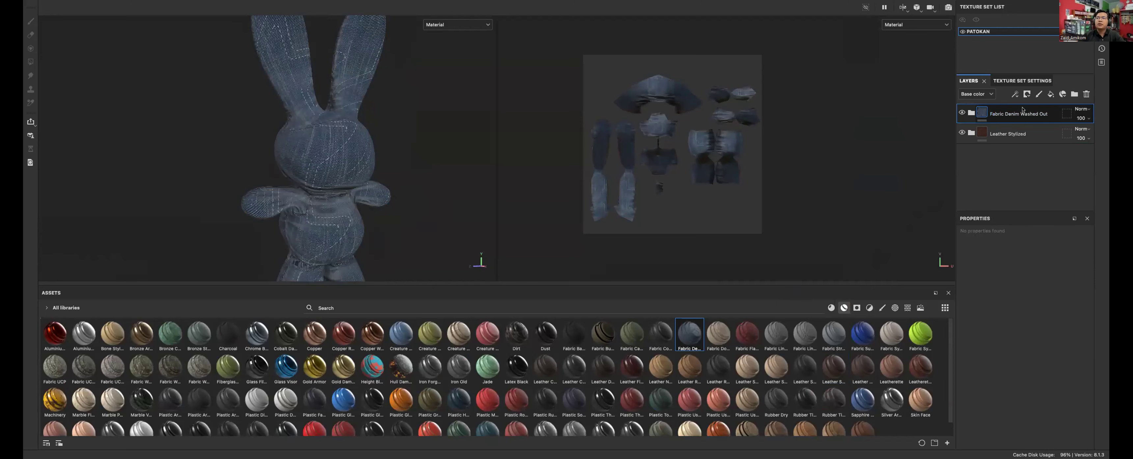
pyautogui.rightClick(1023, 109)
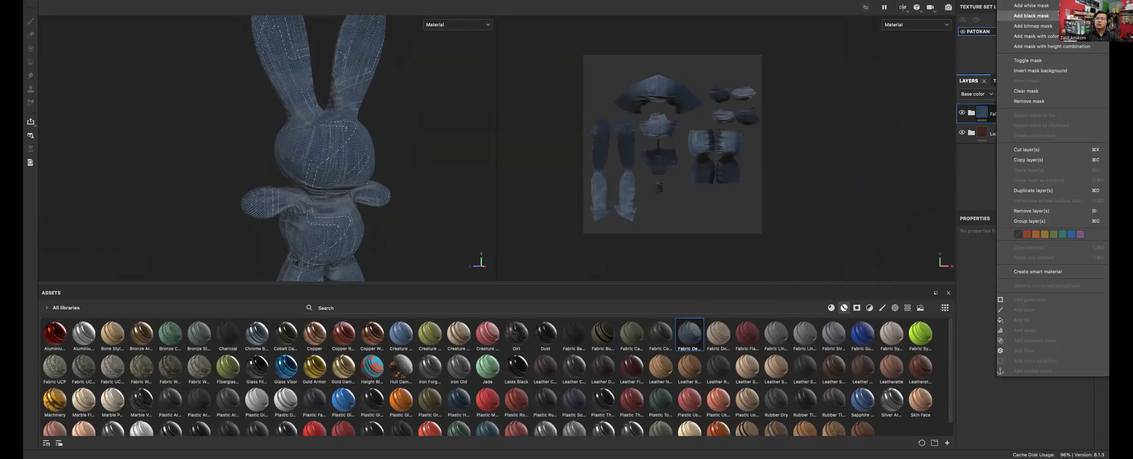
pyautogui.click(1031, 15)
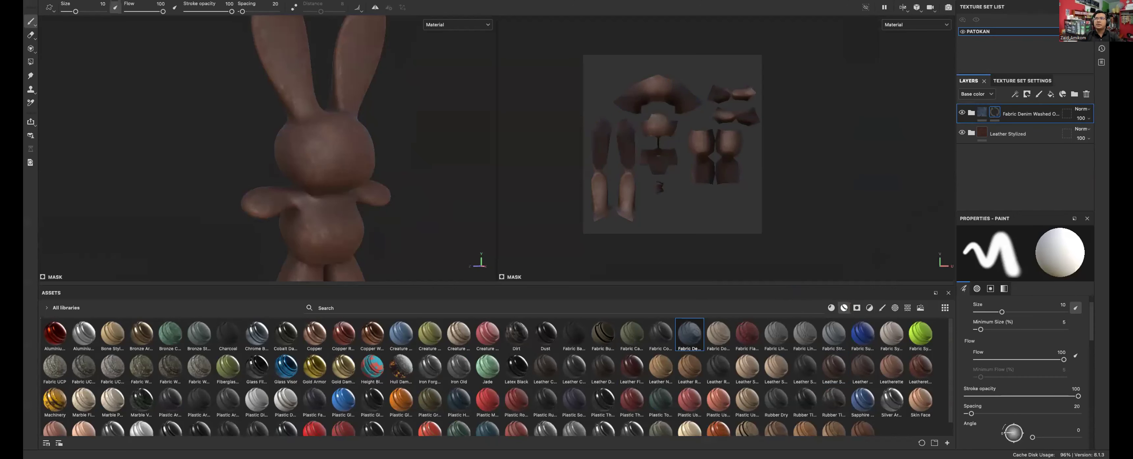
# Step: Enable symmetry for mask painting, undo the test stroke on the rabbit, and set the mirror axis to Z
pyautogui.scroll(8, 487, 100)
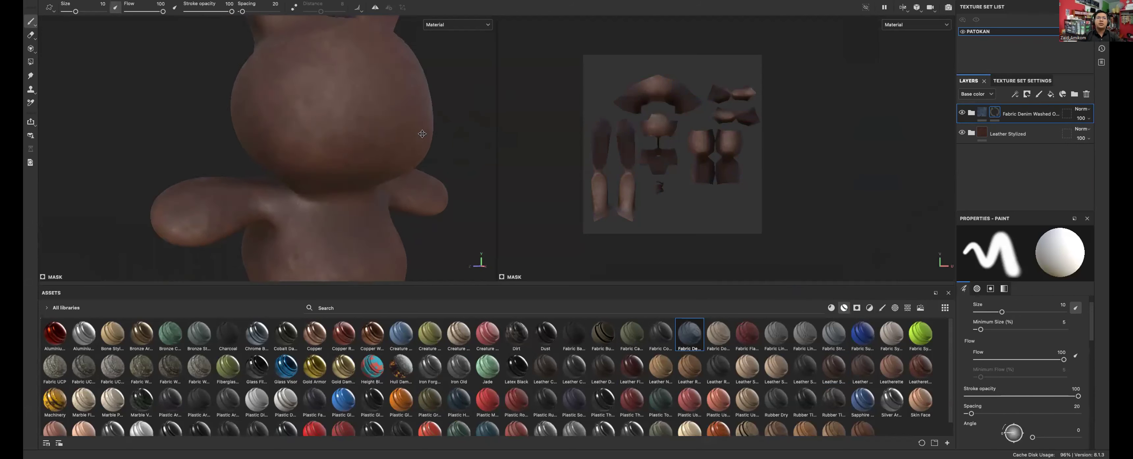
pyautogui.keyDown('alt'); pyautogui.moveTo(374, 61); pyautogui.dragTo(393, 43, button='middle'); pyautogui.keyUp('alt')
pyautogui.click(373, 6)
pyautogui.keyDown('alt'); pyautogui.moveTo(367, 119); pyautogui.dragTo(308, 122); pyautogui.keyUp('alt')
pyautogui.moveTo(354, 206); pyautogui.dragTo(409, 222)
pyautogui.hotkey('ctrl', 'z')
pyautogui.click(390, 8)
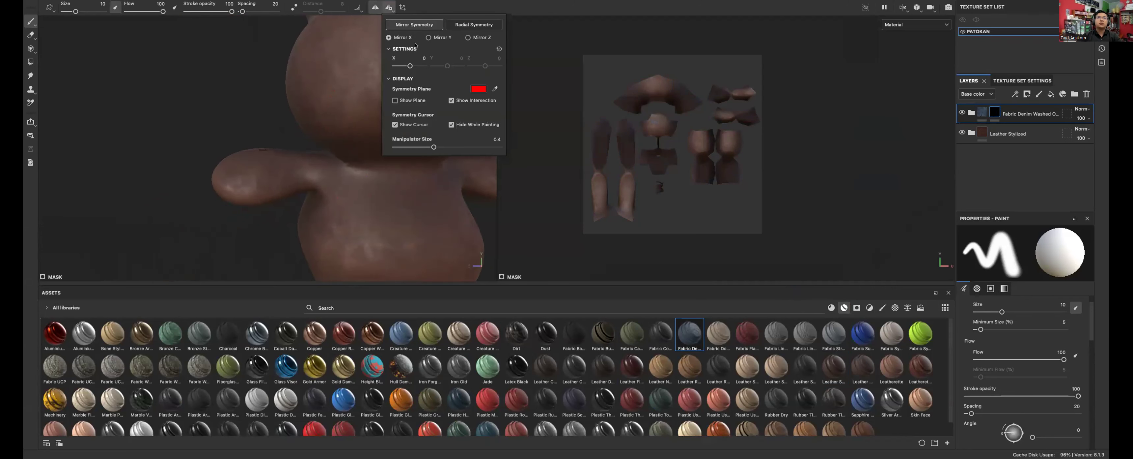
pyautogui.moveTo(410, 66); pyautogui.dragTo(411, 66)
pyautogui.press('Return')
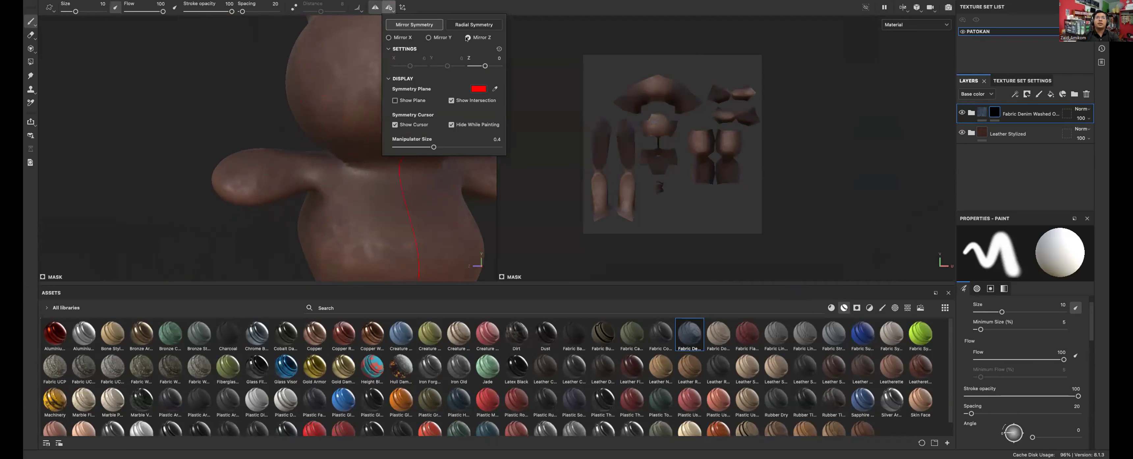
pyautogui.click(390, 223)
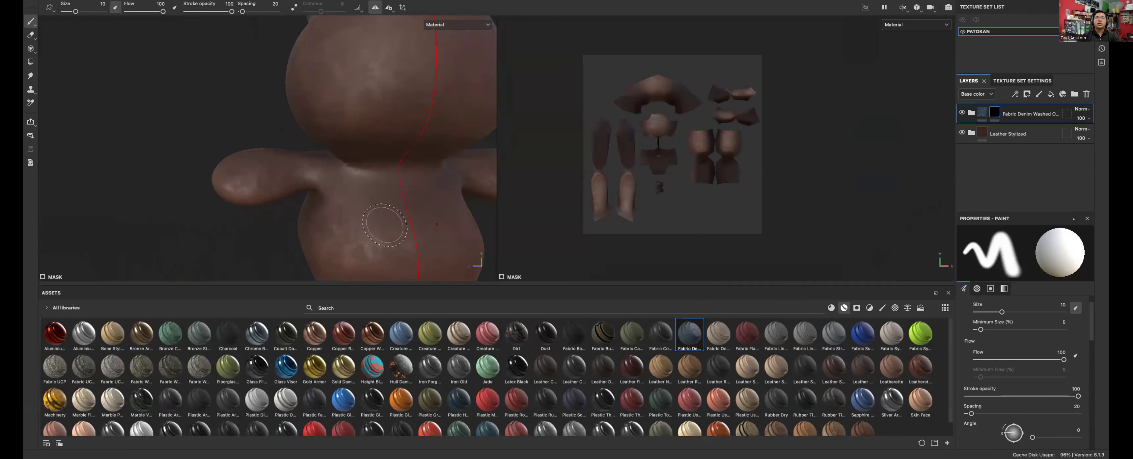
# Step: Paint the denim mask across the rabbit's chest and out to the shoulder with a size 10 brush
pyautogui.scroll(-2, 389, 223)
pyautogui.moveTo(391, 222); pyautogui.dragTo(369, 220)
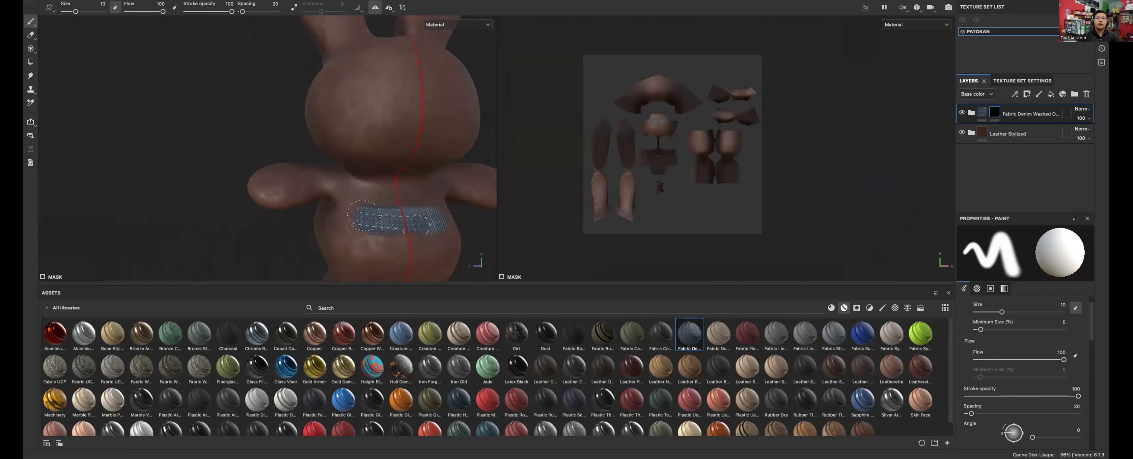
pyautogui.moveTo(364, 210)
pyautogui.mouseDown()
pyautogui.moveTo(399, 197)
pyautogui.moveTo(364, 200)
pyautogui.mouseUp()
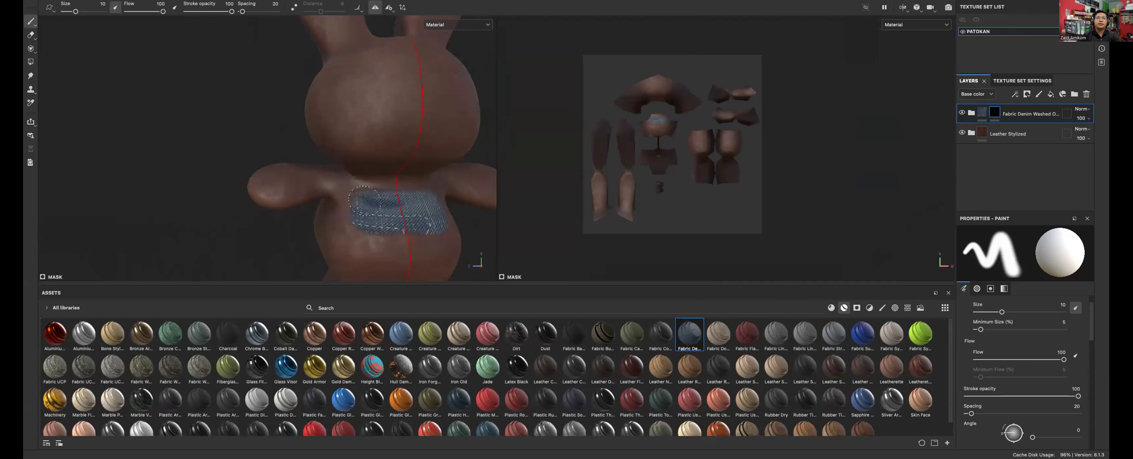
pyautogui.scroll(3, 358, 206)
pyautogui.scroll(-4, 359, 206)
pyautogui.scroll(6, 359, 206)
pyautogui.moveTo(343, 174); pyautogui.dragTo(329, 162)
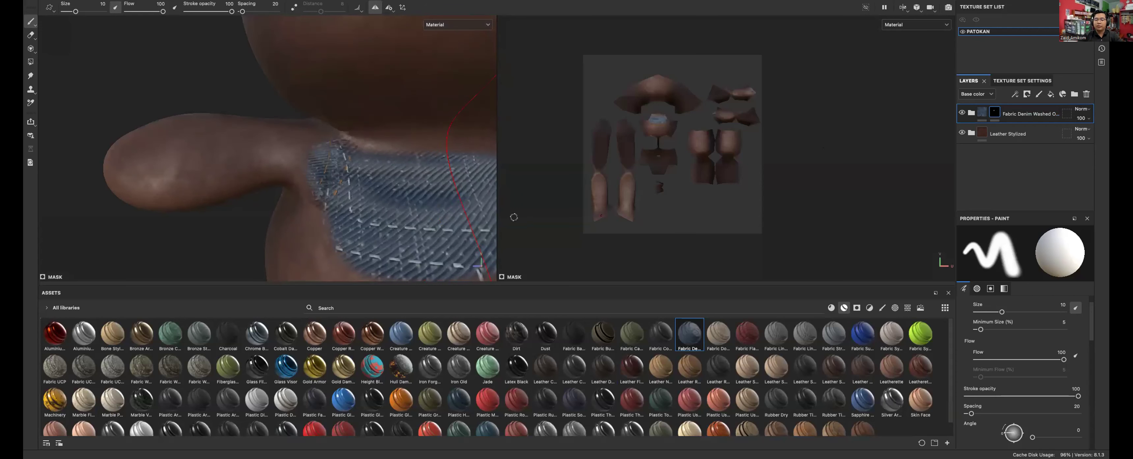
# Step: Reduce the brush size to 6.57 and paint denim along the neckline, the shoulder and under the arm
pyautogui.press('[')
pyautogui.press('[')
pyautogui.press('[')
pyautogui.moveTo(329, 185)
pyautogui.mouseDown()
pyautogui.moveTo(287, 125)
pyautogui.moveTo(447, 160)
pyautogui.mouseUp()
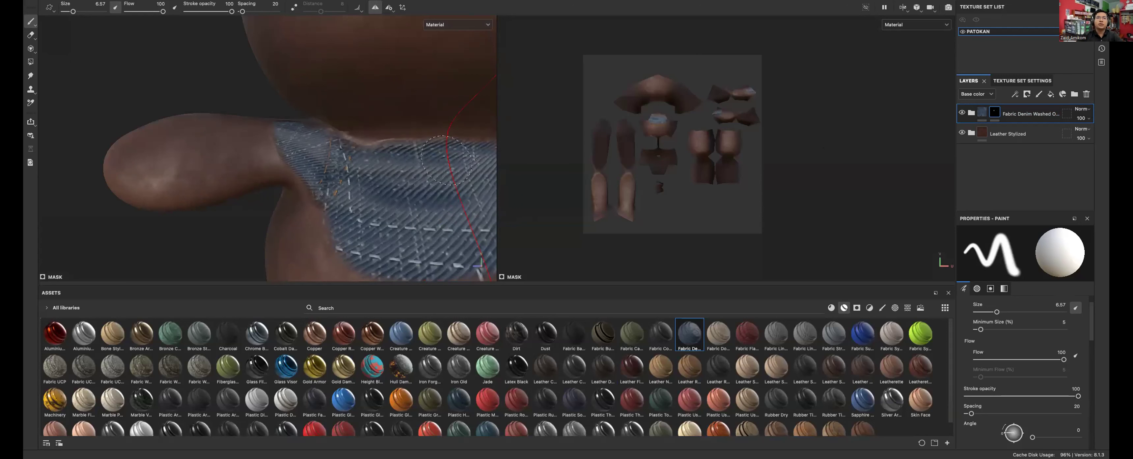
pyautogui.moveTo(371, 170)
pyautogui.keyDown('alt'); pyautogui.mouseDown()
pyautogui.moveTo(367, 134)
pyautogui.moveTo(327, 124)
pyautogui.moveTo(324, 158)
pyautogui.mouseUp(); pyautogui.keyUp('alt')
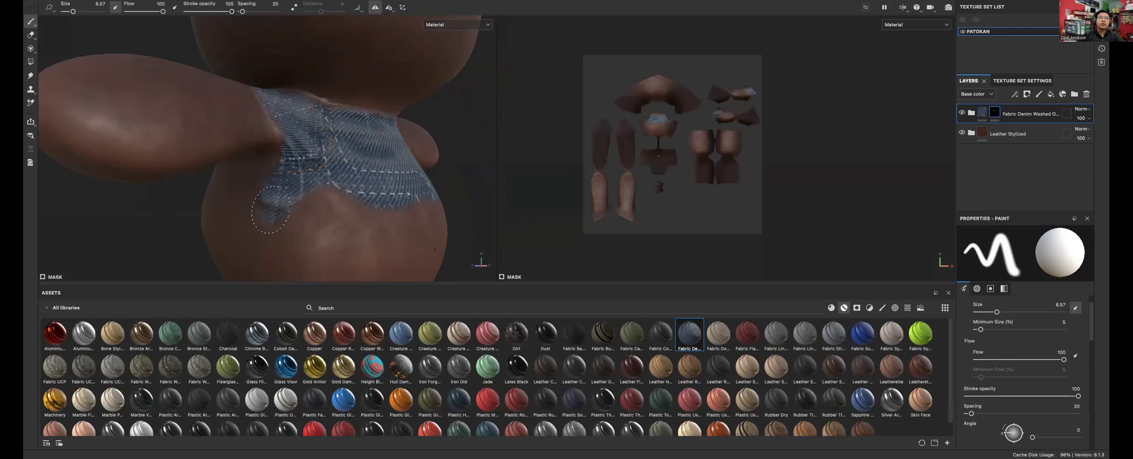
pyautogui.moveTo(278, 188)
pyautogui.keyDown('alt'); pyautogui.mouseDown()
pyautogui.moveTo(354, 107)
pyautogui.moveTo(352, 187)
pyautogui.moveTo(337, 187)
pyautogui.mouseUp(); pyautogui.keyUp('alt')
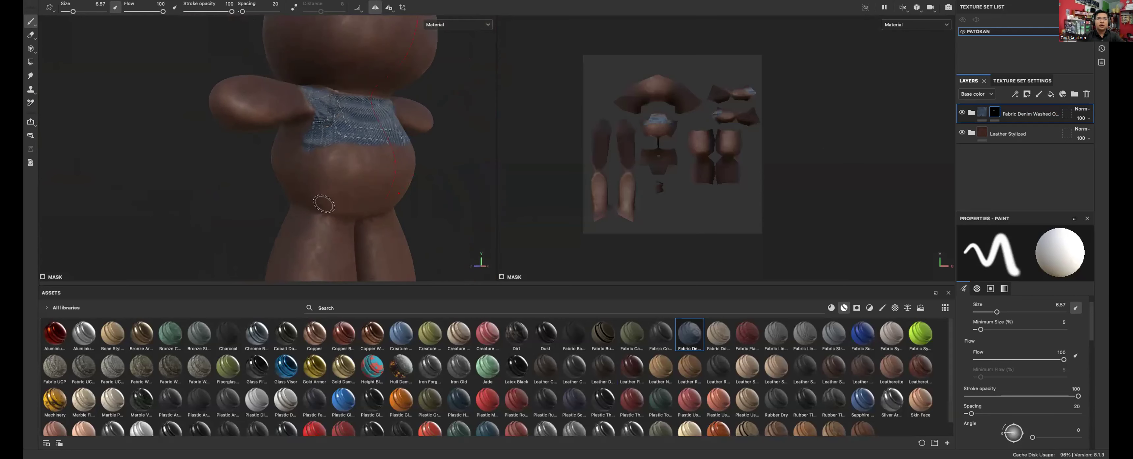
# Step: Increase the brush size to 11.33 and paint denim over the hips, upper thighs and belly
pyautogui.press(']')
pyautogui.press(']')
pyautogui.press(']')
pyautogui.press(']')
pyautogui.moveTo(311, 216)
pyautogui.mouseDown()
pyautogui.moveTo(352, 224)
pyautogui.moveTo(292, 216)
pyautogui.mouseUp()
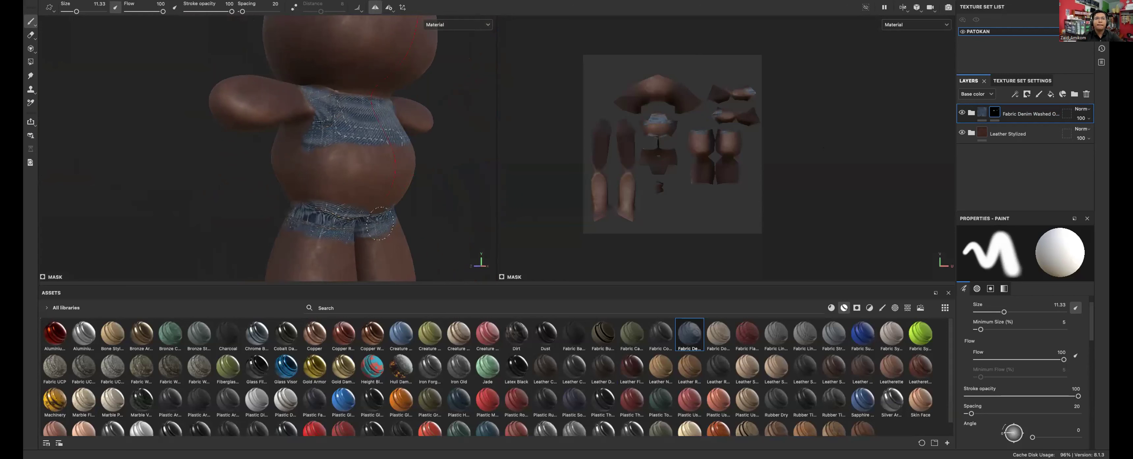
pyautogui.moveTo(396, 223)
pyautogui.keyDown('alt'); pyautogui.mouseDown()
pyautogui.moveTo(387, 218)
pyautogui.moveTo(398, 223)
pyautogui.mouseUp(); pyautogui.keyUp('alt')
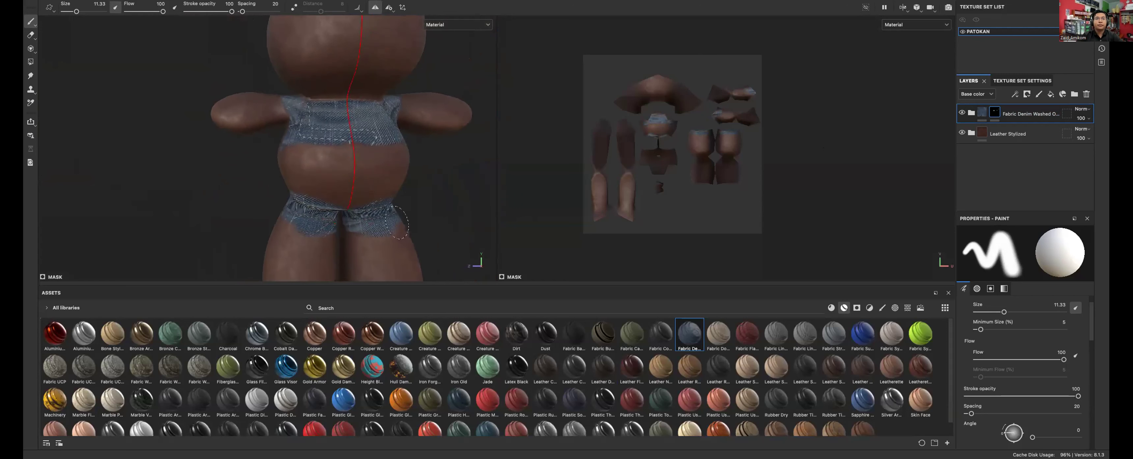
pyautogui.moveTo(348, 197)
pyautogui.mouseDown()
pyautogui.moveTo(378, 185)
pyautogui.moveTo(352, 156)
pyautogui.moveTo(286, 192)
pyautogui.mouseUp()
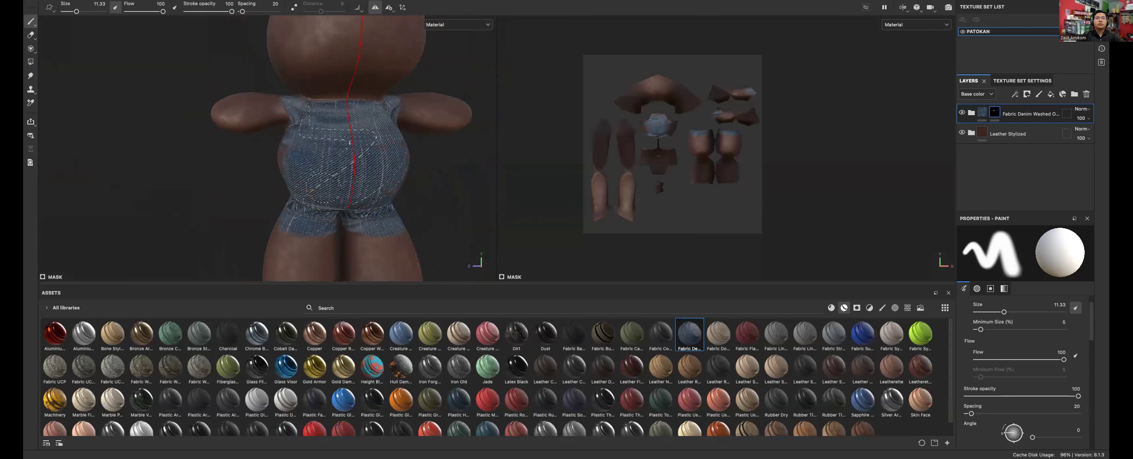
# Step: Extend the denim mask around the rabbit's side and hip towards the tail
pyautogui.keyDown('alt'); pyautogui.moveTo(361, 176); pyautogui.dragTo(386, 177); pyautogui.keyUp('alt')
pyautogui.keyDown('alt'); pyautogui.moveTo(281, 178); pyautogui.dragTo(303, 173); pyautogui.keyUp('alt')
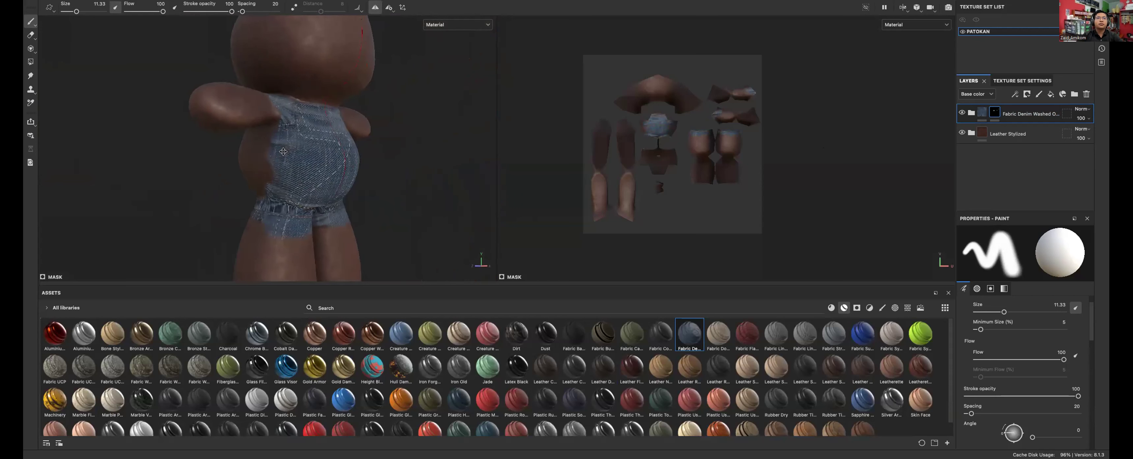
pyautogui.scroll(5, 326, 158)
pyautogui.moveTo(299, 130)
pyautogui.keyDown('alt'); pyautogui.mouseDown()
pyautogui.moveTo(346, 127)
pyautogui.moveTo(321, 140)
pyautogui.moveTo(341, 179)
pyautogui.mouseUp(); pyautogui.keyUp('alt')
pyautogui.keyDown('alt'); pyautogui.moveTo(360, 206); pyautogui.dragTo(407, 200); pyautogui.keyUp('alt')
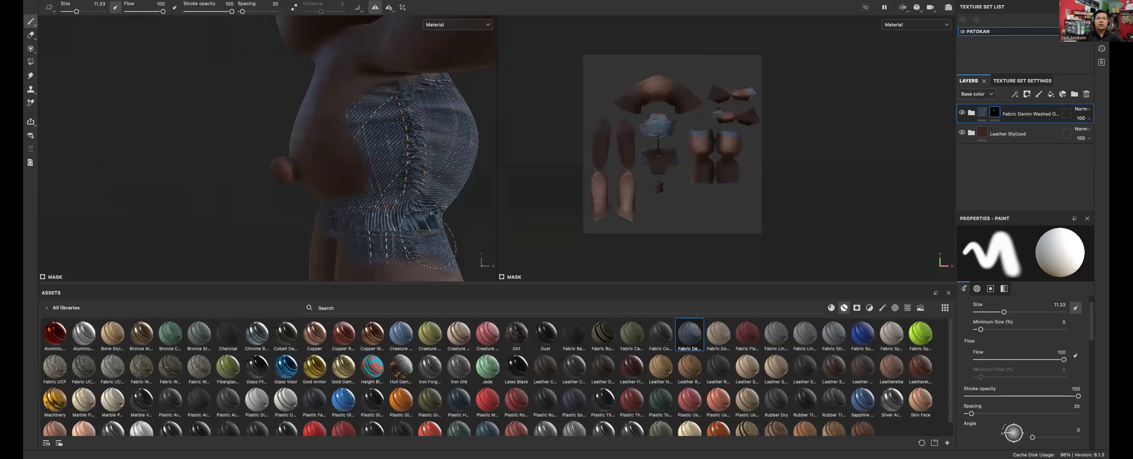
pyautogui.moveTo(358, 245)
pyautogui.keyDown('alt'); pyautogui.mouseDown()
pyautogui.moveTo(434, 209)
pyautogui.moveTo(432, 162)
pyautogui.mouseUp(); pyautogui.keyUp('alt')
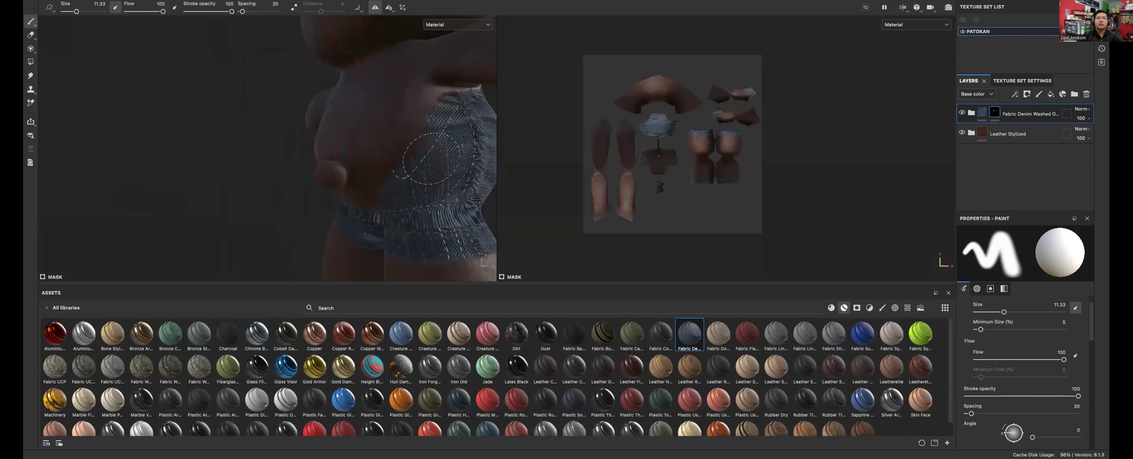
pyautogui.moveTo(410, 195)
pyautogui.keyDown('alt'); pyautogui.mouseDown()
pyautogui.moveTo(438, 201)
pyautogui.moveTo(401, 188)
pyautogui.moveTo(415, 164)
pyautogui.moveTo(367, 175)
pyautogui.mouseUp(); pyautogui.keyUp('alt')
# Step: Reduce the brush size to about 8.8 and paint denim over the rabbit's back, around the tail and up to the shoulders
pyautogui.press('[')
pyautogui.press('[')
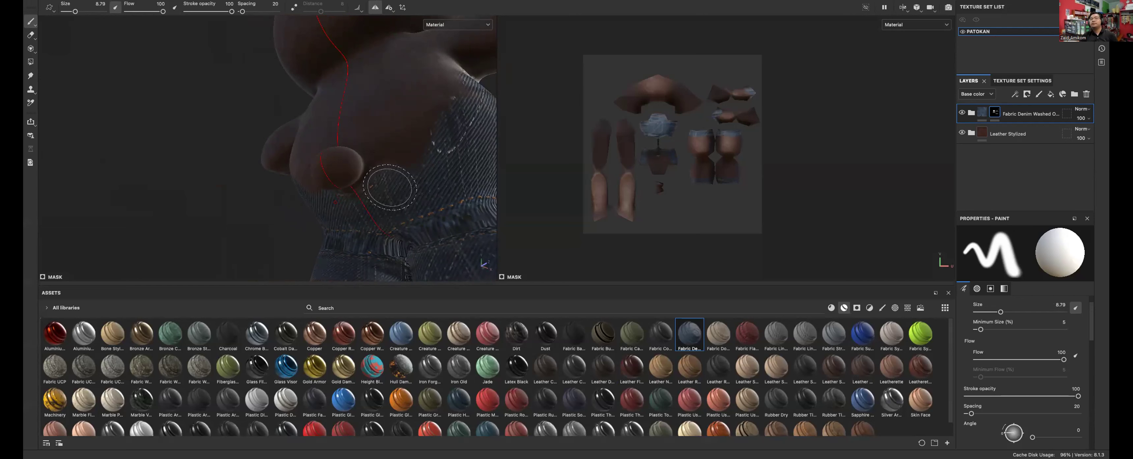
pyautogui.scroll(4, 390, 189)
pyautogui.moveTo(392, 193)
pyautogui.keyDown('alt'); pyautogui.mouseDown()
pyautogui.moveTo(379, 195)
pyautogui.moveTo(392, 152)
pyautogui.moveTo(378, 132)
pyautogui.moveTo(334, 110)
pyautogui.moveTo(337, 168)
pyautogui.moveTo(407, 146)
pyautogui.moveTo(423, 193)
pyautogui.moveTo(446, 153)
pyautogui.moveTo(436, 149)
pyautogui.mouseUp(); pyautogui.keyUp('alt')
pyautogui.scroll(-4, 422, 193)
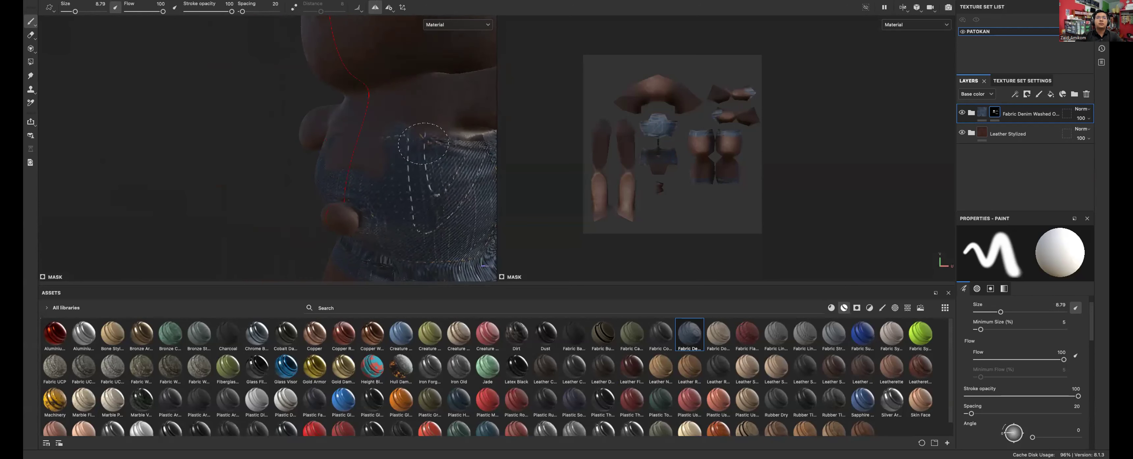
pyautogui.keyDown('alt'); pyautogui.moveTo(423, 143); pyautogui.dragTo(383, 165); pyautogui.keyUp('alt')
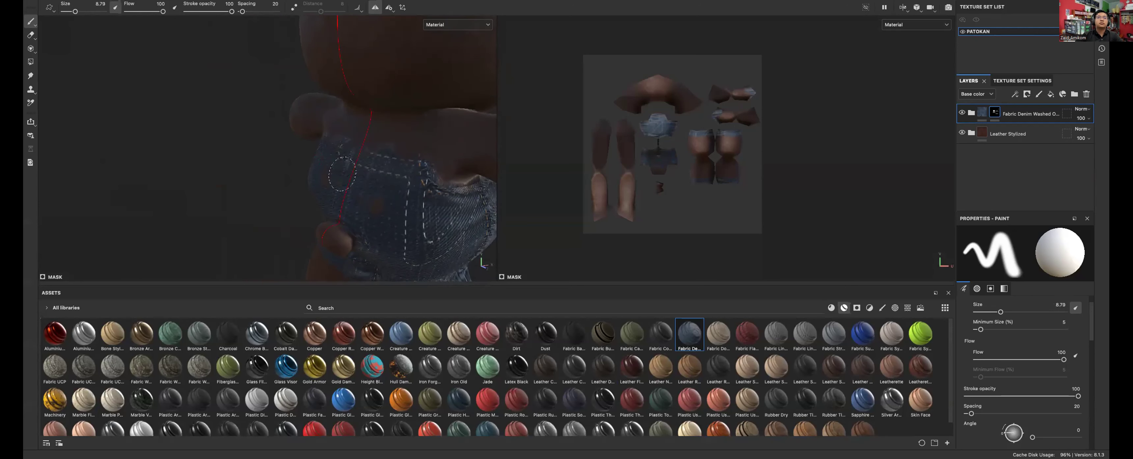
pyautogui.keyDown('alt'); pyautogui.moveTo(376, 195); pyautogui.dragTo(407, 199); pyautogui.keyUp('alt')
pyautogui.scroll(4, 382, 200)
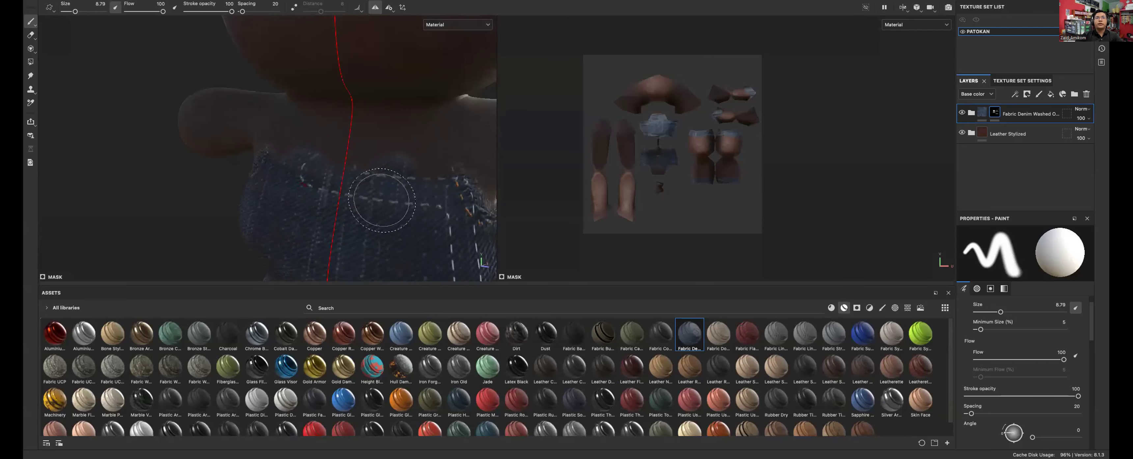
pyautogui.moveTo(357, 138)
pyautogui.keyDown('alt'); pyautogui.mouseDown()
pyautogui.moveTo(383, 153)
pyautogui.moveTo(322, 164)
pyautogui.moveTo(321, 144)
pyautogui.moveTo(359, 152)
pyautogui.moveTo(330, 183)
pyautogui.moveTo(338, 189)
pyautogui.moveTo(315, 187)
pyautogui.moveTo(330, 154)
pyautogui.moveTo(323, 166)
pyautogui.mouseUp(); pyautogui.keyUp('alt')
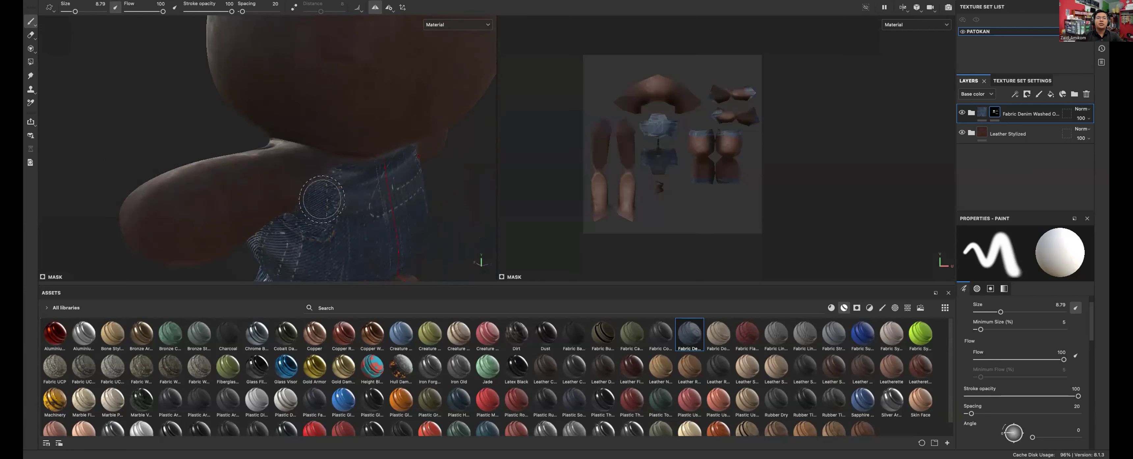
# Step: Reduce the brush size to 5.58, fill in the denim at the back of the neck and shoulder, and check the outfit from the front
pyautogui.scroll(3, 324, 168)
pyautogui.keyDown('alt'); pyautogui.moveTo(324, 169); pyautogui.dragTo(336, 217, button='middle'); pyautogui.keyUp('alt')
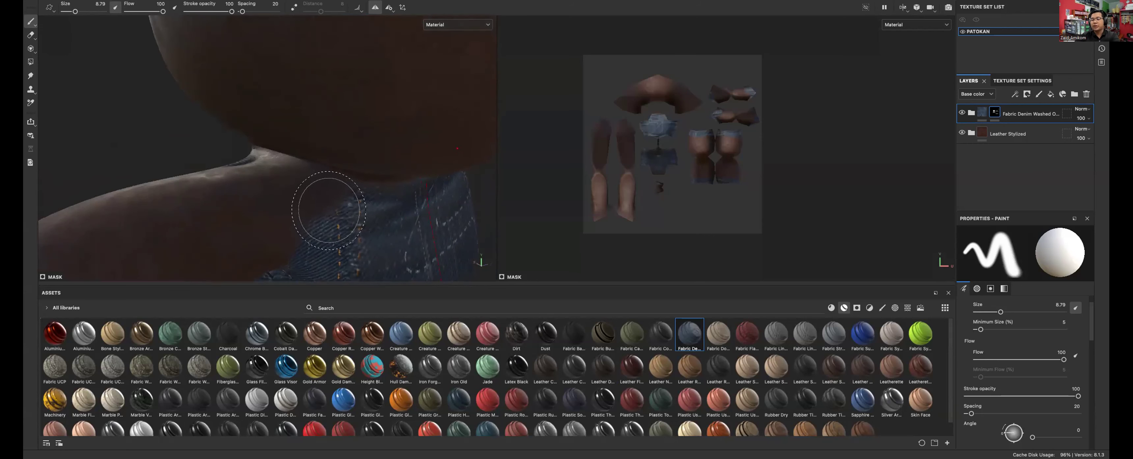
pyautogui.press('[')
pyautogui.press('[')
pyautogui.press('[')
pyautogui.moveTo(333, 199); pyautogui.dragTo(347, 201)
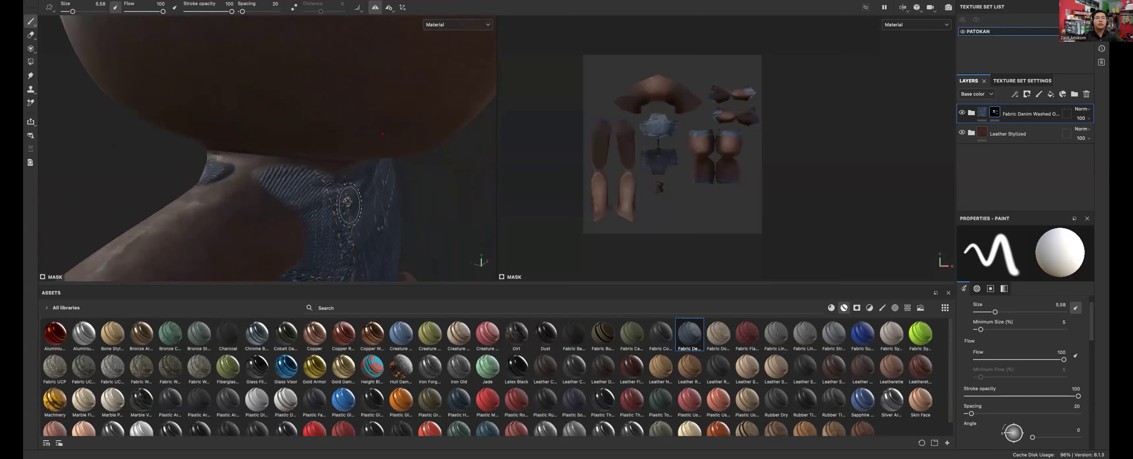
pyautogui.keyDown('alt'); pyautogui.moveTo(285, 185); pyautogui.dragTo(249, 135); pyautogui.keyUp('alt')
pyautogui.moveTo(385, 147)
pyautogui.keyDown('alt'); pyautogui.mouseDown()
pyautogui.moveTo(423, 169)
pyautogui.moveTo(304, 174)
pyautogui.moveTo(299, 187)
pyautogui.moveTo(326, 207)
pyautogui.moveTo(283, 198)
pyautogui.mouseUp(); pyautogui.keyUp('alt')
pyautogui.keyDown('alt'); pyautogui.moveTo(377, 227); pyautogui.dragTo(361, 202); pyautogui.keyUp('alt')
pyautogui.scroll(8, 367, 203)
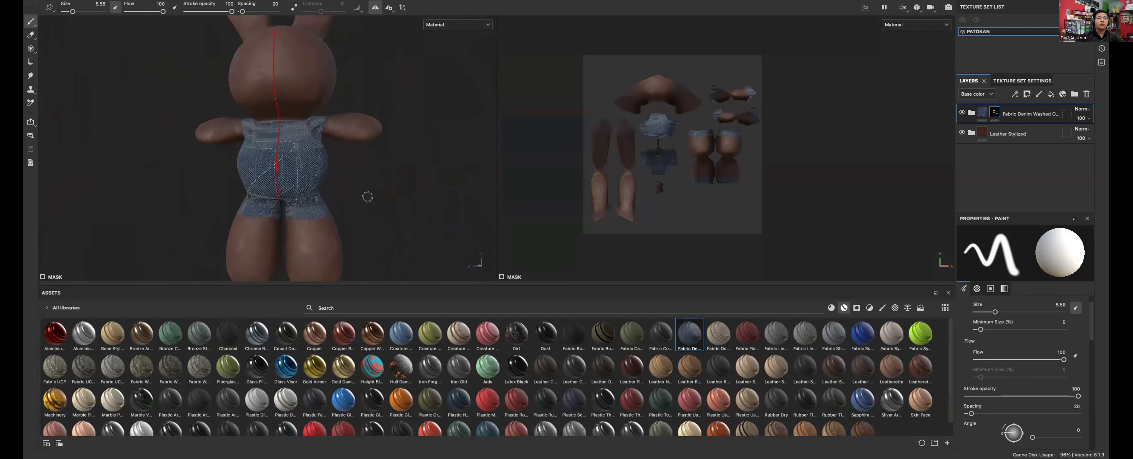
# Step: Check the denim between the legs and add the Fabric Flannel Tartan smart material between the denim and leather layers
pyautogui.keyDown('alt'); pyautogui.moveTo(354, 222); pyautogui.dragTo(398, 105, button='middle'); pyautogui.keyUp('alt')
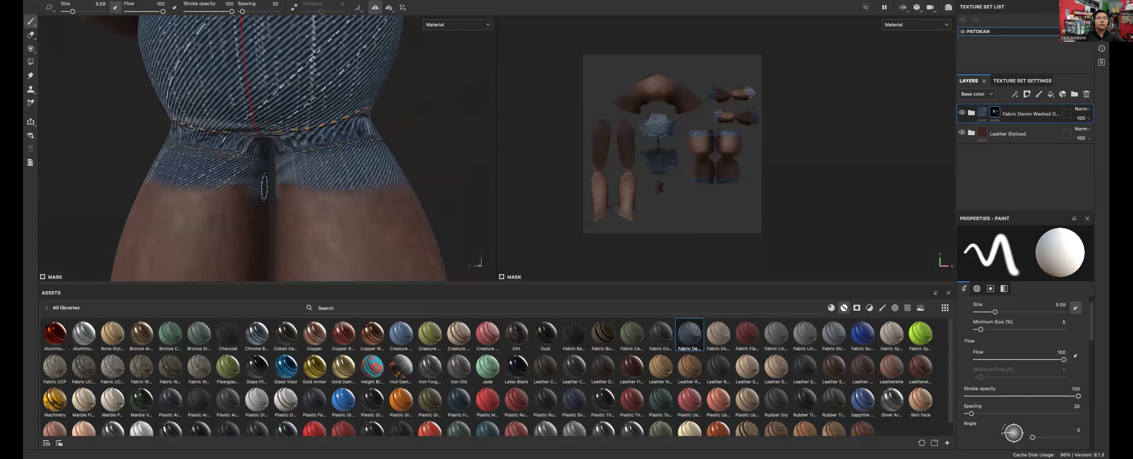
pyautogui.keyDown('alt'); pyautogui.moveTo(396, 174); pyautogui.dragTo(198, 181); pyautogui.keyUp('alt')
pyautogui.scroll(-5, 228, 147)
pyautogui.keyDown('alt'); pyautogui.moveTo(375, 156); pyautogui.dragTo(386, 154); pyautogui.keyUp('alt')
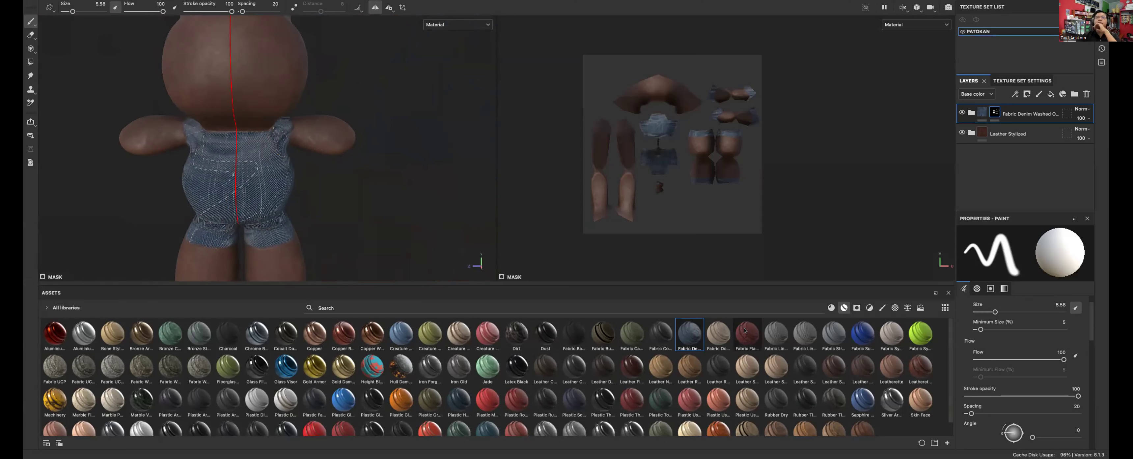
pyautogui.moveTo(746, 330)
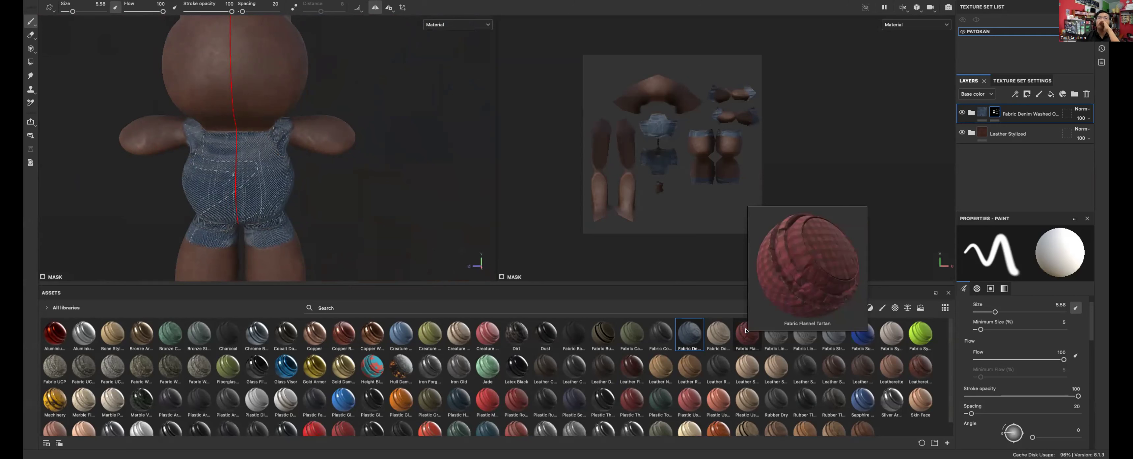
pyautogui.moveTo(761, 323); pyautogui.dragTo(1009, 123)
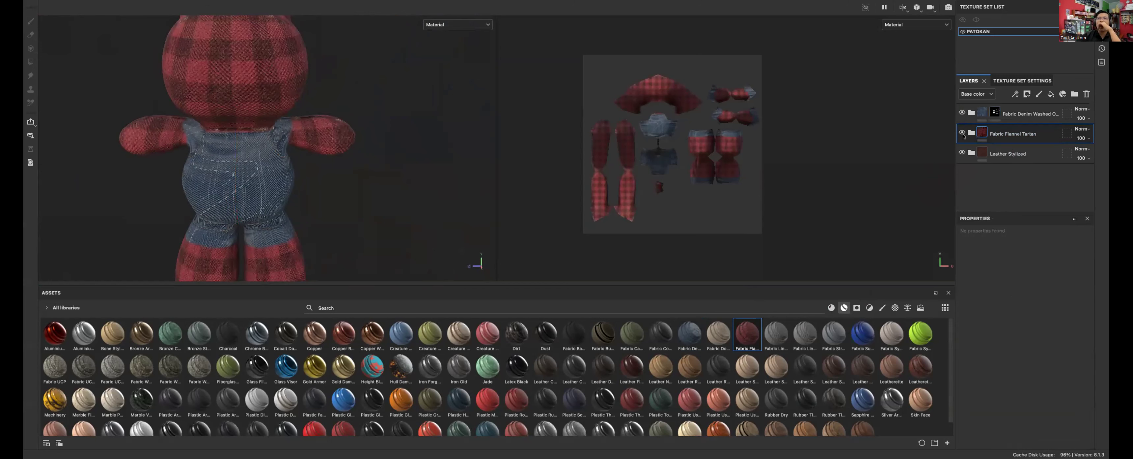
# Step: Set the base colour of the tartan's Base Flannel layer to bright pink-red FF0054 and collapse the layer group
pyautogui.click(972, 132)
pyautogui.scroll(-5, 990, 176)
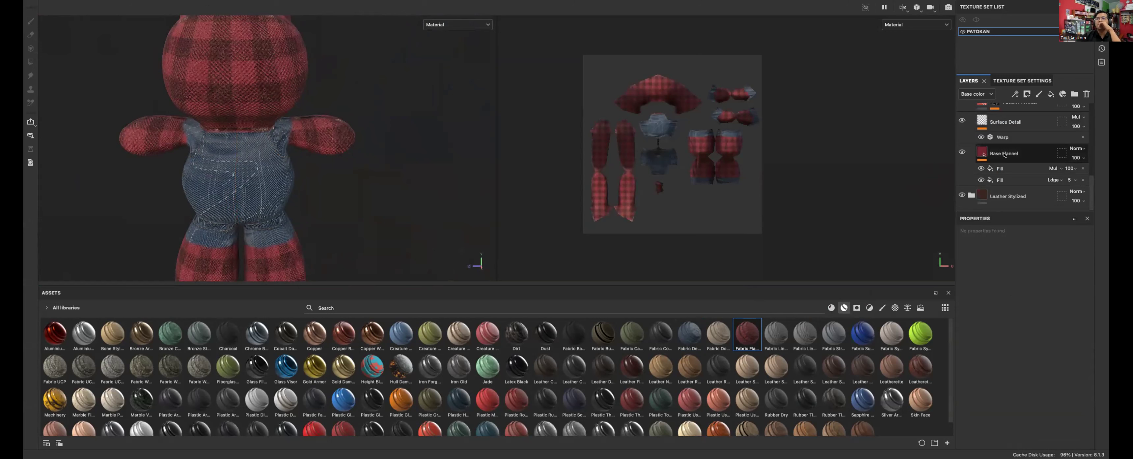
pyautogui.click(1005, 154)
pyautogui.click(1043, 326)
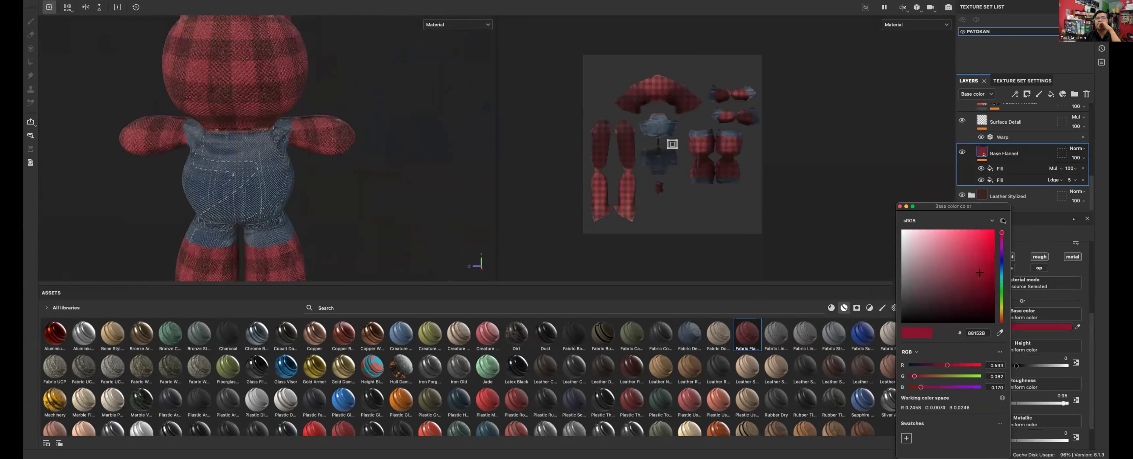
pyautogui.moveTo(992, 232); pyautogui.dragTo(1003, 221)
pyautogui.moveTo(1002, 260)
pyautogui.mouseDown()
pyautogui.moveTo(998, 320)
pyautogui.moveTo(999, 235)
pyautogui.mouseUp()
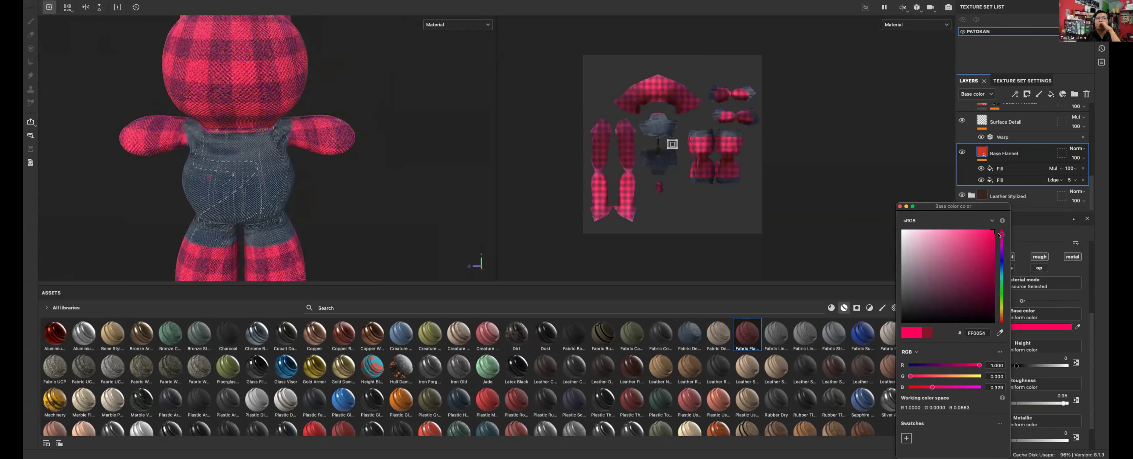
pyautogui.click(1012, 174)
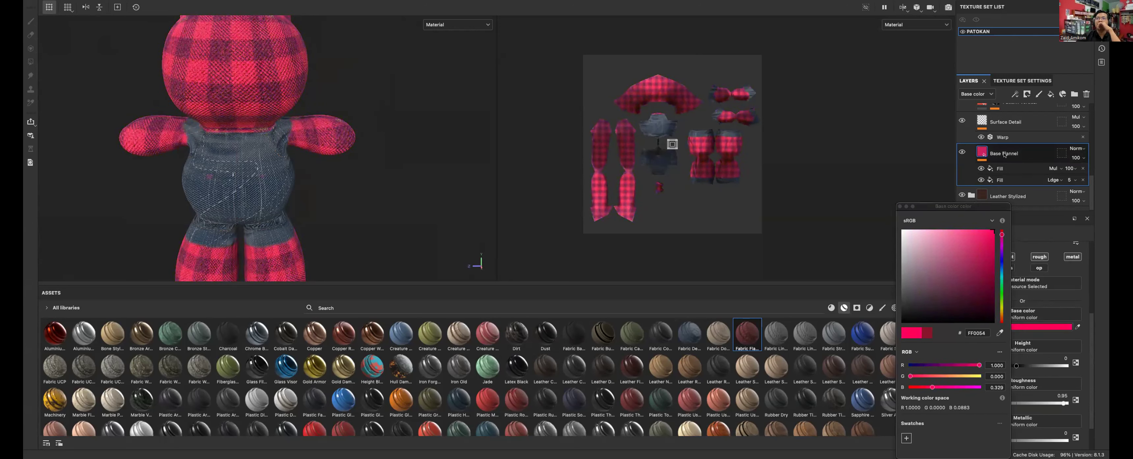
pyautogui.scroll(5, 997, 143)
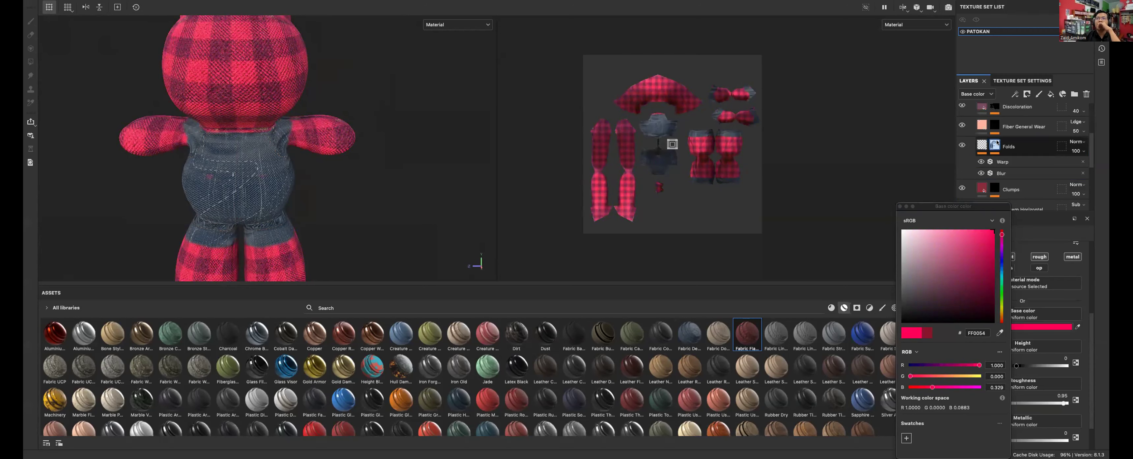
pyautogui.scroll(4, 986, 140)
pyautogui.click(973, 134)
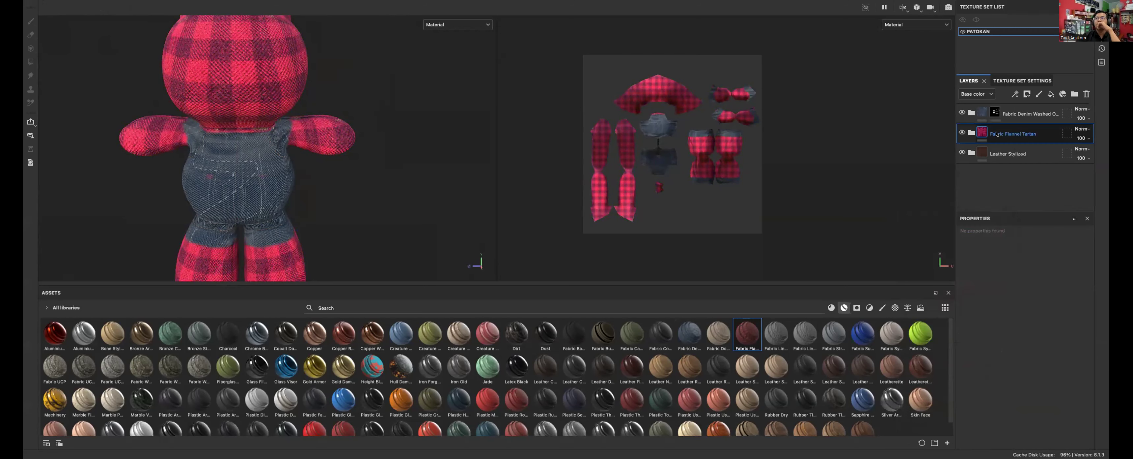
# Step: Add a black mask to the Fabric Flannel Tartan layer and paint a tartan collar around the rabbit's neck
pyautogui.rightClick(996, 134)
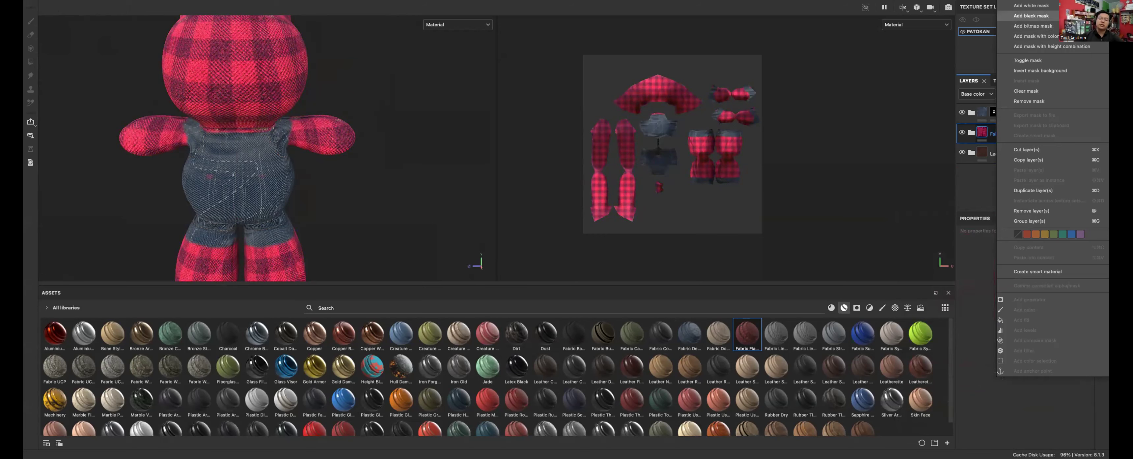
pyautogui.click(1027, 25)
pyautogui.keyDown('alt'); pyautogui.moveTo(363, 170); pyautogui.dragTo(393, 217, button='middle'); pyautogui.keyUp('alt')
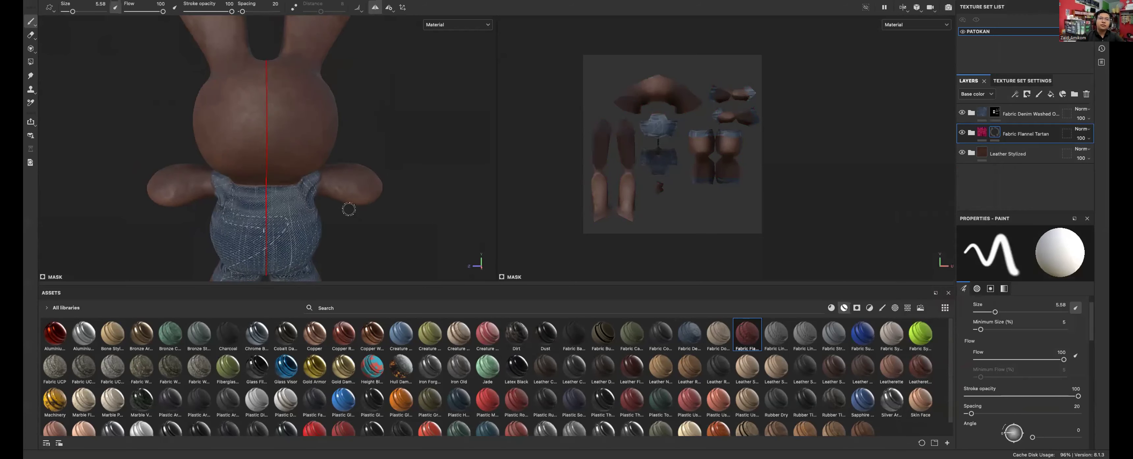
pyautogui.scroll(3, 332, 197)
pyautogui.moveTo(291, 178)
pyautogui.mouseDown()
pyautogui.moveTo(256, 178)
pyautogui.moveTo(359, 190)
pyautogui.mouseUp()
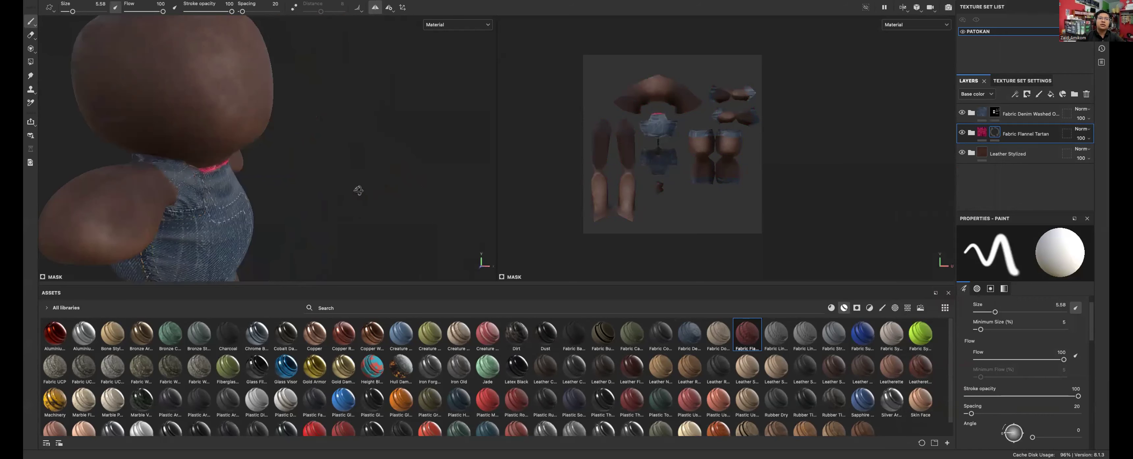
# Step: Paint tartan sleeves on the upper arms and continue the collar around the back of the neck
pyautogui.keyDown('alt'); pyautogui.moveTo(317, 117); pyautogui.dragTo(261, 203); pyautogui.keyUp('alt')
pyautogui.scroll(-3, 261, 202)
pyautogui.moveTo(335, 185)
pyautogui.keyDown('alt'); pyautogui.mouseDown()
pyautogui.moveTo(286, 176)
pyautogui.moveTo(303, 190)
pyautogui.moveTo(319, 158)
pyautogui.moveTo(335, 178)
pyautogui.moveTo(331, 155)
pyautogui.mouseUp(); pyautogui.keyUp('alt')
pyautogui.moveTo(311, 194)
pyautogui.keyDown('alt'); pyautogui.mouseDown()
pyautogui.moveTo(308, 168)
pyautogui.moveTo(310, 190)
pyautogui.mouseUp(); pyautogui.keyUp('alt')
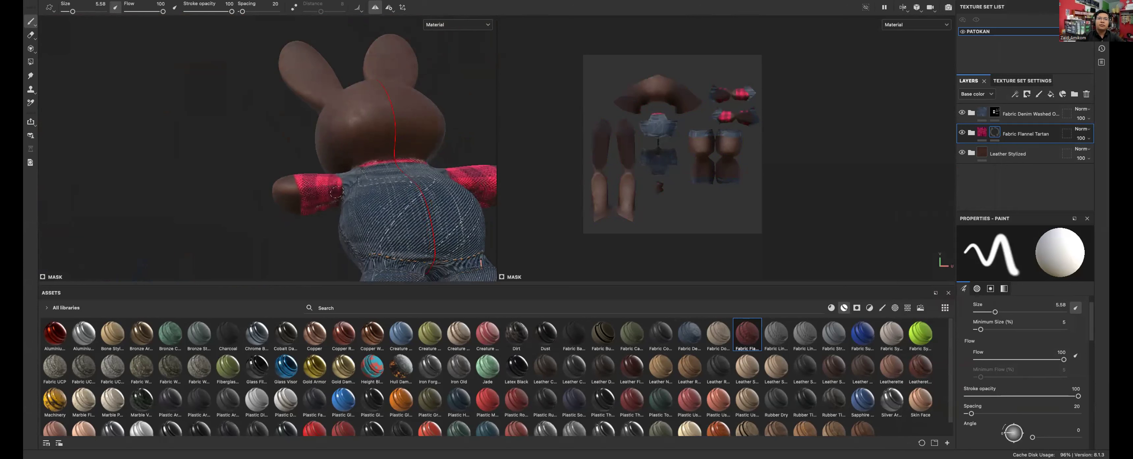
# Step: Fill in the tartan sleeves on the tops and undersides of the arms
pyautogui.moveTo(337, 190)
pyautogui.keyDown('alt'); pyautogui.mouseDown()
pyautogui.moveTo(442, 245)
pyautogui.moveTo(411, 195)
pyautogui.moveTo(386, 200)
pyautogui.moveTo(388, 173)
pyautogui.mouseUp(); pyautogui.keyUp('alt')
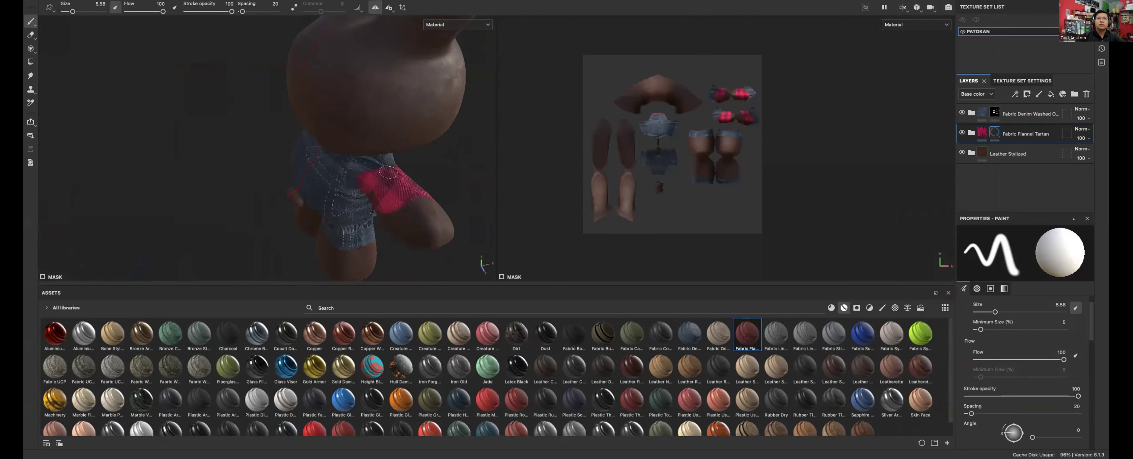
pyautogui.keyDown('alt'); pyautogui.moveTo(391, 214); pyautogui.dragTo(294, 209); pyautogui.keyUp('alt')
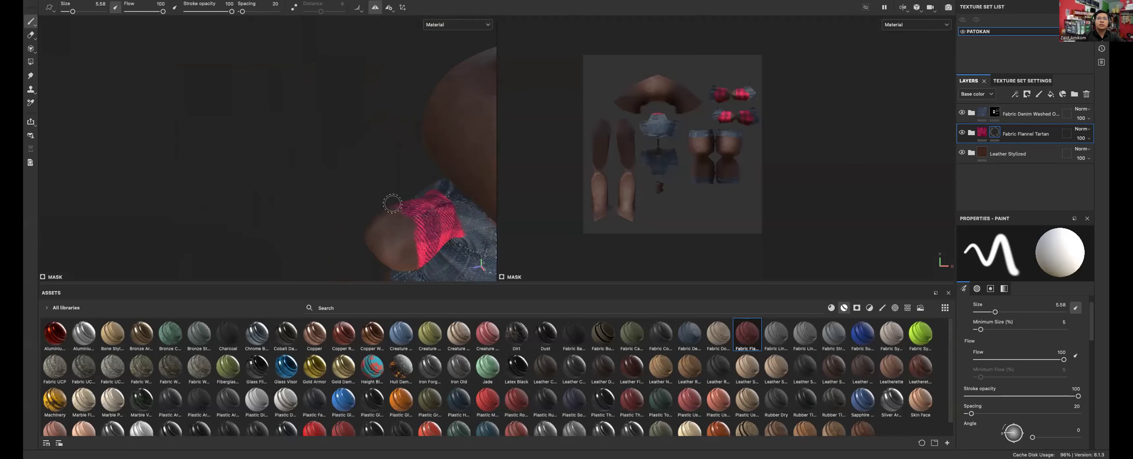
pyautogui.keyDown('alt'); pyautogui.moveTo(365, 211); pyautogui.dragTo(642, 176); pyautogui.keyUp('alt')
pyautogui.keyDown('alt'); pyautogui.moveTo(412, 210); pyautogui.dragTo(409, 194); pyautogui.keyUp('alt')
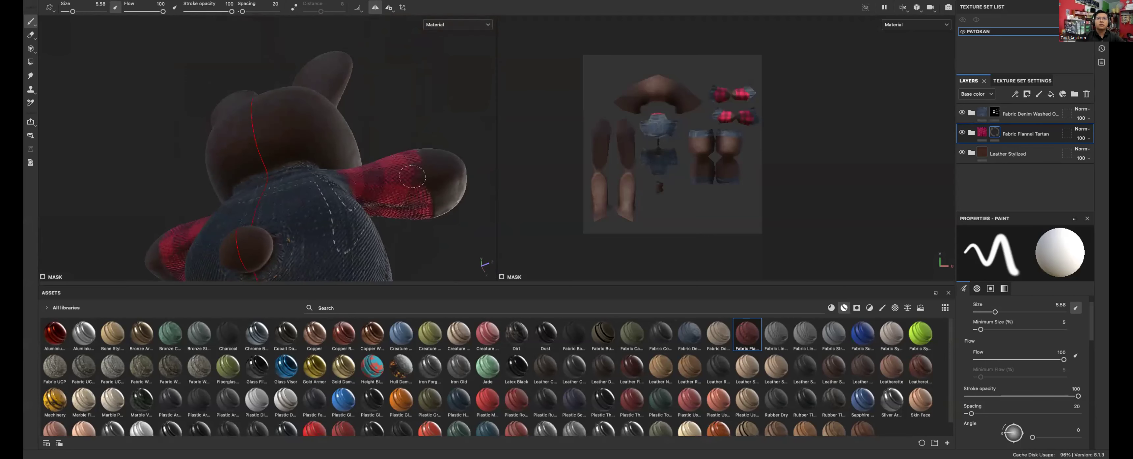
pyautogui.keyDown('alt'); pyautogui.moveTo(431, 220); pyautogui.dragTo(241, 210); pyautogui.keyUp('alt')
pyautogui.keyDown('alt'); pyautogui.moveTo(458, 194); pyautogui.dragTo(357, 188); pyautogui.keyUp('alt')
pyautogui.scroll(-5, 357, 188)
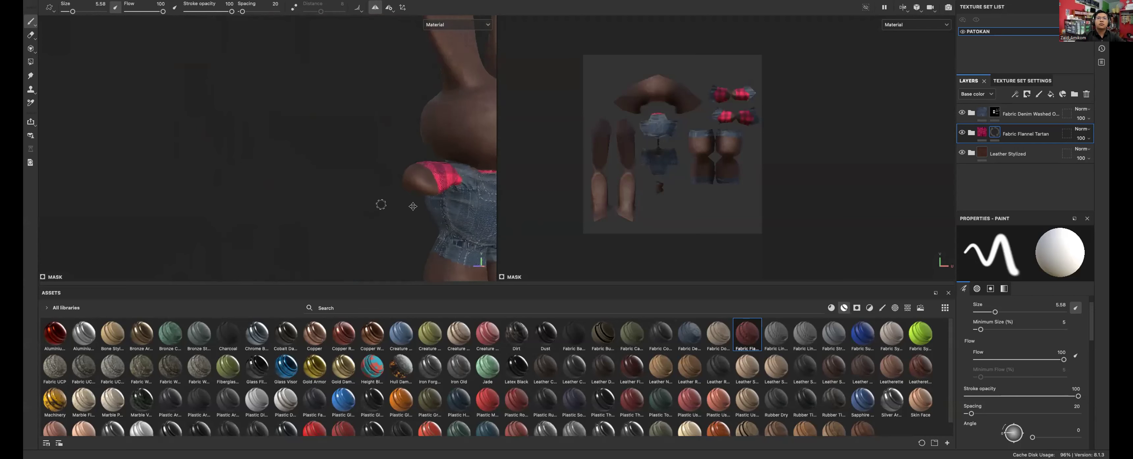
pyautogui.keyDown('alt'); pyautogui.moveTo(382, 203); pyautogui.dragTo(308, 198, button='middle'); pyautogui.keyUp('alt')
pyautogui.keyDown('alt'); pyautogui.moveTo(308, 198); pyautogui.dragTo(328, 199); pyautogui.keyUp('alt')
pyautogui.keyDown('alt'); pyautogui.moveTo(328, 199); pyautogui.dragTo(342, 177, button='middle'); pyautogui.keyUp('alt')
pyautogui.scroll(5, 342, 177)
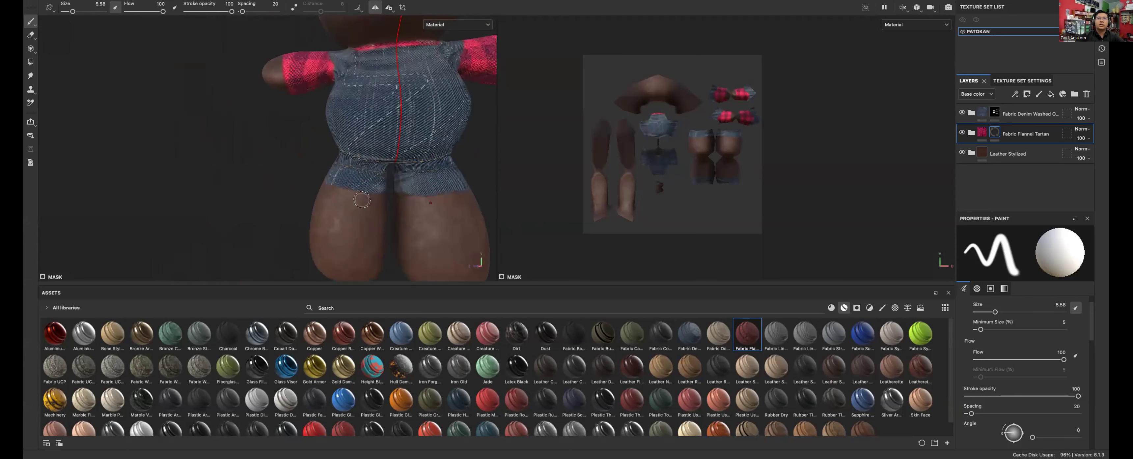
pyautogui.moveTo(285, 219)
pyautogui.mouseDown()
pyautogui.moveTo(336, 217)
pyautogui.moveTo(308, 201)
pyautogui.moveTo(367, 194)
pyautogui.moveTo(379, 229)
pyautogui.moveTo(291, 233)
pyautogui.moveTo(344, 237)
pyautogui.moveTo(308, 242)
pyautogui.moveTo(289, 232)
pyautogui.moveTo(321, 240)
pyautogui.mouseUp()
pyautogui.moveTo(322, 240)
pyautogui.keyDown('alt'); pyautogui.mouseDown()
pyautogui.moveTo(230, 233)
pyautogui.moveTo(321, 217)
pyautogui.mouseUp(); pyautogui.keyUp('alt')
pyautogui.hotkey('ctrl', 'z')
pyautogui.hotkey('ctrl', 'z')
pyautogui.moveTo(201, 213); pyautogui.dragTo(302, 216)
pyautogui.hotkey('ctrl', 'z')
# Step: Paint a straight tartan band around both thighs, continuing it across the backs of the legs
pyautogui.moveTo(207, 214); pyautogui.dragTo(277, 212)
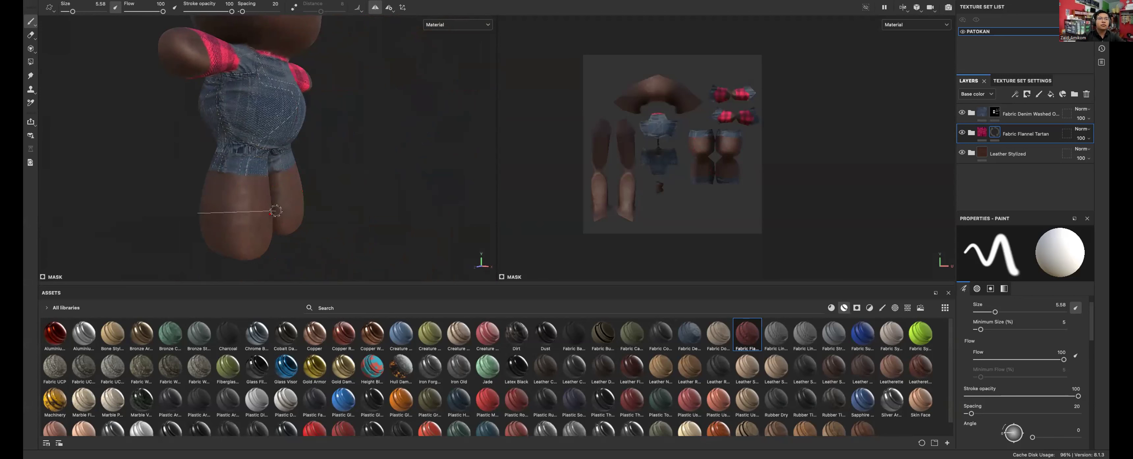
pyautogui.keyDown('shift'); pyautogui.click(205, 211); pyautogui.keyUp('shift')
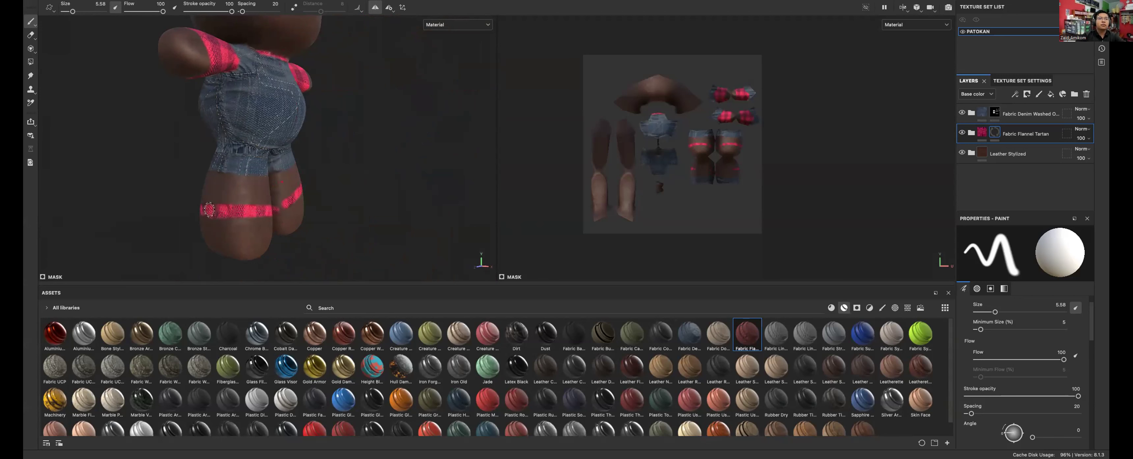
pyautogui.moveTo(280, 217)
pyautogui.keyDown('alt'); pyautogui.mouseDown()
pyautogui.moveTo(374, 210)
pyautogui.moveTo(356, 229)
pyautogui.moveTo(276, 229)
pyautogui.mouseUp(); pyautogui.keyUp('alt')
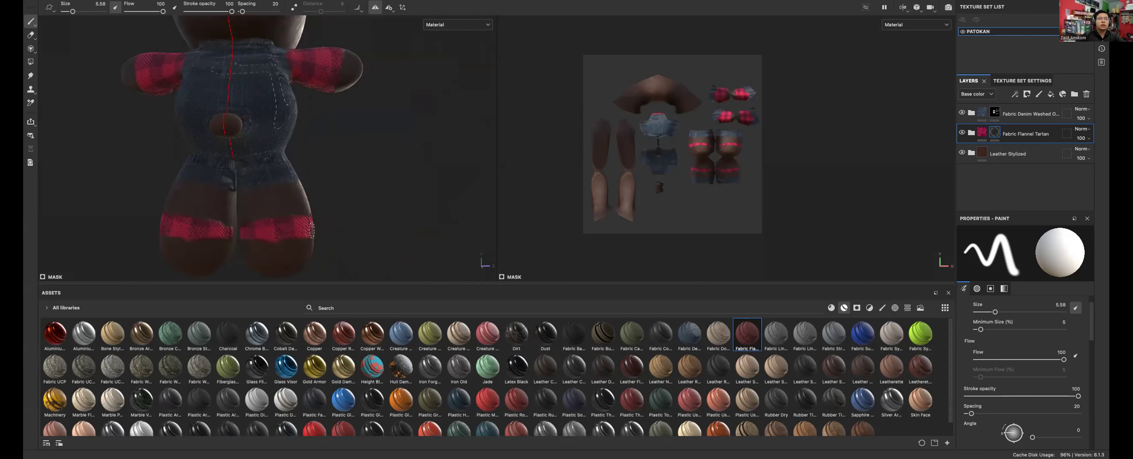
# Step: Set the mask brush's grayscale to 0 and trim the lower edge of the tartan band on the backs of the thighs
pyautogui.rightClick(275, 224)
pyautogui.scroll(-5, 319, 288)
pyautogui.click(320, 239)
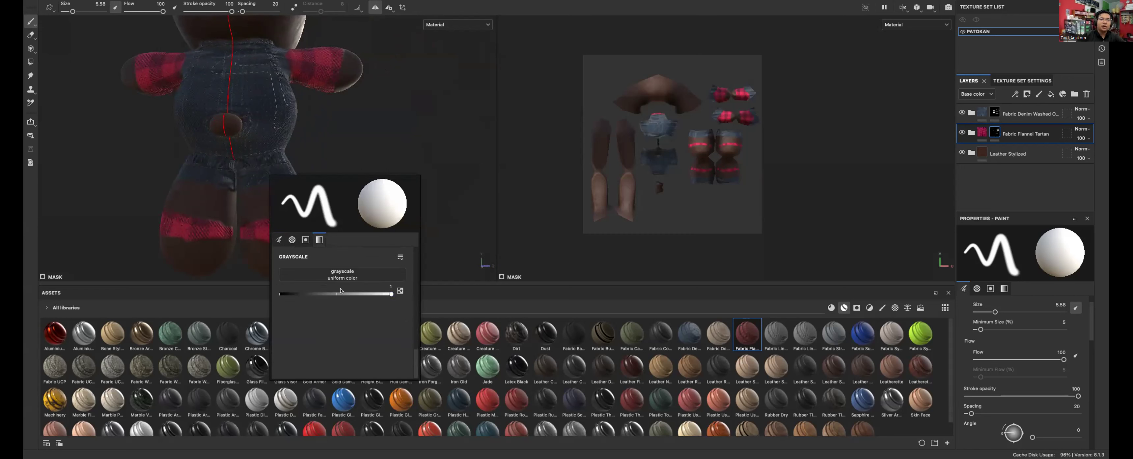
pyautogui.moveTo(340, 291); pyautogui.dragTo(245, 295)
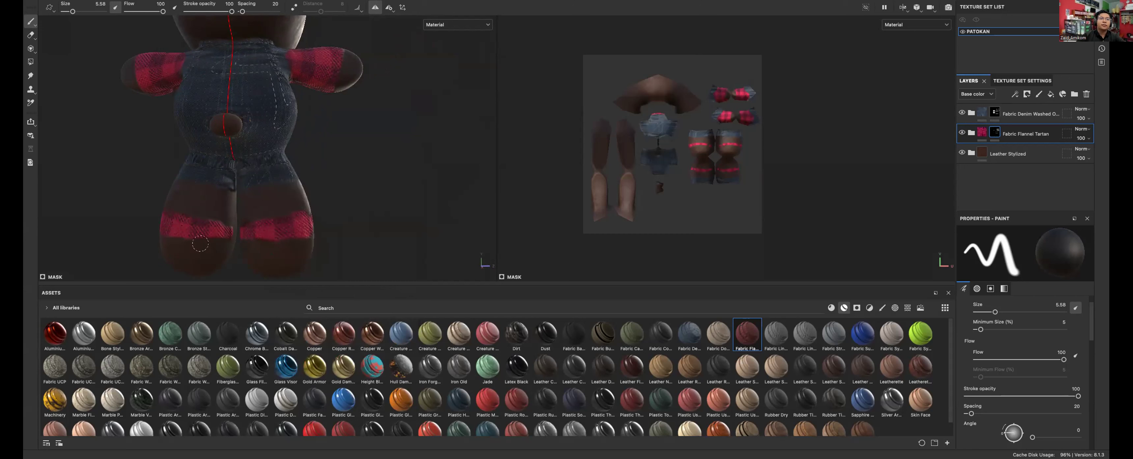
# Step: Set the mask brush's grayscale back to 1 and paint tartan above the band on the backs of the thighs
pyautogui.rightClick(228, 269)
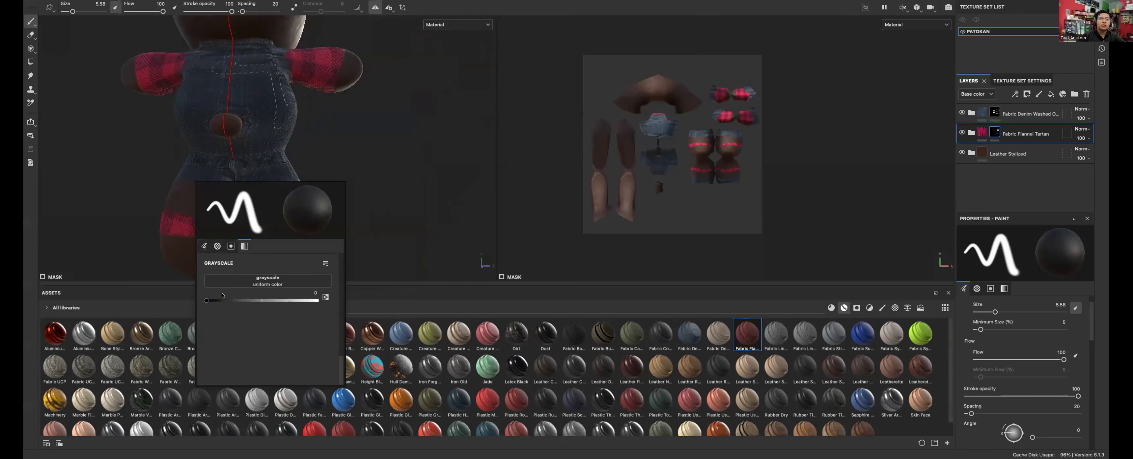
pyautogui.moveTo(222, 299); pyautogui.dragTo(323, 300)
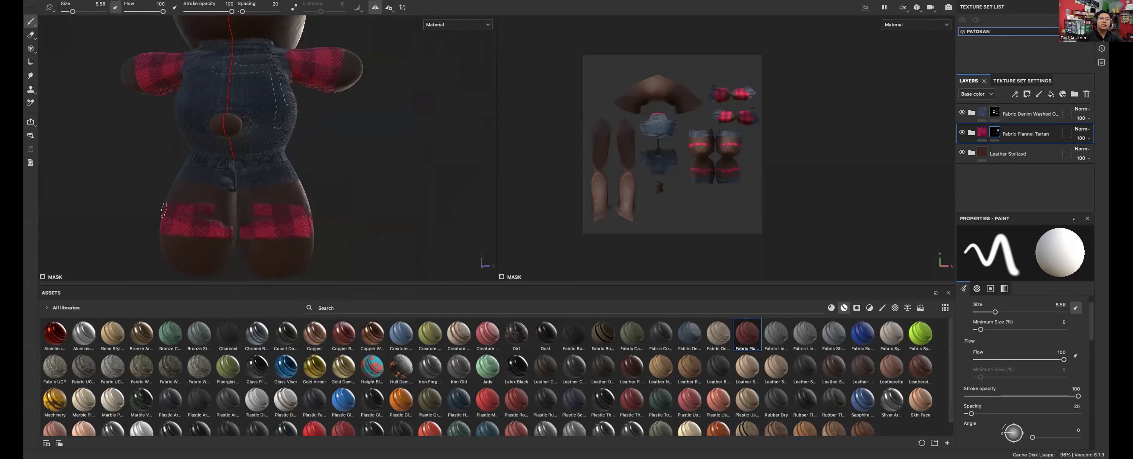
pyautogui.moveTo(217, 219)
pyautogui.mouseDown()
pyautogui.moveTo(188, 208)
pyautogui.moveTo(180, 187)
pyautogui.moveTo(279, 202)
pyautogui.mouseUp()
pyautogui.keyDown('alt'); pyautogui.moveTo(174, 196); pyautogui.dragTo(215, 210, button='middle'); pyautogui.keyUp('alt')
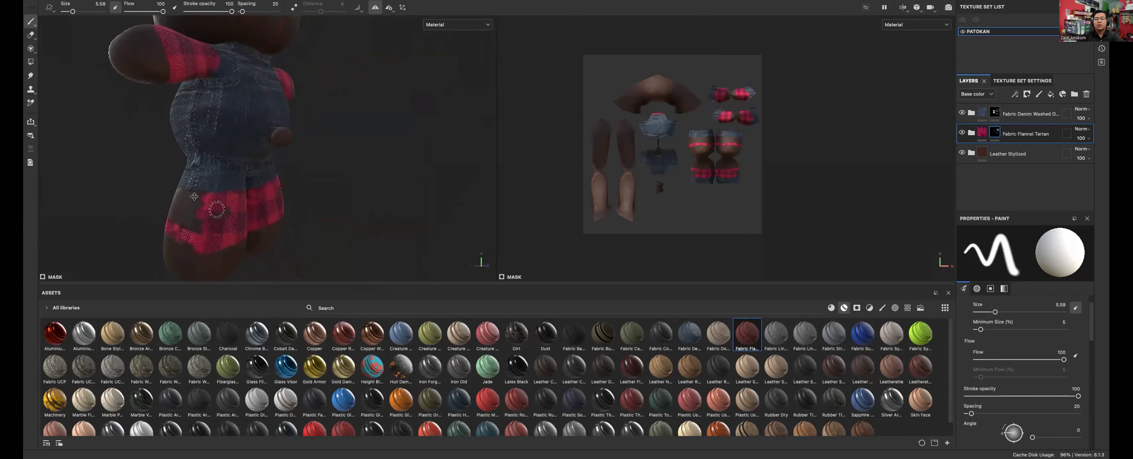
# Step: Increase the brush size to 7.62 and fill the outer and front thighs with tartan up to the denim hem
pyautogui.press(']')
pyautogui.moveTo(203, 198)
pyautogui.mouseDown()
pyautogui.moveTo(184, 197)
pyautogui.moveTo(248, 195)
pyautogui.mouseUp()
pyautogui.rightClick(188, 210)
pyautogui.click(184, 175)
pyautogui.moveTo(204, 219)
pyautogui.mouseDown()
pyautogui.moveTo(205, 228)
pyautogui.moveTo(185, 218)
pyautogui.moveTo(336, 199)
pyautogui.moveTo(304, 199)
pyautogui.moveTo(310, 216)
pyautogui.mouseUp()
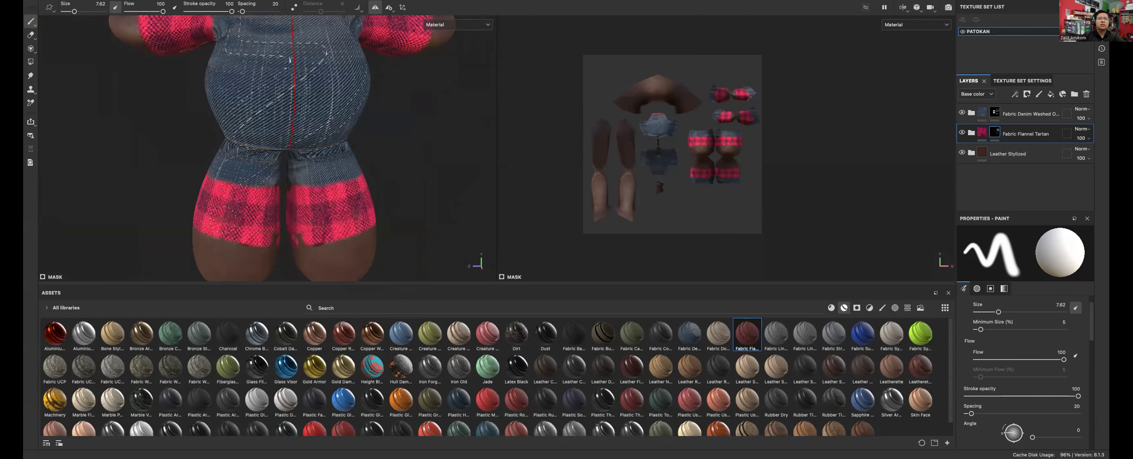
# Step: Fill in the tartan on the inner thighs, then set the brush's grayscale to 0 and even out its lower edge
pyautogui.scroll(-5, 265, 229)
pyautogui.scroll(7, 268, 229)
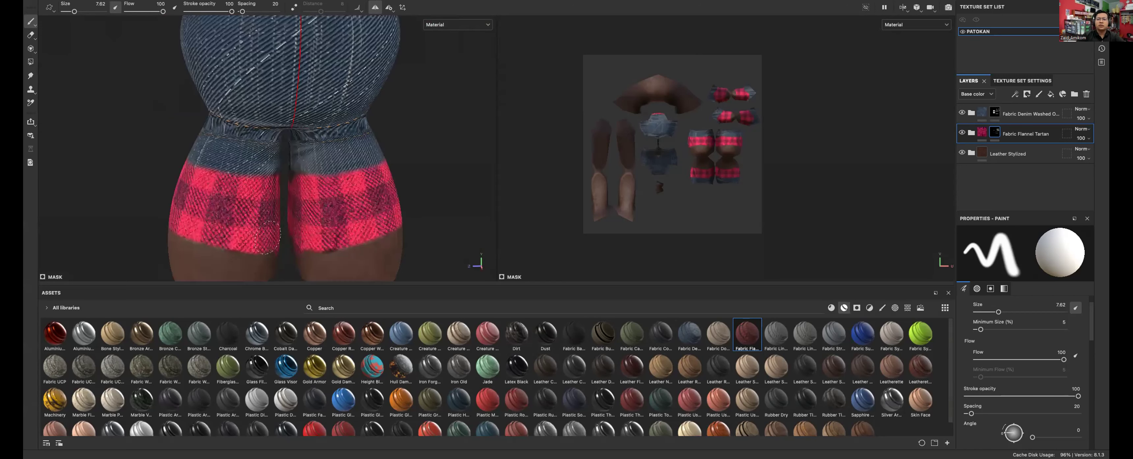
pyautogui.keyDown('alt'); pyautogui.moveTo(269, 236); pyautogui.dragTo(270, 227); pyautogui.keyUp('alt')
pyautogui.keyDown('alt'); pyautogui.moveTo(269, 227); pyautogui.dragTo(252, 193, button='middle'); pyautogui.keyUp('alt')
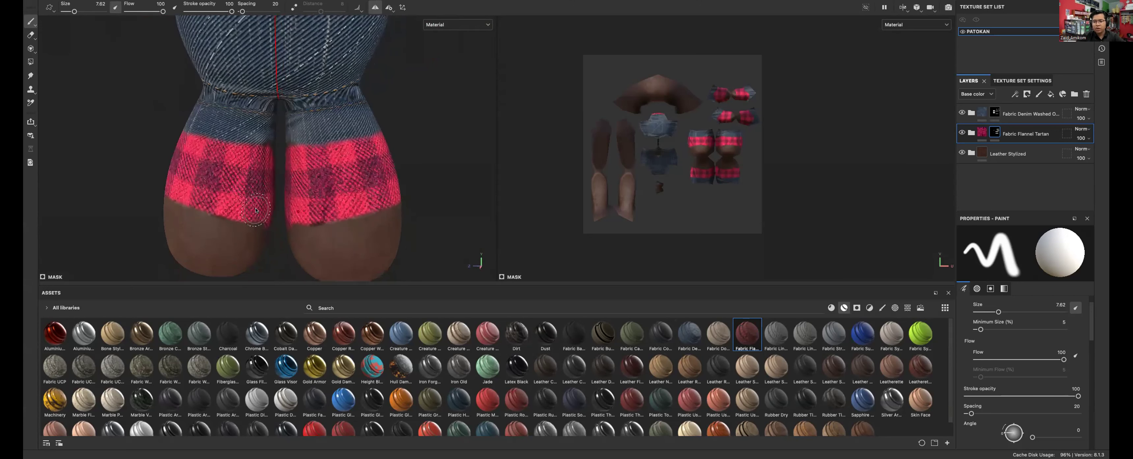
pyautogui.keyDown('alt'); pyautogui.moveTo(255, 216); pyautogui.dragTo(269, 216); pyautogui.keyUp('alt')
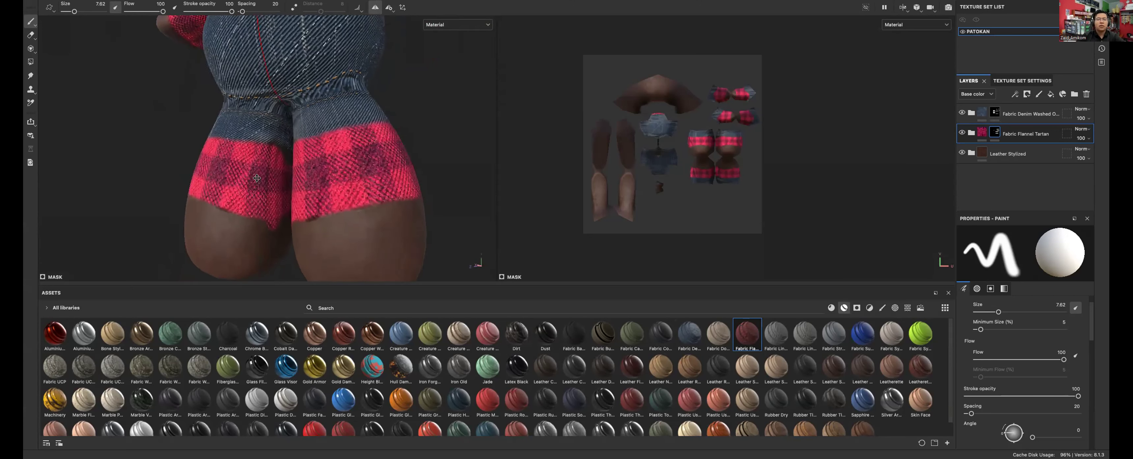
pyautogui.keyDown('alt'); pyautogui.moveTo(253, 220); pyautogui.dragTo(259, 201, button='middle'); pyautogui.keyUp('alt')
pyautogui.rightClick(259, 200)
pyautogui.click(268, 257)
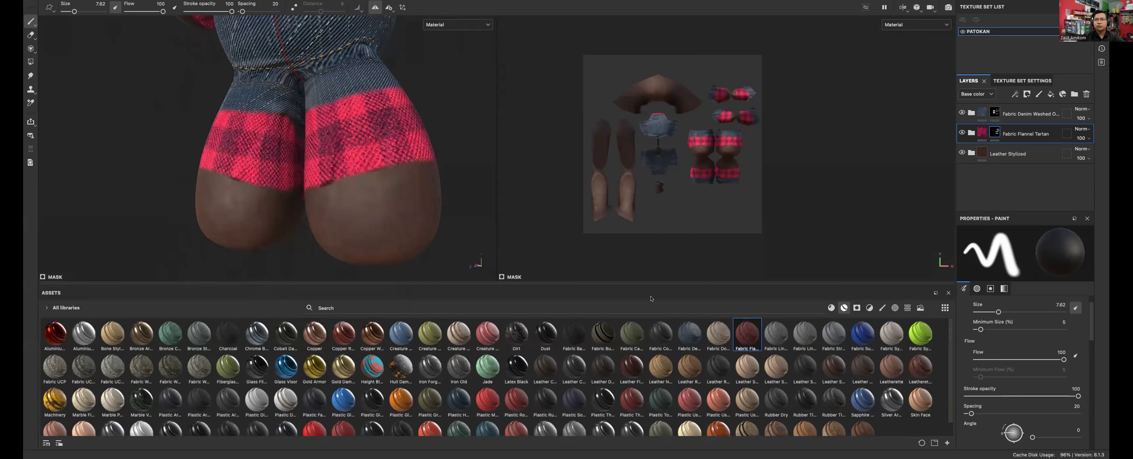
# Step: Switch the tartan mask brush's grayscale to 1, then to 0, and clean up the tartan's lower edge on the sides of the thighs
pyautogui.click(830, 307)
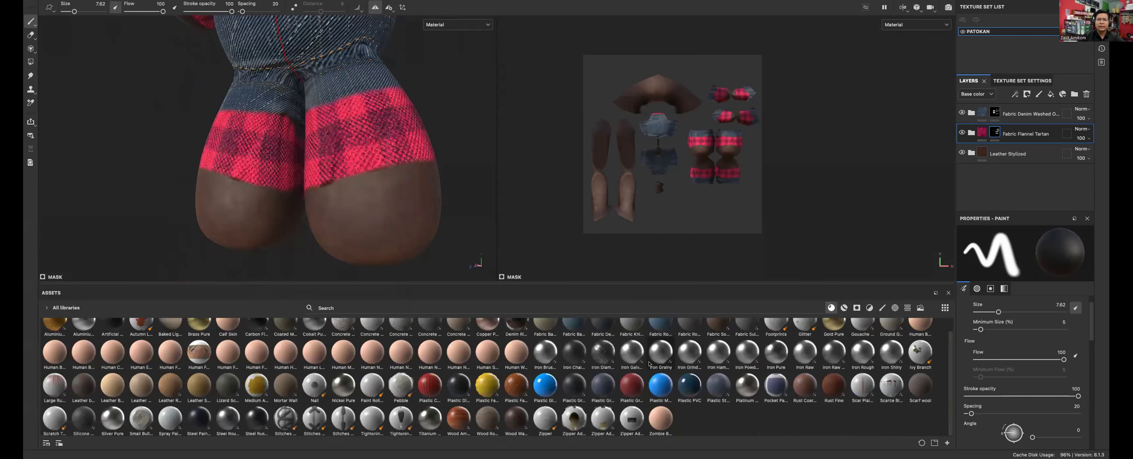
pyautogui.scroll(-5, 459, 264)
pyautogui.keyDown('alt'); pyautogui.moveTo(431, 198); pyautogui.dragTo(330, 197); pyautogui.keyUp('alt')
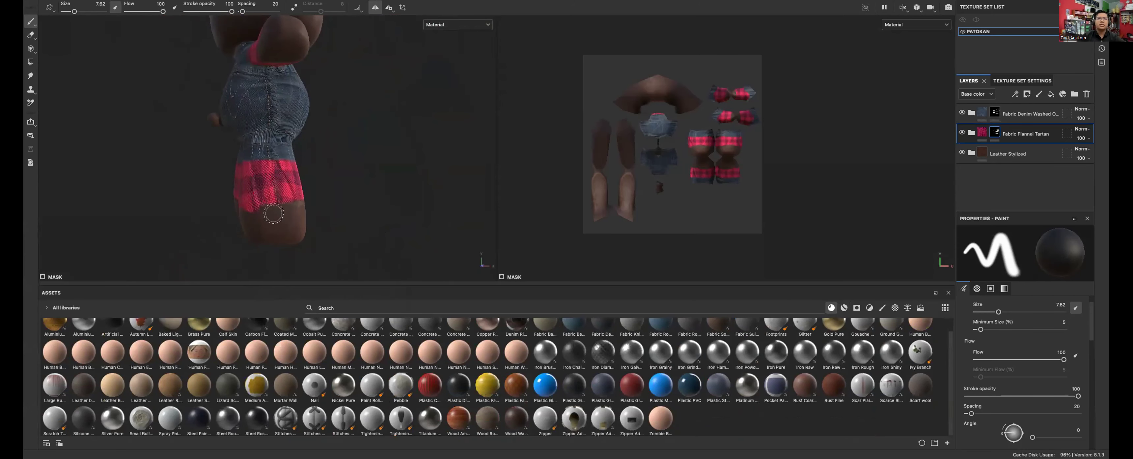
pyautogui.rightClick(301, 251)
pyautogui.moveTo(277, 270); pyautogui.dragTo(392, 270)
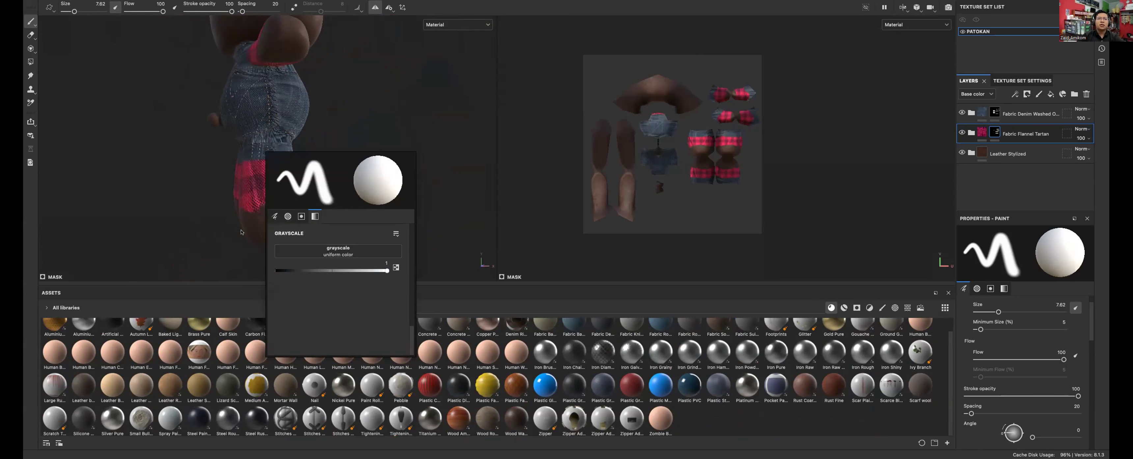
pyautogui.scroll(4, 251, 233)
pyautogui.keyDown('alt'); pyautogui.moveTo(217, 223); pyautogui.dragTo(247, 215); pyautogui.keyUp('alt')
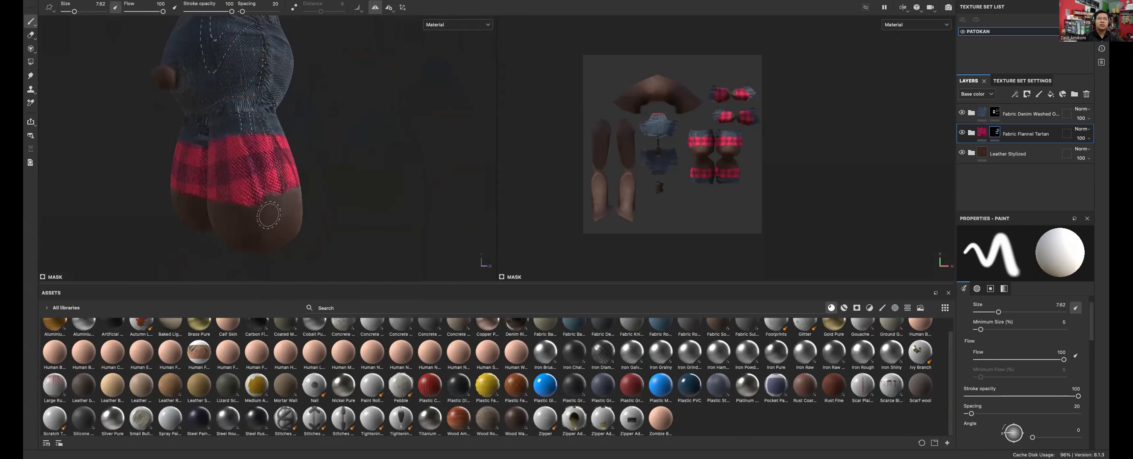
pyautogui.rightClick(286, 241)
pyautogui.click(281, 269)
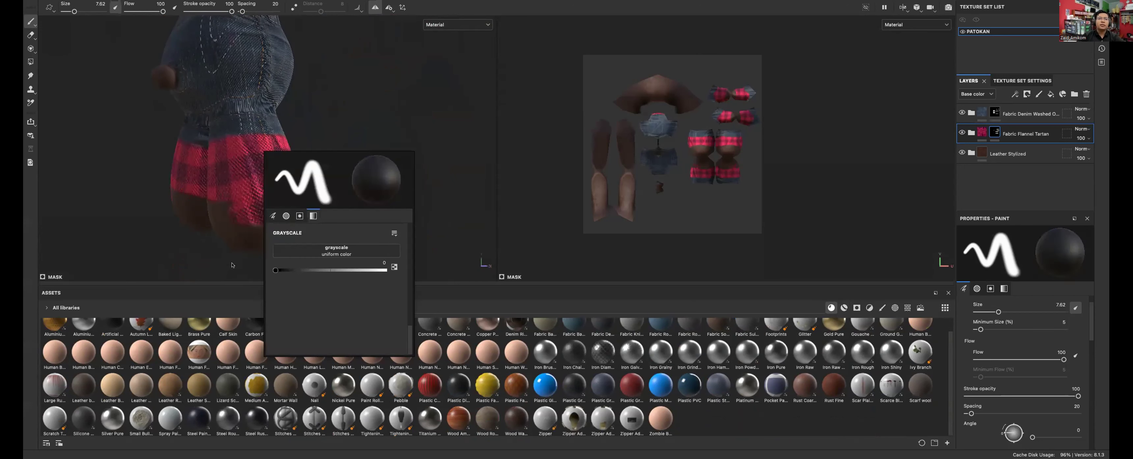
pyautogui.moveTo(222, 214)
pyautogui.mouseDown()
pyautogui.moveTo(331, 206)
pyautogui.moveTo(319, 214)
pyautogui.moveTo(344, 197)
pyautogui.moveTo(349, 172)
pyautogui.moveTo(303, 185)
pyautogui.mouseUp()
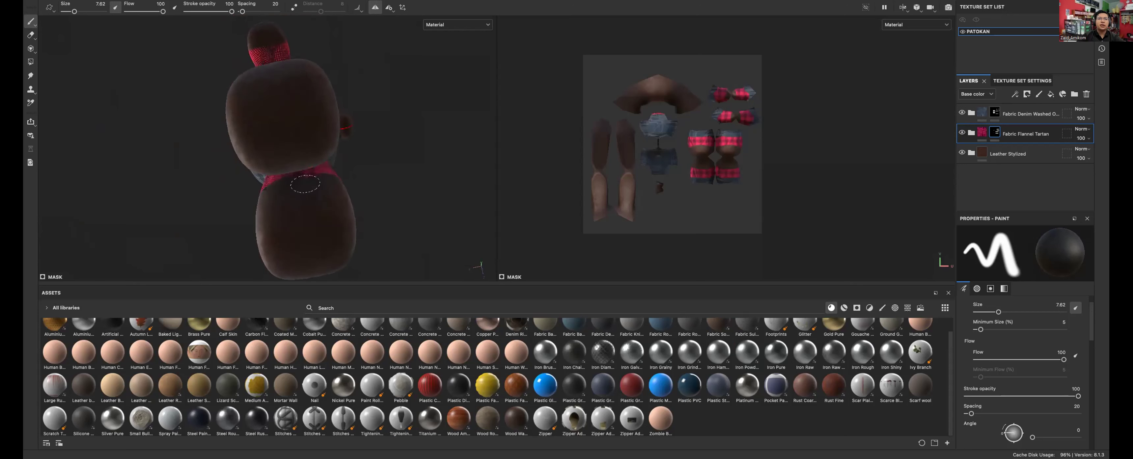
# Step: Set the mask brush's grayscale to 1 to touch up the tartan on the inner thighs, then return it to 0 and even out the hem
pyautogui.scroll(-3, 308, 190)
pyautogui.scroll(5, 311, 193)
pyautogui.moveTo(311, 193)
pyautogui.keyDown('alt'); pyautogui.mouseDown()
pyautogui.moveTo(221, 222)
pyautogui.moveTo(295, 175)
pyautogui.moveTo(422, 225)
pyautogui.moveTo(460, 225)
pyautogui.mouseUp(); pyautogui.keyUp('alt')
pyautogui.rightClick(379, 202)
pyautogui.keyDown('alt'); pyautogui.moveTo(300, 154); pyautogui.dragTo(266, 170); pyautogui.keyUp('alt')
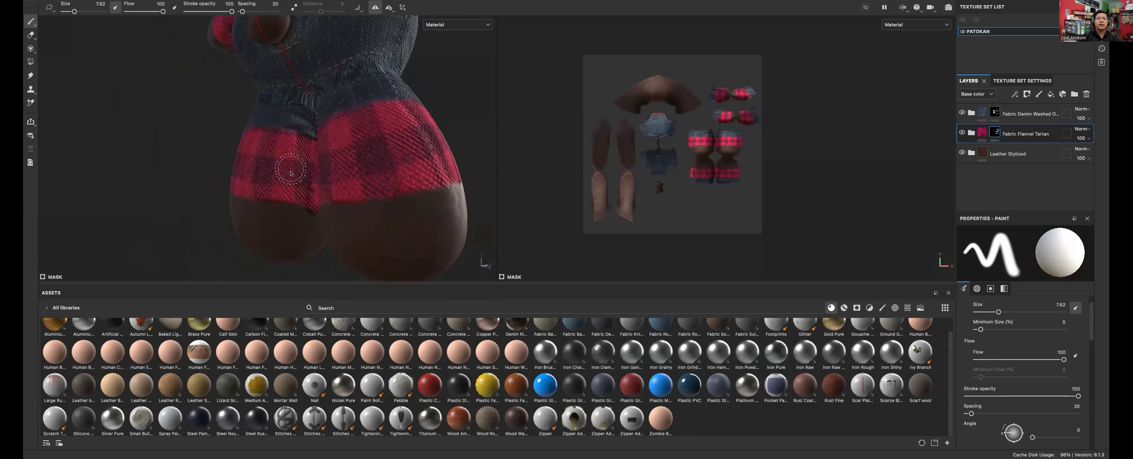
pyautogui.rightClick(291, 173)
pyautogui.moveTo(296, 228); pyautogui.dragTo(265, 227)
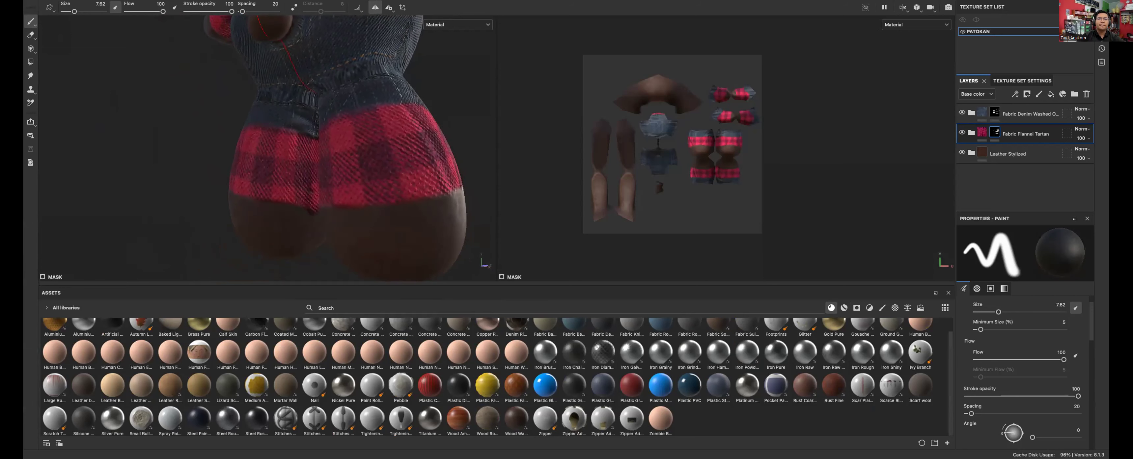
# Step: Examine the tartan leg bands, overalls, sleeves and head of the rabbit from several sides
pyautogui.moveTo(344, 213)
pyautogui.keyDown('alt'); pyautogui.mouseDown()
pyautogui.moveTo(324, 193)
pyautogui.moveTo(382, 177)
pyautogui.mouseUp(); pyautogui.keyUp('alt')
pyautogui.keyDown('alt'); pyautogui.moveTo(308, 187); pyautogui.dragTo(379, 207); pyautogui.keyUp('alt')
pyautogui.keyDown('alt'); pyautogui.moveTo(386, 263); pyautogui.dragTo(390, 263); pyautogui.keyUp('alt')
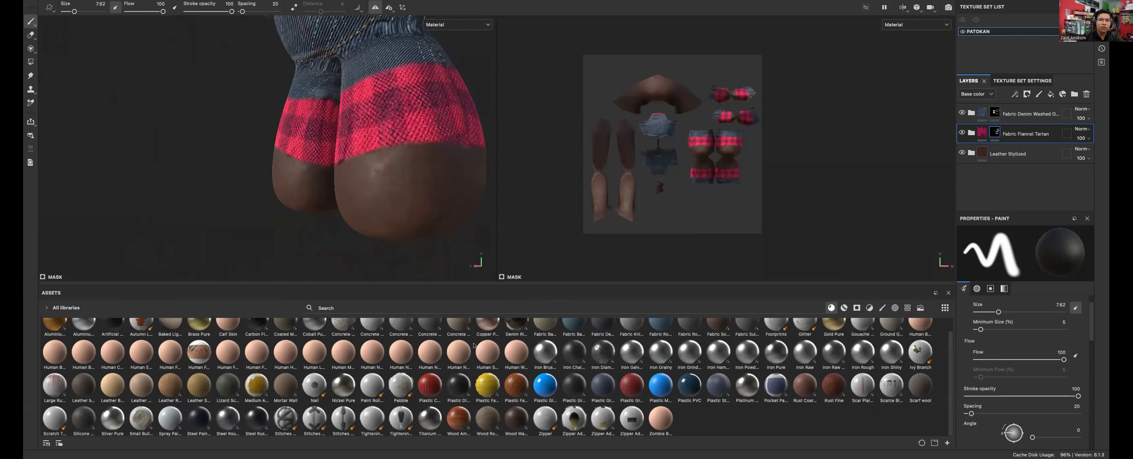
pyautogui.keyDown('alt'); pyautogui.moveTo(348, 210); pyautogui.dragTo(436, 202); pyautogui.keyUp('alt')
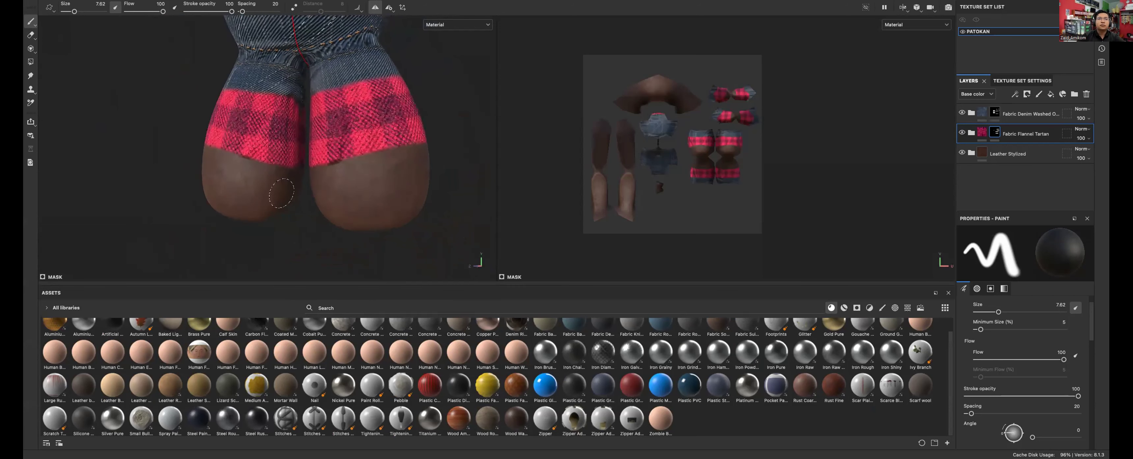
pyautogui.scroll(-5, 299, 189)
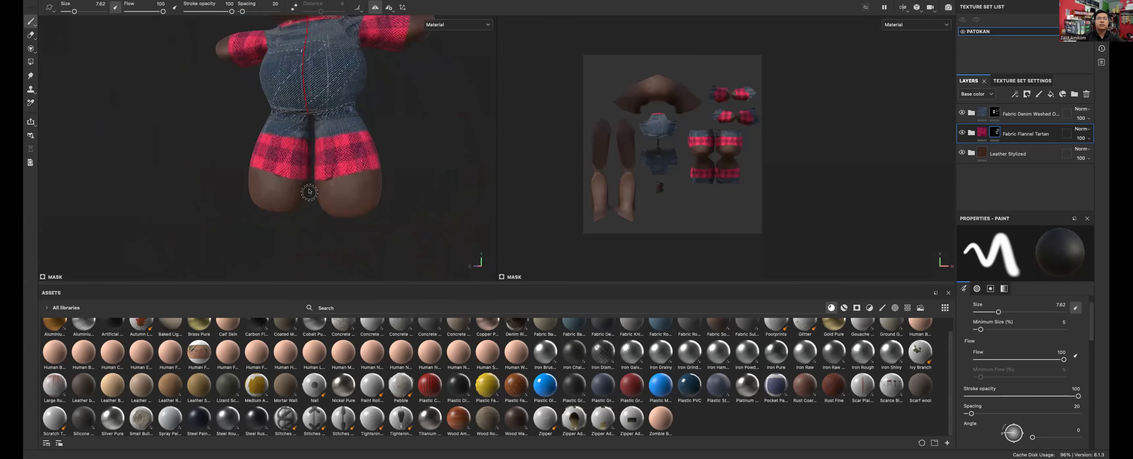
pyautogui.keyDown('alt'); pyautogui.moveTo(298, 209); pyautogui.dragTo(359, 178); pyautogui.keyUp('alt')
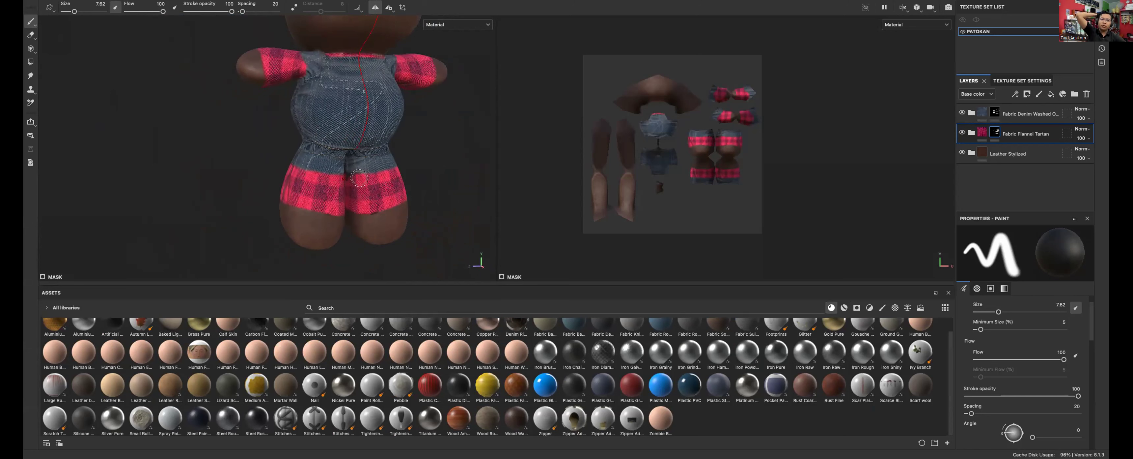
pyautogui.scroll(-3, 333, 153)
pyautogui.keyDown('alt'); pyautogui.moveTo(346, 99); pyautogui.dragTo(362, 210, button='middle'); pyautogui.keyUp('alt')
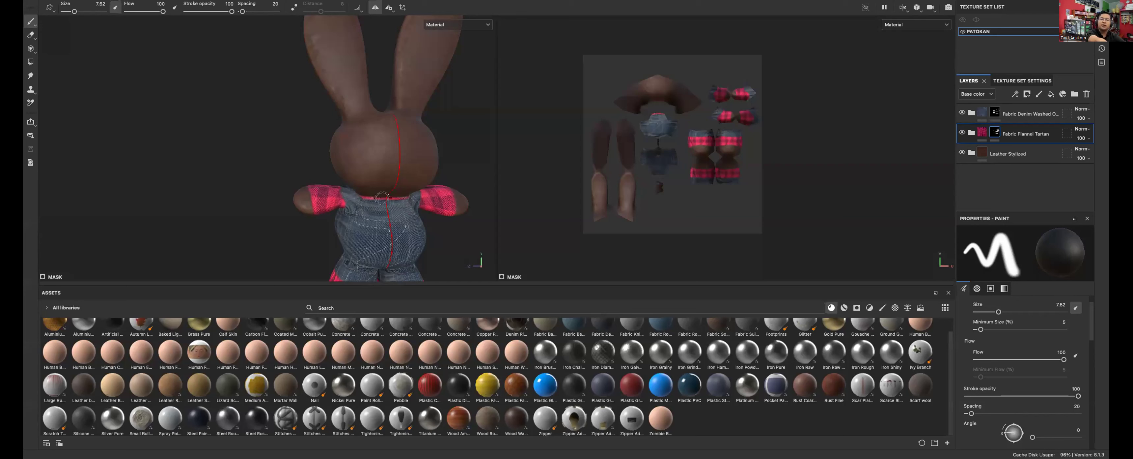
pyautogui.scroll(-2, 389, 205)
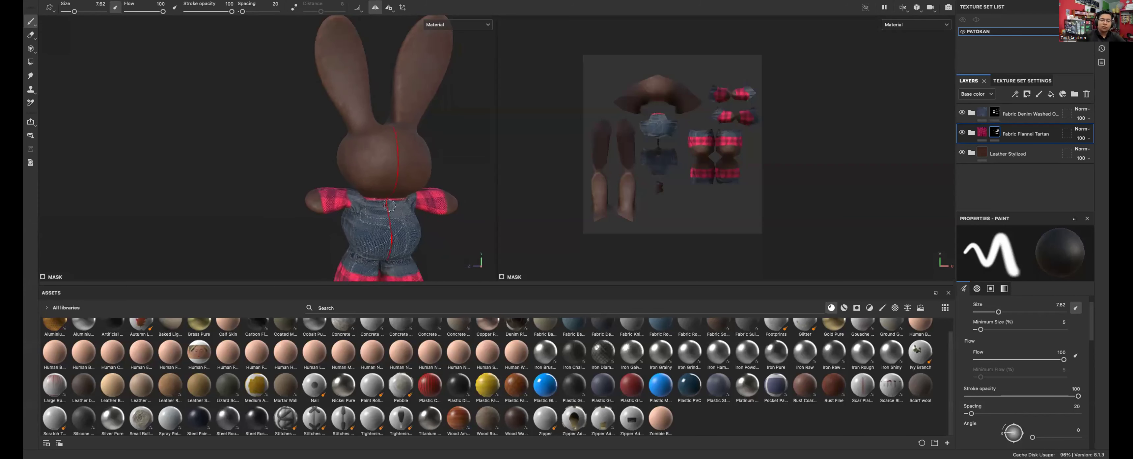
pyautogui.keyDown('alt'); pyautogui.moveTo(390, 195); pyautogui.dragTo(384, 215, button='middle'); pyautogui.keyUp('alt')
pyautogui.keyDown('alt'); pyautogui.moveTo(390, 210); pyautogui.dragTo(379, 198); pyautogui.keyUp('alt')
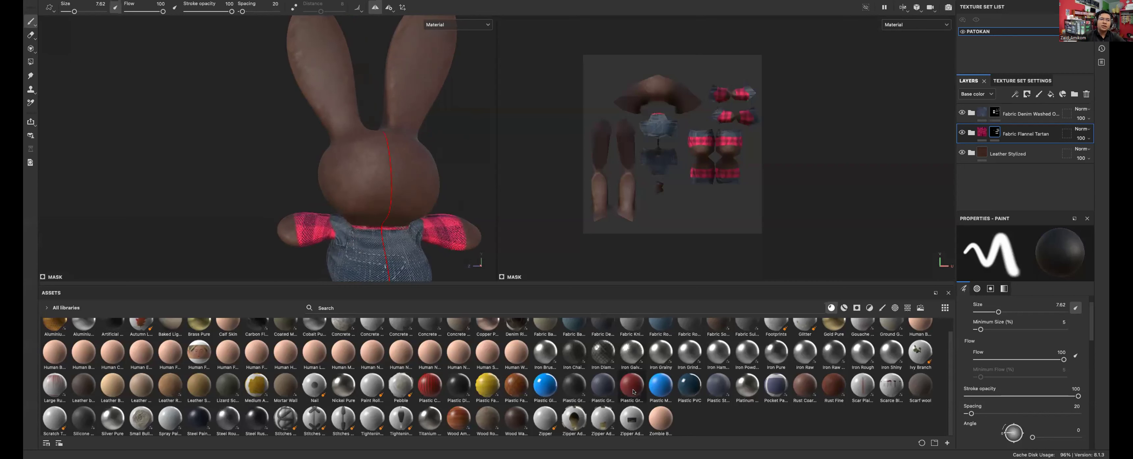
# Step: Add the Machinery smart material as a new layer on top of the layer stack
pyautogui.click(843, 308)
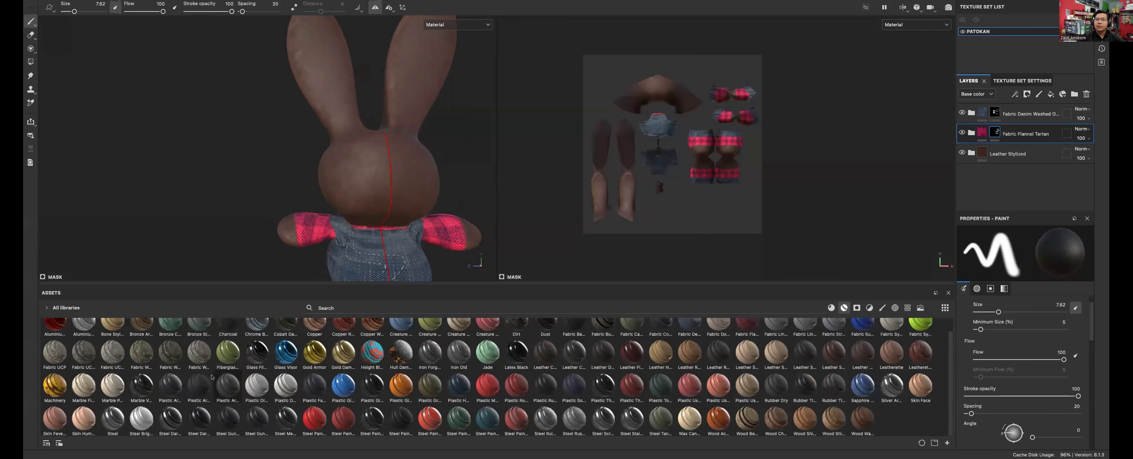
pyautogui.moveTo(48, 383); pyautogui.dragTo(1011, 143)
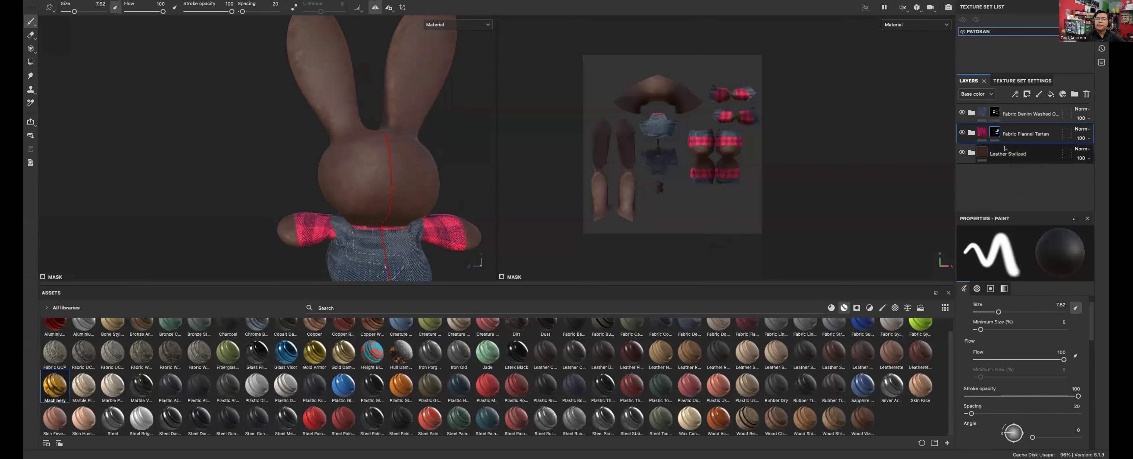
pyautogui.moveTo(55, 383); pyautogui.dragTo(1013, 110)
pyautogui.scroll(5, 523, 206)
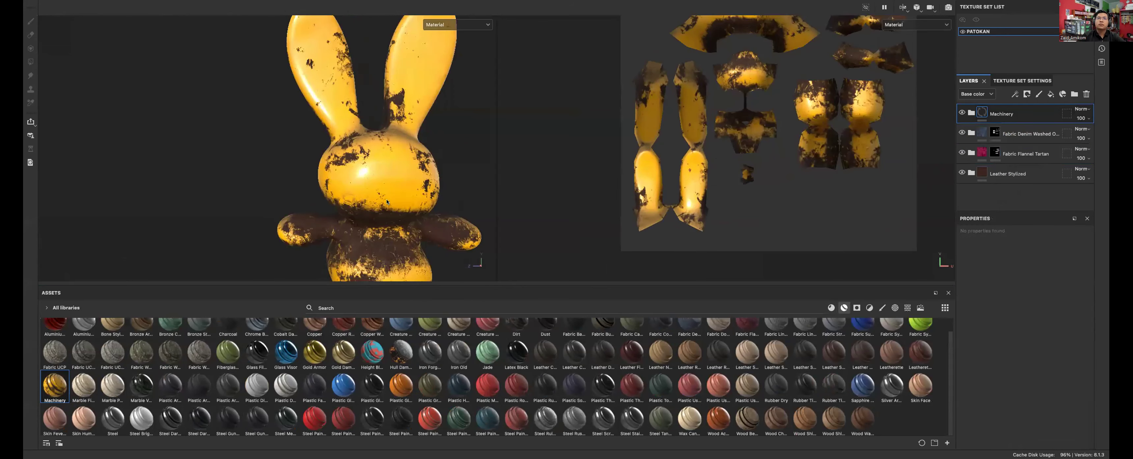
pyautogui.scroll(-5, 385, 193)
# Step: Move the Machinery layer between the Fabric Flannel Tartan and Leather Stylized layers, outside the tartan folder
pyautogui.moveTo(1008, 120); pyautogui.dragTo(1010, 153)
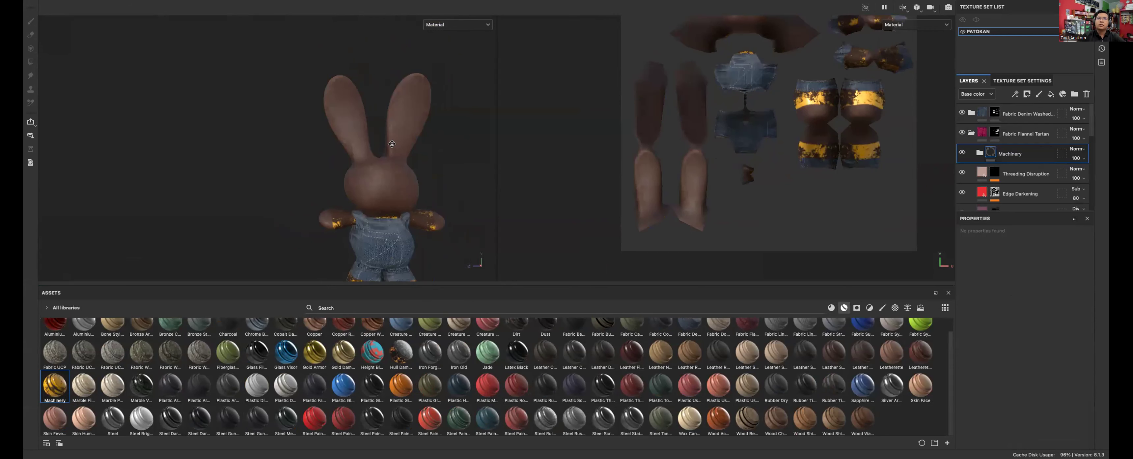
pyautogui.moveTo(404, 162); pyautogui.dragTo(441, 127, button='middle')
pyautogui.moveTo(1010, 153)
pyautogui.mouseDown()
pyautogui.moveTo(993, 128)
pyautogui.moveTo(1012, 160)
pyautogui.mouseUp()
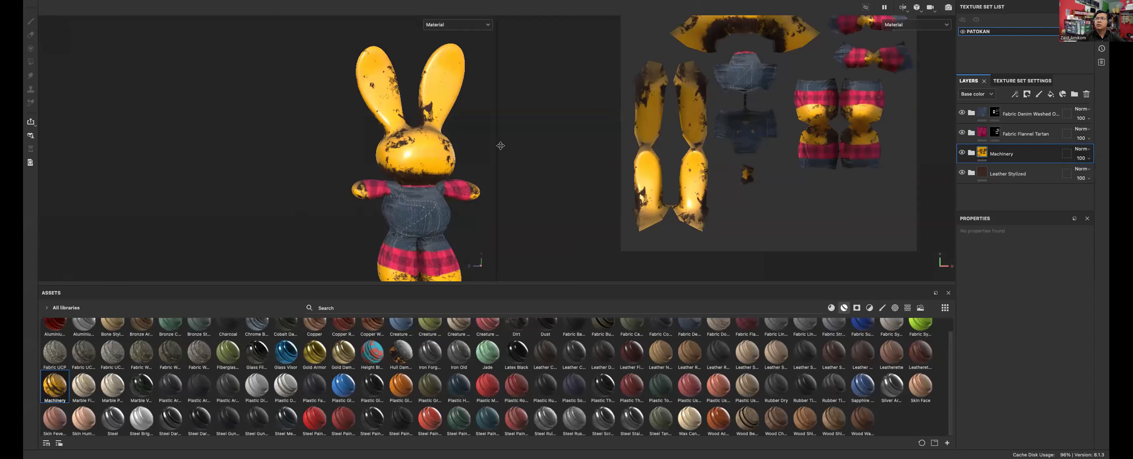
pyautogui.keyDown('alt'); pyautogui.moveTo(501, 146); pyautogui.dragTo(490, 188, button='middle'); pyautogui.keyUp('alt')
pyautogui.scroll(-4, 427, 156)
pyautogui.scroll(5, 428, 156)
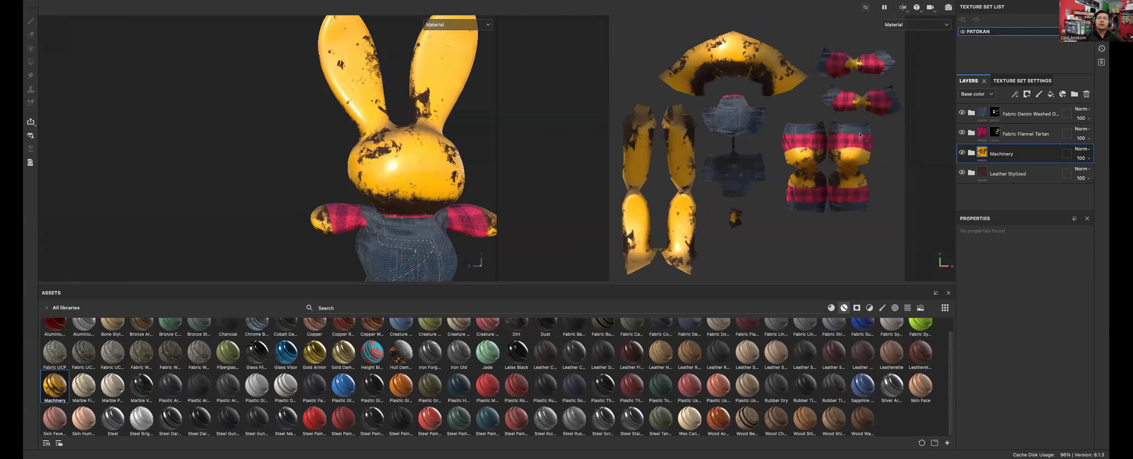
# Step: Add a black mask to the Machinery layer and paint a first mirrored stroke of the material up the inner ears
pyautogui.rightClick(1004, 127)
pyautogui.click(1031, 15)
pyautogui.scroll(4, 346, 185)
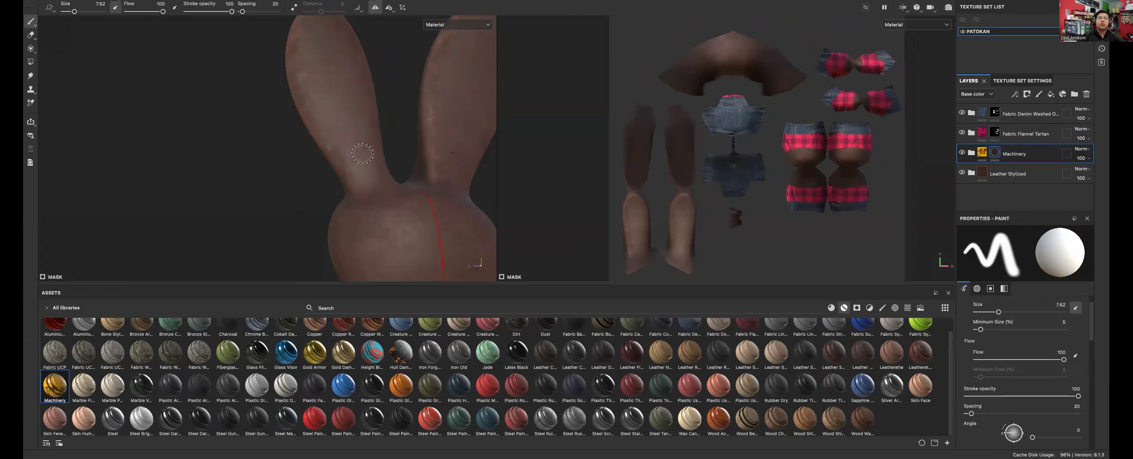
pyautogui.moveTo(360, 162); pyautogui.dragTo(334, 91)
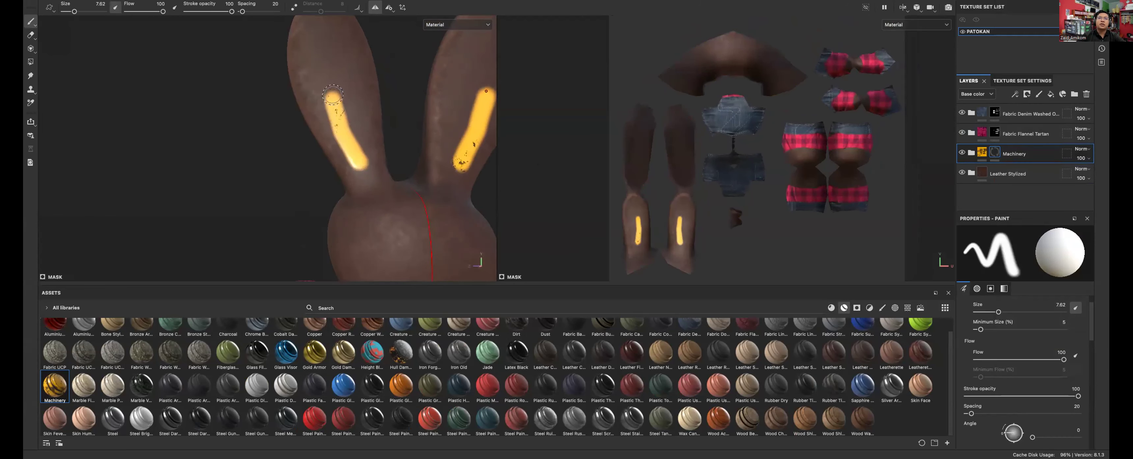
# Step: Fill the inner ears with the Machinery material, leaving a leather rim around each ear
pyautogui.scroll(3, 333, 93)
pyautogui.moveTo(347, 214)
pyautogui.mouseDown()
pyautogui.moveTo(323, 131)
pyautogui.moveTo(343, 123)
pyautogui.moveTo(350, 140)
pyautogui.moveTo(321, 131)
pyautogui.mouseUp()
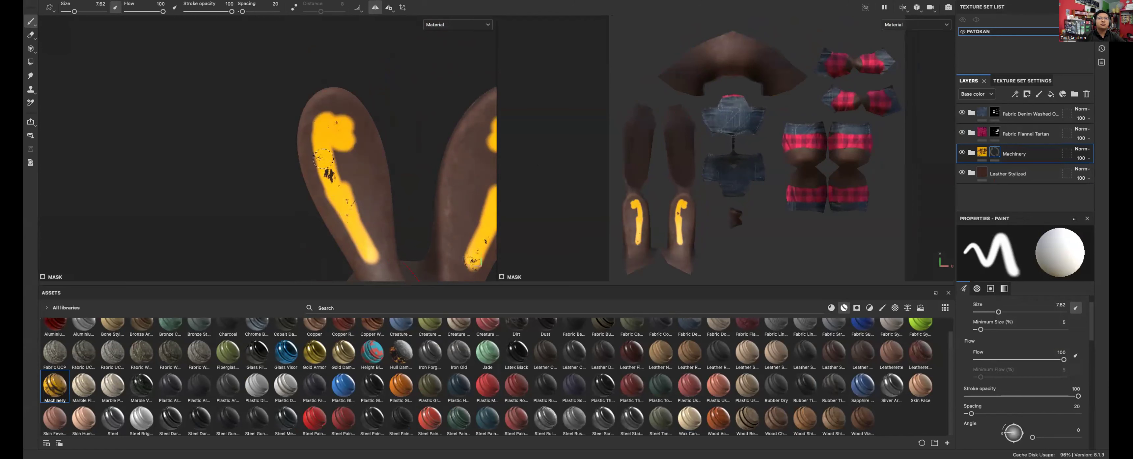
pyautogui.moveTo(337, 197)
pyautogui.mouseDown()
pyautogui.moveTo(375, 257)
pyautogui.moveTo(357, 132)
pyautogui.moveTo(338, 116)
pyautogui.moveTo(365, 140)
pyautogui.moveTo(371, 217)
pyautogui.moveTo(341, 155)
pyautogui.moveTo(354, 203)
pyautogui.moveTo(322, 146)
pyautogui.moveTo(328, 119)
pyautogui.moveTo(345, 120)
pyautogui.mouseUp()
pyautogui.keyDown('alt'); pyautogui.moveTo(364, 192); pyautogui.dragTo(309, 106, button='middle'); pyautogui.keyUp('alt')
pyautogui.moveTo(313, 143); pyautogui.dragTo(309, 85)
pyautogui.keyDown('alt'); pyautogui.moveTo(306, 77); pyautogui.dragTo(320, 142, button='middle'); pyautogui.keyUp('alt')
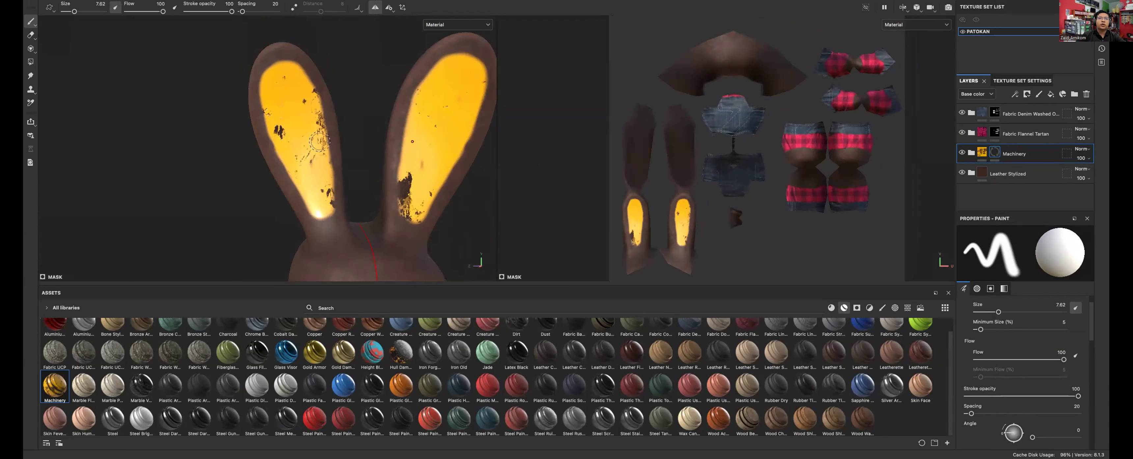
pyautogui.scroll(-5, 320, 141)
pyautogui.keyDown('alt'); pyautogui.moveTo(378, 198); pyautogui.dragTo(371, 140, button='middle'); pyautogui.keyUp('alt')
pyautogui.keyDown('alt'); pyautogui.moveTo(389, 144); pyautogui.dragTo(352, 159); pyautogui.keyUp('alt')
pyautogui.scroll(5, 334, 164)
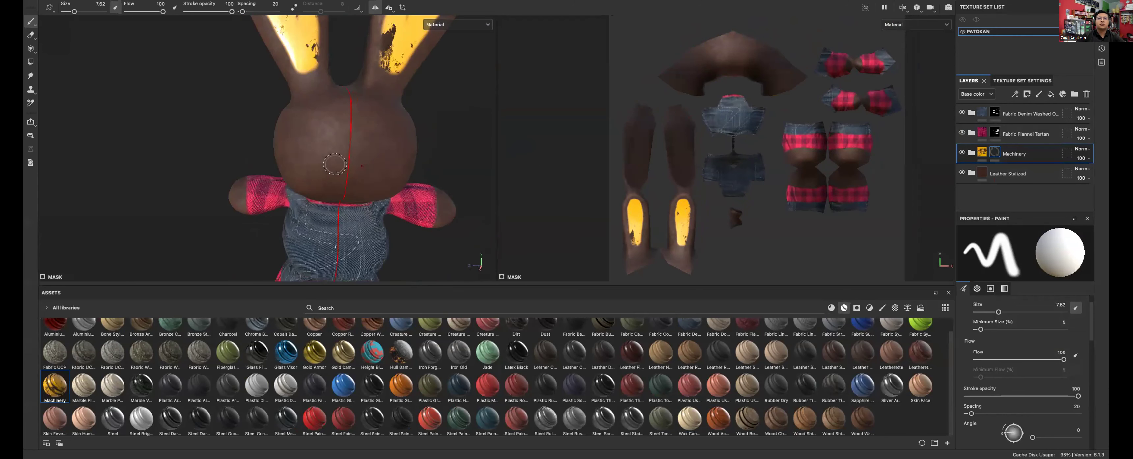
pyautogui.moveTo(400, 352); pyautogui.dragTo(1012, 108)
pyautogui.scroll(2, 372, 153)
pyautogui.scroll(-5, 373, 152)
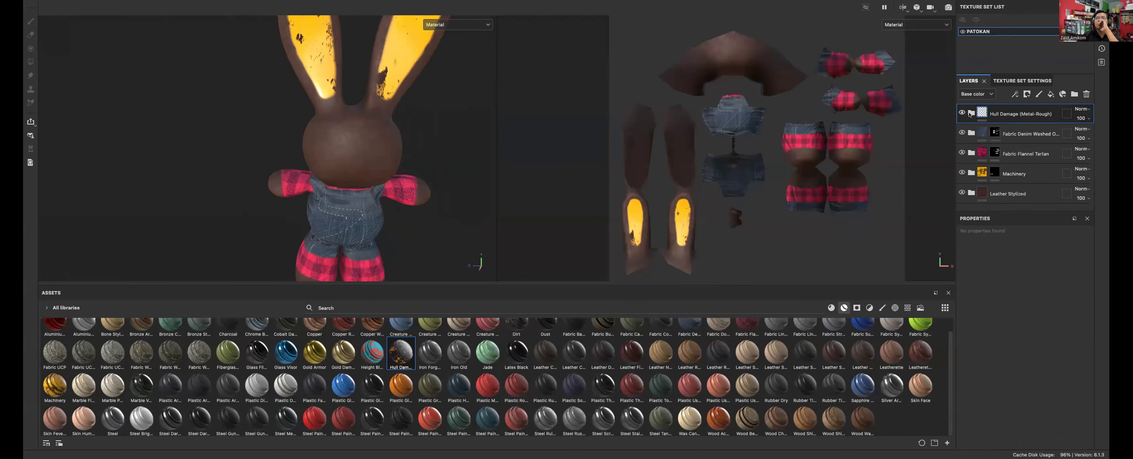
pyautogui.click(1086, 94)
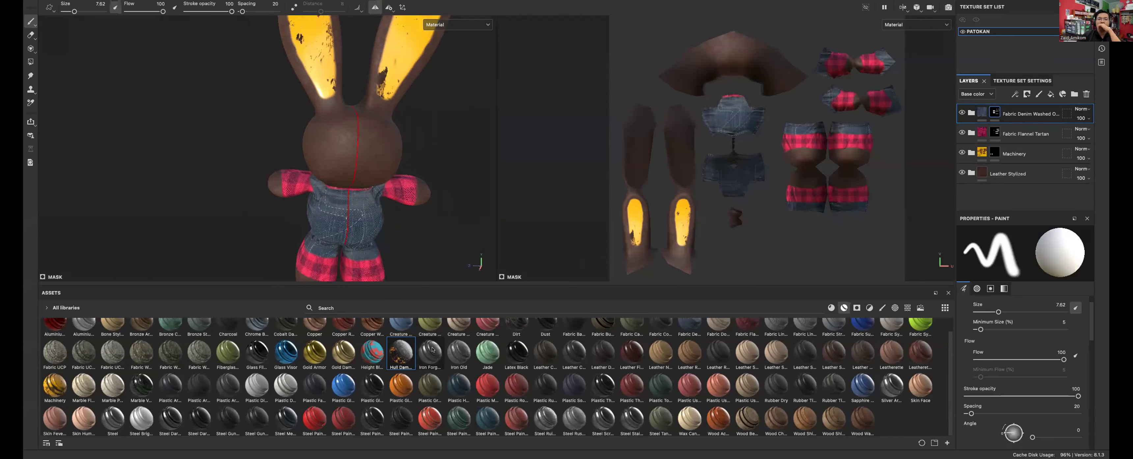
pyautogui.moveTo(434, 353)
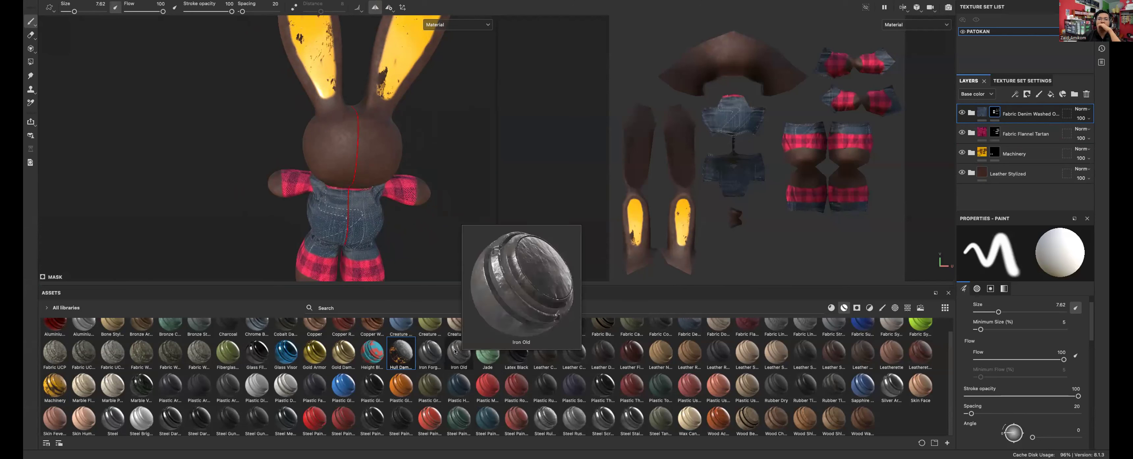
pyautogui.moveTo(435, 352); pyautogui.dragTo(1009, 111)
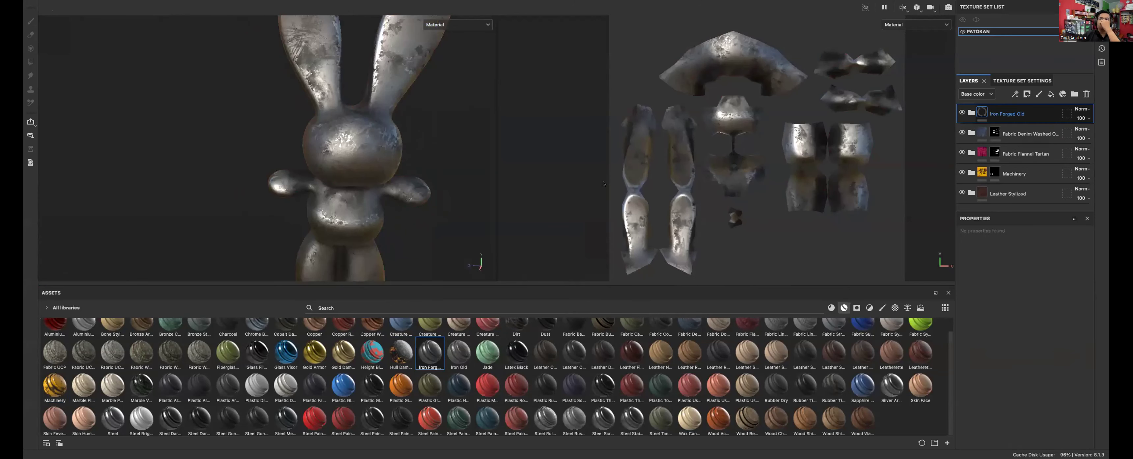
pyautogui.rightClick(985, 125)
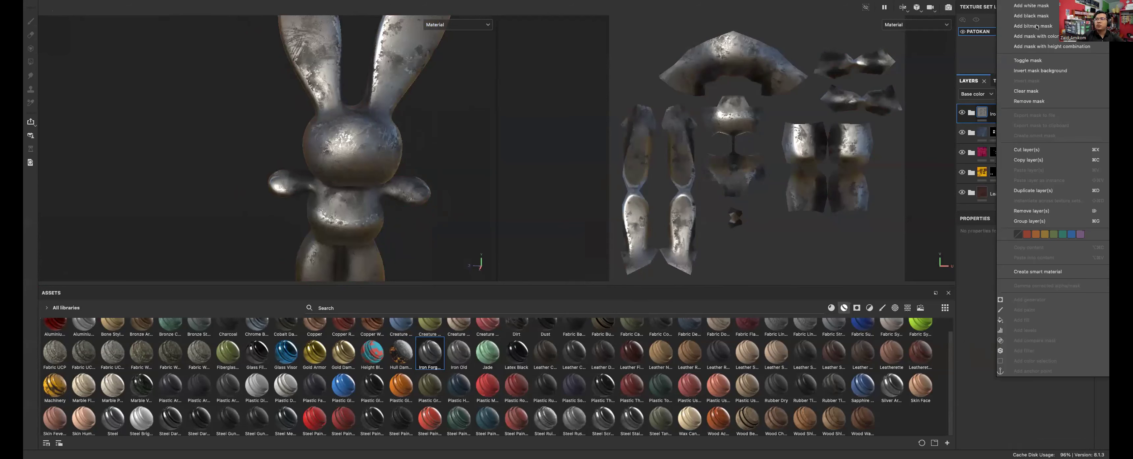
pyautogui.click(1025, 20)
pyautogui.scroll(2, 534, 148)
pyautogui.scroll(2, 334, 146)
pyautogui.moveTo(331, 145)
pyautogui.mouseDown()
pyautogui.moveTo(346, 160)
pyautogui.moveTo(344, 139)
pyautogui.moveTo(332, 155)
pyautogui.moveTo(346, 136)
pyautogui.moveTo(325, 134)
pyautogui.moveTo(351, 169)
pyautogui.mouseUp()
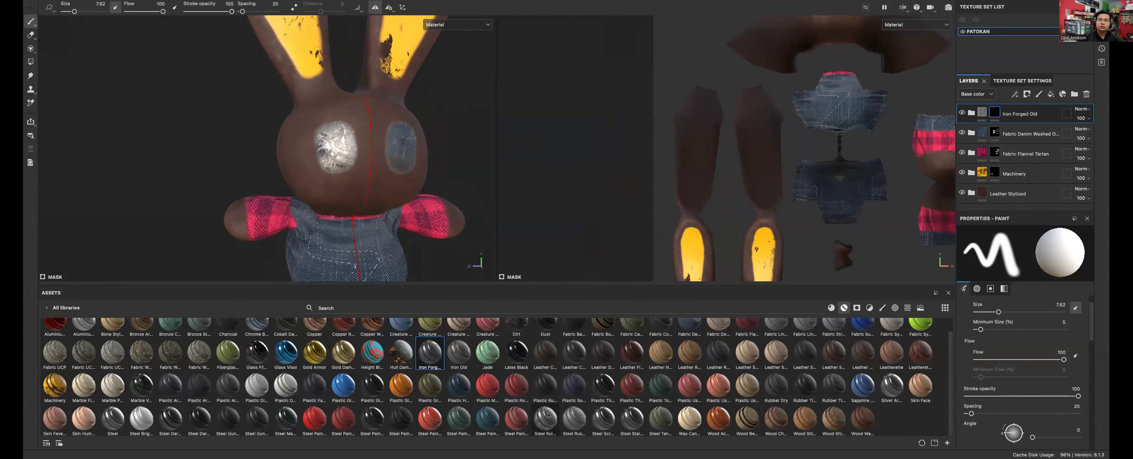
pyautogui.moveTo(548, 415)
pyautogui.press('Delete')
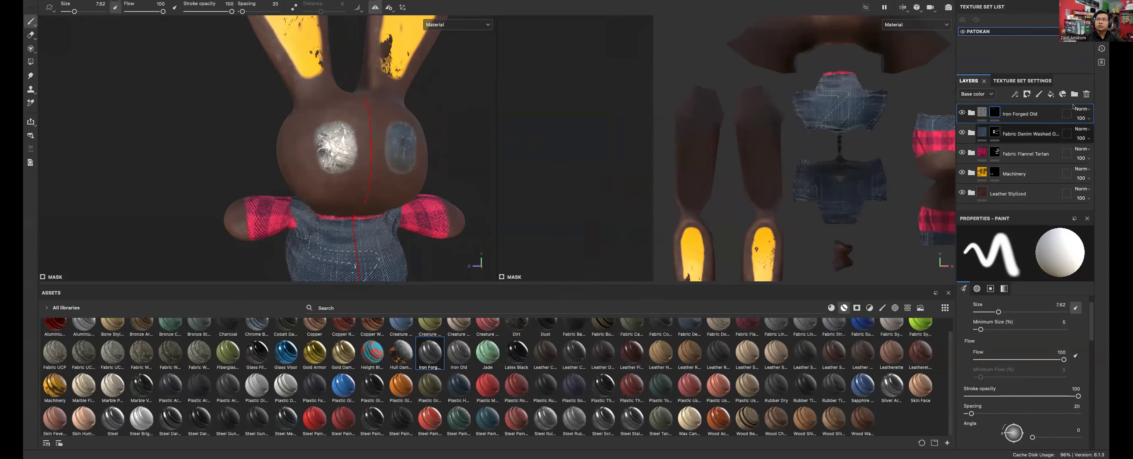
# Step: Add the Steel Ruined smart material above the denim layer and give it a black mask
pyautogui.moveTo(546, 418); pyautogui.dragTo(1023, 107)
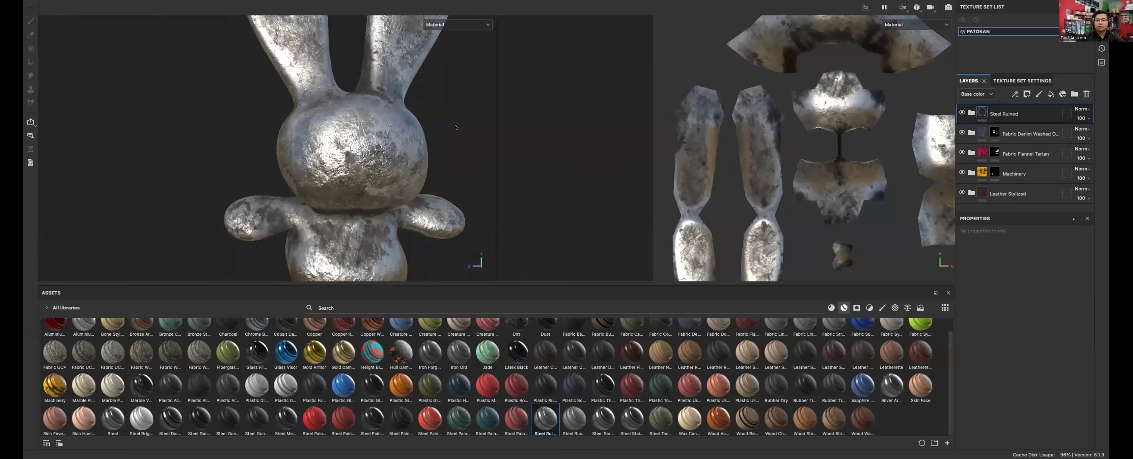
pyautogui.rightClick(1000, 114)
pyautogui.click(1032, 16)
# Step: Paint two mirrored oval eye patches on the rabbit's face in the Steel Ruined mask
pyautogui.moveTo(325, 138)
pyautogui.mouseDown()
pyautogui.moveTo(335, 145)
pyautogui.moveTo(319, 134)
pyautogui.moveTo(315, 174)
pyautogui.moveTo(345, 137)
pyautogui.moveTo(345, 167)
pyautogui.moveTo(330, 177)
pyautogui.moveTo(361, 154)
pyautogui.mouseUp()
pyautogui.moveTo(338, 172); pyautogui.dragTo(343, 175)
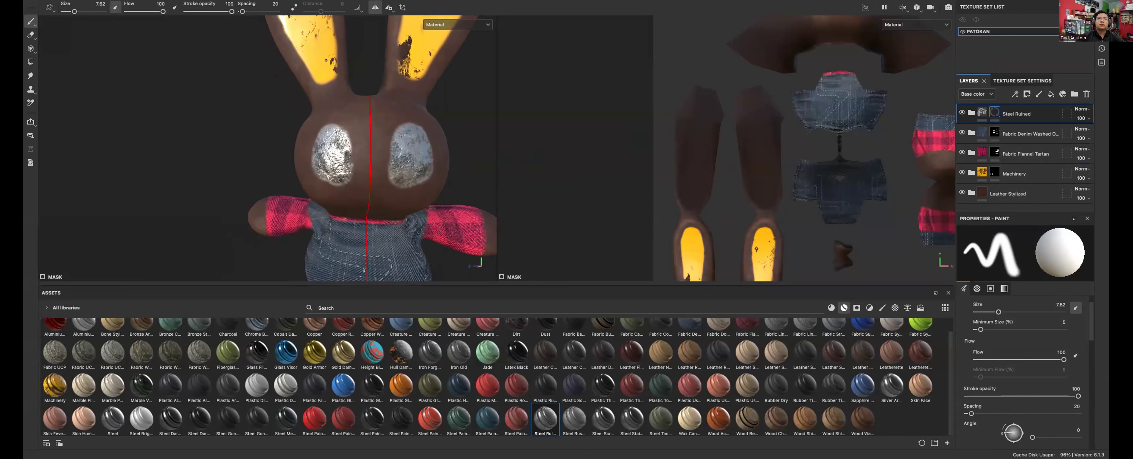
pyautogui.keyDown('alt'); pyautogui.moveTo(325, 140); pyautogui.dragTo(341, 170); pyautogui.keyUp('alt')
pyautogui.moveTo(335, 133)
pyautogui.mouseDown()
pyautogui.moveTo(347, 148)
pyautogui.moveTo(332, 156)
pyautogui.moveTo(318, 136)
pyautogui.mouseUp()
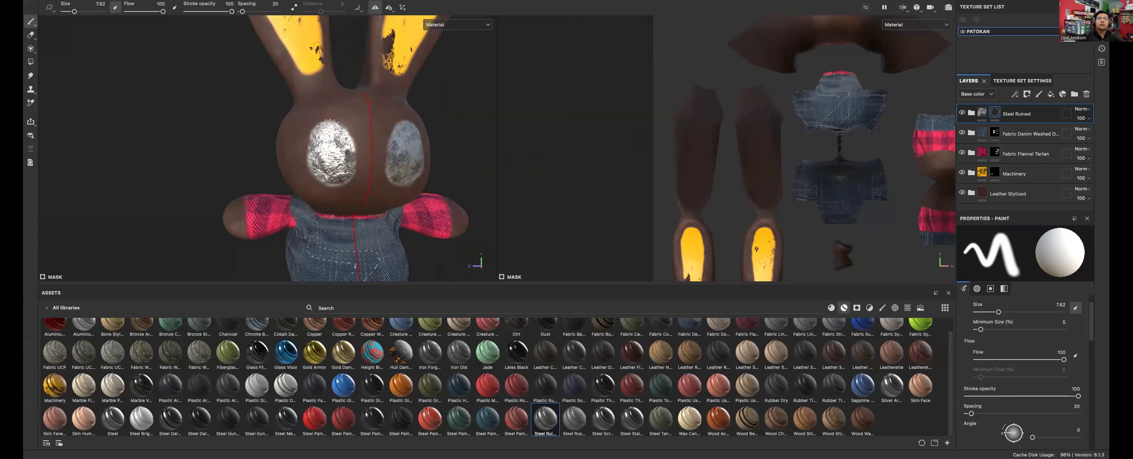
# Step: Reduce the brush size to about 3.11 and paint a curved smiling mouth below the eyes in the Steel Ruined mask
pyautogui.scroll(5, 358, 172)
pyautogui.press('[')
pyautogui.press('[')
pyautogui.press('[')
pyautogui.press('[')
pyautogui.press('[')
pyautogui.moveTo(327, 186)
pyautogui.mouseDown()
pyautogui.moveTo(359, 195)
pyautogui.moveTo(358, 183)
pyautogui.mouseUp()
pyautogui.press('[')
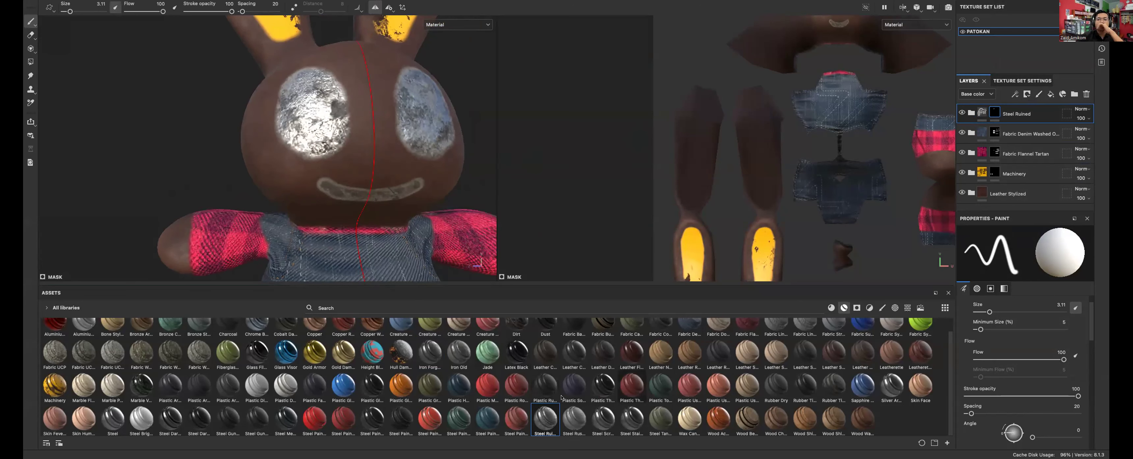
# Step: Add the Plastic Rubber smart material above the Steel Ruined layer and give it a black mask
pyautogui.moveTo(537, 390)
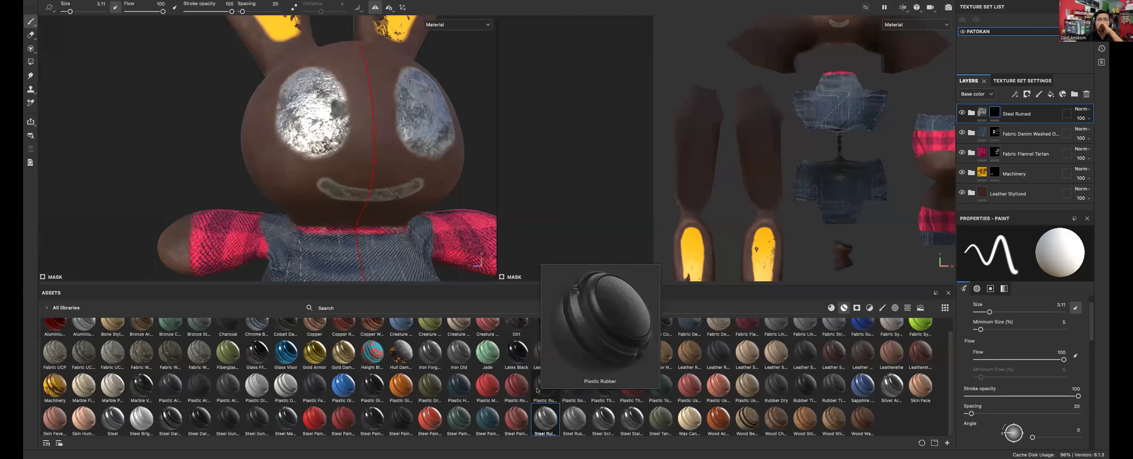
pyautogui.moveTo(549, 387); pyautogui.dragTo(1009, 109)
pyautogui.rightClick(997, 113)
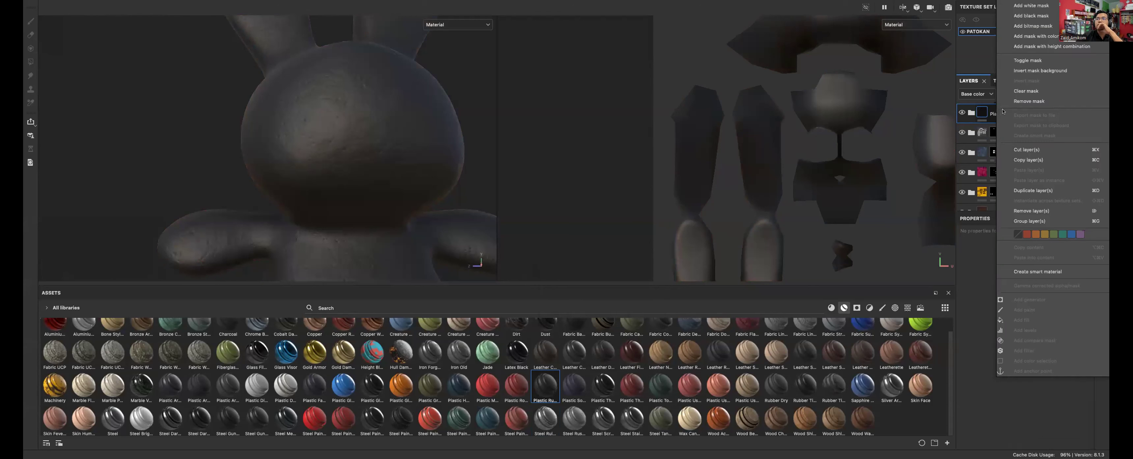
pyautogui.click(1033, 16)
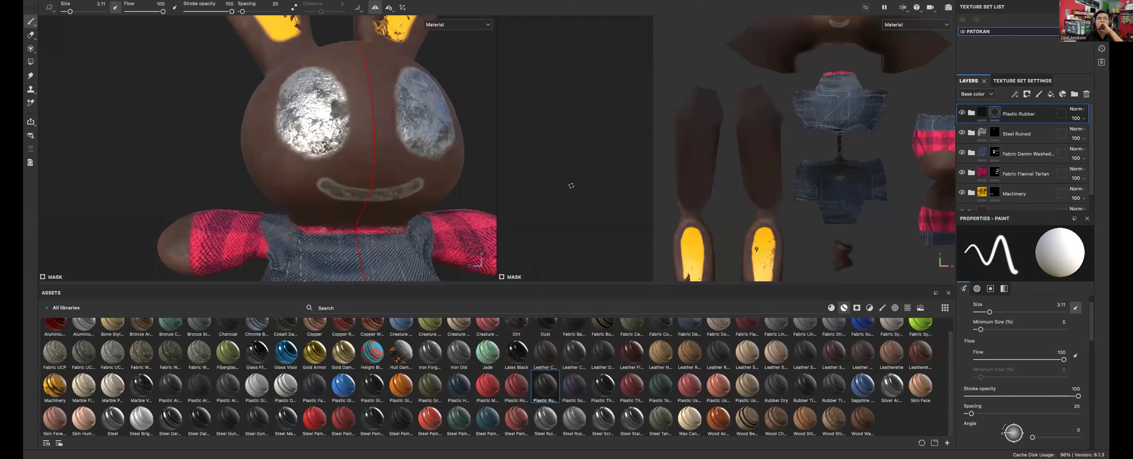
# Step: Reduce the brush size to about 0.58 and paint short stitches across the mouth in the Plastic Rubber mask
pyautogui.press('[')
pyautogui.press('[')
pyautogui.press('[')
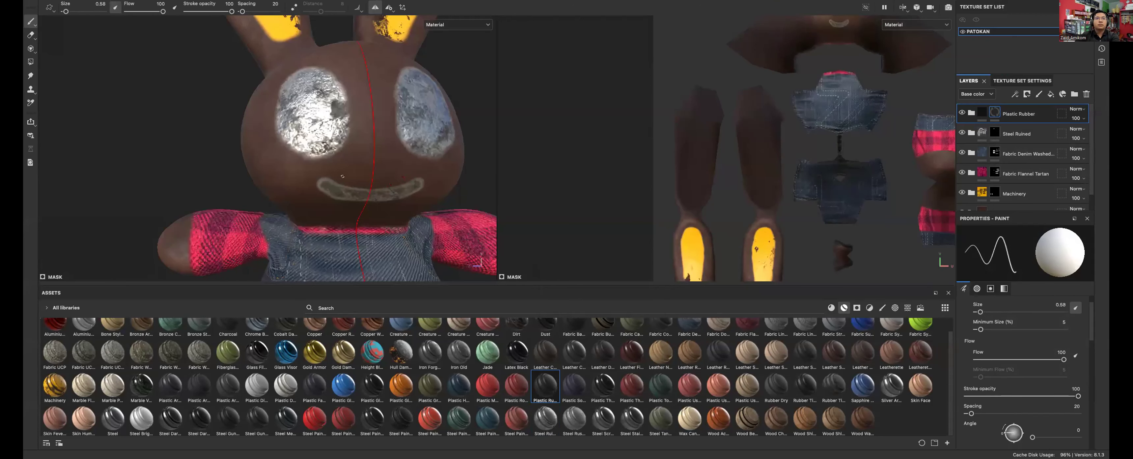
pyautogui.moveTo(329, 178); pyautogui.dragTo(342, 204)
# Step: Paint rubber stitches around the edges of both steel eye patches and add two small nostrils above the mouth
pyautogui.scroll(-1, 342, 204)
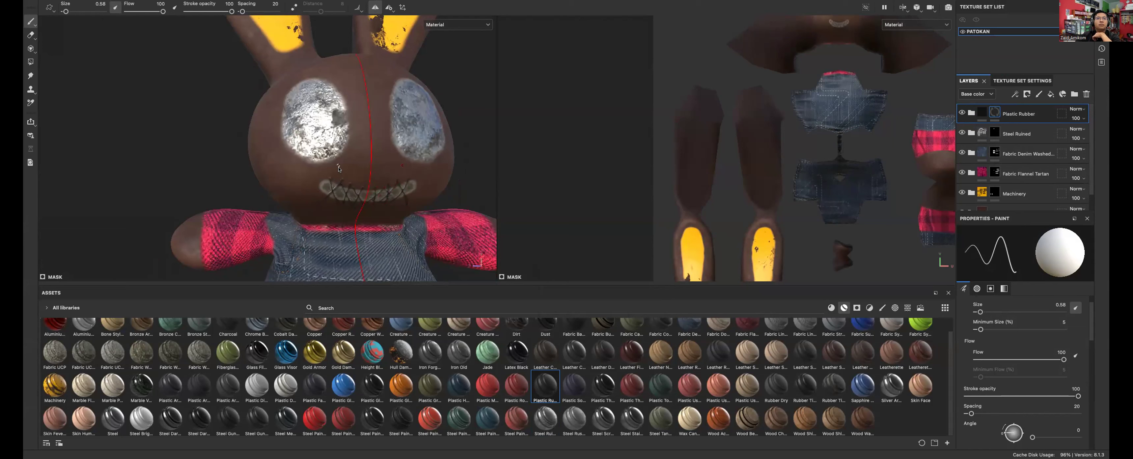
pyautogui.moveTo(347, 141)
pyautogui.keyDown('alt'); pyautogui.mouseDown()
pyautogui.moveTo(348, 155)
pyautogui.moveTo(354, 143)
pyautogui.mouseUp(); pyautogui.keyUp('alt')
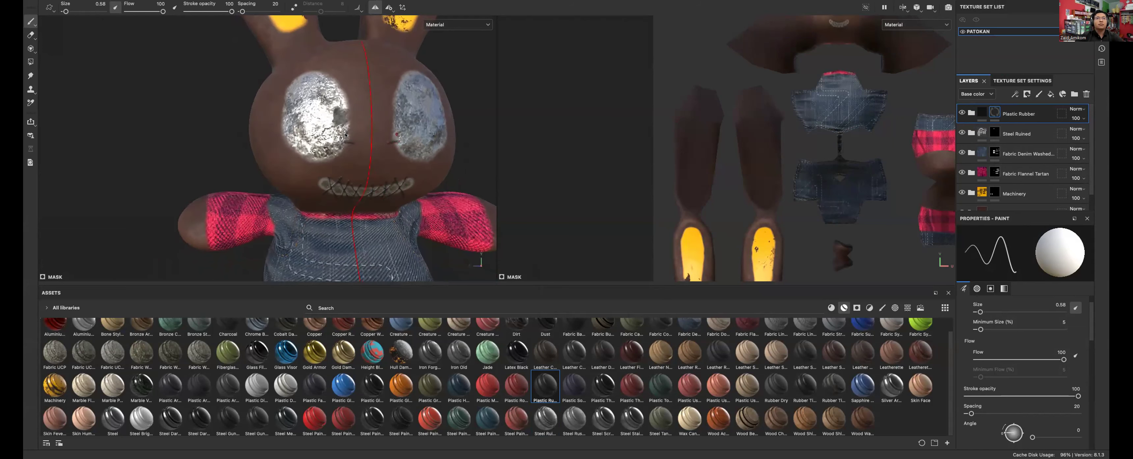
pyautogui.keyDown('alt'); pyautogui.moveTo(359, 130); pyautogui.dragTo(357, 179, button='middle'); pyautogui.keyUp('alt')
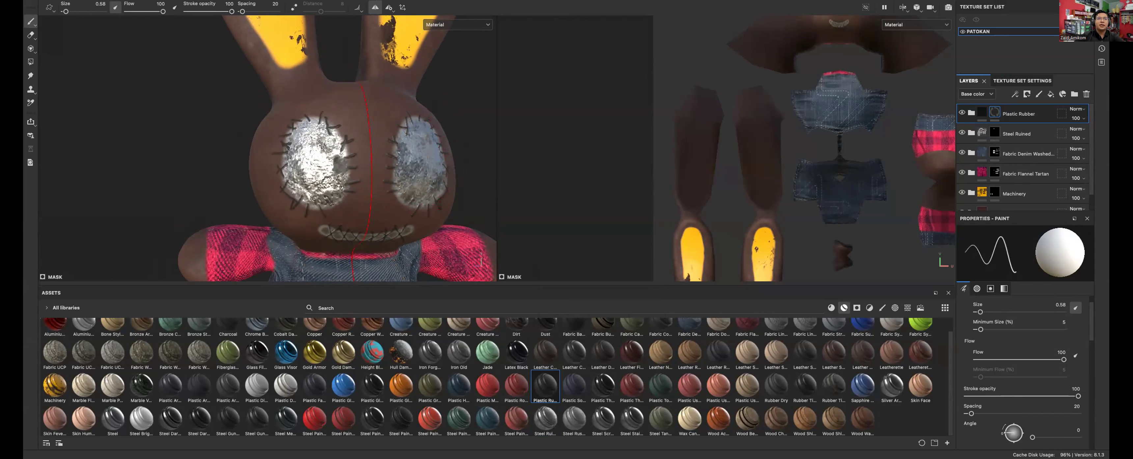
pyautogui.scroll(-5, 348, 203)
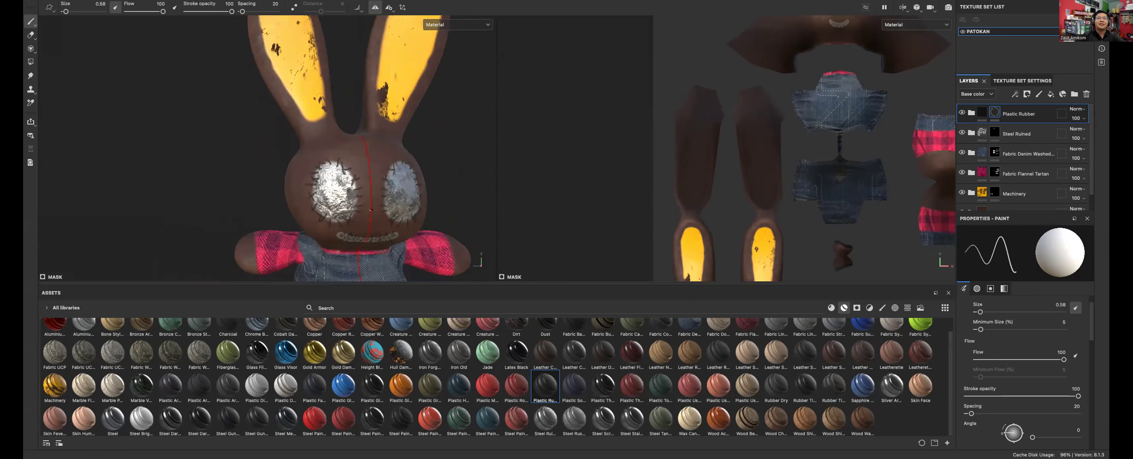
pyautogui.scroll(4, 370, 219)
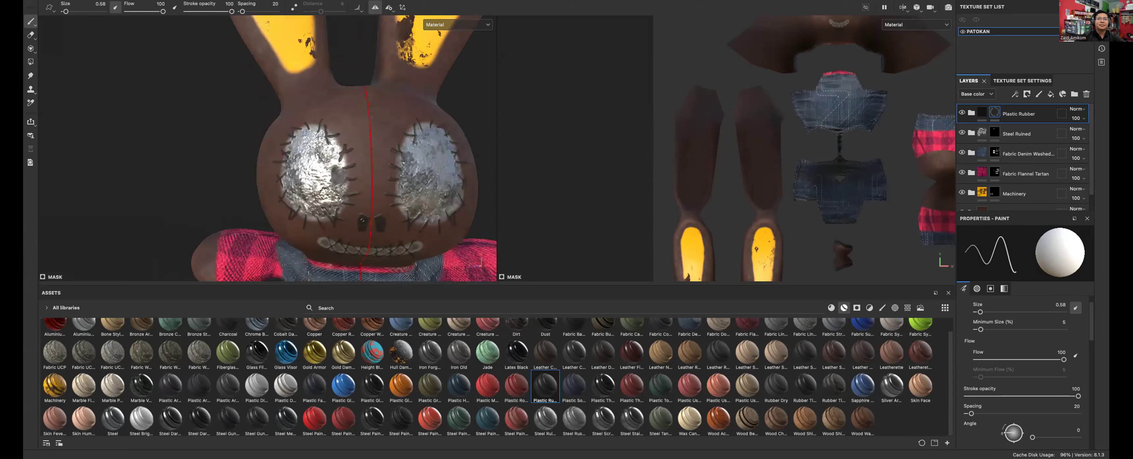
# Step: Paint rubber stitches all around the borders of the yellow inner ears
pyautogui.scroll(-5, 338, 170)
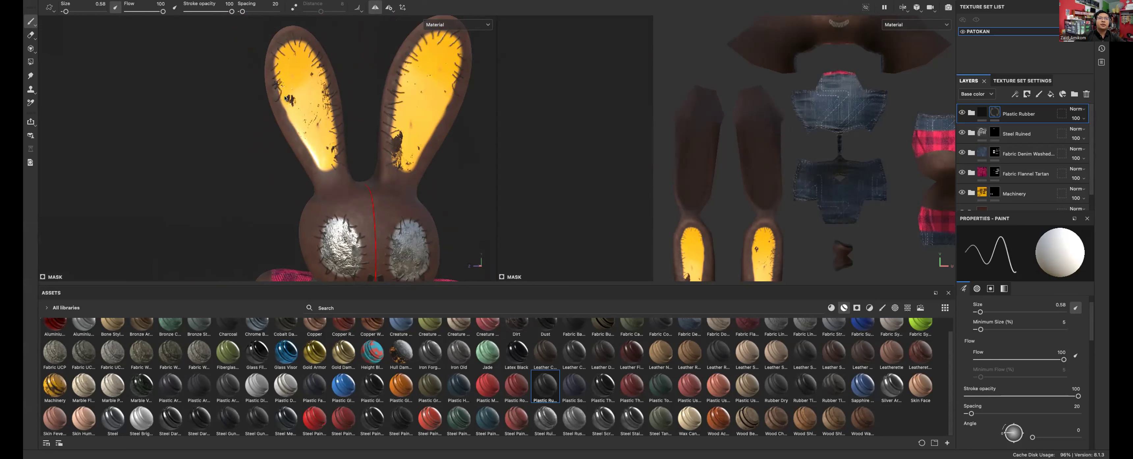
pyautogui.moveTo(438, 113); pyautogui.dragTo(421, 155)
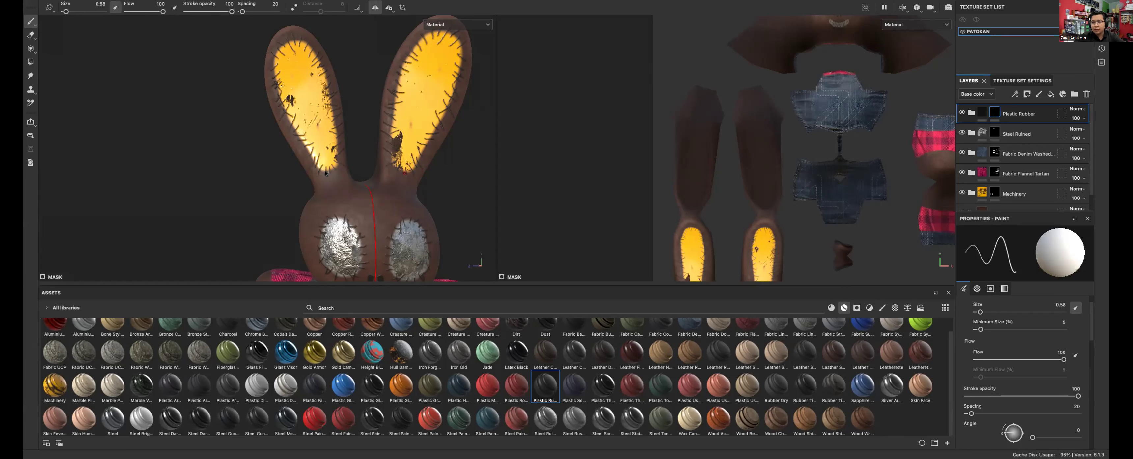
pyautogui.scroll(-5, 326, 173)
pyautogui.scroll(6, 344, 175)
pyautogui.scroll(2, 278, 115)
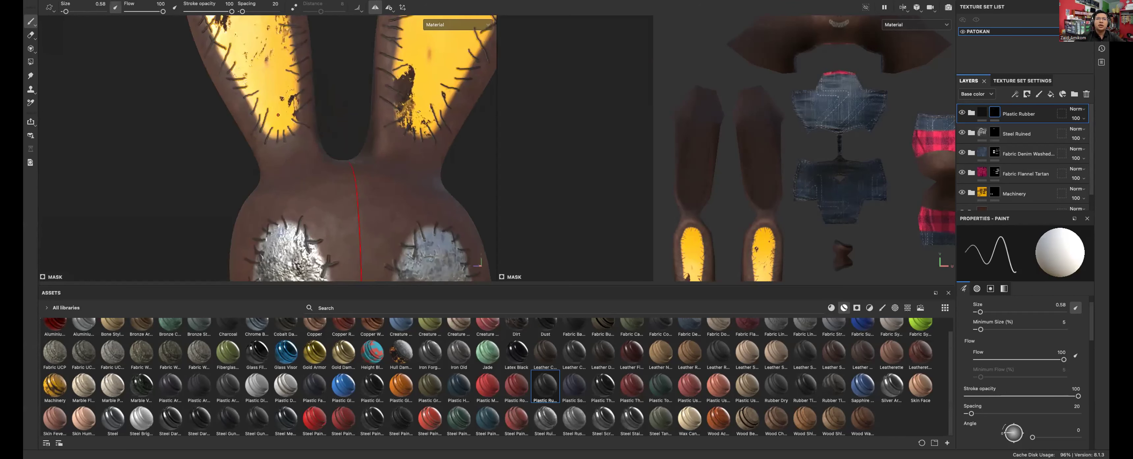
pyautogui.moveTo(406, 118); pyautogui.dragTo(397, 135)
# Step: Paint rubber stitches along the arm seams where the tartan sleeves meet the hands and the denim shirt
pyautogui.scroll(-3, 397, 82)
pyautogui.scroll(-5, 398, 83)
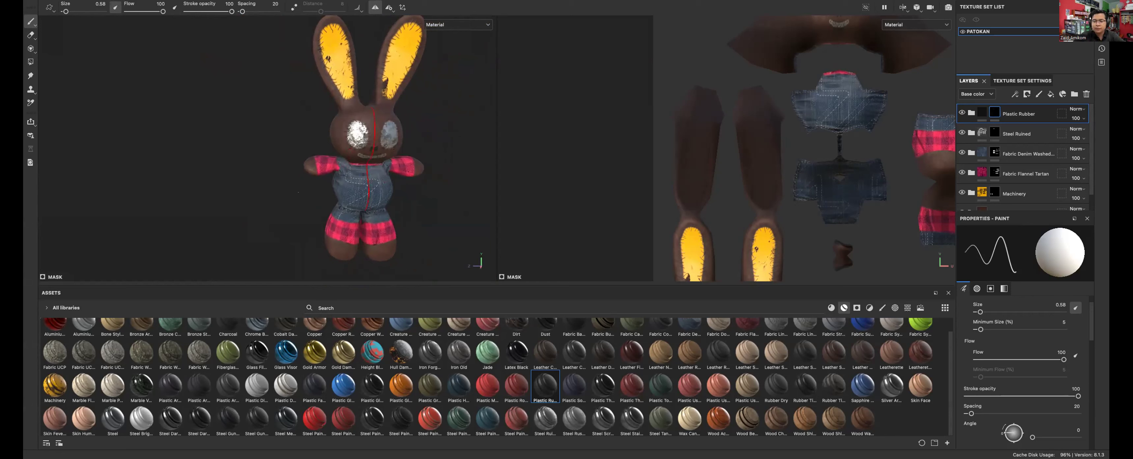
pyautogui.scroll(4, 383, 148)
pyautogui.scroll(5, 308, 170)
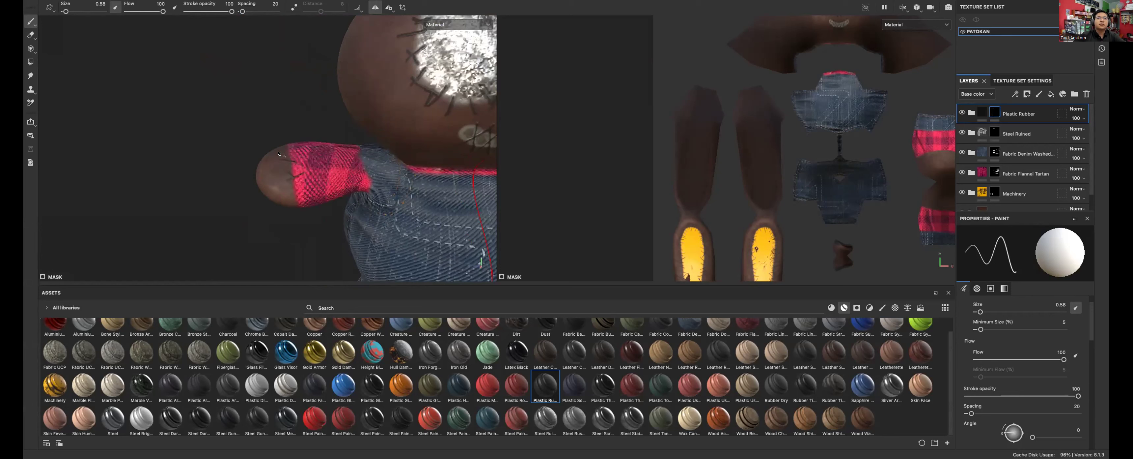
pyautogui.scroll(-6, 295, 193)
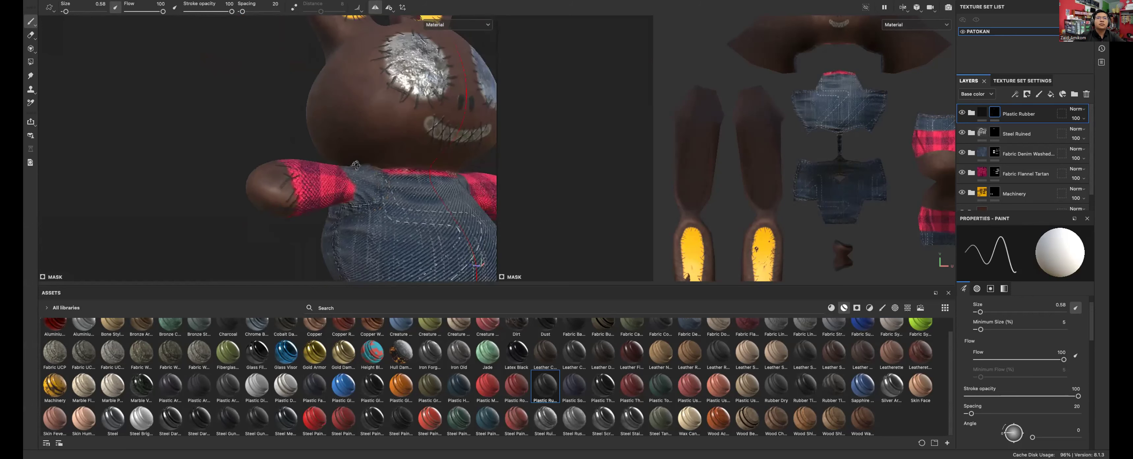
pyautogui.keyDown('alt'); pyautogui.moveTo(315, 196); pyautogui.dragTo(374, 178); pyautogui.keyUp('alt')
pyautogui.keyDown('alt'); pyautogui.moveTo(303, 209); pyautogui.dragTo(282, 165); pyautogui.keyUp('alt')
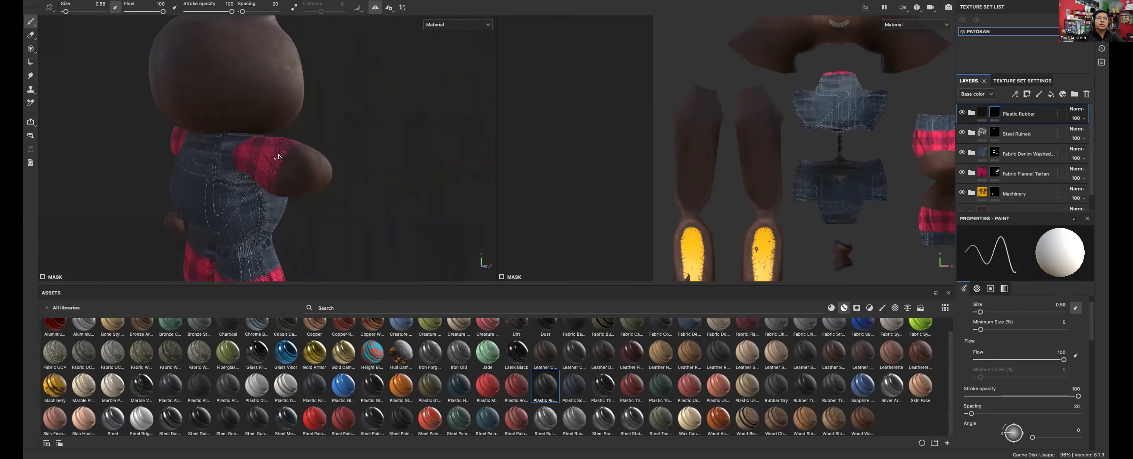
pyautogui.keyDown('alt'); pyautogui.moveTo(292, 175); pyautogui.dragTo(275, 208); pyautogui.keyUp('alt')
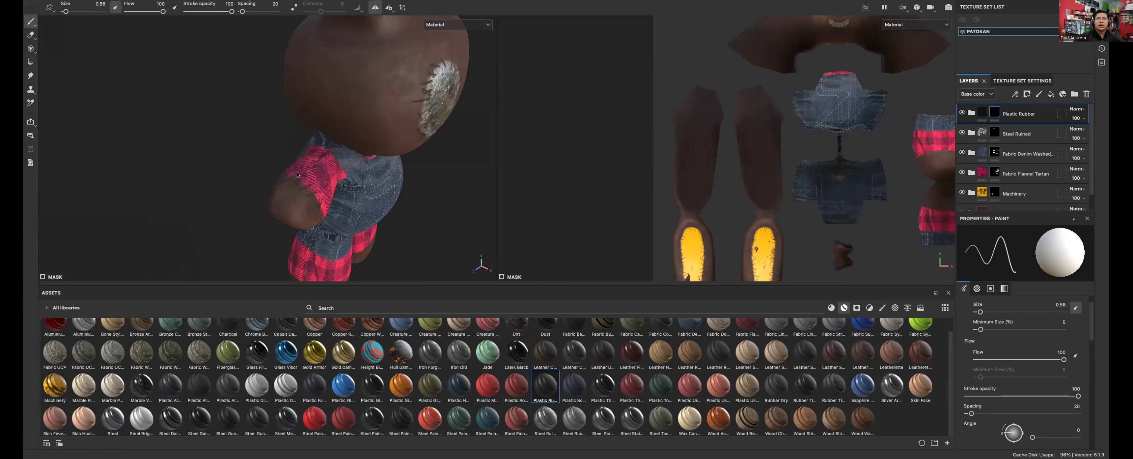
# Step: Paint a column of crossed rubber stitches down the centre front of the denim torso
pyautogui.moveTo(313, 201)
pyautogui.keyDown('alt'); pyautogui.mouseDown()
pyautogui.moveTo(316, 172)
pyautogui.moveTo(364, 150)
pyautogui.moveTo(354, 170)
pyautogui.moveTo(365, 190)
pyautogui.moveTo(345, 228)
pyautogui.moveTo(340, 209)
pyautogui.mouseUp(); pyautogui.keyUp('alt')
pyautogui.scroll(3, 316, 175)
pyautogui.keyDown('alt'); pyautogui.moveTo(341, 208); pyautogui.dragTo(342, 181, button='middle'); pyautogui.keyUp('alt')
pyautogui.moveTo(367, 197); pyautogui.dragTo(365, 216)
pyautogui.moveTo(358, 105); pyautogui.dragTo(344, 114)
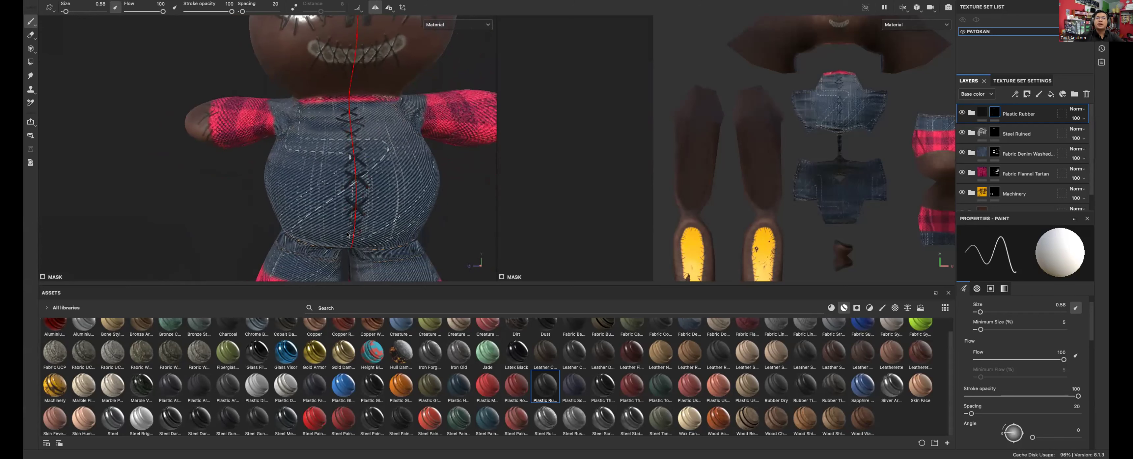
# Step: Paint crossed rubber stitches around both legs along the seam between the denim and the tartan shorts
pyautogui.keyDown('alt'); pyautogui.moveTo(356, 235); pyautogui.dragTo(363, 137, button='middle'); pyautogui.keyUp('alt')
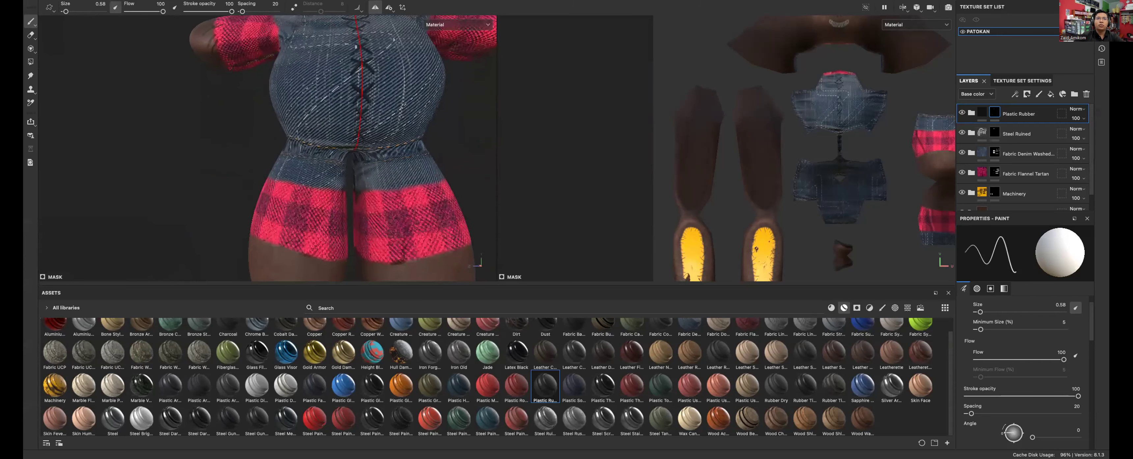
pyautogui.moveTo(306, 178)
pyautogui.mouseDown()
pyautogui.moveTo(288, 197)
pyautogui.moveTo(329, 199)
pyautogui.mouseUp()
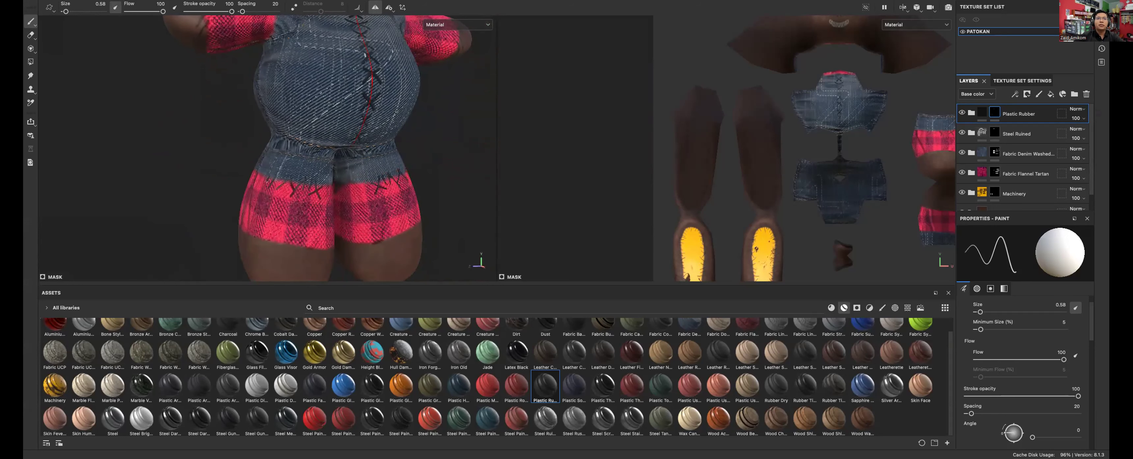
pyautogui.keyDown('alt'); pyautogui.moveTo(264, 170); pyautogui.dragTo(292, 166); pyautogui.keyUp('alt')
pyautogui.scroll(4, 317, 195)
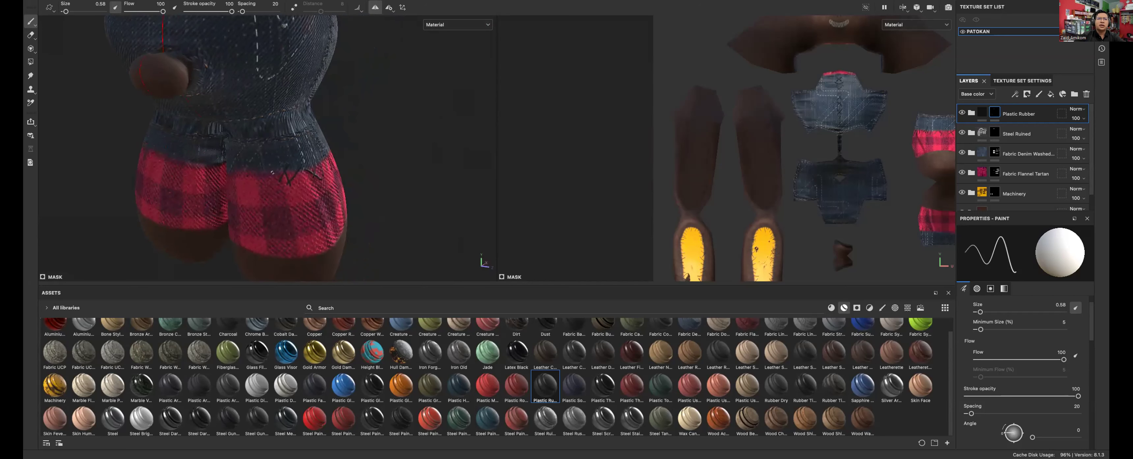
pyautogui.keyDown('alt'); pyautogui.moveTo(255, 188); pyautogui.dragTo(321, 177); pyautogui.keyUp('alt')
pyautogui.keyDown('alt'); pyautogui.moveTo(321, 177); pyautogui.dragTo(347, 184, button='middle'); pyautogui.keyUp('alt')
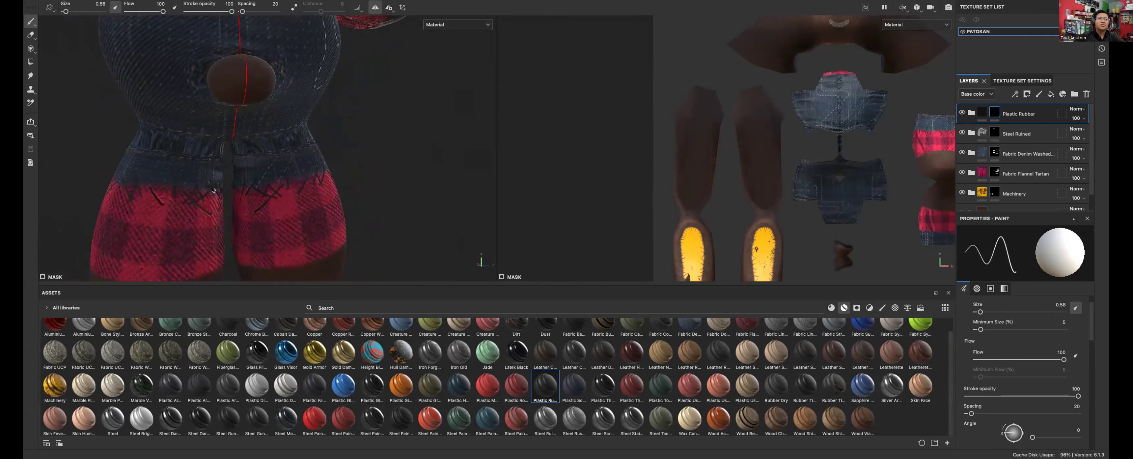
pyautogui.keyDown('alt'); pyautogui.moveTo(204, 182); pyautogui.dragTo(343, 169); pyautogui.keyUp('alt')
pyautogui.moveTo(254, 174)
pyautogui.keyDown('alt'); pyautogui.mouseDown()
pyautogui.moveTo(240, 174)
pyautogui.moveTo(292, 179)
pyautogui.mouseUp(); pyautogui.keyUp('alt')
pyautogui.moveTo(293, 165)
pyautogui.mouseDown()
pyautogui.moveTo(276, 181)
pyautogui.moveTo(241, 177)
pyautogui.mouseUp()
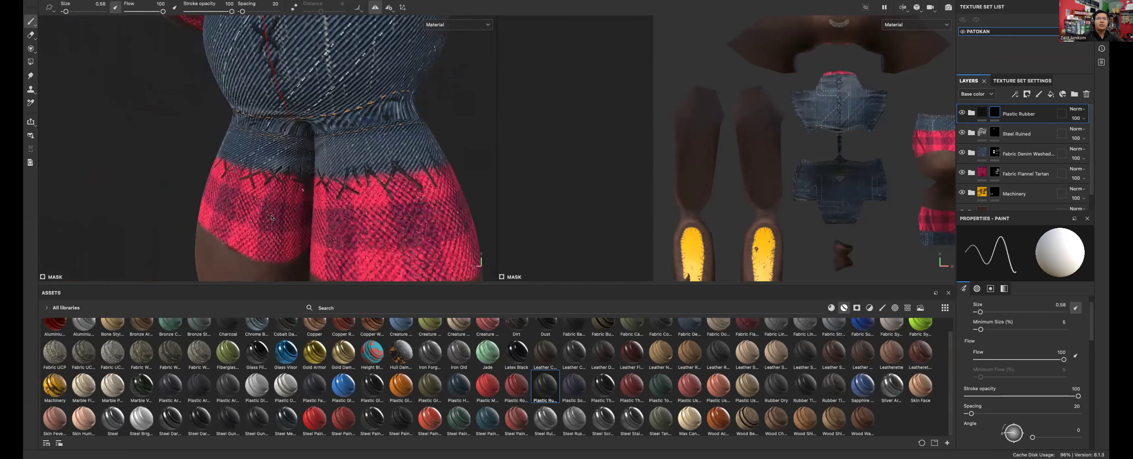
pyautogui.scroll(-5, 272, 217)
pyautogui.scroll(-2, 304, 220)
pyautogui.keyDown('alt'); pyautogui.moveTo(249, 134); pyautogui.dragTo(290, 206, button='middle'); pyautogui.keyUp('alt')
pyautogui.scroll(5, 291, 178)
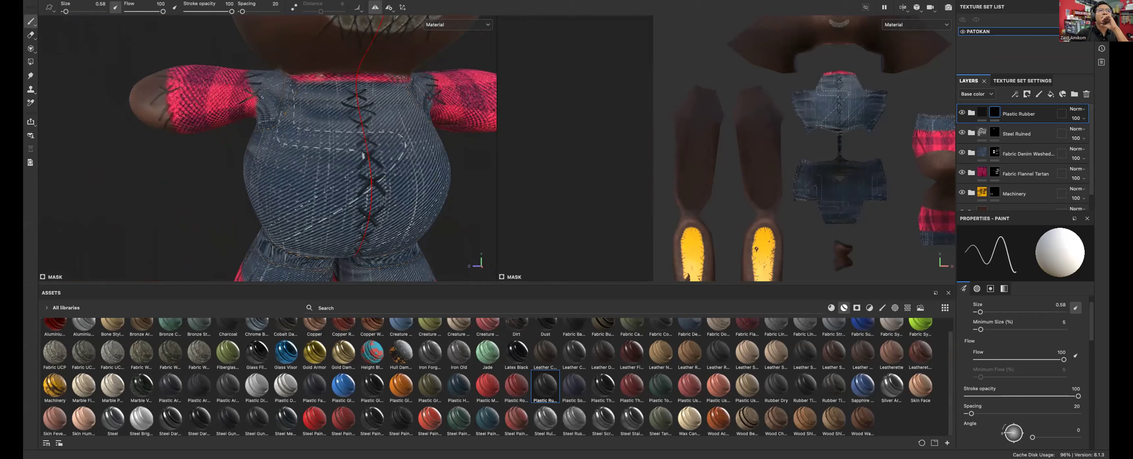
# Step: Examine the doll's stitches and clothing materials from the side, back and front, up close and as a whole
pyautogui.keyDown('alt'); pyautogui.moveTo(169, 106); pyautogui.dragTo(338, 109); pyautogui.keyUp('alt')
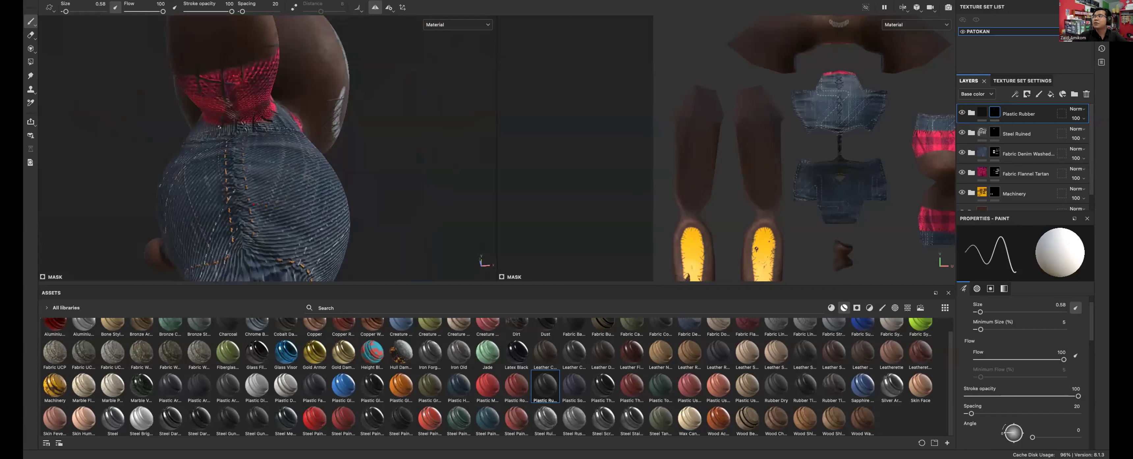
pyautogui.keyDown('alt'); pyautogui.moveTo(219, 125); pyautogui.dragTo(228, 157); pyautogui.keyUp('alt')
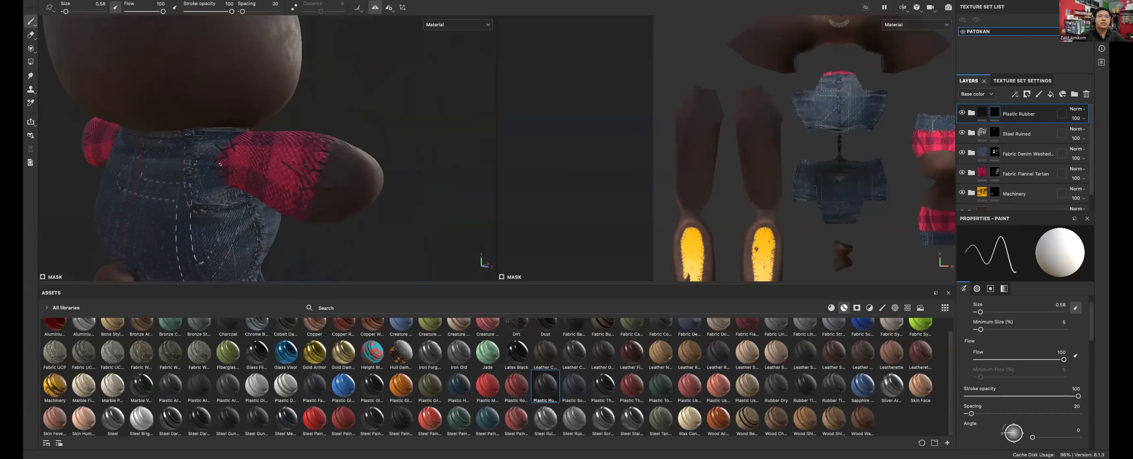
pyautogui.keyDown('alt'); pyautogui.moveTo(242, 165); pyautogui.dragTo(342, 96); pyautogui.keyUp('alt')
pyautogui.scroll(3, 343, 97)
pyautogui.scroll(-6, 357, 101)
pyautogui.keyDown('alt'); pyautogui.moveTo(249, 102); pyautogui.dragTo(327, 104); pyautogui.keyUp('alt')
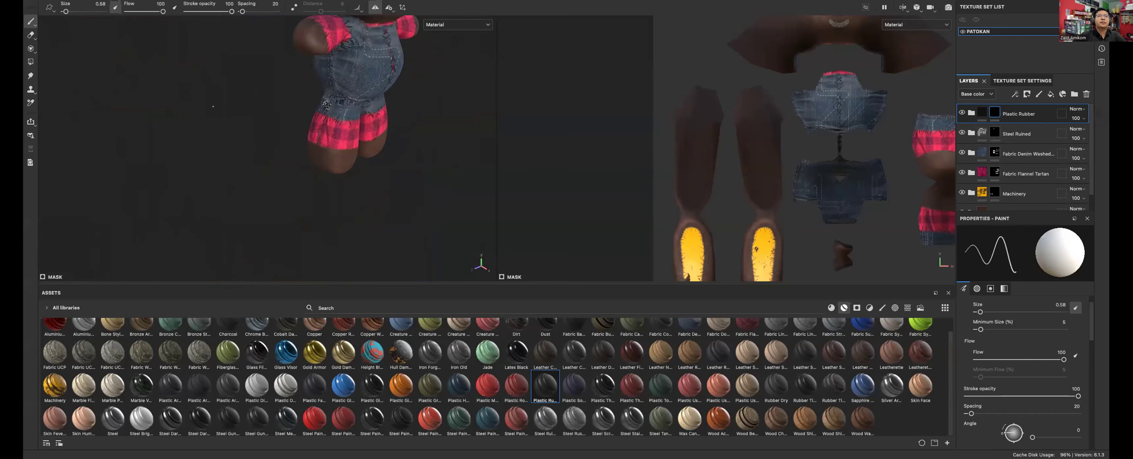
pyautogui.keyDown('alt'); pyautogui.moveTo(274, 102); pyautogui.dragTo(258, 143, button='middle'); pyautogui.keyUp('alt')
pyautogui.keyDown('alt'); pyautogui.moveTo(258, 142); pyautogui.dragTo(211, 141); pyautogui.keyUp('alt')
pyautogui.keyDown('alt'); pyautogui.moveTo(340, 77); pyautogui.dragTo(321, 75); pyautogui.keyUp('alt')
pyautogui.keyDown('alt'); pyautogui.moveTo(334, 75); pyautogui.dragTo(339, 101, button='middle'); pyautogui.keyUp('alt')
pyautogui.scroll(4, 338, 101)
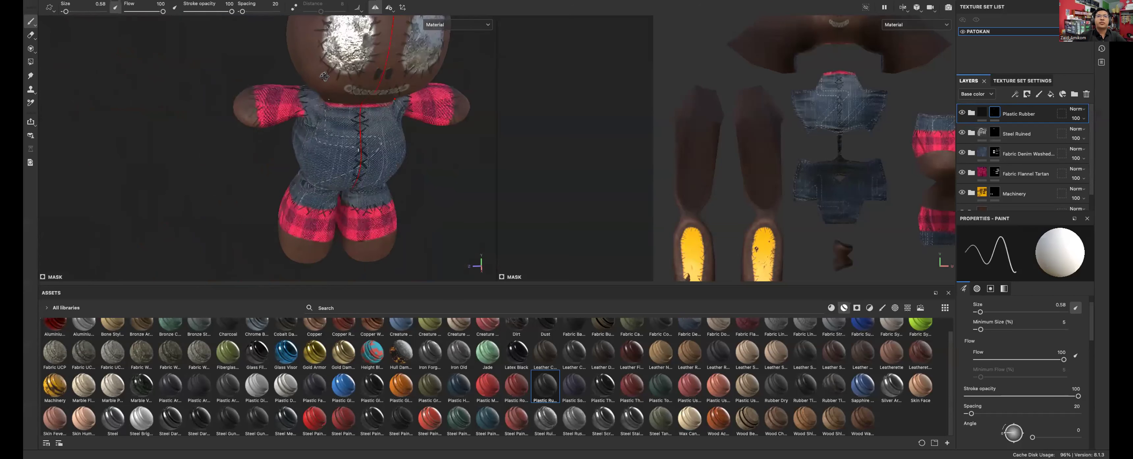
pyautogui.scroll(-2, 338, 101)
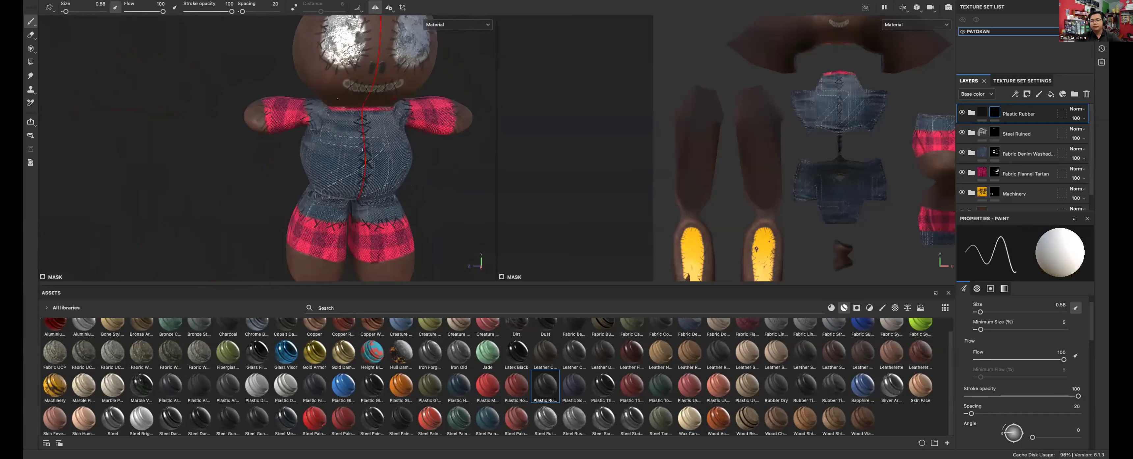
pyautogui.scroll(-3, 363, 136)
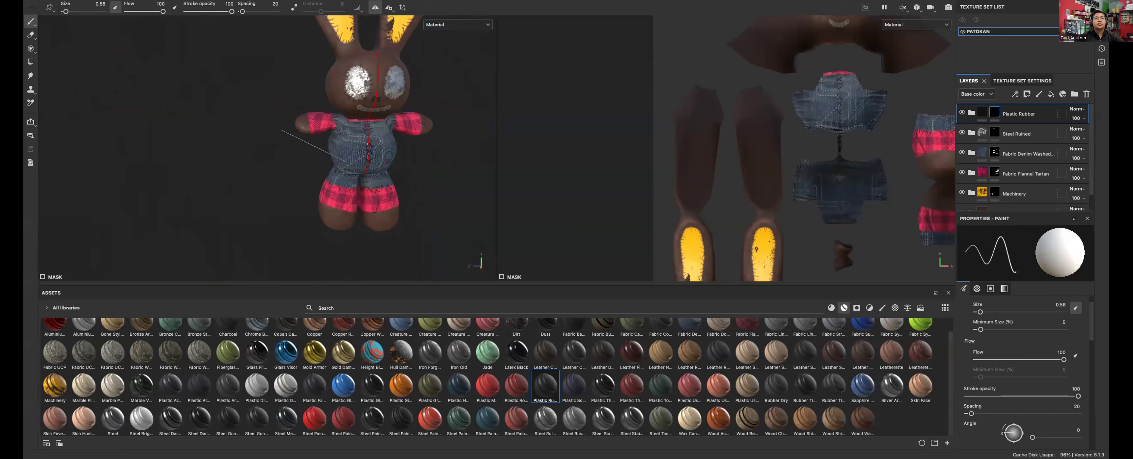
pyautogui.keyDown('alt'); pyautogui.moveTo(362, 135); pyautogui.dragTo(320, 163, button='middle'); pyautogui.keyUp('alt')
pyautogui.keyDown('alt'); pyautogui.moveTo(320, 163); pyautogui.dragTo(325, 166); pyautogui.keyUp('alt')
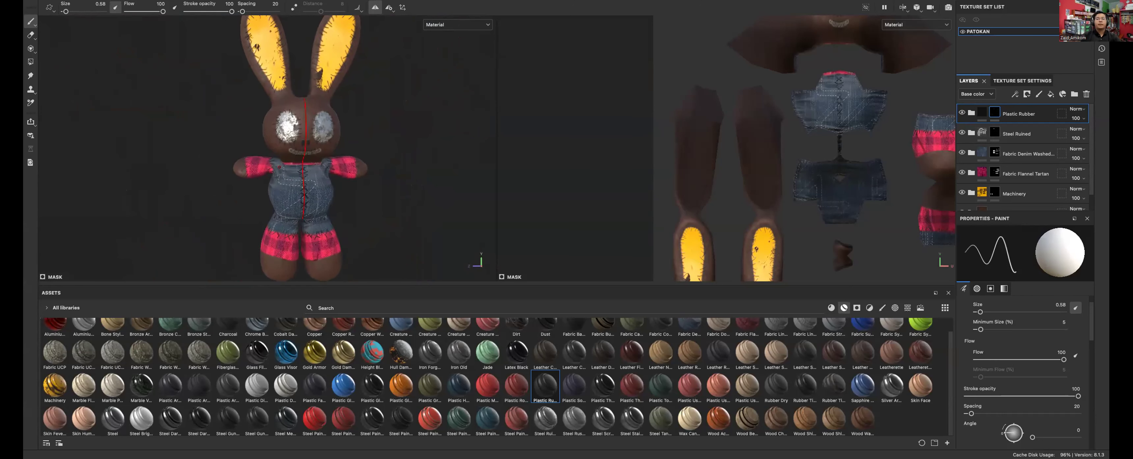
pyautogui.scroll(-4, 325, 165)
pyautogui.keyDown('alt'); pyautogui.moveTo(344, 158); pyautogui.dragTo(311, 157); pyautogui.keyUp('alt')
pyautogui.scroll(5, 322, 164)
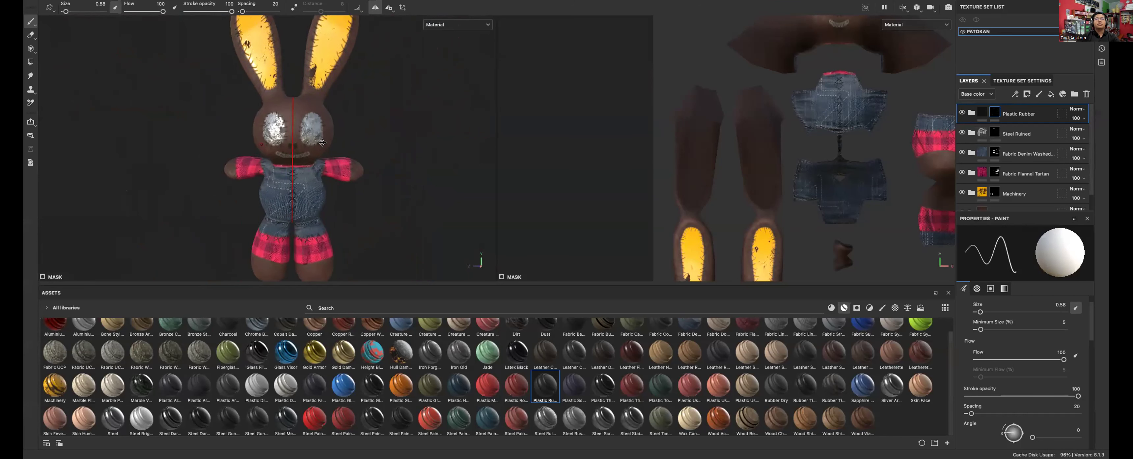
# Step: Enlarge the brush to size 4.64 and paint dark rubber pupils in the middle of the steel eyes
pyautogui.press(']')
pyautogui.press(']')
pyautogui.press(']')
pyautogui.press(']')
pyautogui.press(']')
pyautogui.press(']')
pyautogui.moveTo(270, 158); pyautogui.dragTo(269, 152)
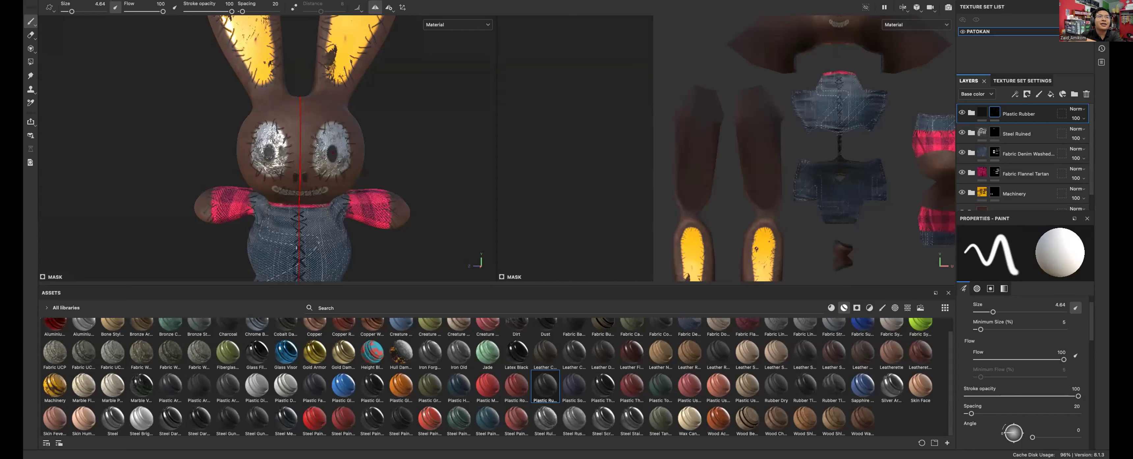
# Step: Paint slanted rubber eyebrows above the eyes with the brush at size 3.08, replacing the first thicker attempt
pyautogui.moveTo(267, 106); pyautogui.dragTo(284, 117)
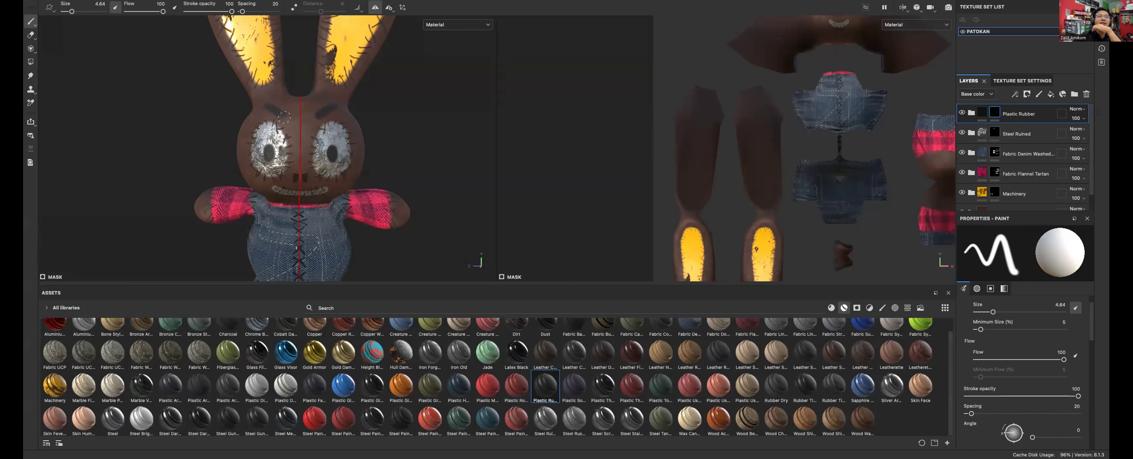
pyautogui.hotkey('ctrl', 'z')
pyautogui.press('[')
pyautogui.press('[')
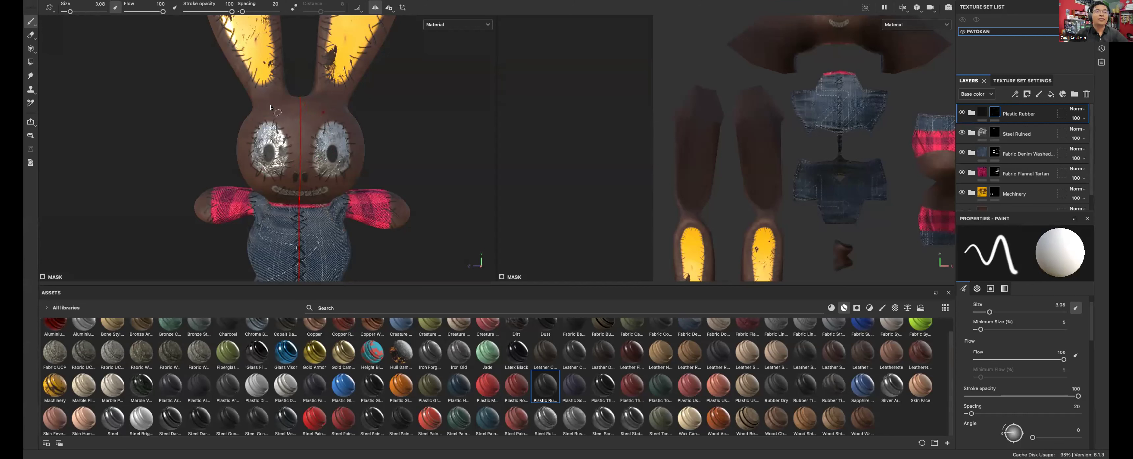
pyautogui.moveTo(261, 105); pyautogui.dragTo(286, 121)
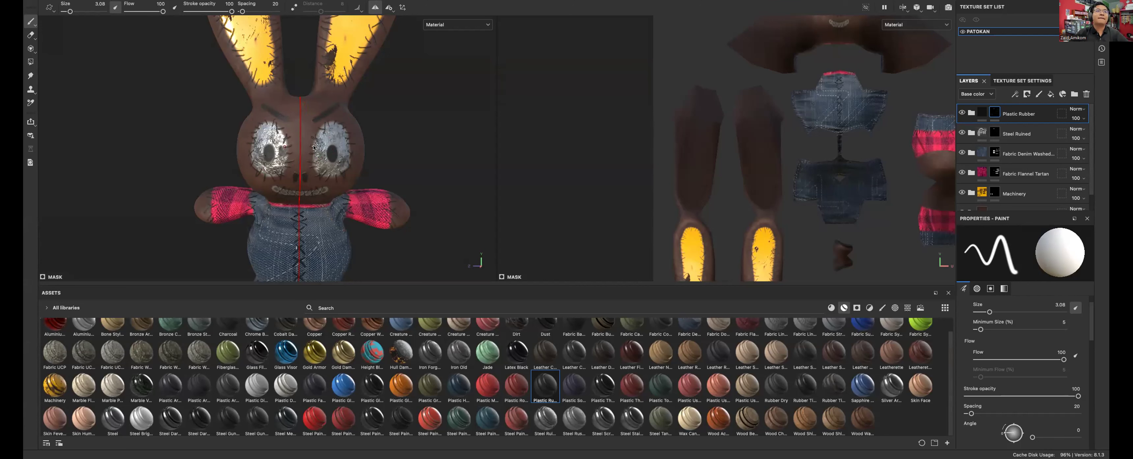
pyautogui.scroll(-5, 288, 122)
pyautogui.keyDown('alt'); pyautogui.moveTo(330, 151); pyautogui.dragTo(370, 159); pyautogui.keyUp('alt')
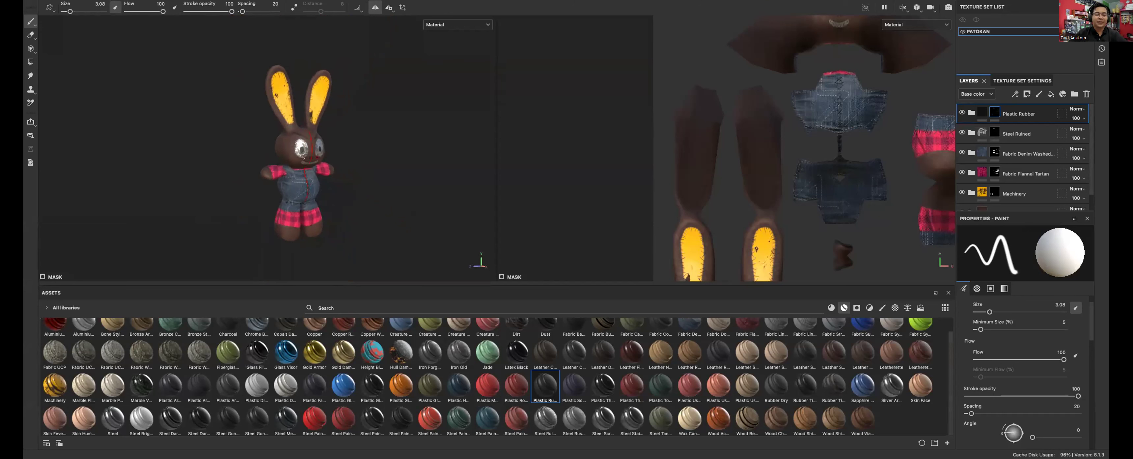
pyautogui.press('super+s')
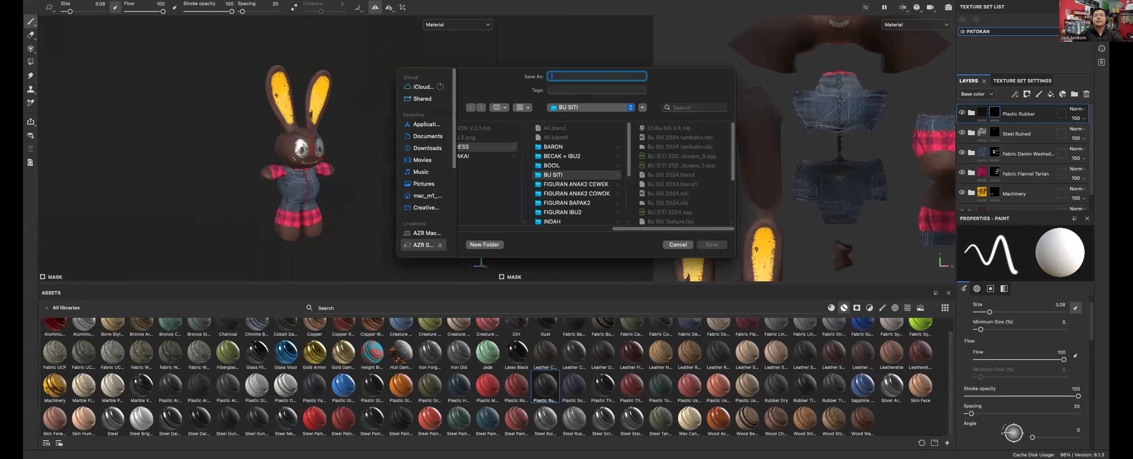
pyautogui.press('Escape')
pyautogui.keyDown('alt'); pyautogui.keyDown('shift'); pyautogui.moveTo(295, 159); pyautogui.dragTo(264, 199); pyautogui.keyUp('shift'); pyautogui.keyUp('alt')
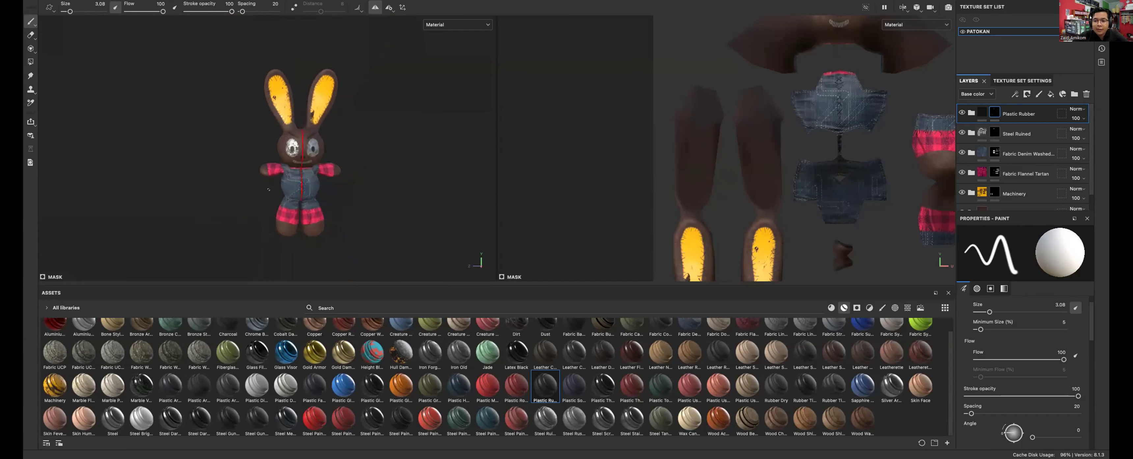
# Step: Start a texture export and set the file type to jpeg
pyautogui.click(116, 5)
pyautogui.click(136, 157)
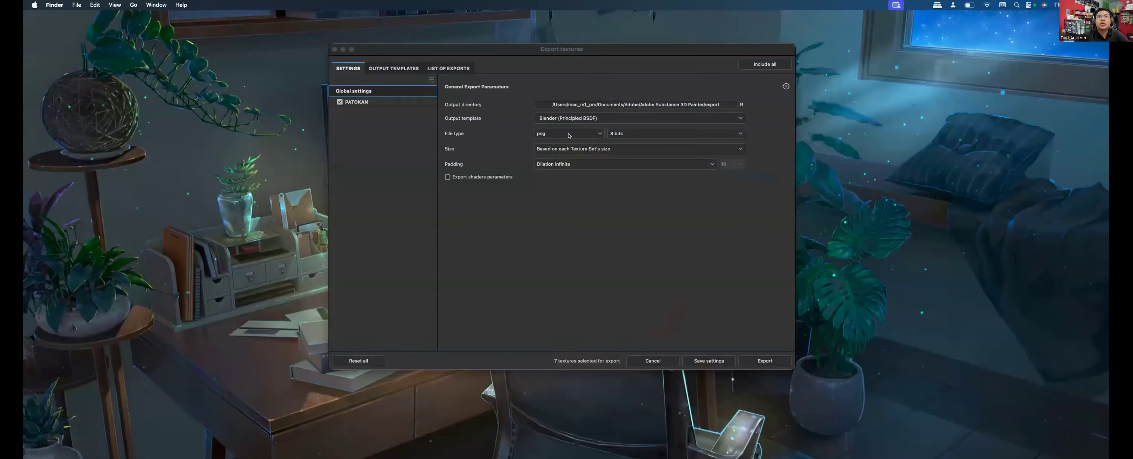
pyautogui.click(569, 133)
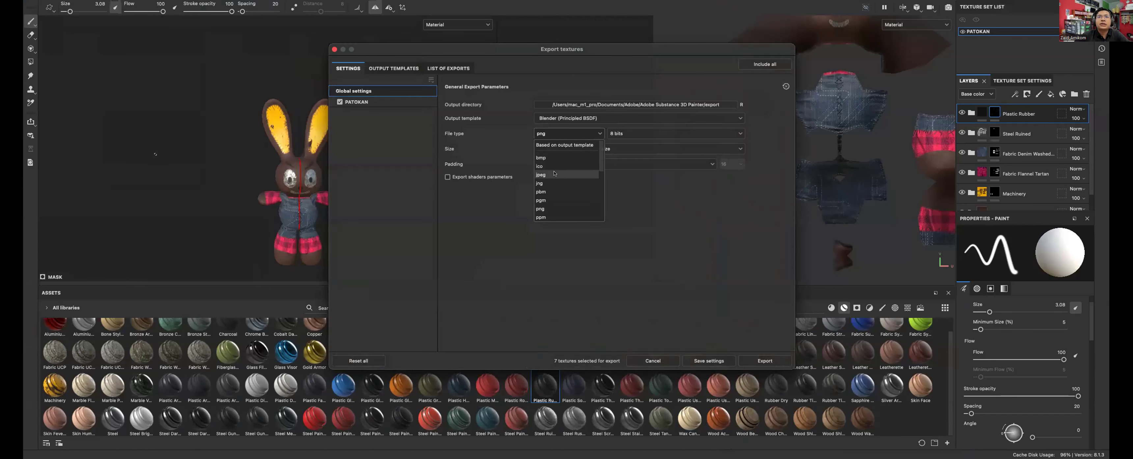
pyautogui.click(554, 174)
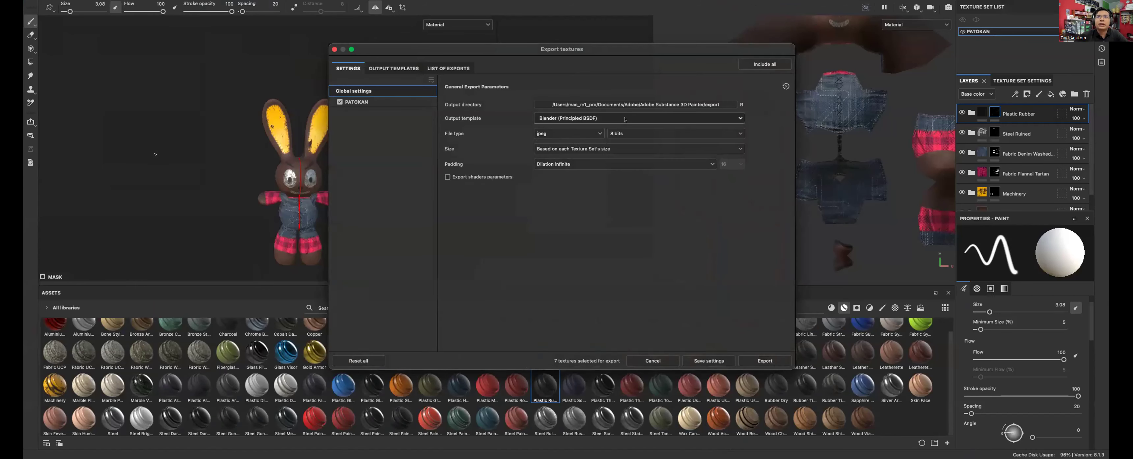
# Step: Create a folder named TEXT KELINCI BARU inside 05. PMGD ICE 2023 and use it as the output directory
pyautogui.click(667, 105)
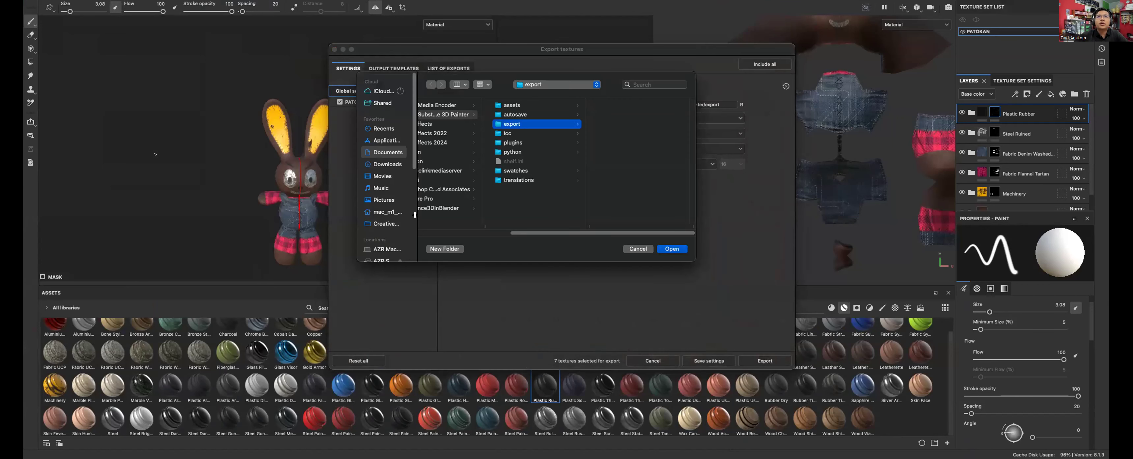
pyautogui.click(391, 153)
pyautogui.click(453, 115)
pyautogui.click(563, 161)
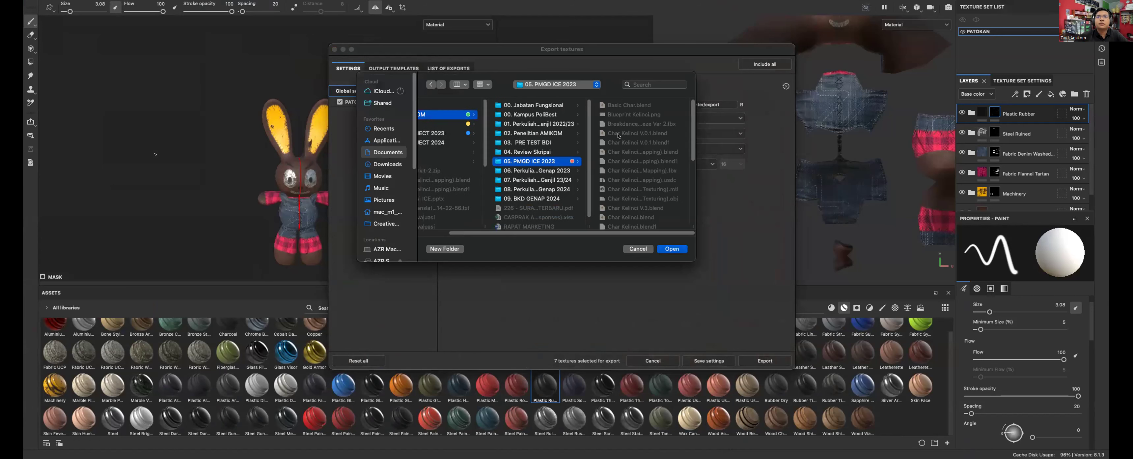
pyautogui.scroll(-5, 617, 182)
pyautogui.click(445, 248)
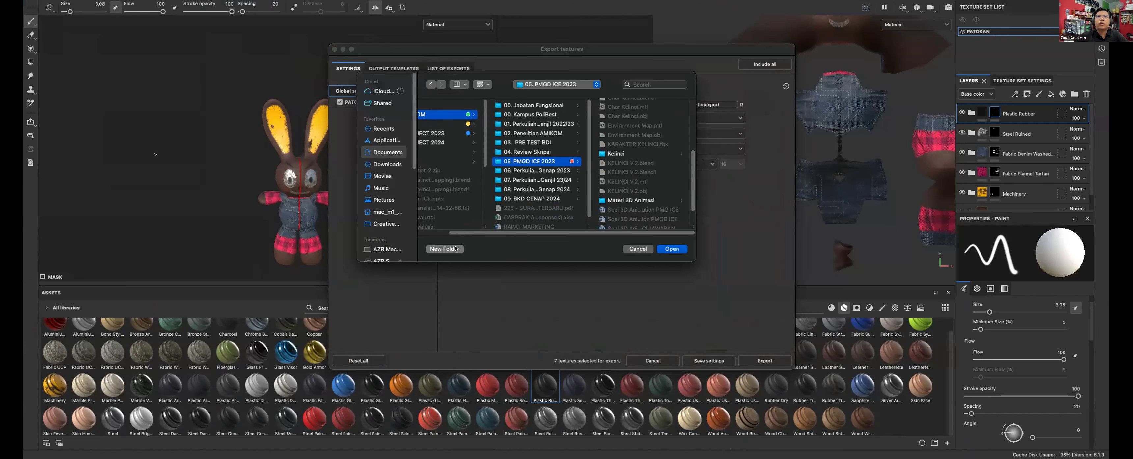
pyautogui.write('TEXT')
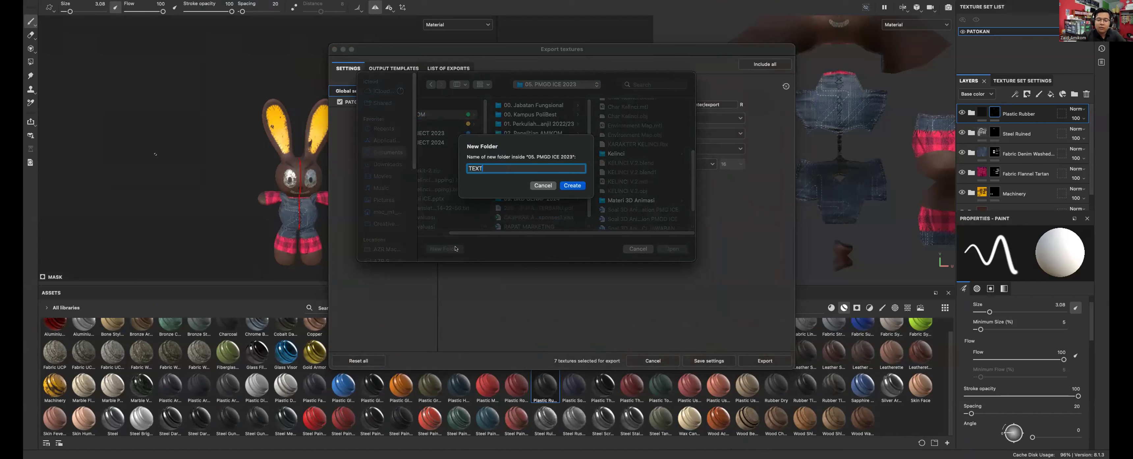
pyautogui.write(' KELINCI BARU')
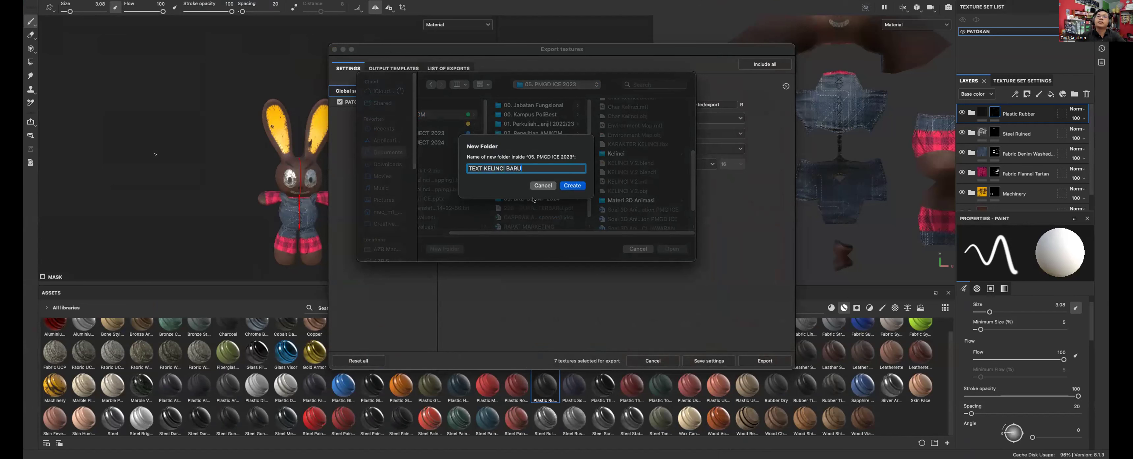
pyautogui.click(572, 185)
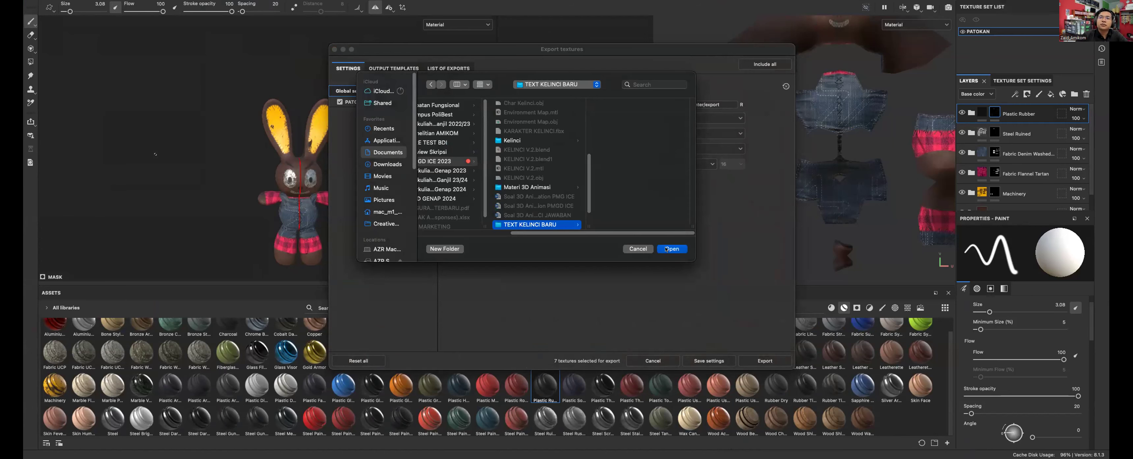
pyautogui.click(666, 249)
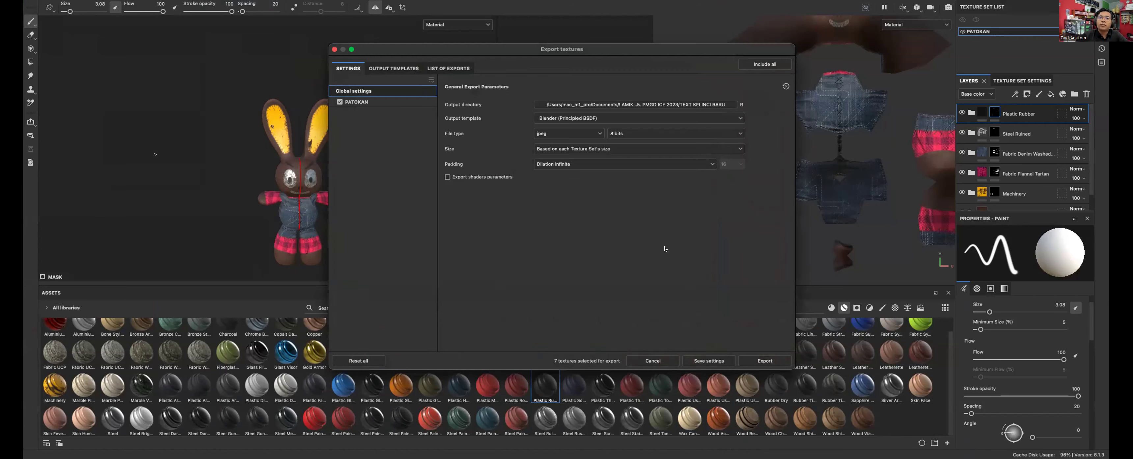
# Step: Keep the Blender (Principled BSDF) output template after looking through the alternatives, and export the PATOKAN textures
pyautogui.click(579, 118)
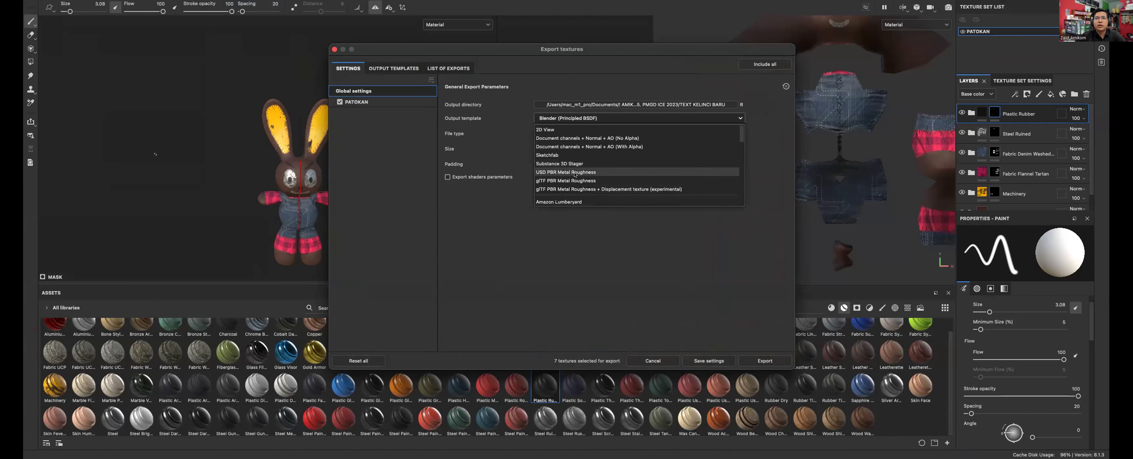
pyautogui.scroll(-5, 575, 174)
pyautogui.scroll(-5, 575, 174)
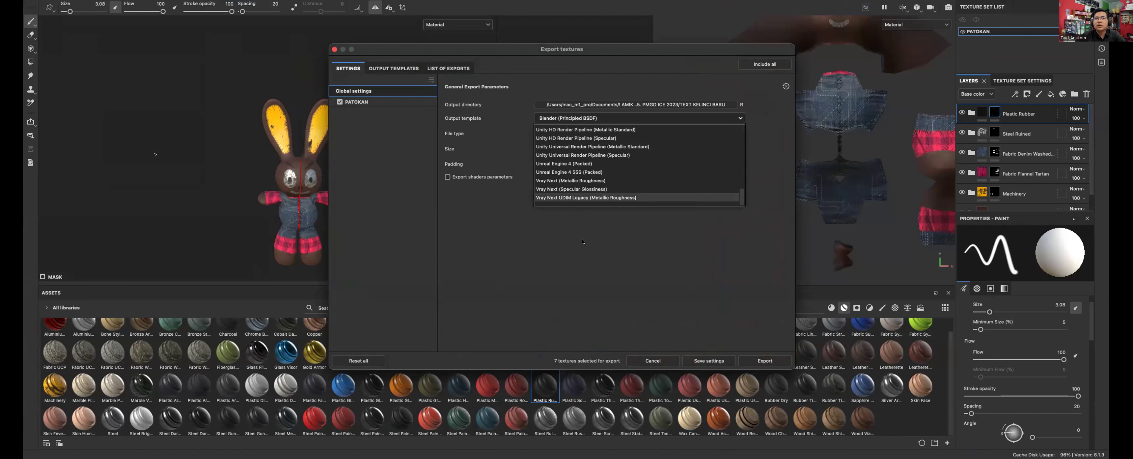
pyautogui.click(571, 224)
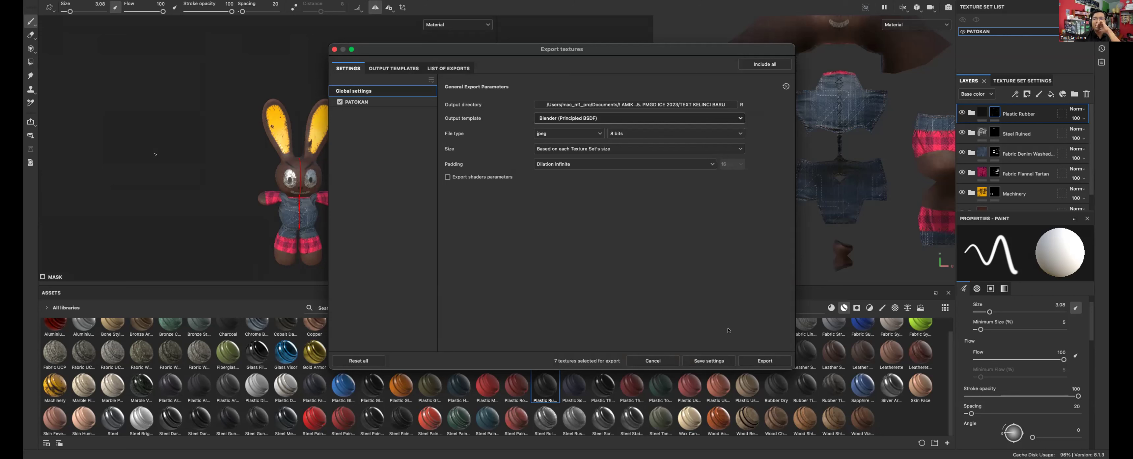
pyautogui.click(761, 360)
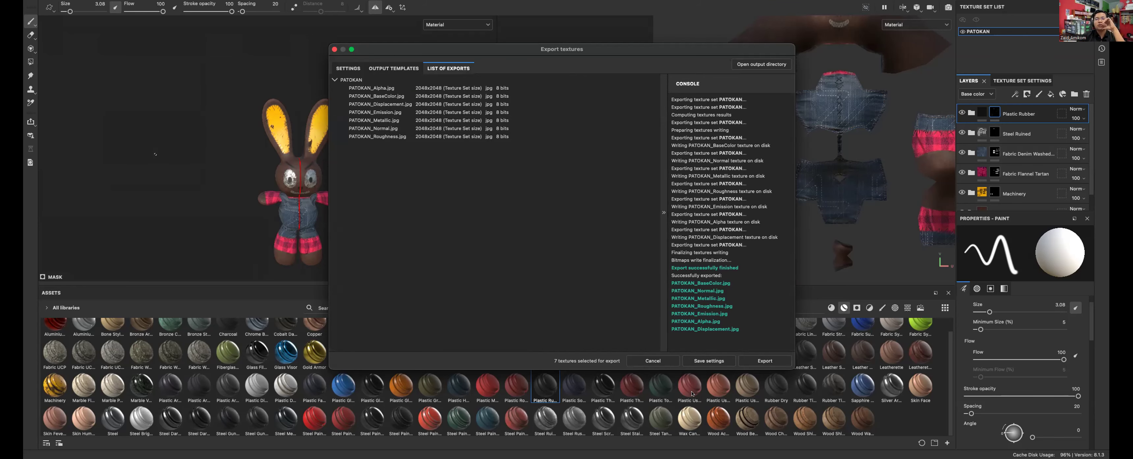
# Step: Switch to Blender and open the Shading workspace for the rabbit's PATOKAN material
pyautogui.hotkey('ctrl', 'Right')
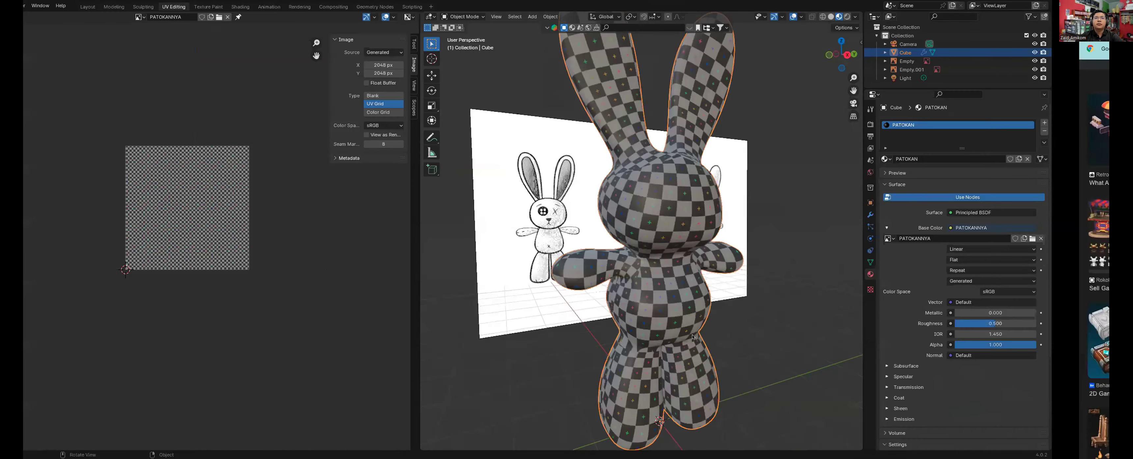
pyautogui.hotkey('ctrl', 'Left')
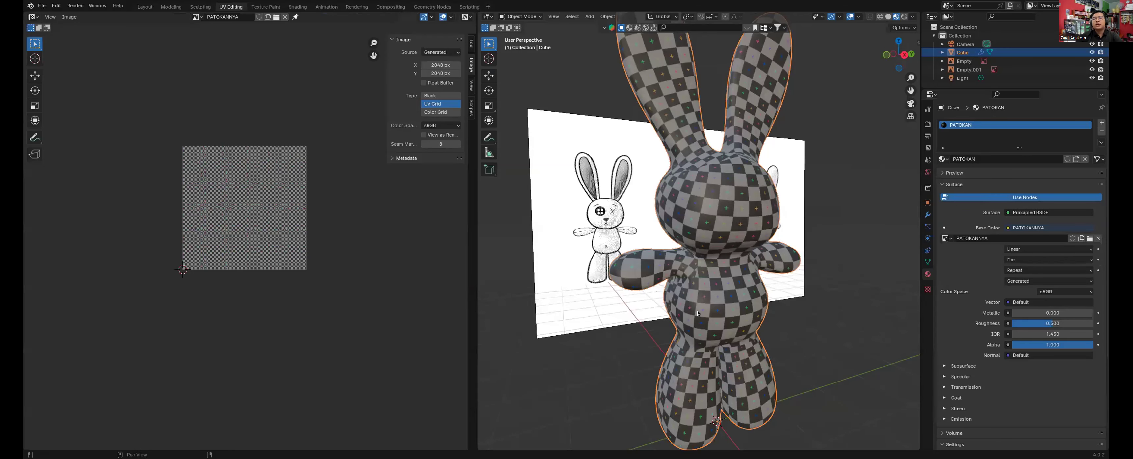
pyautogui.click(298, 6)
pyautogui.moveTo(505, 154); pyautogui.dragTo(491, 156, button='middle')
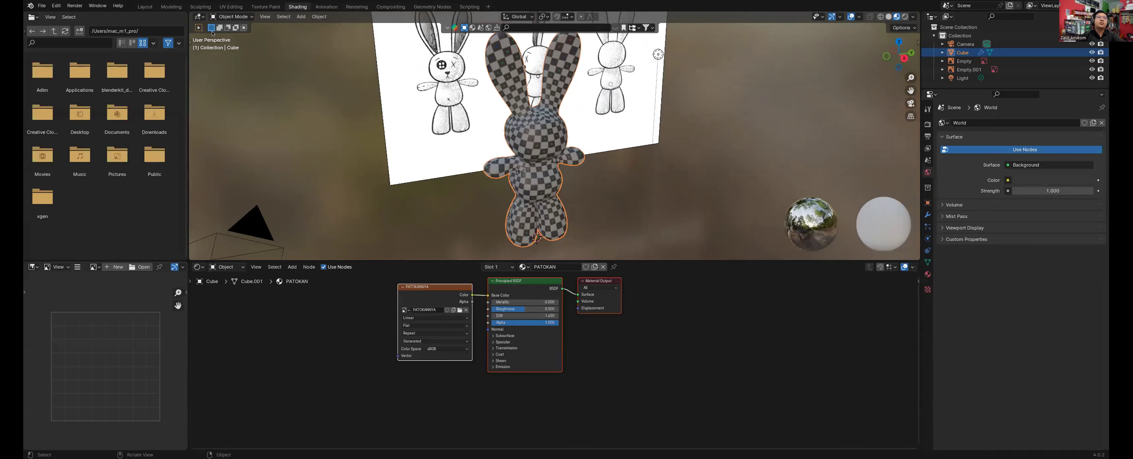
# Step: Search the add-ons in Blender's preferences for "node" to check whether Node Wrangler is enabled, and close the preferences
pyautogui.click(62, 6)
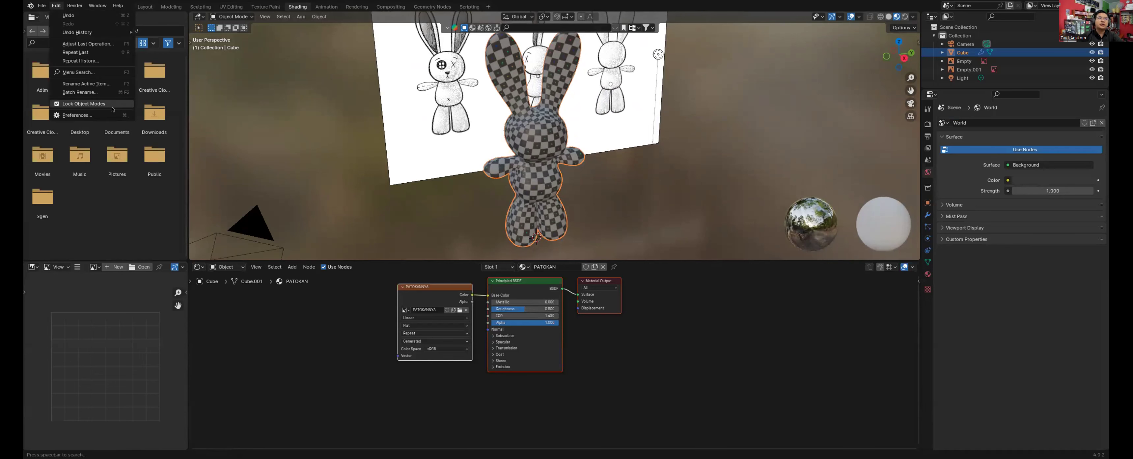
pyautogui.click(103, 116)
pyautogui.moveTo(264, 232); pyautogui.dragTo(331, 156)
pyautogui.write('node')
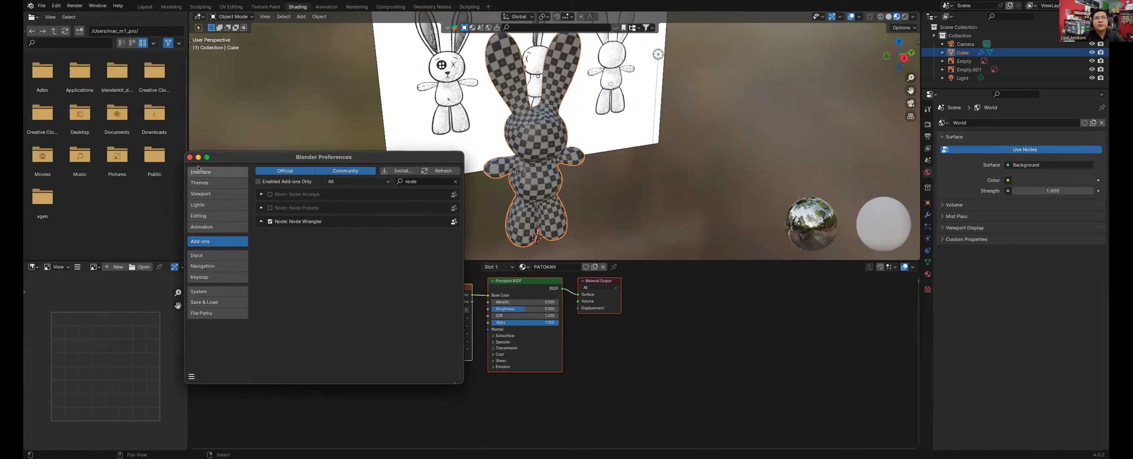
pyautogui.click(190, 157)
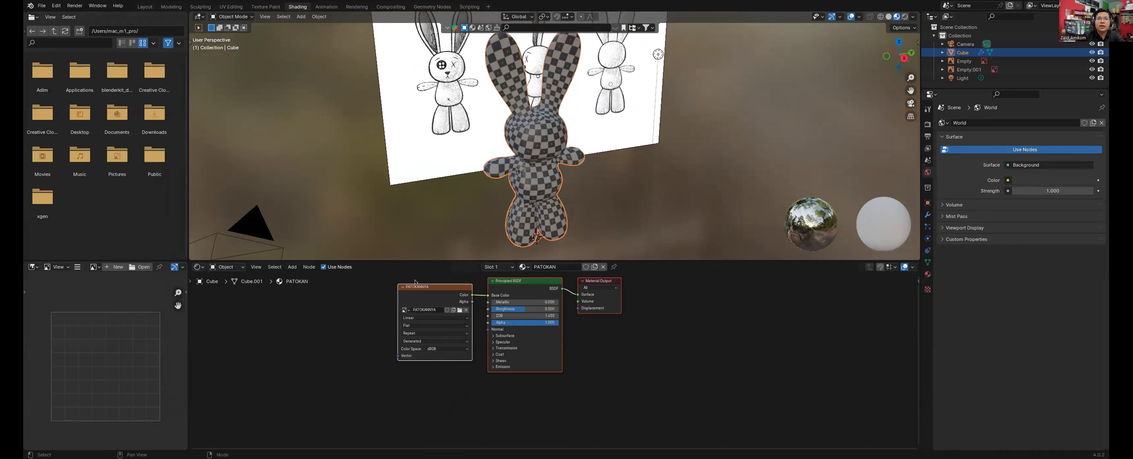
# Step: Remove the checker image texture node from the rabbit's PATOKAN material
pyautogui.moveTo(398, 285); pyautogui.dragTo(387, 293)
pyautogui.click(367, 319)
pyautogui.press('x')
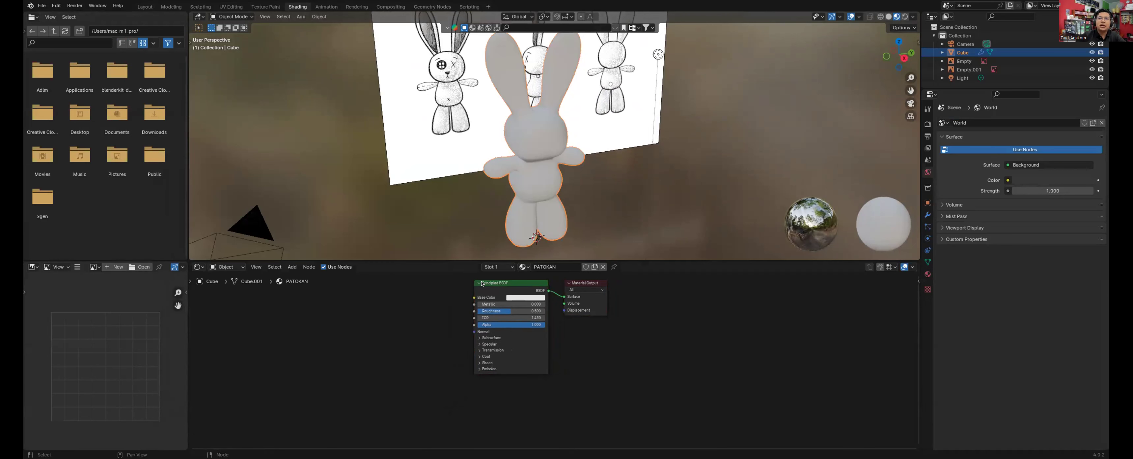
# Step: Use Principled Texture Setup on the Principled BSDF node to load all the PATOKAN jpg maps from the TEXT KELINCI BARU folder
pyautogui.moveTo(483, 283); pyautogui.dragTo(473, 287)
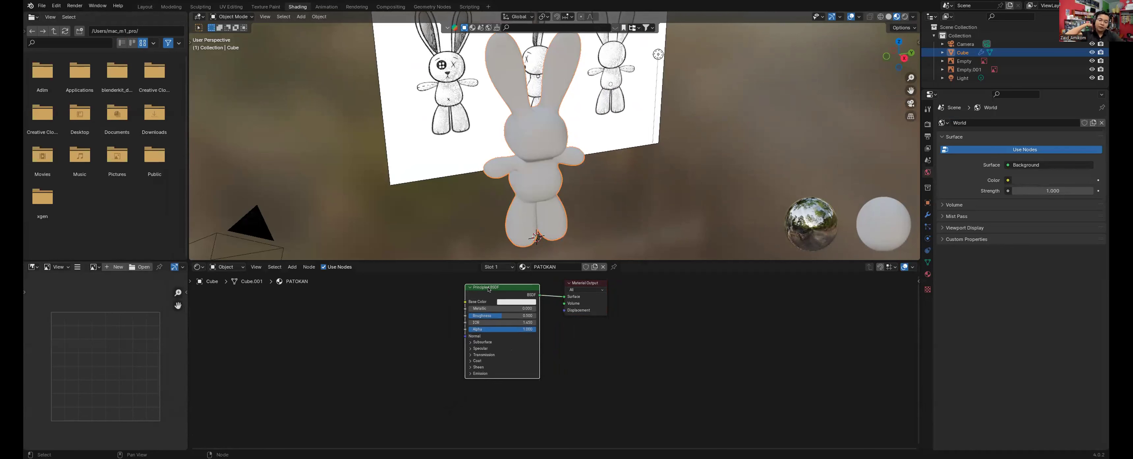
pyautogui.hotkey('ctrl', 'shift', 't')
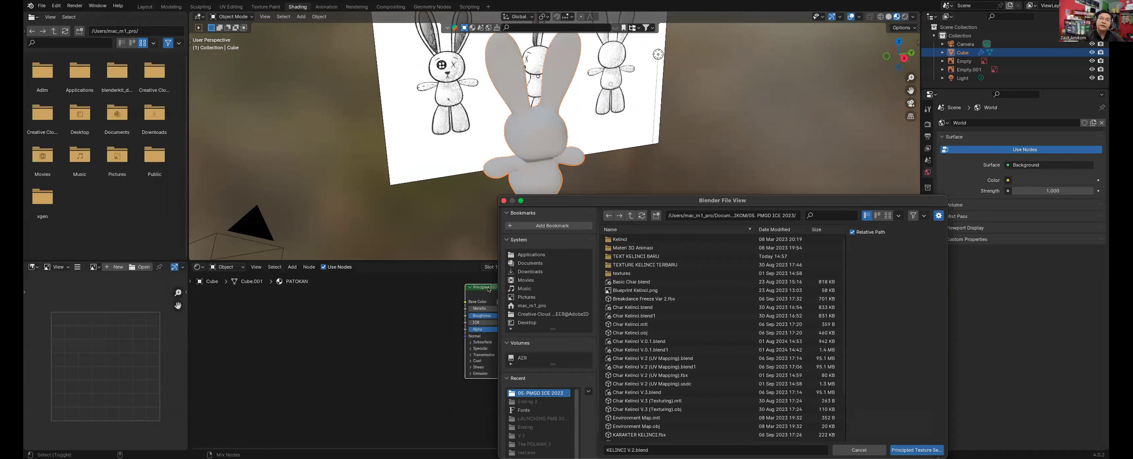
pyautogui.doubleClick(635, 257)
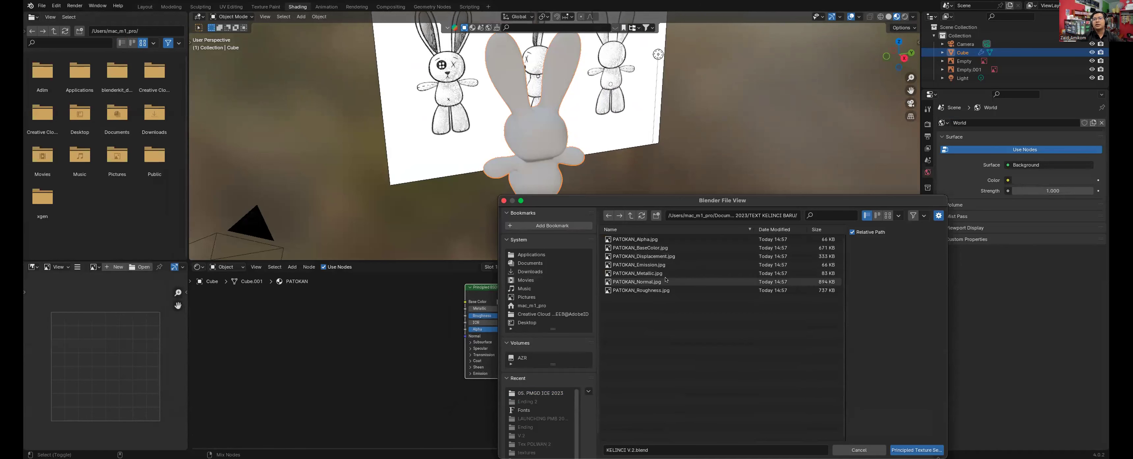
pyautogui.press('a')
pyautogui.moveTo(663, 200); pyautogui.dragTo(623, 113)
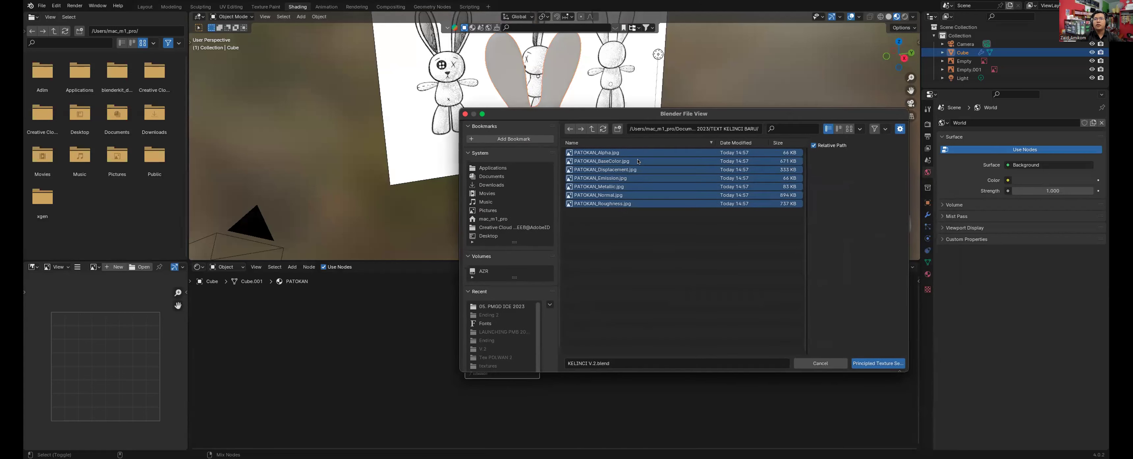
pyautogui.click(892, 364)
# Step: Examine the generated texture nodes and their links to the Principled BSDF, Normal Map and Displacement nodes
pyautogui.scroll(-7, 509, 318)
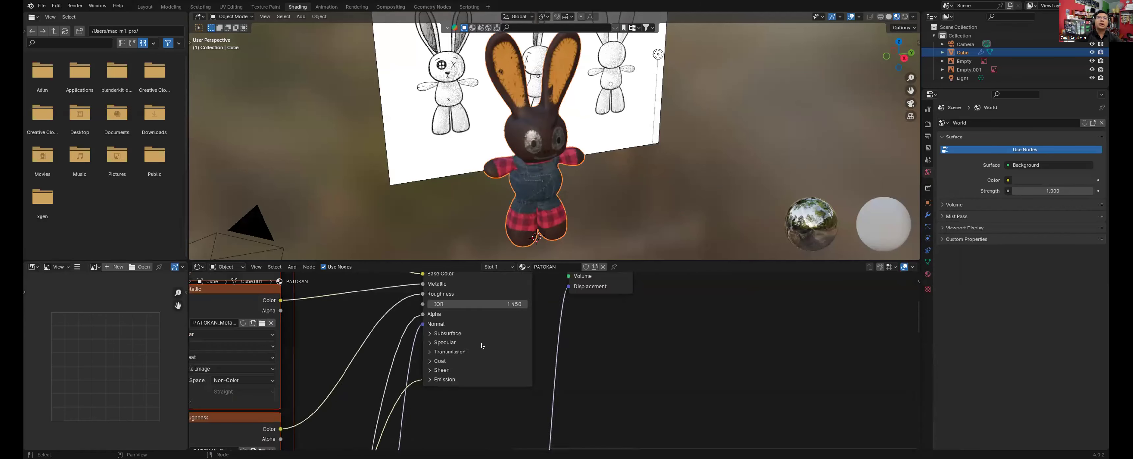
pyautogui.keyDown('shift'); pyautogui.scroll(-3, 488, 359); pyautogui.keyUp('shift')
pyautogui.scroll(5, 493, 358)
pyautogui.keyDown('shift'); pyautogui.moveTo(494, 357); pyautogui.dragTo(565, 423, button='middle'); pyautogui.keyUp('shift')
pyautogui.keyDown('shift'); pyautogui.moveTo(484, 283); pyautogui.dragTo(486, 407, button='middle'); pyautogui.keyUp('shift')
pyautogui.scroll(4, 542, 353)
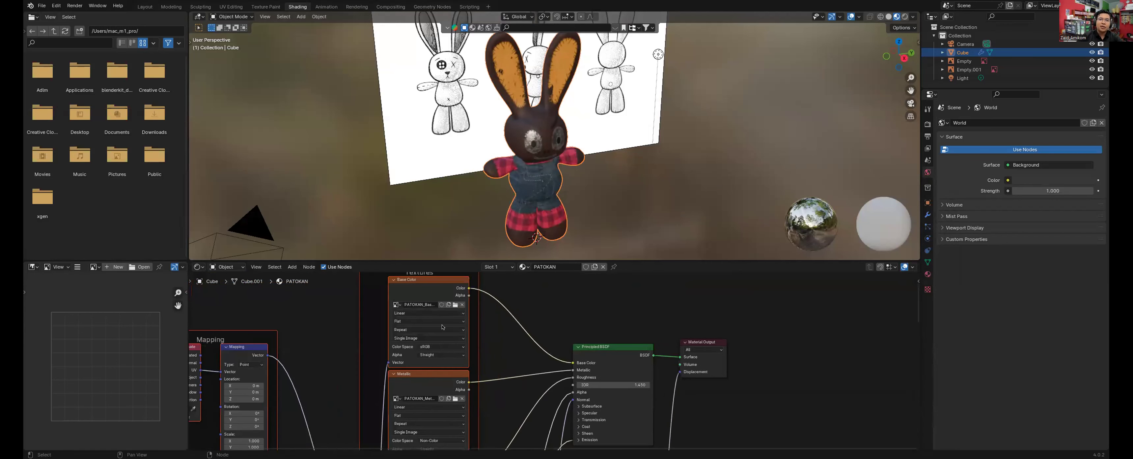
pyautogui.keyDown('shift'); pyautogui.moveTo(499, 370); pyautogui.dragTo(522, 330, button='middle'); pyautogui.keyUp('shift')
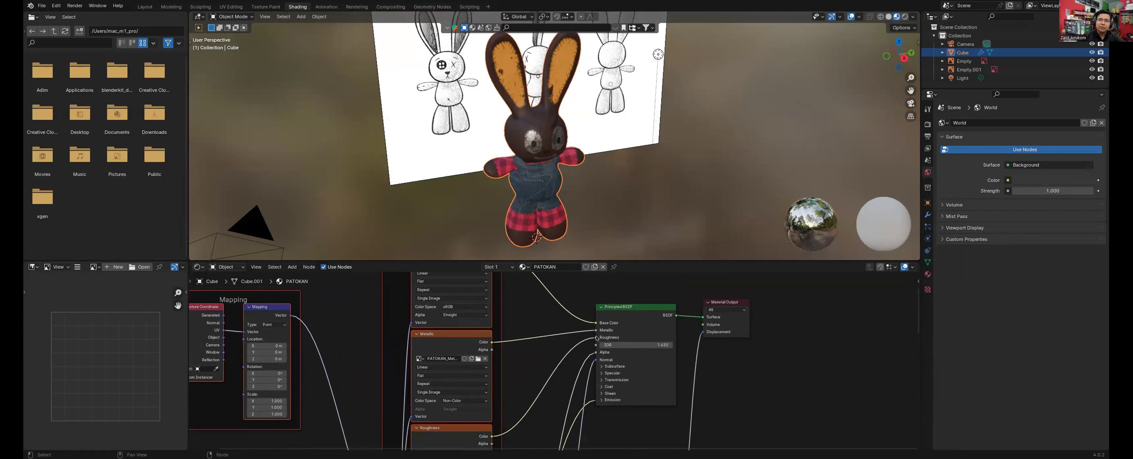
pyautogui.scroll(-3, 589, 338)
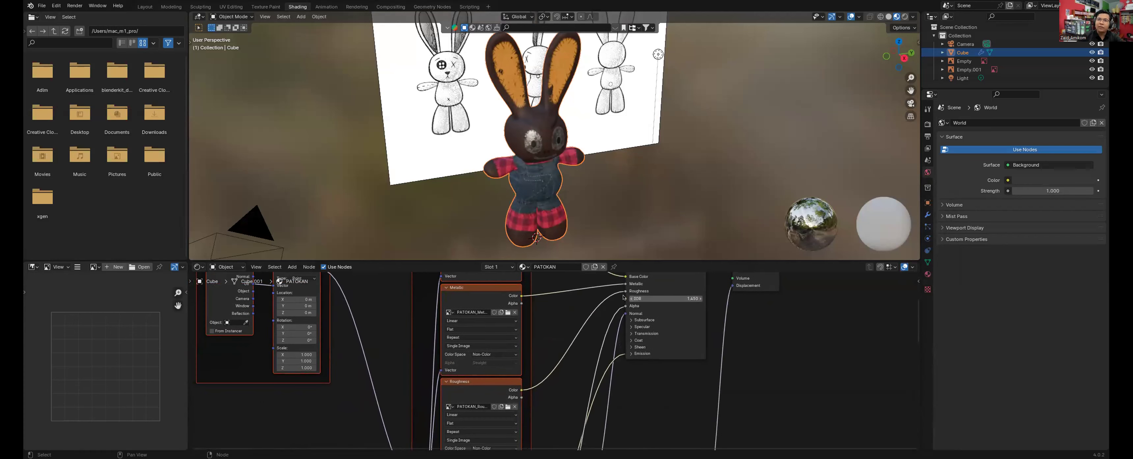
pyautogui.scroll(-3, 622, 355)
pyautogui.keyDown('shift'); pyautogui.moveTo(623, 355); pyautogui.dragTo(643, 245, button='middle'); pyautogui.keyUp('shift')
pyautogui.keyDown('shift'); pyautogui.moveTo(582, 379); pyautogui.dragTo(595, 313, button='middle'); pyautogui.keyUp('shift')
pyautogui.scroll(3, 571, 404)
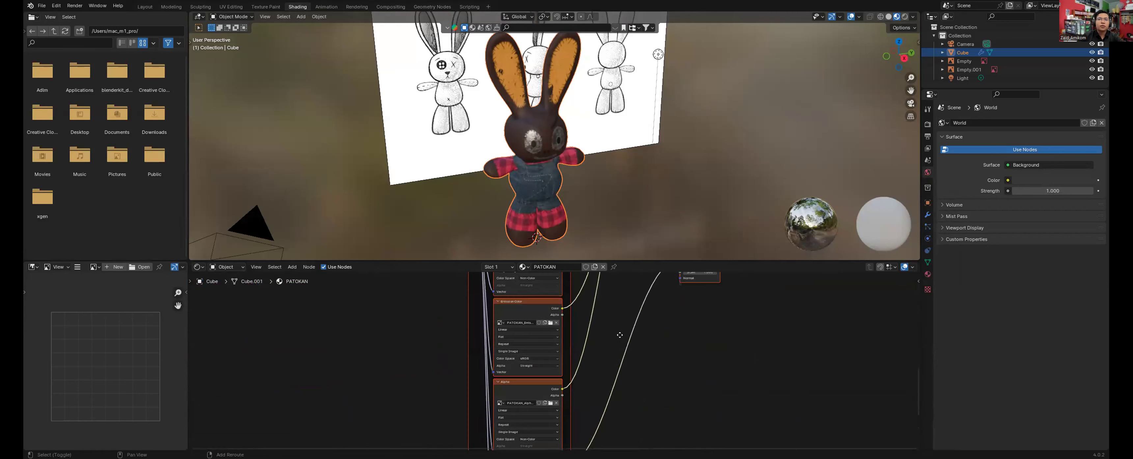
pyautogui.keyDown('shift'); pyautogui.moveTo(620, 334); pyautogui.dragTo(581, 404, button='middle'); pyautogui.keyUp('shift')
pyautogui.scroll(-4, 759, 98)
pyautogui.scroll(5, 759, 99)
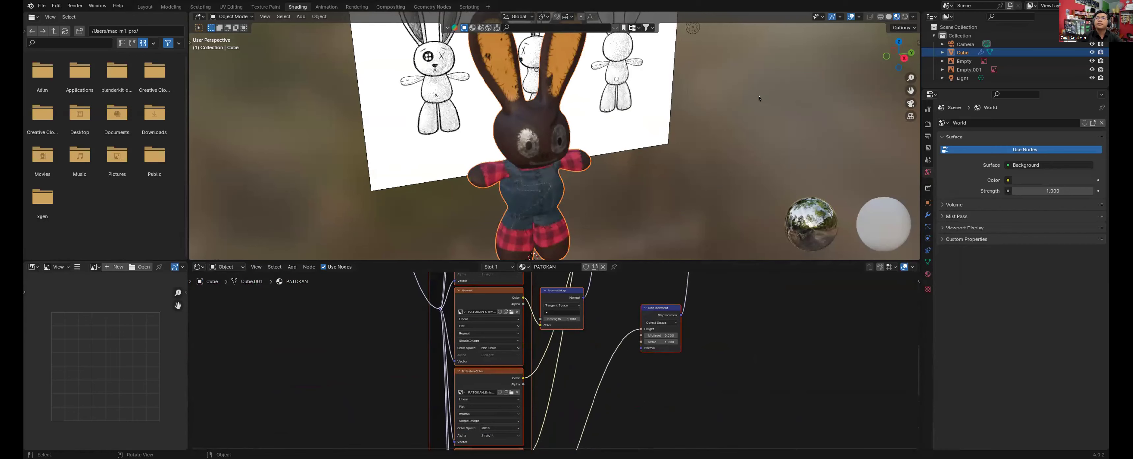
# Step: Save the Blender file and show the textured rabbit in rendered viewport shading
pyautogui.moveTo(760, 98); pyautogui.dragTo(527, 141, button='middle')
pyautogui.press('super+s')
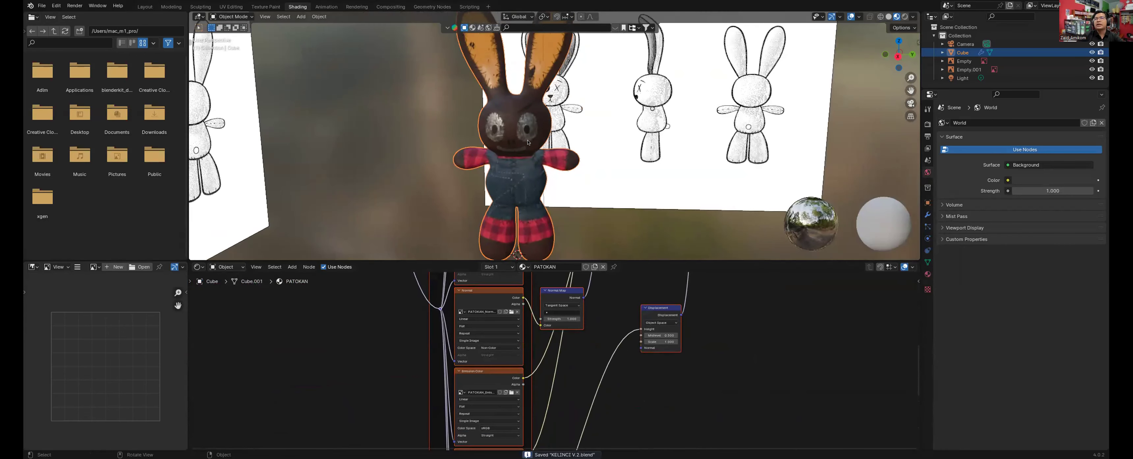
pyautogui.scroll(2, 527, 142)
pyautogui.scroll(-4, 529, 147)
pyautogui.moveTo(819, 39); pyautogui.dragTo(910, 10, button='middle')
pyautogui.click(905, 16)
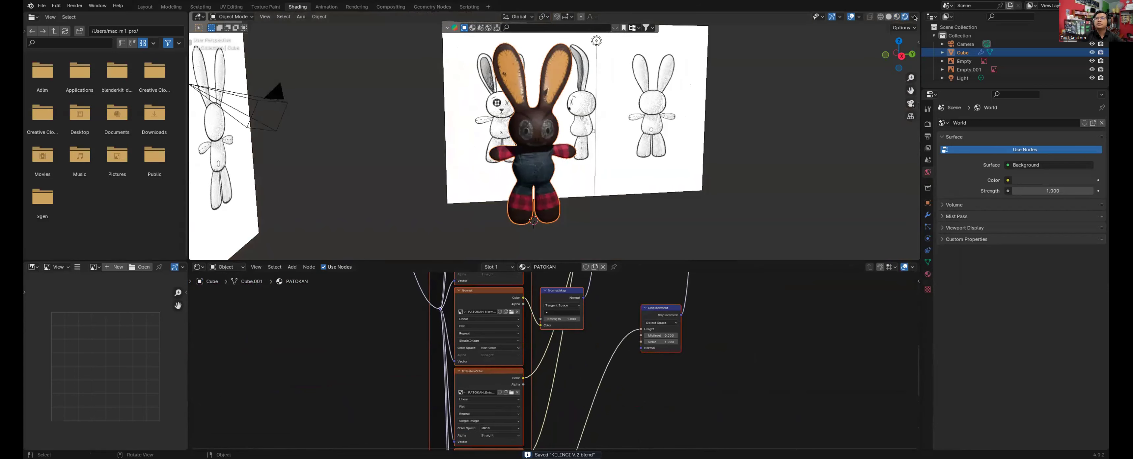
pyautogui.scroll(-3, 642, 102)
pyautogui.scroll(5, 642, 103)
pyautogui.moveTo(642, 103); pyautogui.dragTo(371, 79, button='middle')
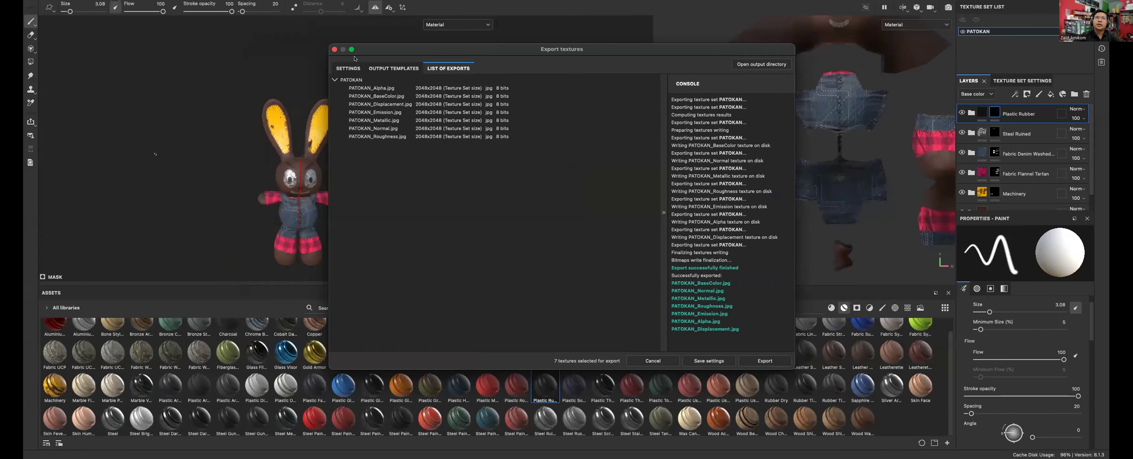
# Step: Switch to Substance Painter, close the export window, and check the rabbit's face there before returning to Blender
pyautogui.press('Escape')
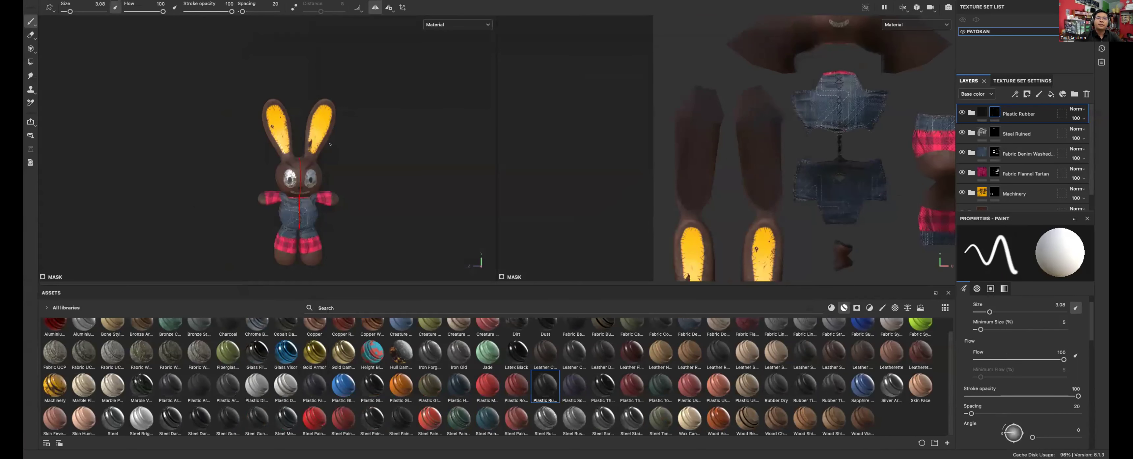
pyautogui.scroll(5, 322, 156)
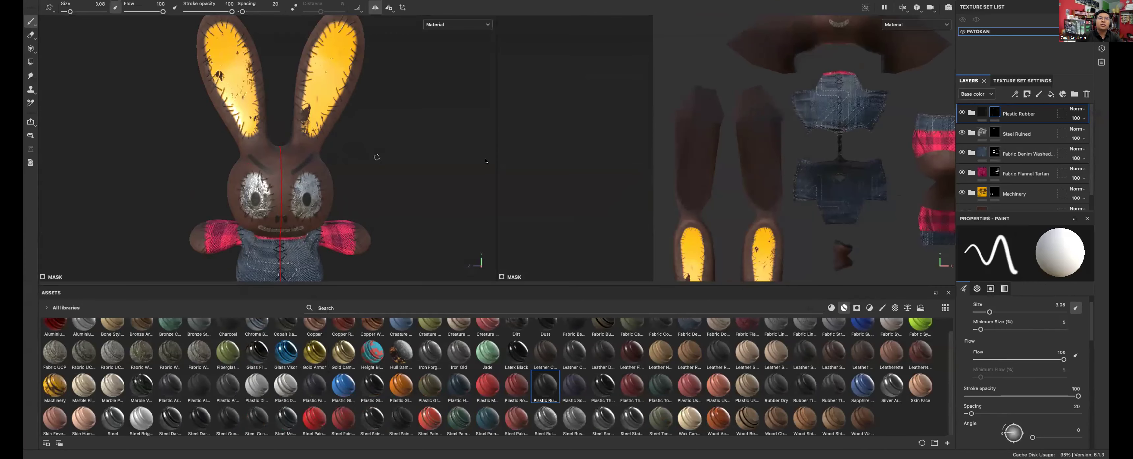
pyautogui.hotkey('ctrl', 'Right')
# Step: Compare the rabbit's eye and stitch textures in Blender with the painted original
pyautogui.moveTo(440, 153); pyautogui.dragTo(521, 153, button='middle')
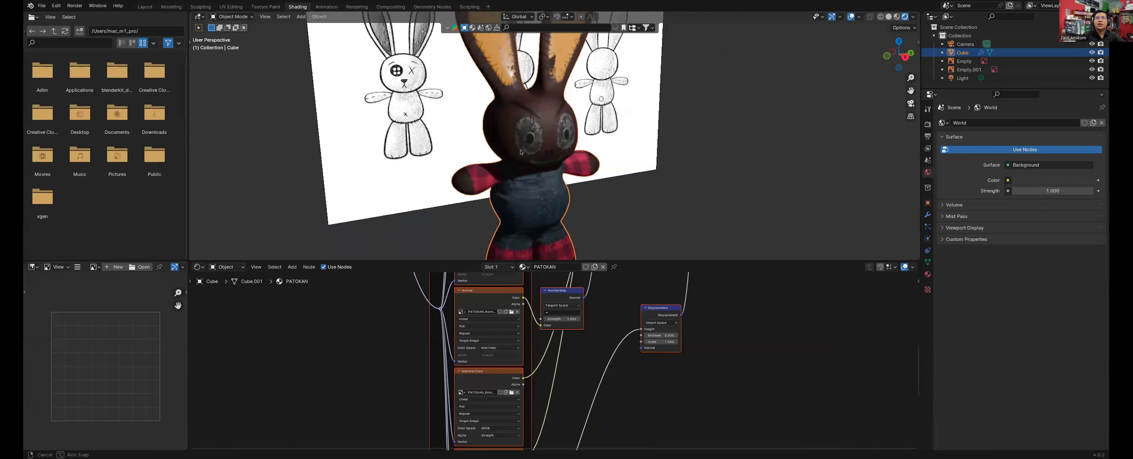
pyautogui.scroll(-5, 521, 153)
pyautogui.scroll(6, 520, 151)
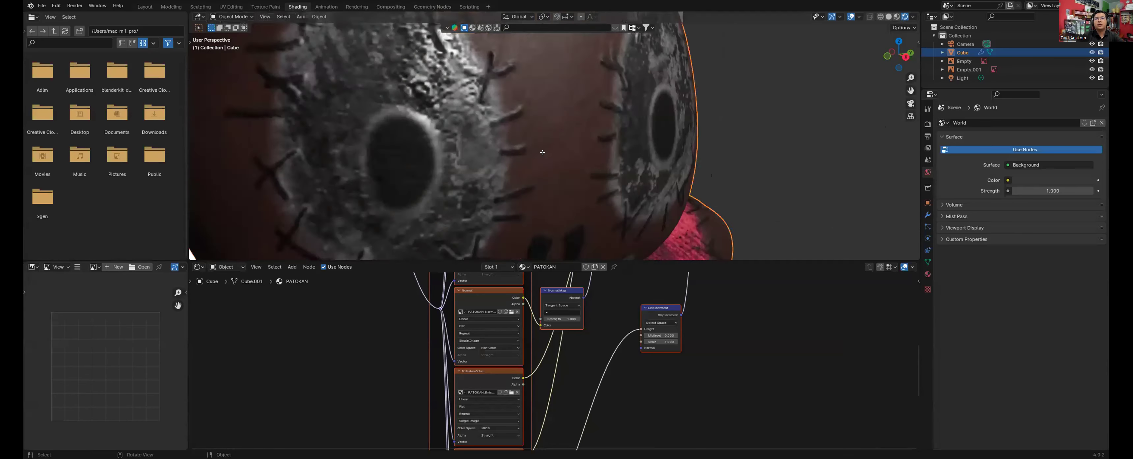
pyautogui.scroll(-2, 515, 151)
pyautogui.scroll(-3, 514, 150)
# Step: Enter Edit Mode on the rabbit and look over its mesh and seams
pyautogui.press('Tab')
pyautogui.moveTo(514, 150)
pyautogui.mouseDown(button='middle')
pyautogui.moveTo(533, 141)
pyautogui.moveTo(453, 147)
pyautogui.moveTo(478, 143)
pyautogui.mouseUp(button='middle')
pyautogui.press('z')
pyautogui.moveTo(478, 114); pyautogui.dragTo(443, 83, button='middle')
pyautogui.scroll(-5, 442, 83)
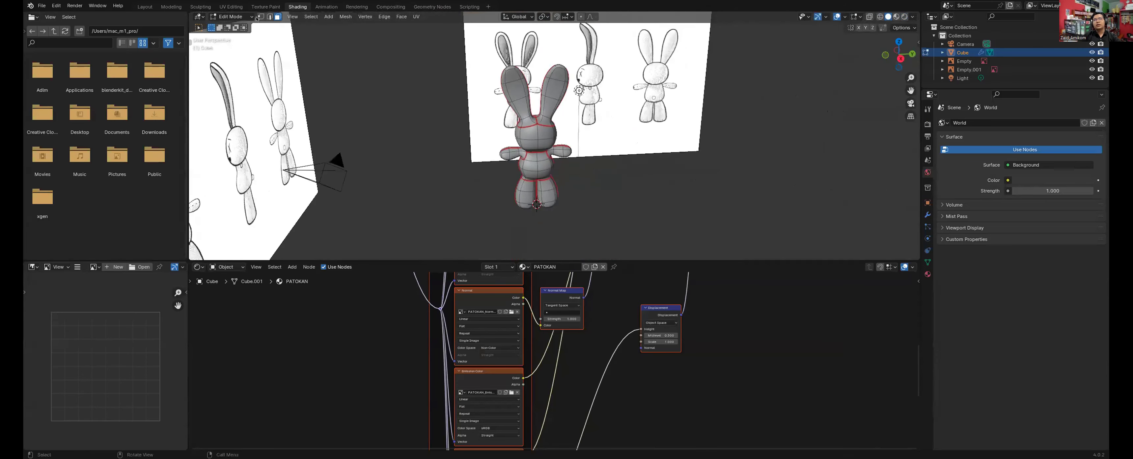
# Step: Open the Modeling workspace and set its viewport to rendered shading
pyautogui.click(146, 6)
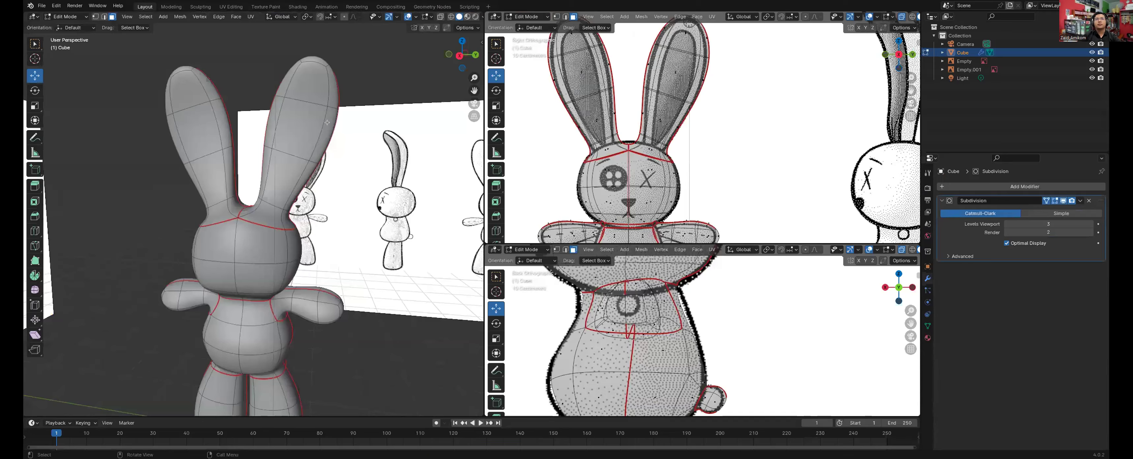
pyautogui.click(171, 6)
pyautogui.moveTo(376, 99); pyautogui.dragTo(409, 169, button='middle')
pyautogui.scroll(-2, 402, 154)
pyautogui.scroll(5, 408, 143)
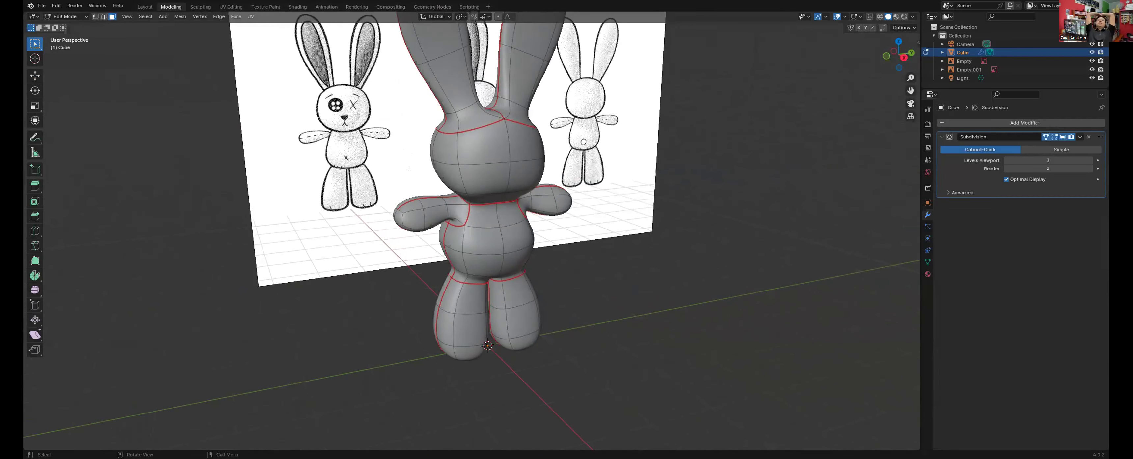
pyautogui.moveTo(776, 11)
pyautogui.click(897, 17)
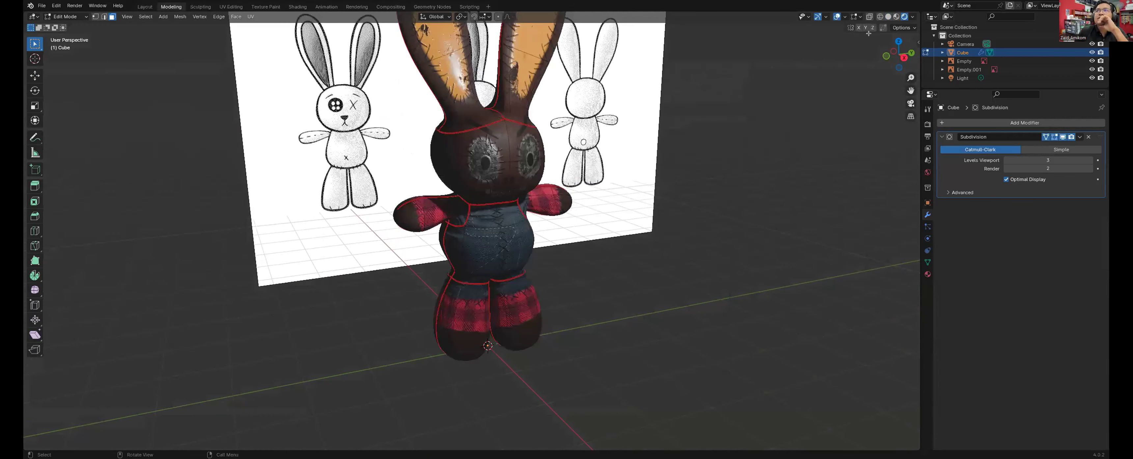
# Step: Return the rabbit to Object Mode and save the Blender file
pyautogui.press('Tab')
pyautogui.moveTo(497, 253)
pyautogui.mouseDown(button='middle')
pyautogui.moveTo(467, 252)
pyautogui.moveTo(508, 248)
pyautogui.mouseUp(button='middle')
pyautogui.scroll(3, 507, 249)
pyautogui.hotkey('ctrl', 's')
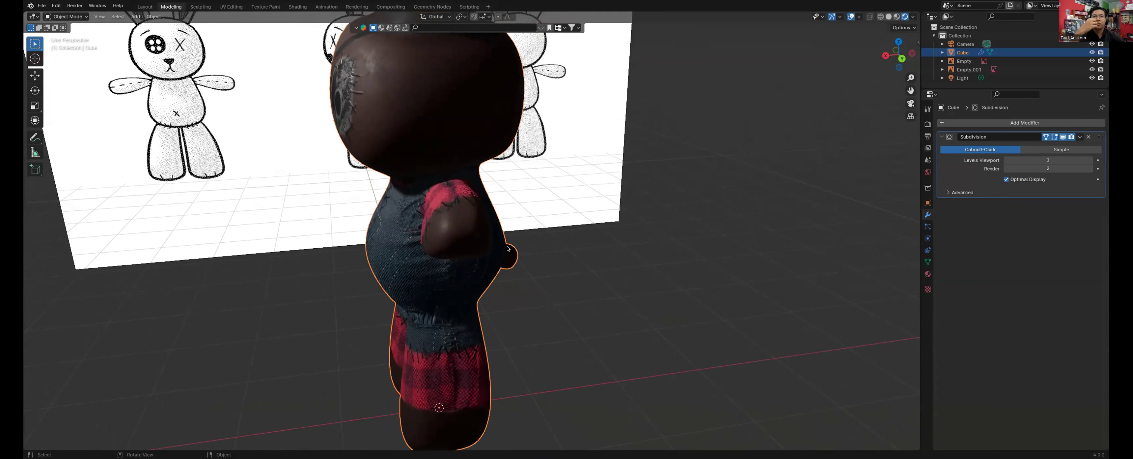
# Step: Review the textured rabbit from different angles with the rabbit deselected
pyautogui.moveTo(463, 217); pyautogui.dragTo(456, 274, button='middle')
pyautogui.scroll(-2, 500, 270)
pyautogui.click(501, 270)
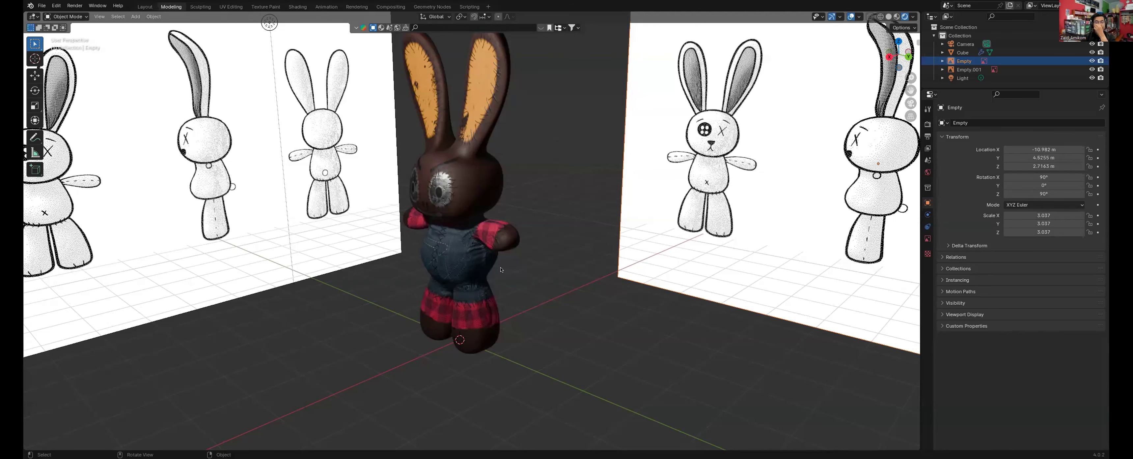
pyautogui.scroll(-4, 501, 270)
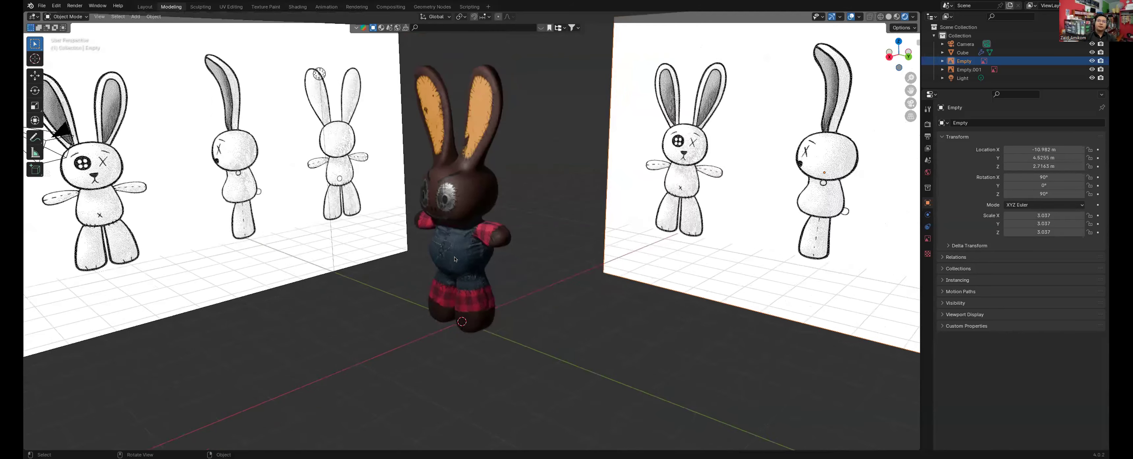
pyautogui.scroll(5, 490, 259)
pyautogui.moveTo(490, 259); pyautogui.dragTo(457, 269, button='middle')
# Step: Select the rabbit and inspect the clothing, stitches, eyes and eyebrows up close
pyautogui.click(515, 275)
pyautogui.scroll(5, 585, 244)
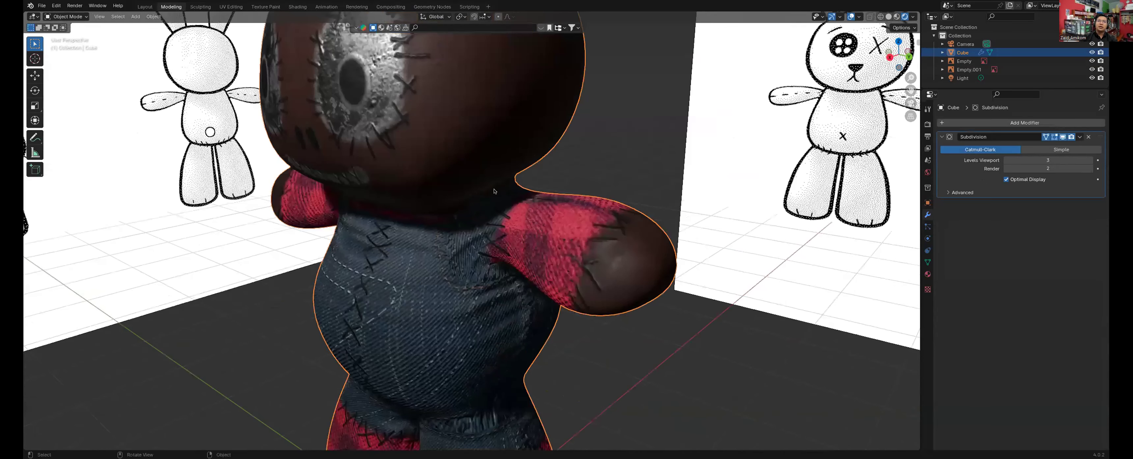
pyautogui.moveTo(494, 191); pyautogui.dragTo(511, 189, button='middle')
pyautogui.keyDown('shift'); pyautogui.moveTo(412, 108); pyautogui.dragTo(469, 181, button='middle'); pyautogui.keyUp('shift')
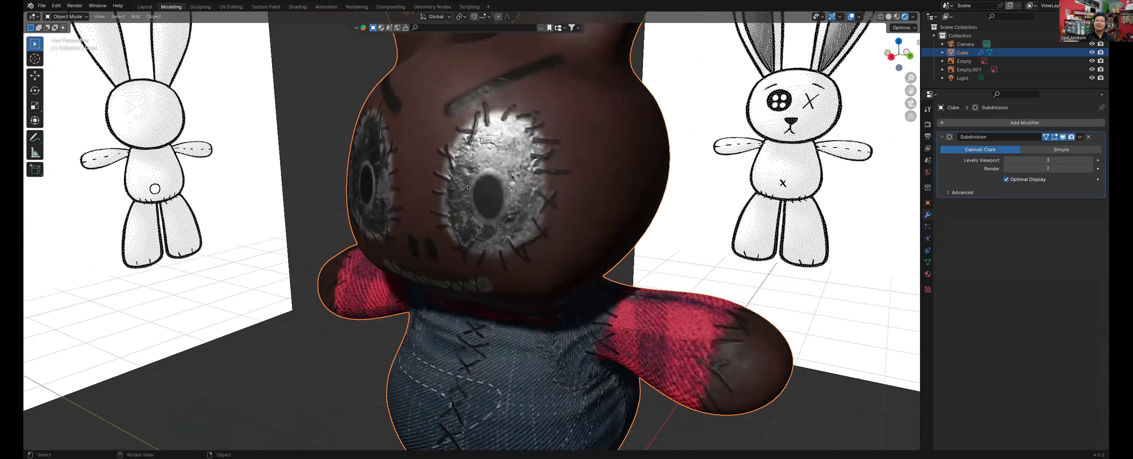
pyautogui.scroll(-1, 468, 187)
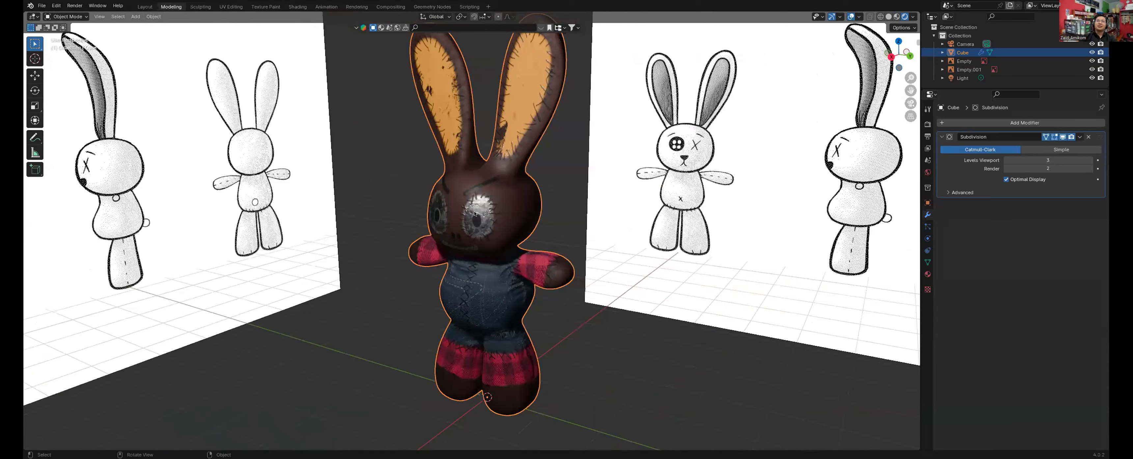
pyautogui.scroll(5, 474, 214)
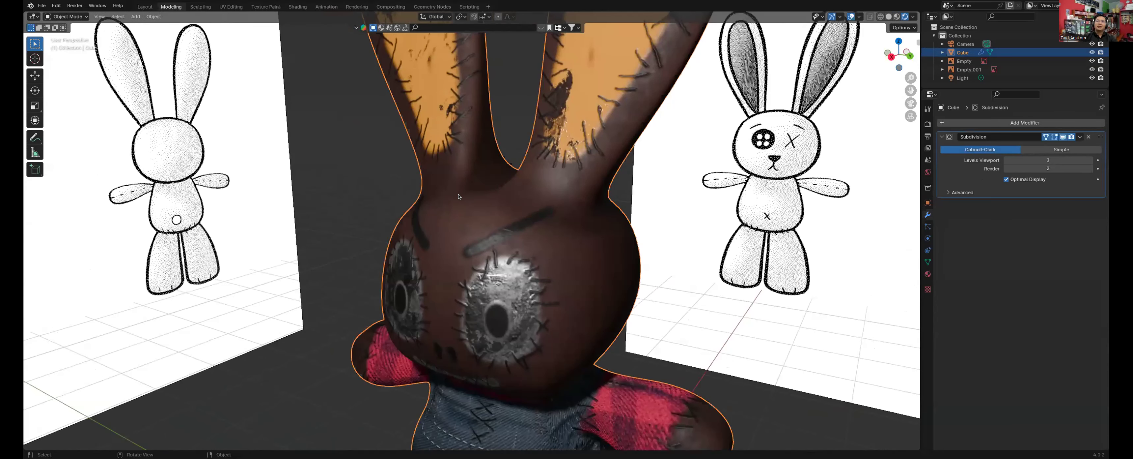
pyautogui.moveTo(459, 200); pyautogui.dragTo(391, 238, button='middle')
pyautogui.scroll(4, 517, 218)
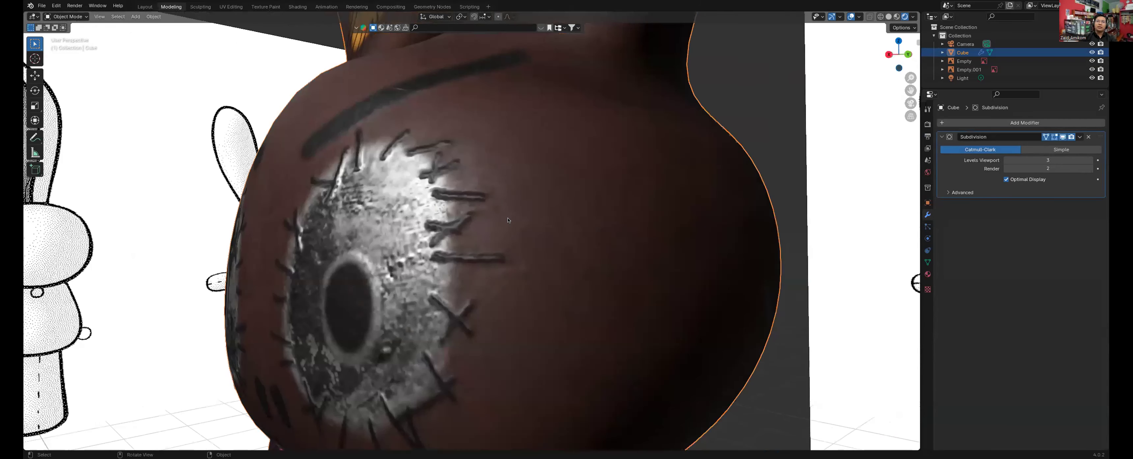
pyautogui.scroll(-4, 517, 217)
pyautogui.moveTo(558, 220); pyautogui.dragTo(541, 193, button='middle')
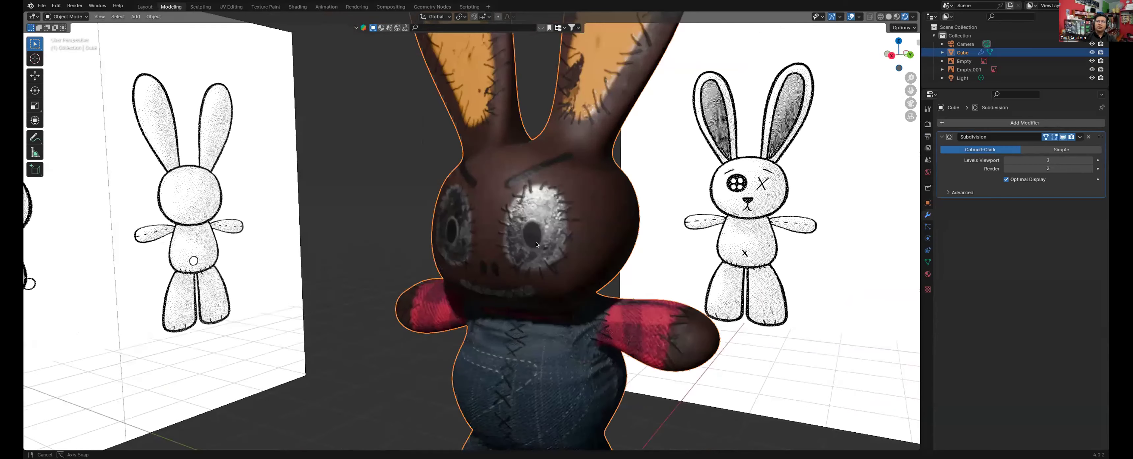
pyautogui.moveTo(536, 244); pyautogui.dragTo(539, 247, button='middle')
# Step: Review the whole rabbit beside the reference drawings, then select the Empty reference image so the rabbit is deselected
pyautogui.scroll(-5, 555, 253)
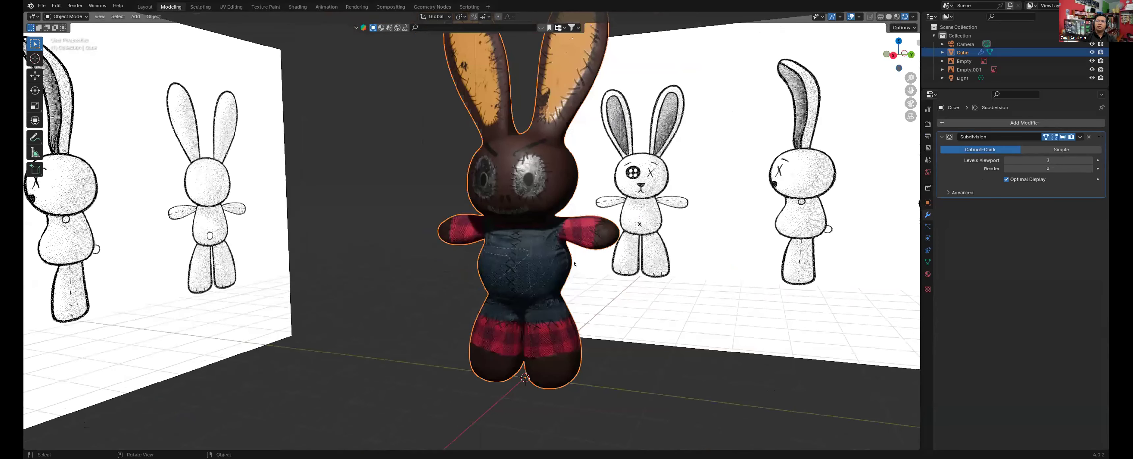
pyautogui.scroll(-4, 575, 263)
pyautogui.scroll(3, 473, 237)
pyautogui.moveTo(473, 237); pyautogui.dragTo(523, 222, button='middle')
pyautogui.scroll(-3, 523, 222)
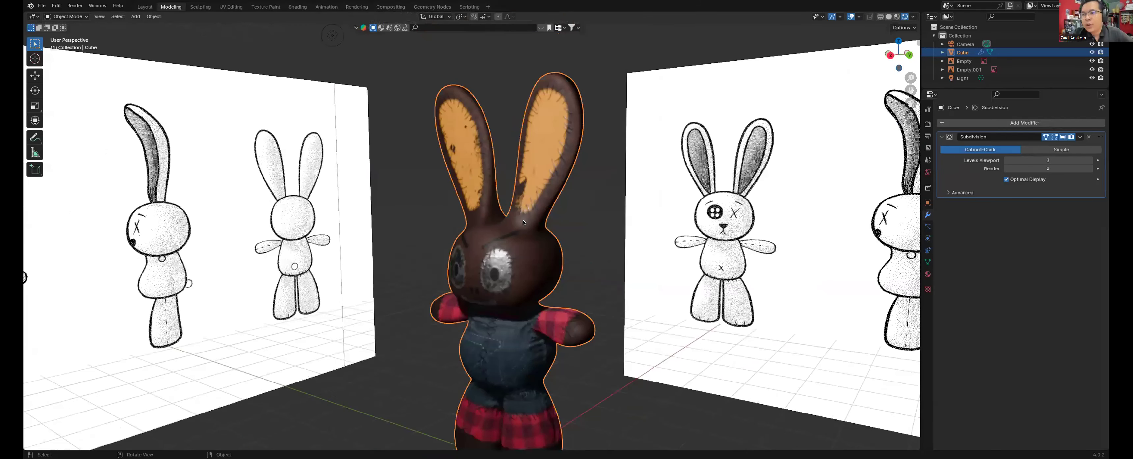
pyautogui.scroll(-2, 524, 221)
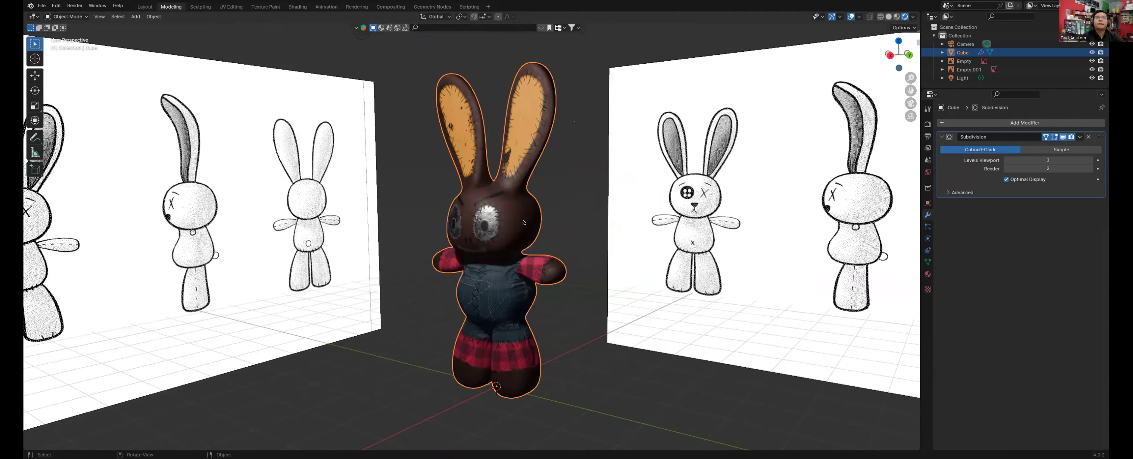
pyautogui.click(735, 191)
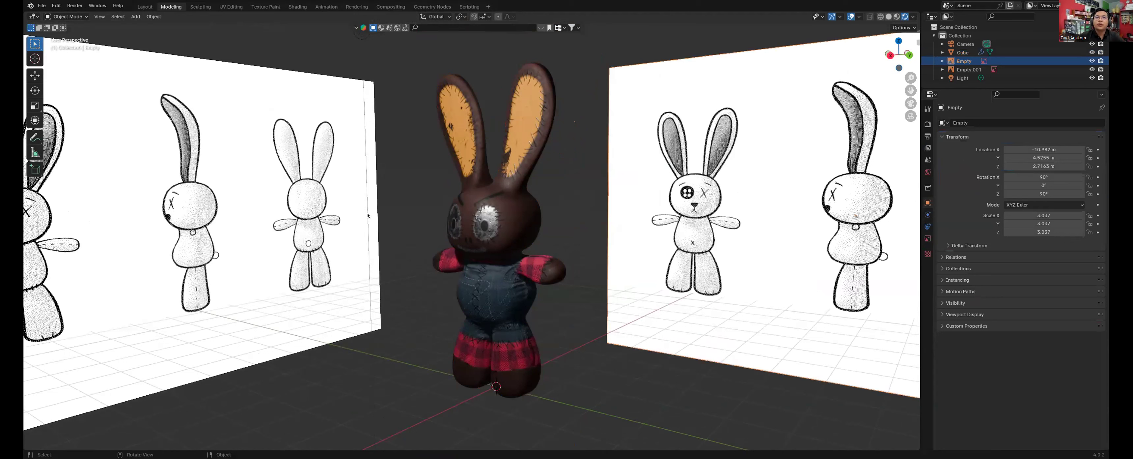
# Step: Hide both Empty reference images in the viewport and save the Blender file
pyautogui.keyDown('shift'); pyautogui.click(308, 230); pyautogui.keyUp('shift')
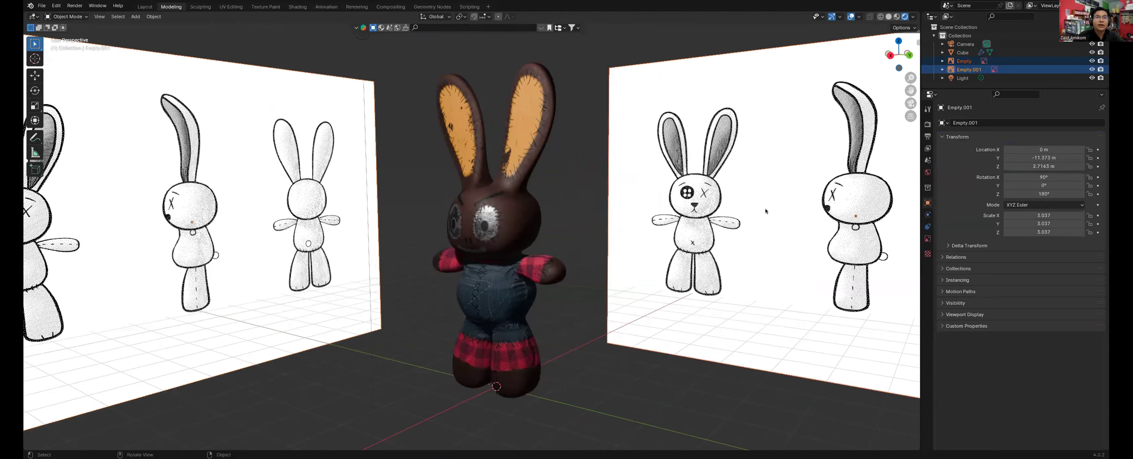
pyautogui.click(1092, 69)
pyautogui.click(1092, 61)
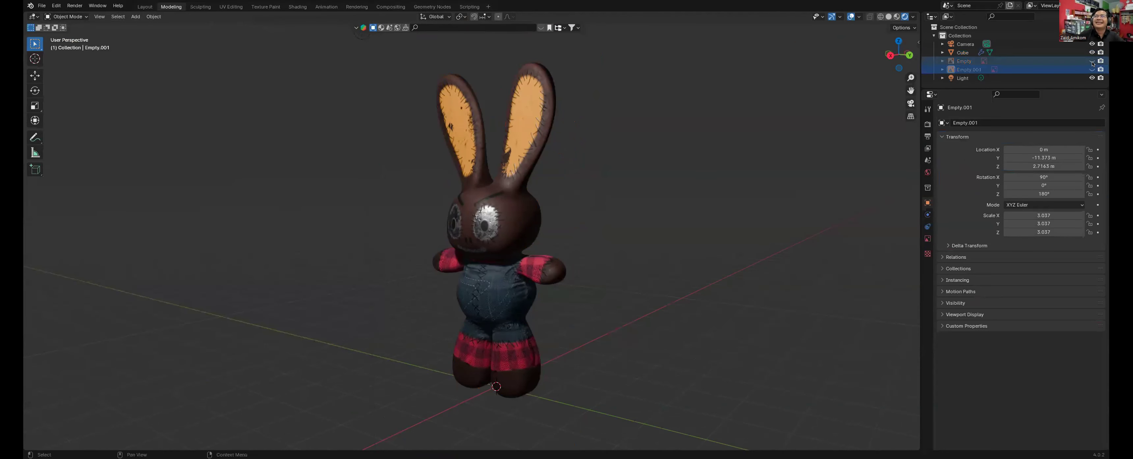
pyautogui.scroll(-5, 597, 182)
pyautogui.scroll(3, 598, 182)
pyautogui.hotkey('ctrl', 's')
# Step: Change the scene's point light to a Sun light with a strength of 5 and save the file
pyautogui.moveTo(597, 182); pyautogui.dragTo(663, 127, button='middle')
pyautogui.click(662, 130)
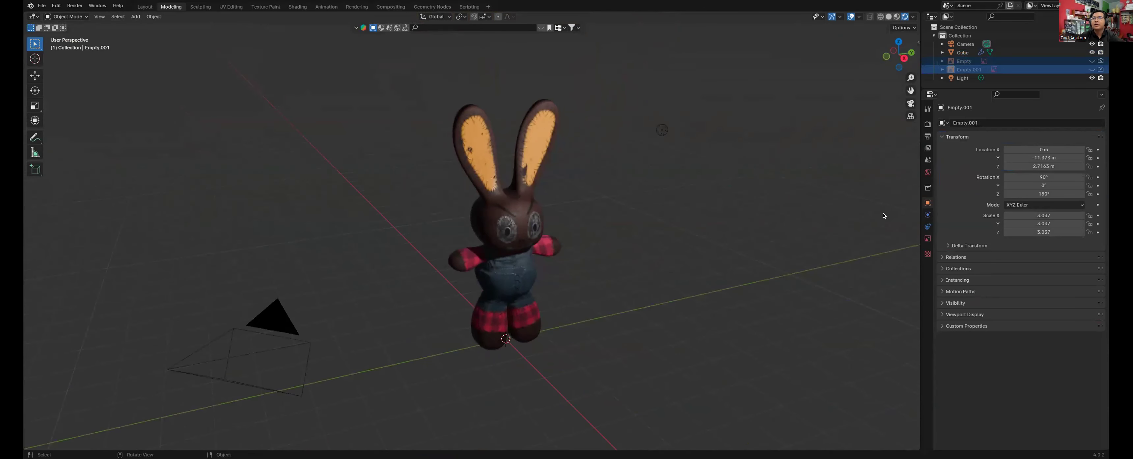
pyautogui.click(928, 238)
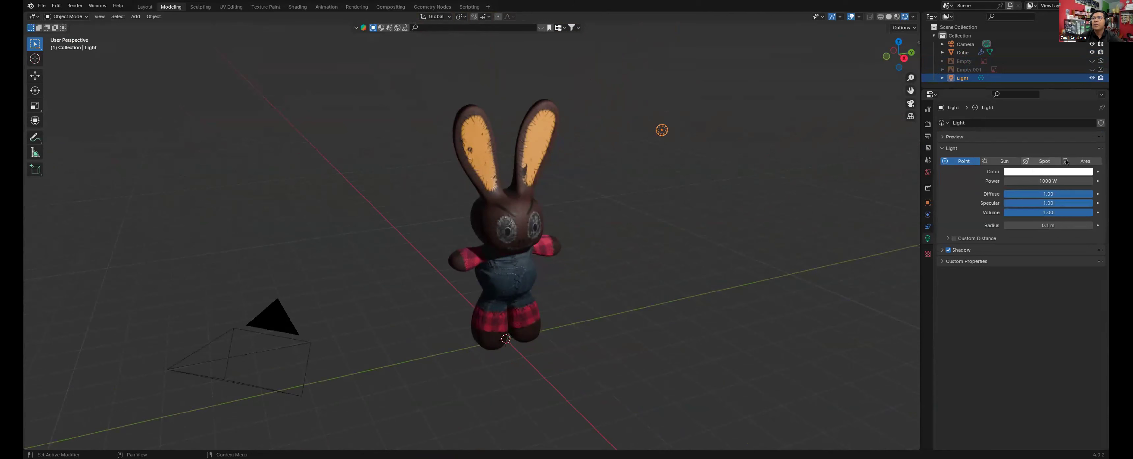
pyautogui.click(1007, 163)
pyautogui.click(1051, 181)
pyautogui.write('4')
pyautogui.write('5')
pyautogui.press('Return')
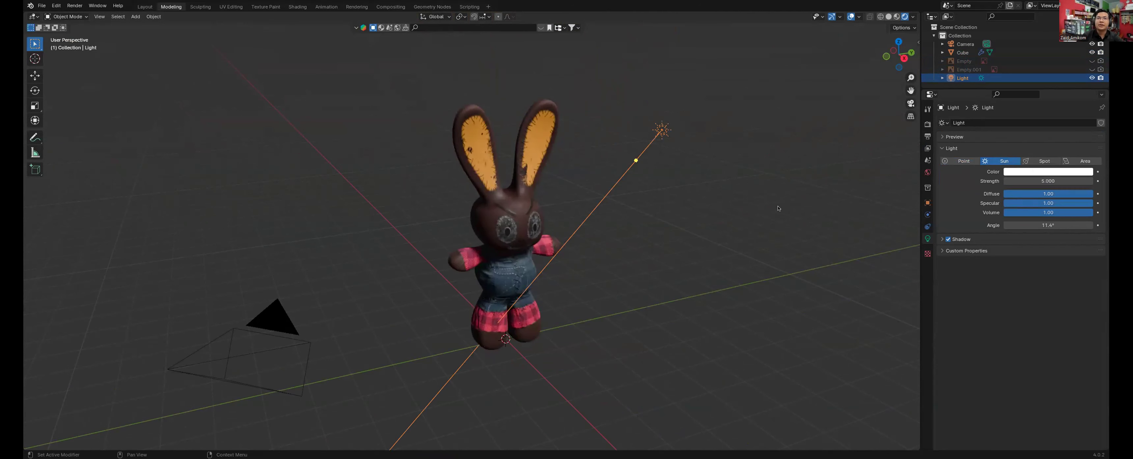
pyautogui.hotkey('ctrl', 's')
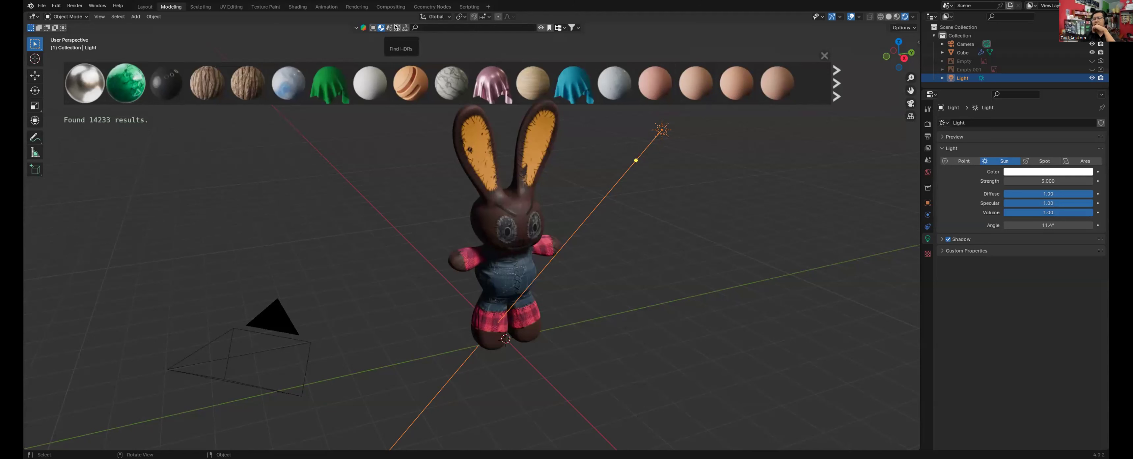
# Step: Browse the online HDRIs with free ones listed first and load the Empty hall HDRI as the scene's environment
pyautogui.click(396, 27)
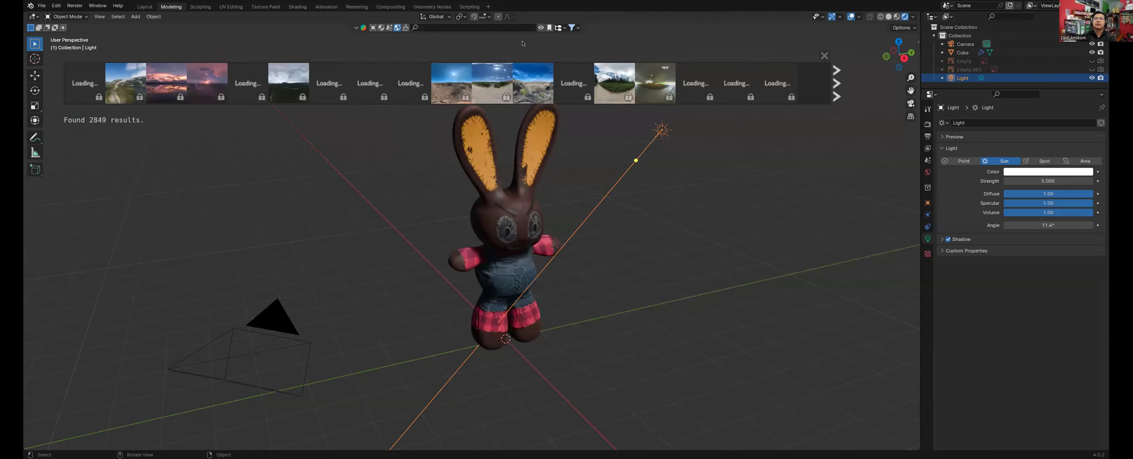
pyautogui.click(572, 28)
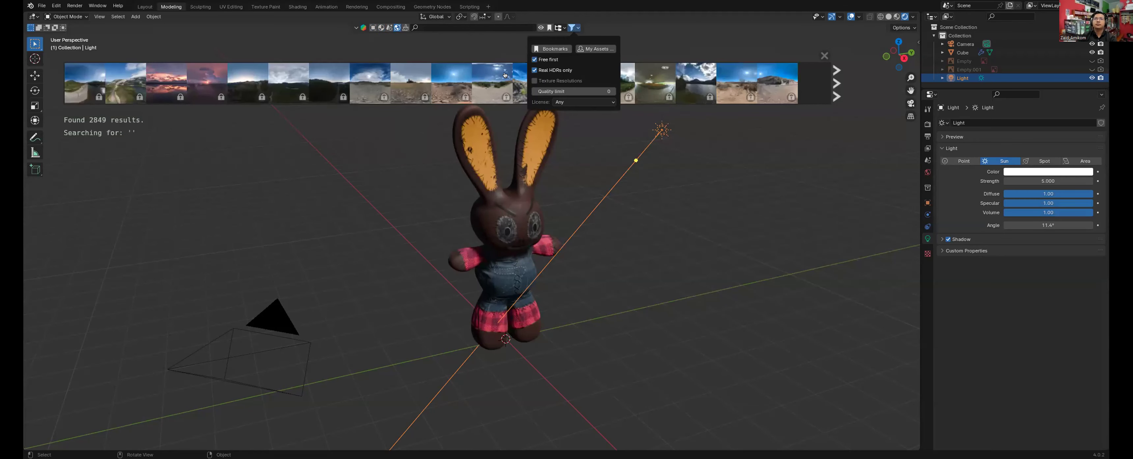
pyautogui.moveTo(473, 75)
pyautogui.scroll(-5, 473, 75)
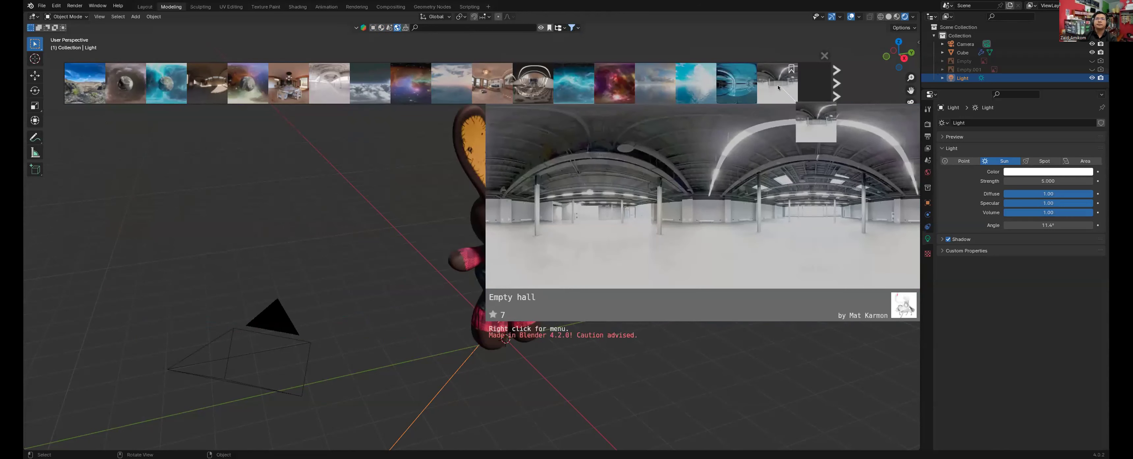
pyautogui.click(763, 88)
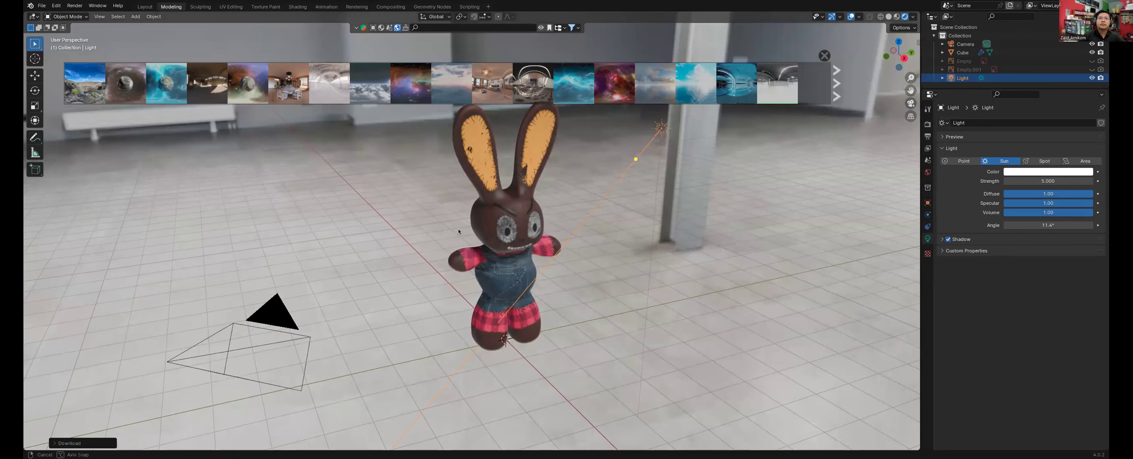
# Step: Check the viewport shading options and switch Scene World off and on to compare the lighting on the rabbit
pyautogui.moveTo(728, 124); pyautogui.dragTo(733, 95, button='middle')
pyautogui.click(913, 16)
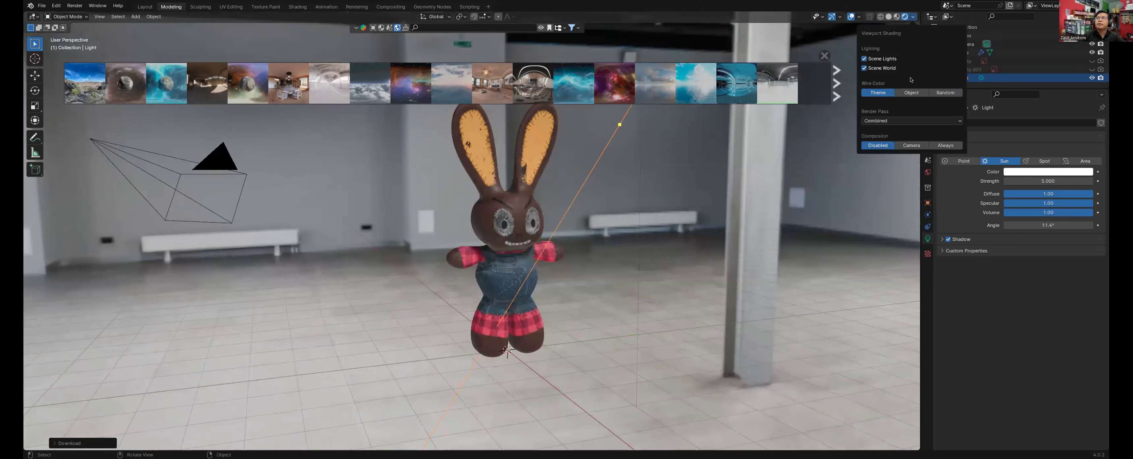
pyautogui.click(897, 17)
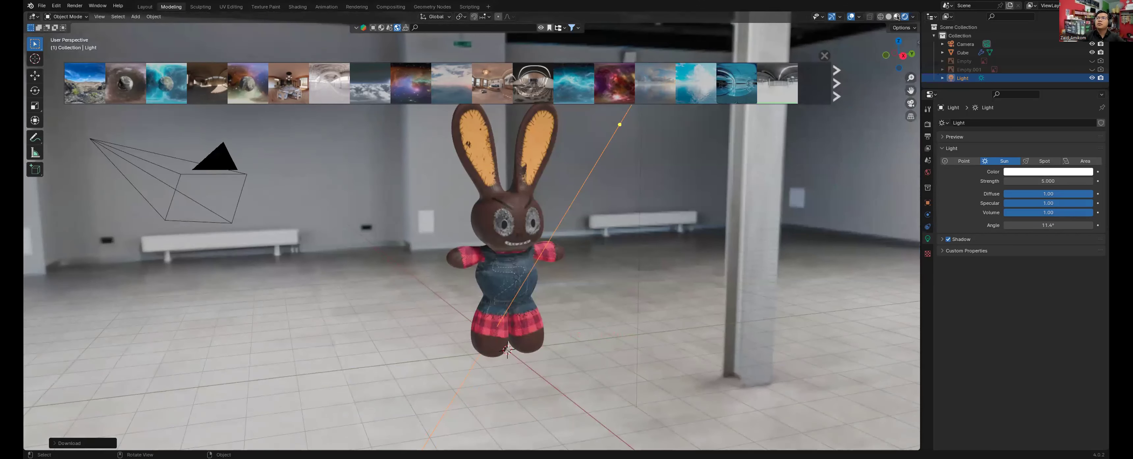
pyautogui.click(904, 16)
pyautogui.click(911, 17)
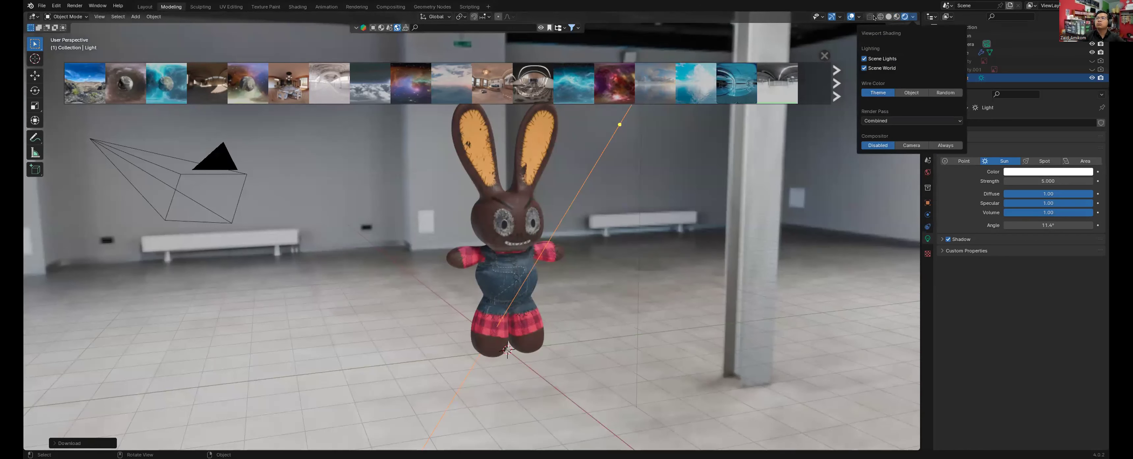
pyautogui.click(859, 16)
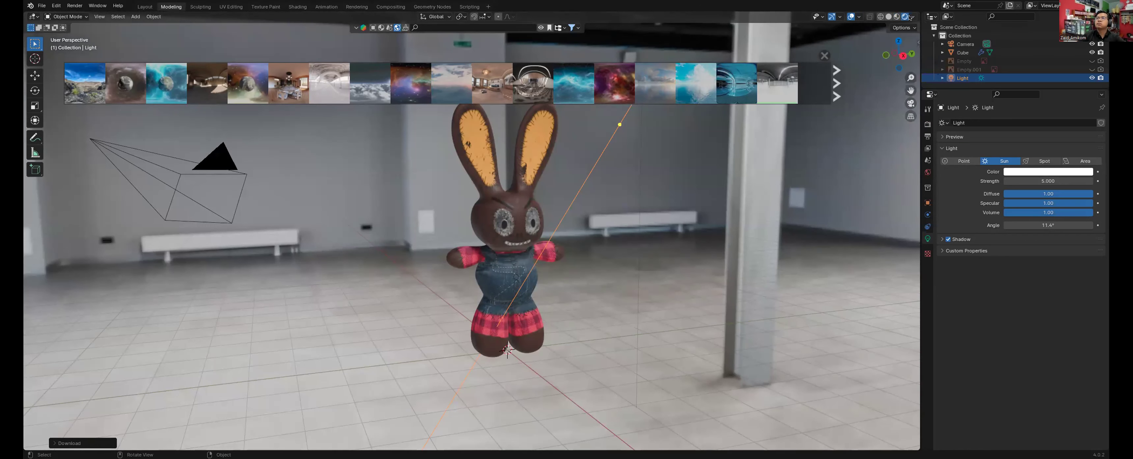
pyautogui.click(912, 17)
pyautogui.click(864, 68)
pyautogui.click(865, 67)
pyautogui.click(865, 67)
pyautogui.click(864, 68)
pyautogui.scroll(-2, 638, 207)
pyautogui.scroll(3, 632, 202)
pyautogui.moveTo(632, 203); pyautogui.dragTo(611, 198, button='middle')
# Step: Look through the viewport shading and overlay options, leaving the settings as they are, and deselect the light
pyautogui.click(860, 17)
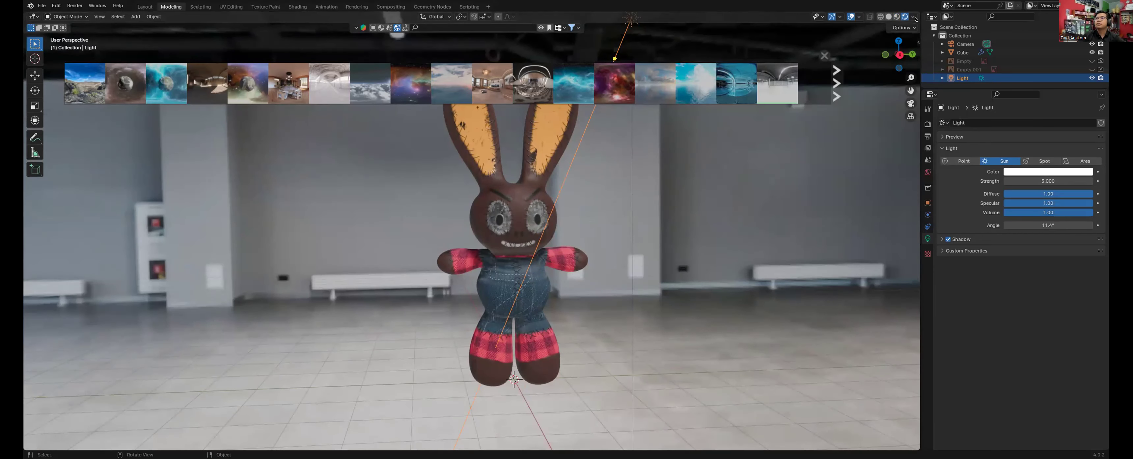
pyautogui.click(915, 17)
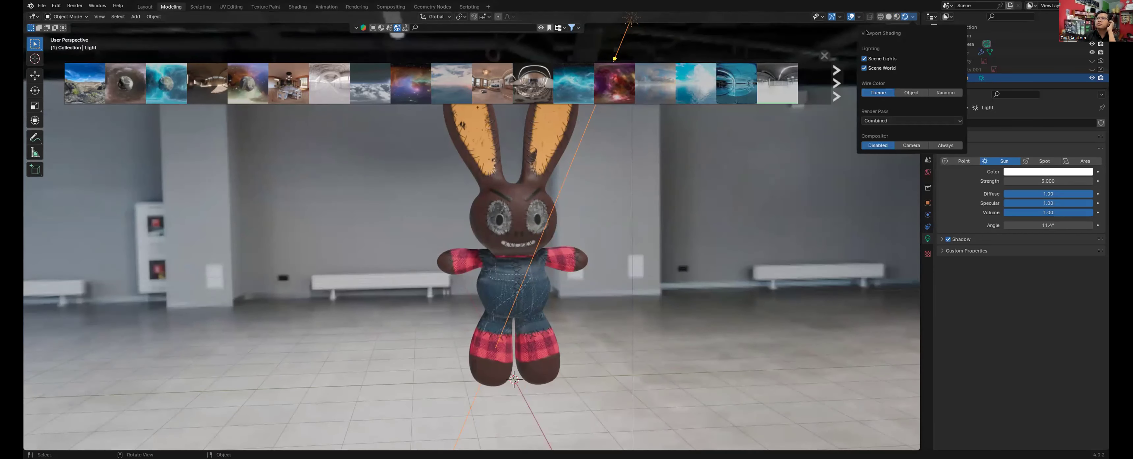
pyautogui.click(858, 17)
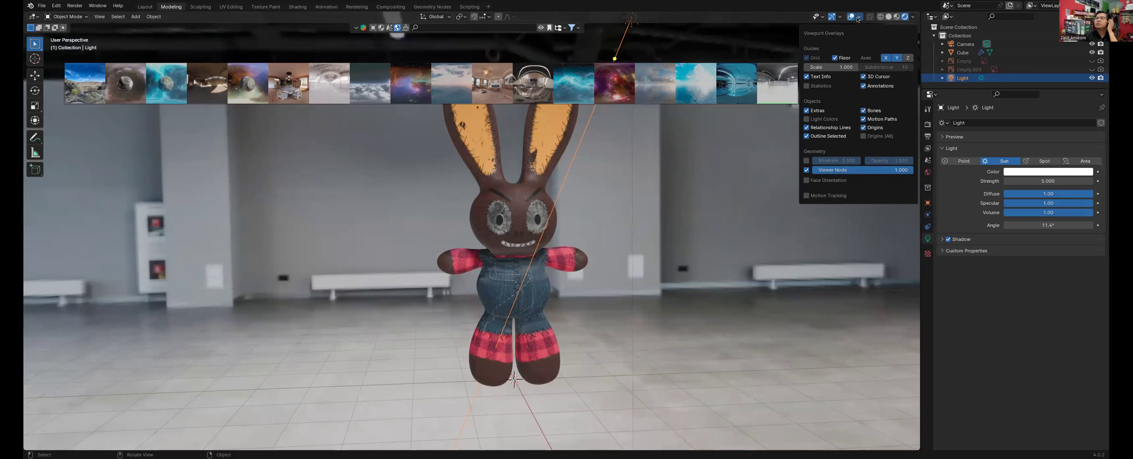
pyautogui.click(721, 145)
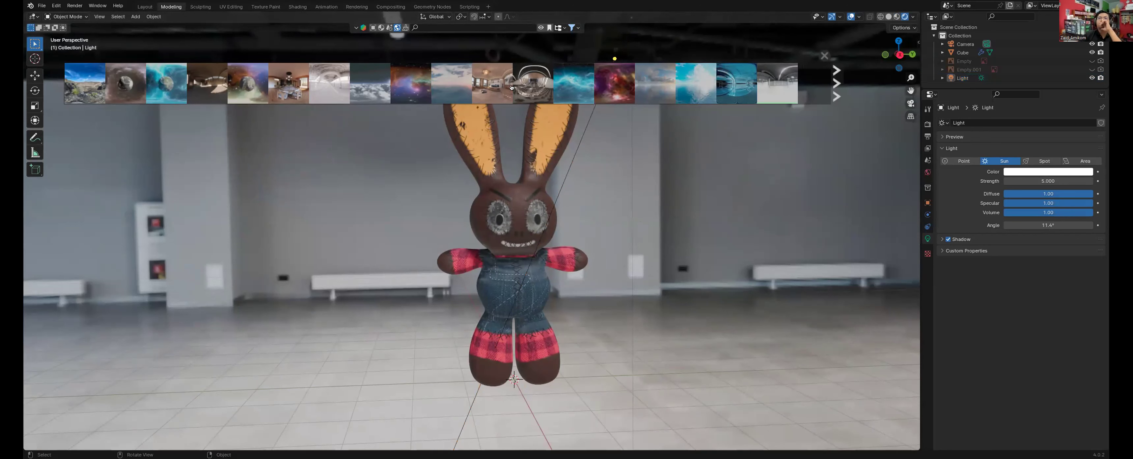
# Step: Add a mesh cube at the rabbit's feet and scale it up uniformly as a pedestal
pyautogui.moveTo(347, 178); pyautogui.dragTo(426, 234, button='middle')
pyautogui.hotkey('shift', 'a')
pyautogui.moveTo(432, 254)
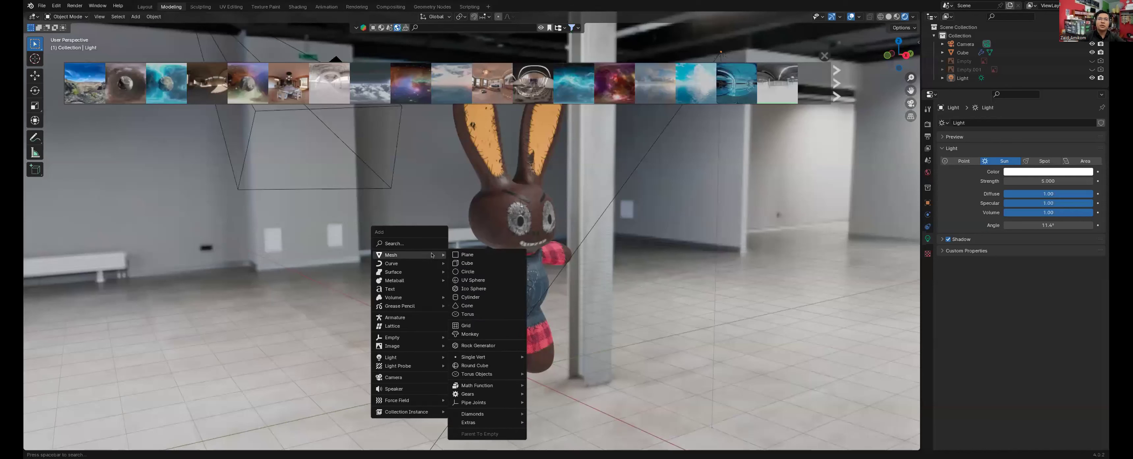
pyautogui.click(465, 263)
pyautogui.press('s')
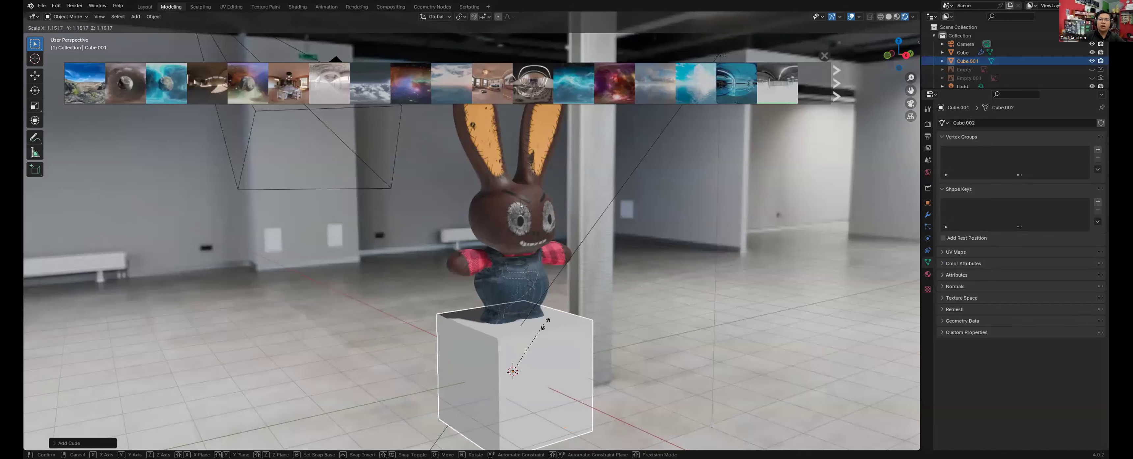
pyautogui.click(578, 326)
# Step: Shift the cube slightly along Y and lower it about 1.8 m along Z so the rabbit stands on top
pyautogui.moveTo(589, 325); pyautogui.dragTo(575, 323, button='middle')
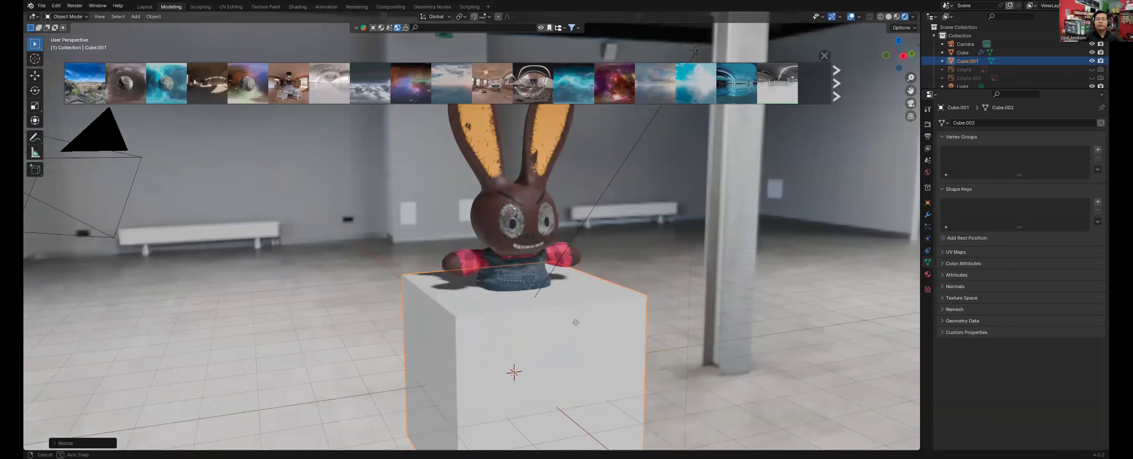
pyautogui.press('g')
pyautogui.press('y')
pyautogui.click(596, 326)
pyautogui.press('g')
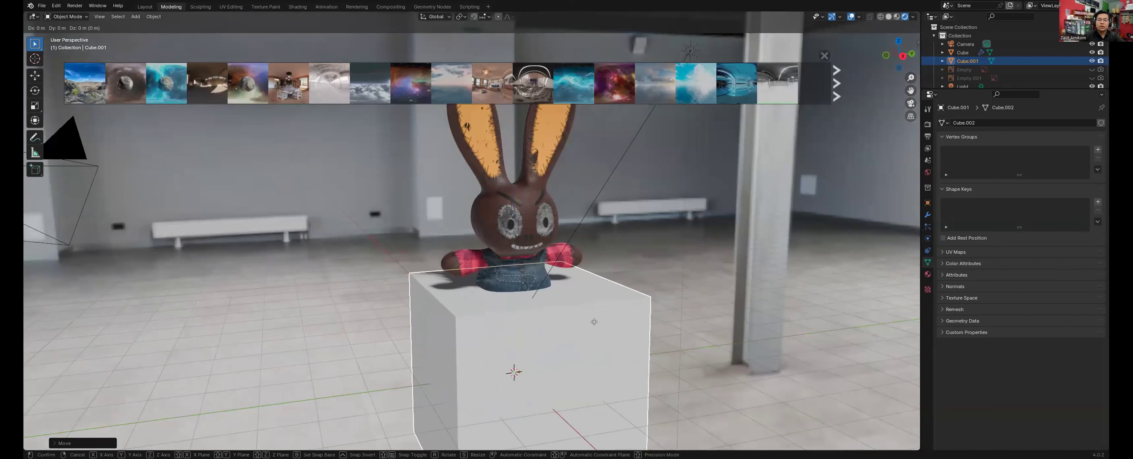
pyautogui.press('z')
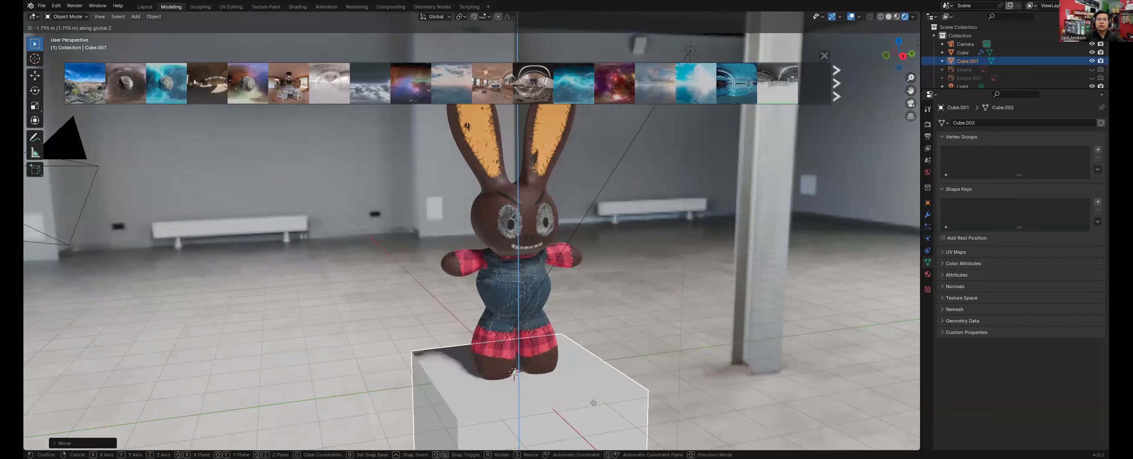
pyautogui.click(594, 406)
# Step: Browse the online material library and search it for wood
pyautogui.scroll(-5, 594, 407)
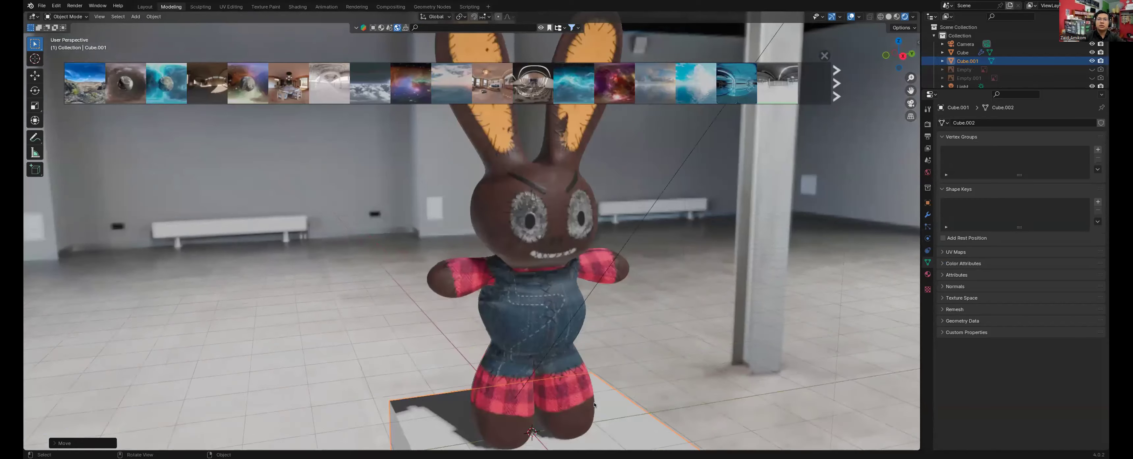
pyautogui.moveTo(564, 392); pyautogui.dragTo(458, 86, button='middle')
pyautogui.click(381, 28)
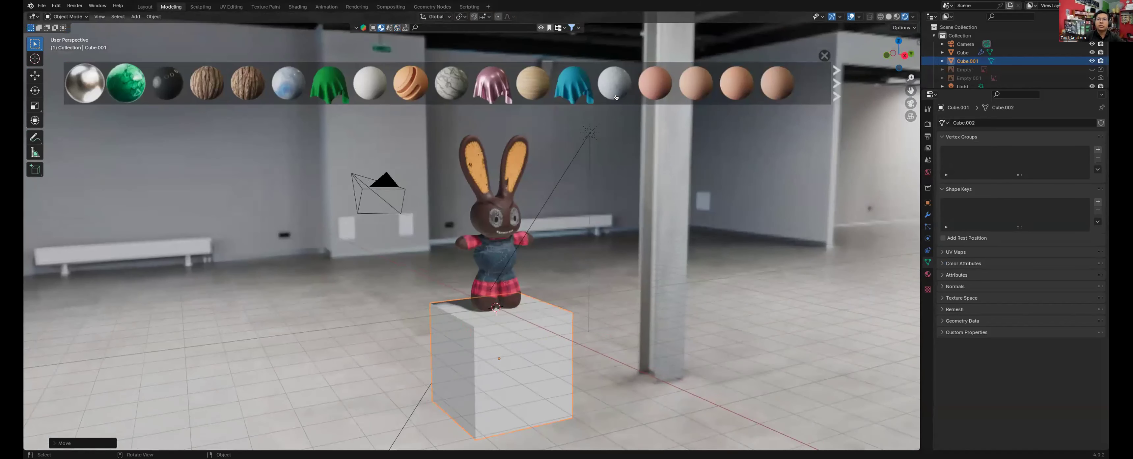
pyautogui.scroll(-5, 520, 84)
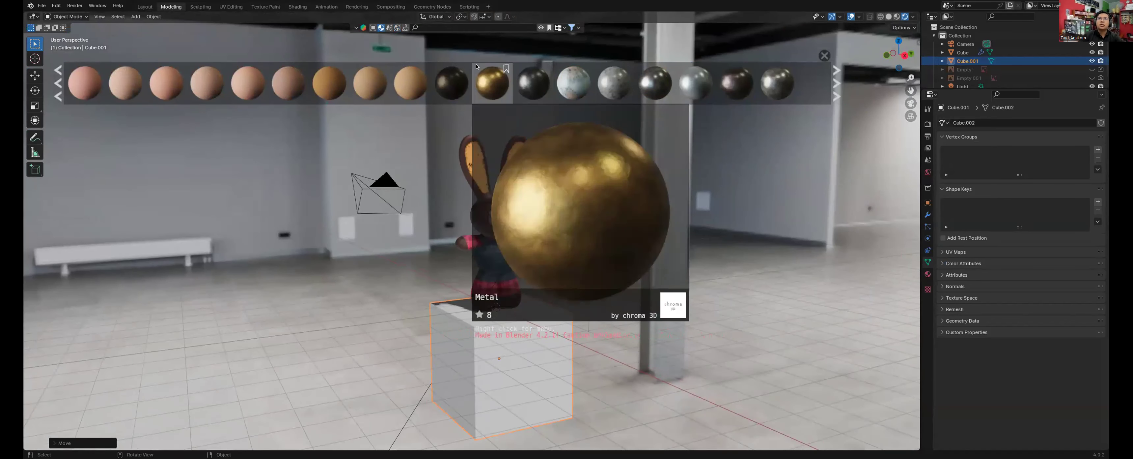
pyautogui.click(442, 26)
pyautogui.write('wood')
pyautogui.press('Return')
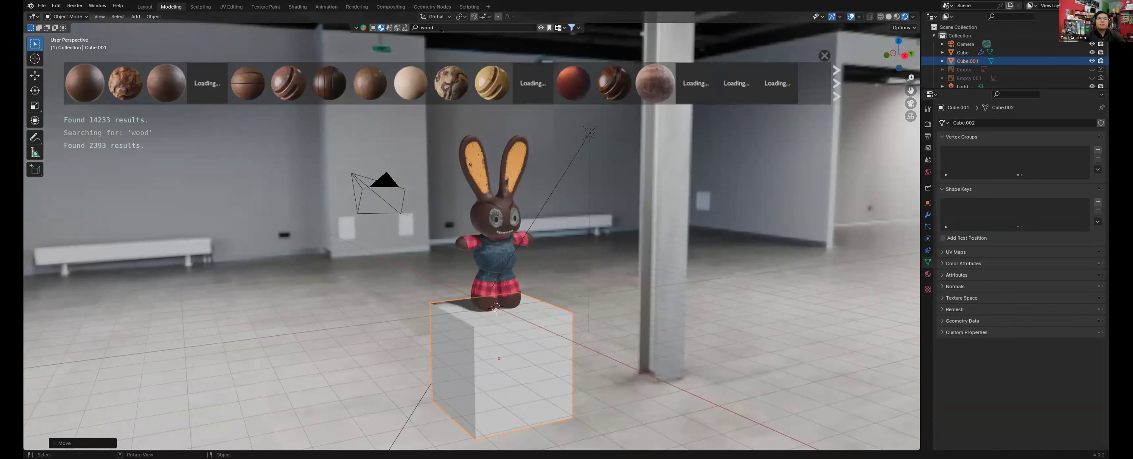
# Step: Apply the knotty Wood material with dark veins to the pedestal cube
pyautogui.moveTo(462, 79)
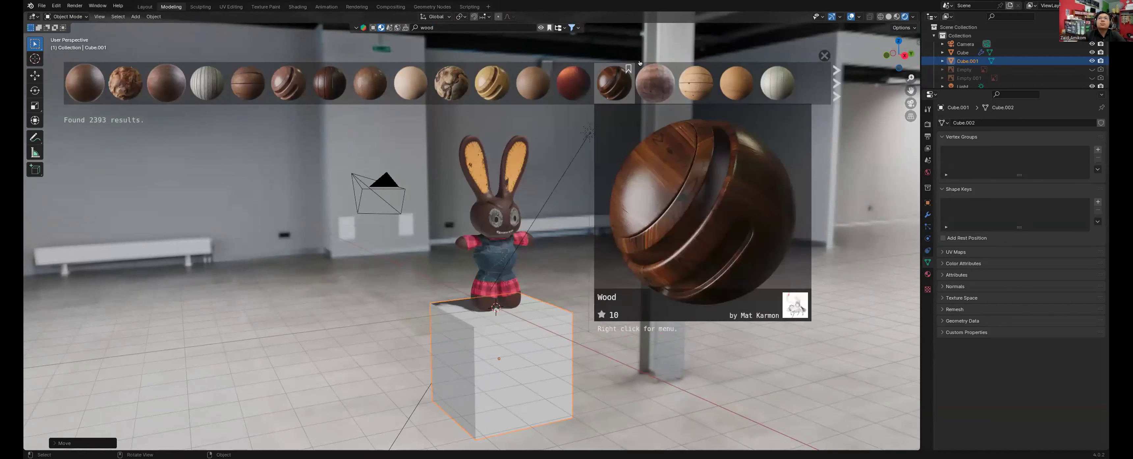
pyautogui.click(455, 88)
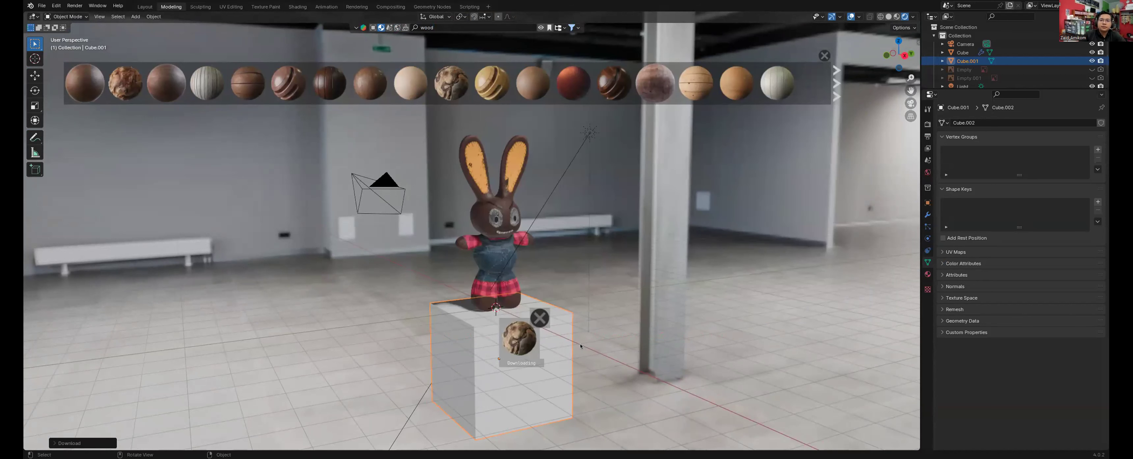
pyautogui.scroll(4, 497, 330)
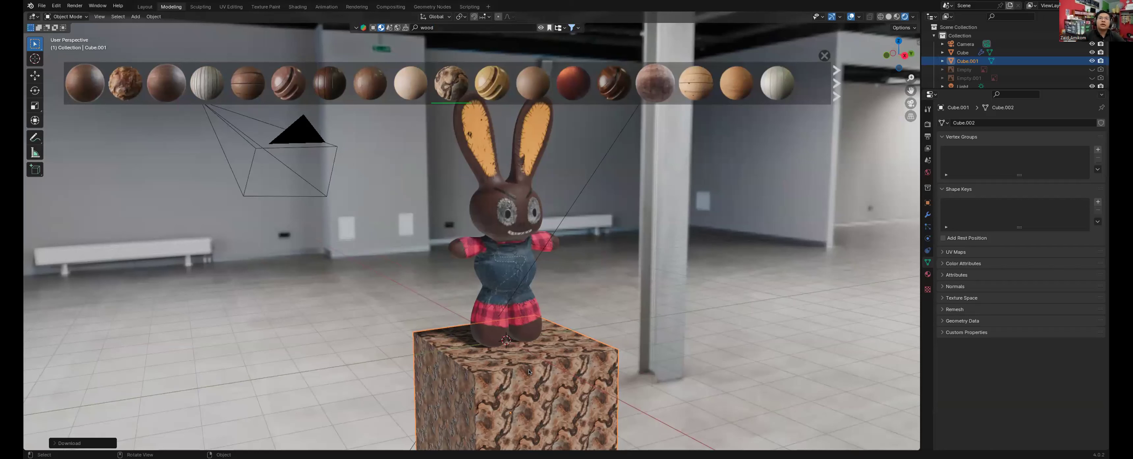
pyautogui.scroll(-3, 529, 372)
pyautogui.scroll(2, 461, 262)
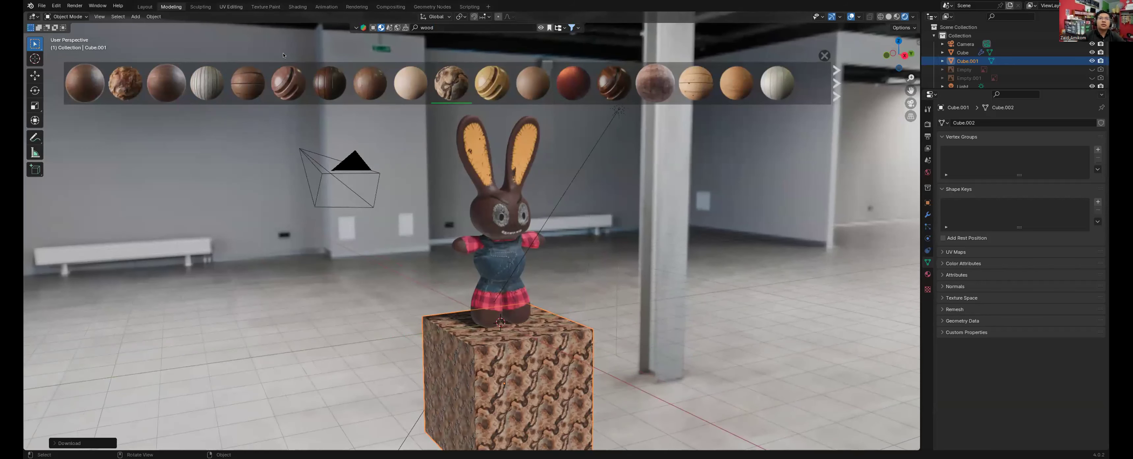
# Step: Unwrap the pedestal cube's faces in the UV Editing workspace and return the cube to Object Mode
pyautogui.click(231, 6)
pyautogui.keyDown('shift'); pyautogui.moveTo(638, 433); pyautogui.dragTo(618, 329, button='middle'); pyautogui.keyUp('shift')
pyautogui.press('`')
pyautogui.press('Escape')
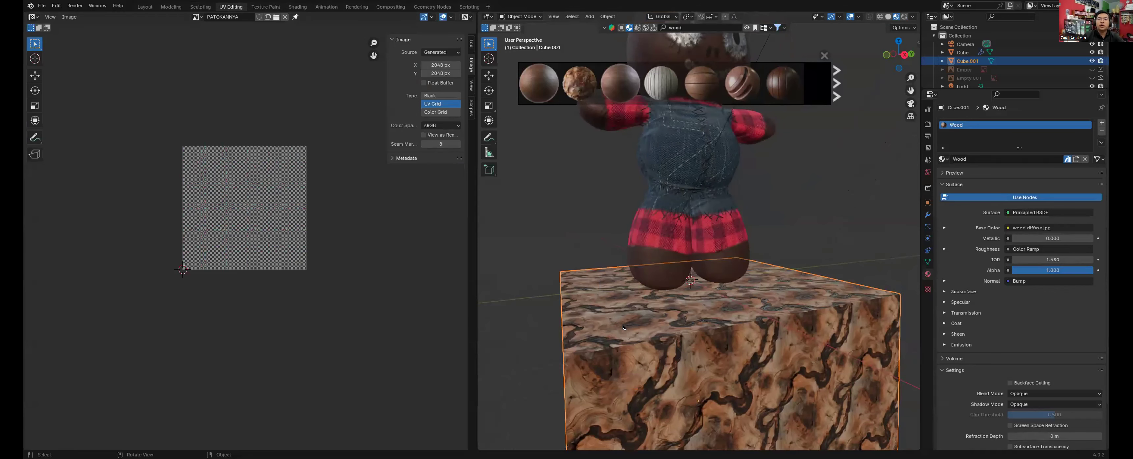
pyautogui.press('Tab')
pyautogui.scroll(-7, 308, 268)
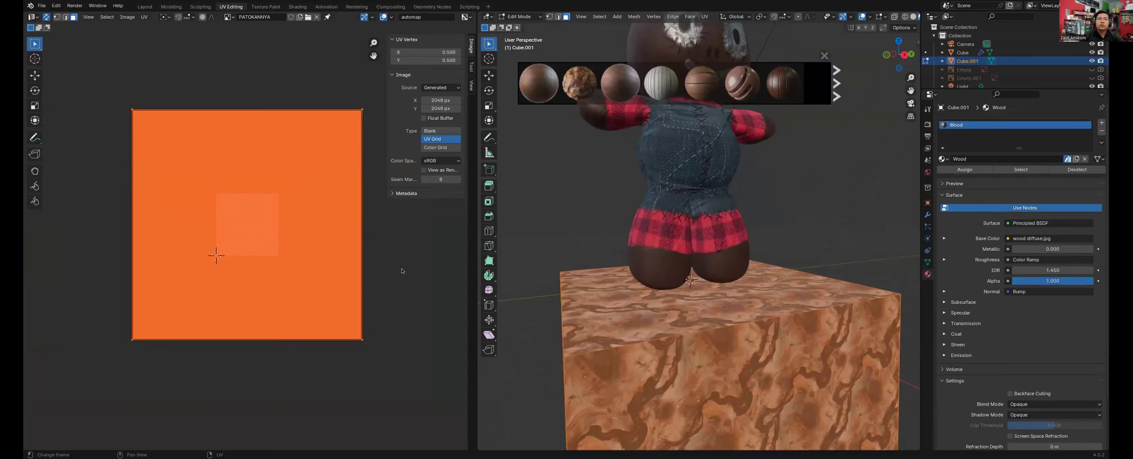
pyautogui.scroll(3, 327, 270)
pyautogui.press('u')
pyautogui.click(326, 269)
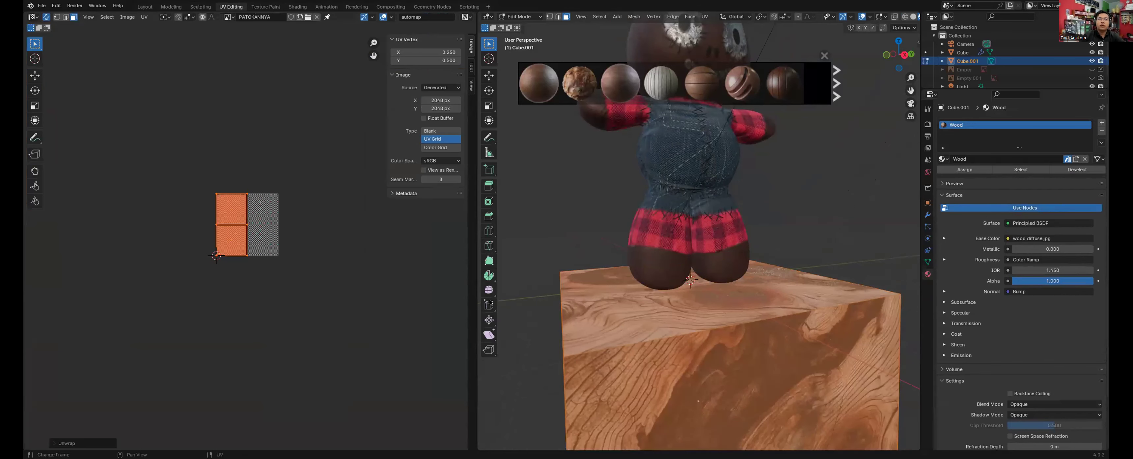
pyautogui.moveTo(624, 334)
pyautogui.mouseDown(button='middle')
pyautogui.moveTo(671, 343)
pyautogui.moveTo(628, 340)
pyautogui.mouseUp(button='middle')
pyautogui.press('Tab')
pyautogui.scroll(-3, 628, 340)
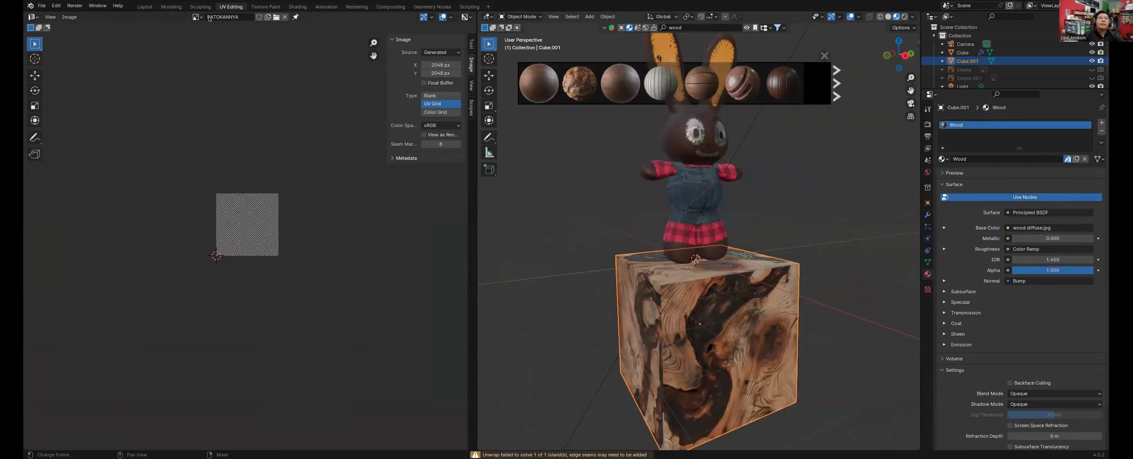
# Step: Return to the Modeling workspace and switch the pedestal cube to Object Mode
pyautogui.click(146, 6)
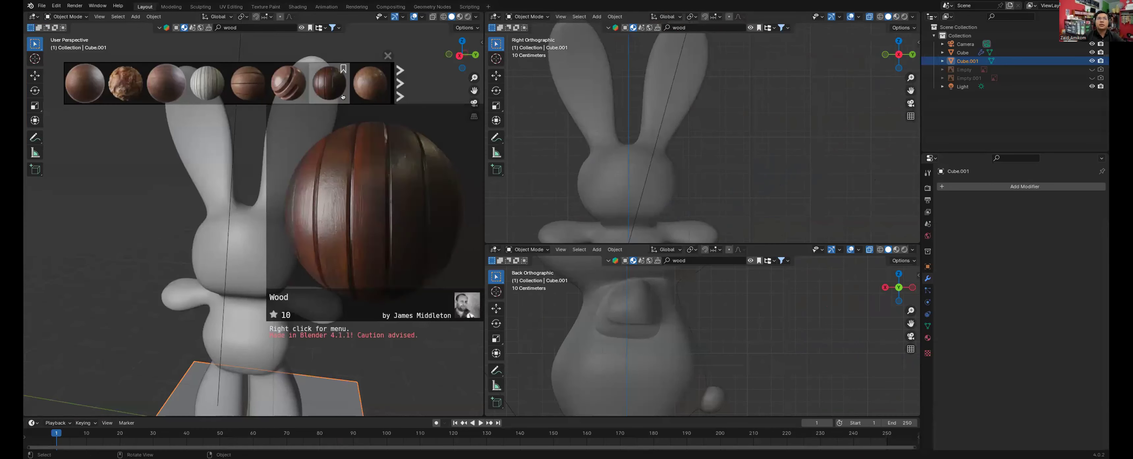
pyautogui.click(163, 7)
pyautogui.moveTo(394, 280); pyautogui.dragTo(393, 270, button='middle')
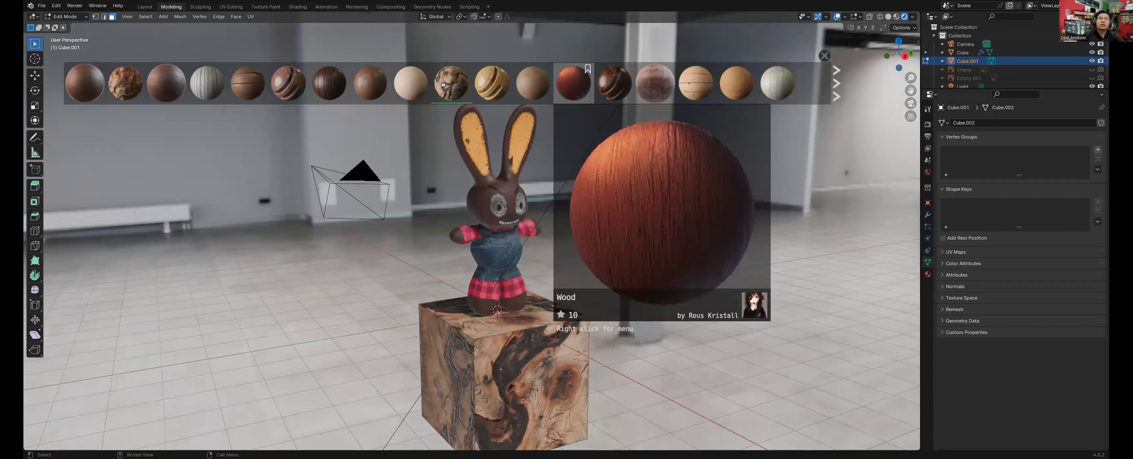
pyautogui.press('Tab')
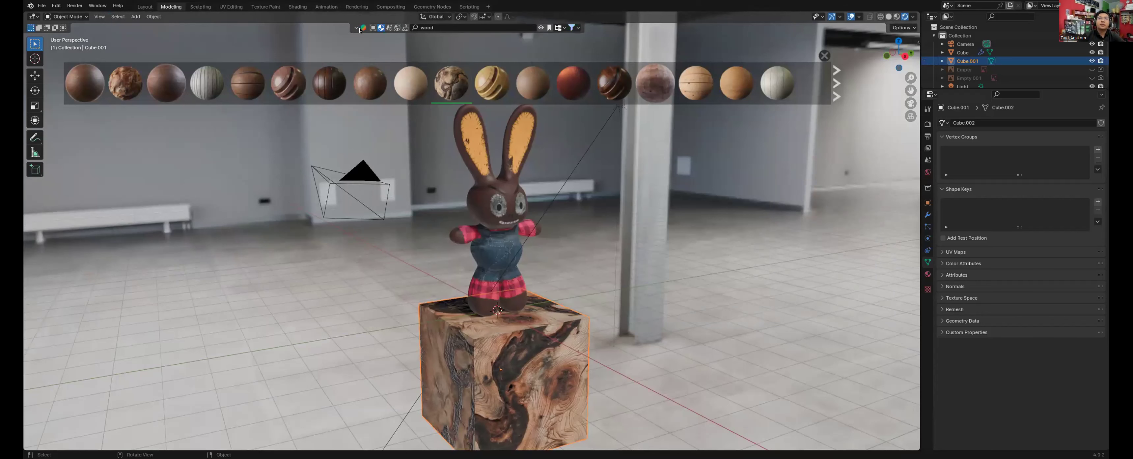
# Step: Browse the online HDRI library for alternative environments, then close the asset bar and deselect the cube
pyautogui.click(397, 27)
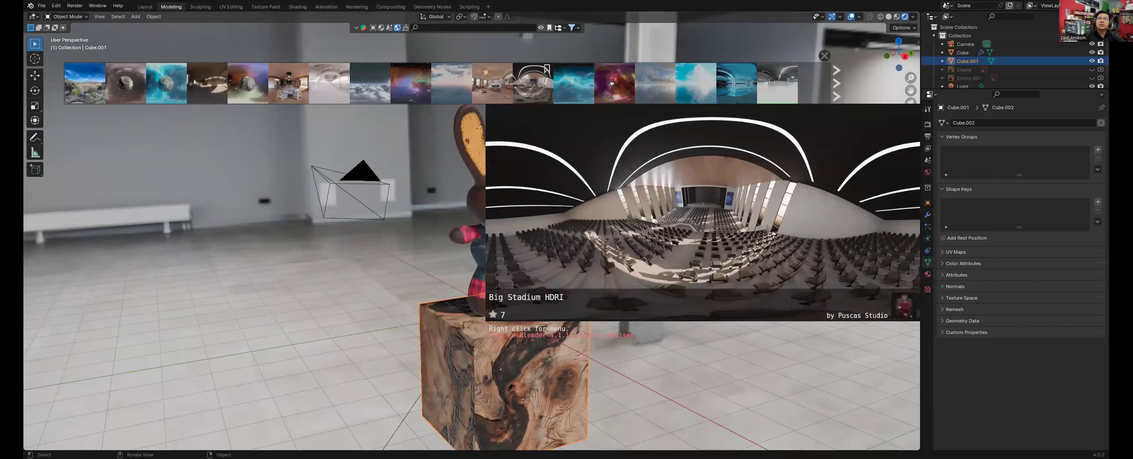
pyautogui.scroll(-5, 650, 83)
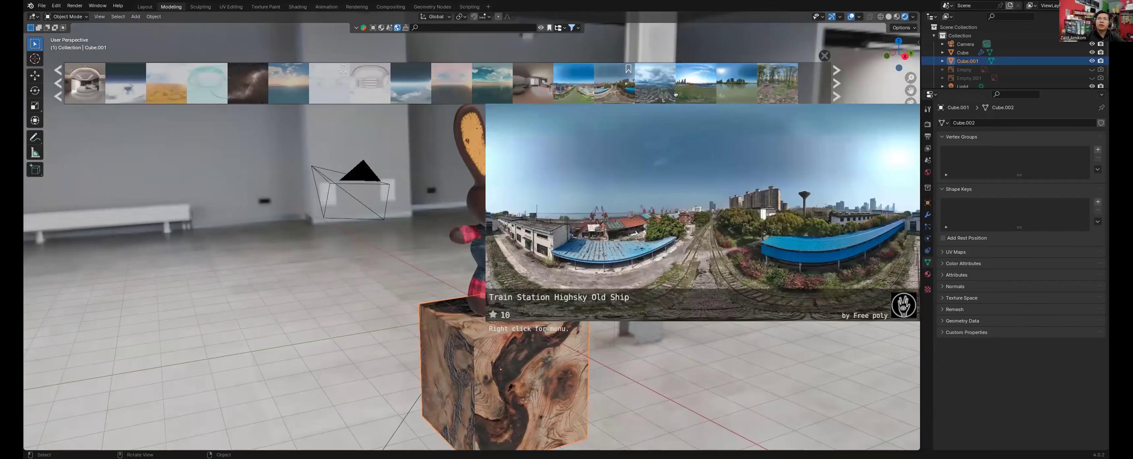
pyautogui.click(594, 317)
pyautogui.moveTo(594, 317); pyautogui.dragTo(414, 188, button='middle')
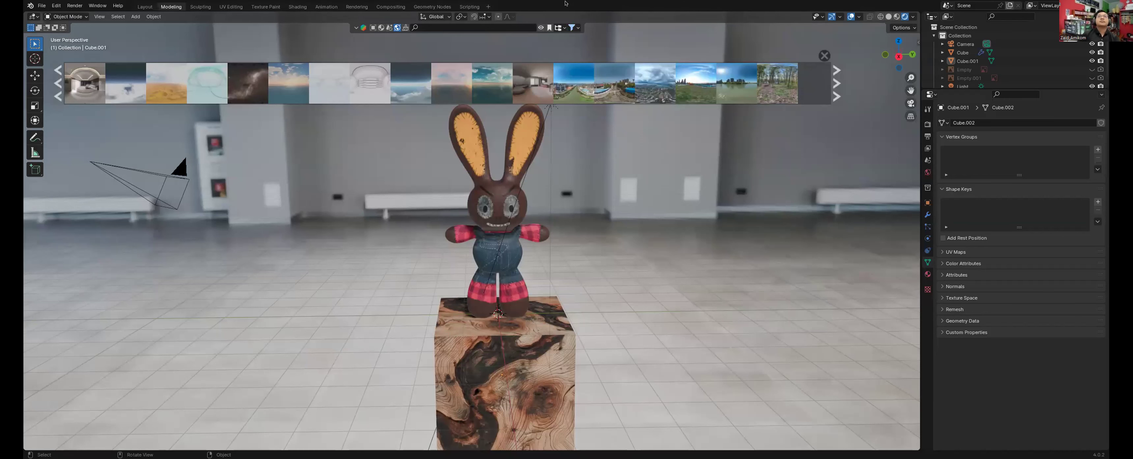
pyautogui.click(824, 55)
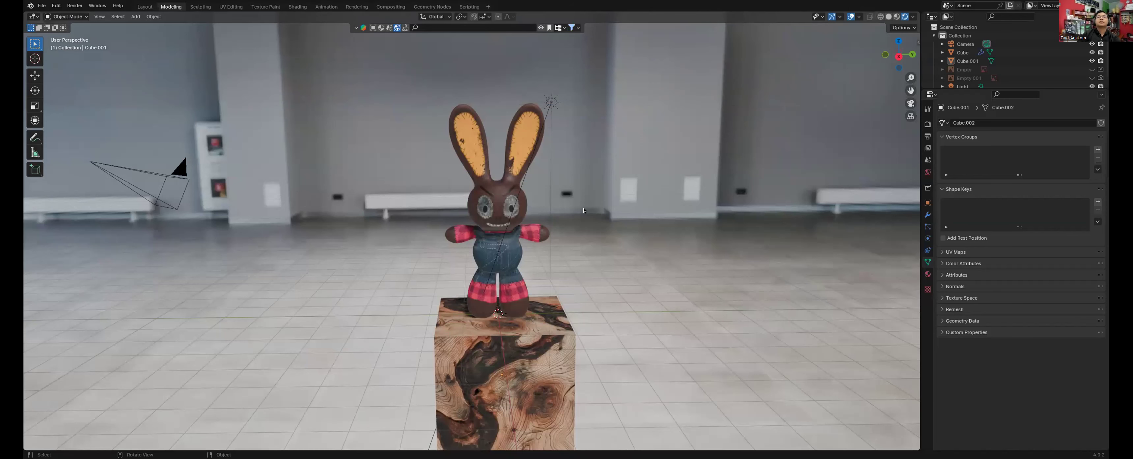
# Step: Examine the textured rabbit on its wooden pedestal from close up, from the side and from a distance
pyautogui.scroll(-3, 584, 210)
pyautogui.scroll(6, 584, 210)
pyautogui.moveTo(584, 209); pyautogui.dragTo(634, 240, button='middle')
pyautogui.scroll(-3, 585, 242)
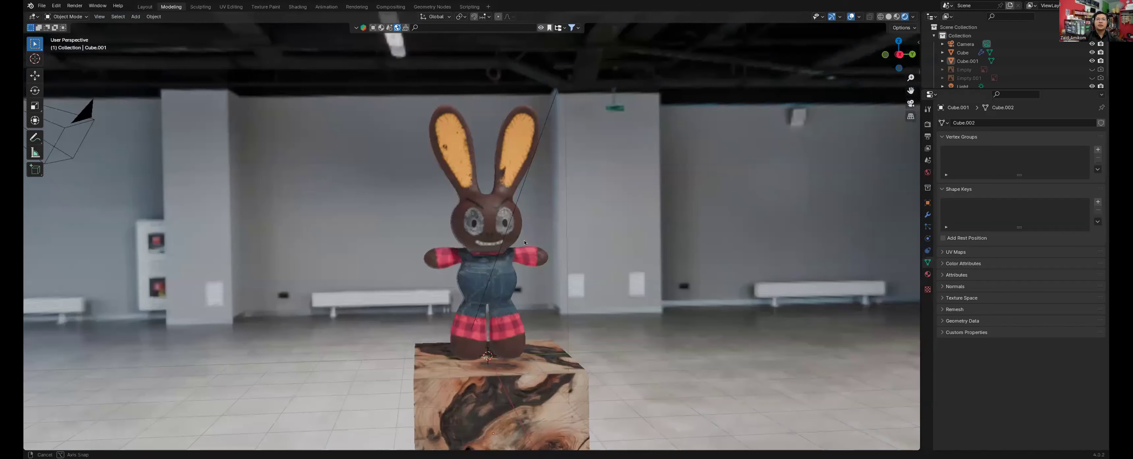
pyautogui.moveTo(550, 238); pyautogui.dragTo(509, 264, button='middle')
pyautogui.scroll(5, 537, 241)
pyautogui.scroll(-4, 524, 249)
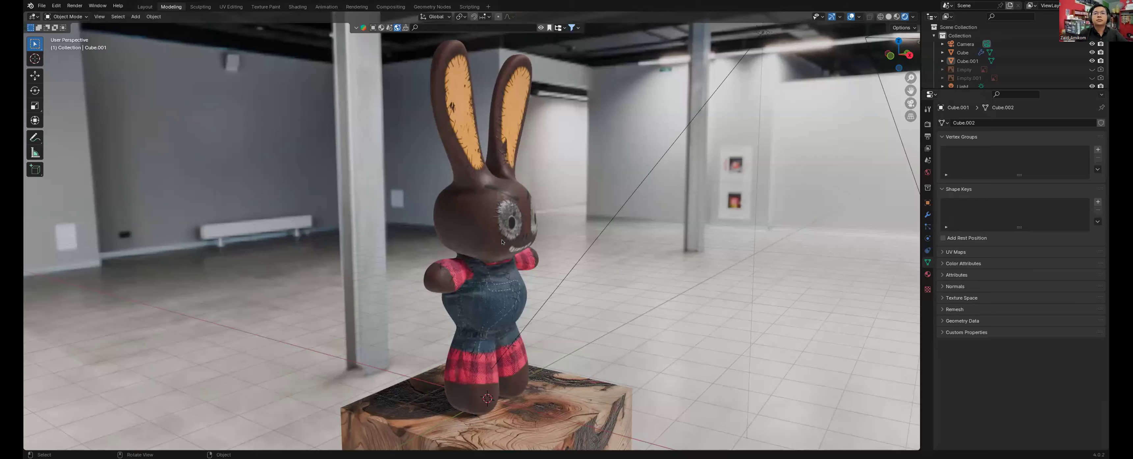
pyautogui.scroll(-5, 469, 241)
pyautogui.moveTo(468, 241); pyautogui.dragTo(392, 60, button='middle')
pyautogui.moveTo(378, 30); pyautogui.dragTo(468, 38, button='middle')
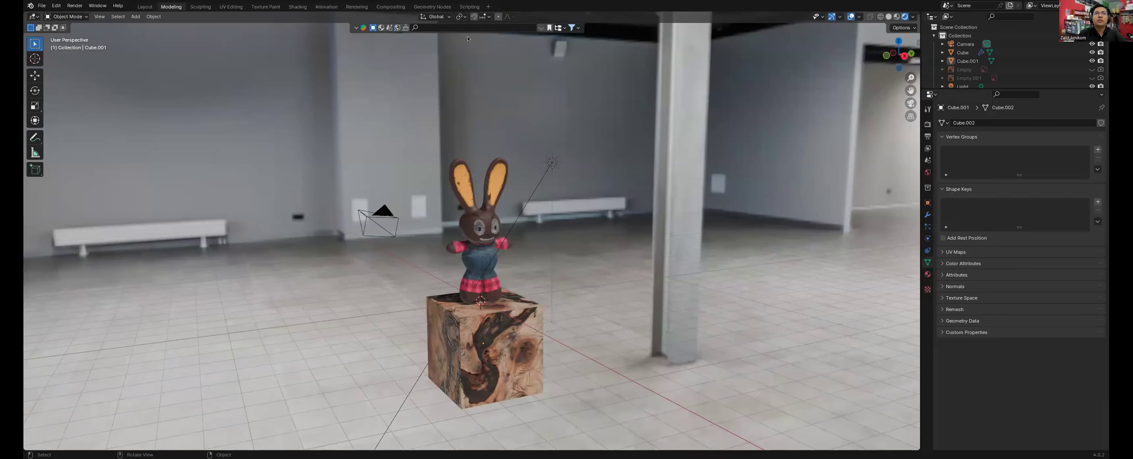
# Step: Open the online model library and delete the wooden pedestal cube under the rabbit
pyautogui.click(541, 27)
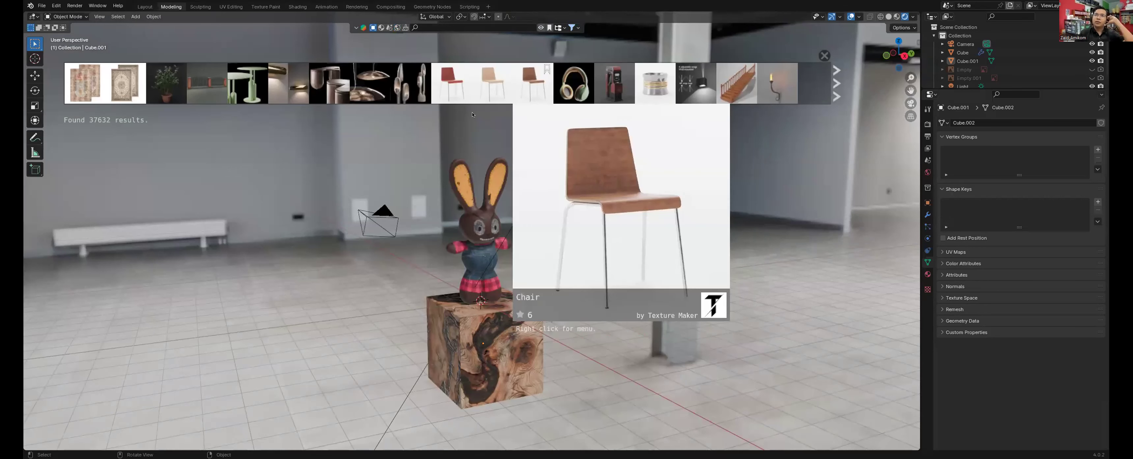
pyautogui.moveTo(606, 87)
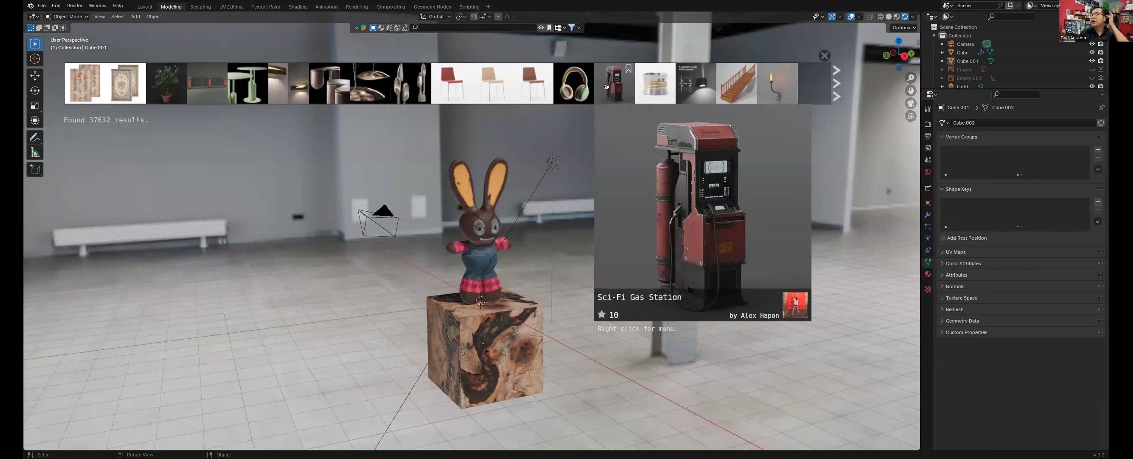
pyautogui.click(484, 350)
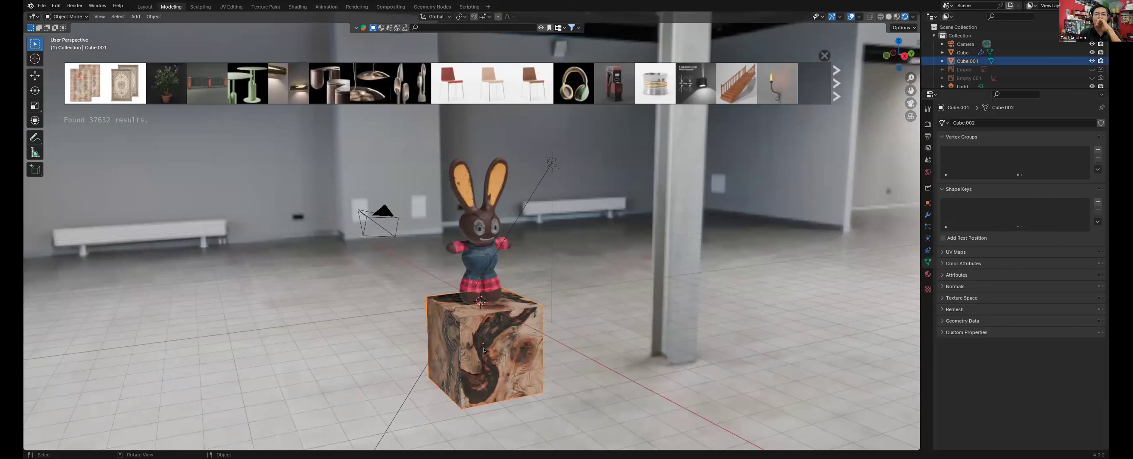
pyautogui.press('x')
pyautogui.click(485, 347)
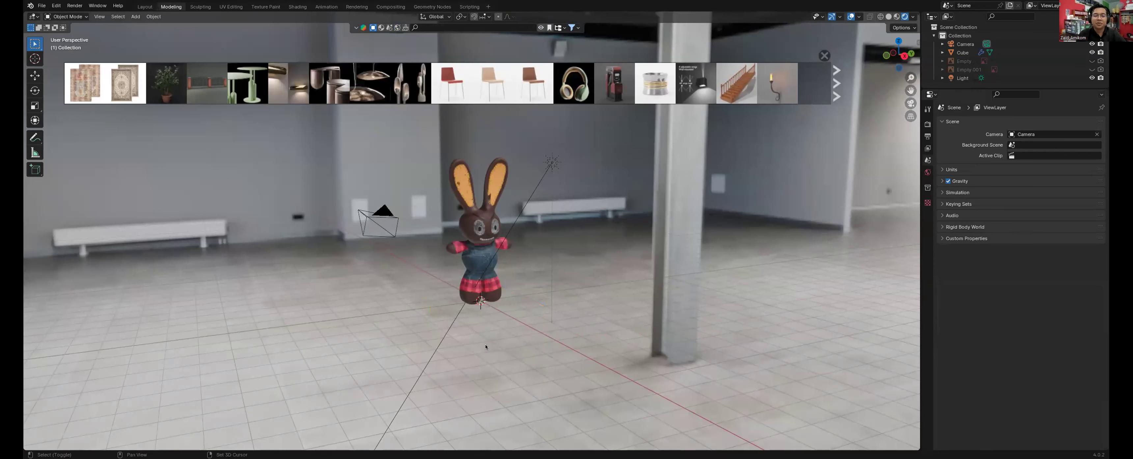
# Step: Add a plane at the rabbit's feet and scale it up into a large floor
pyautogui.hotkey('shift', 'a')
pyautogui.moveTo(467, 291)
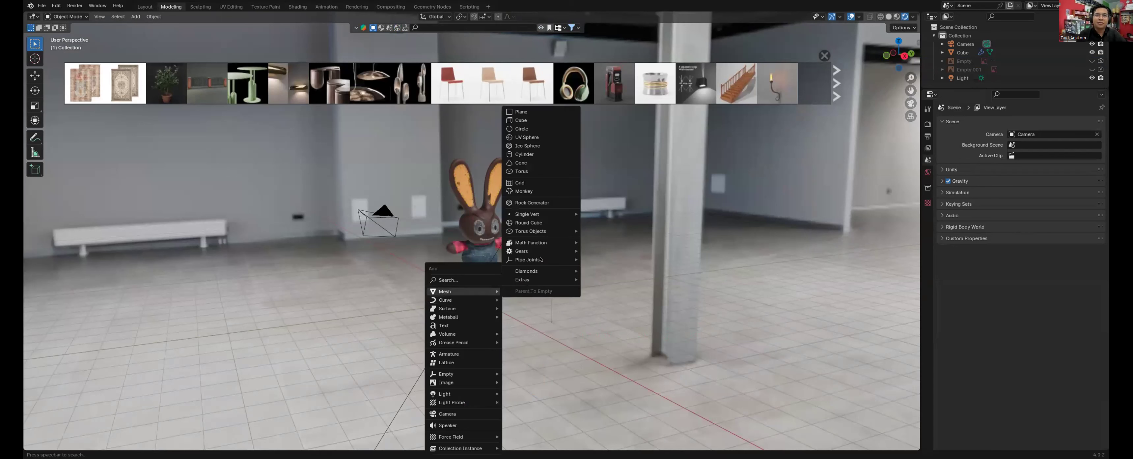
pyautogui.click(521, 112)
pyautogui.press('s')
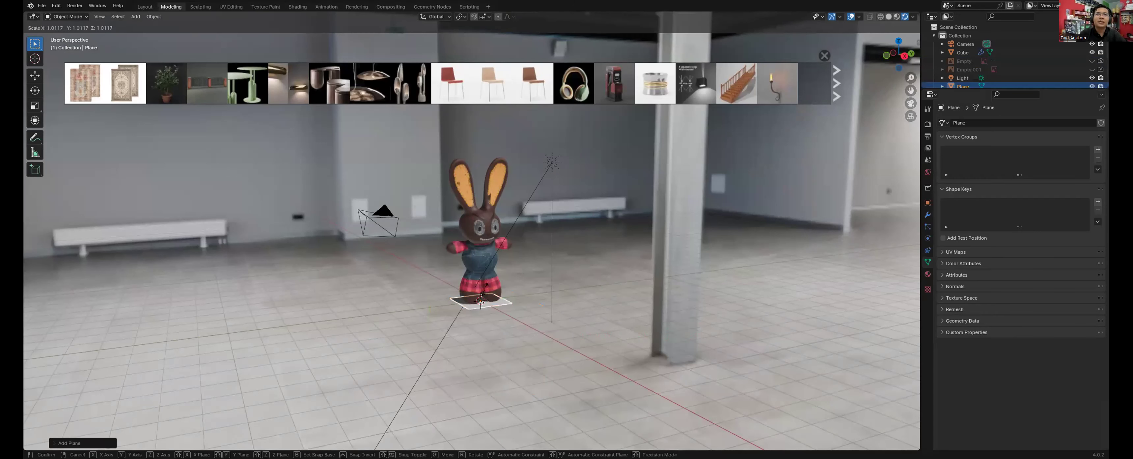
pyautogui.click(706, 291)
pyautogui.moveTo(703, 296); pyautogui.dragTo(690, 309, button='middle')
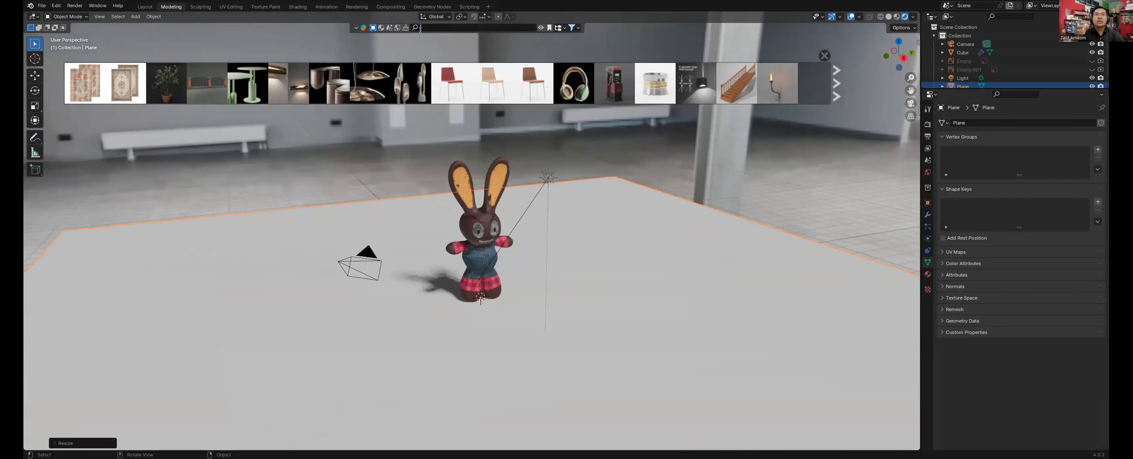
# Step: Switch the online library to materials and search it for floor
pyautogui.click(380, 27)
pyautogui.click(424, 27)
pyautogui.write('wood')
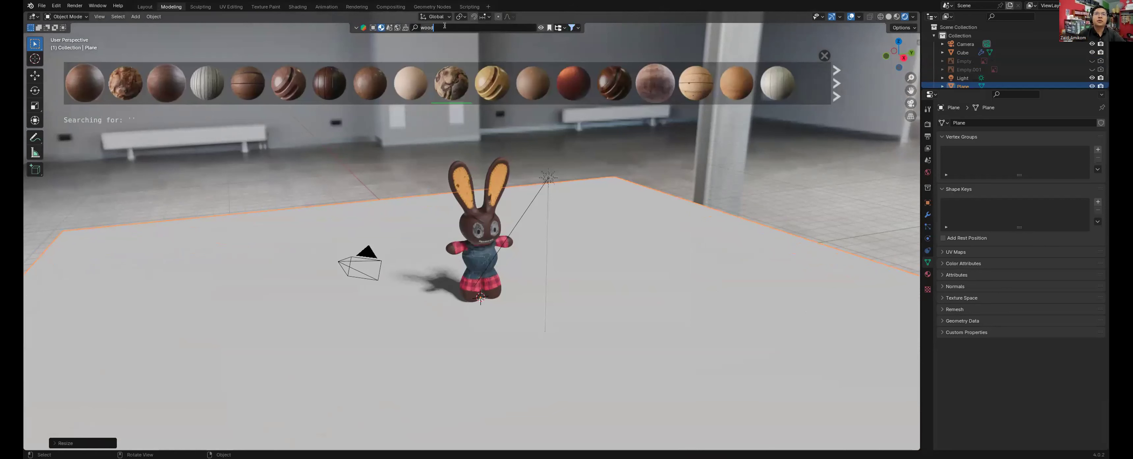
pyautogui.press('BackSpace')
pyautogui.press('BackSpace')
pyautogui.press('BackSpace')
pyautogui.press('BackSpace')
pyautogui.write('floor')
pyautogui.press('Return')
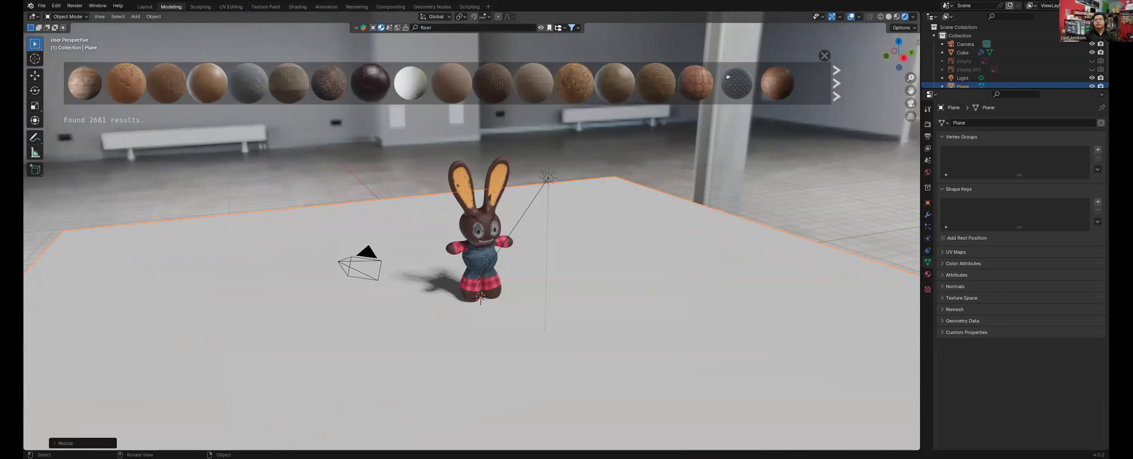
# Step: Apply the Metal floor material to the plane
pyautogui.moveTo(731, 76)
pyautogui.scroll(-5, 731, 83)
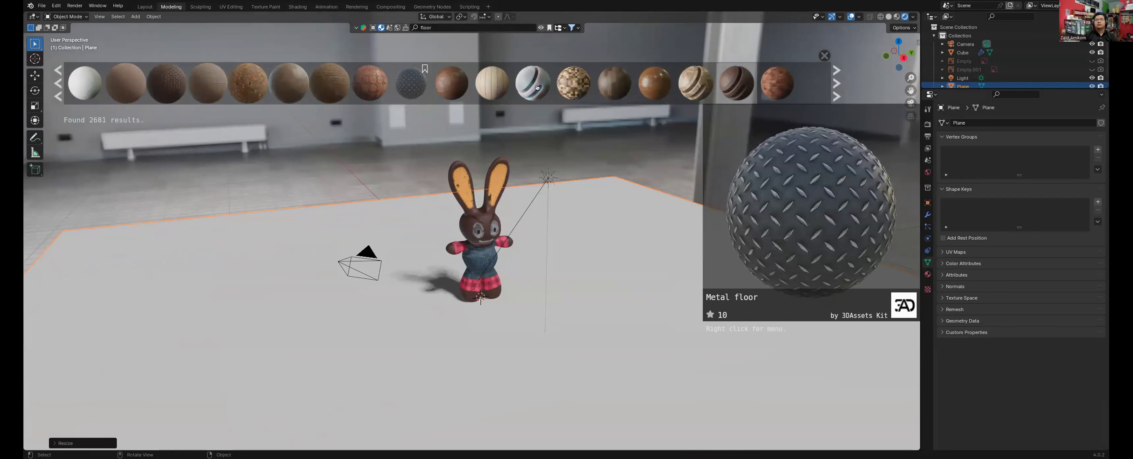
pyautogui.click(416, 85)
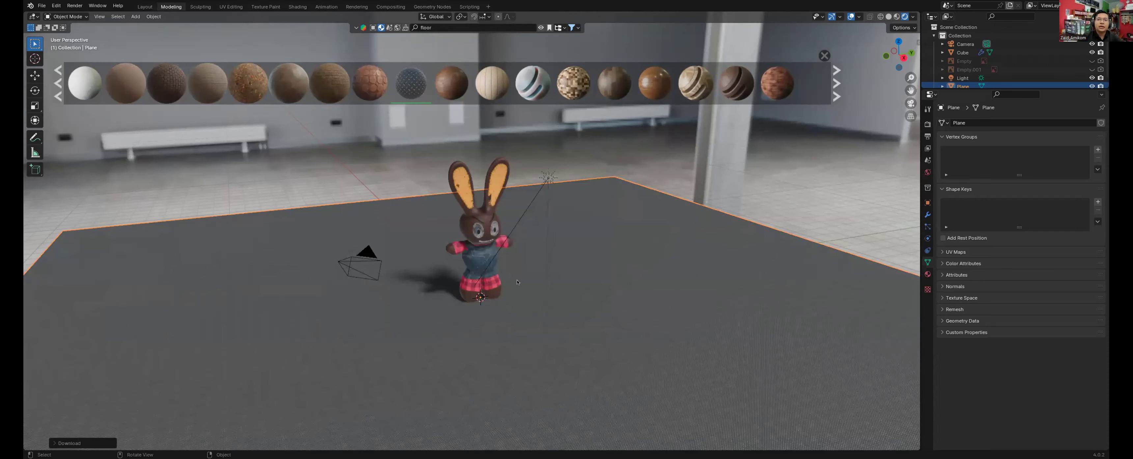
# Step: Shrink the floor plane's UVs in the UV Editing workspace to enlarge the tread pattern, and return to Object Mode
pyautogui.scroll(-2, 494, 164)
pyautogui.scroll(4, 300, 7)
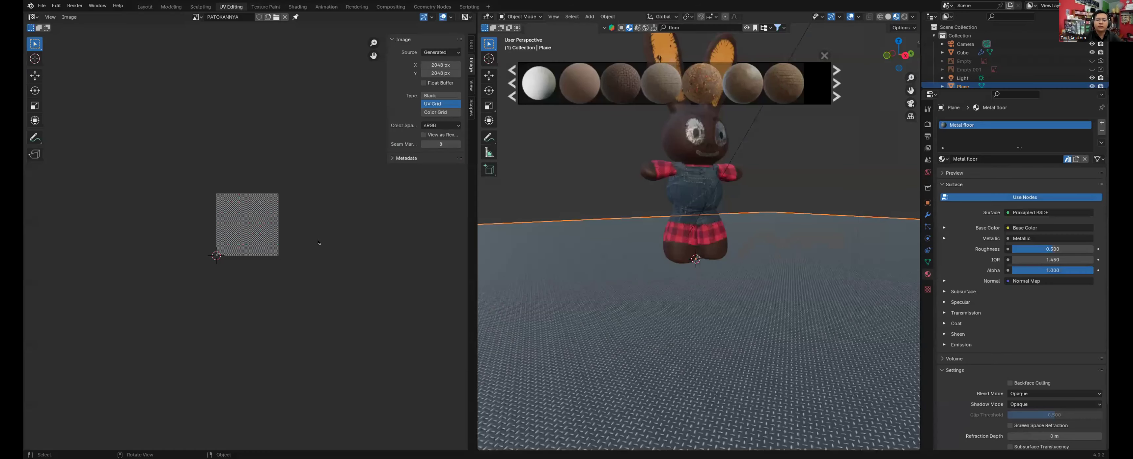
pyautogui.press('Tab')
pyautogui.press('s')
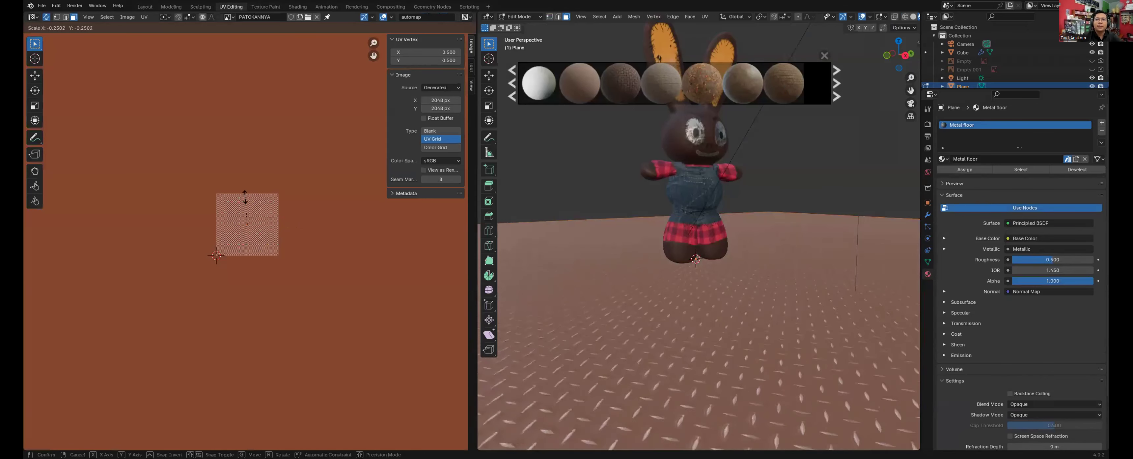
pyautogui.click(245, 199)
pyautogui.press('s')
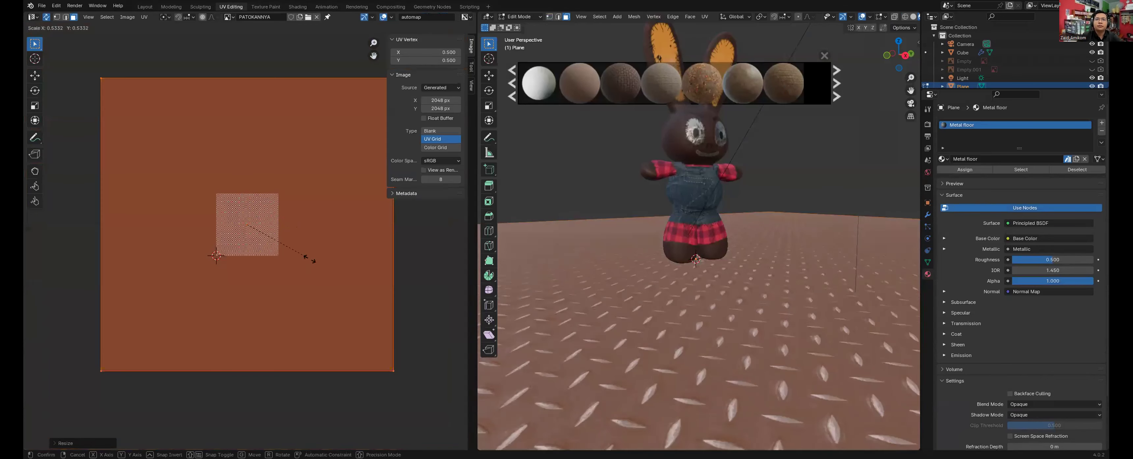
pyautogui.click(320, 265)
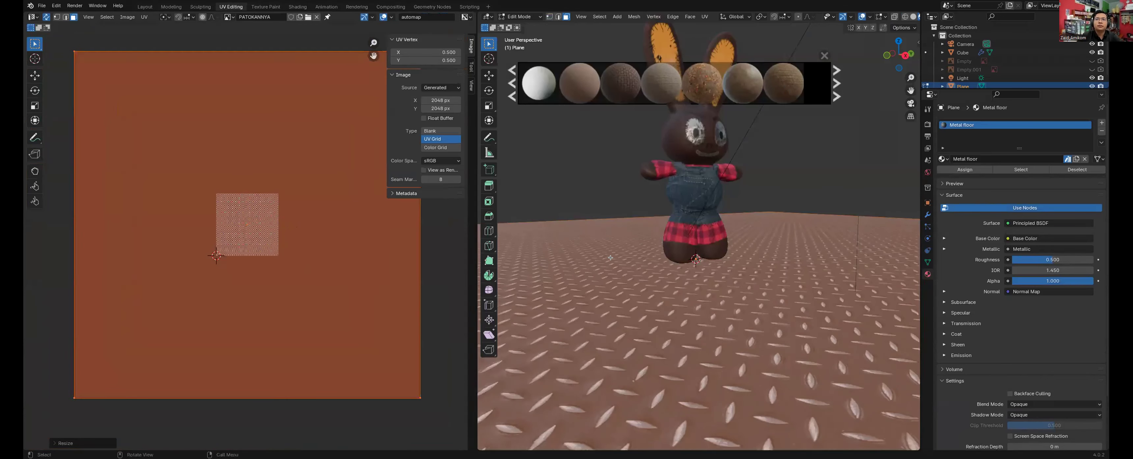
pyautogui.press('Tab')
pyautogui.moveTo(612, 269); pyautogui.dragTo(617, 288, button='middle')
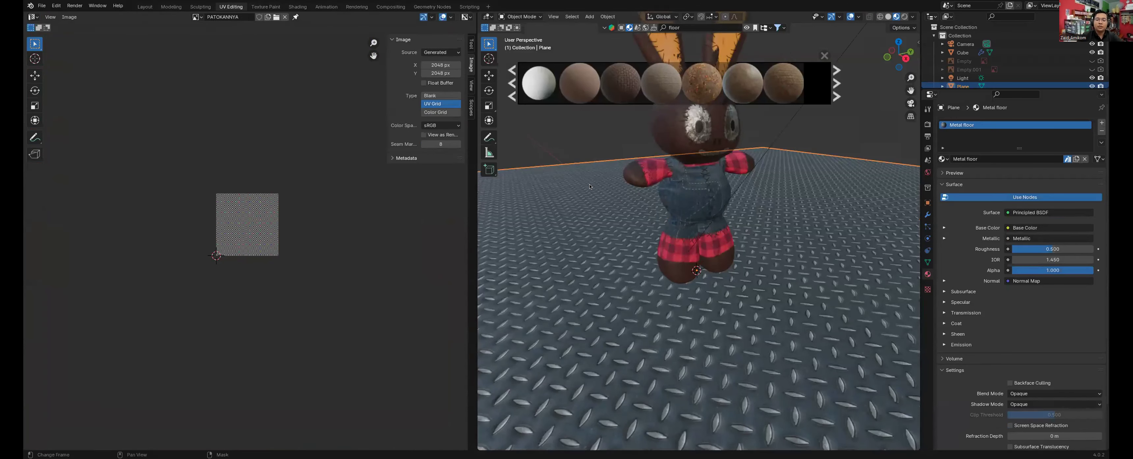
# Step: Place the Sci-Fi Gas Station model at the rabbit in the Modeling workspace and search the model library for sci-fi
pyautogui.click(171, 7)
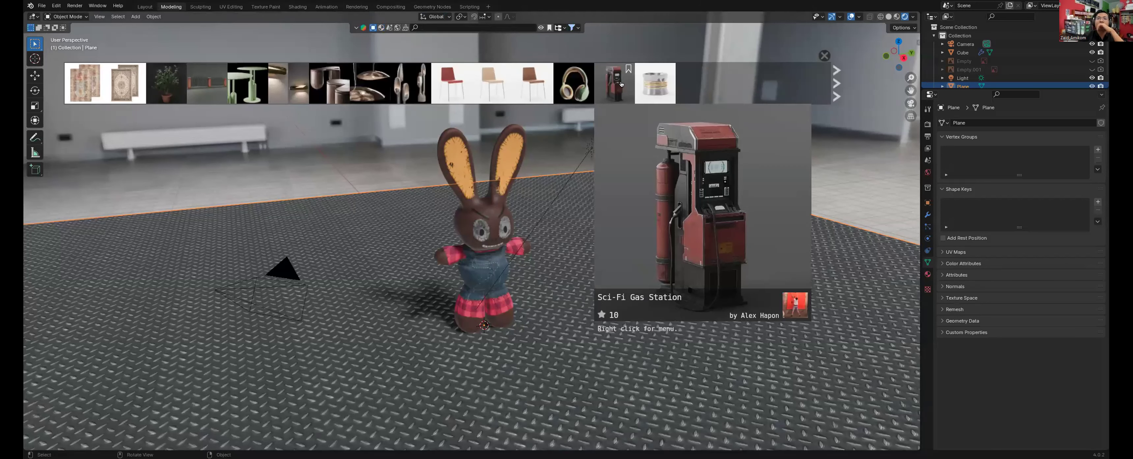
pyautogui.moveTo(621, 91); pyautogui.dragTo(482, 317)
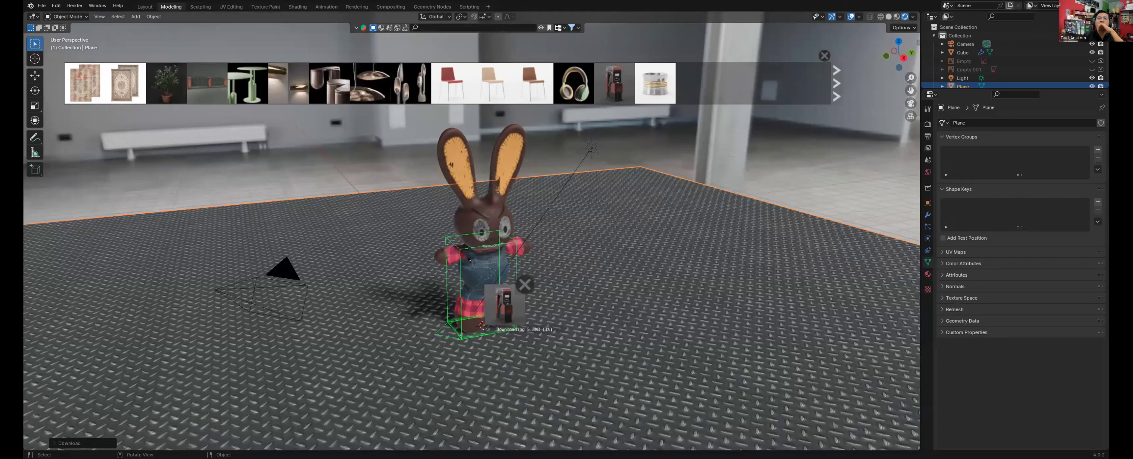
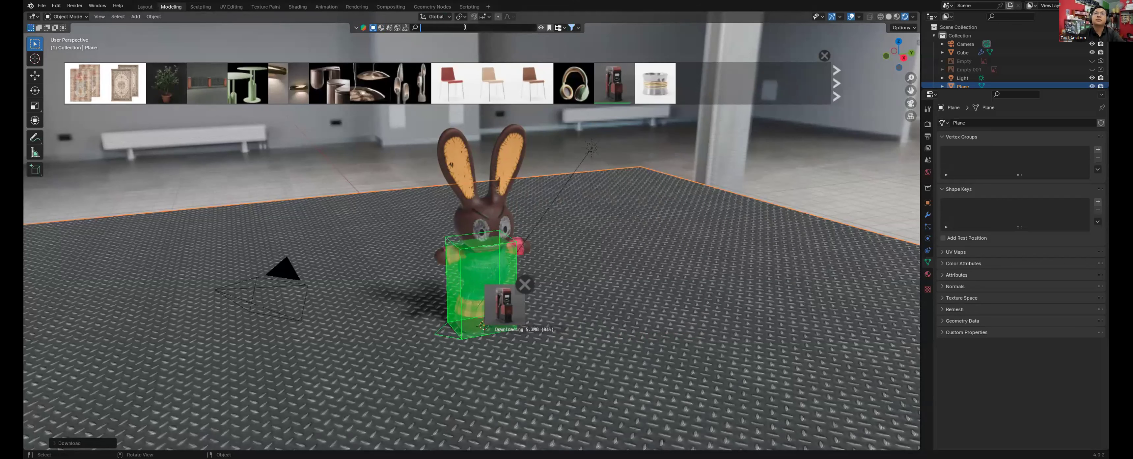
pyautogui.write('c====sci-fi')
pyautogui.press('Return')
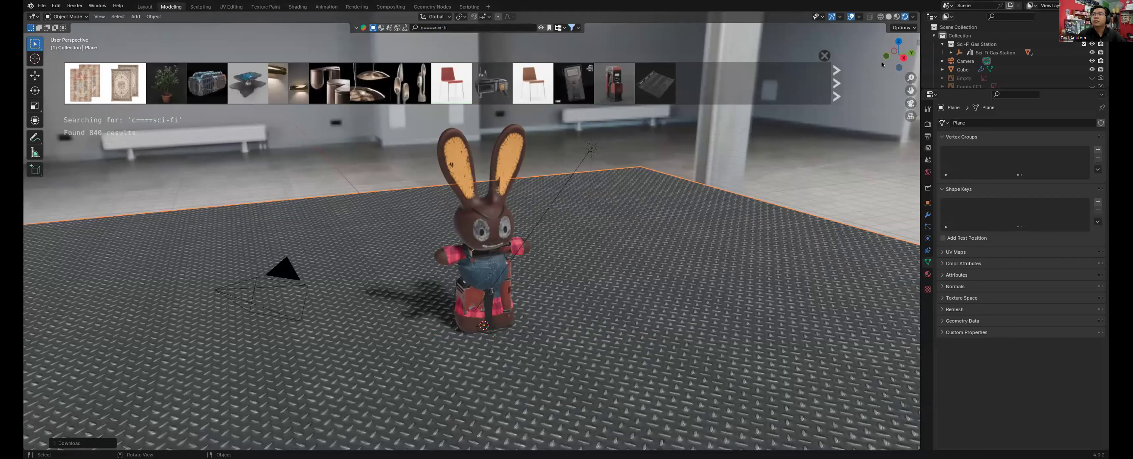
# Step: Scale the Sci-Fi Gas Station up about 2.5 times and rotate it 90° around the Z axis
pyautogui.click(986, 53)
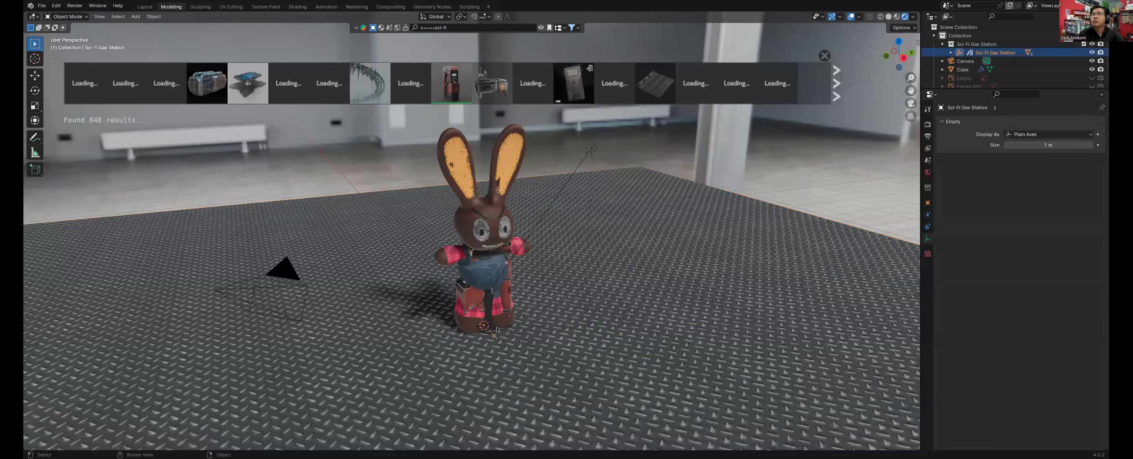
pyautogui.press('s')
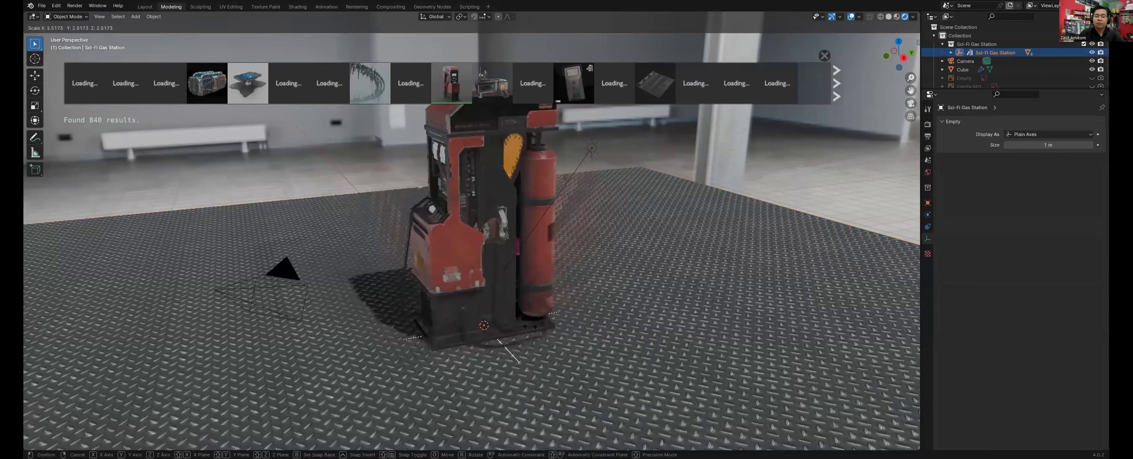
pyautogui.click(530, 326)
pyautogui.write('rz90')
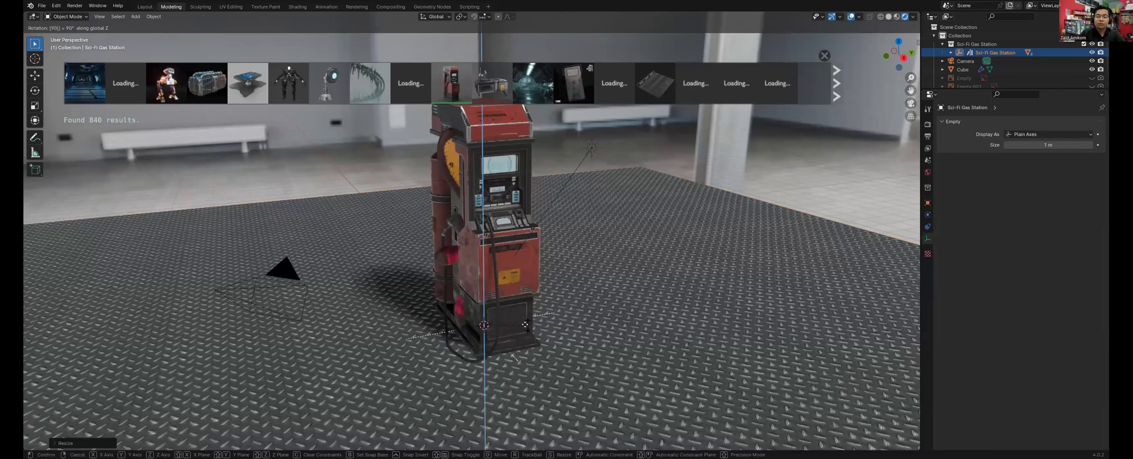
pyautogui.press('Return')
# Step: Move the gas station back and sideways along the Y axis so it stands beside the rabbit
pyautogui.press('g')
pyautogui.press('y')
pyautogui.press('x')
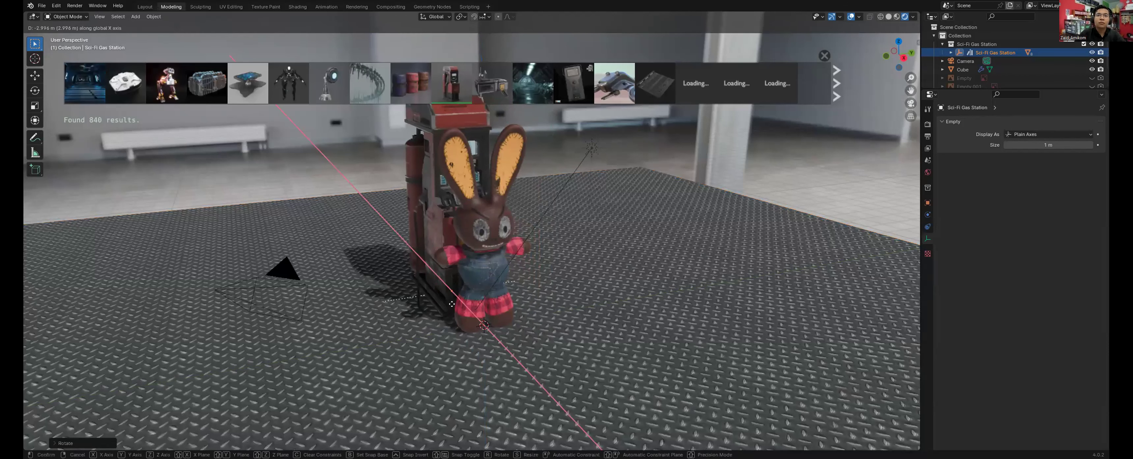
pyautogui.press('y')
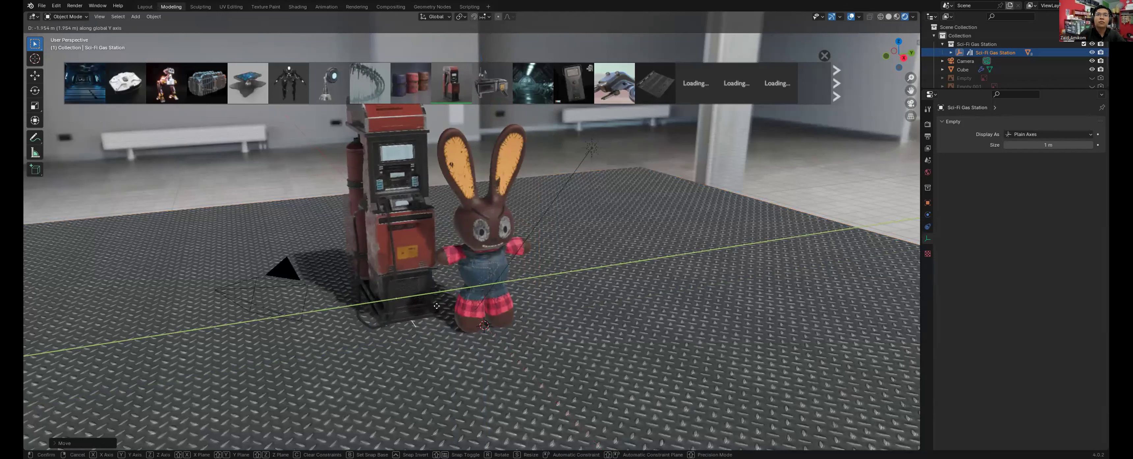
pyautogui.click(456, 303)
# Step: Place the Sci Fi Building with Interior model from the library at the rabbit
pyautogui.moveTo(500, 69)
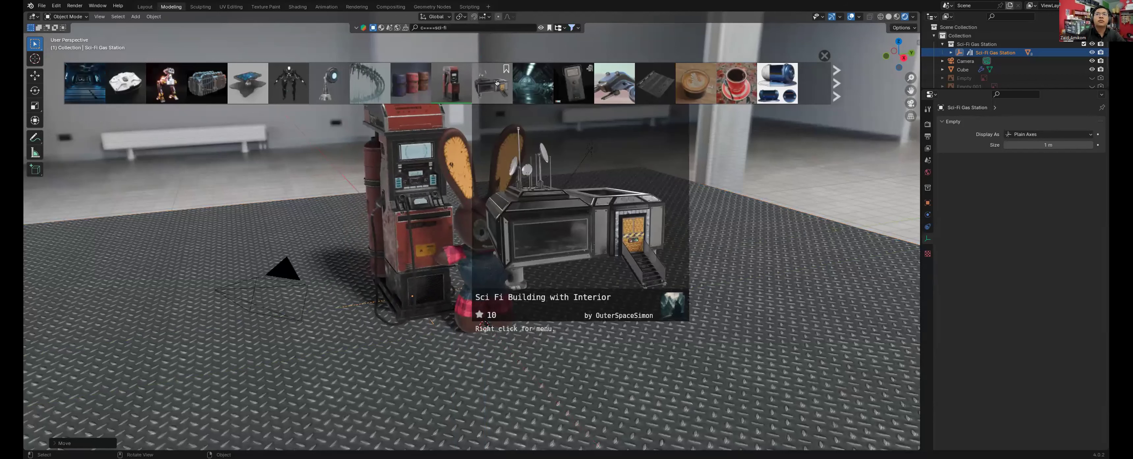
pyautogui.click(495, 82)
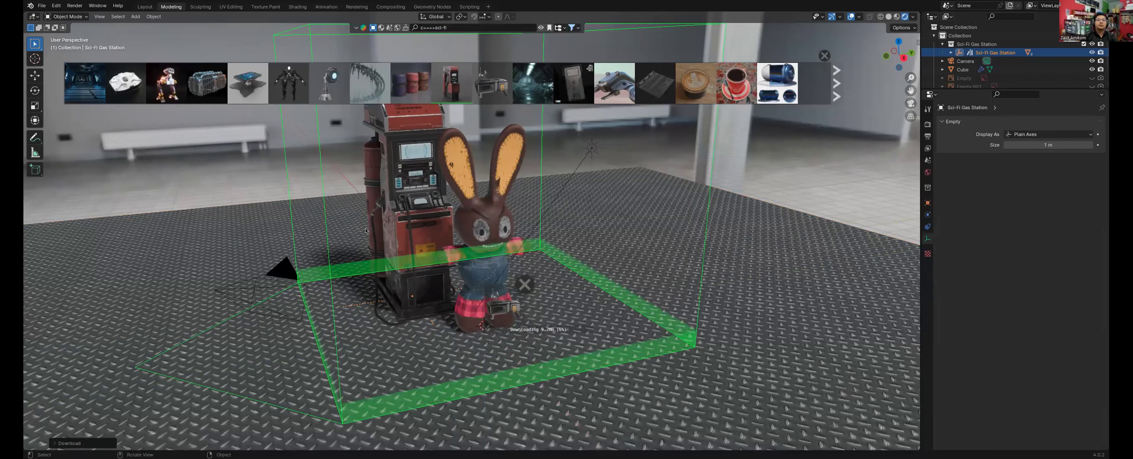
pyautogui.moveTo(642, 88)
pyautogui.scroll(-3, 741, 82)
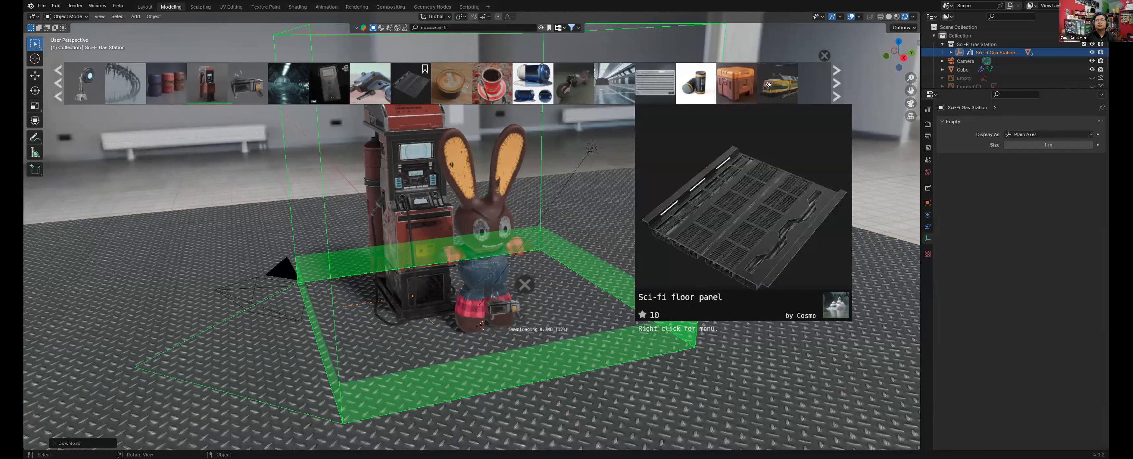
pyautogui.moveTo(768, 84)
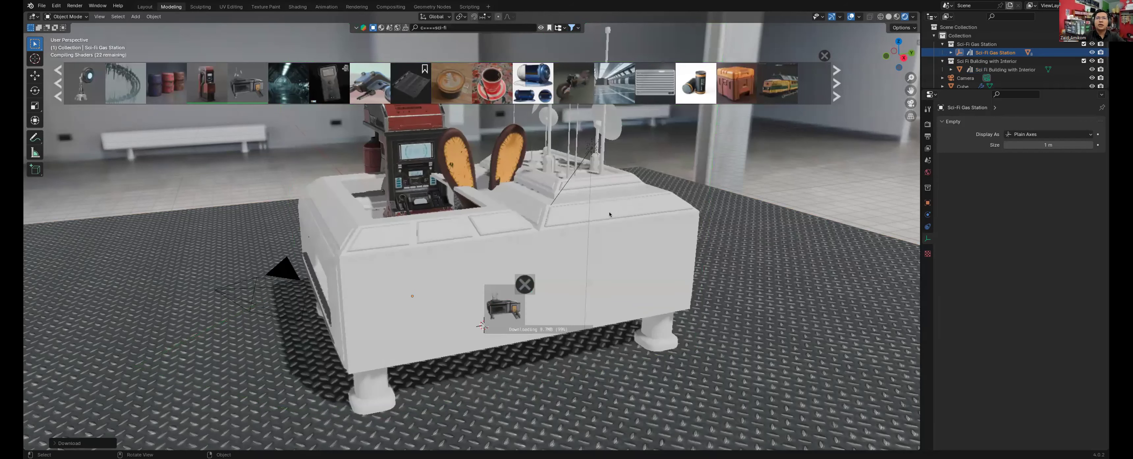
# Step: Select the sci-fi building and scale it up about 2 times
pyautogui.click(519, 238)
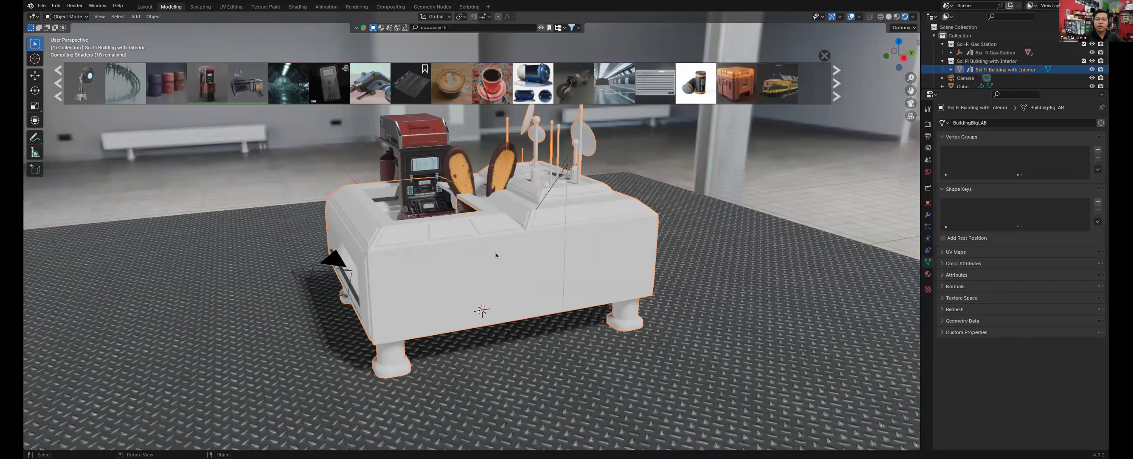
pyautogui.press('s')
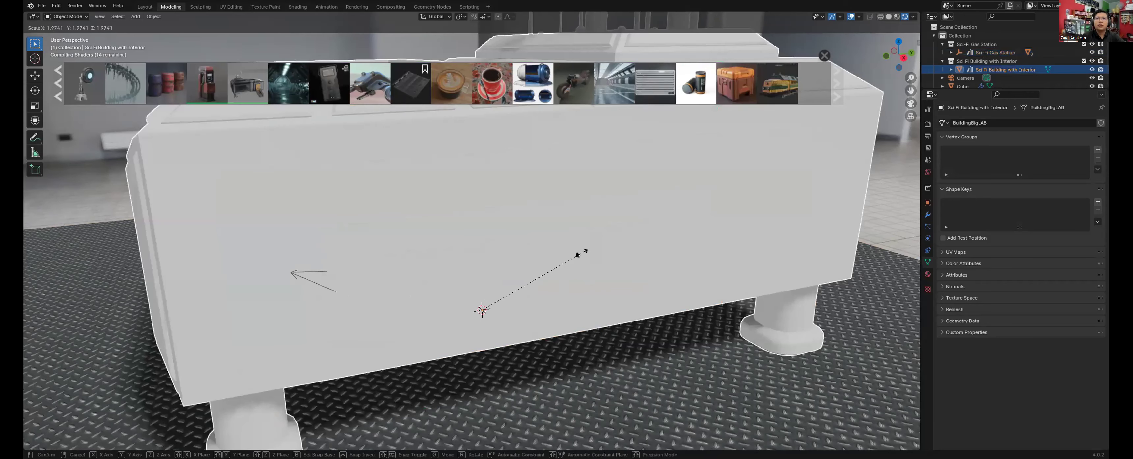
pyautogui.click(578, 254)
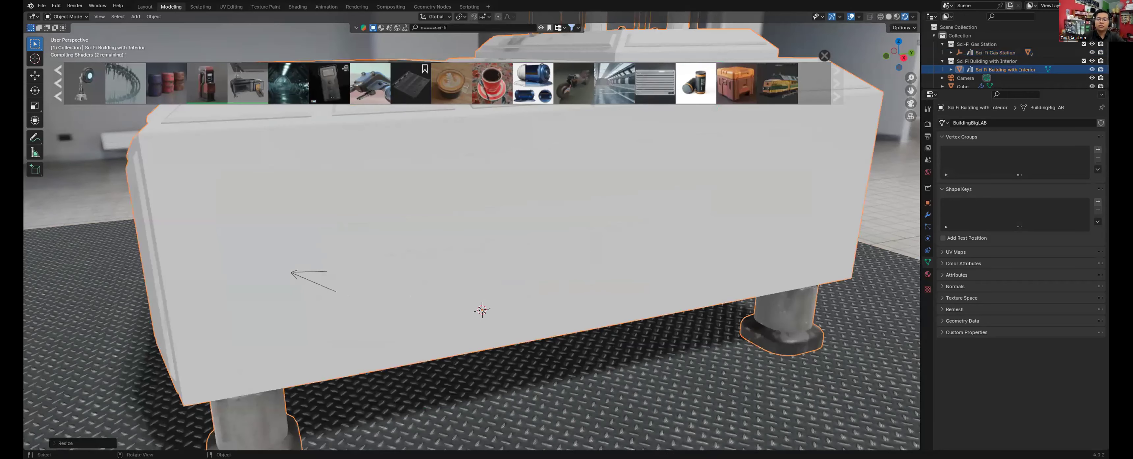
pyautogui.hotkey('ctrl', 'z')
pyautogui.press('r')
pyautogui.press('z')
pyautogui.press('9')
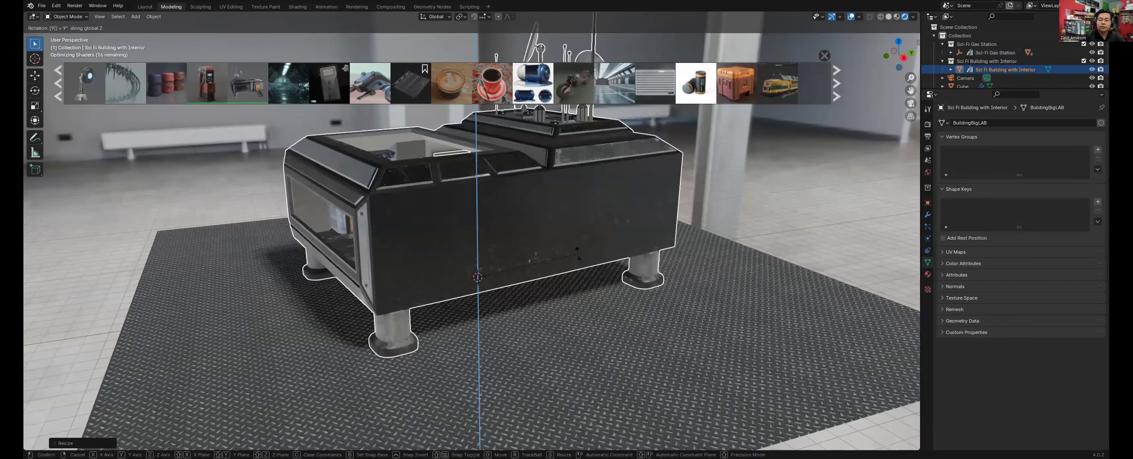
pyautogui.press('BackSpace')
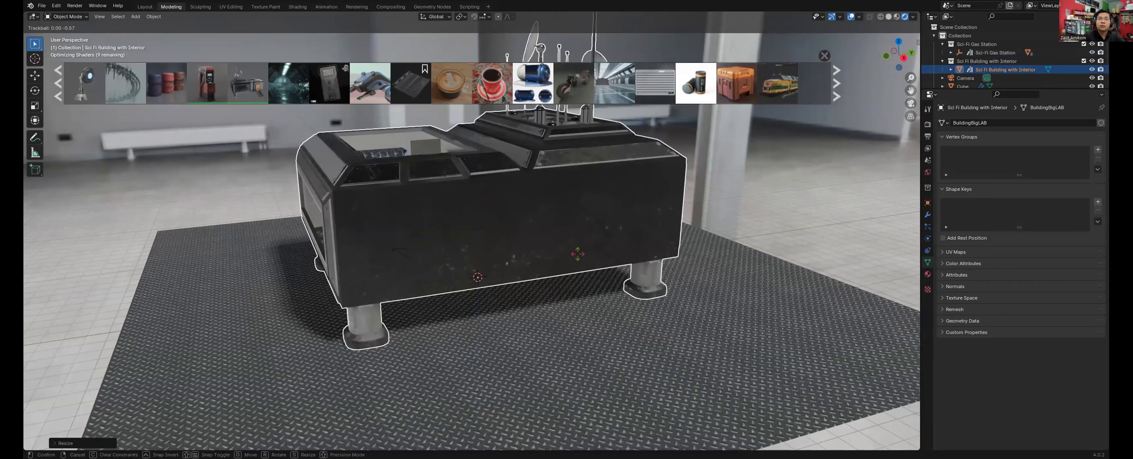
pyautogui.press('r')
pyautogui.press('1')
pyautogui.press('8')
pyautogui.press('BackSpace')
pyautogui.press('BackSpace')
pyautogui.press('9')
pyautogui.press('0')
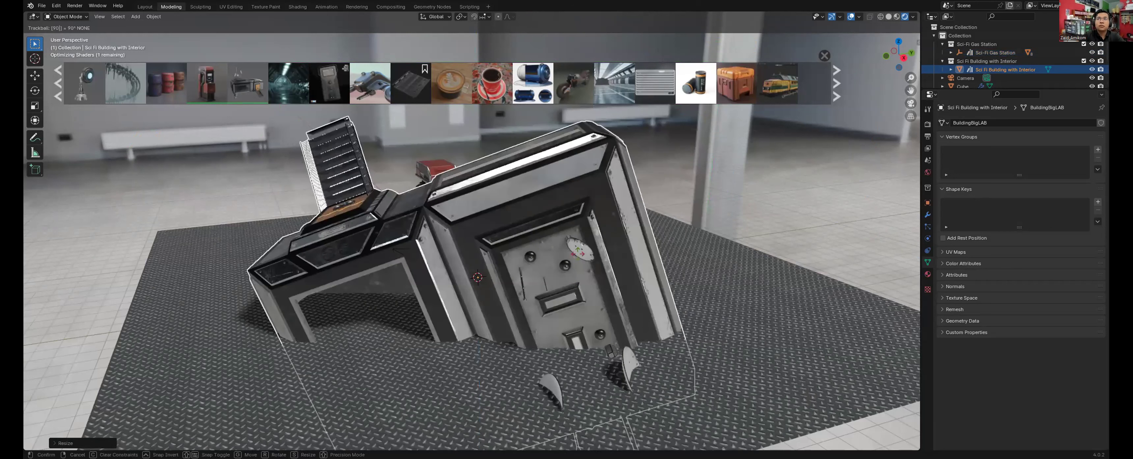
pyautogui.press('BackSpace')
pyautogui.press('BackSpace')
pyautogui.press('BackSpace')
pyautogui.press('Escape')
# Step: Rotate the sci-fi building 180° around the Z axis
pyautogui.press('r')
pyautogui.press('z')
pyautogui.press('1')
pyautogui.press('8')
pyautogui.press('0')
pyautogui.press('Return')
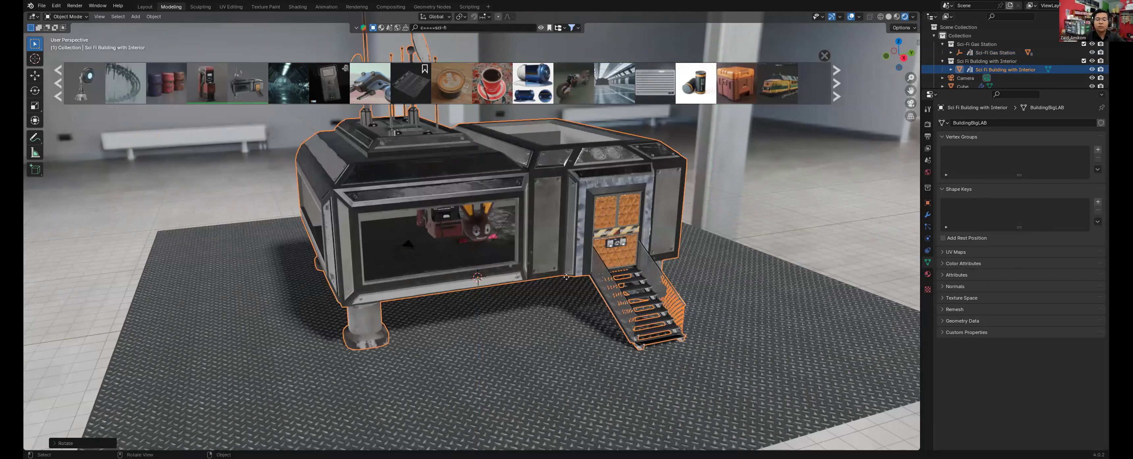
# Step: Shift the sci-fi building slightly and scale it up further by about 1.4 times
pyautogui.press('g')
pyautogui.click(575, 271)
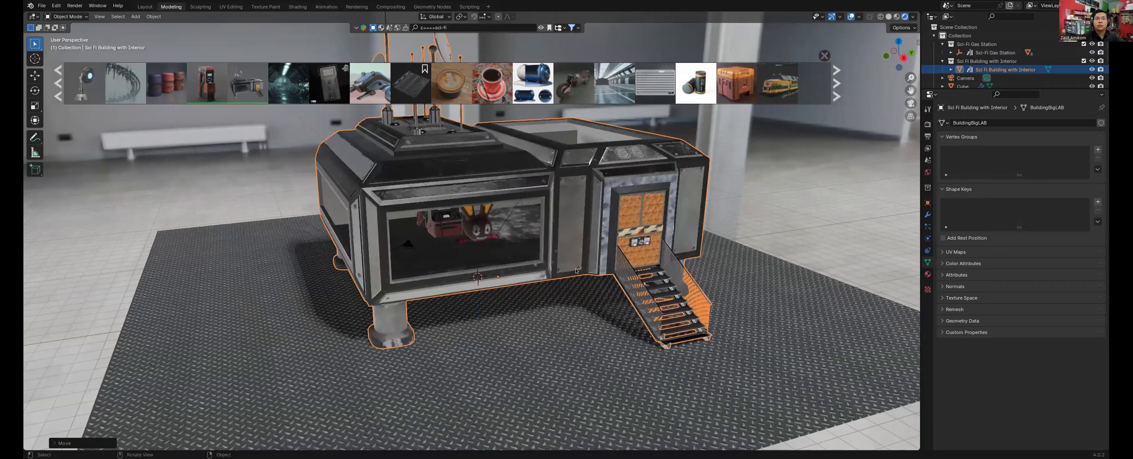
pyautogui.press('s')
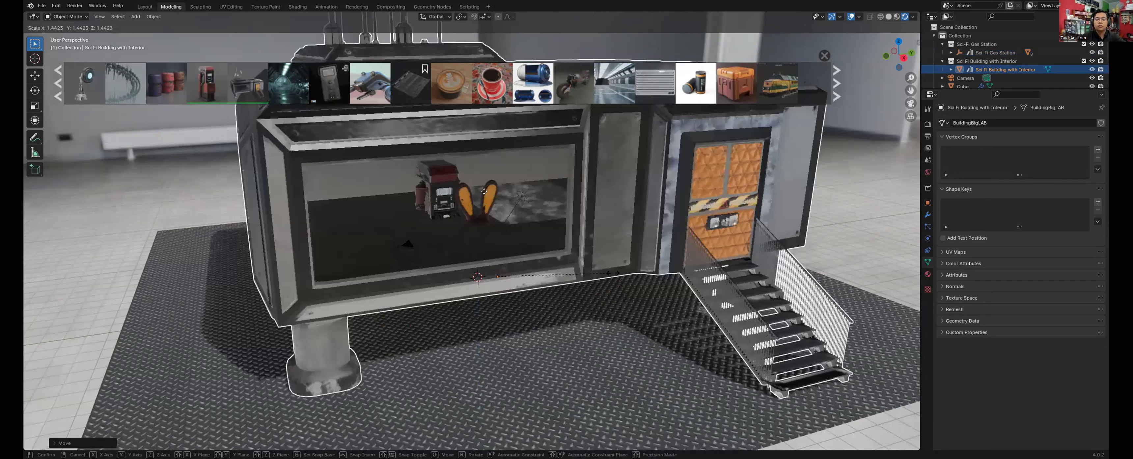
pyautogui.press('Escape')
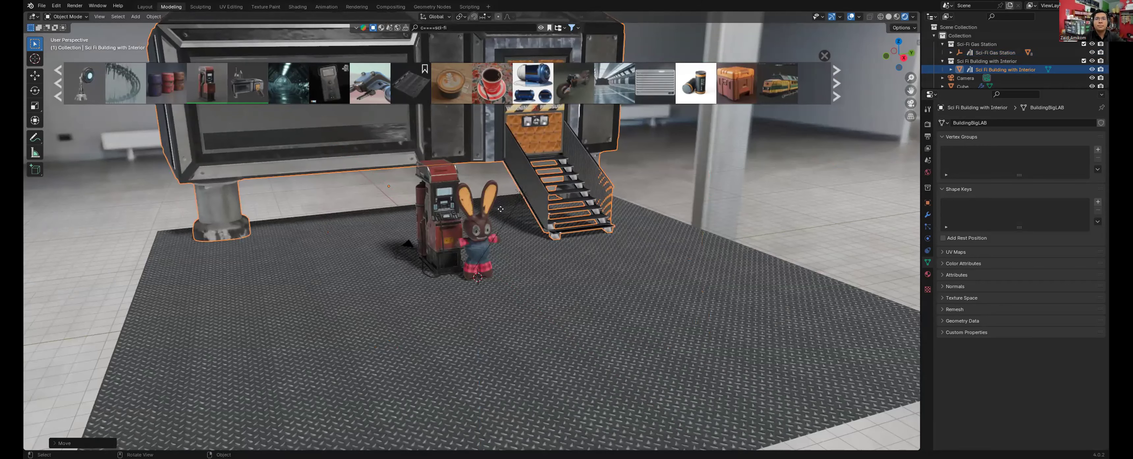
# Step: Move the building along the Y axis so its stairs stand behind and beside the gas station, and select the rabbit
pyautogui.press('g')
pyautogui.press('y')
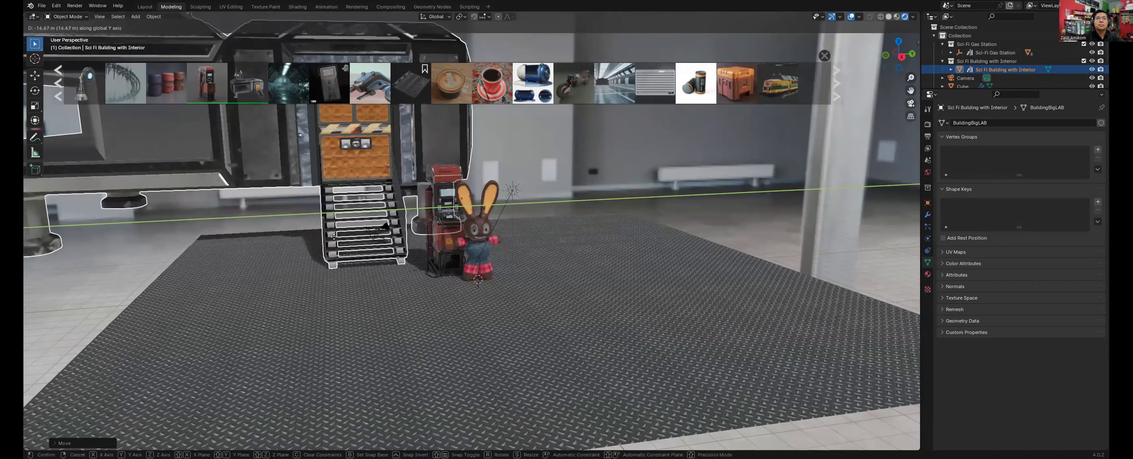
pyautogui.click(391, 237)
pyautogui.scroll(-4, 396, 233)
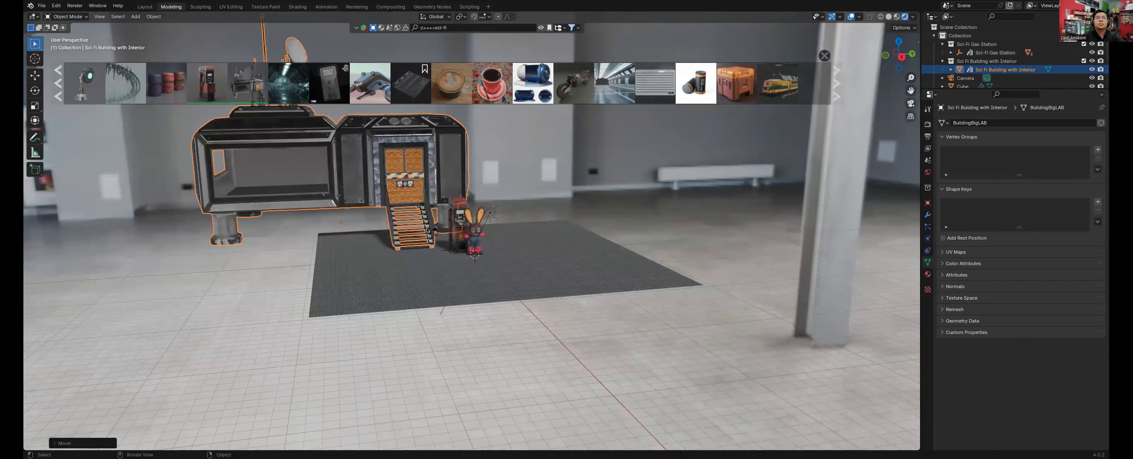
pyautogui.scroll(5, 485, 153)
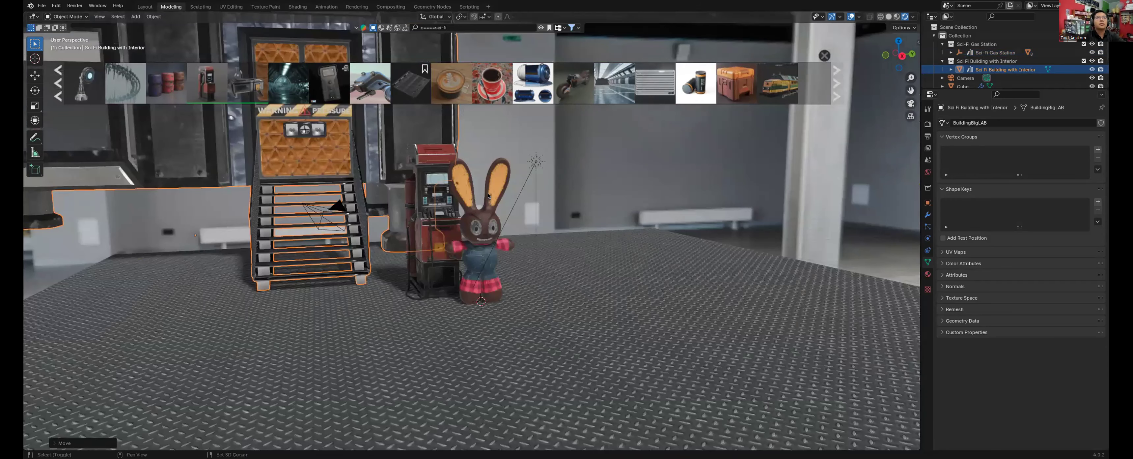
pyautogui.click(486, 196)
pyautogui.keyDown('shift'); pyautogui.moveTo(462, 149); pyautogui.dragTo(475, 190, button='middle'); pyautogui.keyUp('shift')
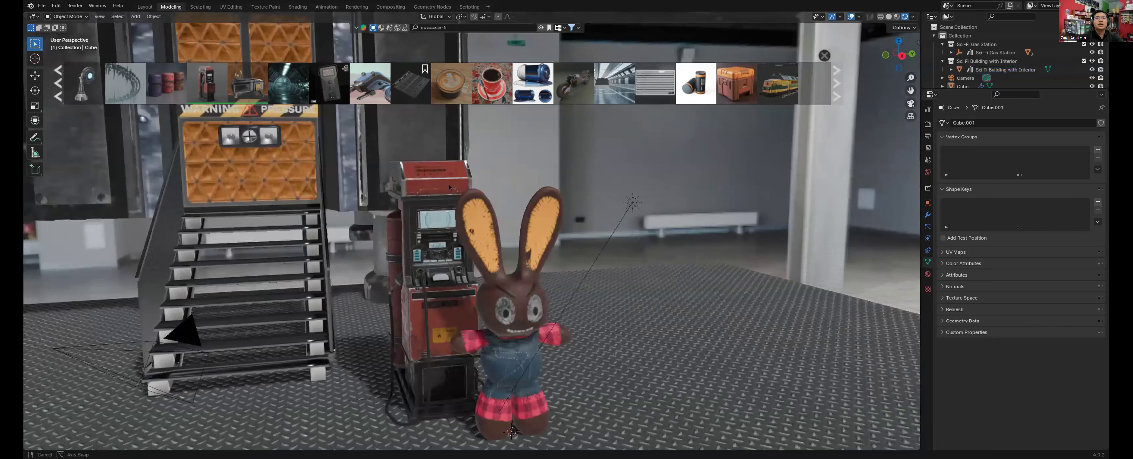
pyautogui.scroll(4, 532, 127)
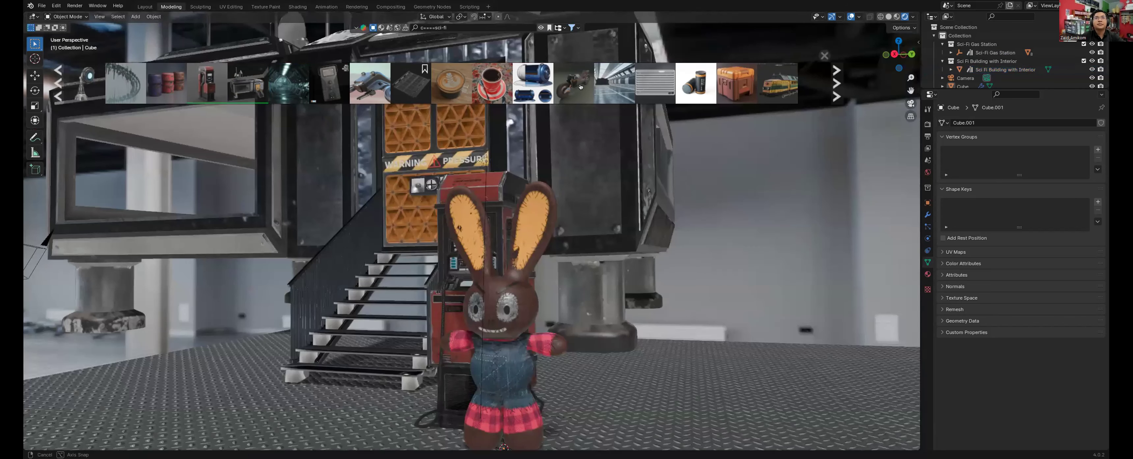
pyautogui.moveTo(533, 127); pyautogui.dragTo(537, 129, button='middle')
# Step: Browse the model library's results for more props and search the library again for sci-fi
pyautogui.moveTo(728, 81)
pyautogui.scroll(4, 728, 81)
pyautogui.moveTo(775, 89)
pyautogui.scroll(2, 774, 87)
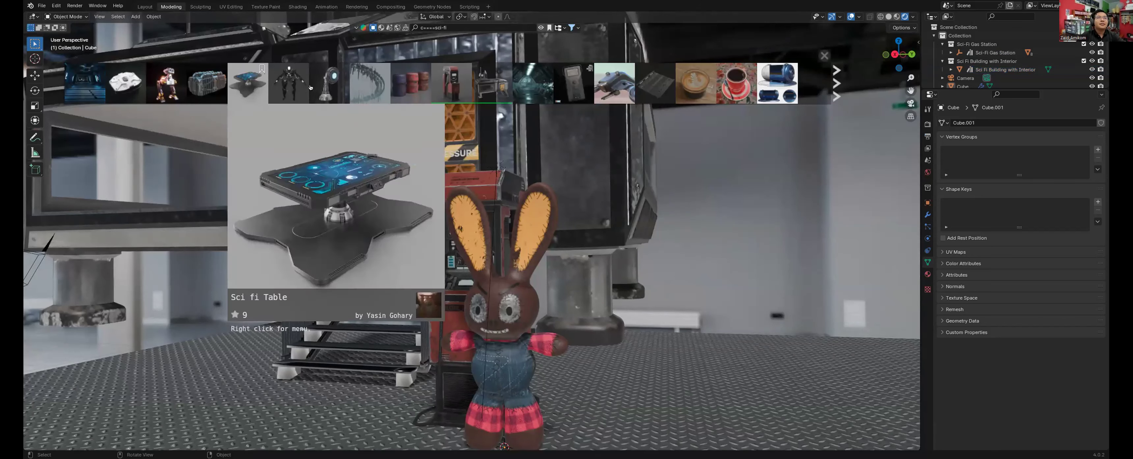
pyautogui.moveTo(418, 75)
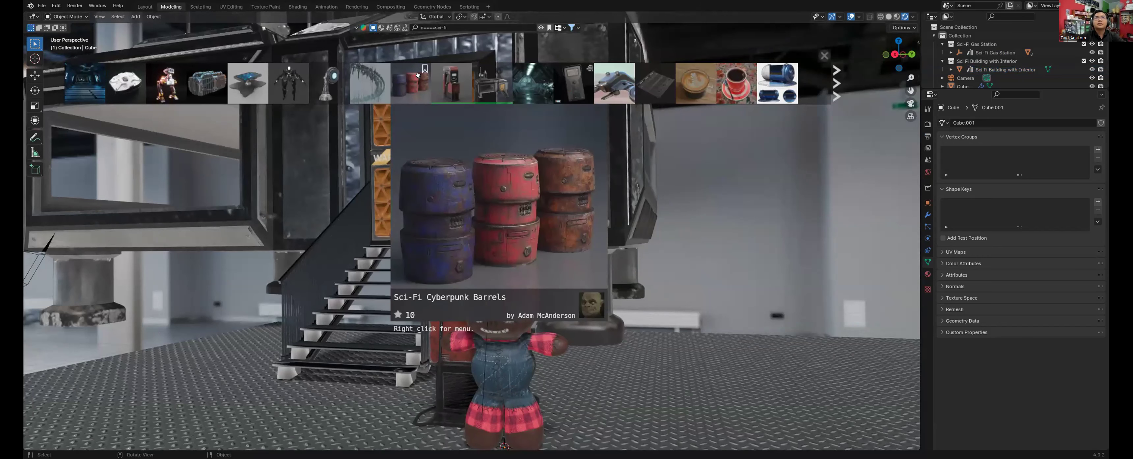
pyautogui.scroll(-10, 418, 75)
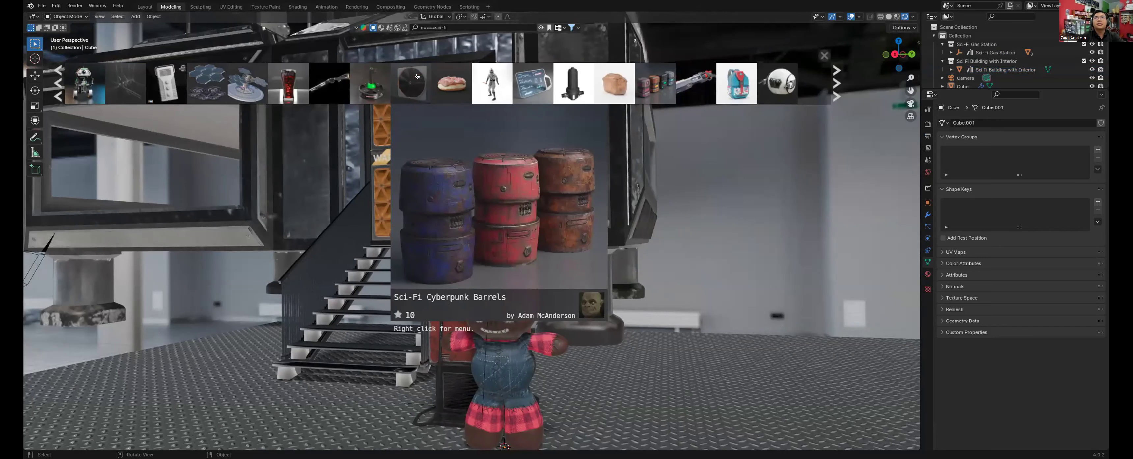
pyautogui.scroll(10, 418, 76)
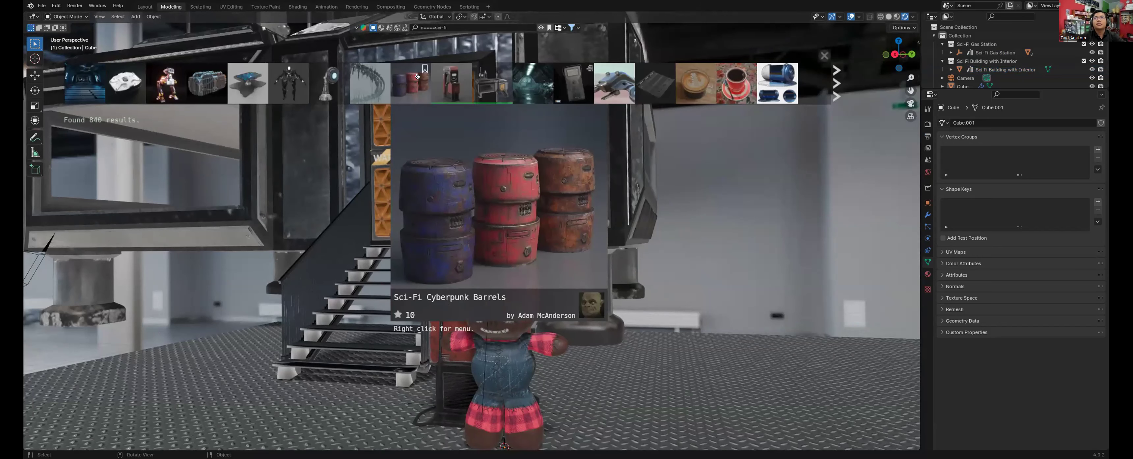
pyautogui.click(449, 28)
pyautogui.click(438, 27)
pyautogui.press('BackSpace')
pyautogui.press('BackSpace')
pyautogui.press('BackSpace')
pyautogui.press('BackSpace')
pyautogui.press('BackSpace')
pyautogui.press('BackSpace')
pyautogui.write('s')
pyautogui.press('Return')
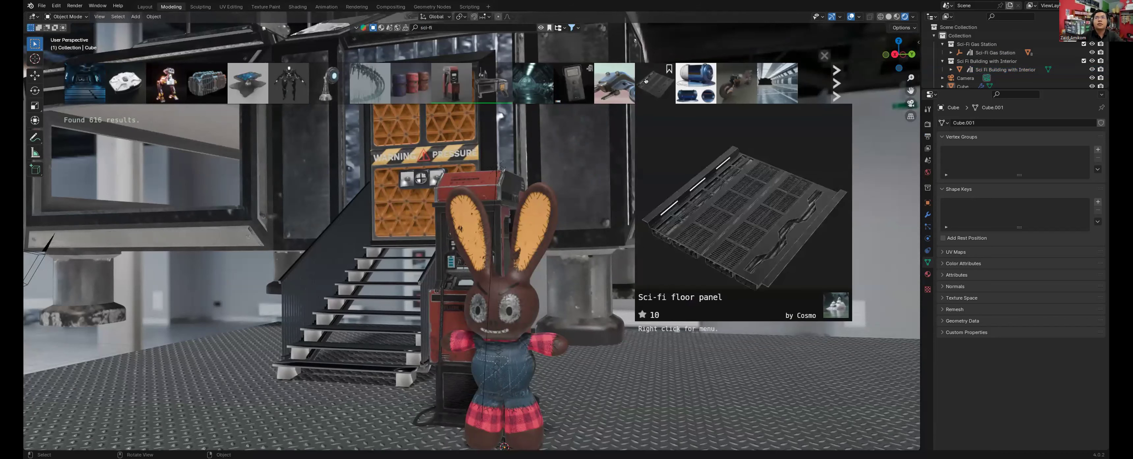
# Step: Search the model library for wall and look through the results
pyautogui.click(416, 27)
pyautogui.write('wall')
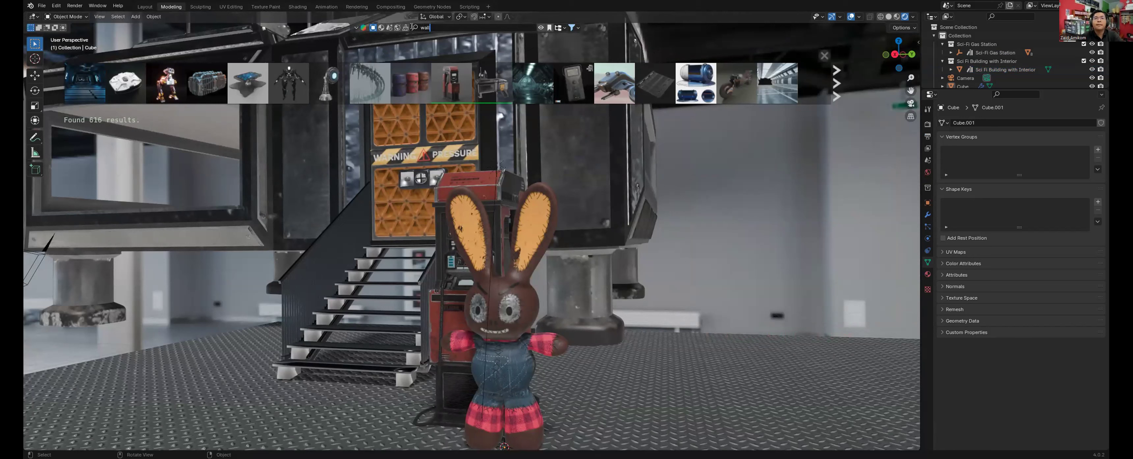
pyautogui.press('Return')
pyautogui.moveTo(110, 86)
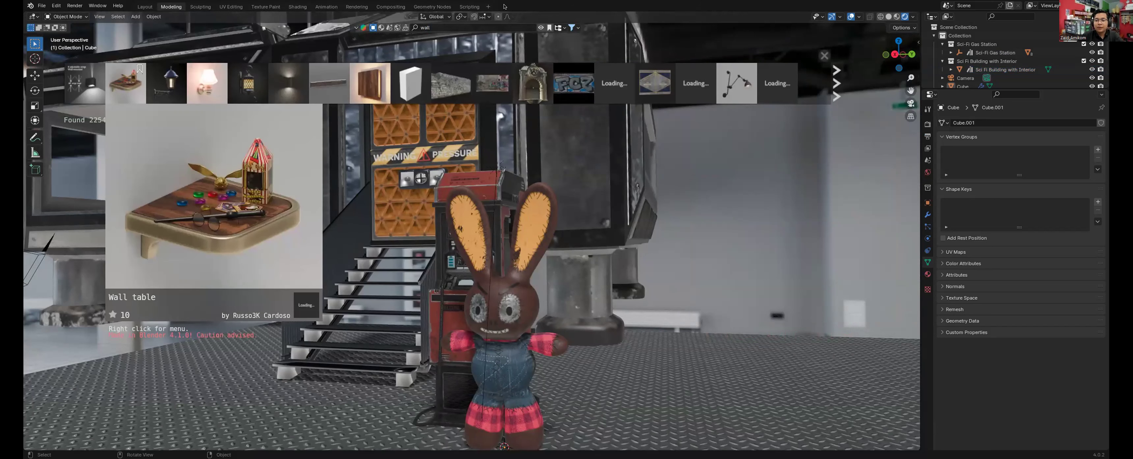
pyautogui.click(572, 27)
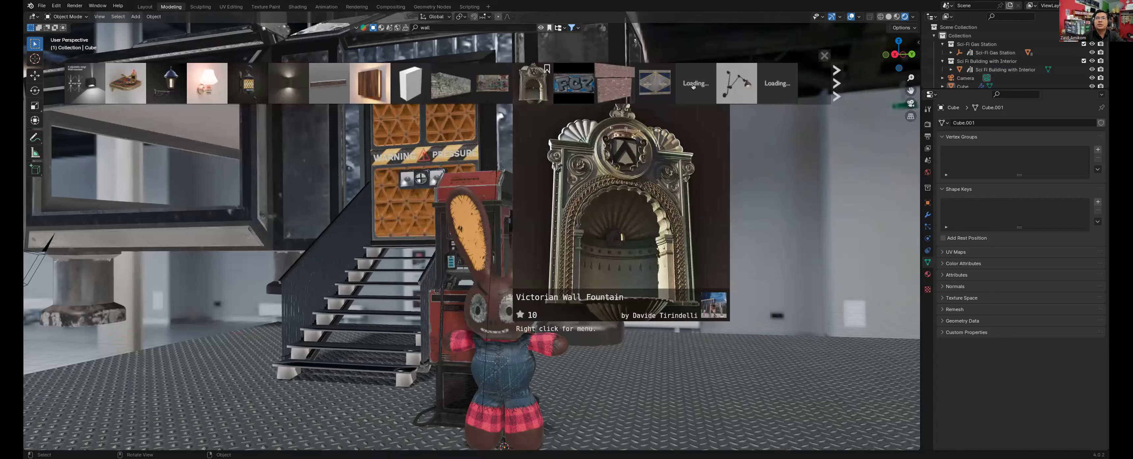
pyautogui.scroll(-4, 694, 85)
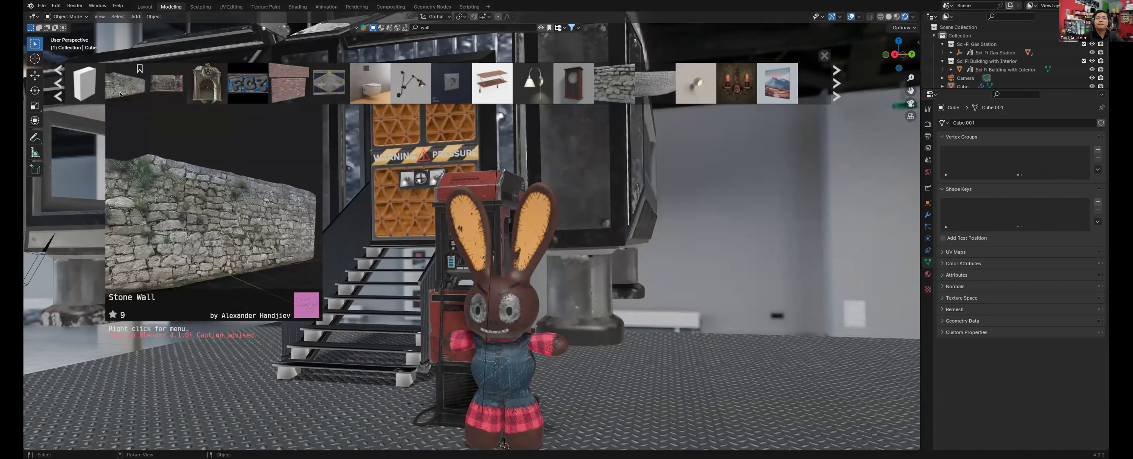
# Step: Place the Stone Wall model from the library at the rabbit's feet
pyautogui.moveTo(118, 94); pyautogui.dragTo(506, 440)
pyautogui.scroll(2, 439, 78)
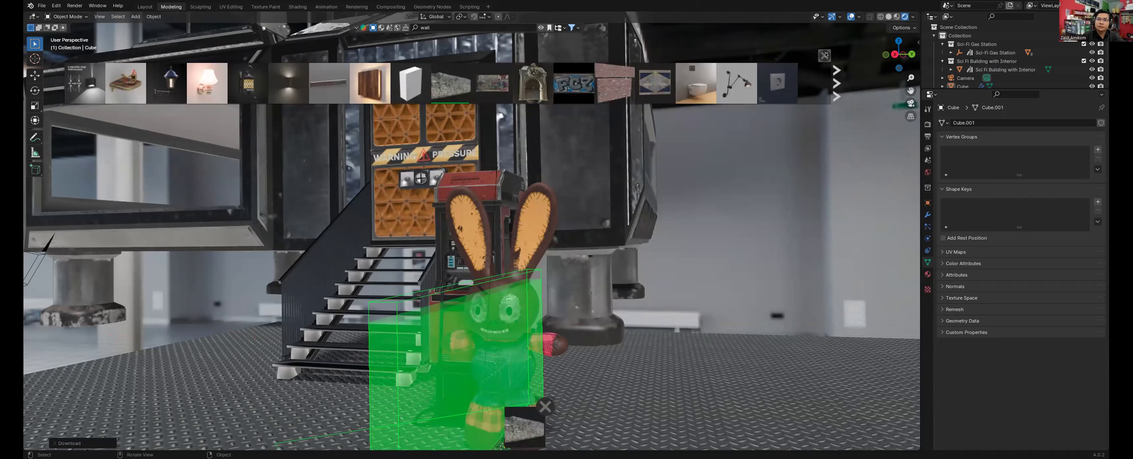
pyautogui.moveTo(571, 207); pyautogui.dragTo(597, 209, button='middle')
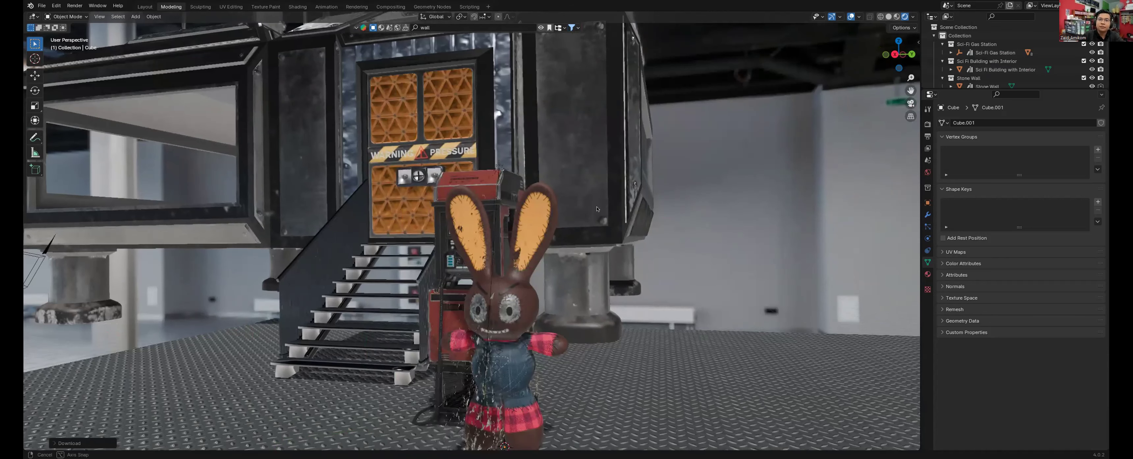
pyautogui.moveTo(678, 303); pyautogui.dragTo(680, 317, button='middle')
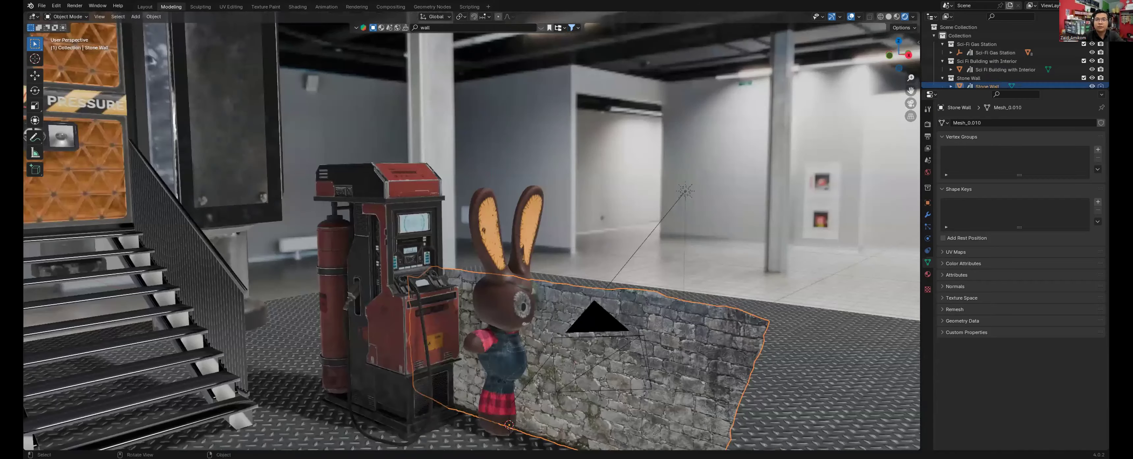
# Step: Rotate the stone wall about the global Z axis and scale it up to about twice its size
pyautogui.press('r')
pyautogui.press('z')
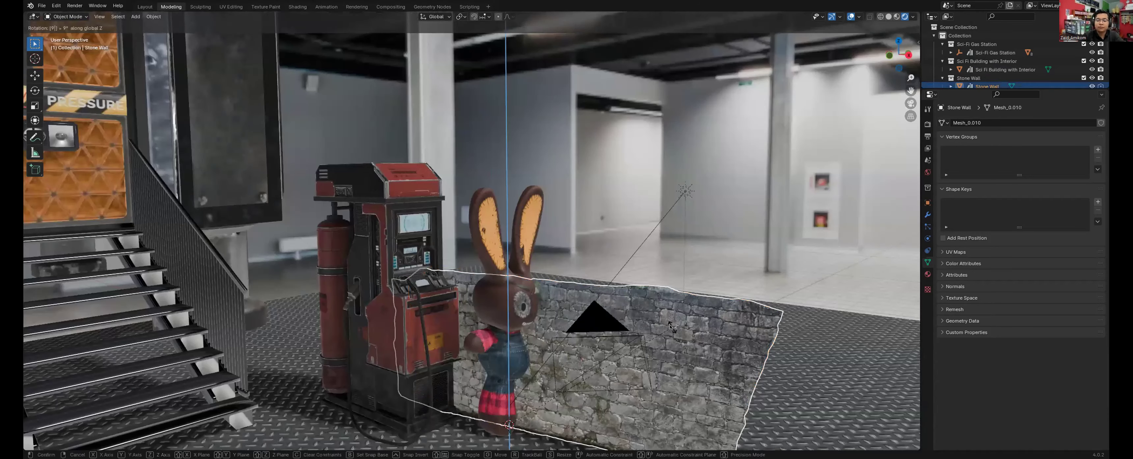
pyautogui.press('Return')
pyautogui.press('s')
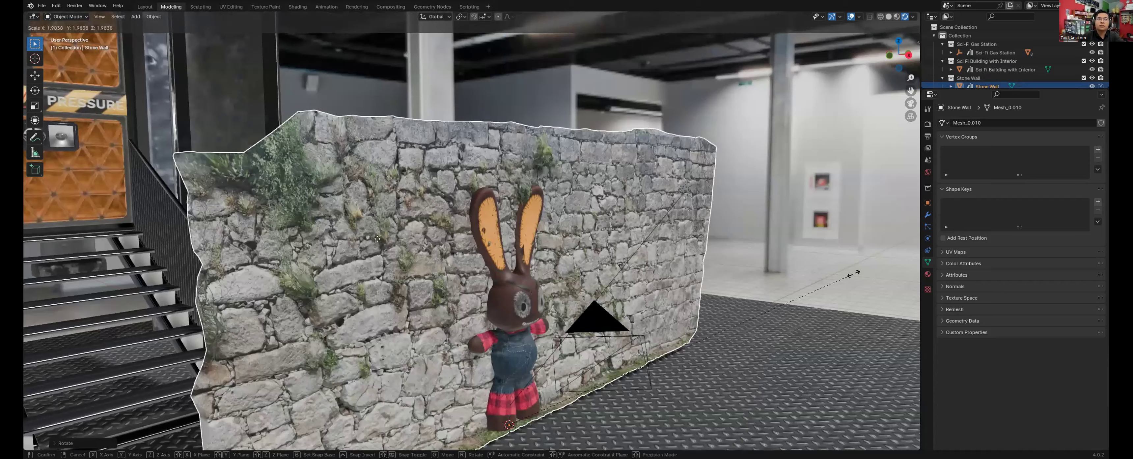
pyautogui.press('Return')
# Step: Move the stone wall along the X axis to stand behind the gas station and stairs, and lower it slightly
pyautogui.press('g')
pyautogui.press('x')
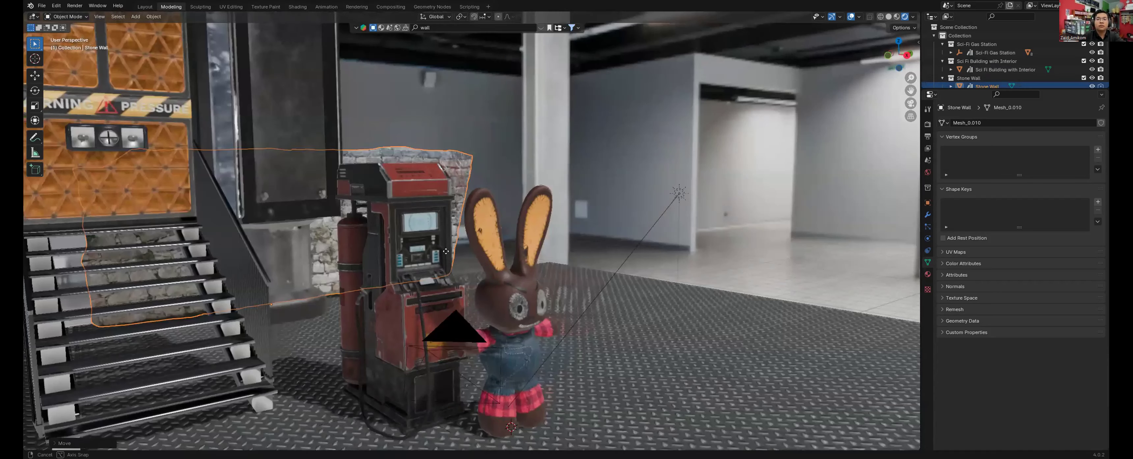
pyautogui.press('g')
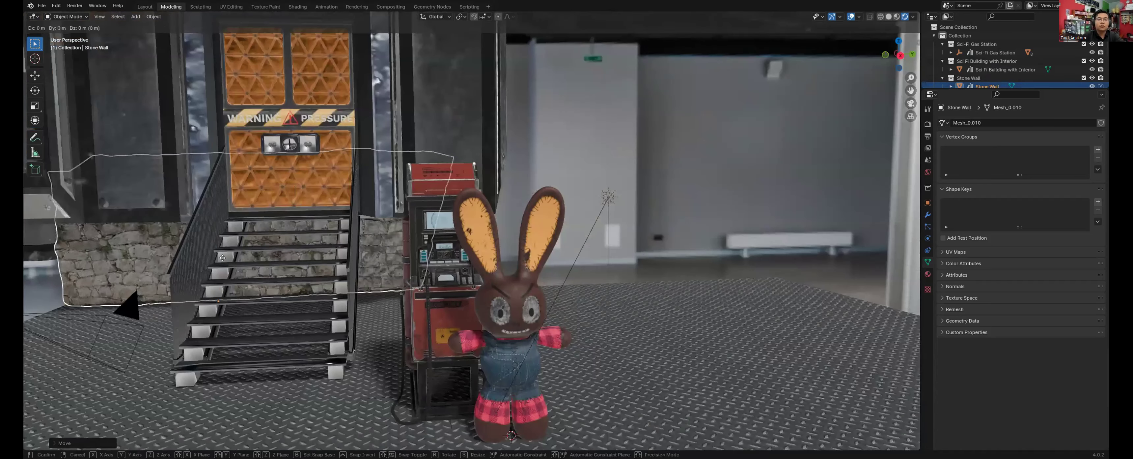
pyautogui.click(338, 235)
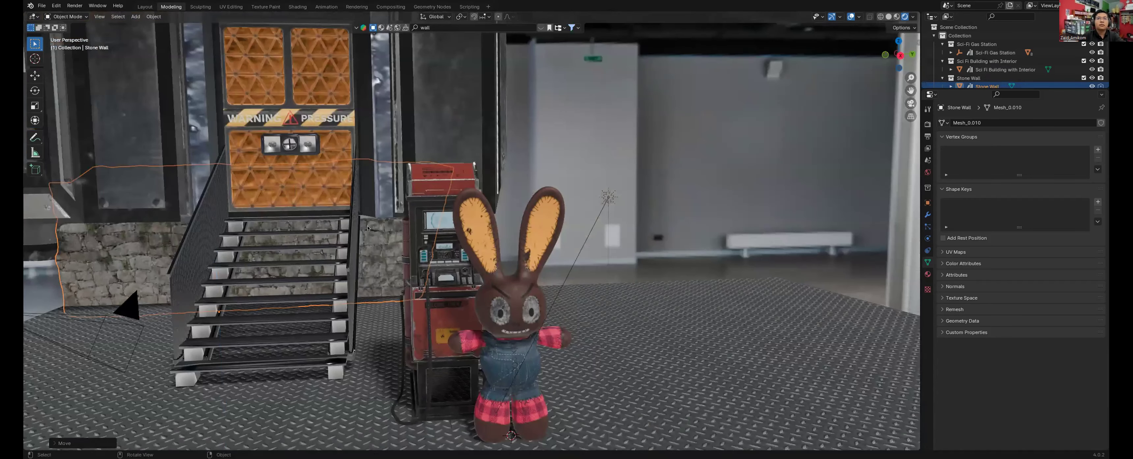
# Step: Add an Array modifier to the stone wall with a count of 4
pyautogui.click(928, 215)
pyautogui.click(965, 123)
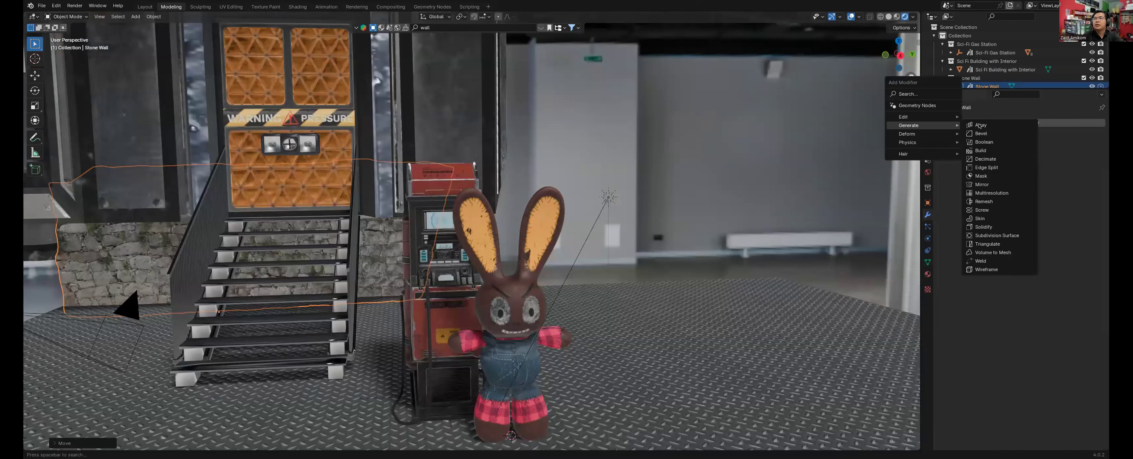
pyautogui.click(981, 125)
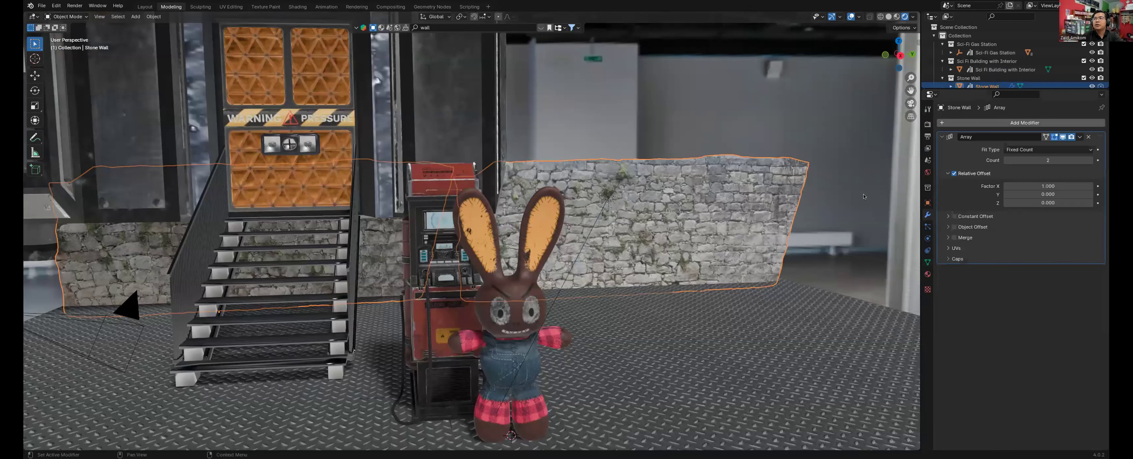
pyautogui.click(1090, 161)
pyautogui.click(1091, 160)
pyautogui.click(1056, 186)
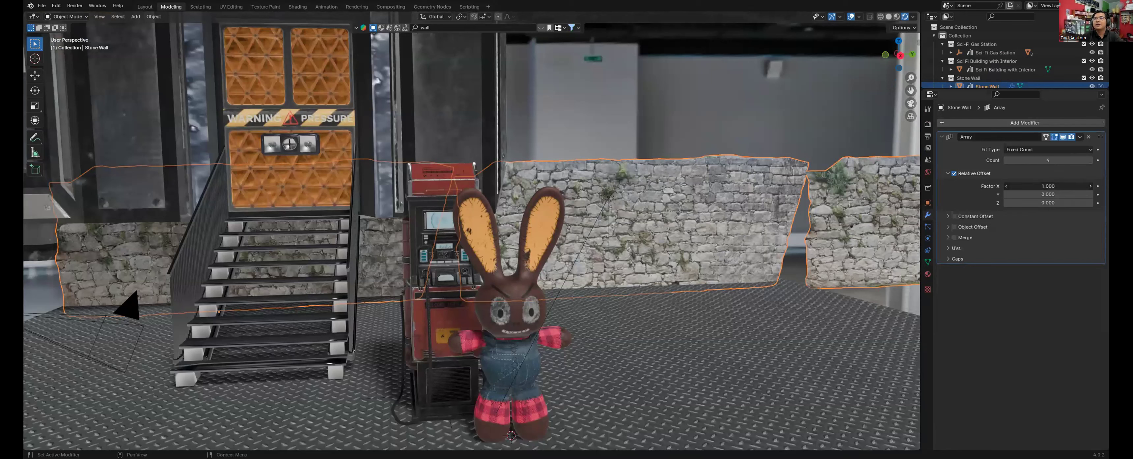
pyautogui.write('-7.3')
pyautogui.press('Return')
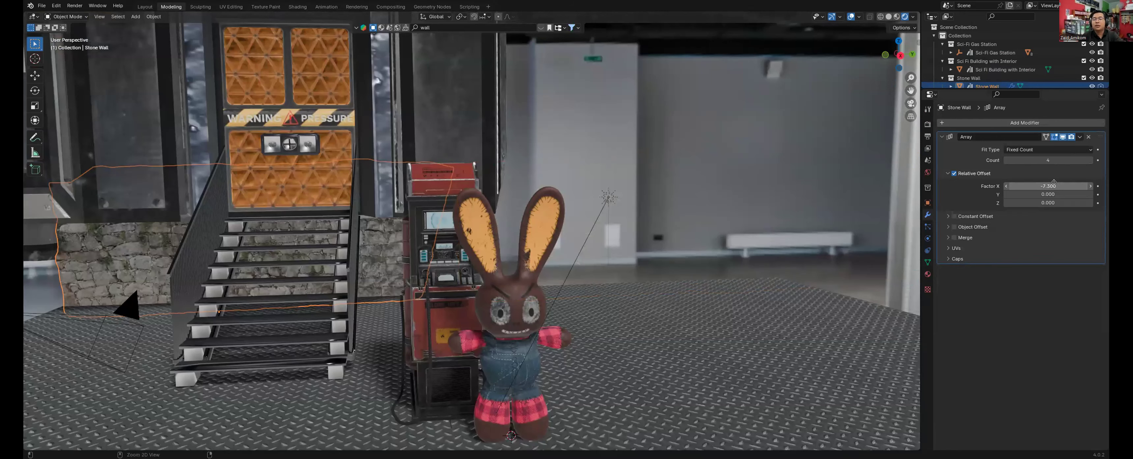
pyautogui.hotkey('ctrl', 'z')
# Step: Set the wall array's relative offset factor X to 0.83 so the repeated sections join without gaps
pyautogui.moveTo(1055, 184); pyautogui.dragTo(1052, 184)
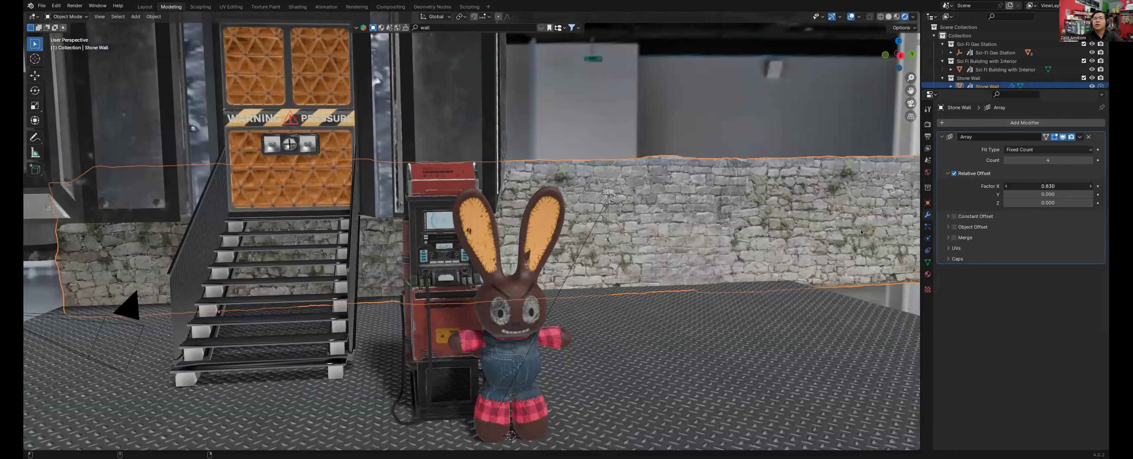
pyautogui.moveTo(696, 233); pyautogui.dragTo(666, 160, button='middle')
pyautogui.moveTo(669, 201); pyautogui.dragTo(672, 213, button='middle')
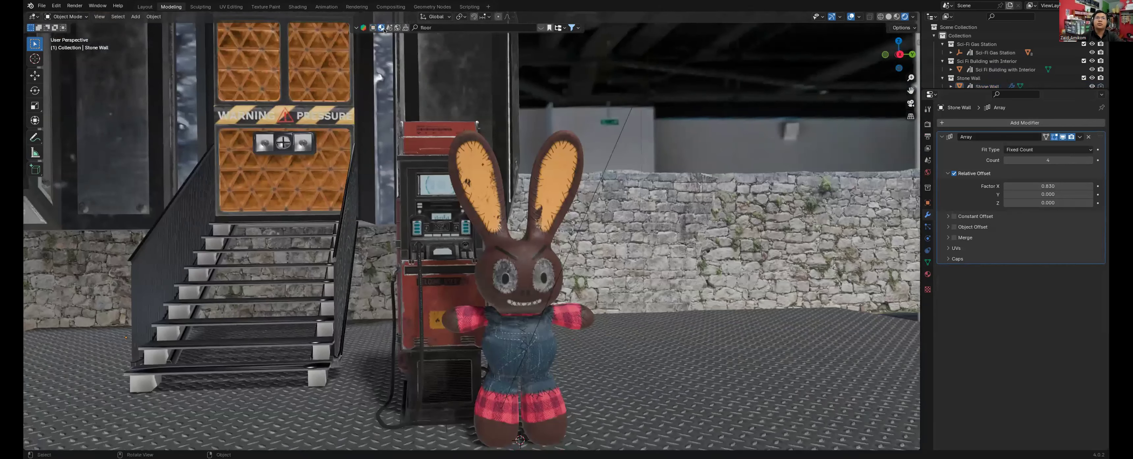
# Step: Switch the asset library to HDRIs and list all of them without a search term
pyautogui.click(400, 29)
pyautogui.click(428, 27)
pyautogui.press('Return')
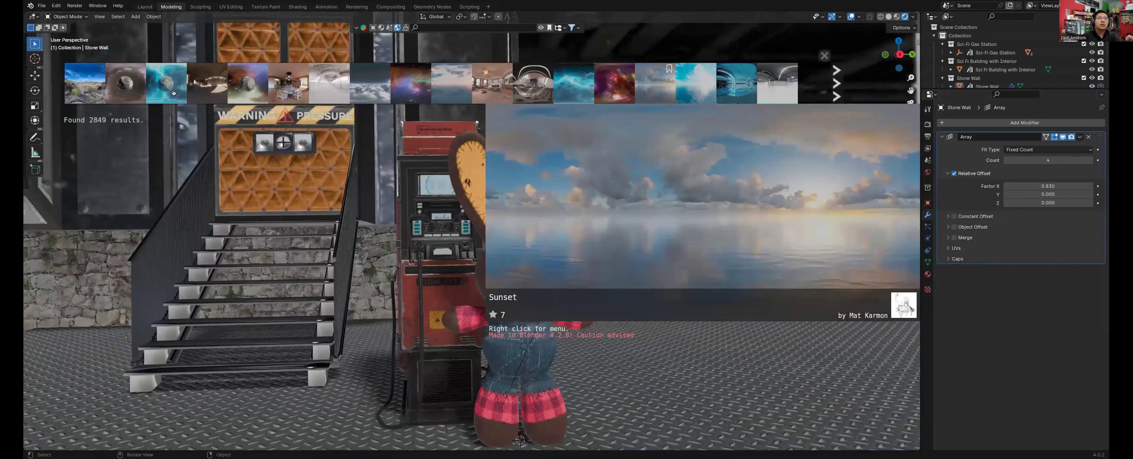
# Step: Try the Bluesky Cloud Rock Ground Mountain HDRI as the scene's environment
pyautogui.click(94, 95)
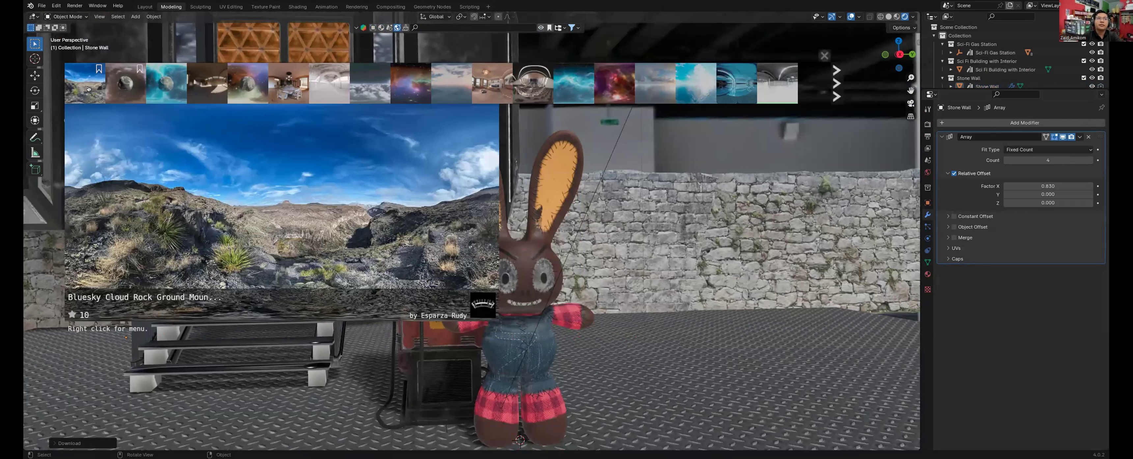
pyautogui.click(93, 96)
pyautogui.click(93, 115)
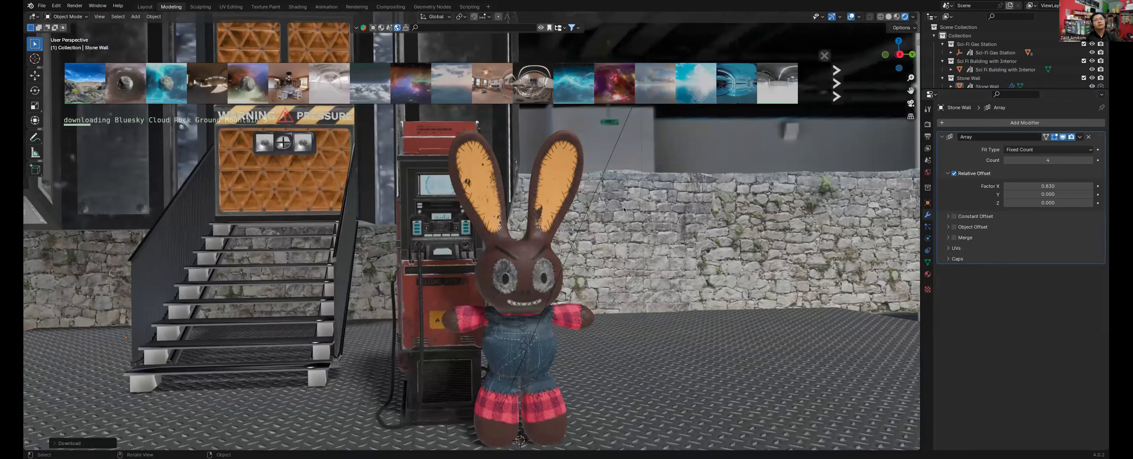
pyautogui.moveTo(515, 146); pyautogui.dragTo(624, 211, button='middle')
pyautogui.moveTo(628, 184); pyautogui.dragTo(610, 84, button='middle')
# Step: Load the Bluesky Grass Mountain HDRI as the scene's environment and browse further HDRIs in the library
pyautogui.scroll(-9, 695, 84)
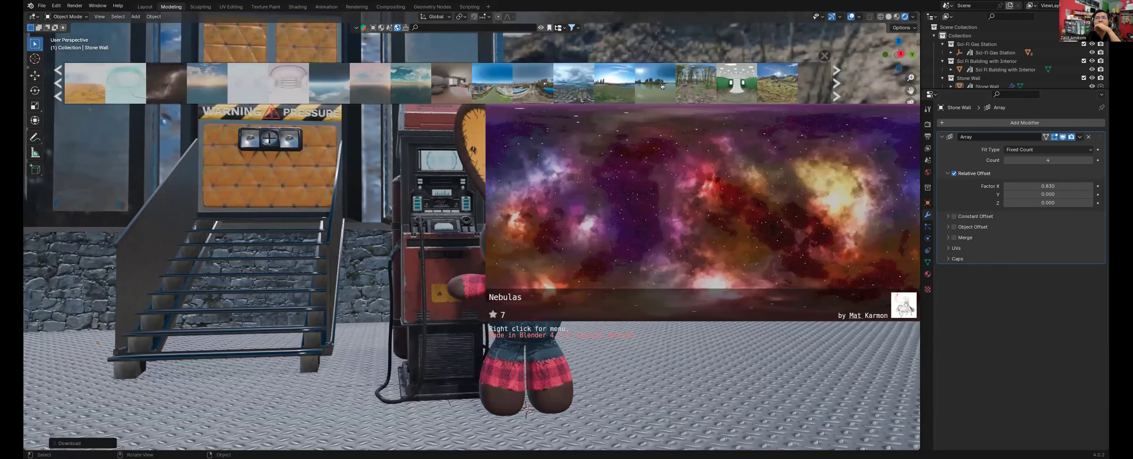
pyautogui.click(769, 90)
pyautogui.click(766, 111)
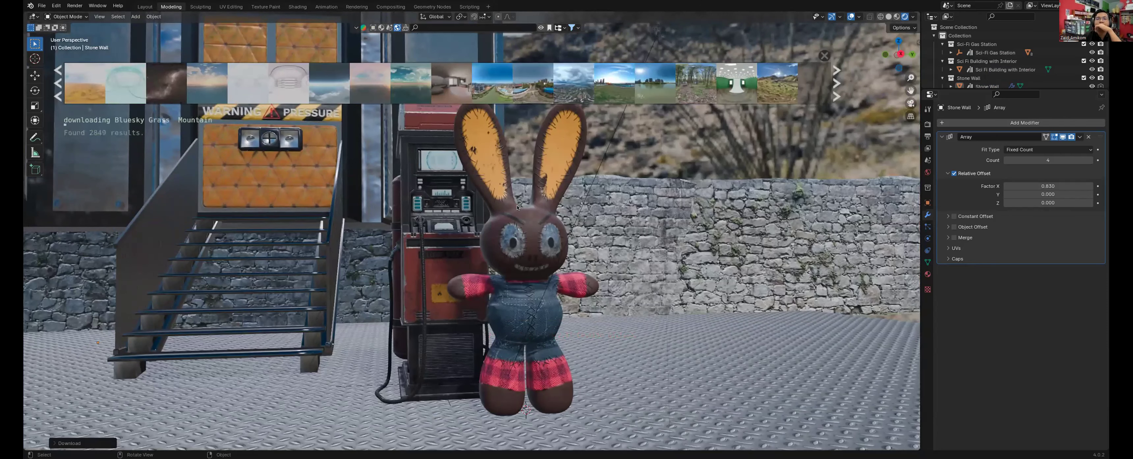
pyautogui.moveTo(508, 210); pyautogui.dragTo(506, 214, button='middle')
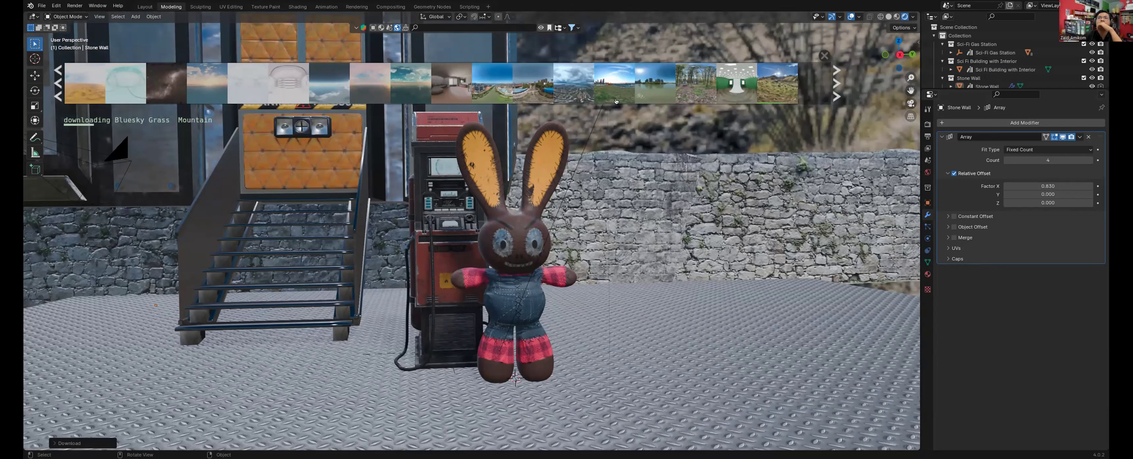
pyautogui.scroll(-3, 620, 97)
pyautogui.scroll(-5, 619, 97)
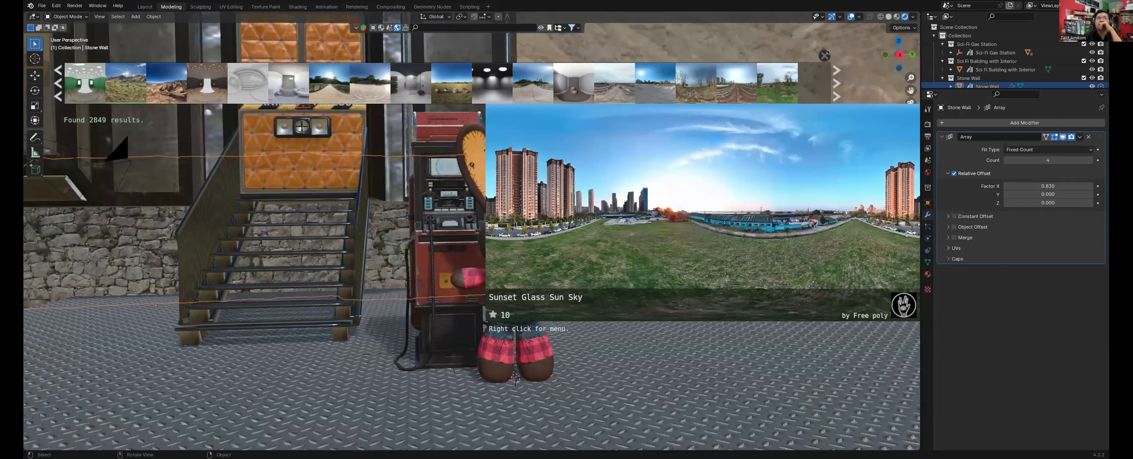
pyautogui.click(654, 189)
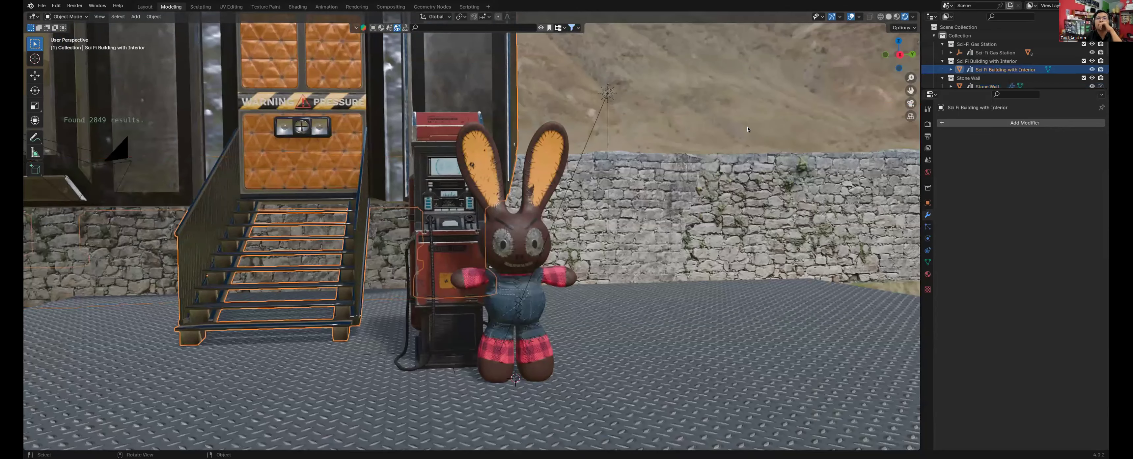
# Step: Look through the camera, lock it to the view, and frame the rabbit with the gas station, building and wall behind it
pyautogui.moveTo(748, 129); pyautogui.dragTo(890, 74, button='middle')
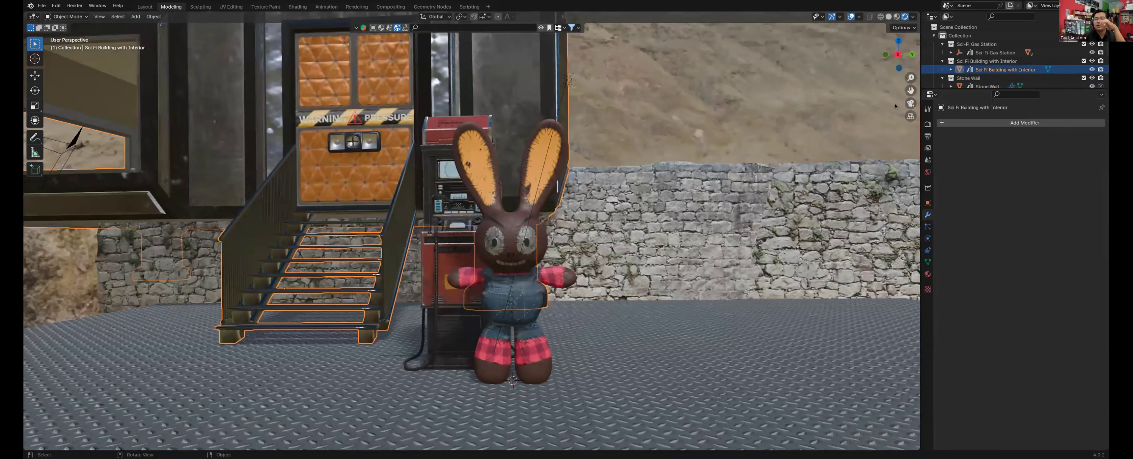
pyautogui.click(911, 103)
pyautogui.press('n')
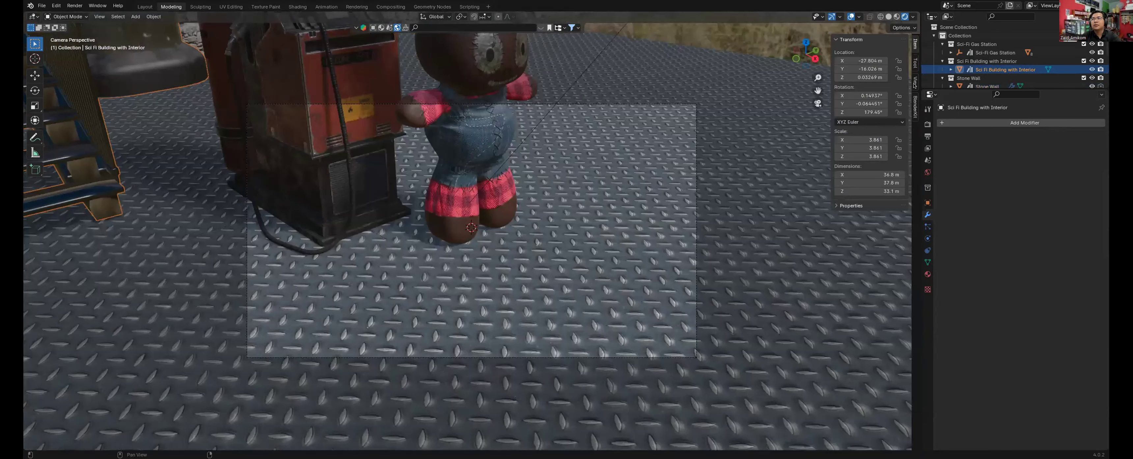
pyautogui.click(867, 145)
pyautogui.moveTo(635, 169); pyautogui.dragTo(568, 135, button='middle')
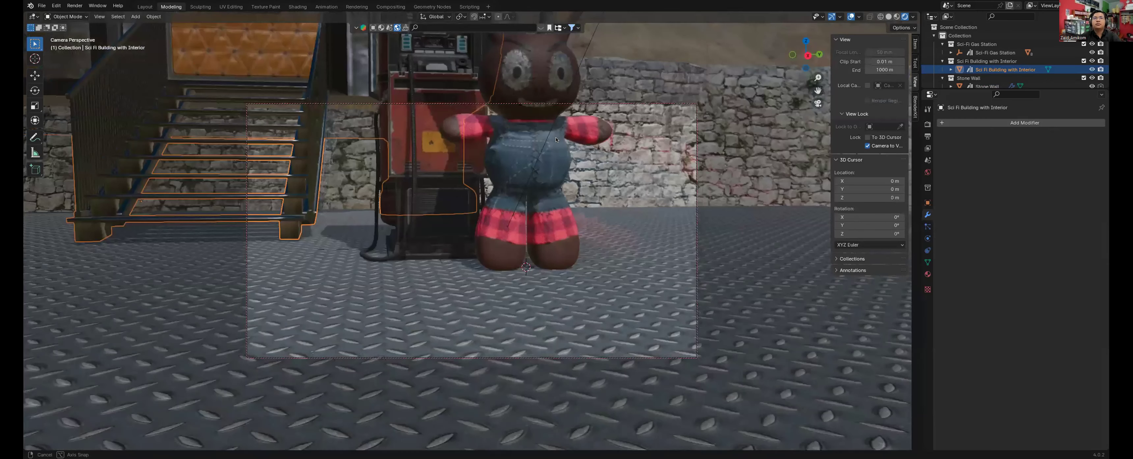
pyautogui.scroll(-5, 528, 188)
pyautogui.moveTo(529, 187); pyautogui.dragTo(531, 184, button='middle')
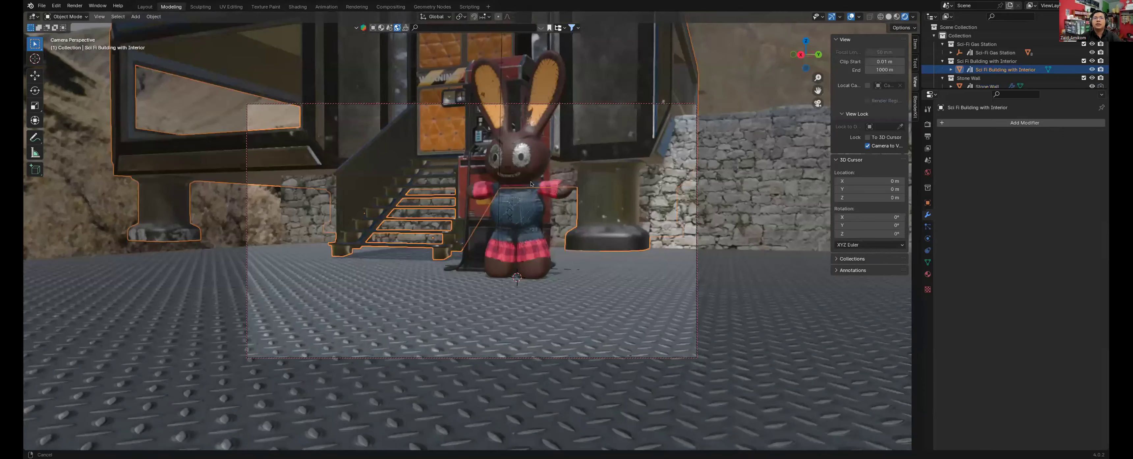
pyautogui.scroll(2, 520, 220)
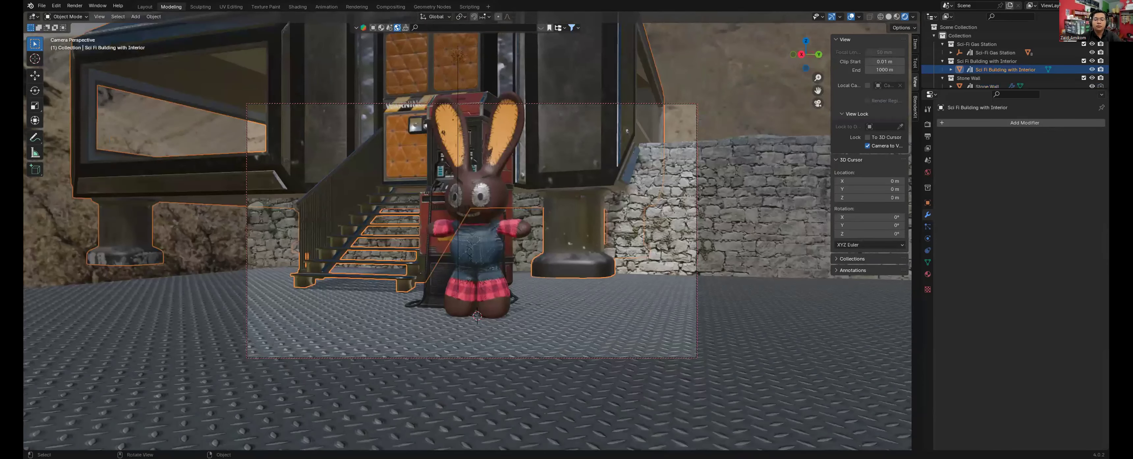
# Step: Rotate the rabbit about 30° around the Z axis, move it across the floor in front of the stairs, and adjust the camera framing
pyautogui.click(489, 230)
pyautogui.press('r')
pyautogui.press('z')
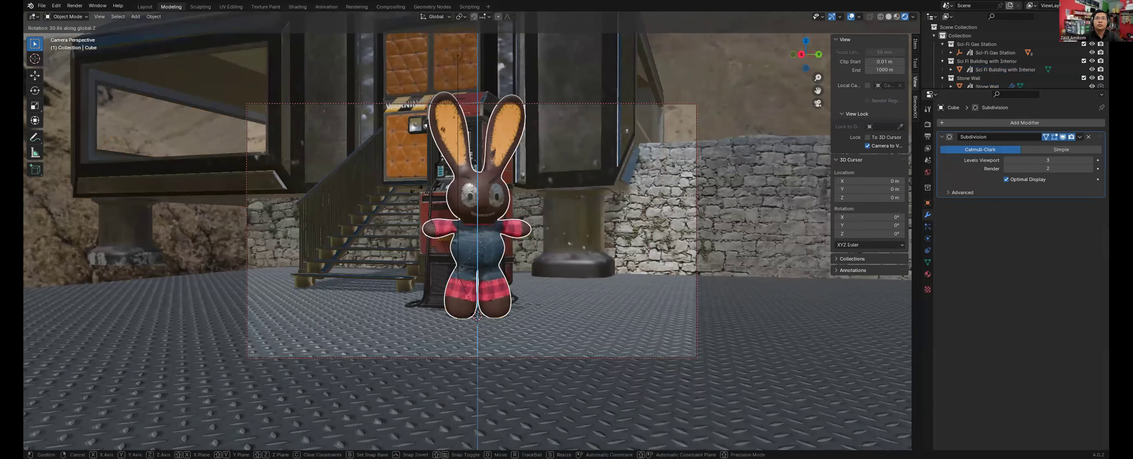
pyautogui.click(422, 191)
pyautogui.press('g')
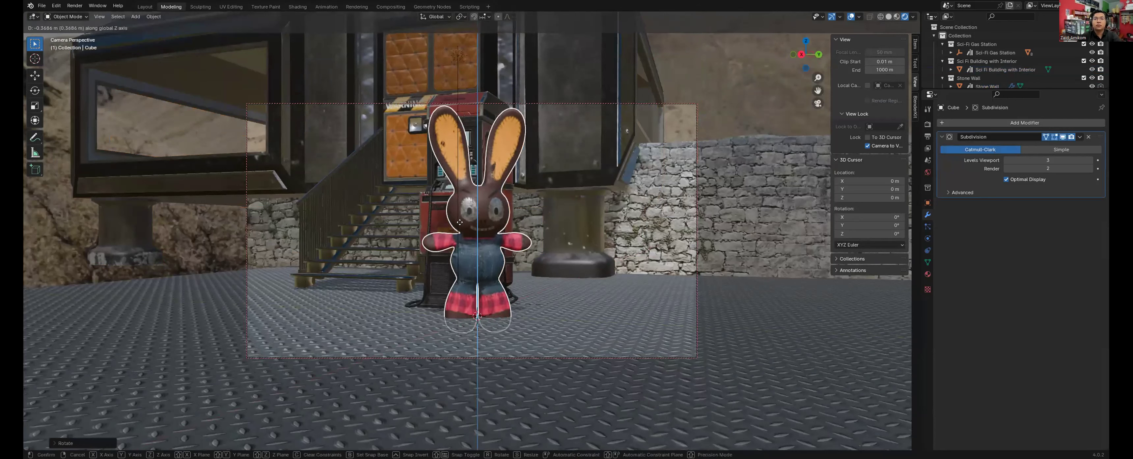
pyautogui.hotkey('shift', 'z')
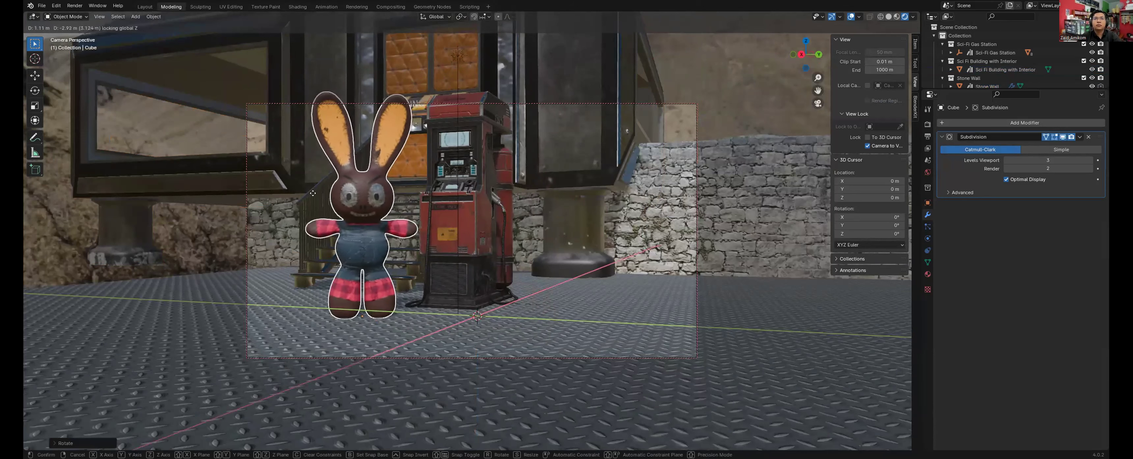
pyautogui.click(378, 208)
pyautogui.scroll(2, 371, 218)
pyautogui.moveTo(372, 216); pyautogui.dragTo(419, 215, button='middle')
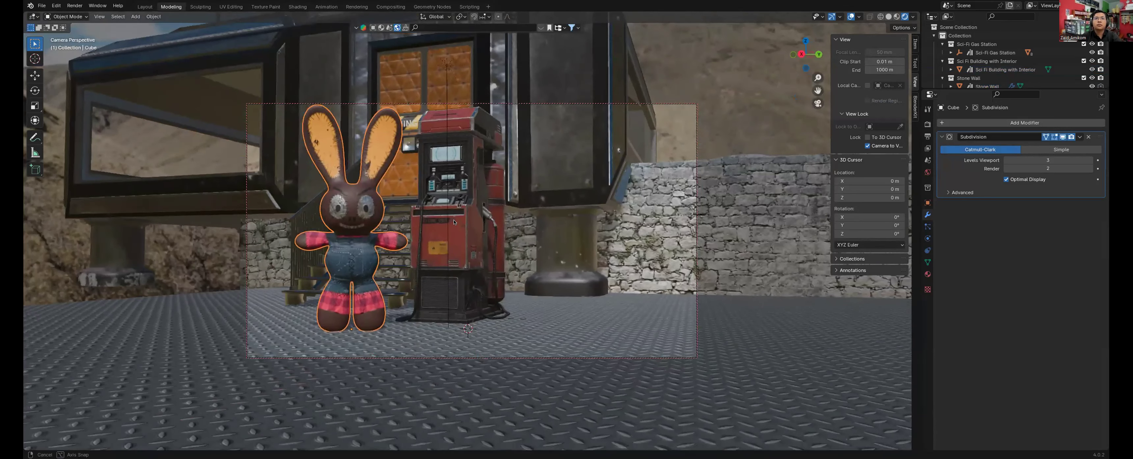
# Step: Move the rabbit about 5.5 m along the Y axis to the gas station's other side and turn it around the Z axis
pyautogui.click(447, 229)
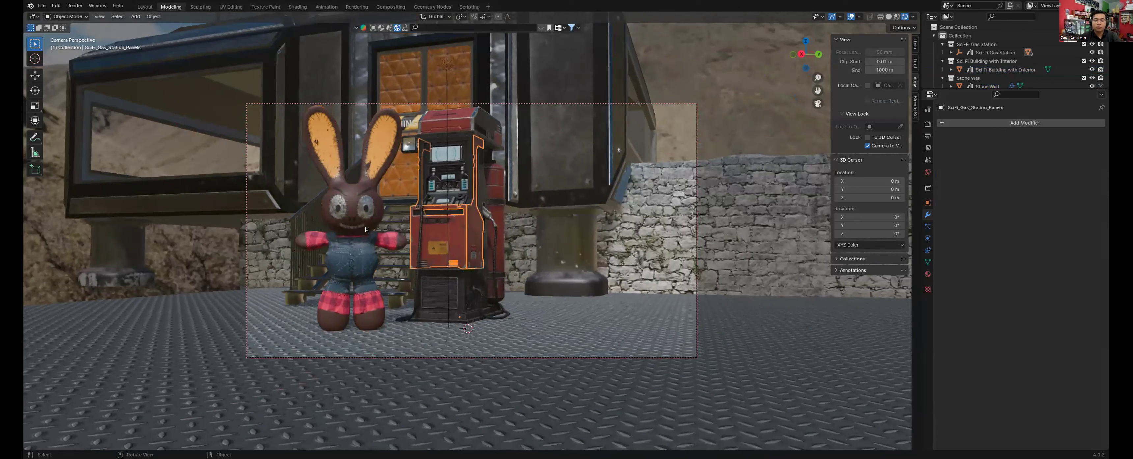
pyautogui.click(385, 227)
pyautogui.press('g')
pyautogui.press('y')
pyautogui.click(606, 227)
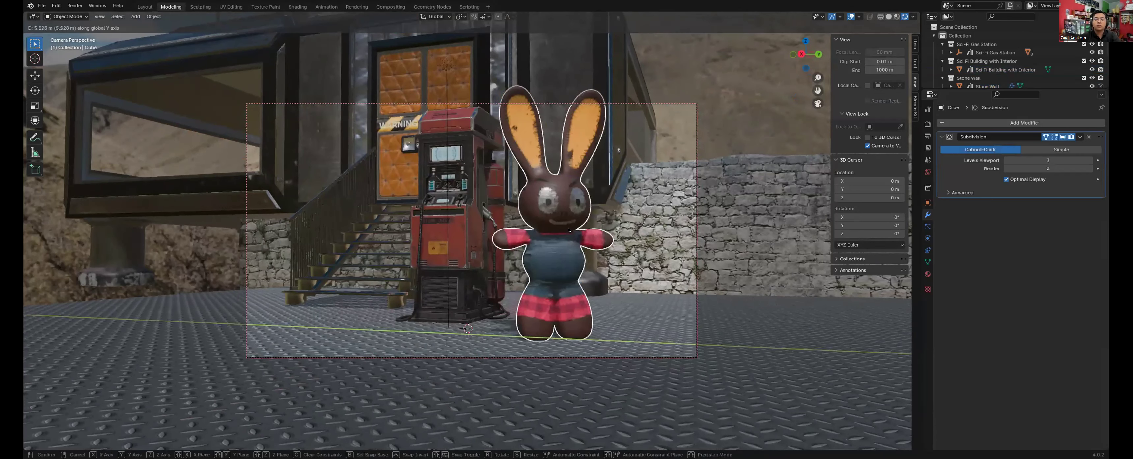
pyautogui.press('r')
pyautogui.press('z')
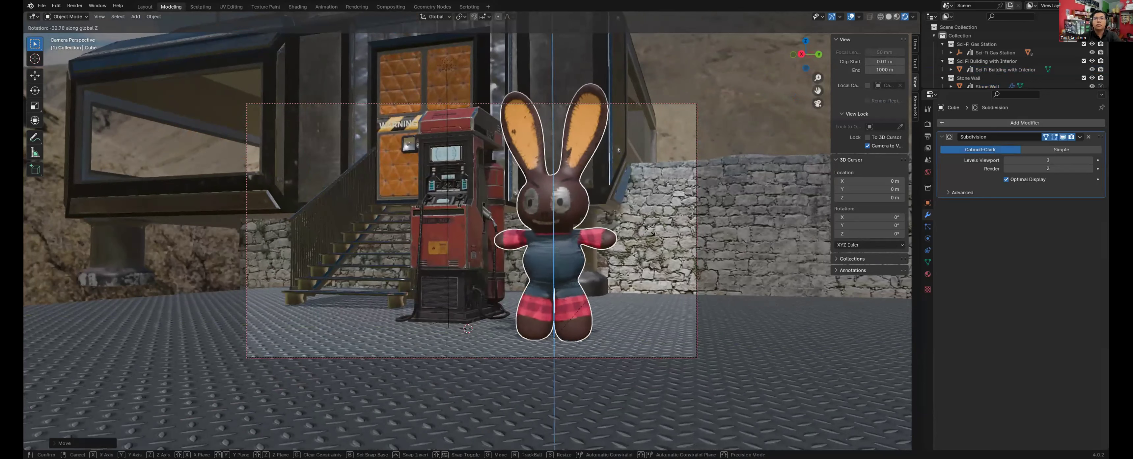
pyautogui.click(579, 227)
# Step: Move the rabbit about 2.9 m across the floor plane, back beside the gas station
pyautogui.press('g')
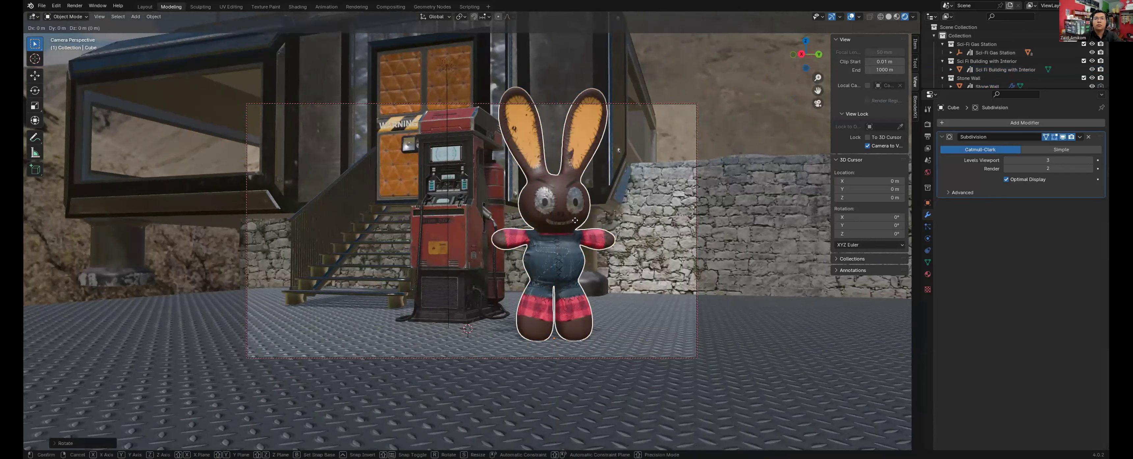
pyautogui.hotkey('shift', 'z')
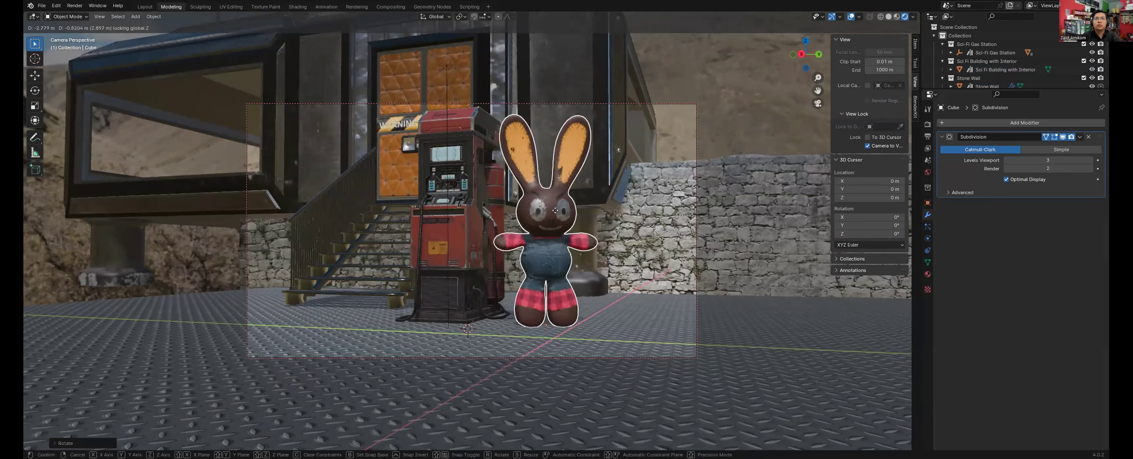
pyautogui.click(667, 195)
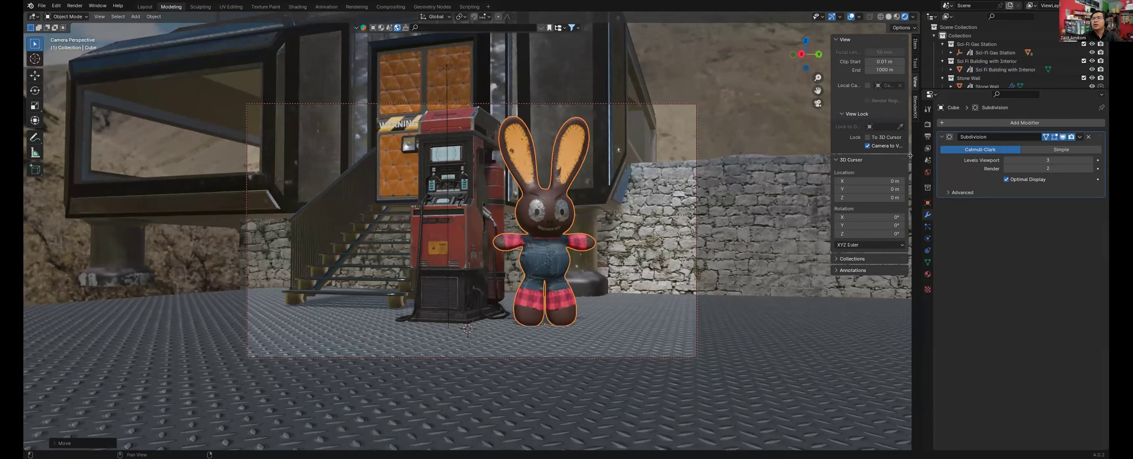
# Step: Save the file and enable Ambient Occlusion and Bloom in the EEVEE render settings
pyautogui.click(927, 108)
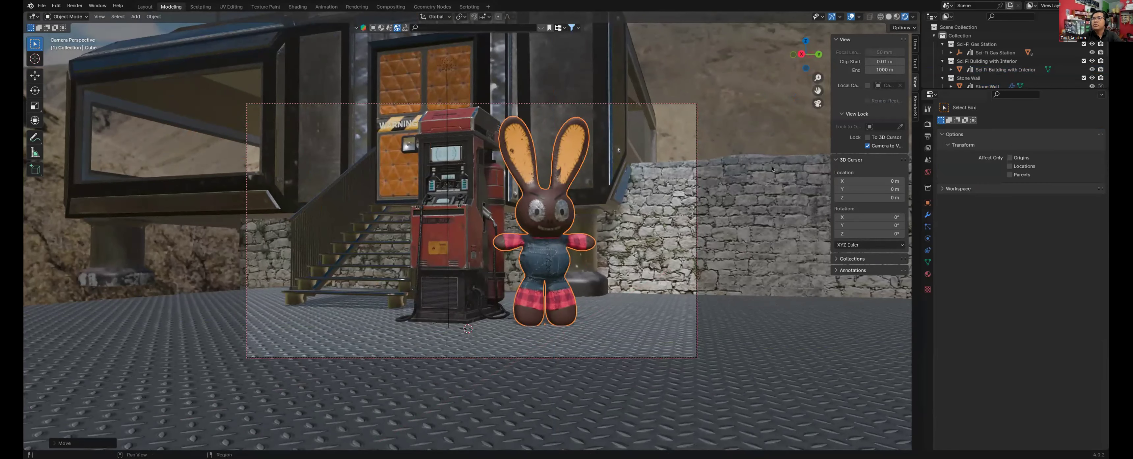
pyautogui.click(927, 124)
pyautogui.hotkey('ctrl', 's')
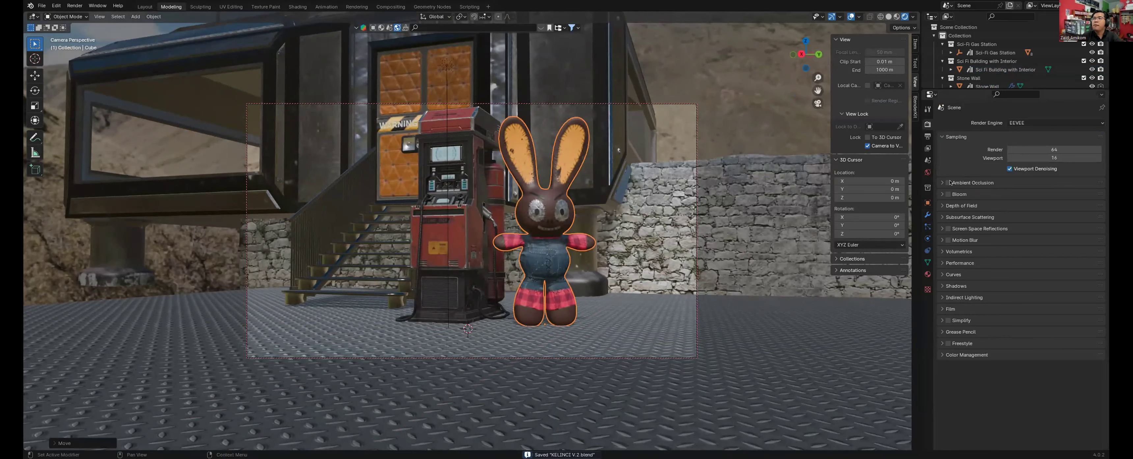
pyautogui.click(948, 182)
pyautogui.click(947, 193)
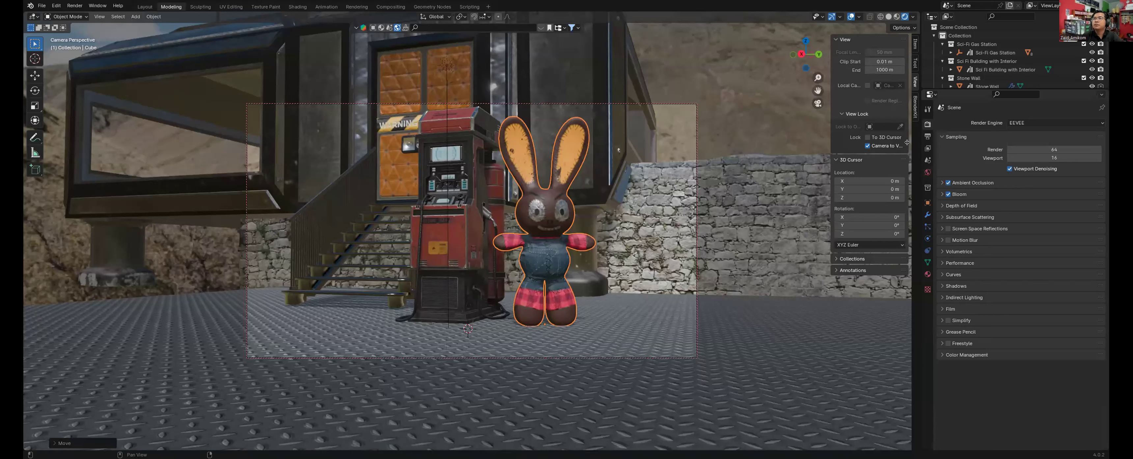
# Step: Enable depth of field on the camera, focused on the rabbit object Cube, with an F-Stop of 0.3
pyautogui.scroll(-5, 962, 66)
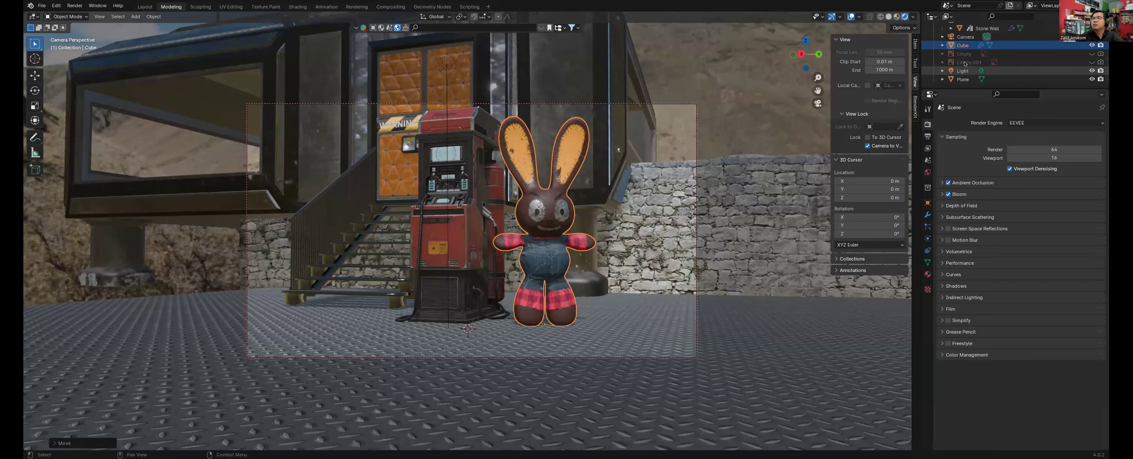
pyautogui.click(965, 37)
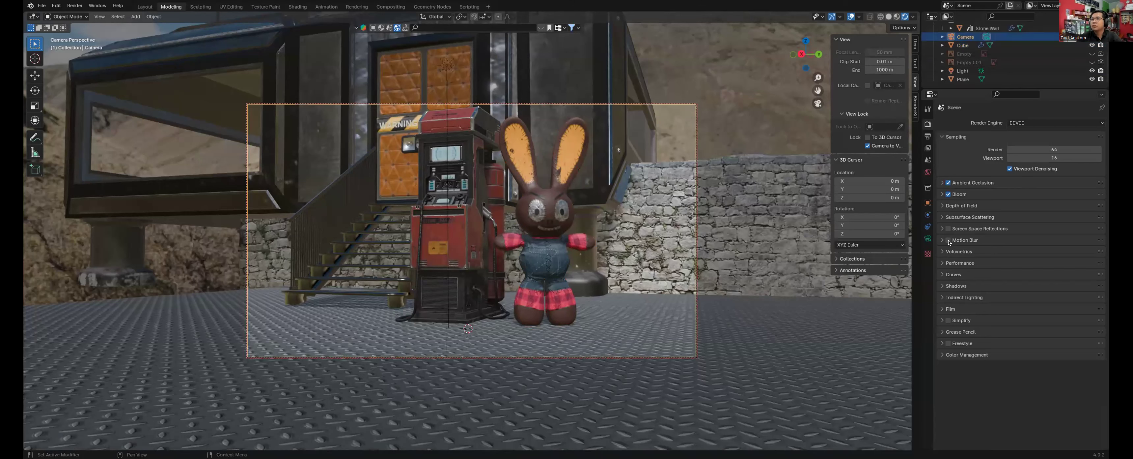
pyautogui.click(929, 239)
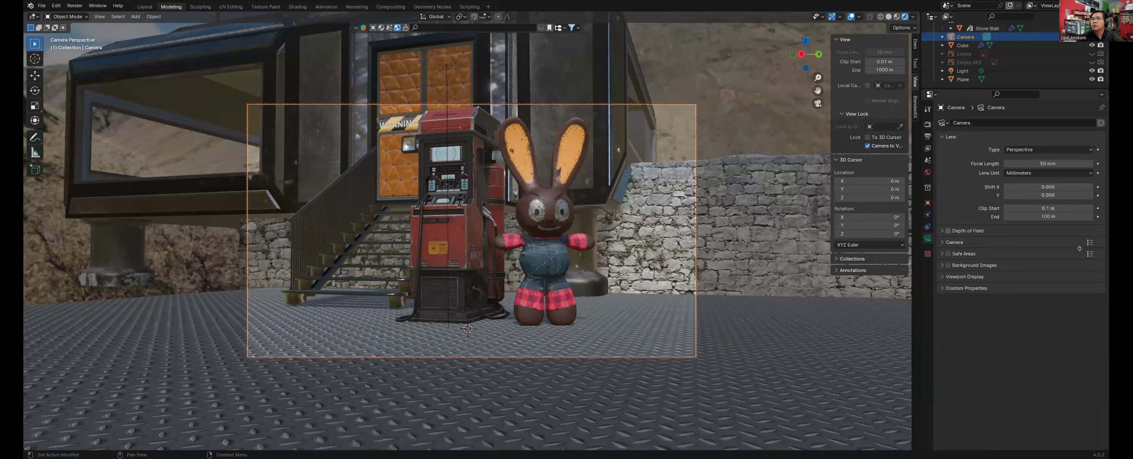
pyautogui.click(968, 231)
pyautogui.click(949, 230)
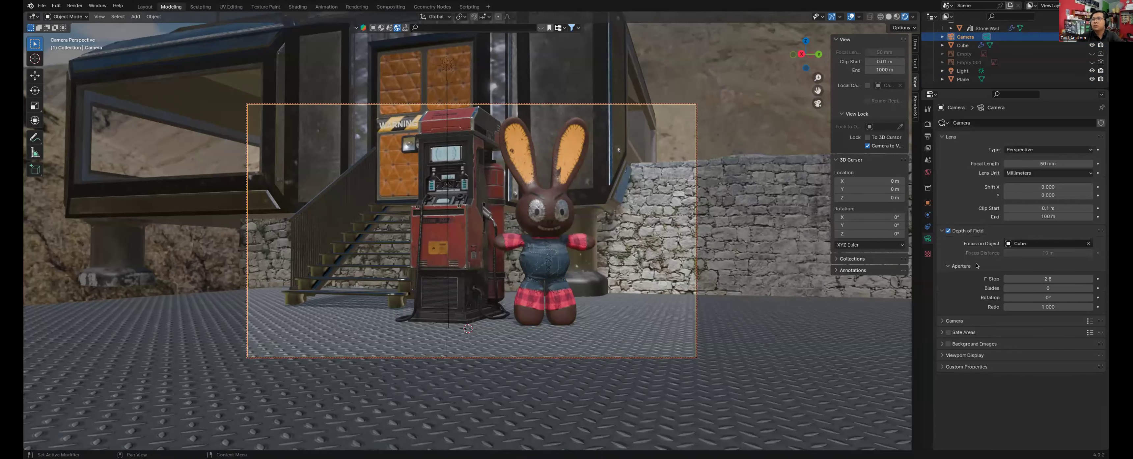
pyautogui.moveTo(1048, 279); pyautogui.dragTo(1032, 278)
# Step: Set the camera's passepartout opacity to 1.000 and unlock the camera from the view
pyautogui.click(942, 320)
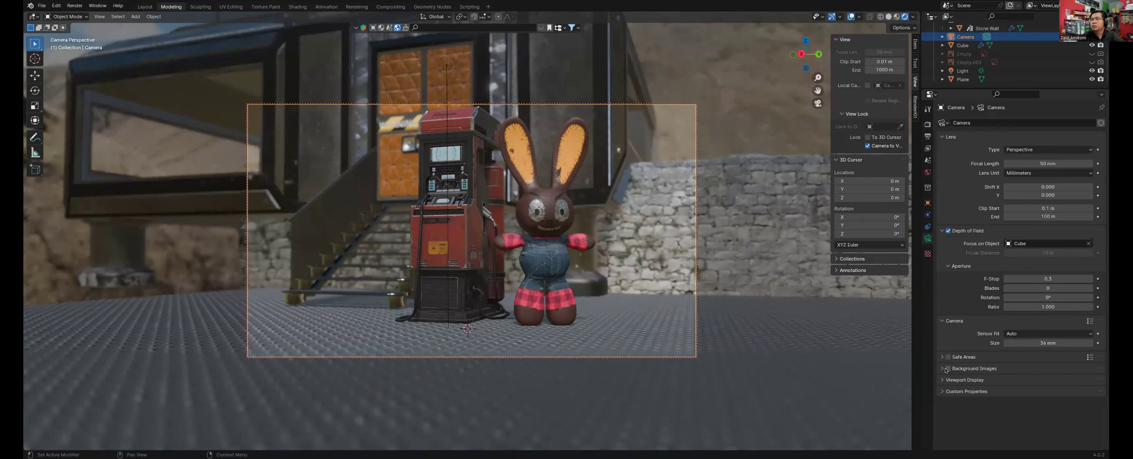
pyautogui.click(943, 379)
pyautogui.scroll(-2, 1023, 404)
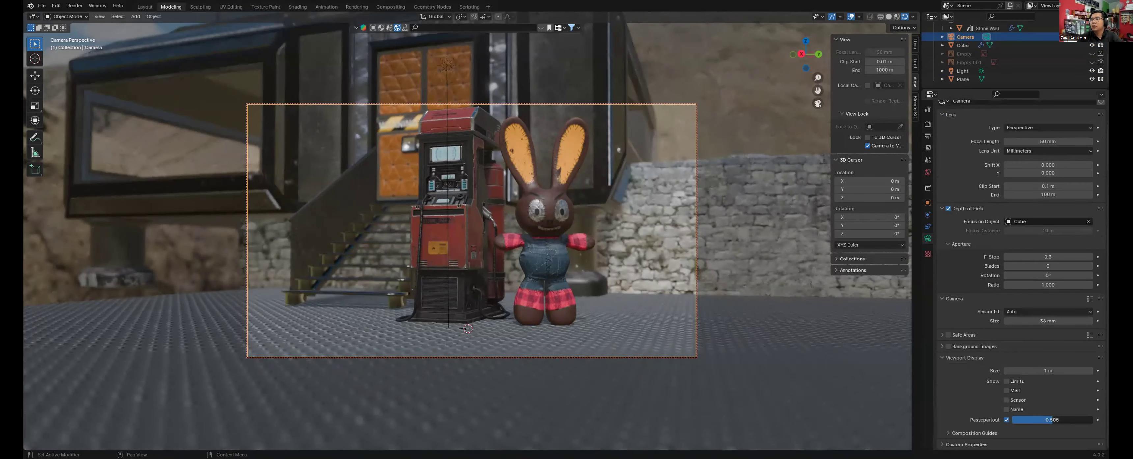
pyautogui.moveTo(1067, 420); pyautogui.dragTo(1092, 418)
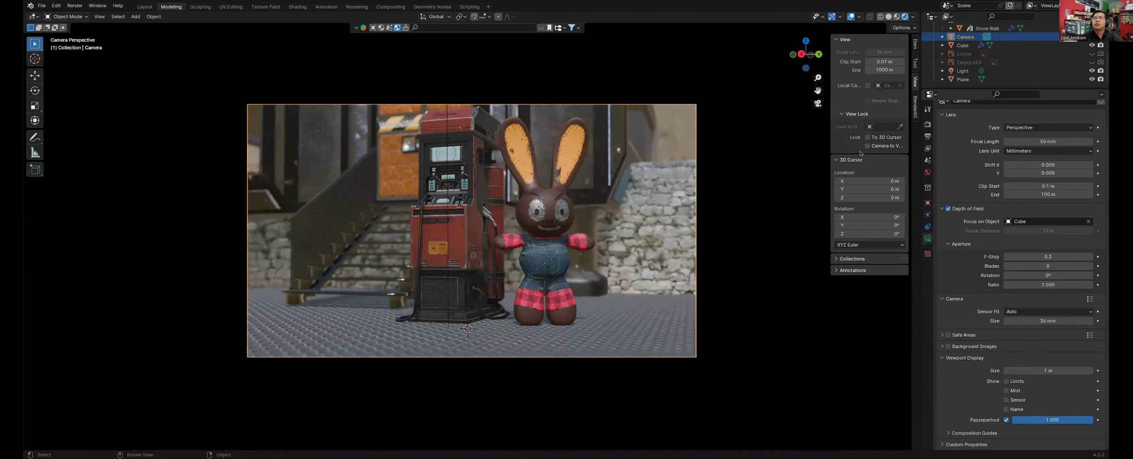
pyautogui.scroll(-2, 706, 203)
pyautogui.scroll(4, 706, 202)
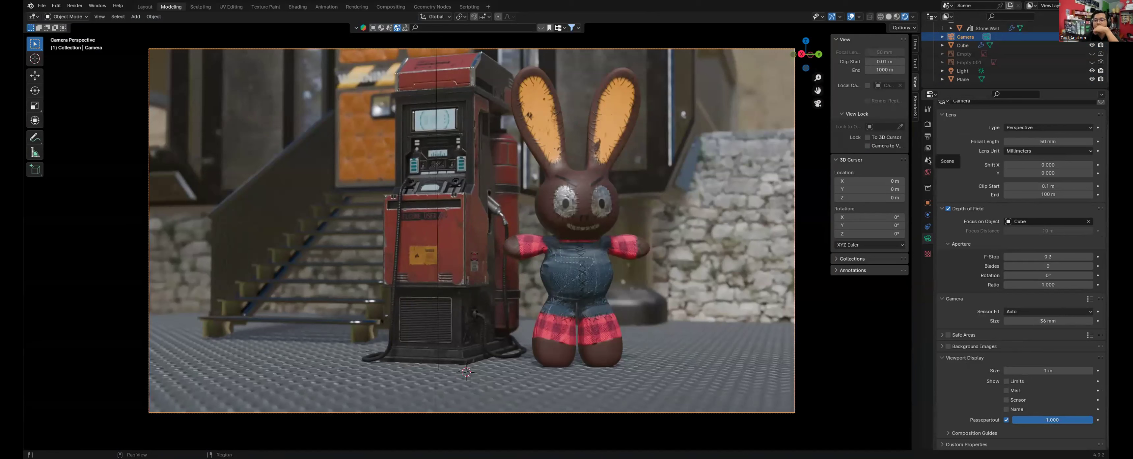
# Step: Enable Simplify and set the render engine to Cycles, with viewport denoising and 128 max samples for both viewport and render
pyautogui.click(928, 124)
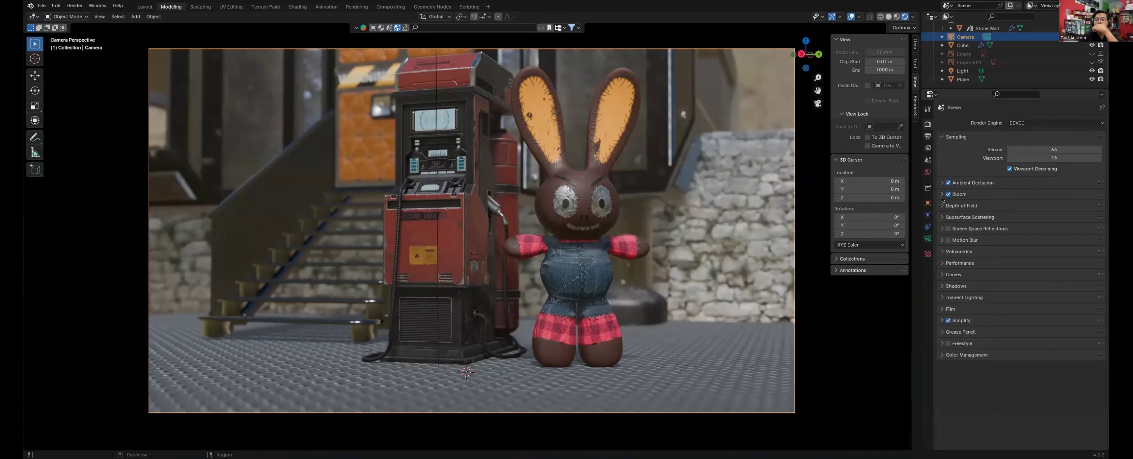
pyautogui.click(1014, 123)
pyautogui.click(1020, 151)
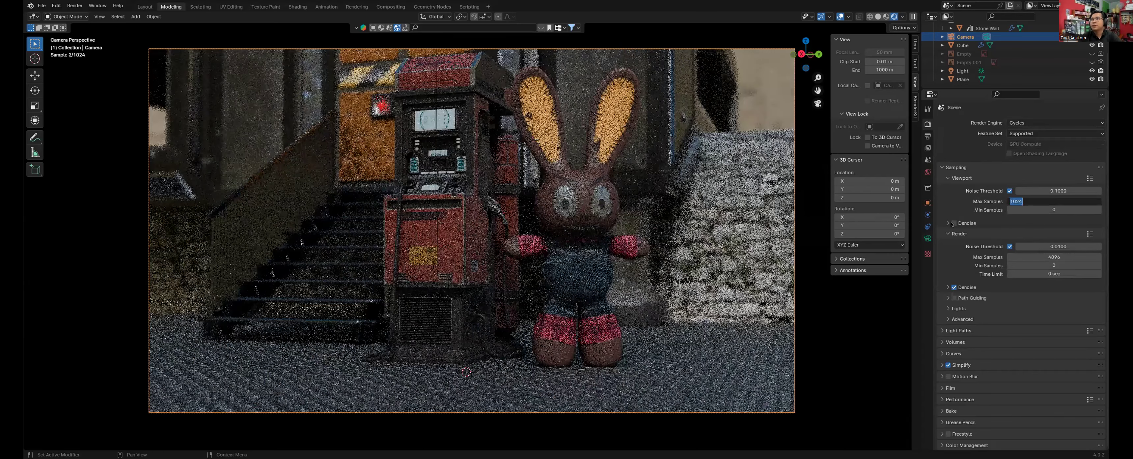
pyautogui.click(952, 223)
pyautogui.click(948, 223)
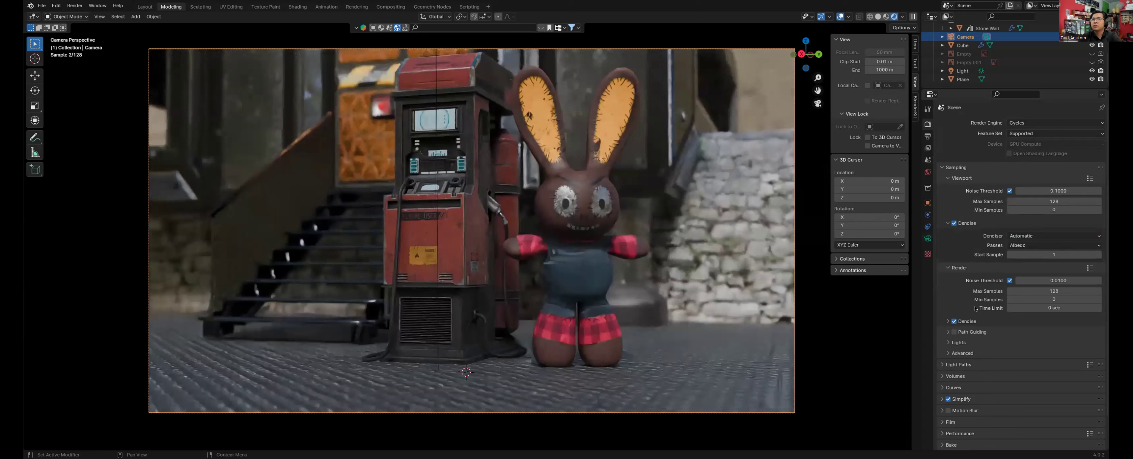
# Step: Set the Cycles light path max bounces to 2 for total, diffuse, glossy, transmission and transparent
pyautogui.click(955, 343)
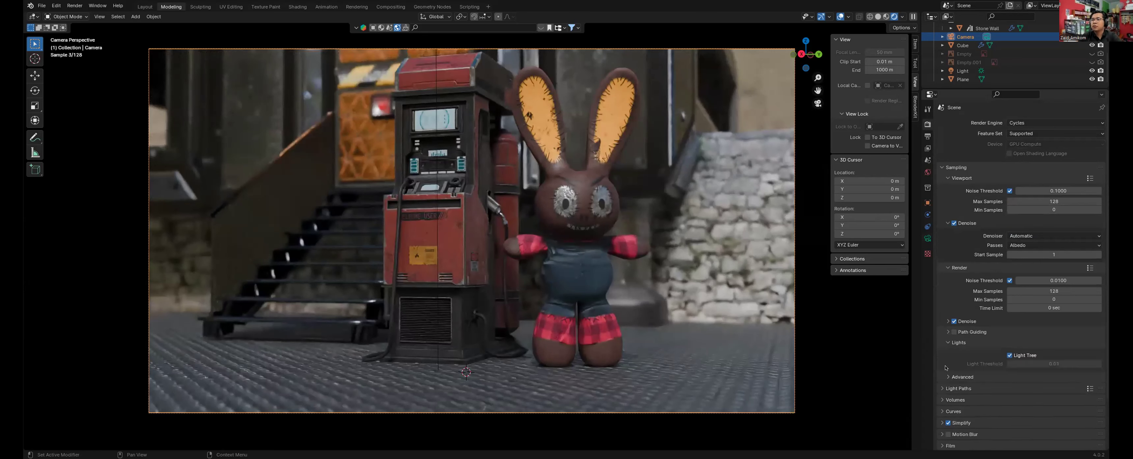
pyautogui.click(970, 376)
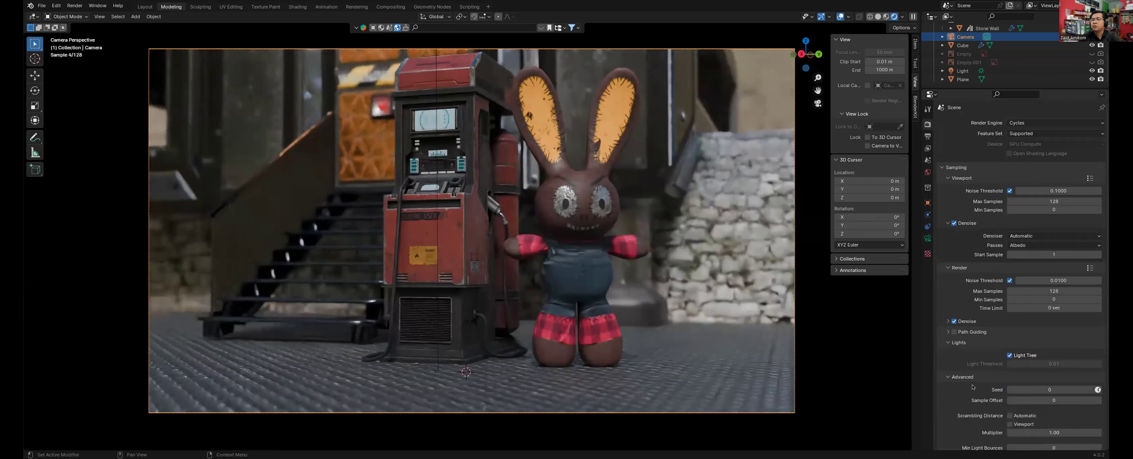
pyautogui.scroll(-12, 1074, 299)
pyautogui.click(1066, 274)
pyautogui.write('2')
pyautogui.press('Return')
pyautogui.write('2')
pyautogui.press('Return')
pyautogui.click(1058, 293)
pyautogui.write('2')
pyautogui.press('Return')
pyautogui.click(1055, 301)
pyautogui.write('2')
pyautogui.press('Return')
pyautogui.click(1054, 318)
pyautogui.write('2')
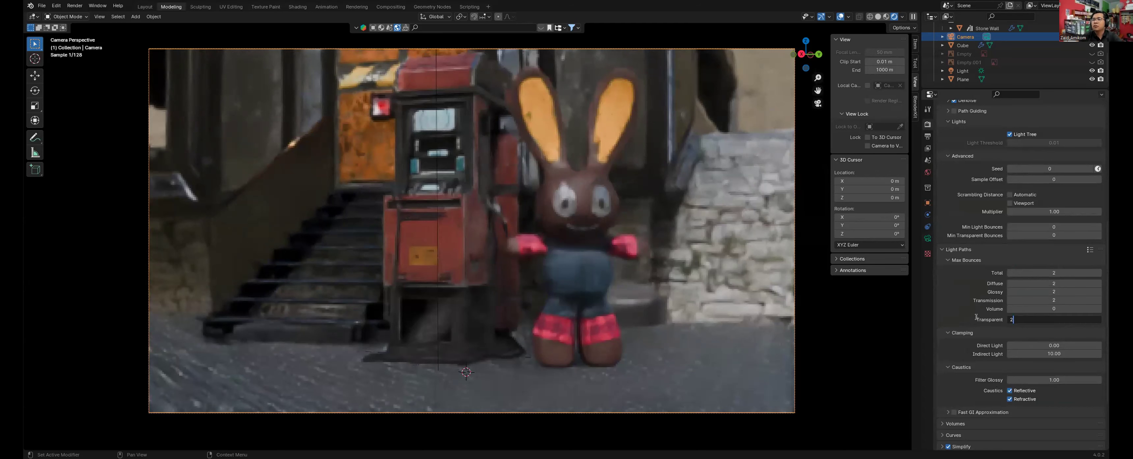
pyautogui.press('Return')
# Step: Enable Persistent Data for the final render in the performance settings and save the file
pyautogui.scroll(-5, 938, 399)
pyautogui.click(943, 398)
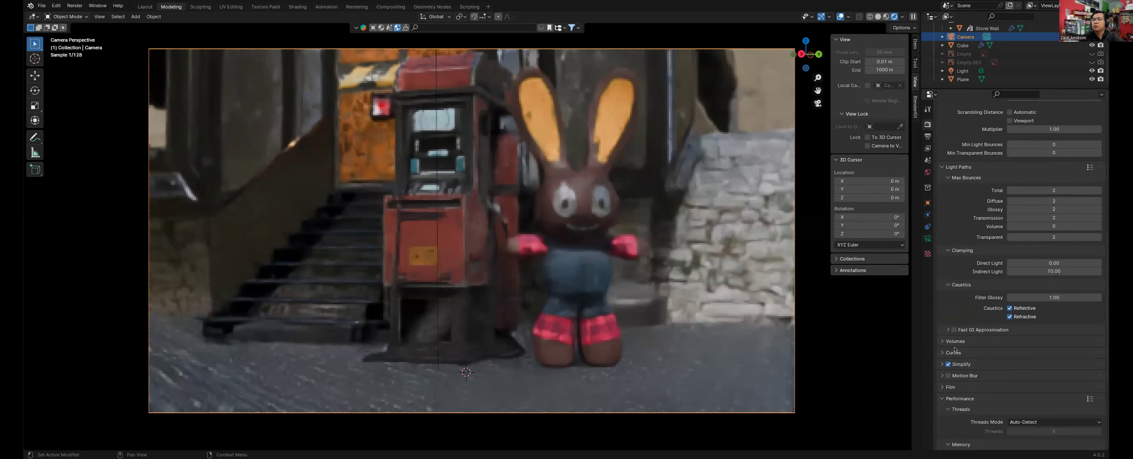
pyautogui.scroll(-5, 944, 300)
pyautogui.click(951, 285)
pyautogui.scroll(-3, 980, 316)
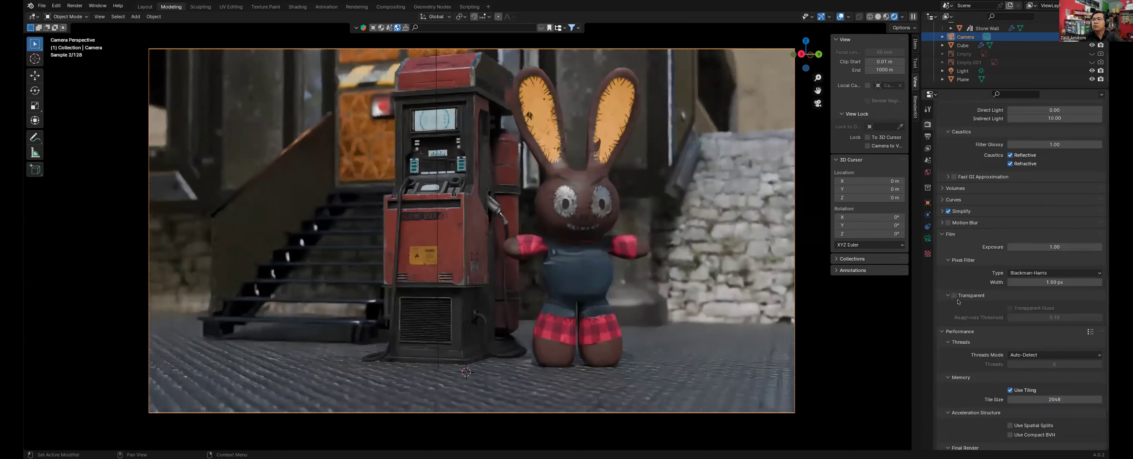
pyautogui.scroll(-5, 964, 401)
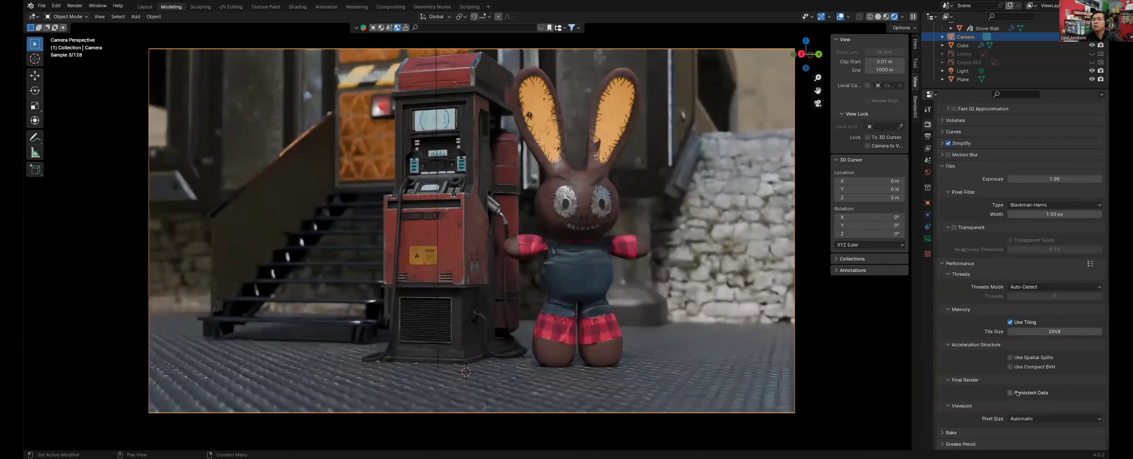
pyautogui.hotkey('ctrl', 's')
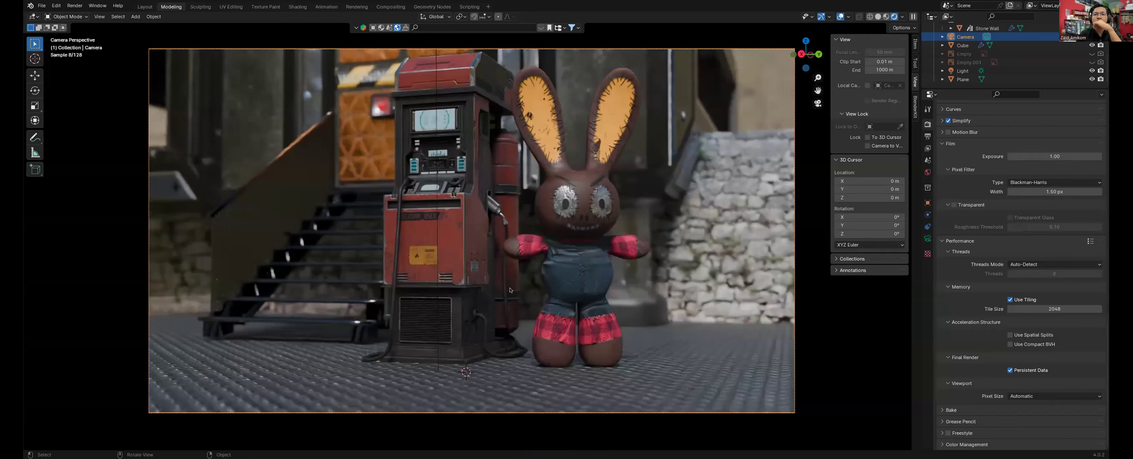
# Step: Compare the camera view in Cycles and EEVEE by switching the render engine to EEVEE and back to Cycles
pyautogui.scroll(-1, 458, 276)
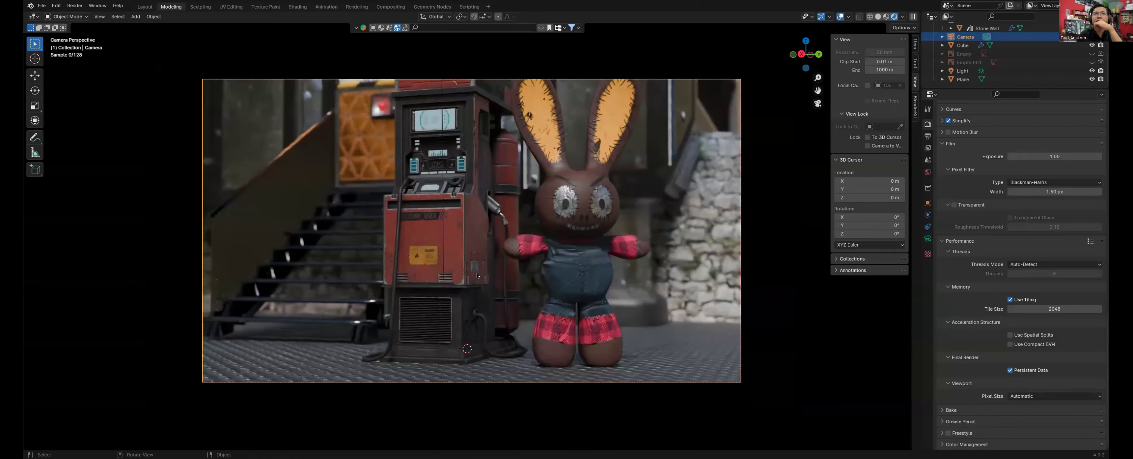
pyautogui.scroll(2, 459, 275)
pyautogui.scroll(-1, 458, 275)
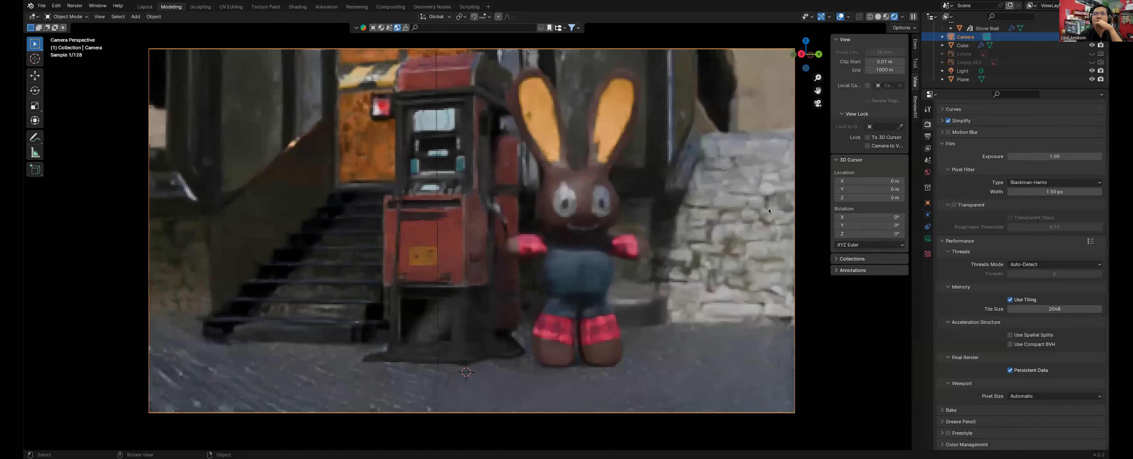
pyautogui.scroll(5, 972, 183)
pyautogui.scroll(20, 981, 176)
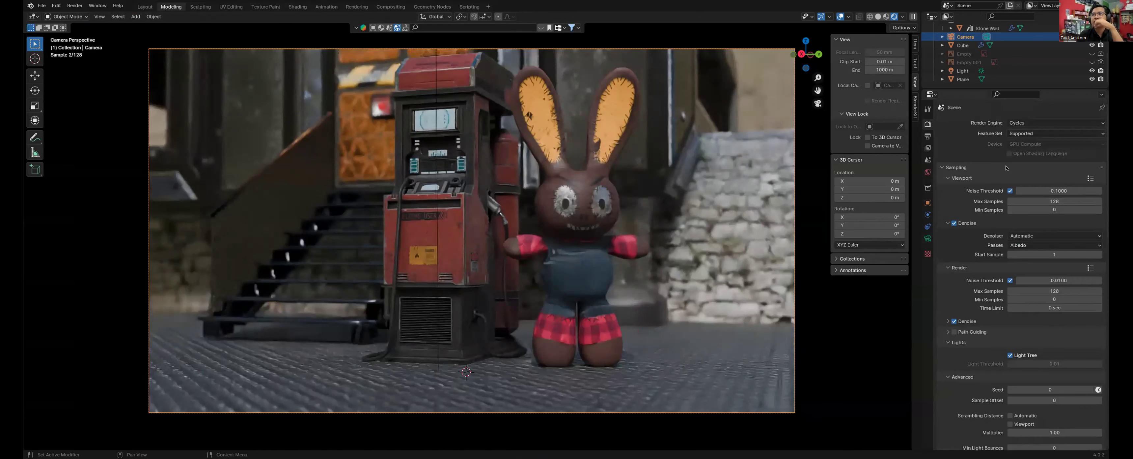
pyautogui.click(1025, 123)
pyautogui.click(1025, 132)
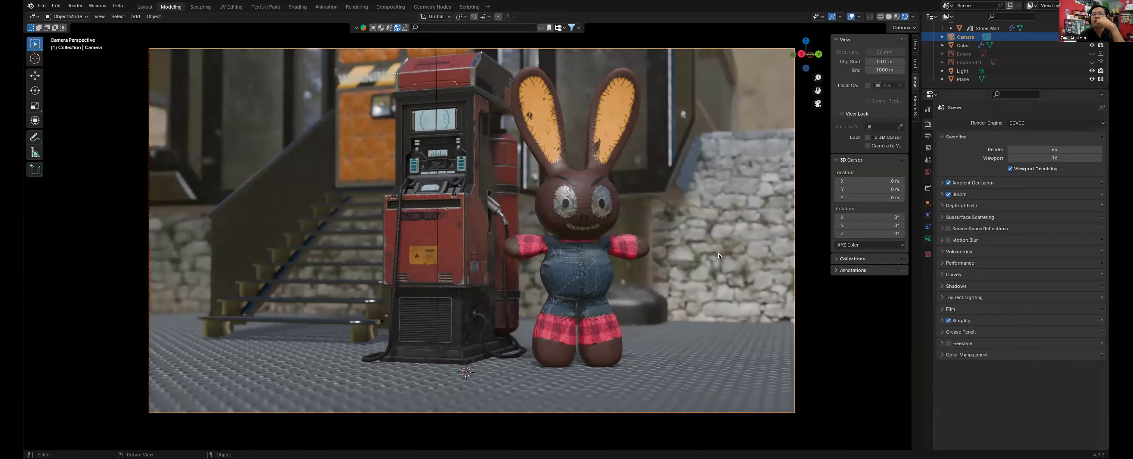
pyautogui.click(1020, 123)
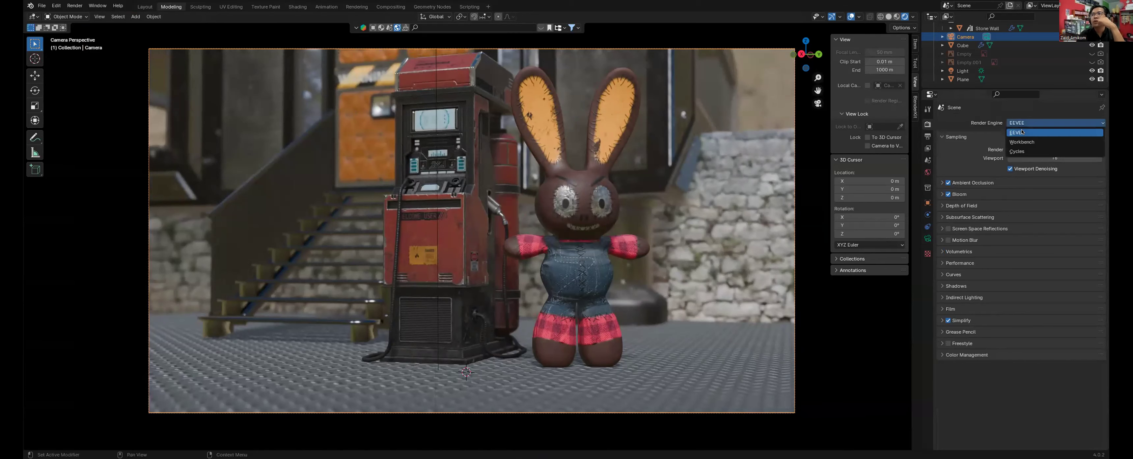
pyautogui.click(1017, 151)
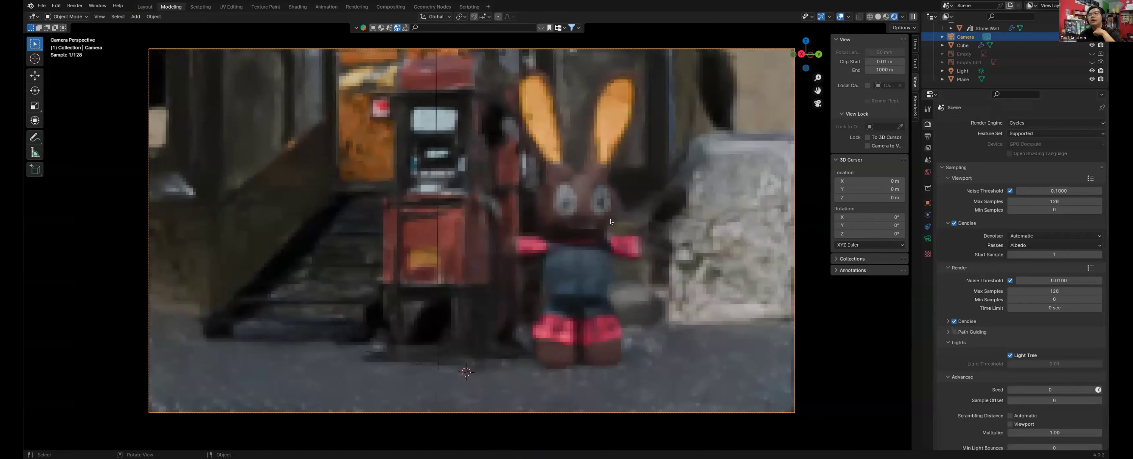